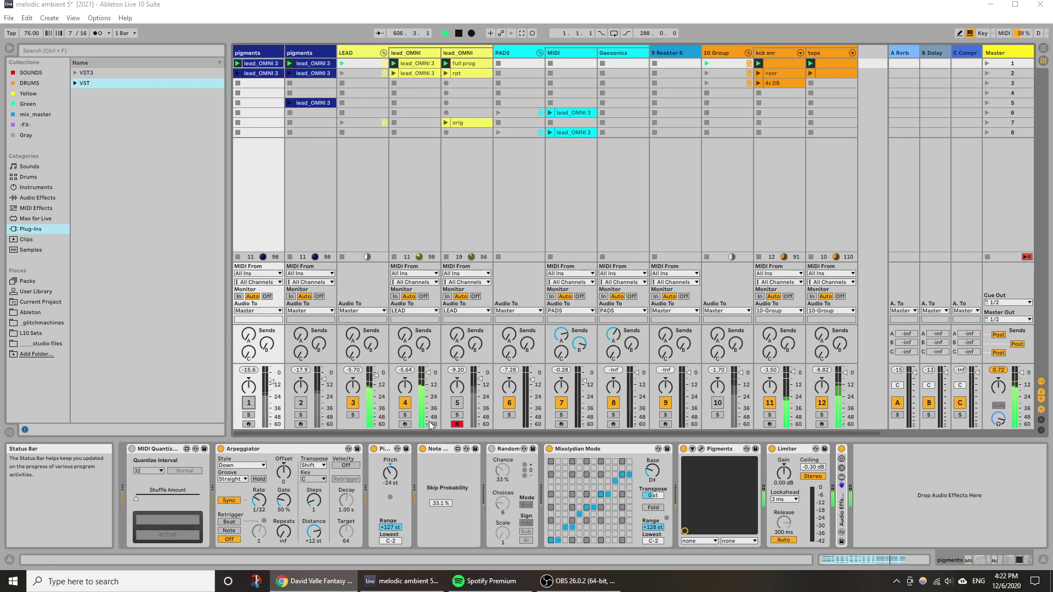
Activate the 10 Group track, then open the first tops clip in an enlarged note editor zoomed on its looped section.
left_click(717, 403)
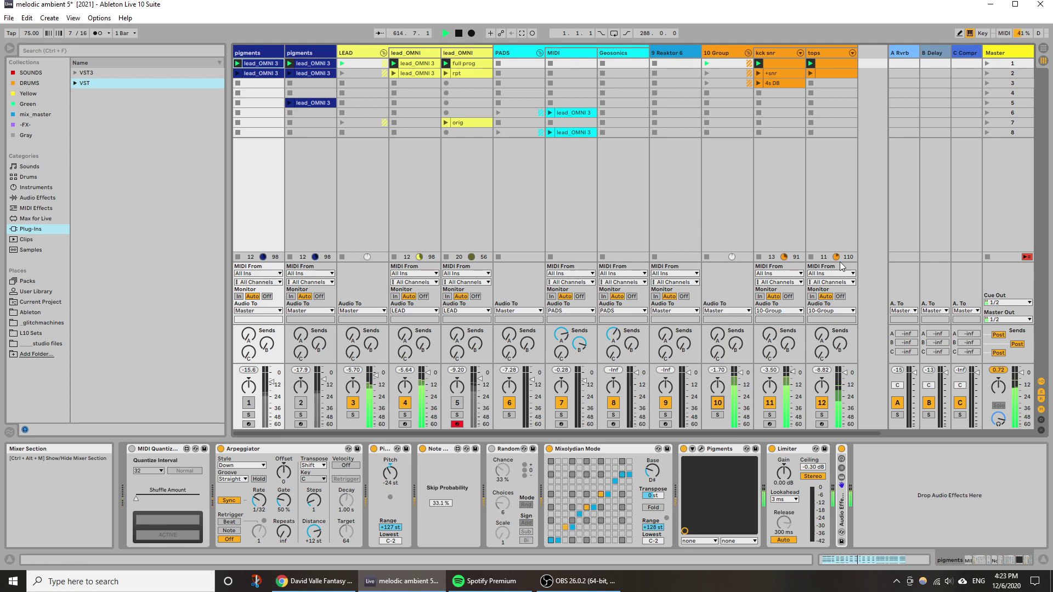
left_click(849, 201)
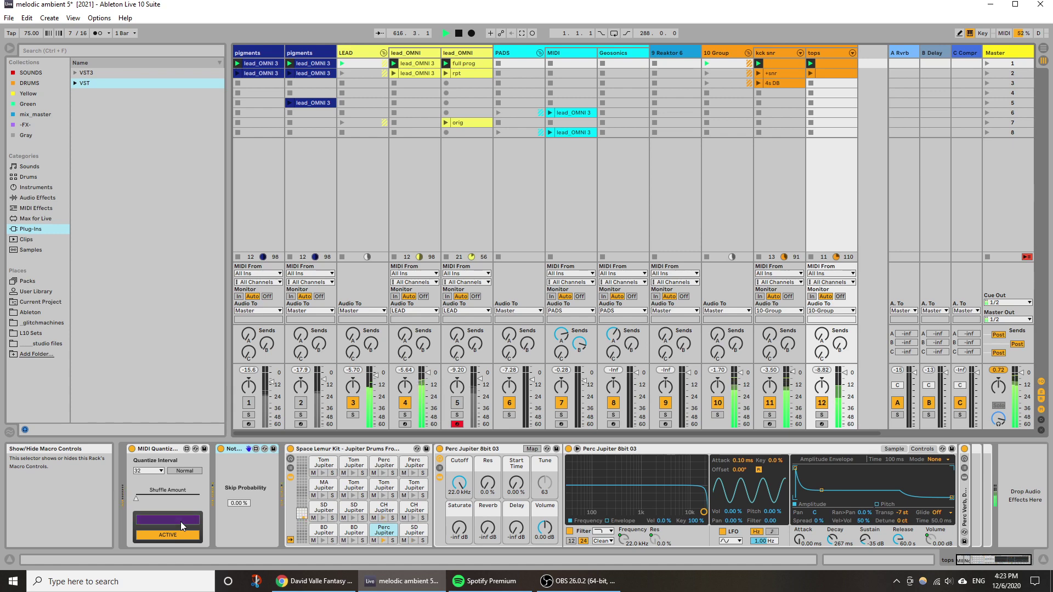
left_click(824, 64)
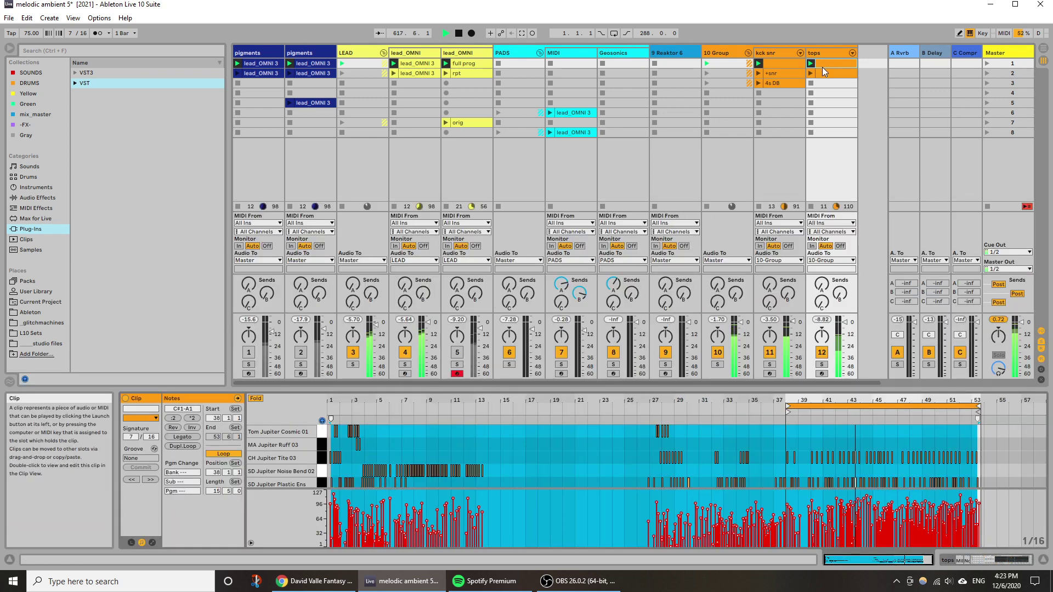
left_click_drag(792, 388, 793, 271)
left_click_drag(921, 287, 921, 347)
left_click(692, 424)
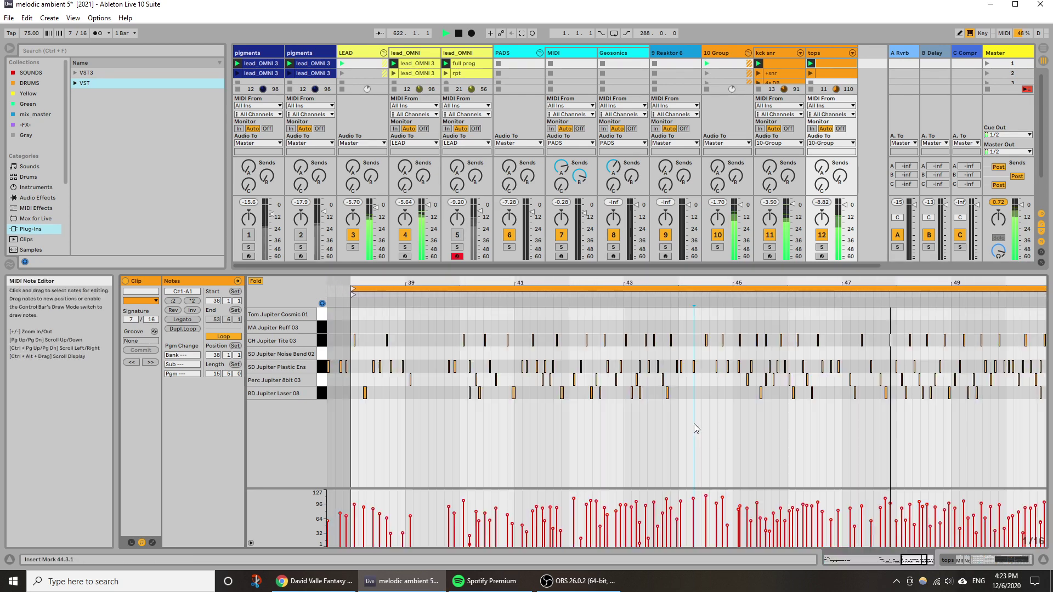
Set the grid to 1/32 and add a note near bar 39 on the CH Tite, SD Noise Bend, SD Plastic Ens and BD Laser rows.
double_click(417, 340)
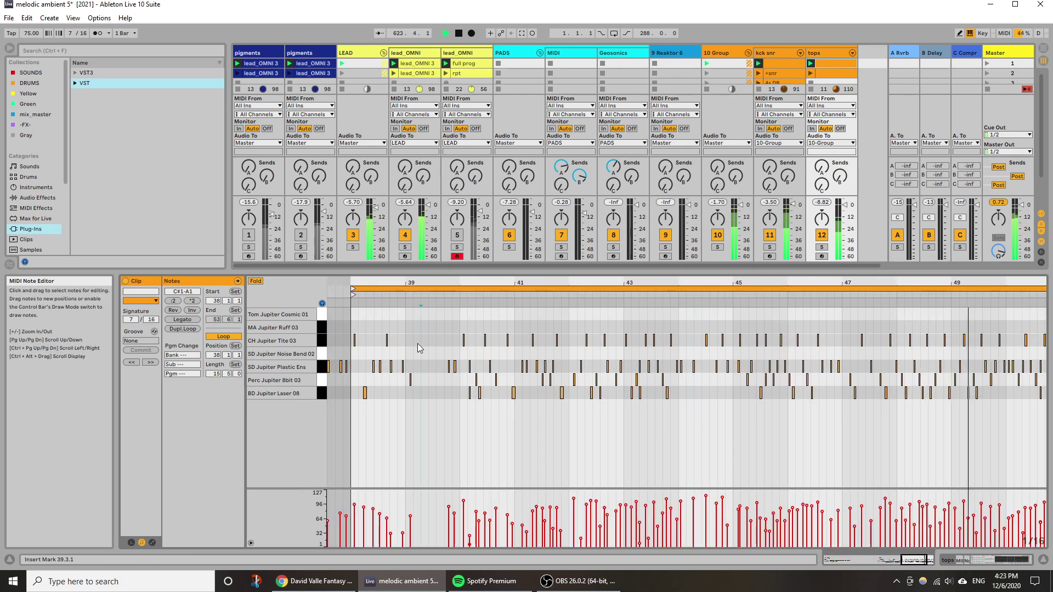
right_click(419, 376)
left_click(437, 366)
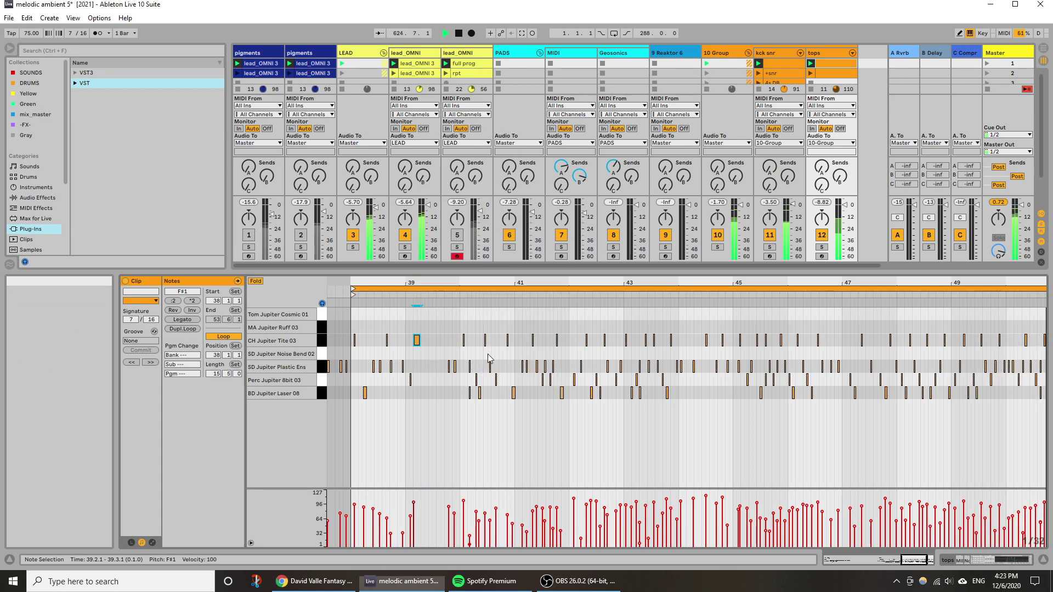
double_click(434, 354)
double_click(426, 367)
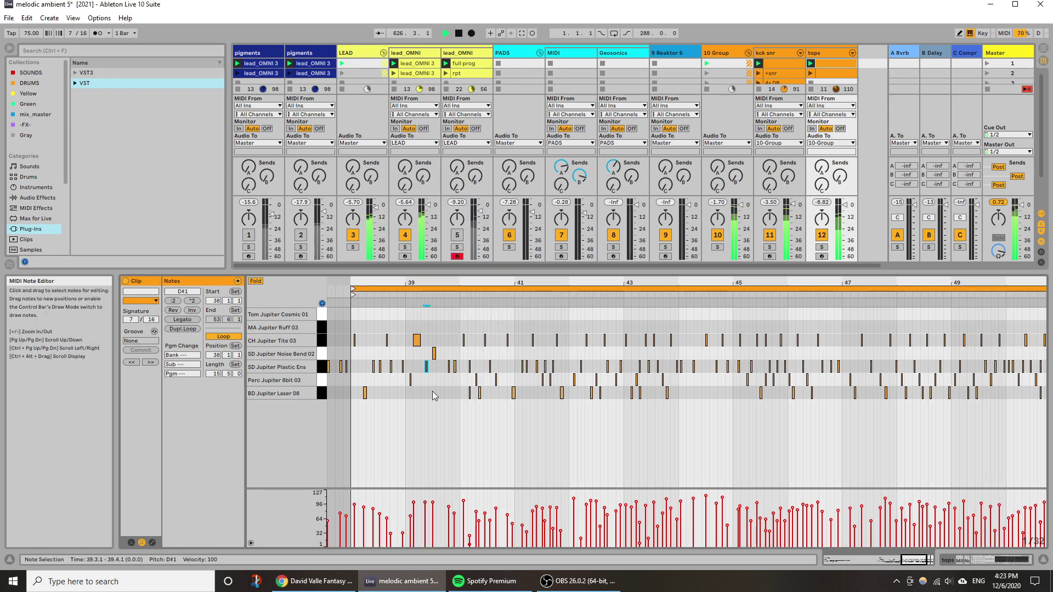
double_click(429, 393)
Move the new SD Jupiter Noise Bend 02 note near bar 39 up to the Tom Jupiter Cosmic 01 row.
left_click(434, 353)
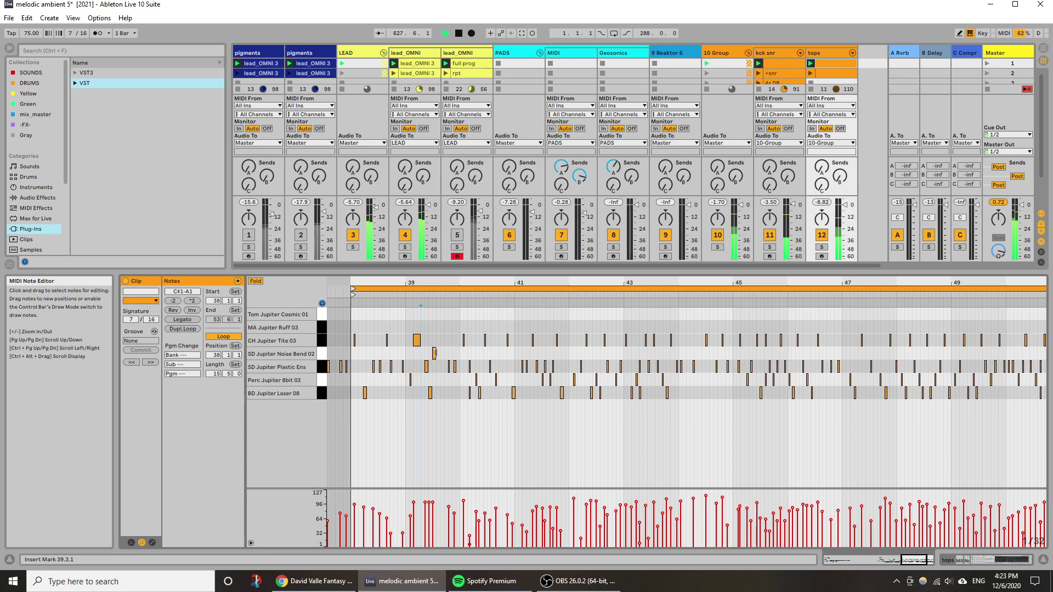
key("Up")
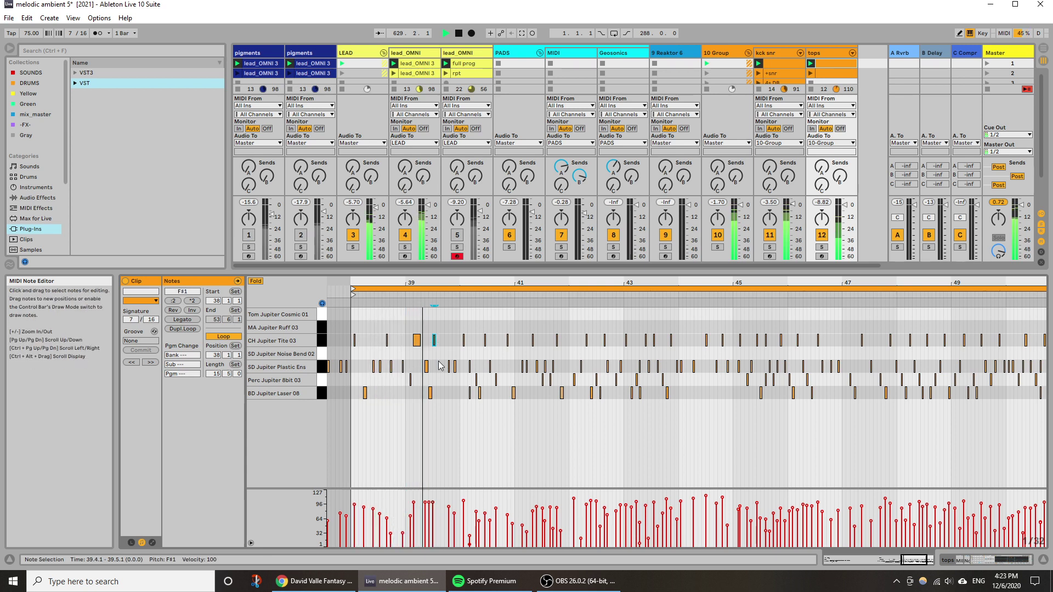
key("Up")
key("Up")
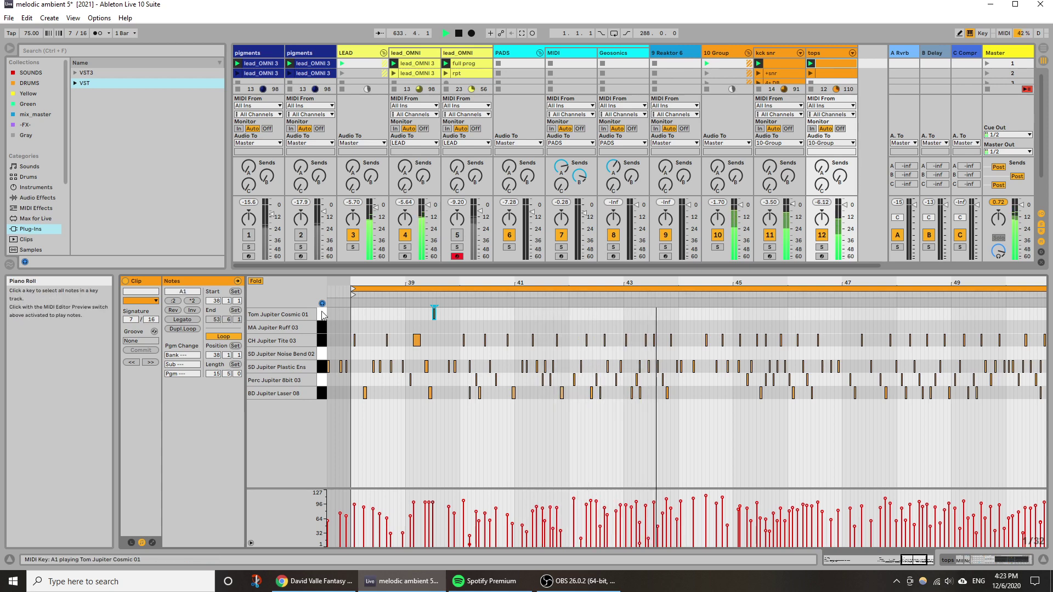
Unfold the note editor to show all drum rows and audition the MA Jupiter Ruff 03 sound.
left_click(259, 281)
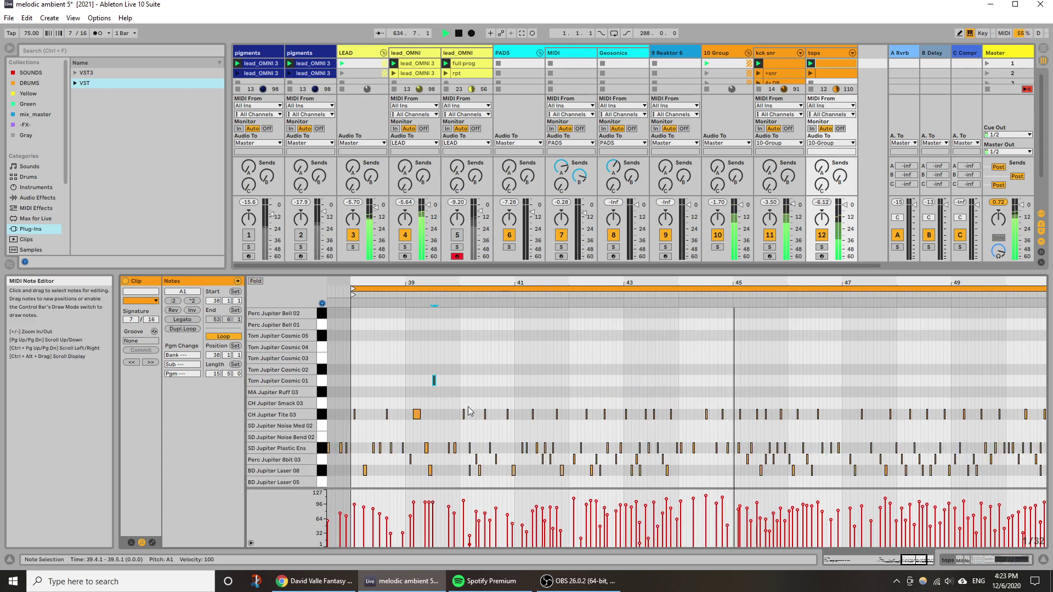
left_click(433, 392)
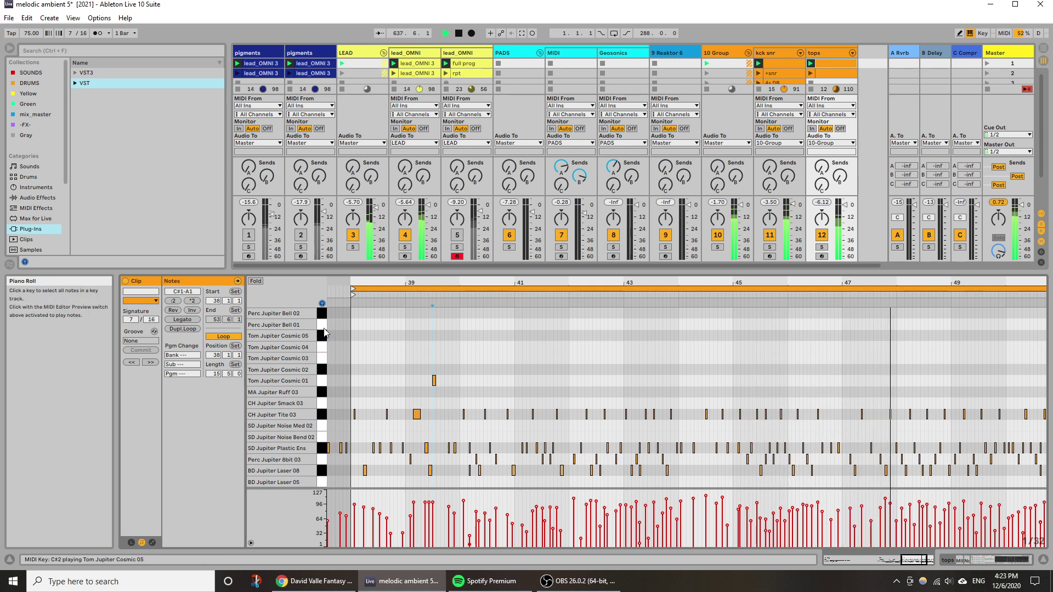
left_click(323, 393)
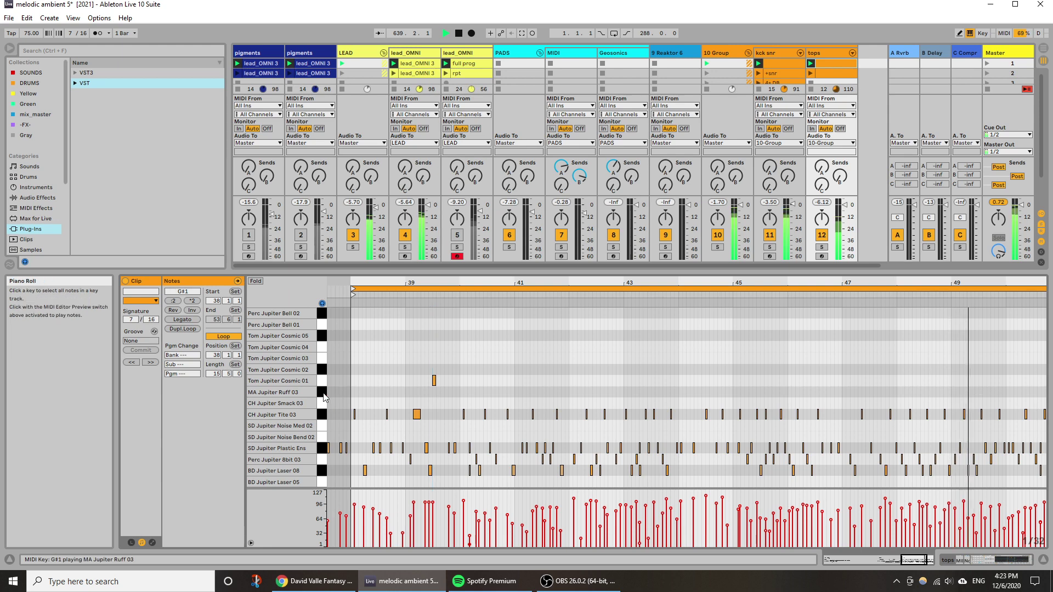
left_click(325, 392)
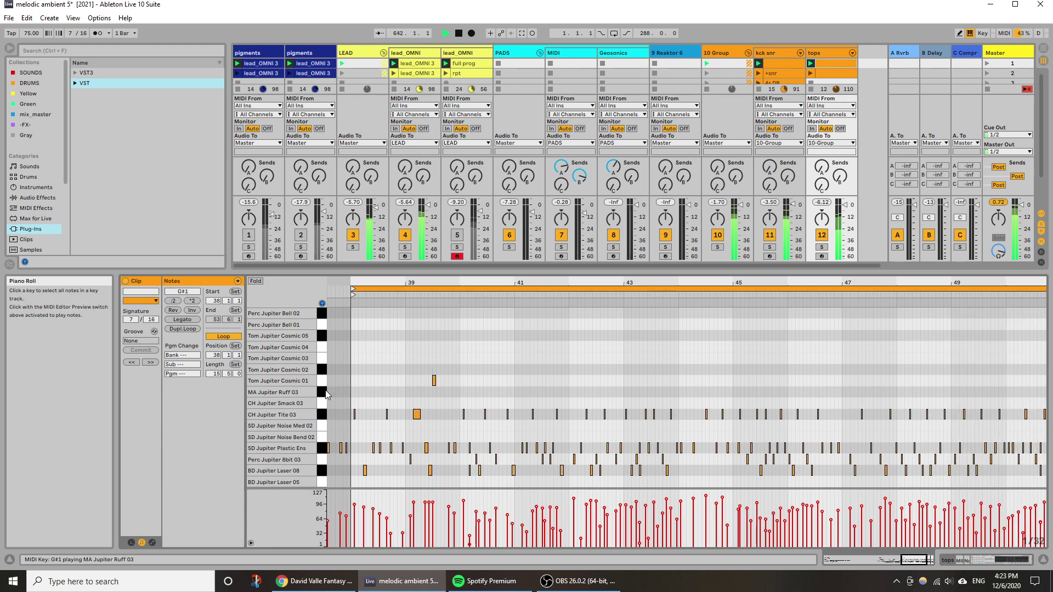
Add four MA Jupiter Ruff 03 notes between bars 38 and 41, and move the Tom Jupiter Cosmic 01 note down to that row.
double_click(383, 392)
double_click(446, 392)
double_click(480, 392)
double_click(540, 391)
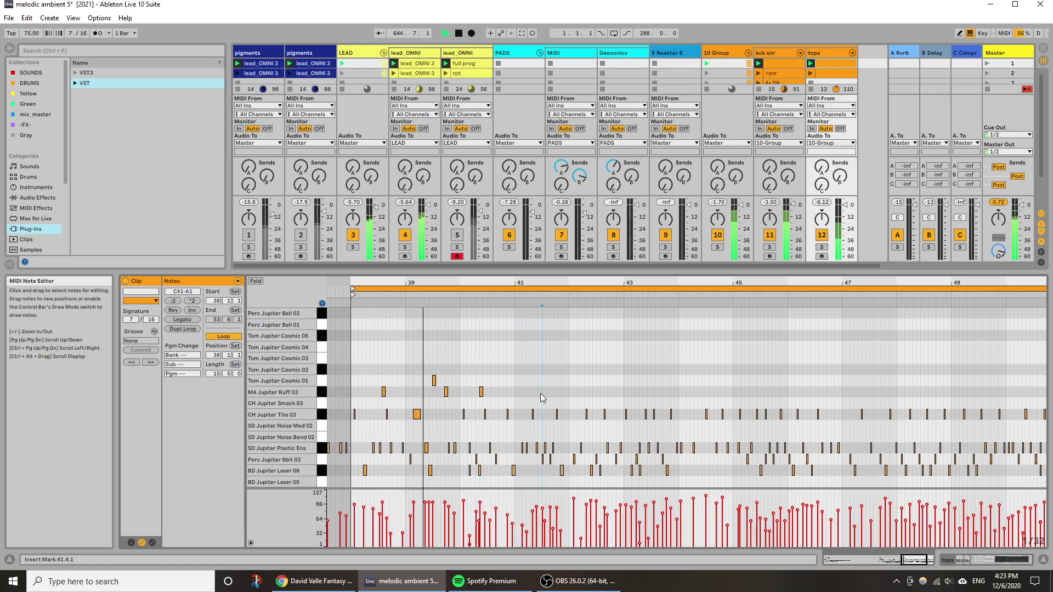
left_click(434, 379)
key("Down")
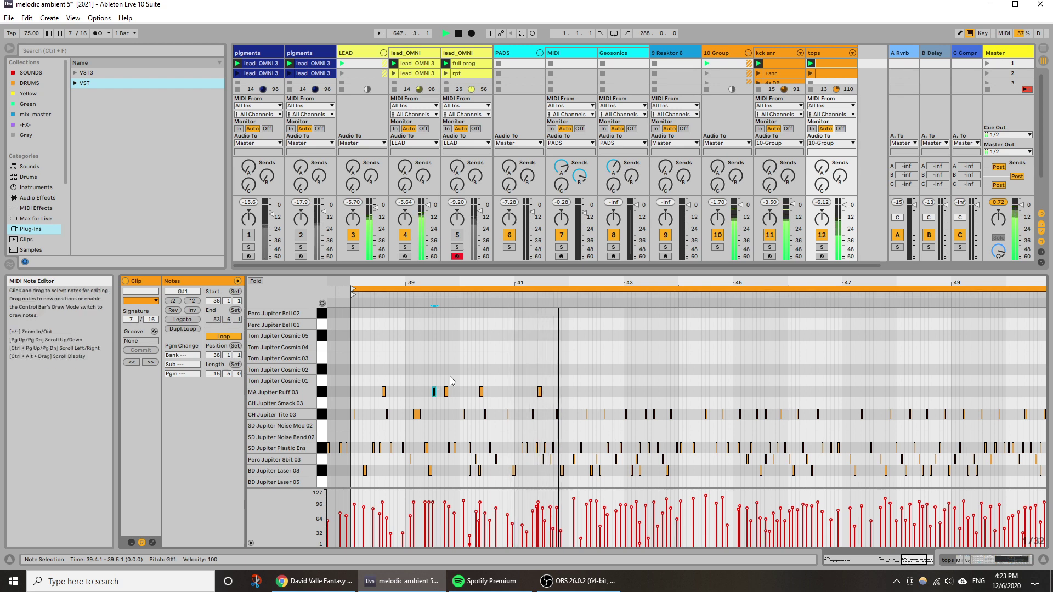
Add six more MA Jupiter Ruff 03 notes between bars 42 and 44, placing two close pairs around bar 43.
double_click(578, 392)
double_click(621, 394)
double_click(660, 393)
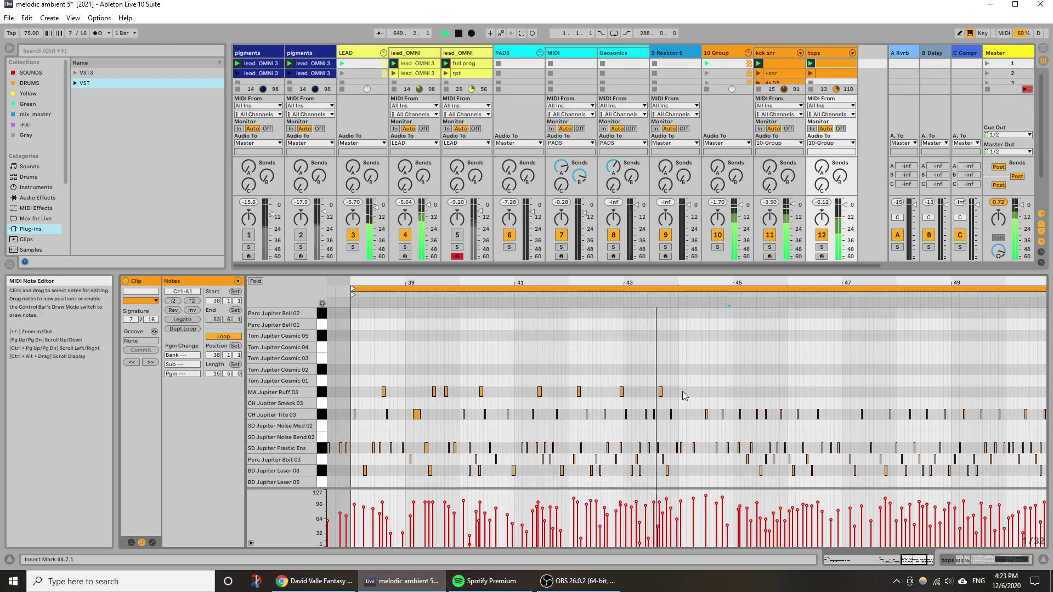
left_click(632, 397)
double_click(629, 393)
double_click(656, 393)
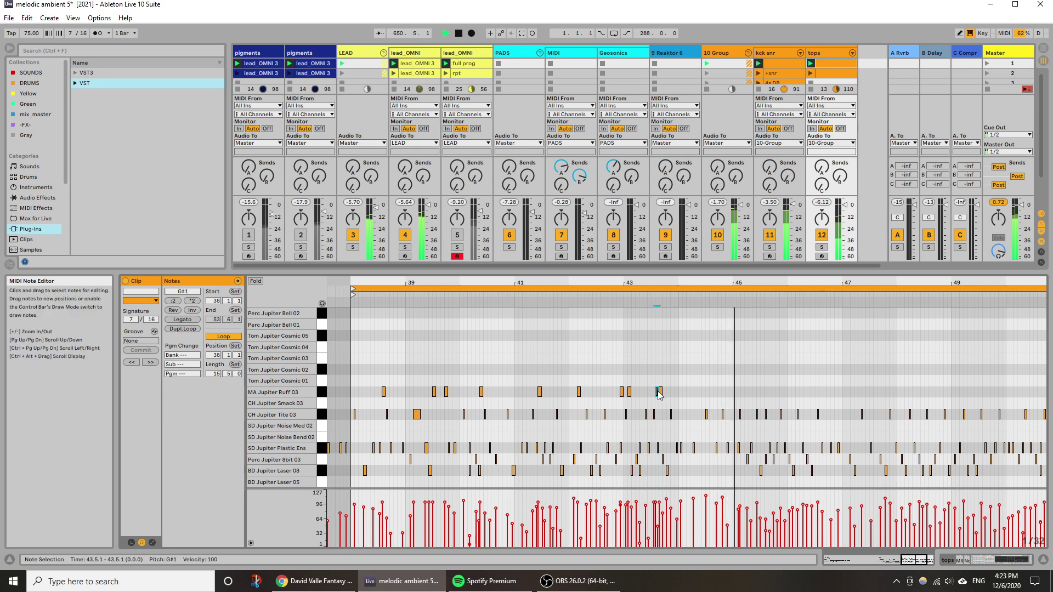
left_click(690, 398)
double_click(691, 392)
In Draw Mode, draw MA Jupiter Ruff 03 notes across bars 44 to 50, including a tight run of notes in bar 48.
key("b")
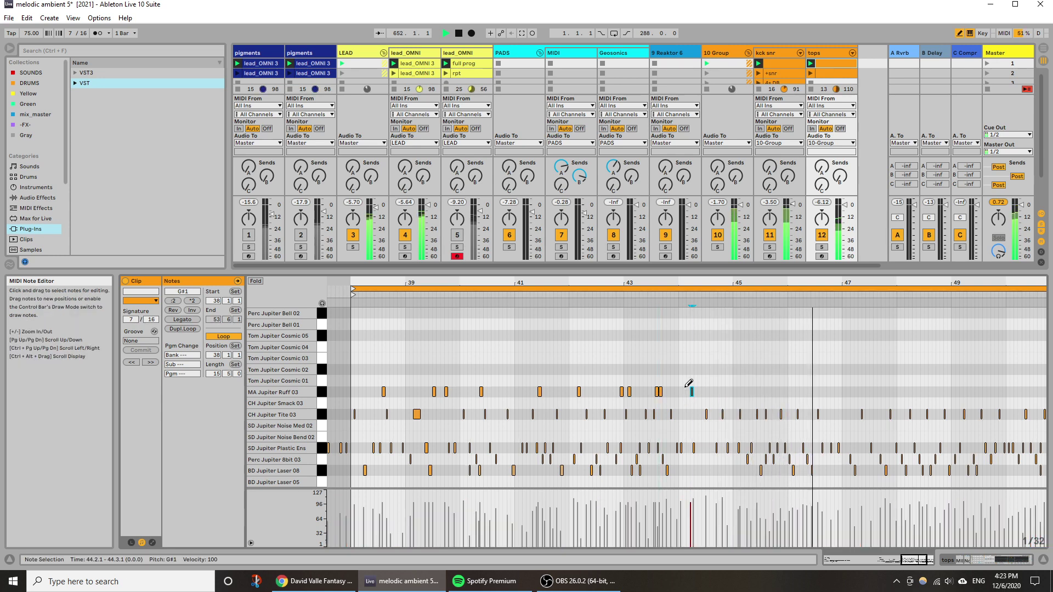
left_click(723, 392)
left_click(745, 392)
left_click(749, 392)
left_click(785, 392)
left_click(816, 392)
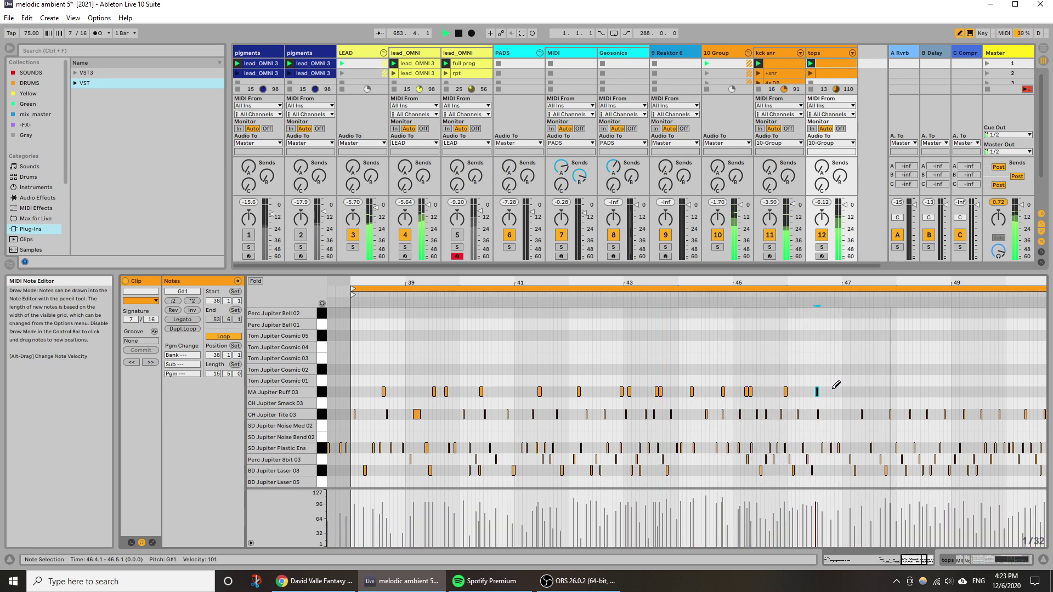
left_click(831, 392)
left_click(887, 381)
left_click(887, 392)
left_click_drag(918, 393, 930, 392)
left_click(979, 392)
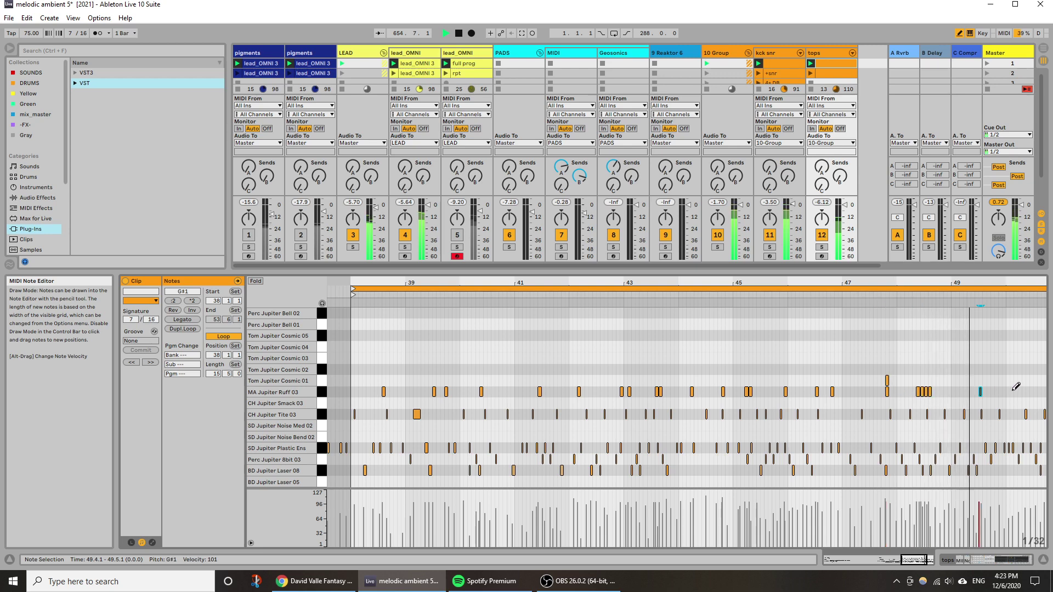
left_click(1011, 392)
left_click(866, 392)
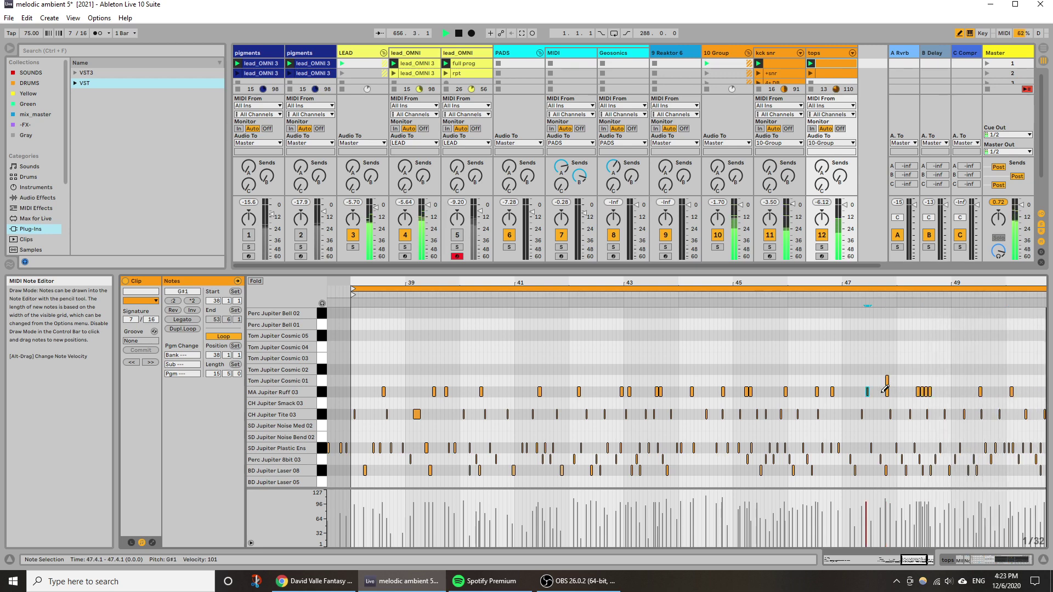
Leave Draw Mode, delete the stray Tom Jupiter Cosmic 01 note and thin out the tight MA Jupiter Ruff 03 run in bar 48.
key("b")
left_click(886, 384)
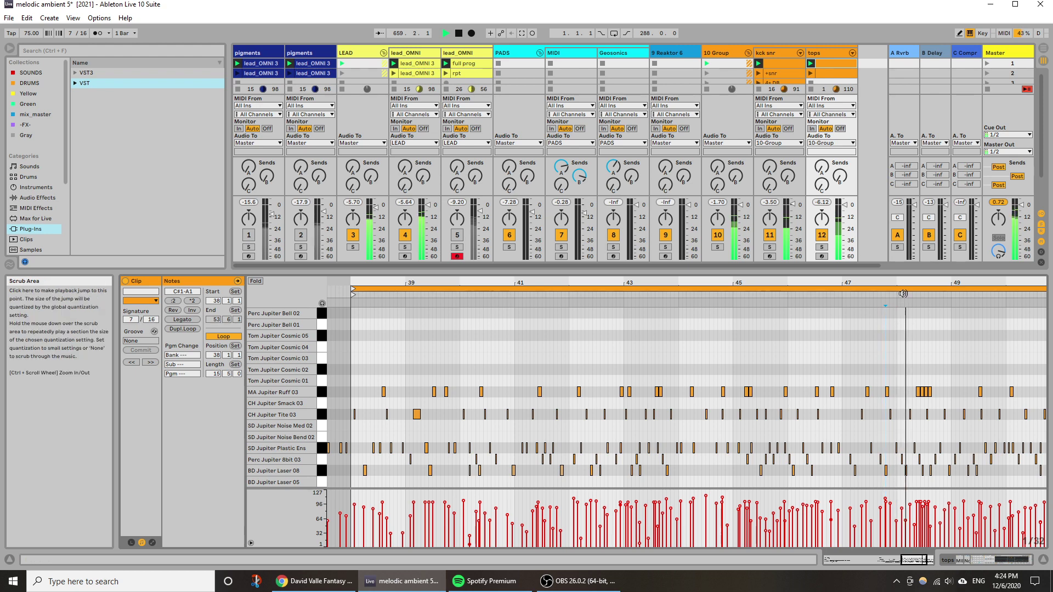
double_click(923, 393)
left_click(920, 393)
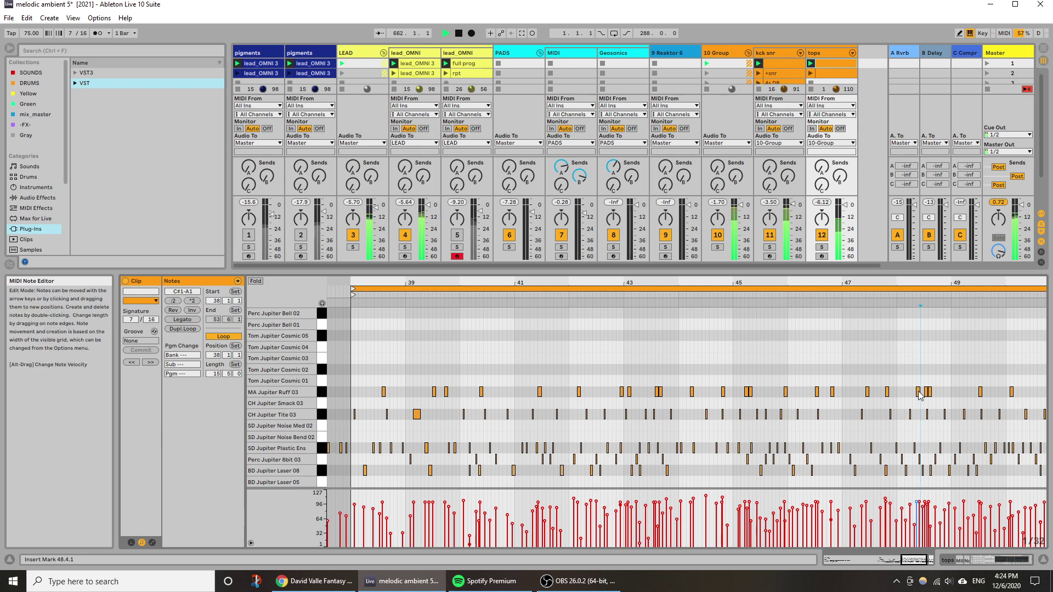
Draw six MA Jupiter Ruff 03 notes between bars 50 and 53 to continue the pattern to the loop's end.
left_click_drag(915, 282, 870, 261)
key("b")
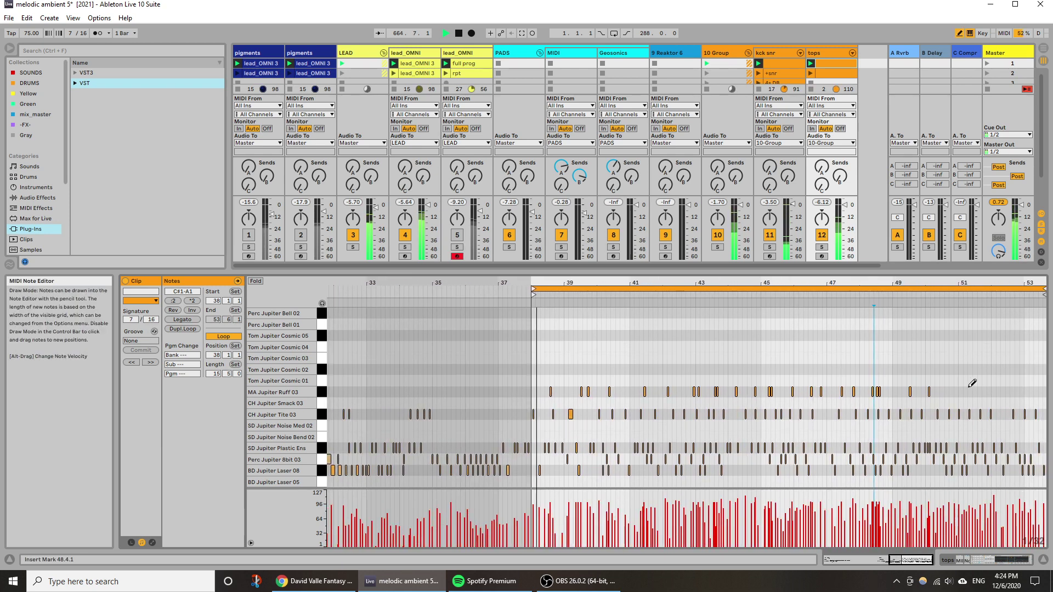
left_click(949, 391)
left_click(973, 392)
left_click(1006, 392)
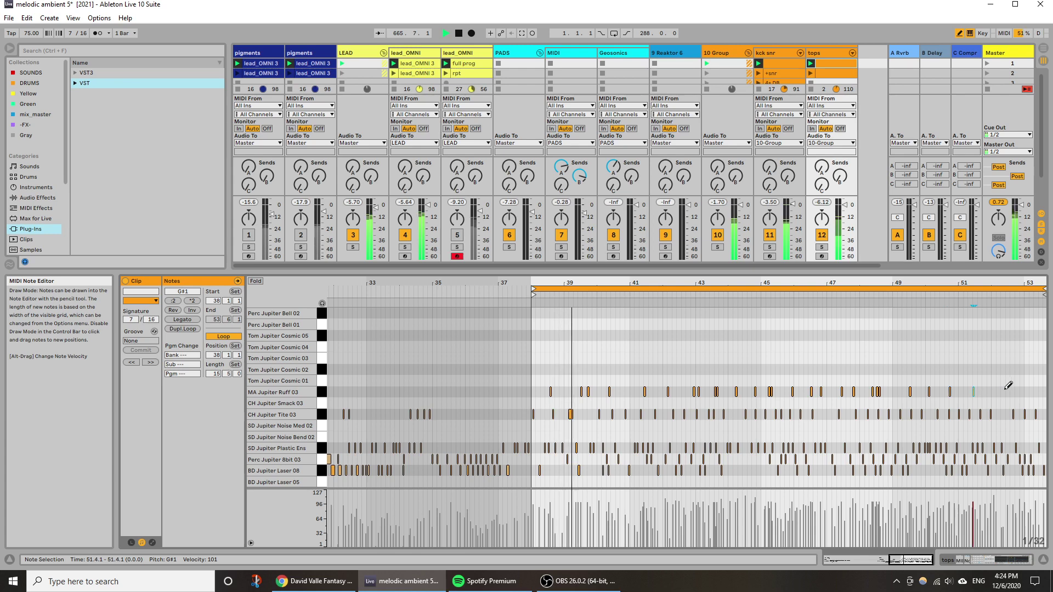
left_click(964, 392)
left_click(1035, 391)
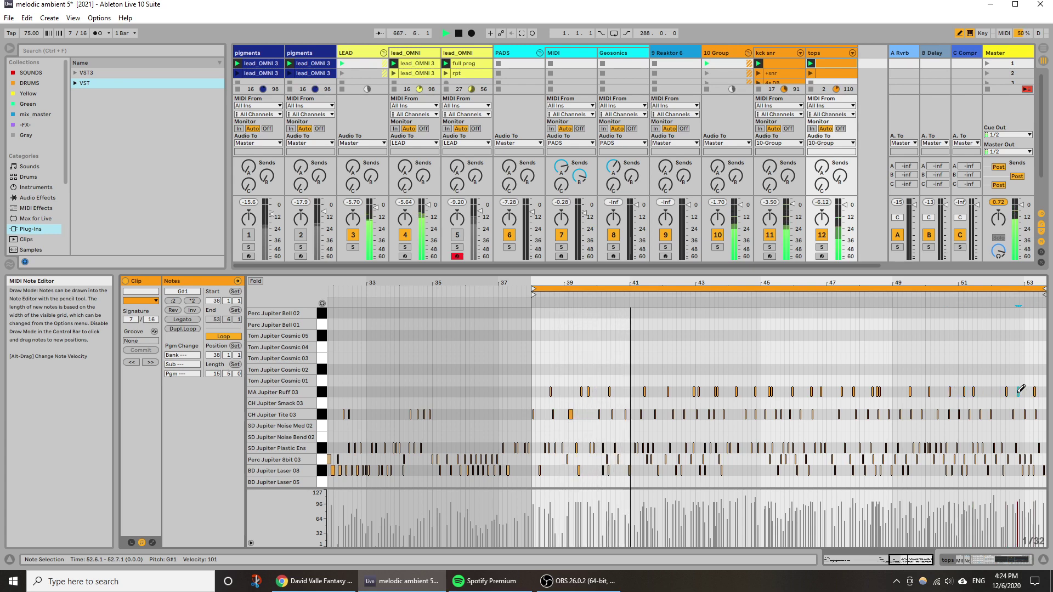
left_click(1018, 392)
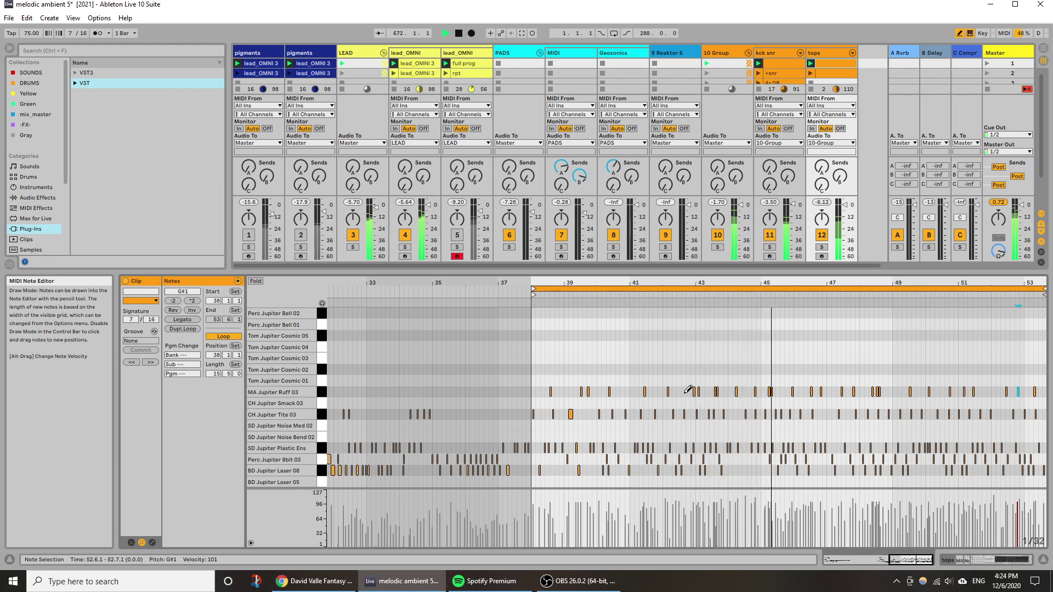
Draw extra MA Jupiter Ruff 03 notes in the gaps near bars 39 and 41, then leave Draw Mode.
left_click(568, 392)
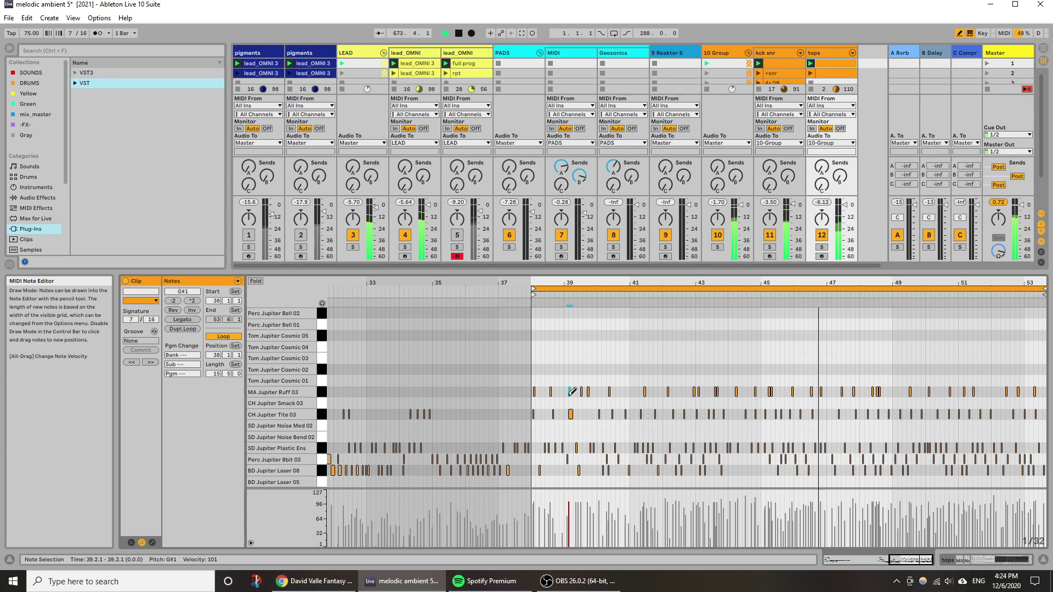
left_click(633, 392)
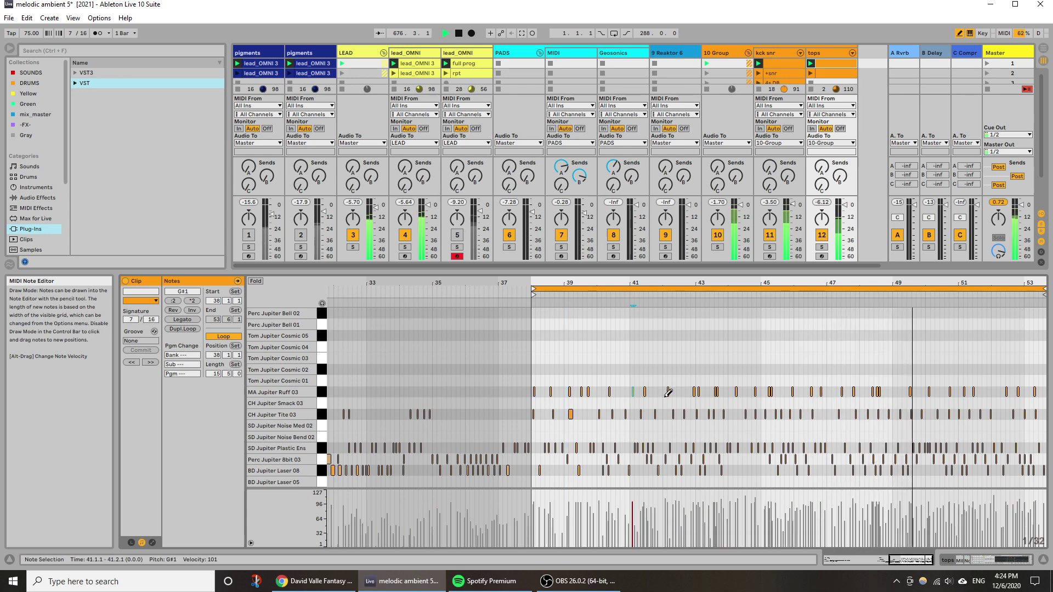
key("b")
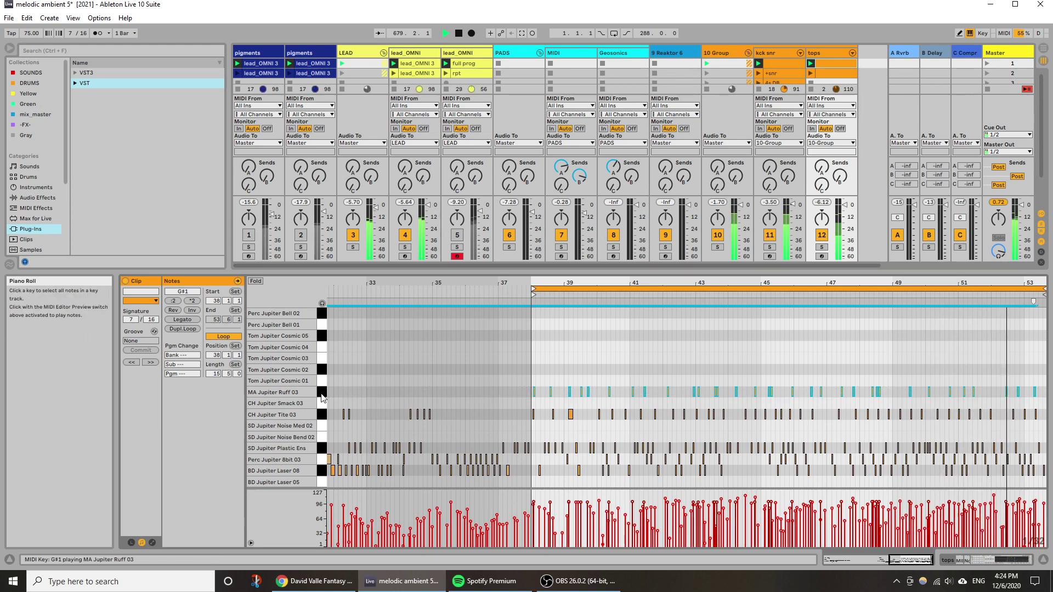
Show the MA Jupiter Ruff 03 pad's sampler controls in the tops drum rack and set its Tune macro to -4 st.
key("shift+Tab")
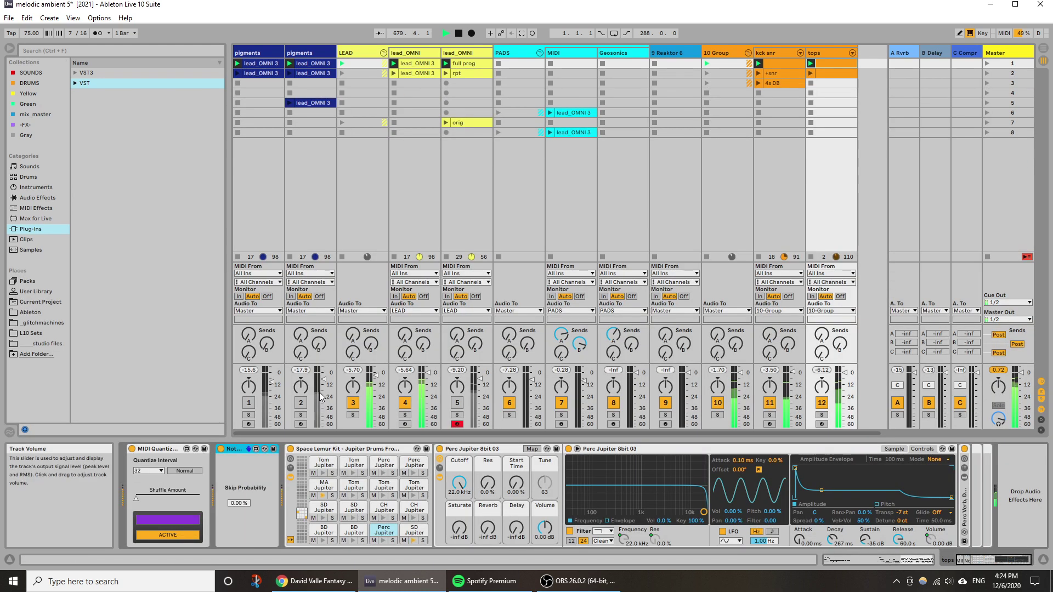
left_click(323, 498)
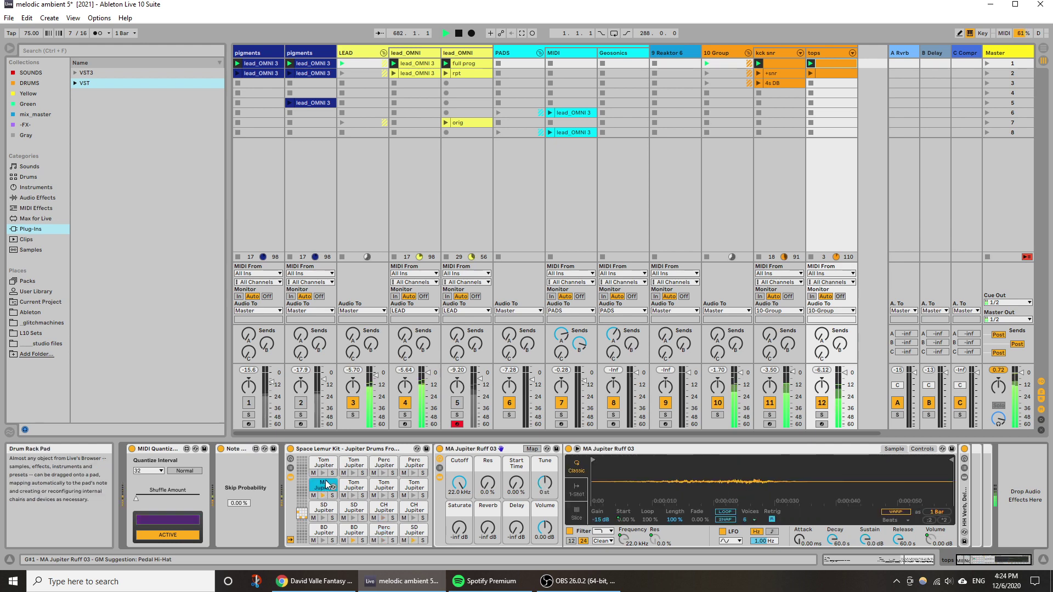
left_click(921, 449)
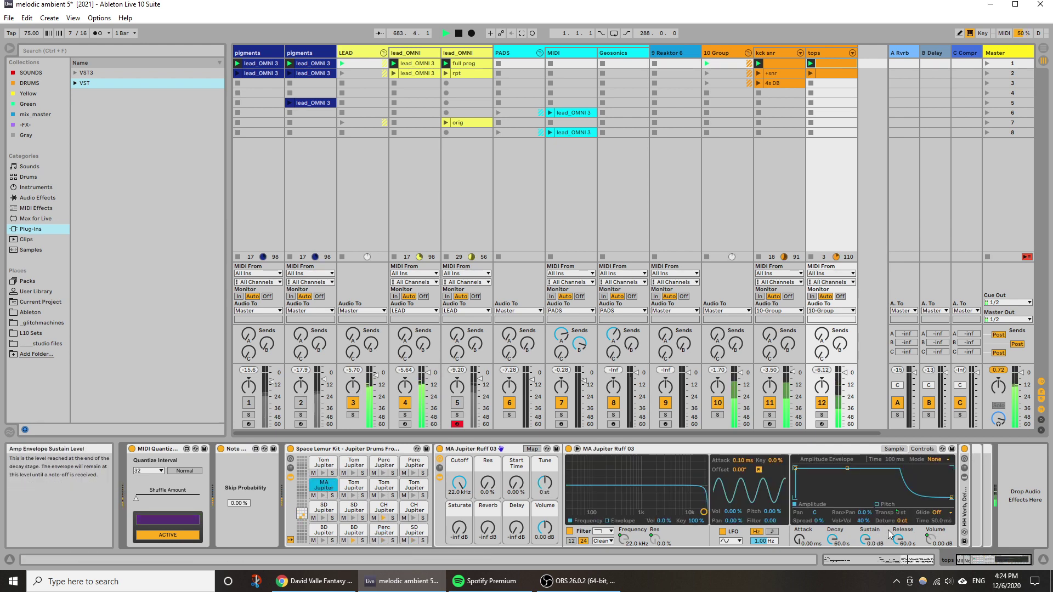
mouse_move(544, 483)
left_mouse_down()
mouse_move(544, 471)
mouse_move(544, 510)
mouse_move(544, 492)
left_mouse_up()
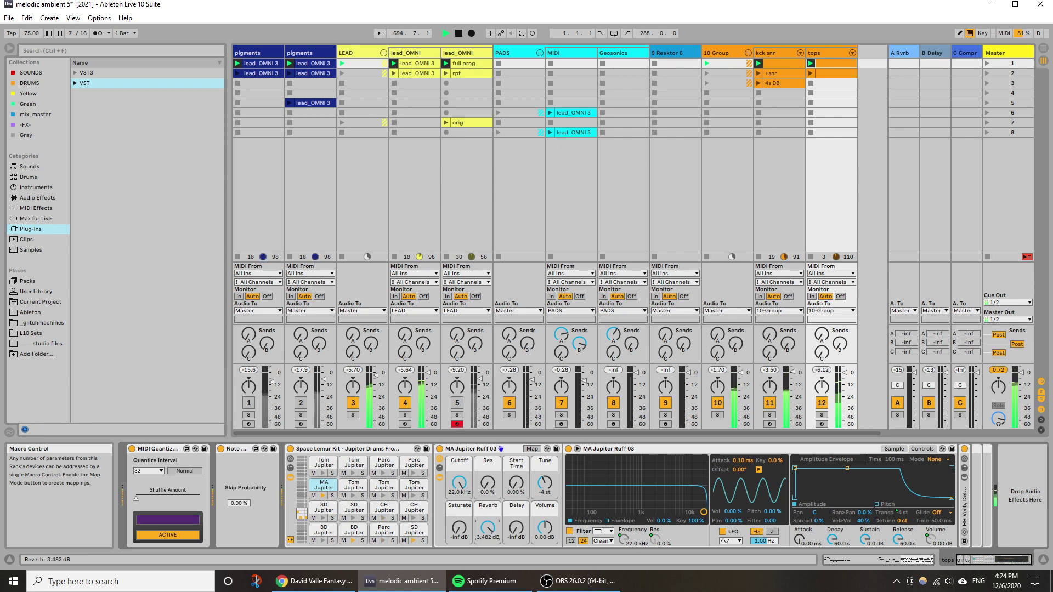
Set the MA Jupiter Ruff 03 pad's Cutoff macro to 3.96 kHz and its Volume macro to 0.00 dB.
mouse_move(463, 488)
left_mouse_down()
mouse_move(463, 526)
mouse_move(463, 488)
left_mouse_up()
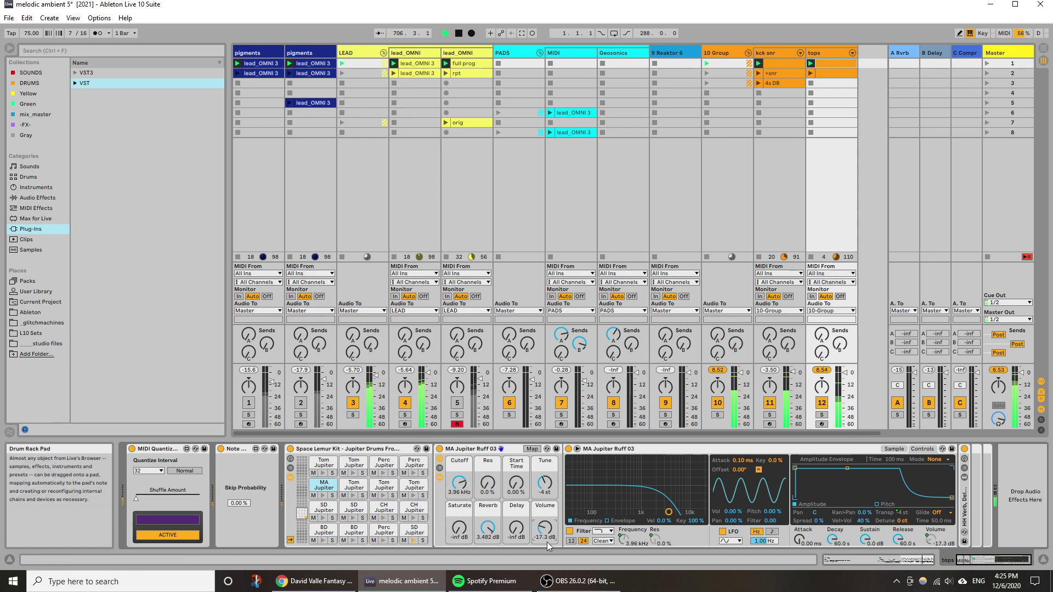
left_click_drag(544, 528, 544, 511)
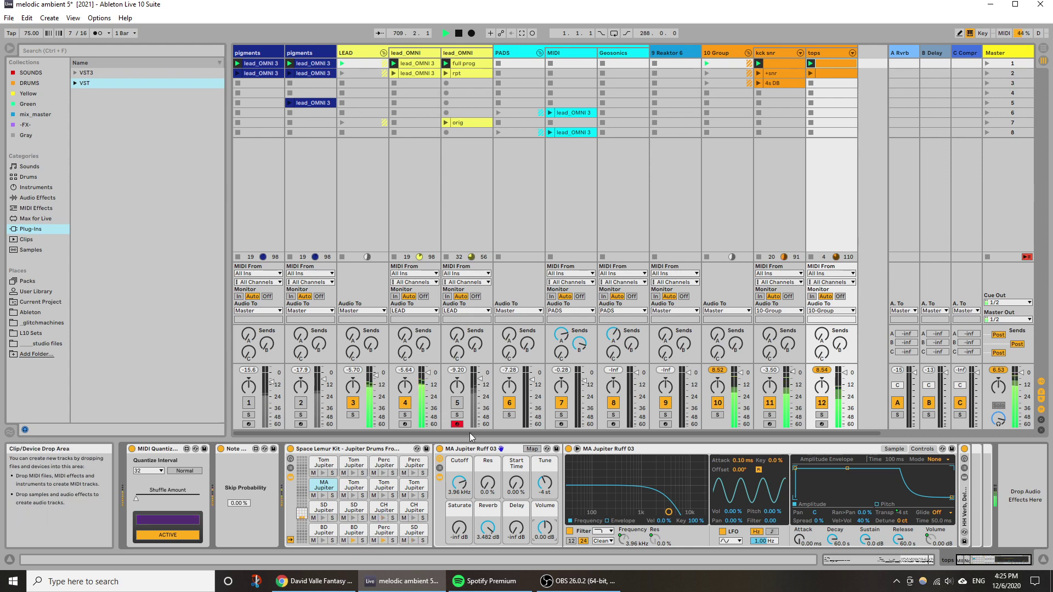
Rebalance the volume of the second lead_OMNI track, track 5, to a level slightly above -5 dB.
left_click_drag(480, 394, 483, 409)
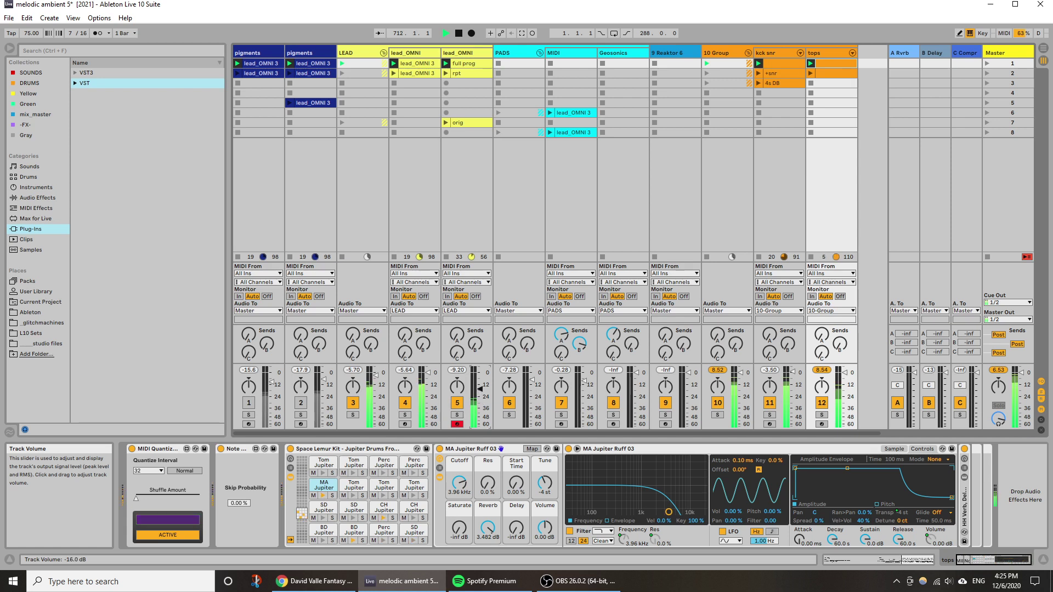
left_click_drag(480, 384, 480, 381)
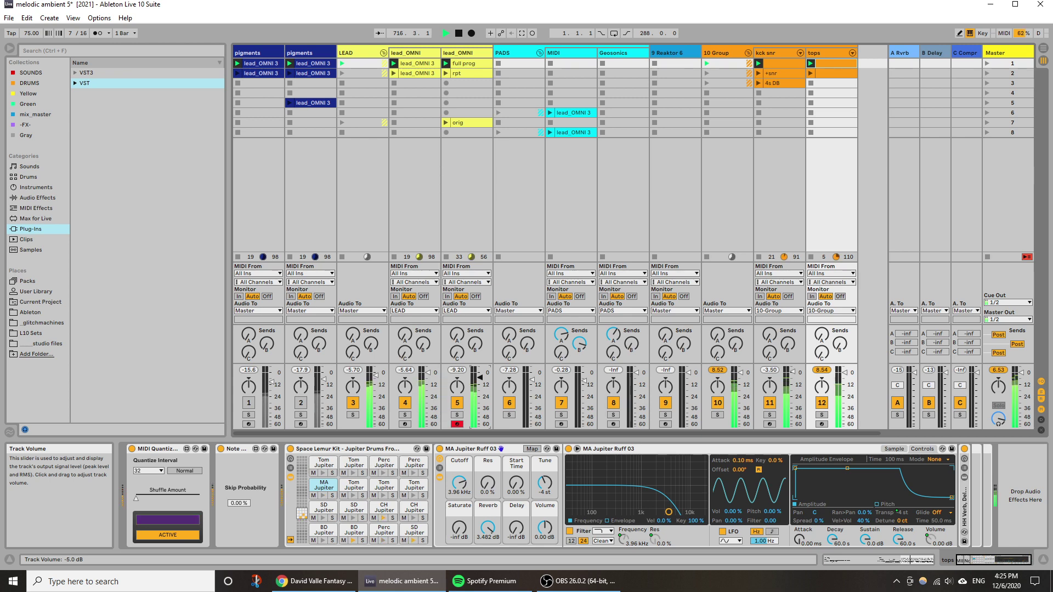
left_click_drag(481, 377, 480, 375)
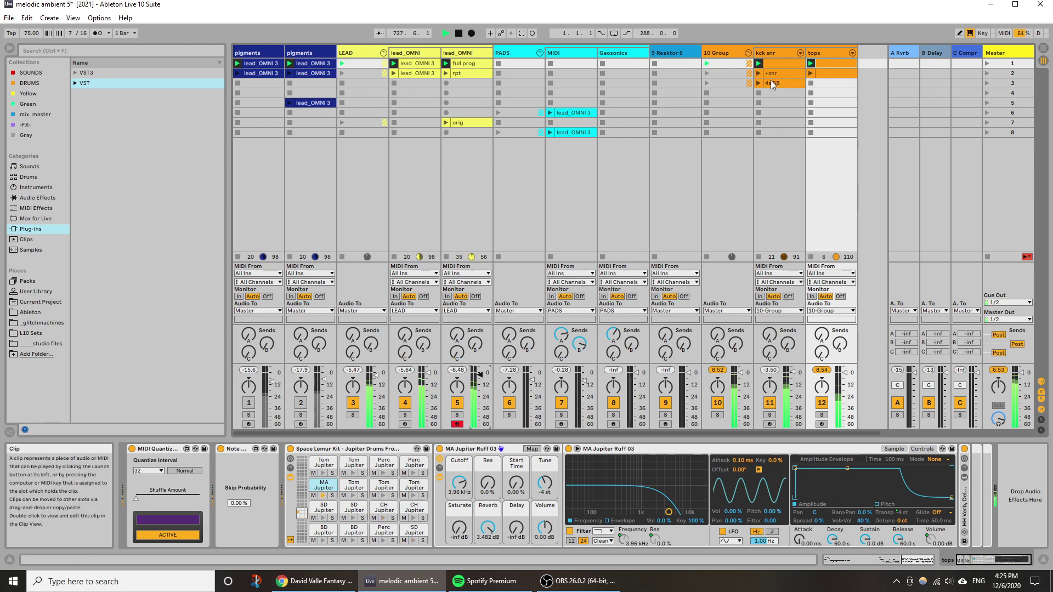
Move the kck snr track's scene 3 clip down to scene 5 and launch the track's +snr clip.
left_click_drag(768, 84, 772, 102)
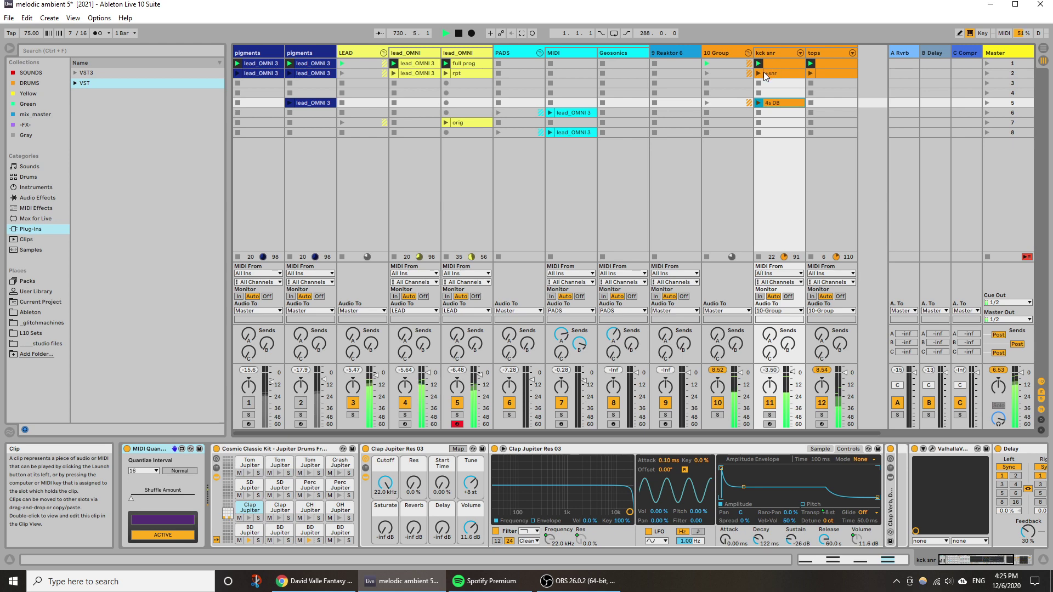
left_click(758, 73)
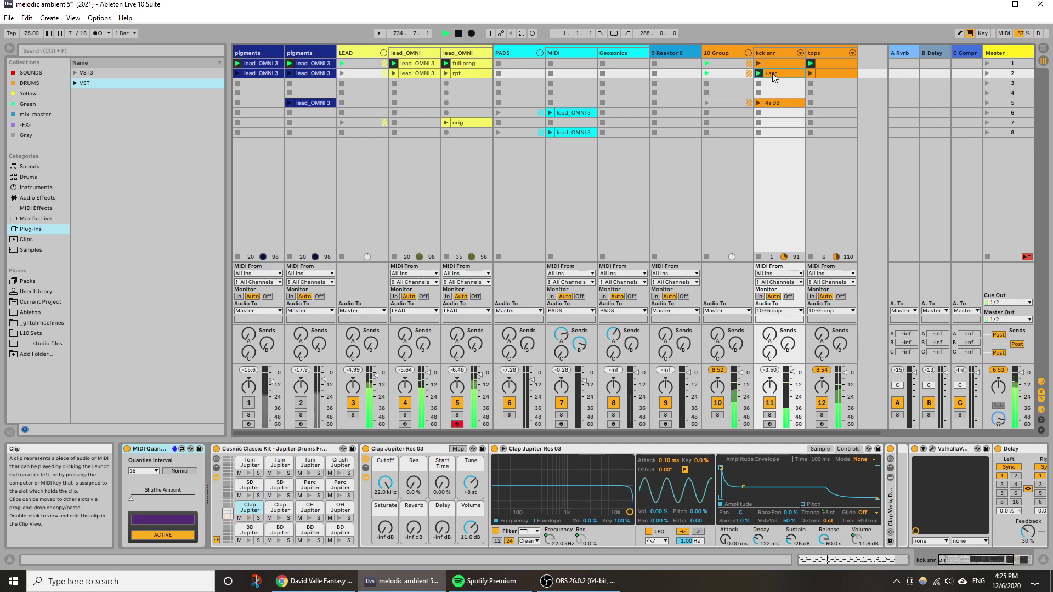
Duplicate the +snr clip into the slot below and rename the copy +snr_hh.
key("ctrl+d")
right_click(771, 84)
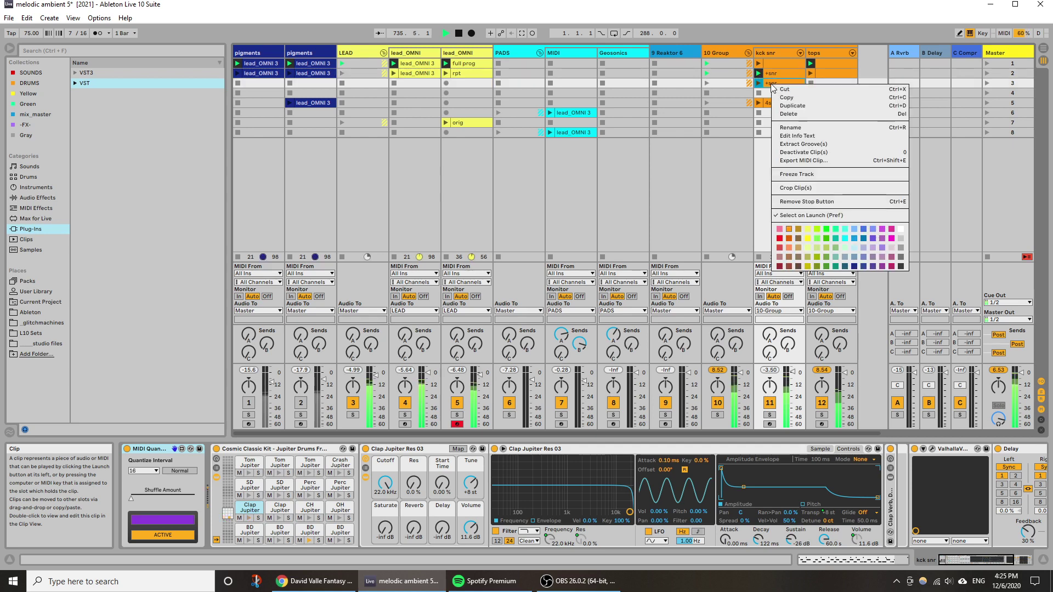
left_click(805, 132)
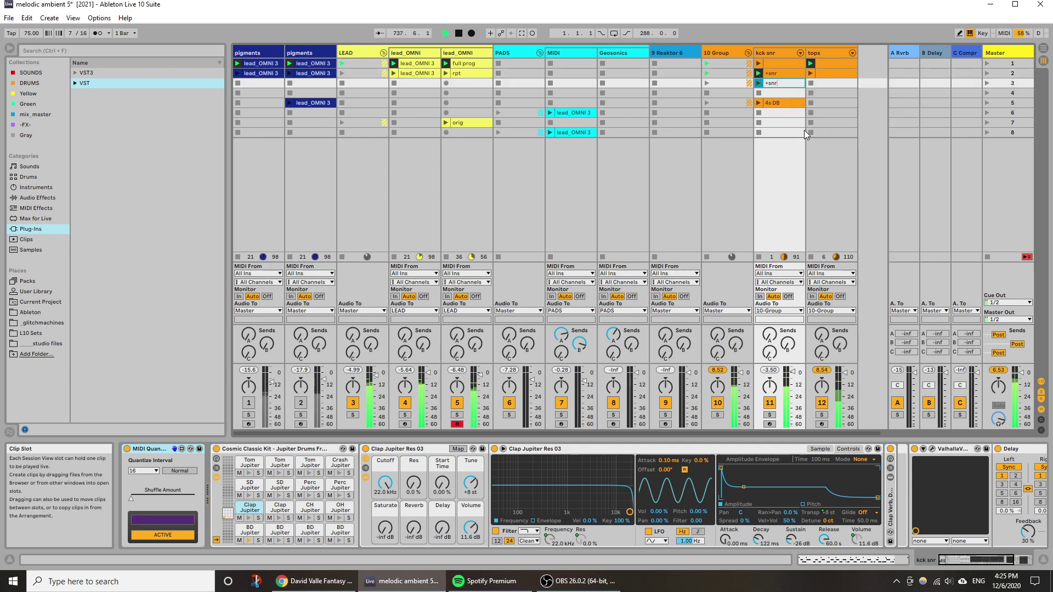
type("_hh")
key("Return")
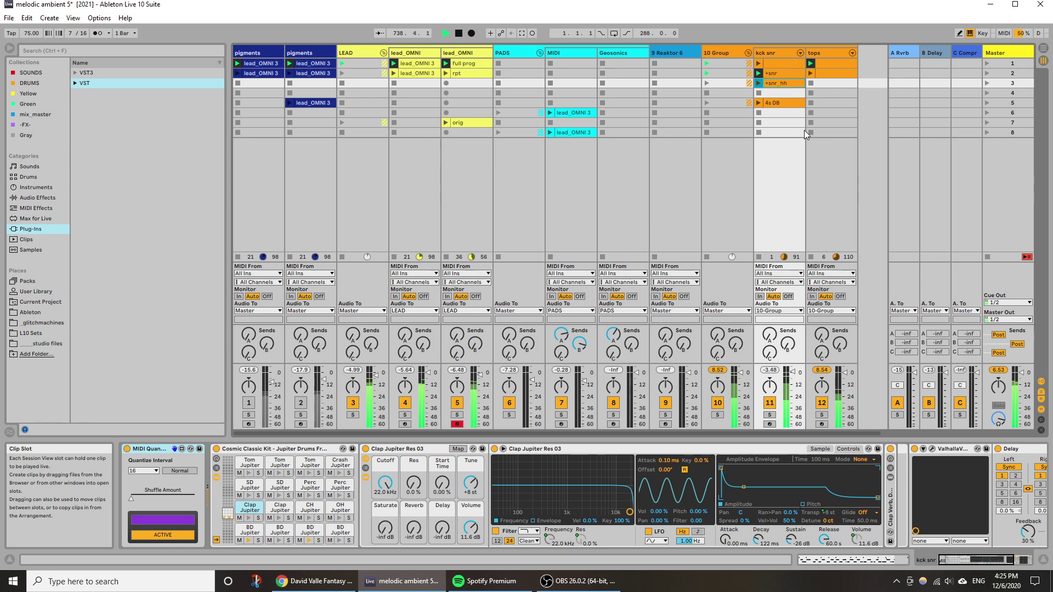
Open the +snr_hh clip's notes for editing and audition the Clap Jupiter Quick 02 sound.
double_click(784, 83)
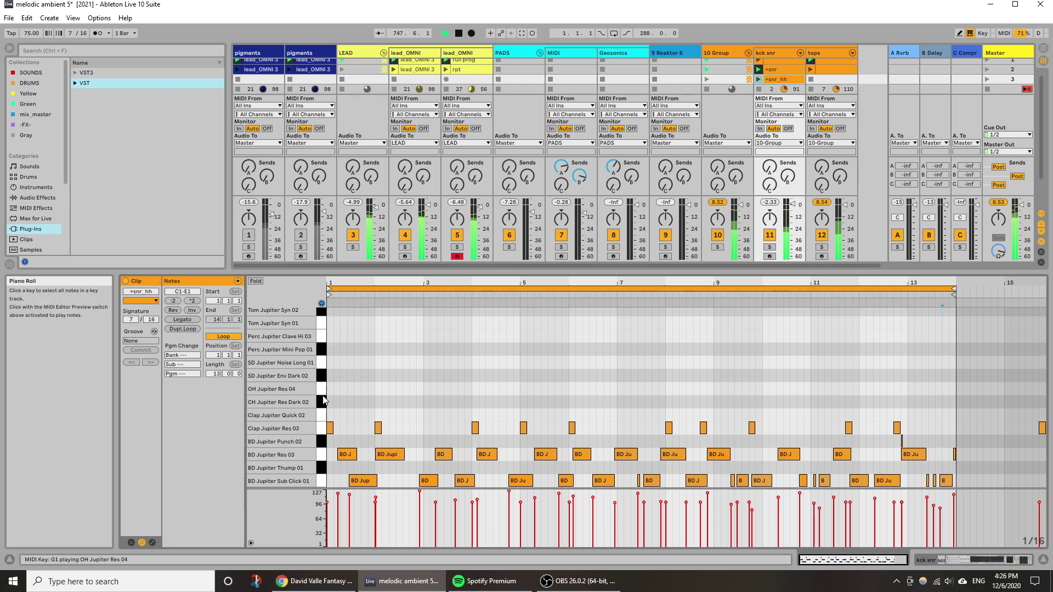
left_click(323, 415)
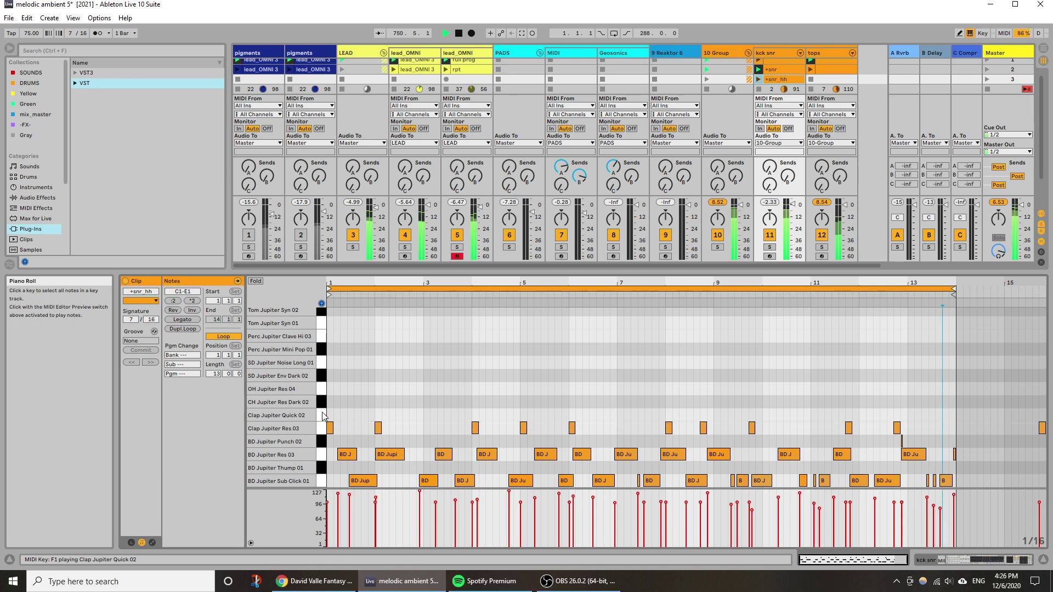
left_click(323, 415)
left_click(324, 415)
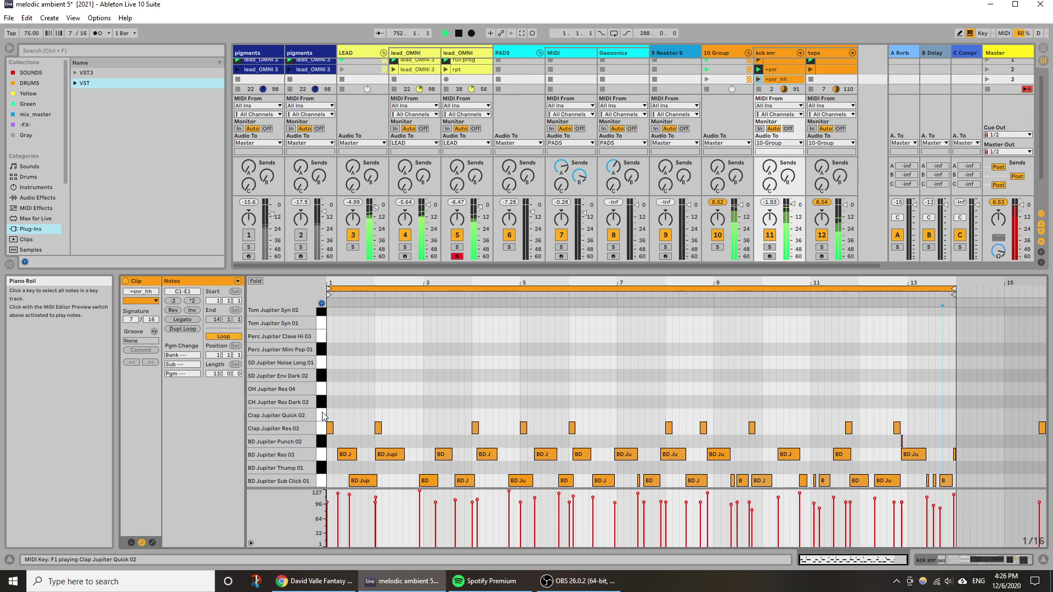
left_click(323, 415)
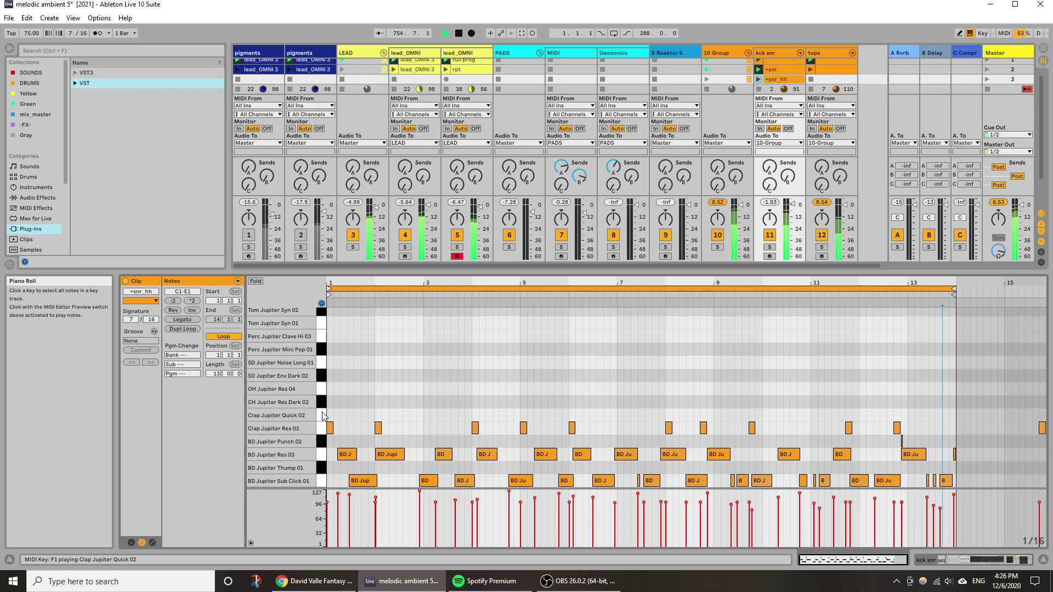
Draw ten irregularly spaced Clap Jupiter Quick 02 notes from bar 1 to bar 5 and launch the +snr_hh clip.
key("b")
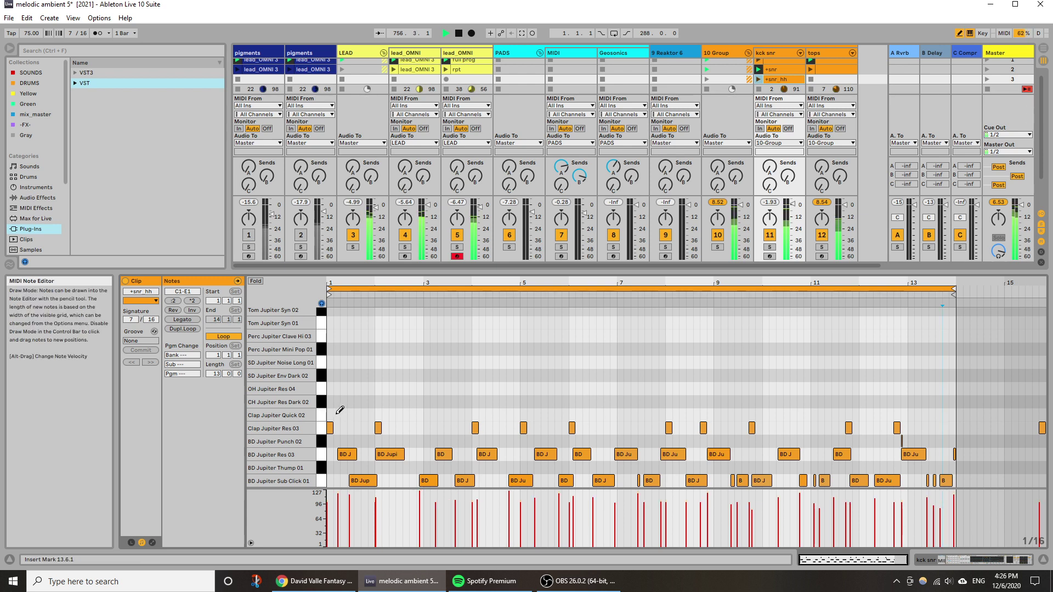
left_click_drag(336, 415, 344, 415)
left_click(357, 414)
left_click(378, 415)
left_click(405, 415)
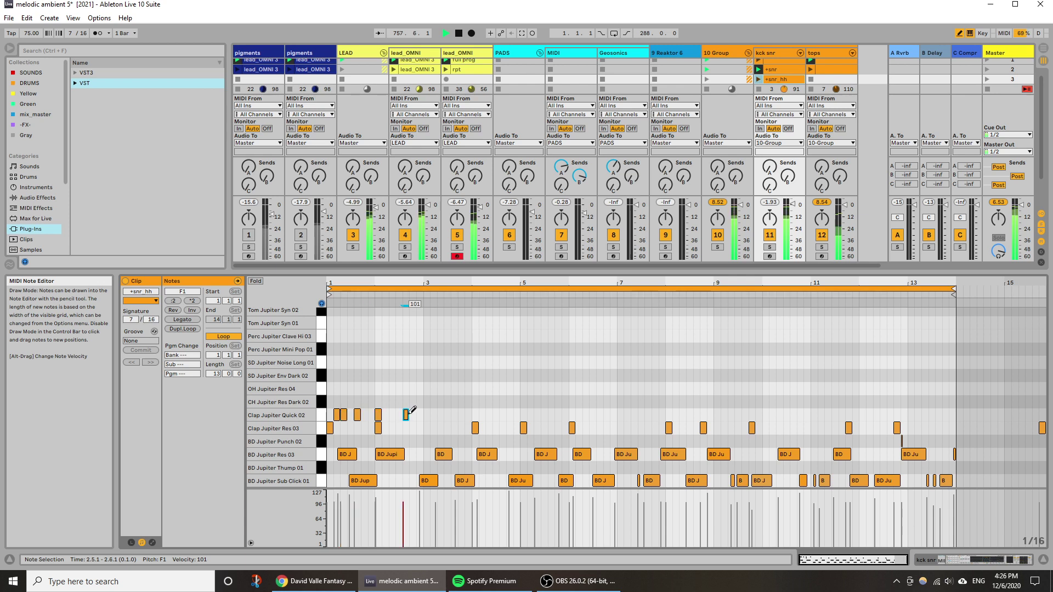
left_click(420, 415)
left_click(446, 415)
left_click(481, 415)
left_click(529, 415)
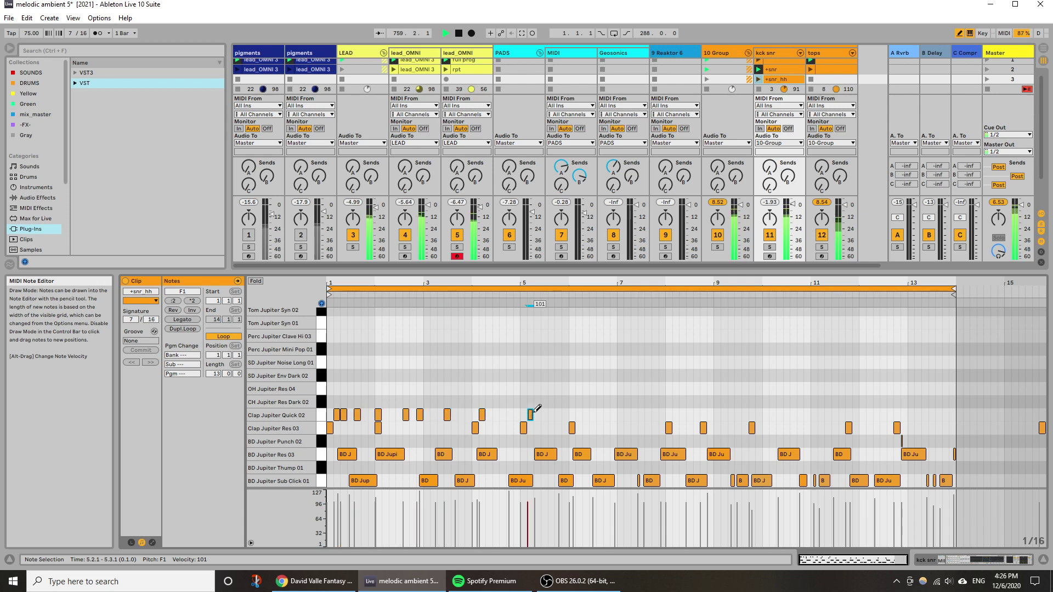
left_click(503, 415)
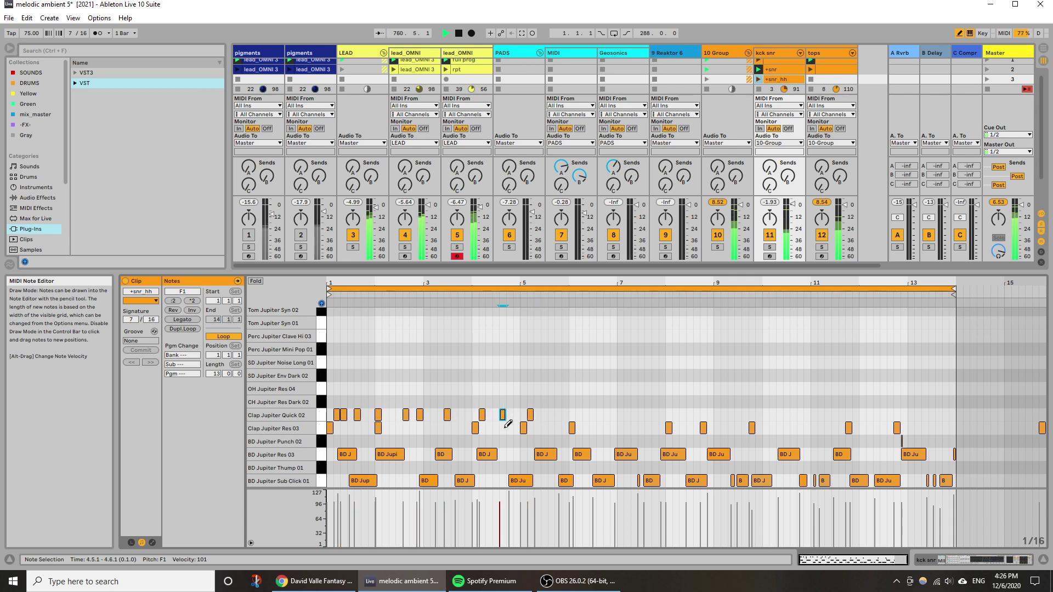
left_click(758, 78)
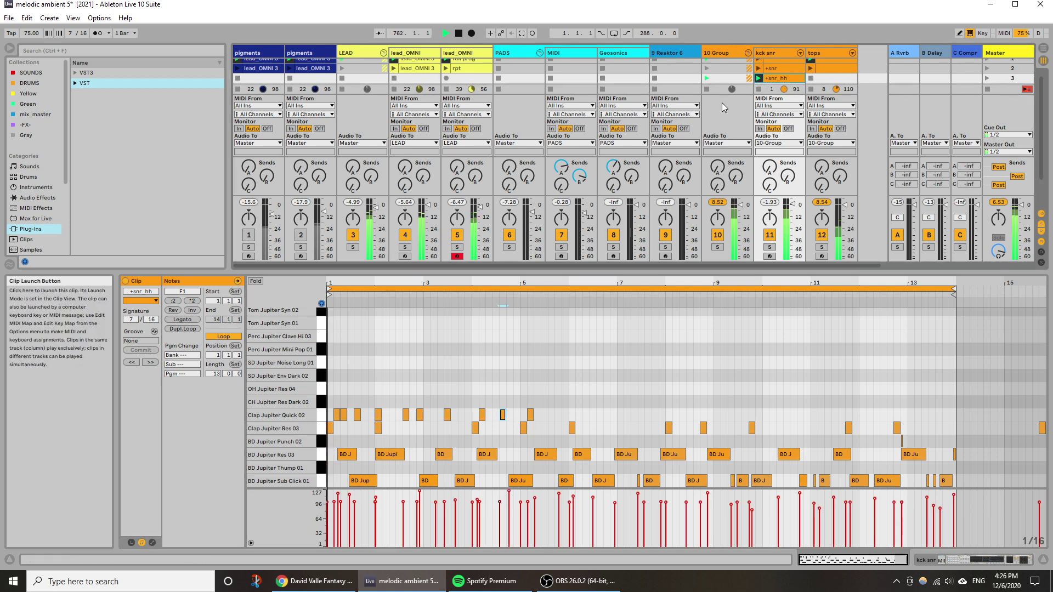
Duplicate the Clap Jupiter Quick 02 pattern twice to fill the loop, nudging the first copy two grid steps earlier and the second one step later.
left_click_drag(553, 409, 329, 420)
key("ctrl+d")
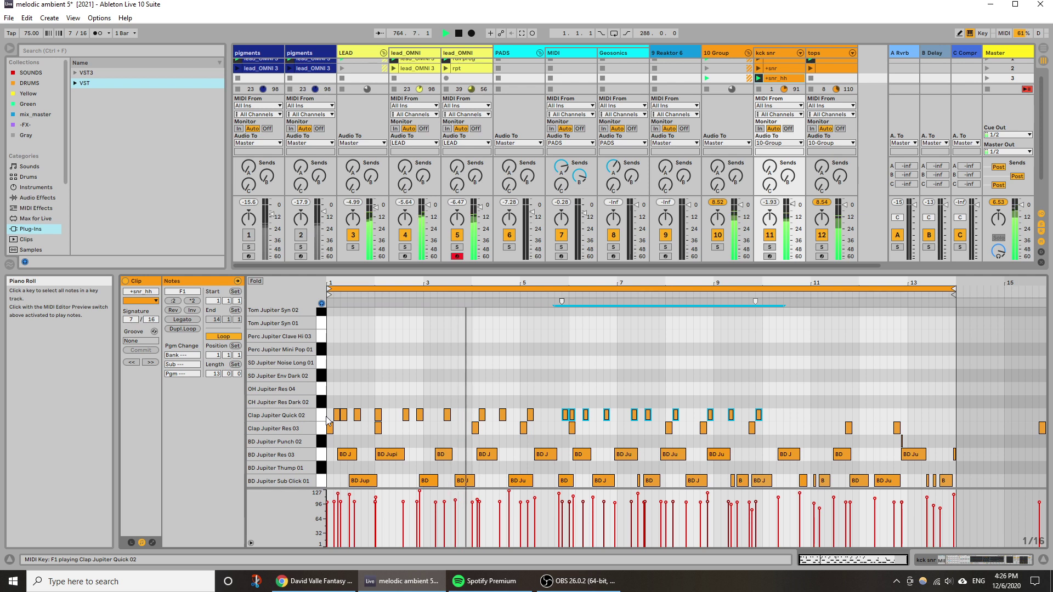
key("Left")
key("Left")
key("ctrl+d")
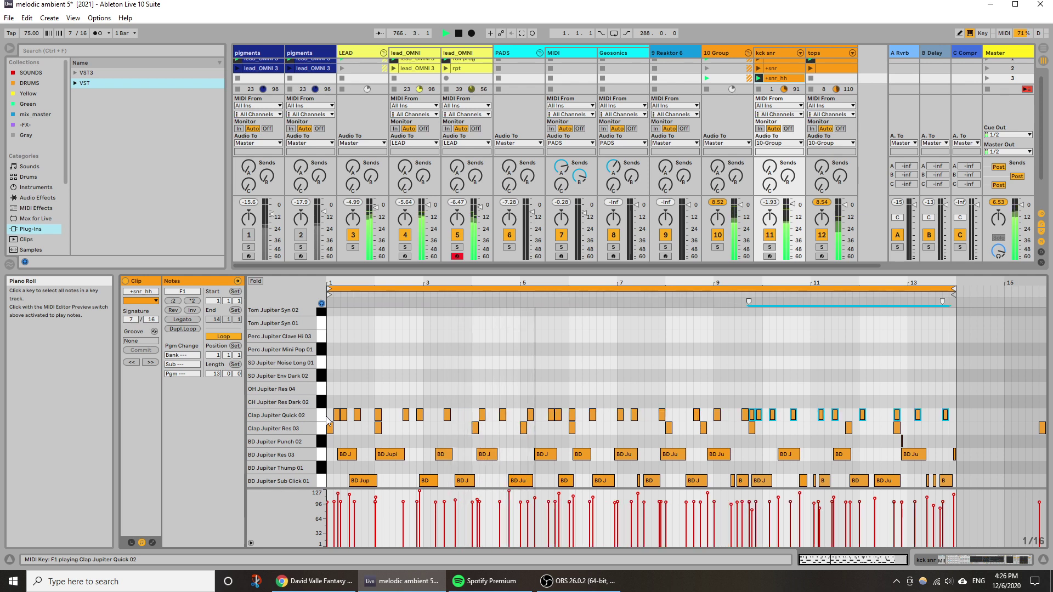
key("Right")
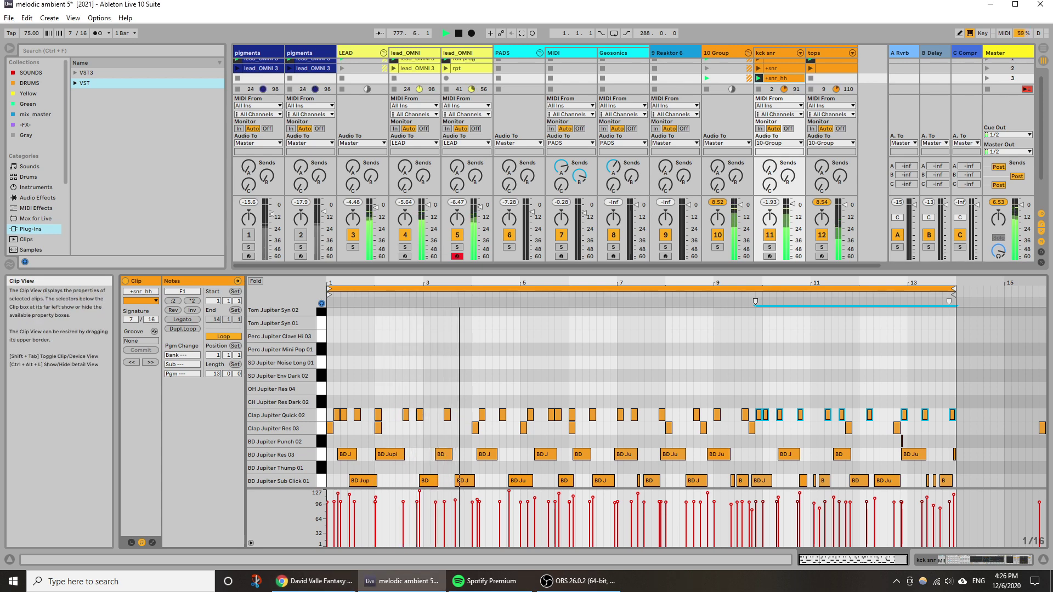
Show the Clap Jupiter Quick 02 pad's controls in the kck snr drum rack and set Tune to -5 st and Volume to 5.95 dB.
left_click(322, 416)
key("shift+Tab")
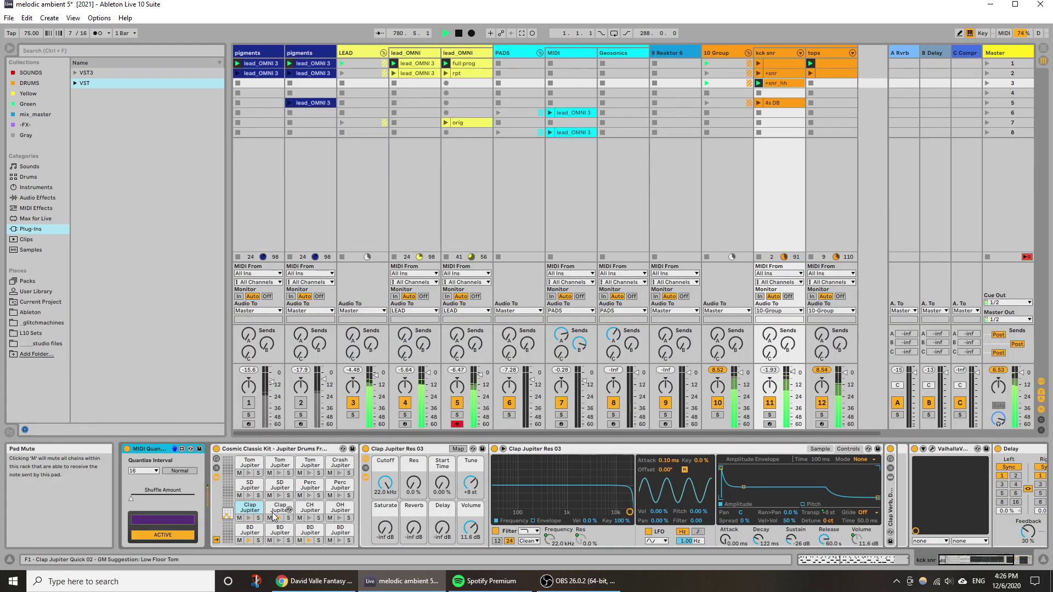
left_click(275, 517)
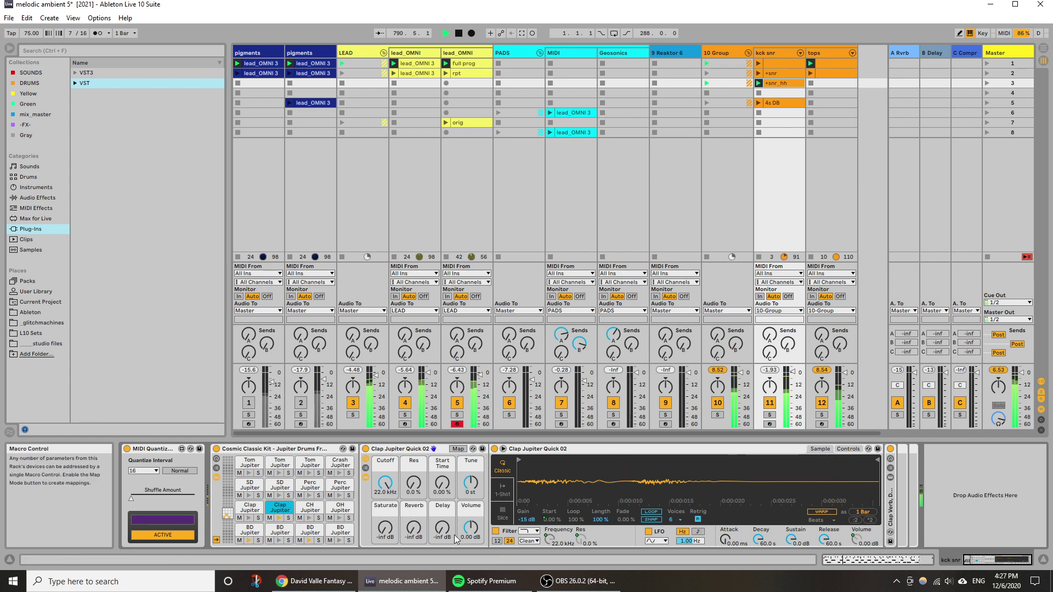
left_click_drag(464, 480, 463, 474)
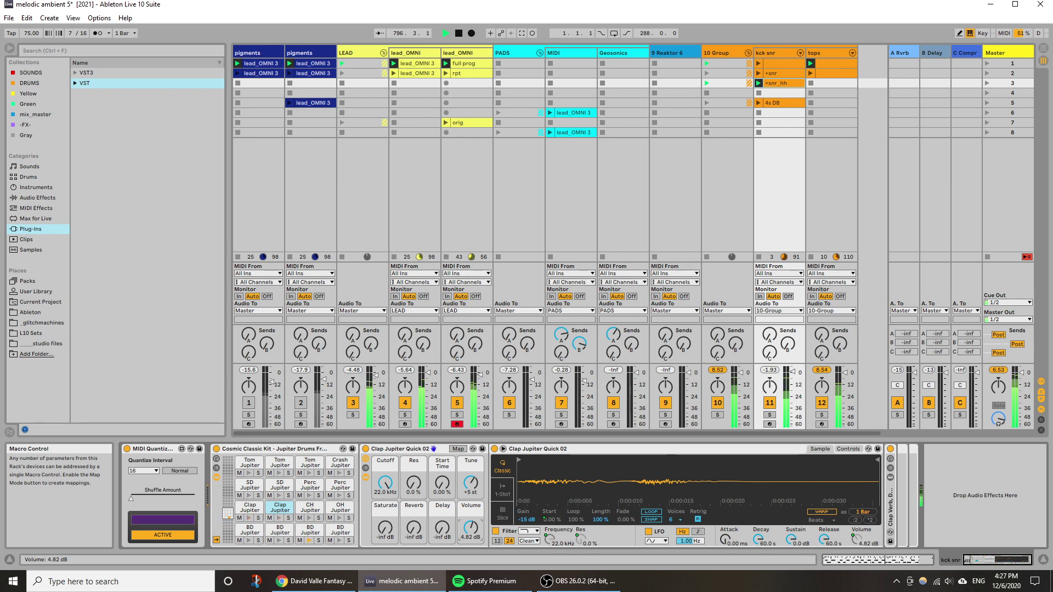
left_click_drag(471, 527, 470, 520)
left_click_drag(470, 483, 470, 495)
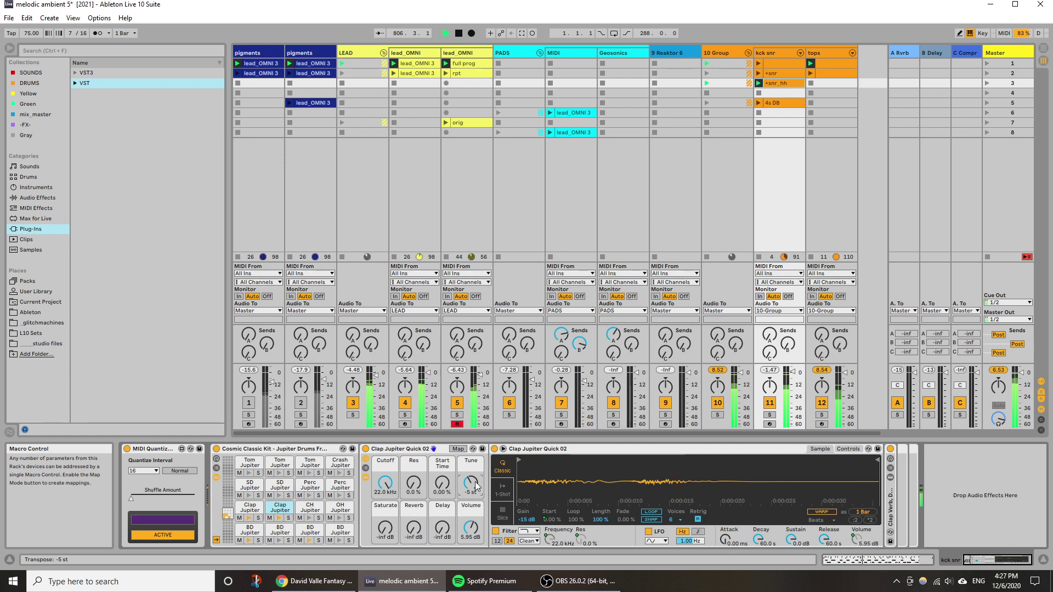
Add Beat Repeat to the Clap Jupiter Quick 02 pad, with a 1/8 Interval, a 4/16 Gate and a raised Variation.
left_click(44, 199)
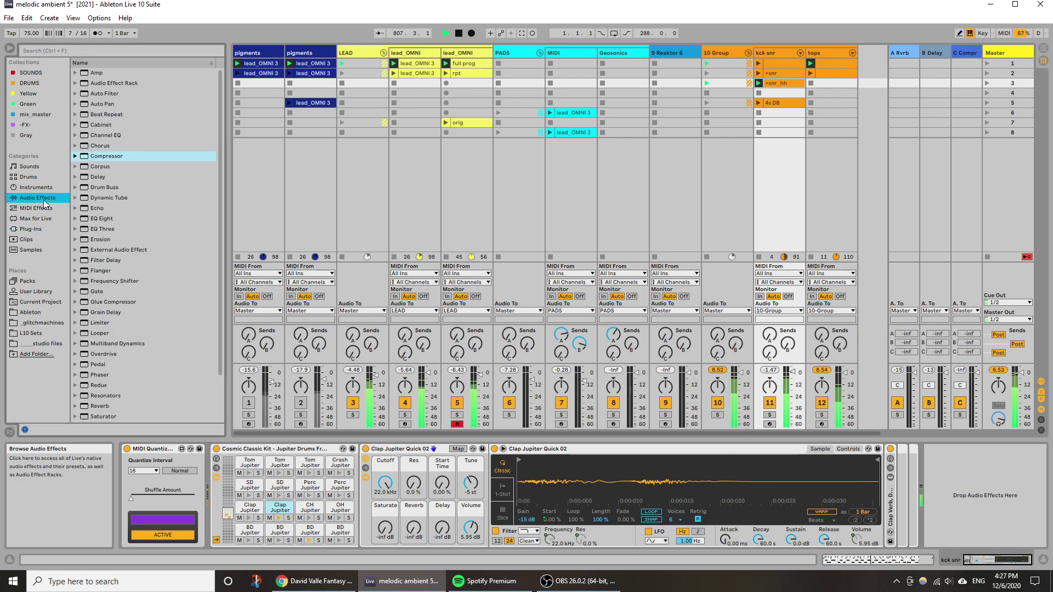
left_click(105, 115)
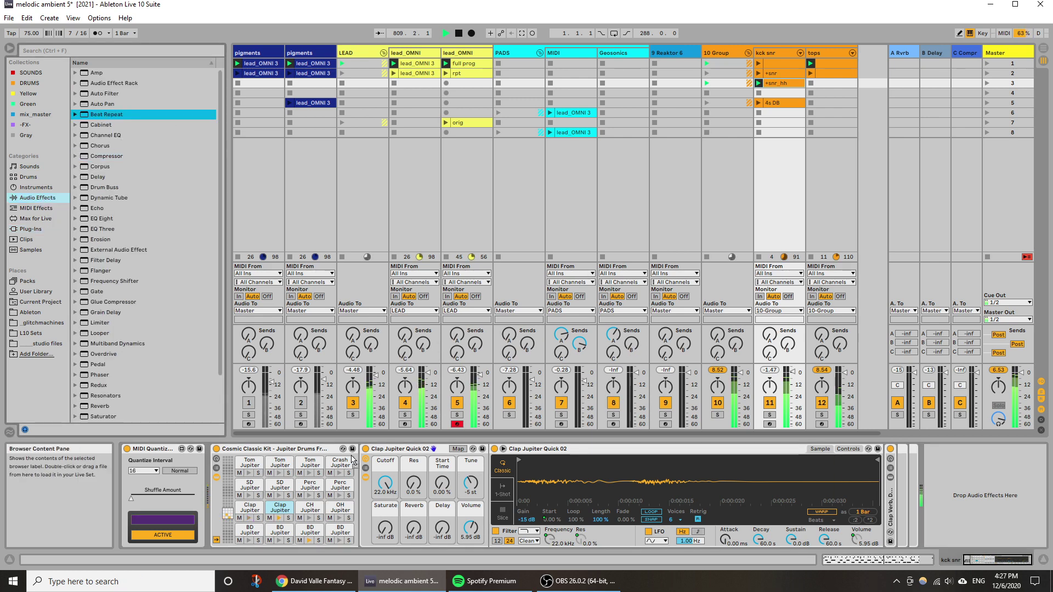
left_click_drag(351, 460, 281, 504)
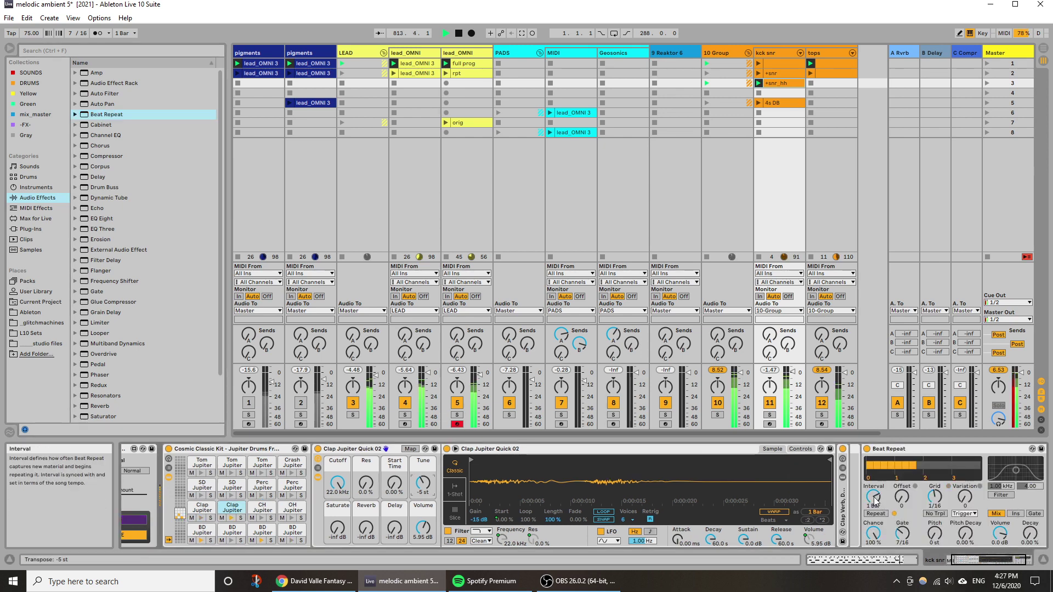
left_click_drag(873, 497, 873, 523)
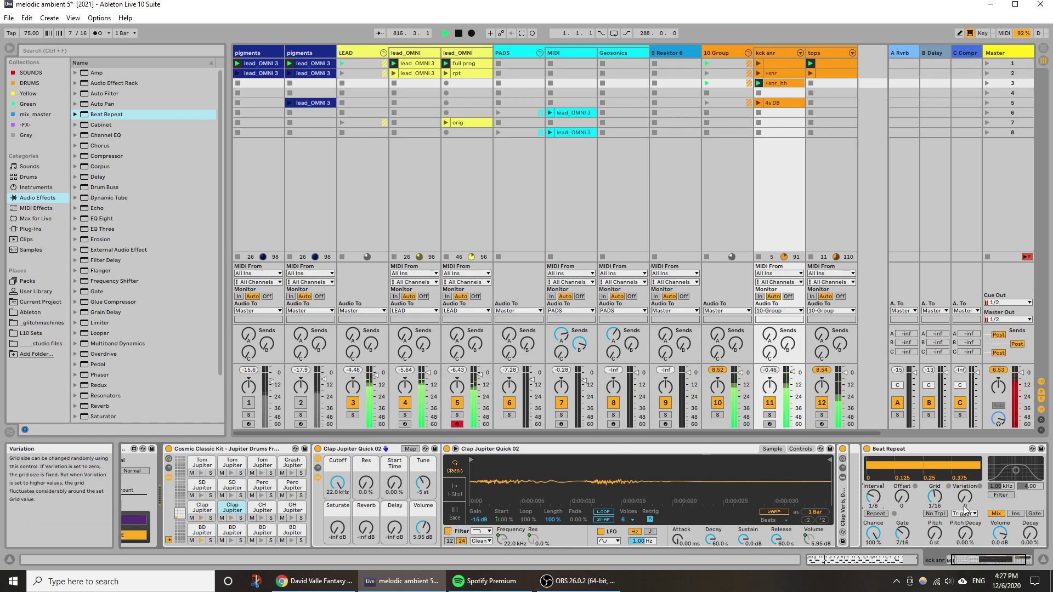
left_click_drag(965, 497, 964, 479)
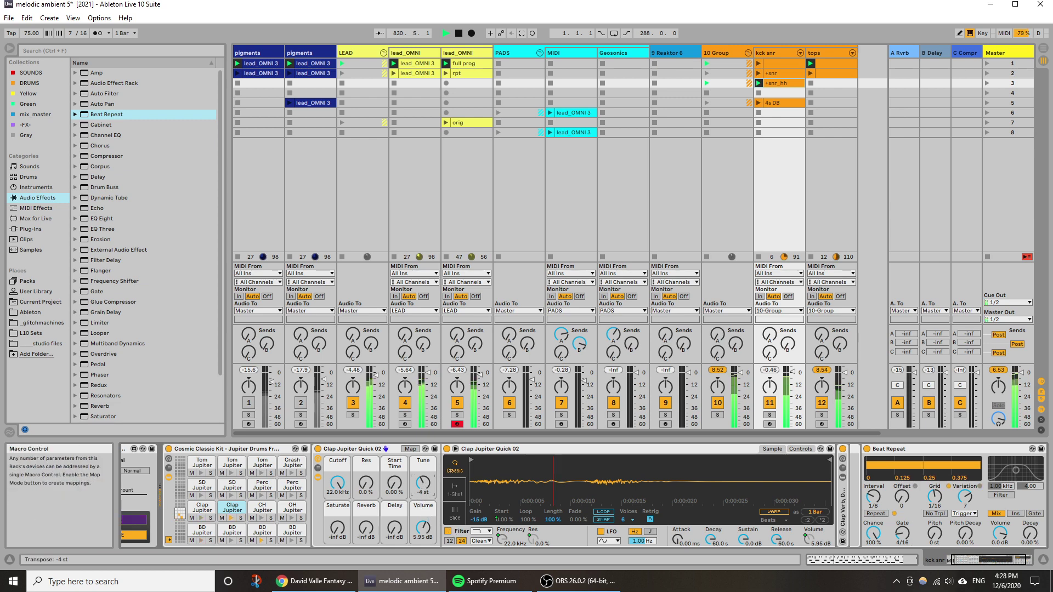
Reduce Beat Repeat's Variation and set the Clap Jupiter Quick 02 pad's Tune to -3 st and Volume to 0.00 dB.
mouse_move(422, 482)
left_mouse_down()
mouse_move(423, 466)
mouse_move(422, 493)
left_mouse_up()
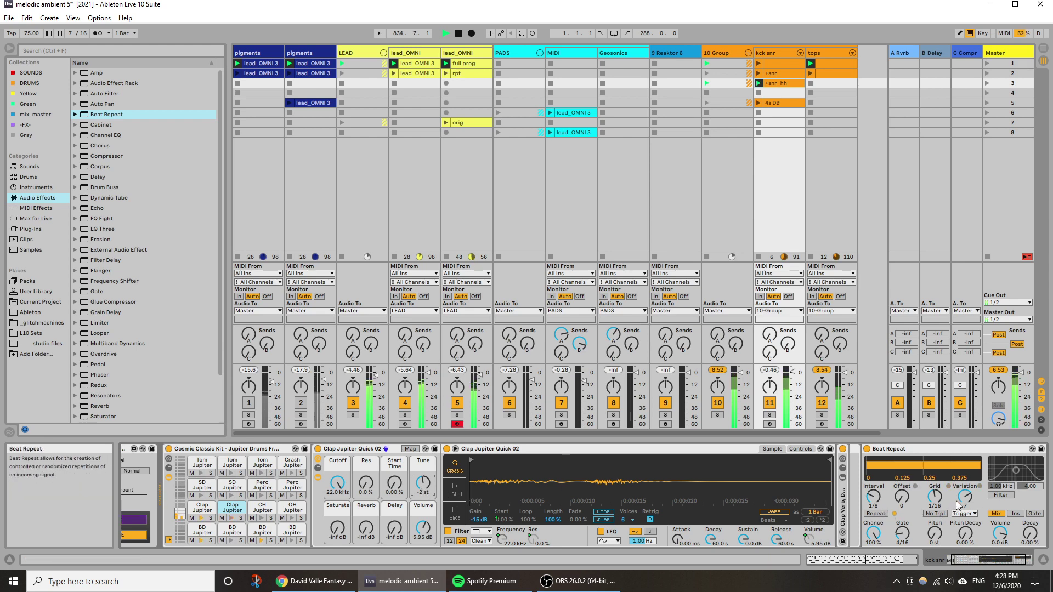
left_click_drag(964, 496, 964, 507)
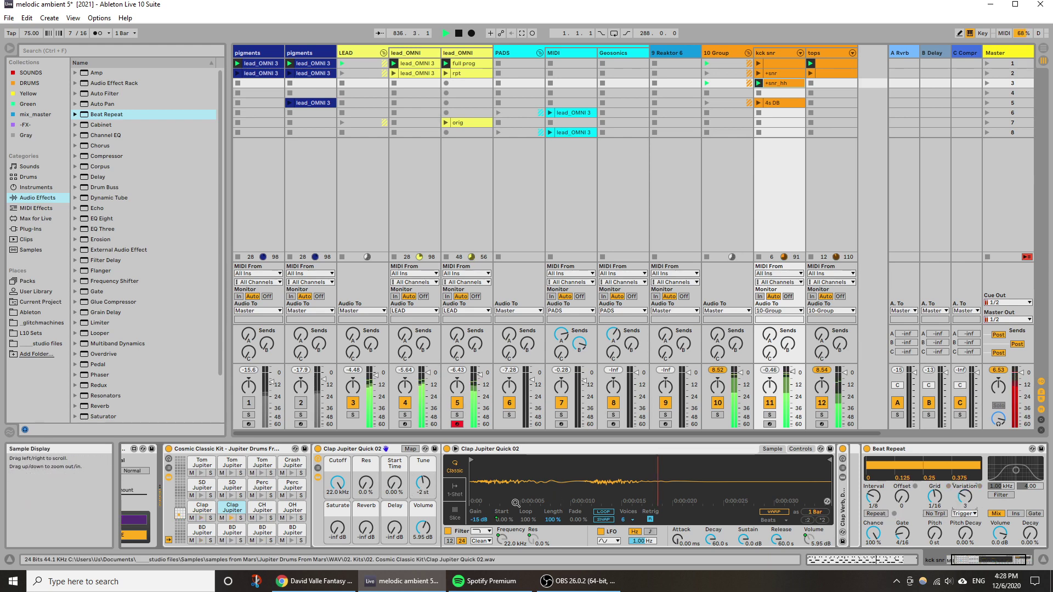
left_click_drag(426, 483, 425, 478)
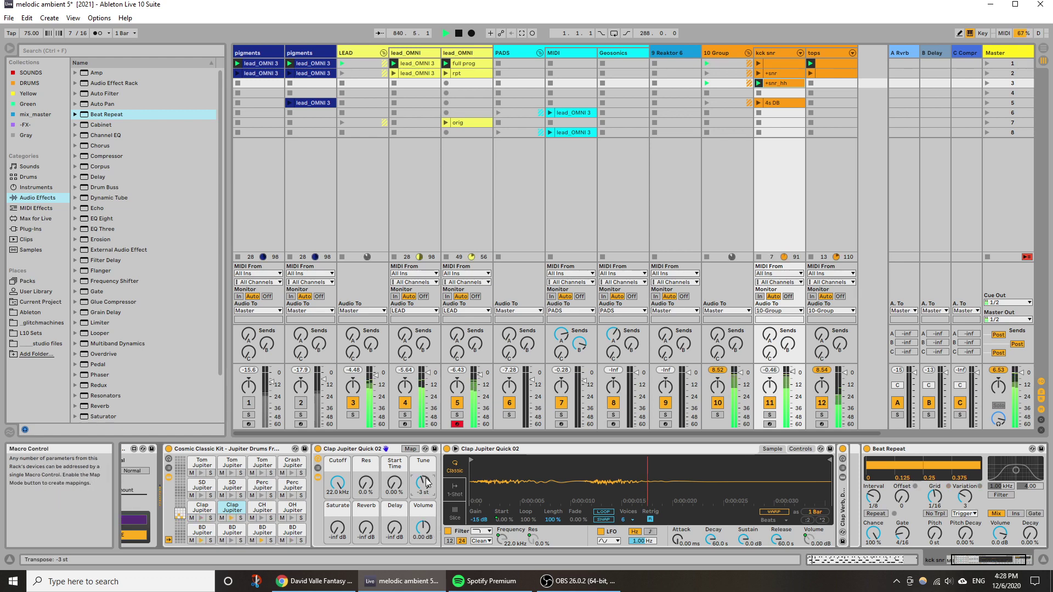
Replace Beat Repeat's settings with the Brain Dance preset, then set its Pitch Decay to 0.00 % and Grid to 1/16.
left_click(1031, 449)
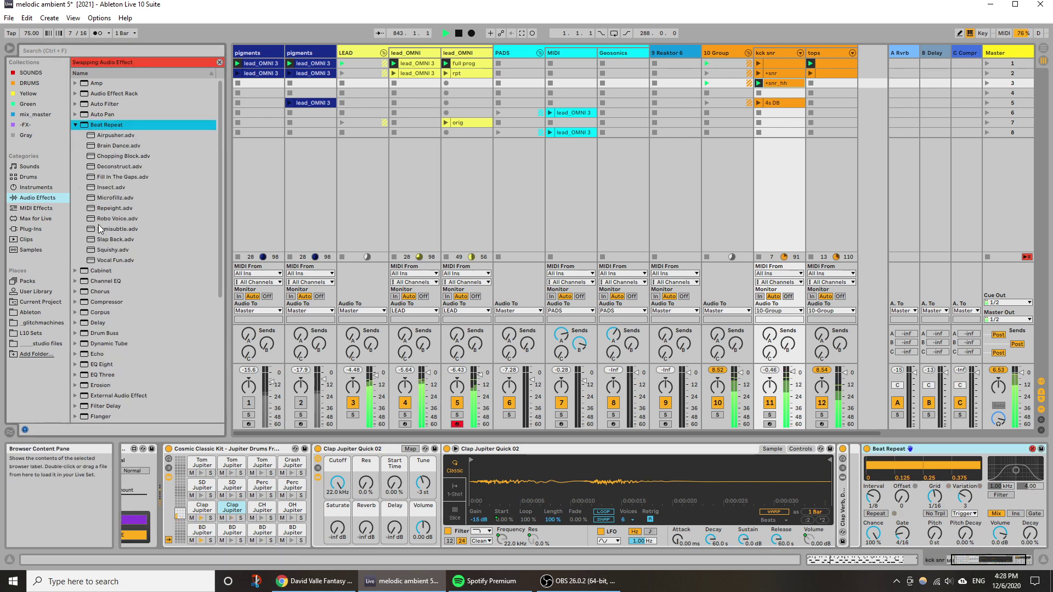
left_click(124, 145)
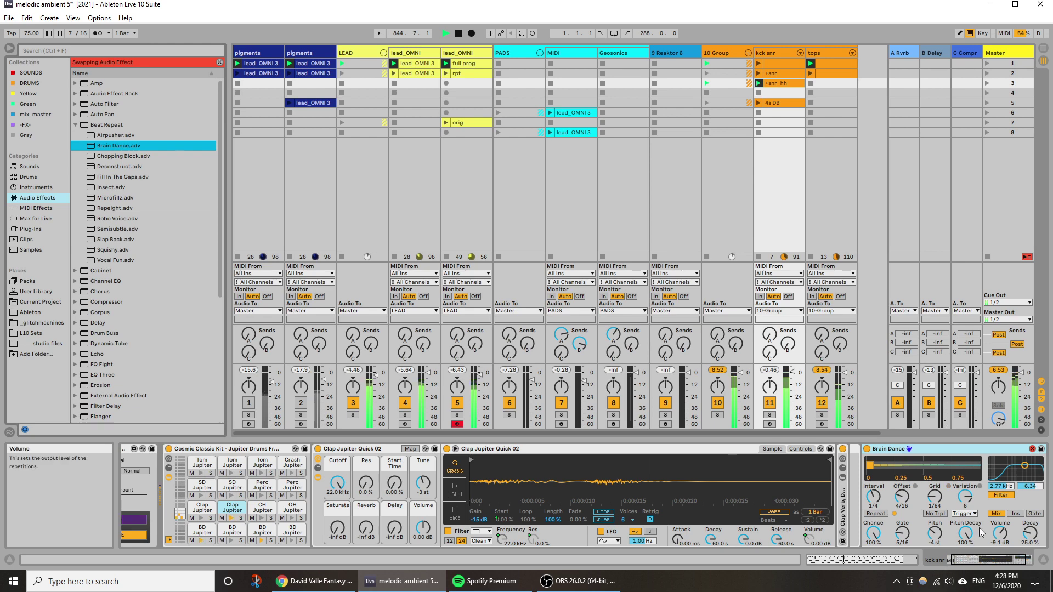
left_click_drag(964, 532, 966, 542)
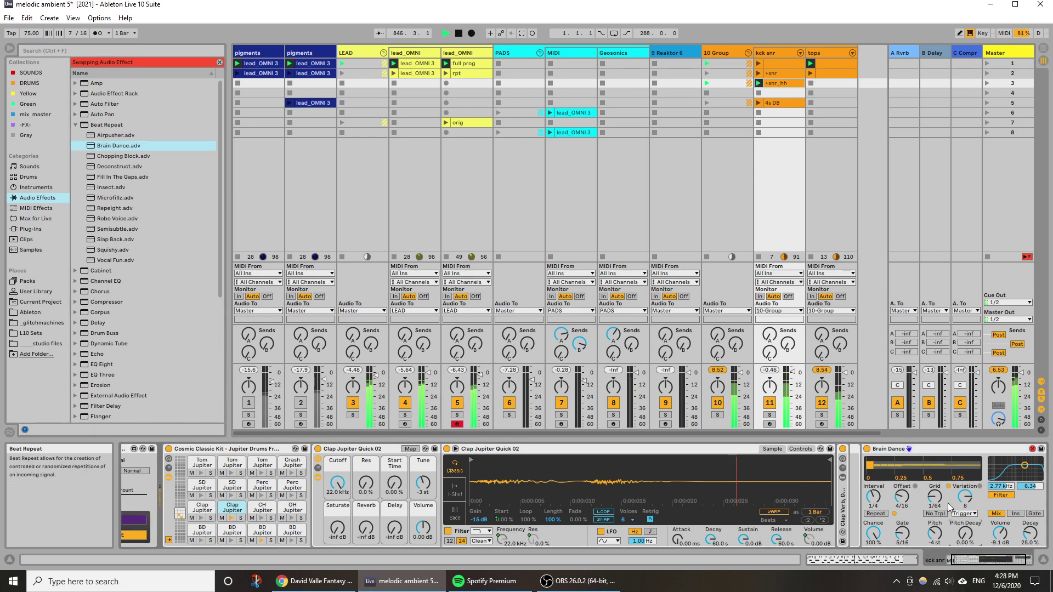
left_click_drag(935, 498, 934, 492)
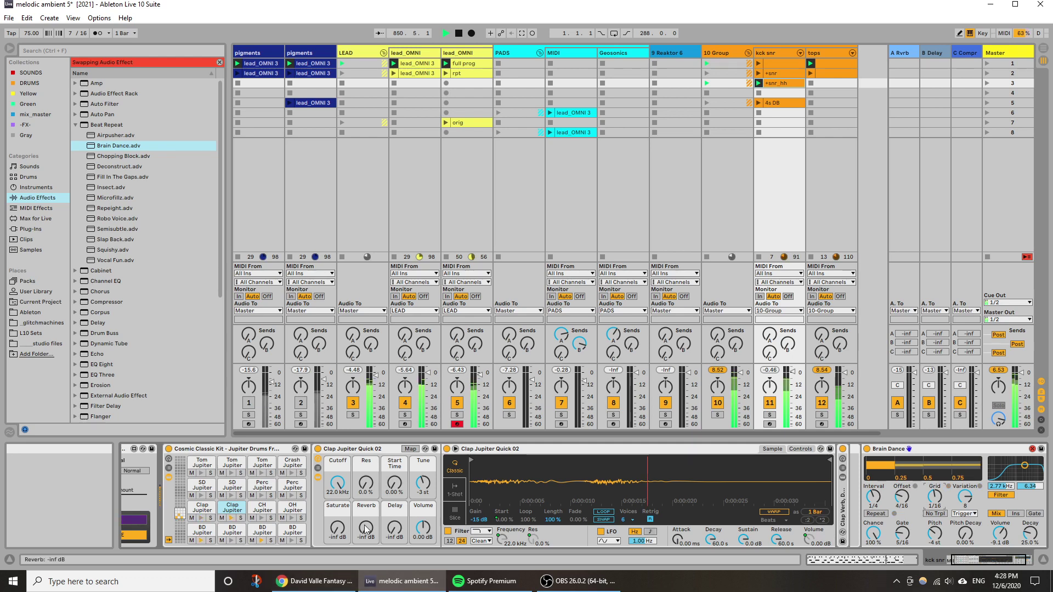
Set the Clap Jupiter Quick 02 pad's Tune to -5 st and Volume to 1.98 dB.
left_click(424, 485)
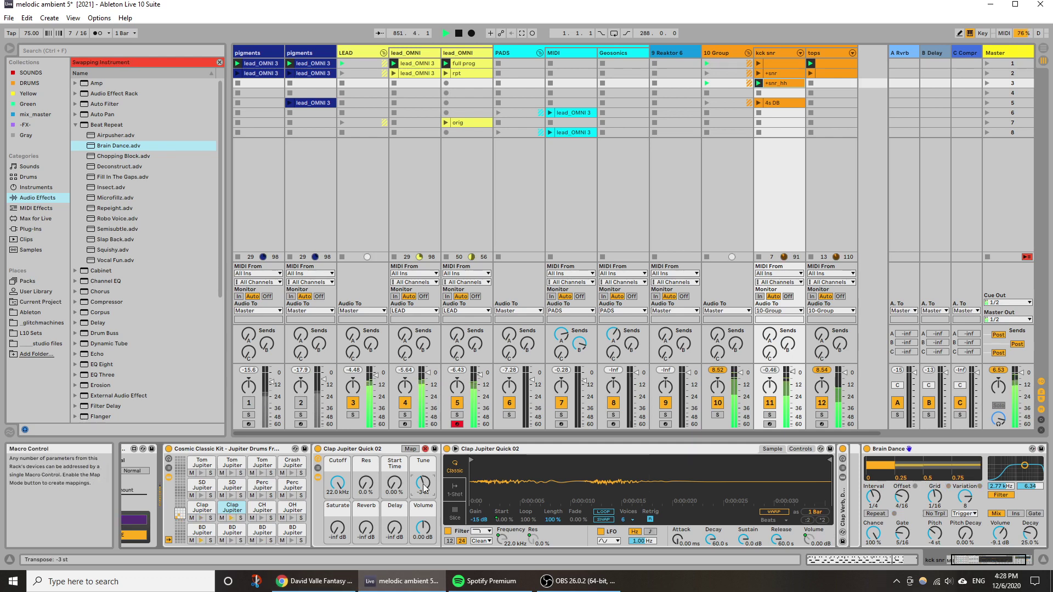
key("Delete")
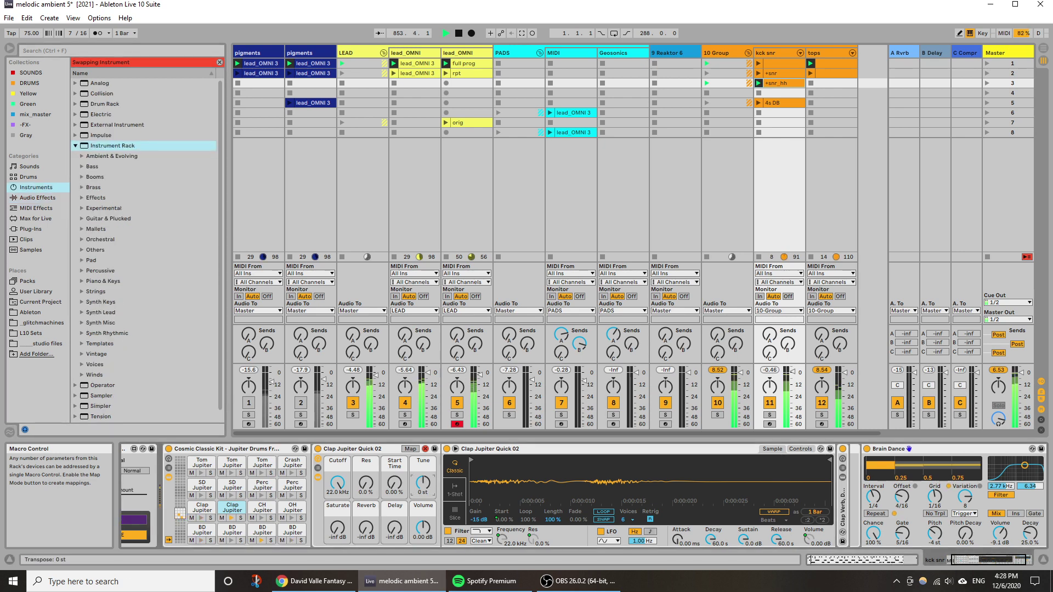
key("Up")
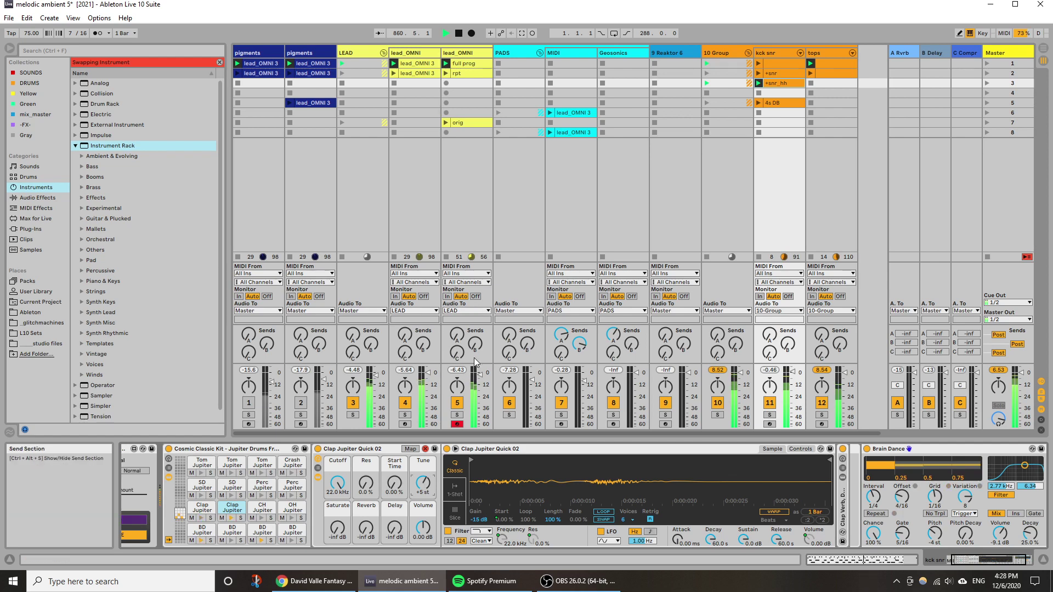
left_click_drag(425, 484, 426, 493)
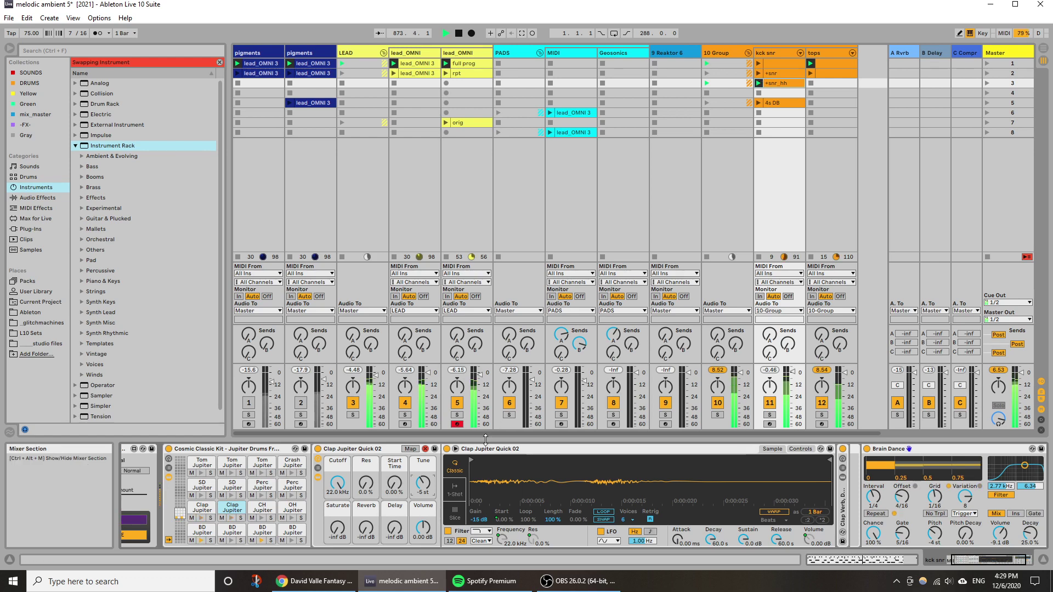
left_click_drag(422, 528, 423, 525)
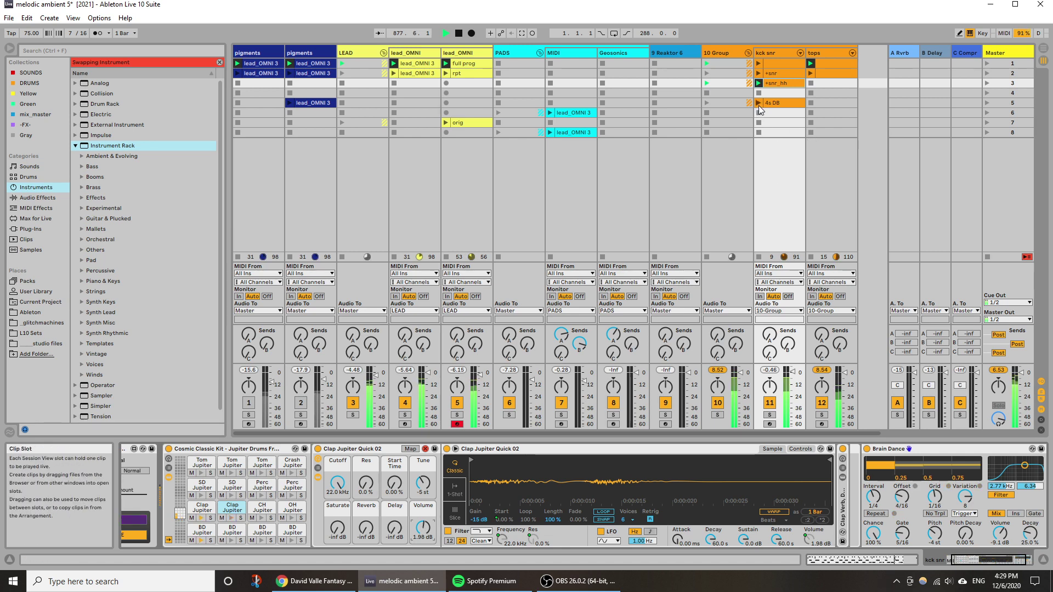
Save the set while the +snr clip plays, and return the kck snr track to its first clip.
left_click(758, 73)
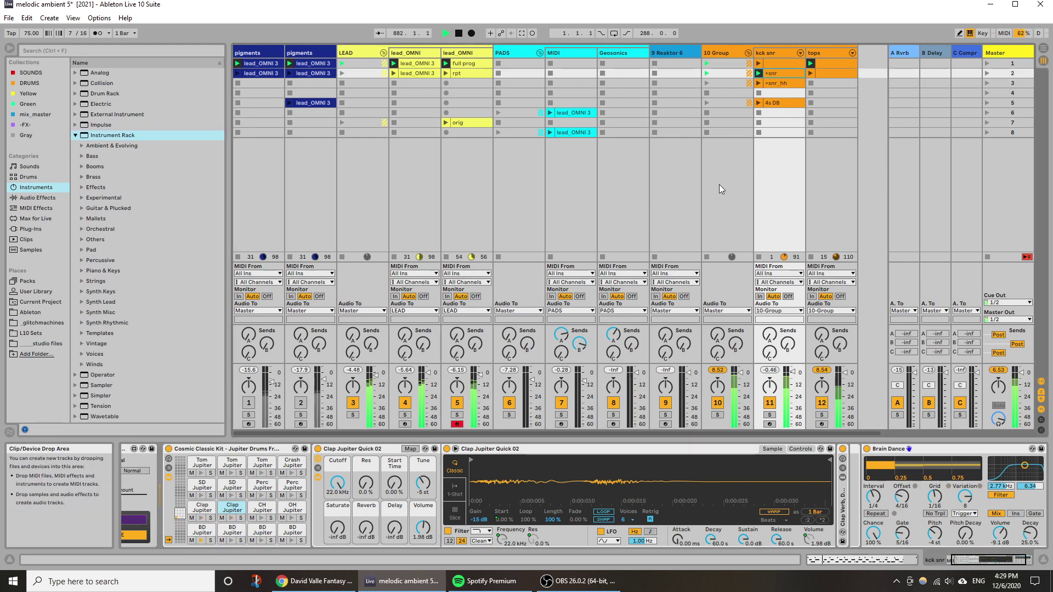
key("ctrl+s")
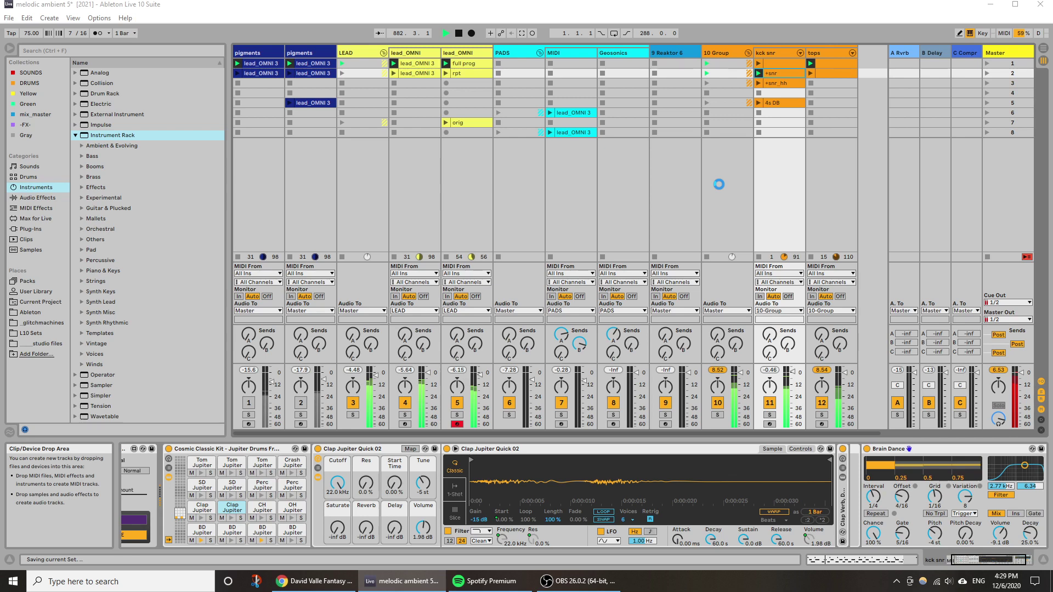
left_click(760, 64)
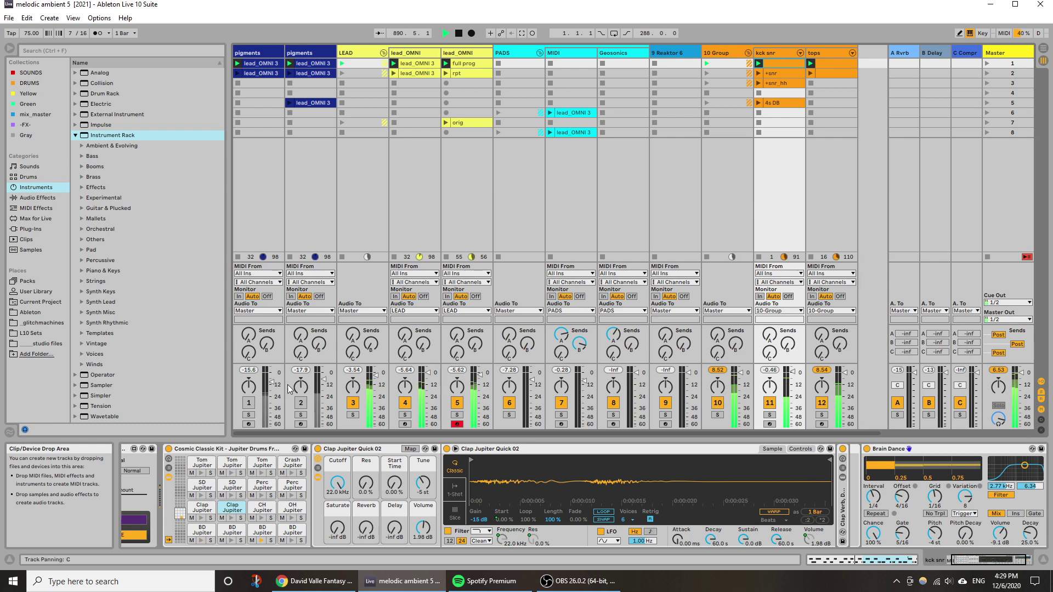
Activate the second pigments track briefly to hear it in the mix, and deactivate it again.
left_click(301, 403)
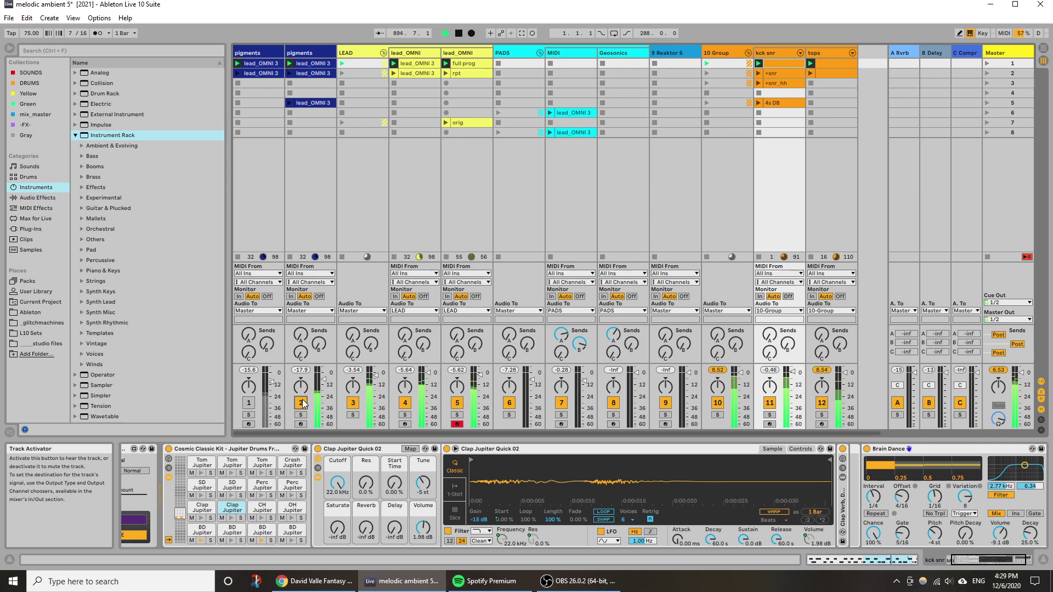
left_click(301, 403)
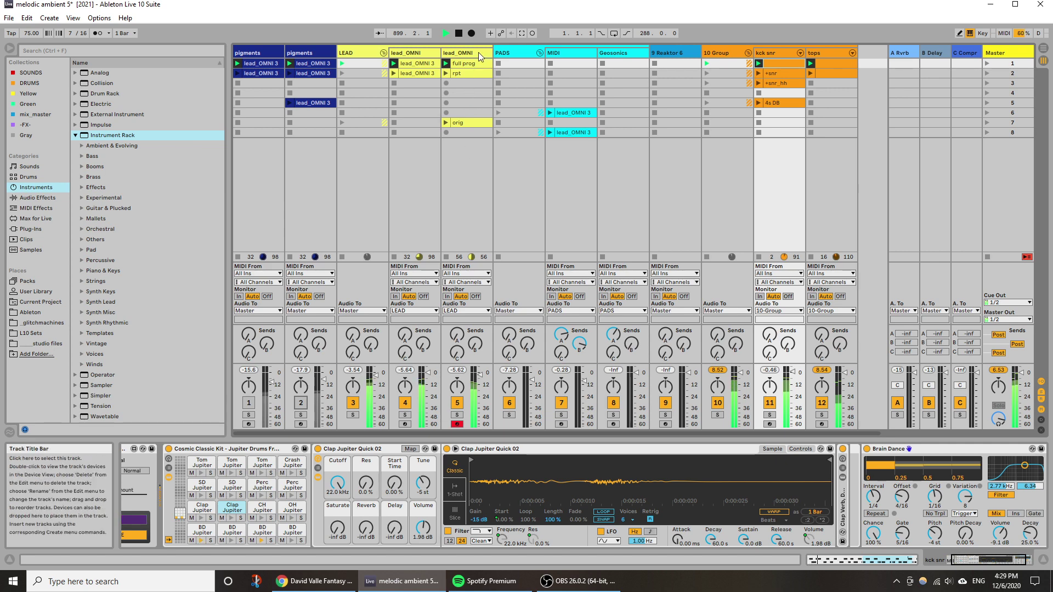
Load the Light As Air patch in the MIDI track's Omnisphere and raise the track volume to about 0 dB.
left_click(568, 52)
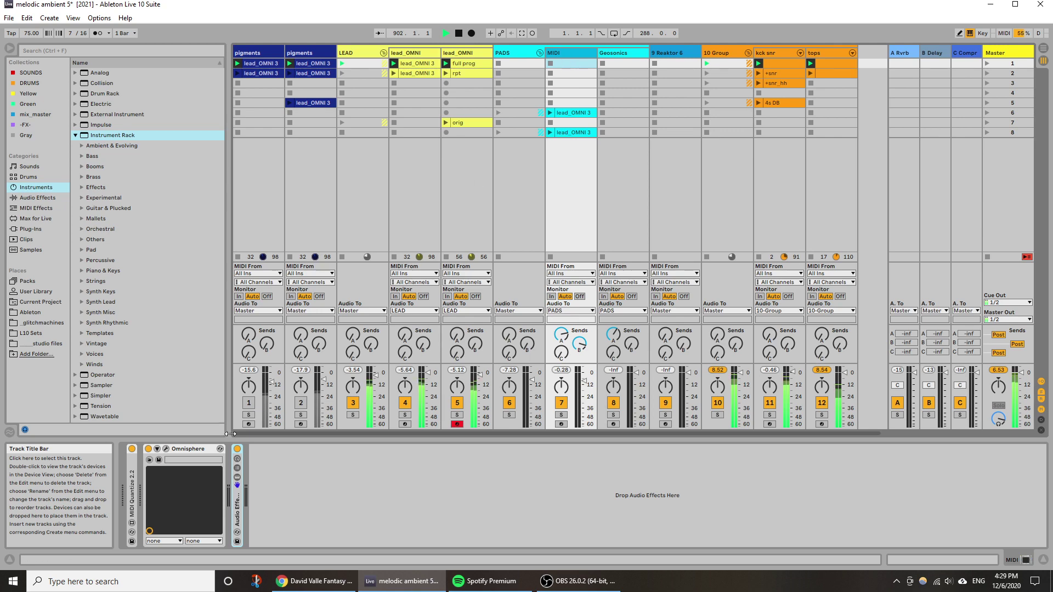
left_click(166, 449)
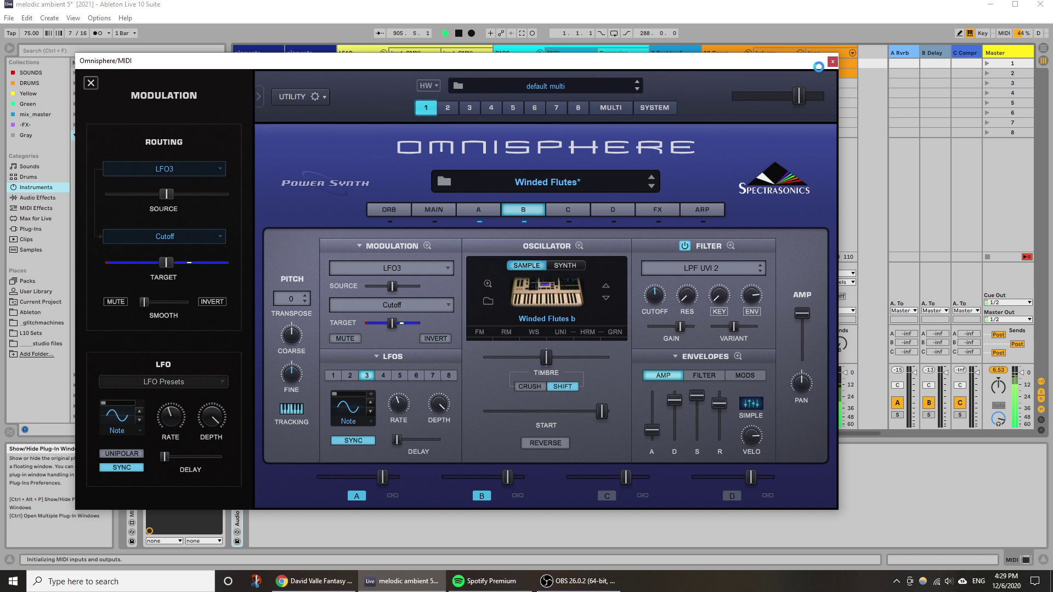
left_click(91, 83)
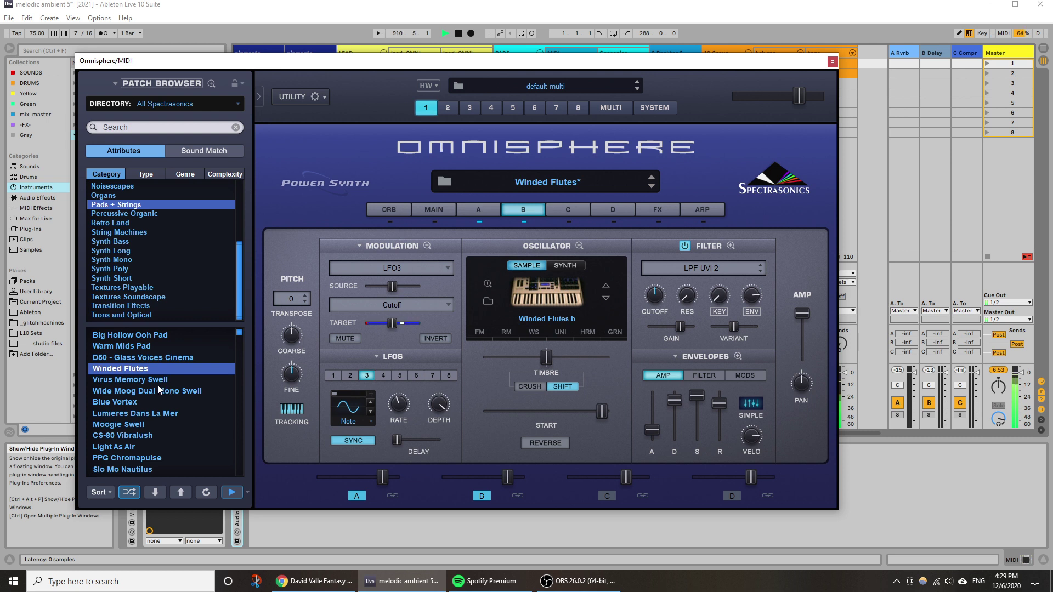
left_click(135, 447)
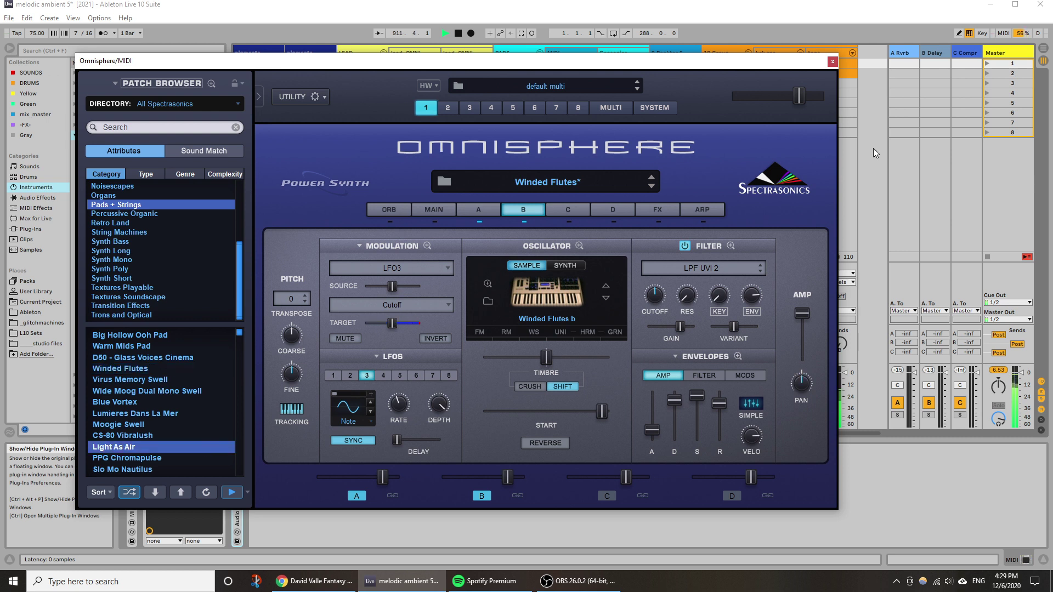
left_click(831, 63)
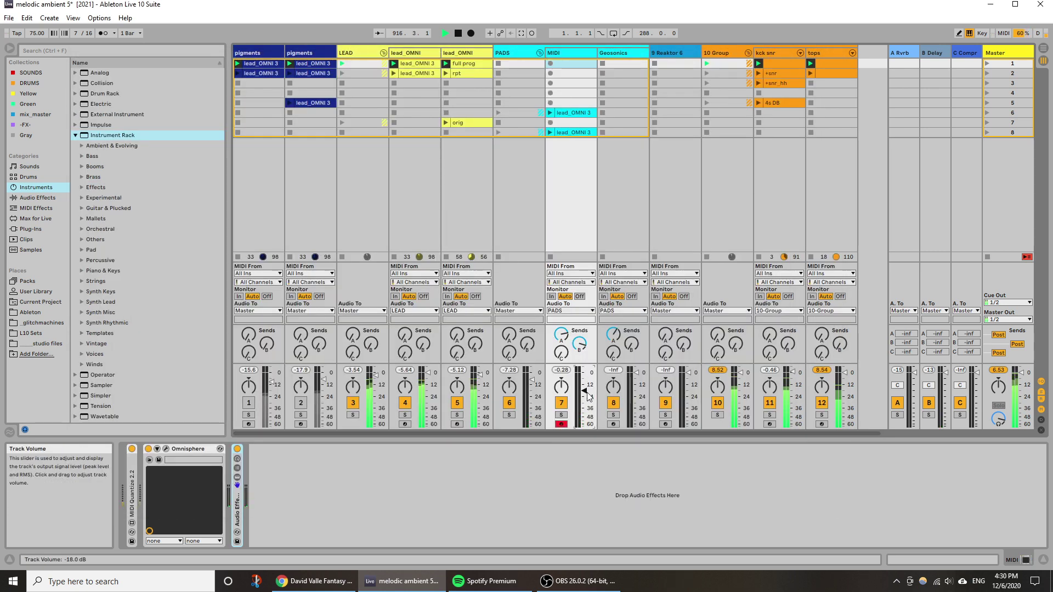
left_click_drag(584, 389, 584, 372)
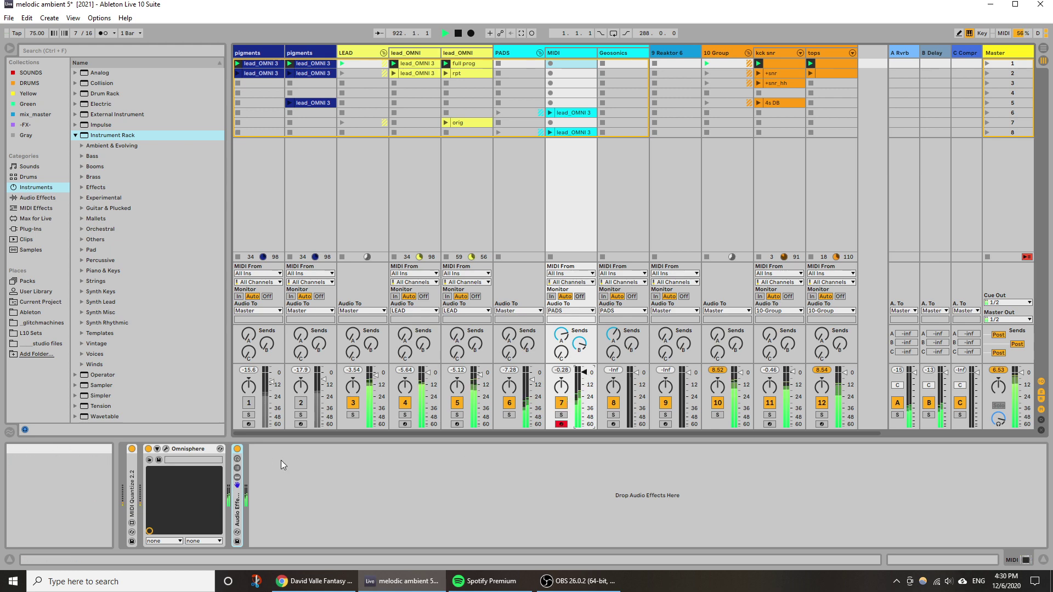
Set the Light As Air patch's Gain to -2 dB and Octave to -1 in Omnisphere.
left_click(165, 449)
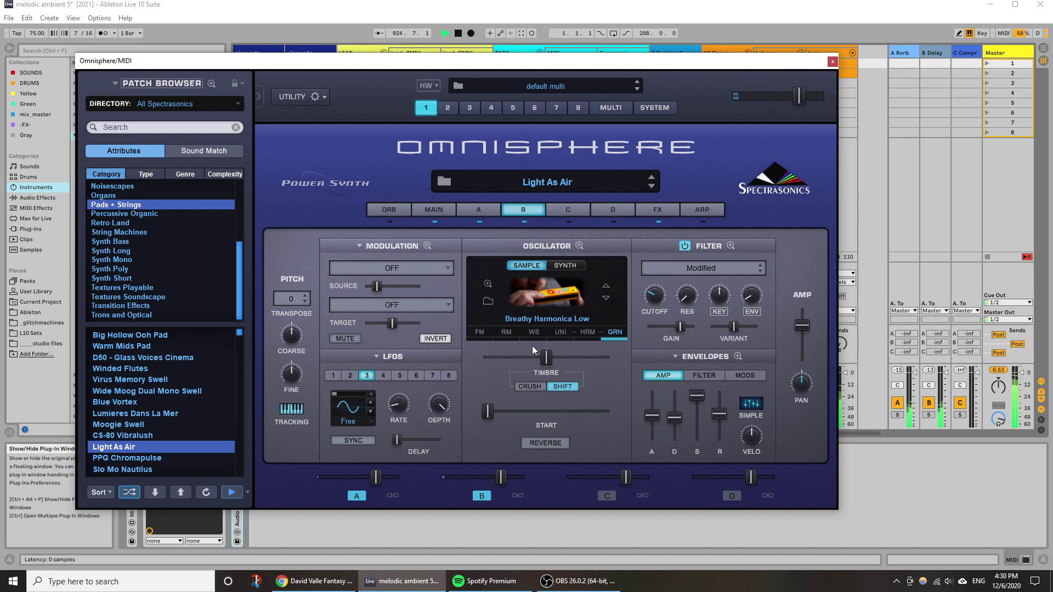
left_click(426, 209)
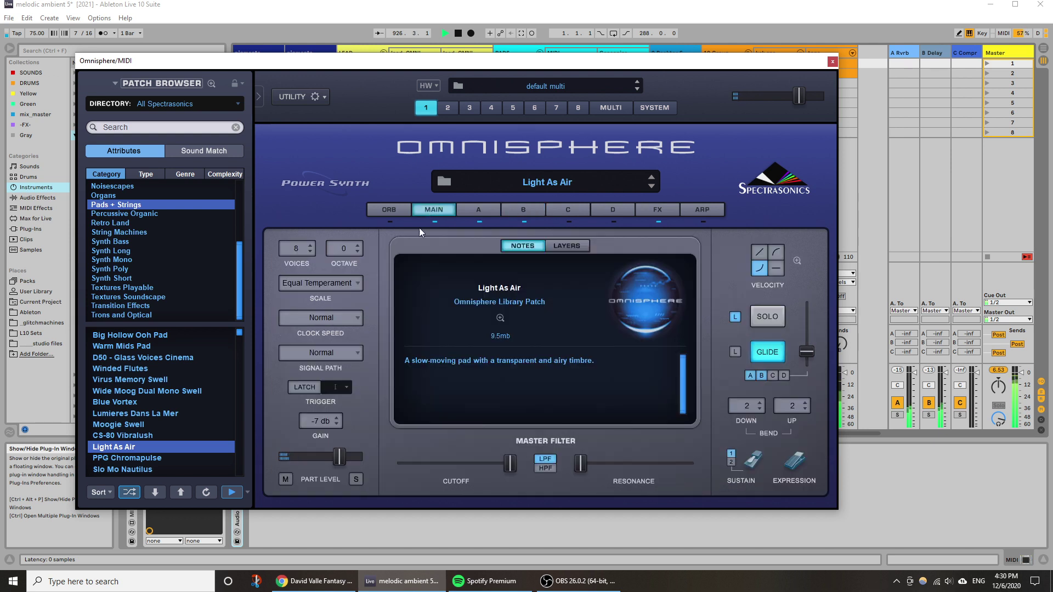
left_click(335, 419)
left_click(336, 420)
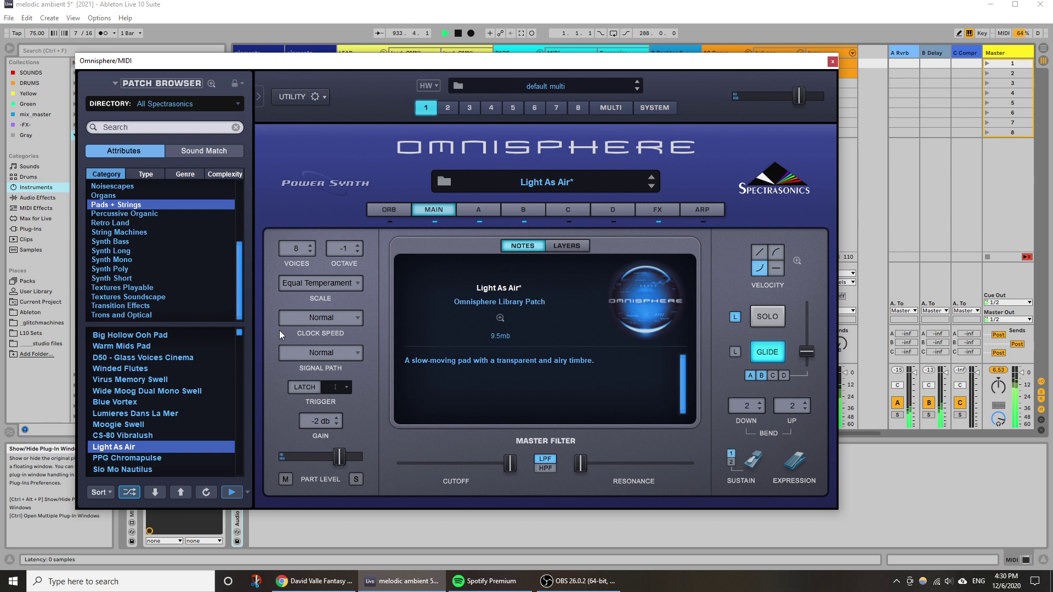
Load the Lumieres Dans La Mer patch in Omnisphere and set its Gain to -4 dB.
left_click(147, 414)
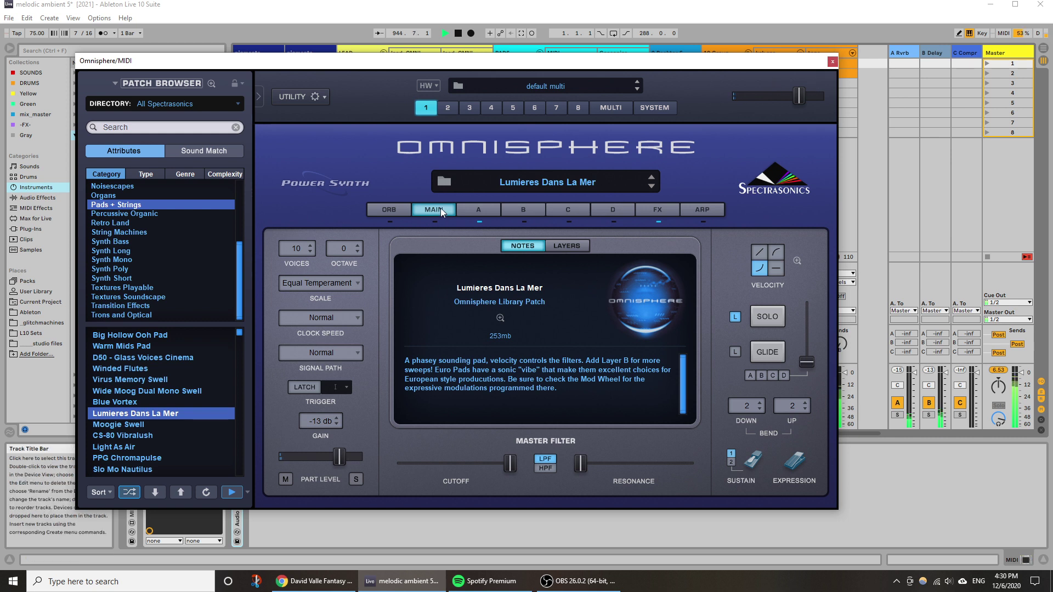
scroll(337, 421, "up", 3)
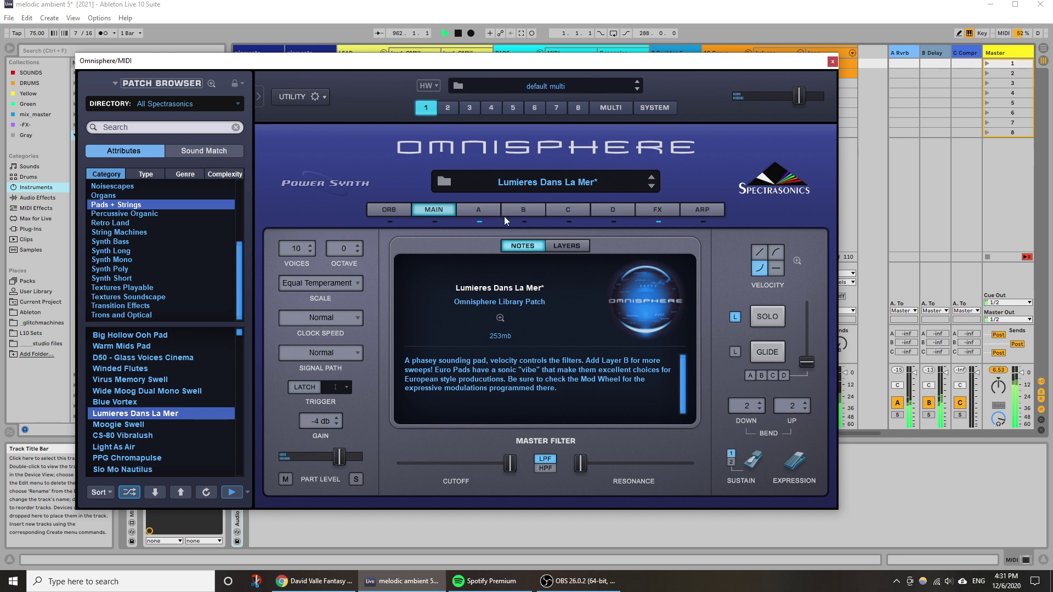
Raise the filter cutoff of layer A in the Lumieres Dans La Mer patch and close Omnisphere.
left_click(483, 209)
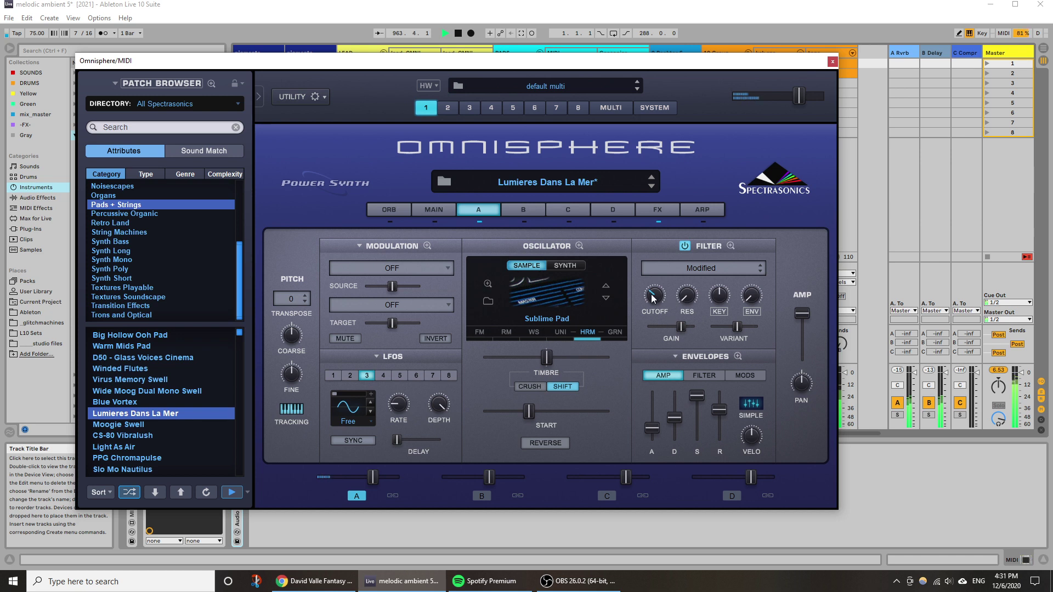
left_click_drag(652, 295, 655, 255)
left_click(548, 291)
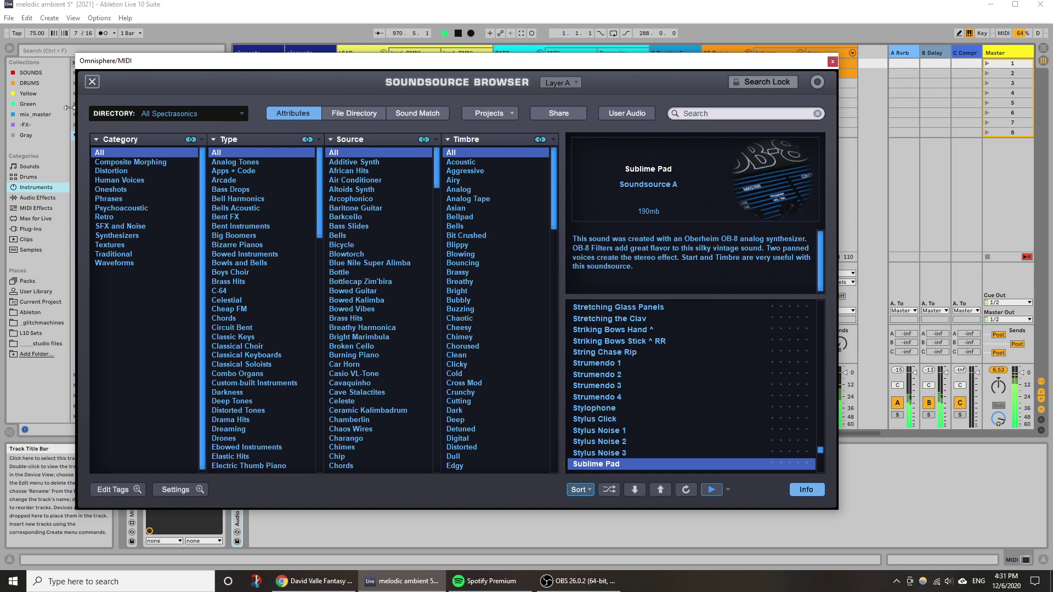
left_click(91, 82)
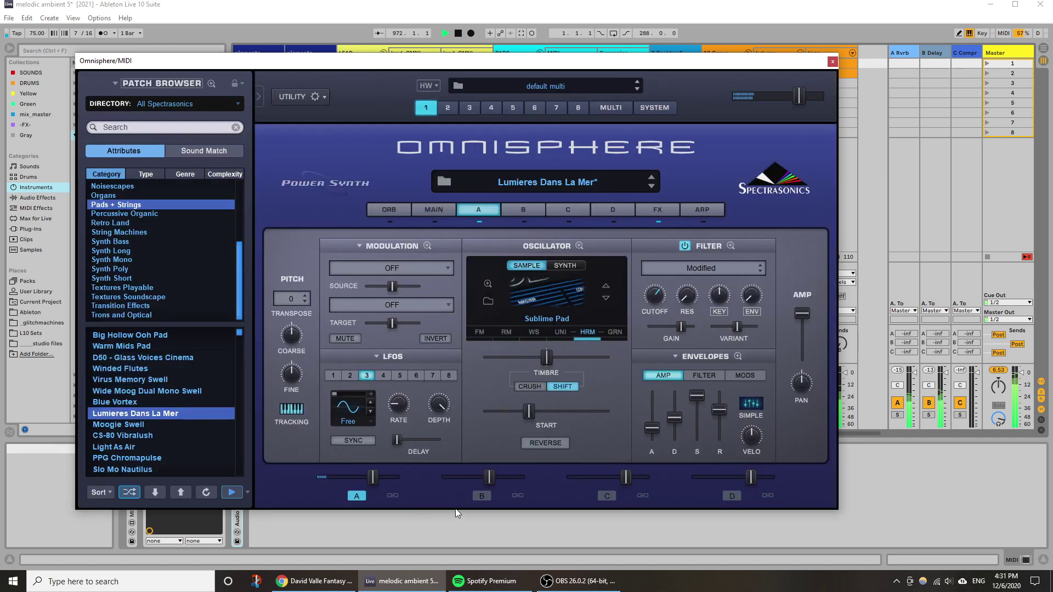
left_click(832, 60)
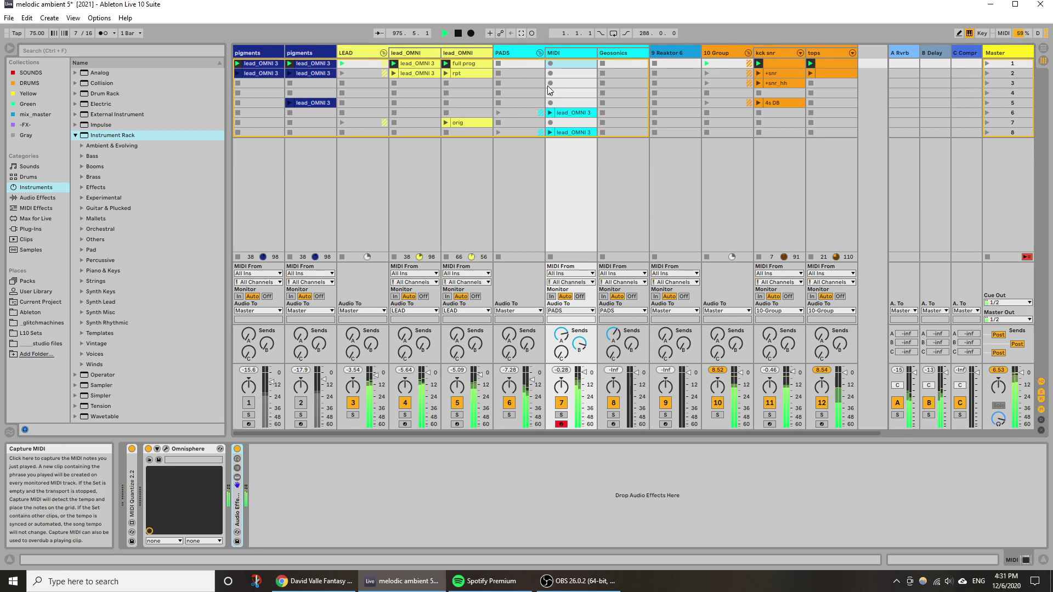
Capture the played pad chords as a MIDI clip and move it to the MIDI track's first scene slot.
left_click(521, 33)
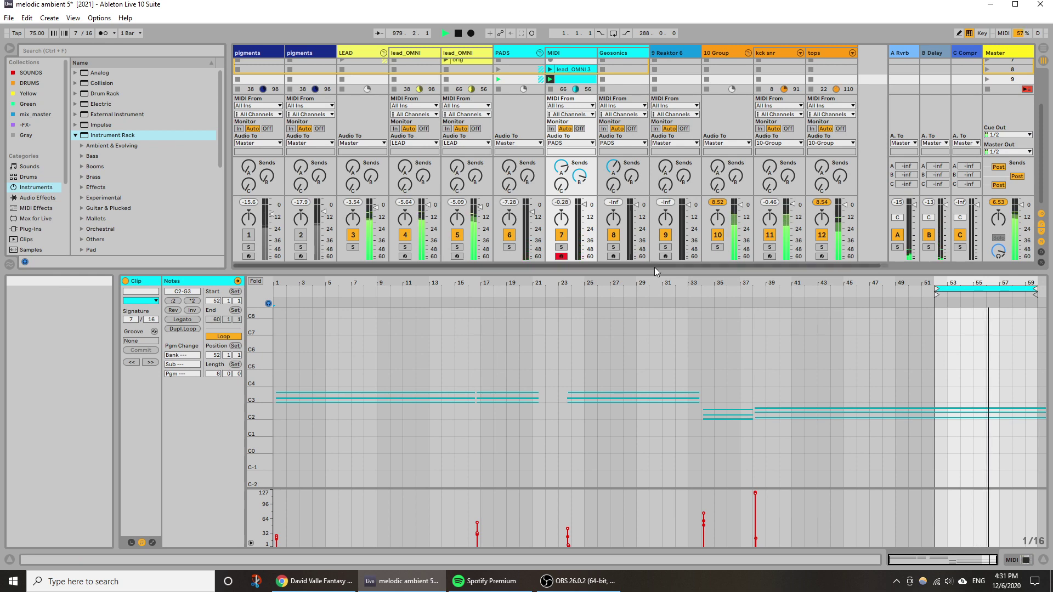
left_click_drag(656, 265, 655, 377)
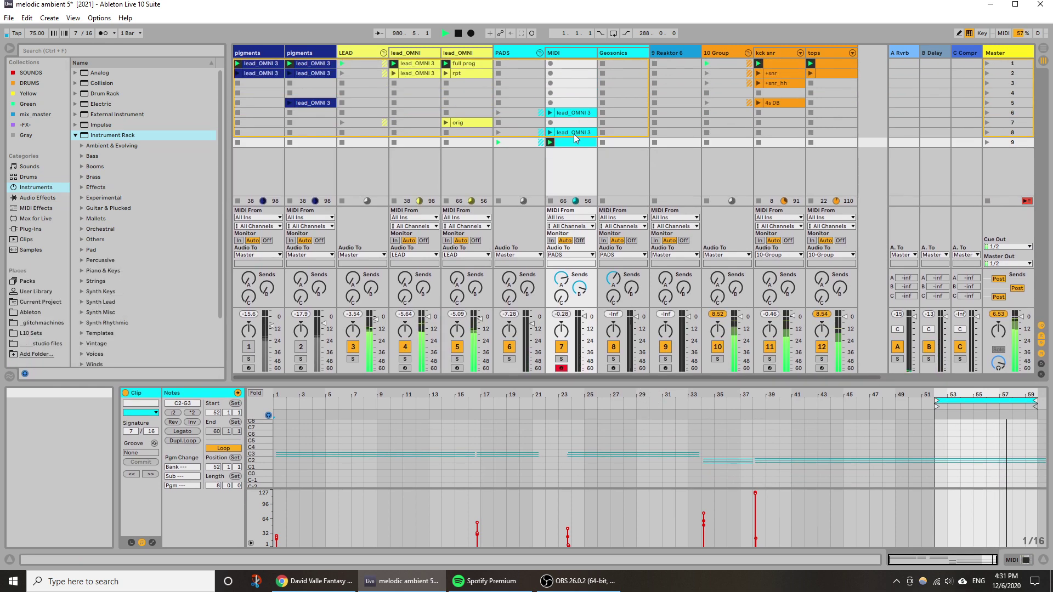
left_click_drag(568, 144, 571, 64)
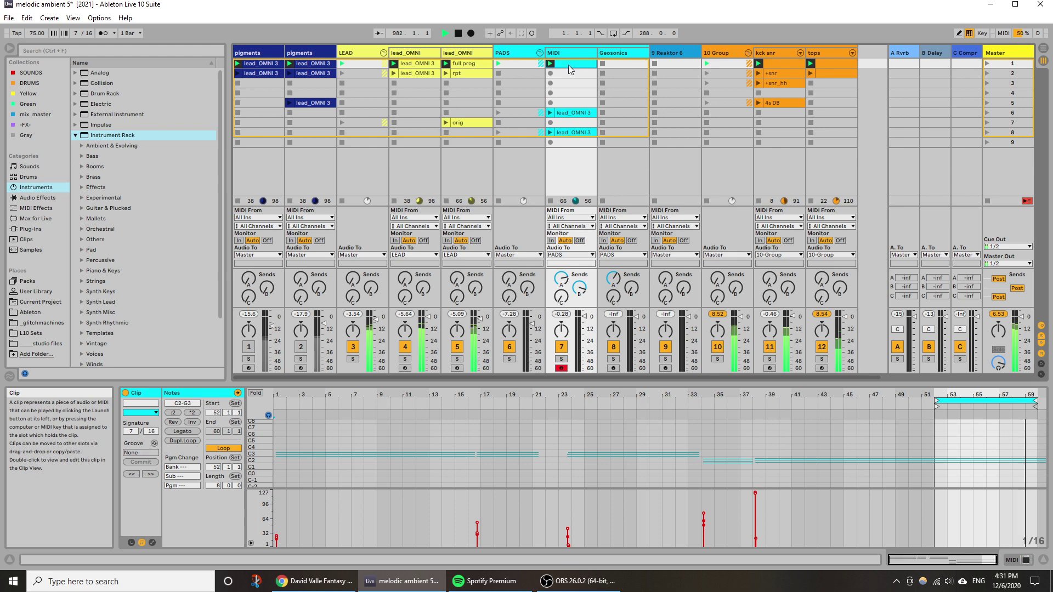
Fold the captured clip's note editor, extend the loop start back to bar 38 and crop the clip to the loop.
left_click(256, 393)
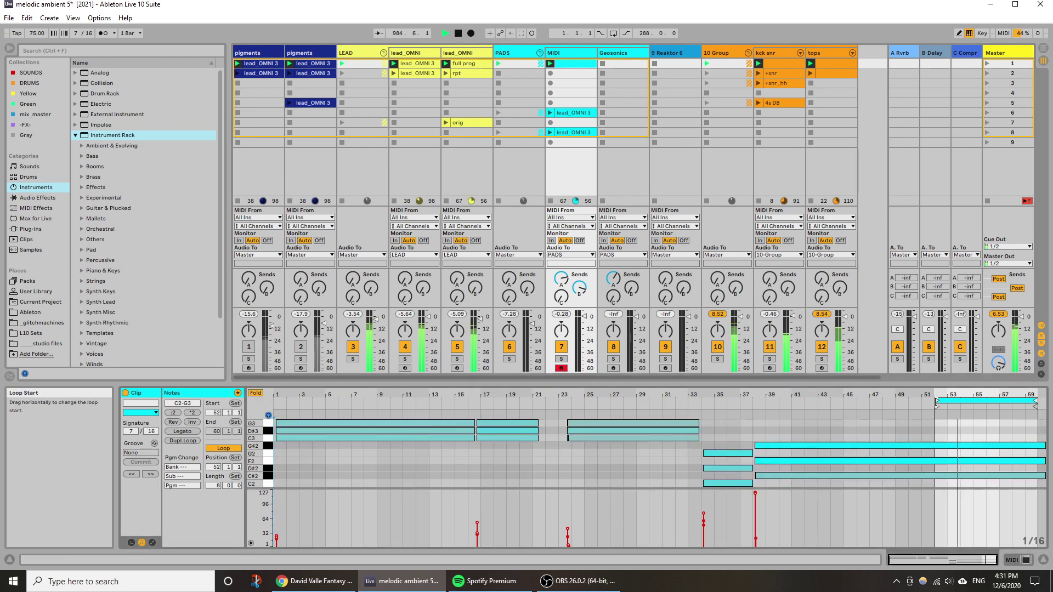
left_click_drag(936, 408, 755, 415)
right_click(767, 433)
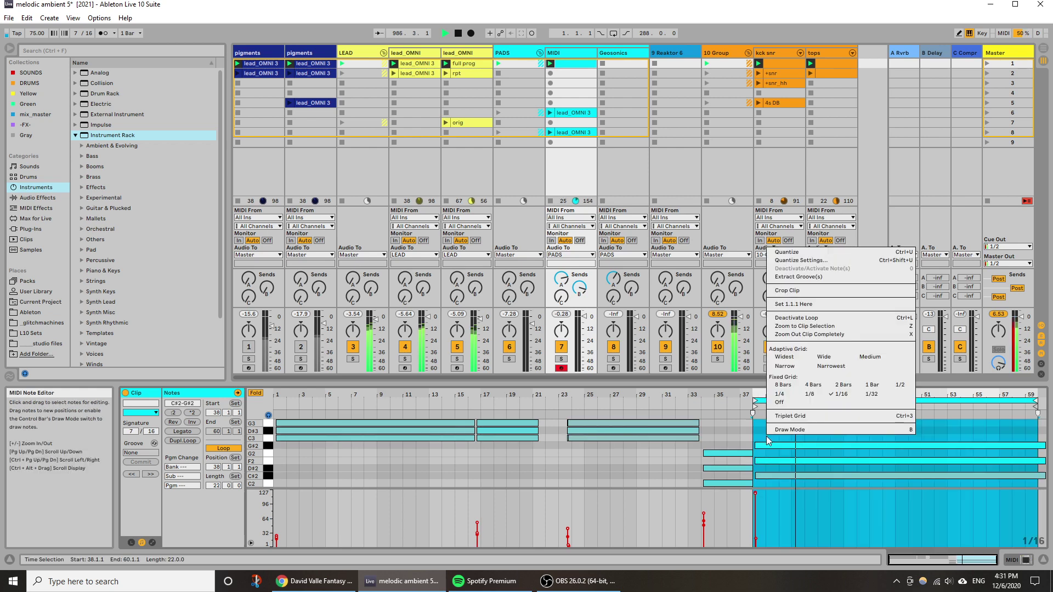
left_click(787, 291)
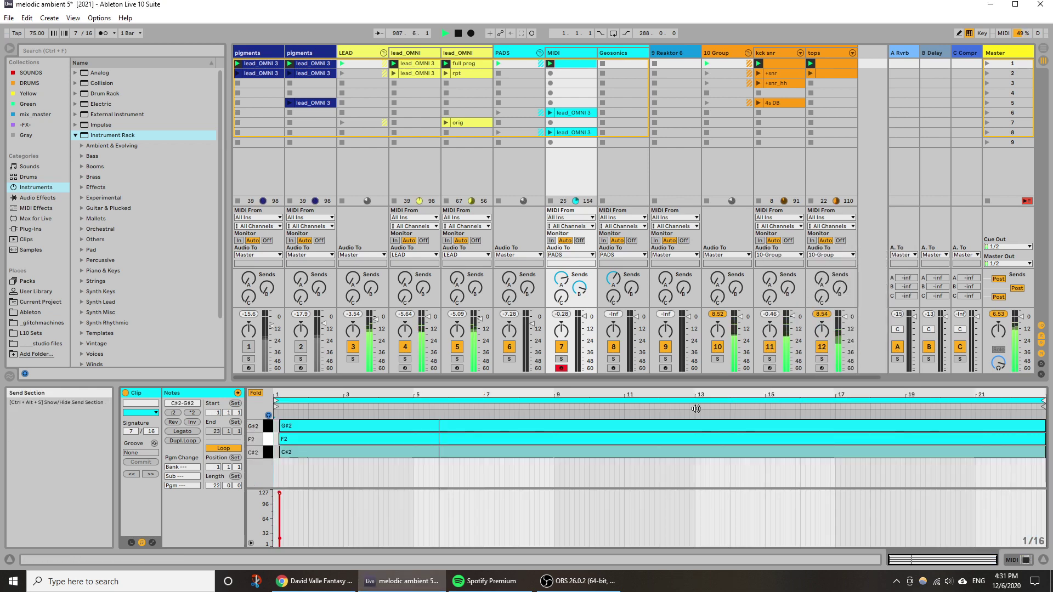
Quantize all the pad clip's notes and shift them to the clip start, and raise the C#2 note's velocity.
key("ctrl+a")
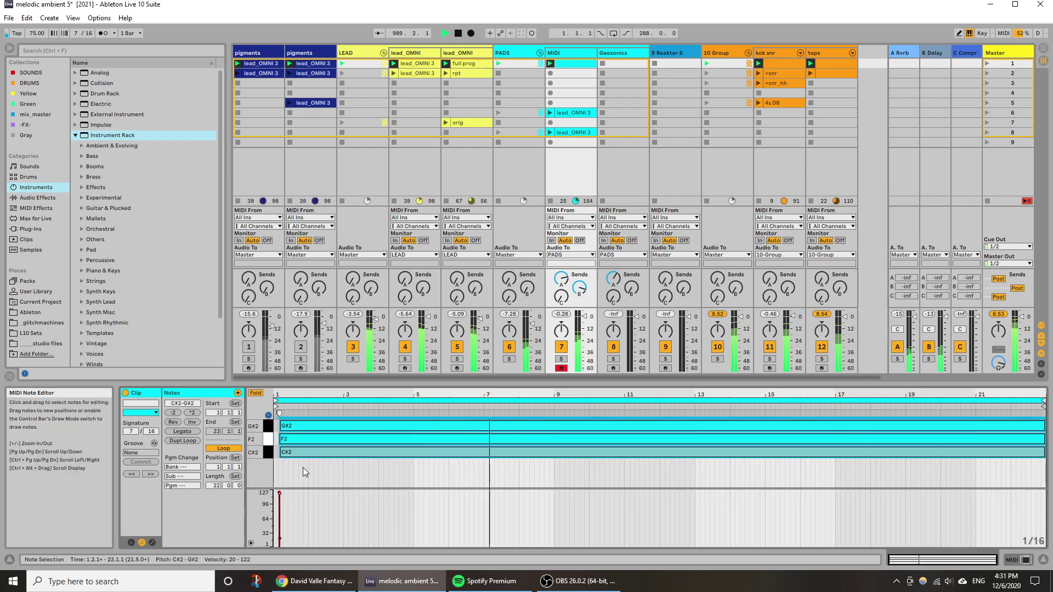
key("ctrl+u")
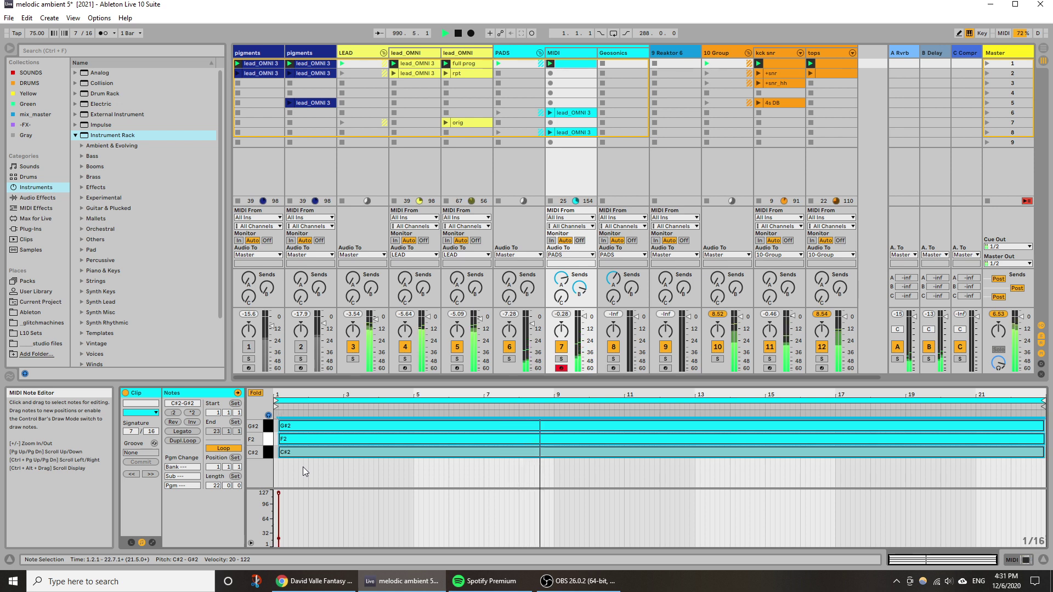
key("Left")
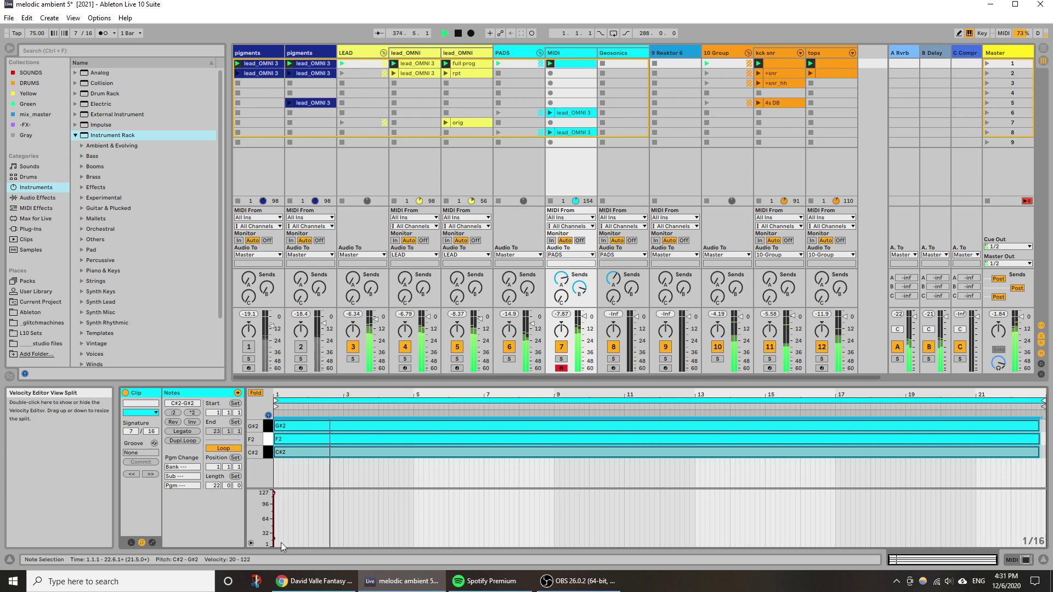
left_click_drag(274, 539, 275, 496)
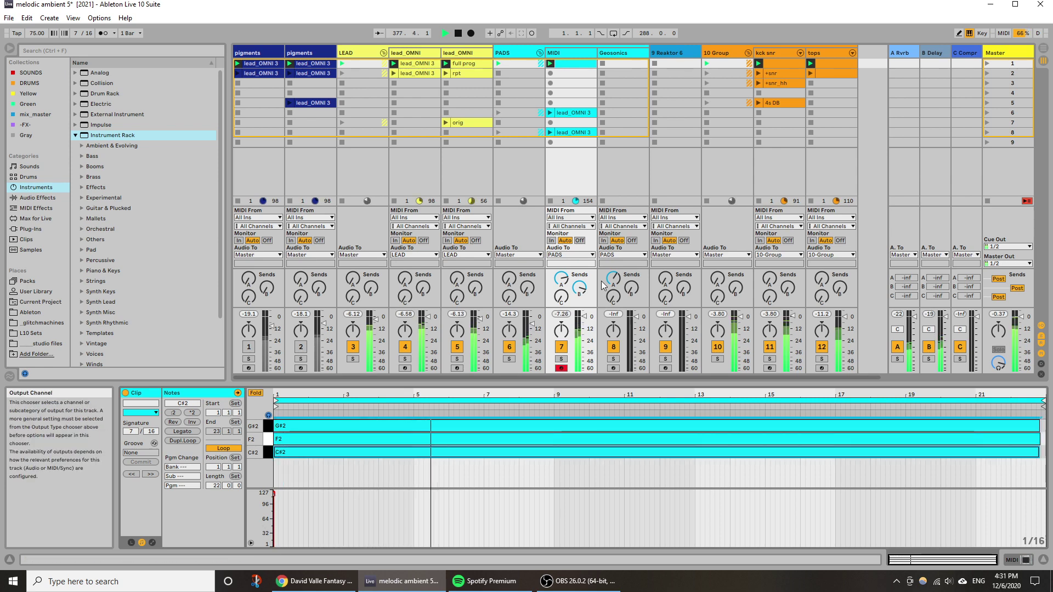
Set the MIDI track's reverb send to -17.5 dB and add a Compressor at the end of its device chain.
left_click_drag(561, 278, 561, 301)
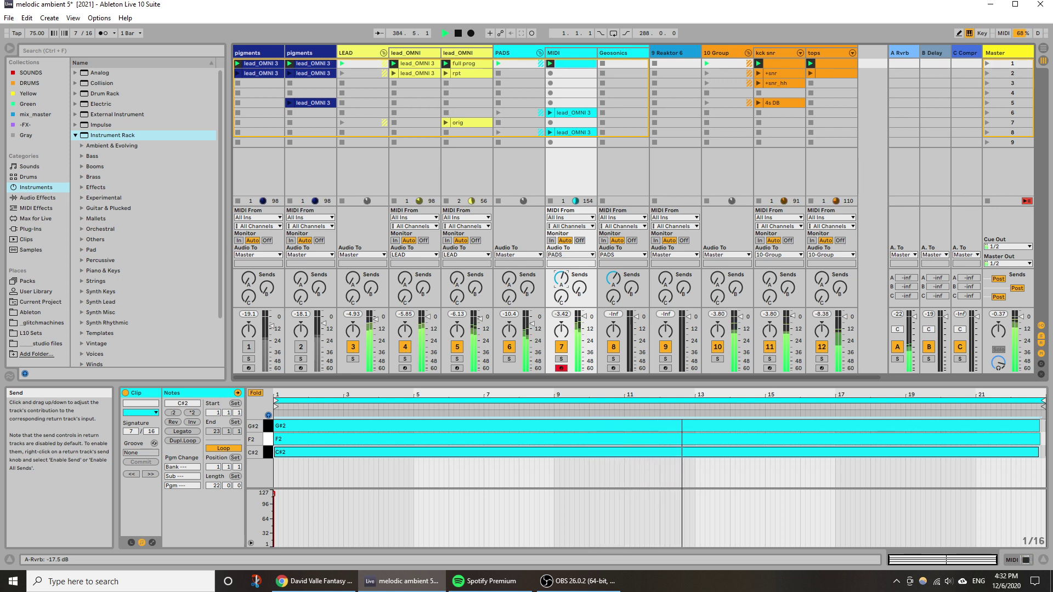
key("shift+Tab")
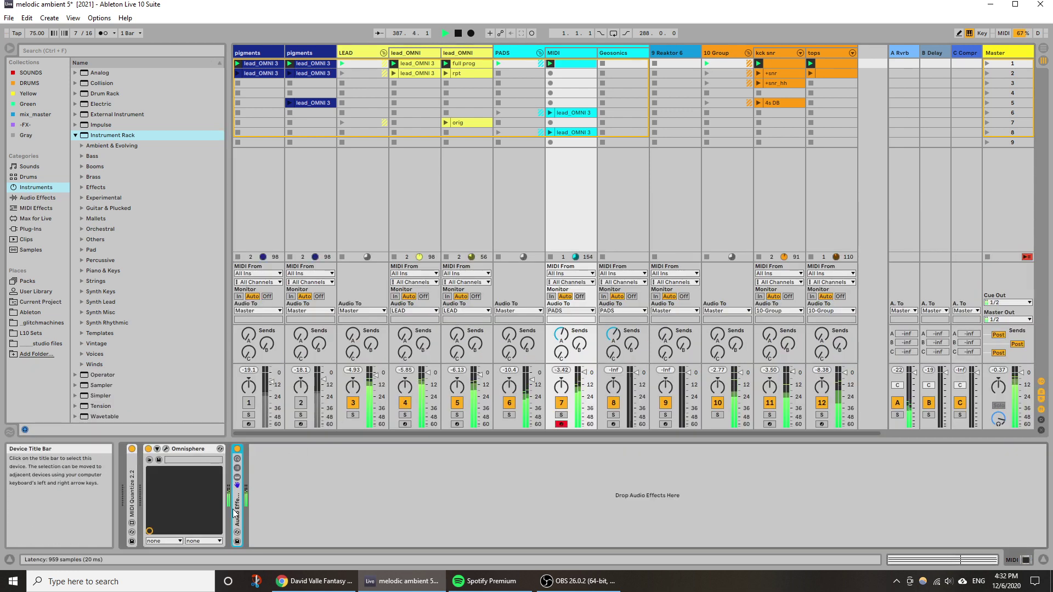
left_click(76, 134)
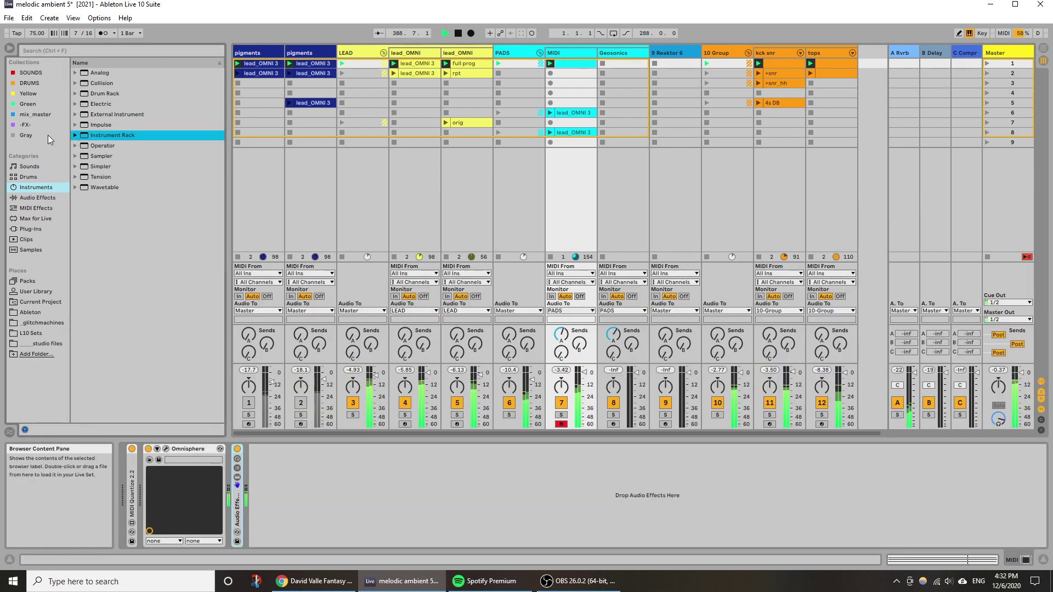
left_click(34, 197)
left_click(82, 114)
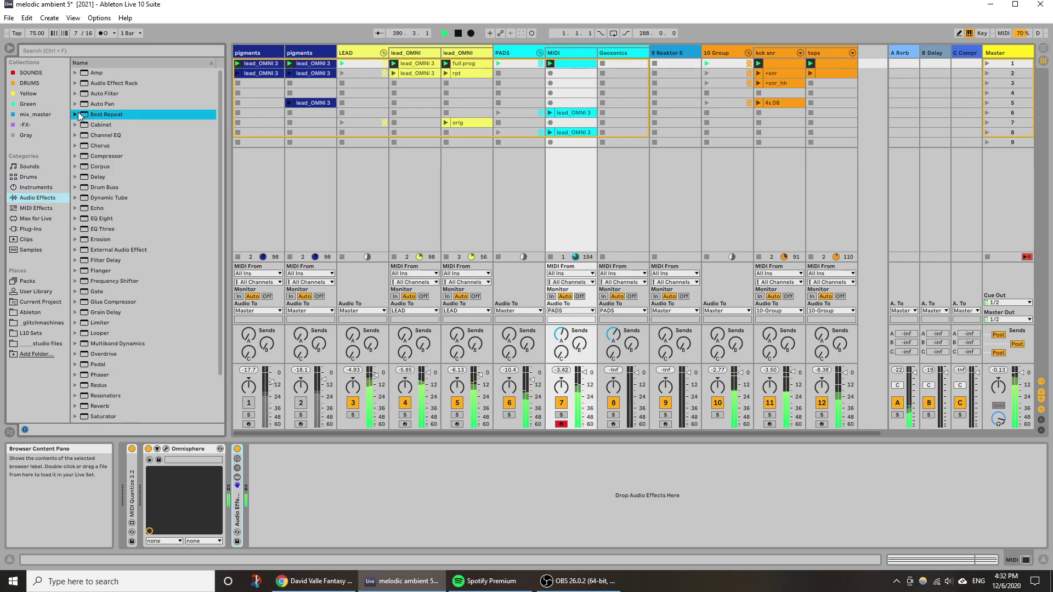
left_click(117, 158)
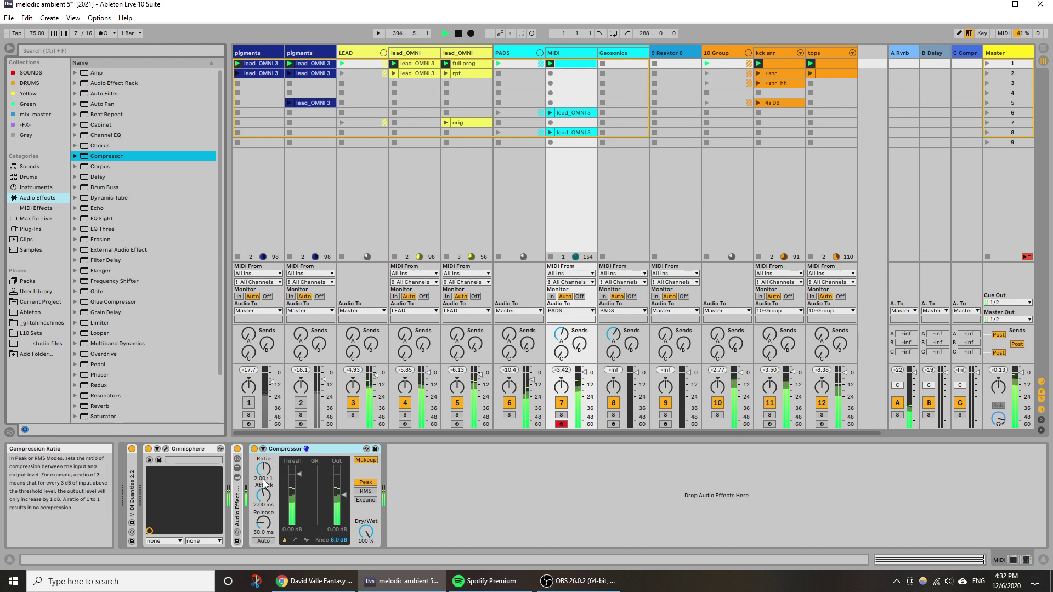
Sidechain the MIDI track's Compressor from the kck snr track and lower its threshold to -23.2 dB.
left_click(263, 449)
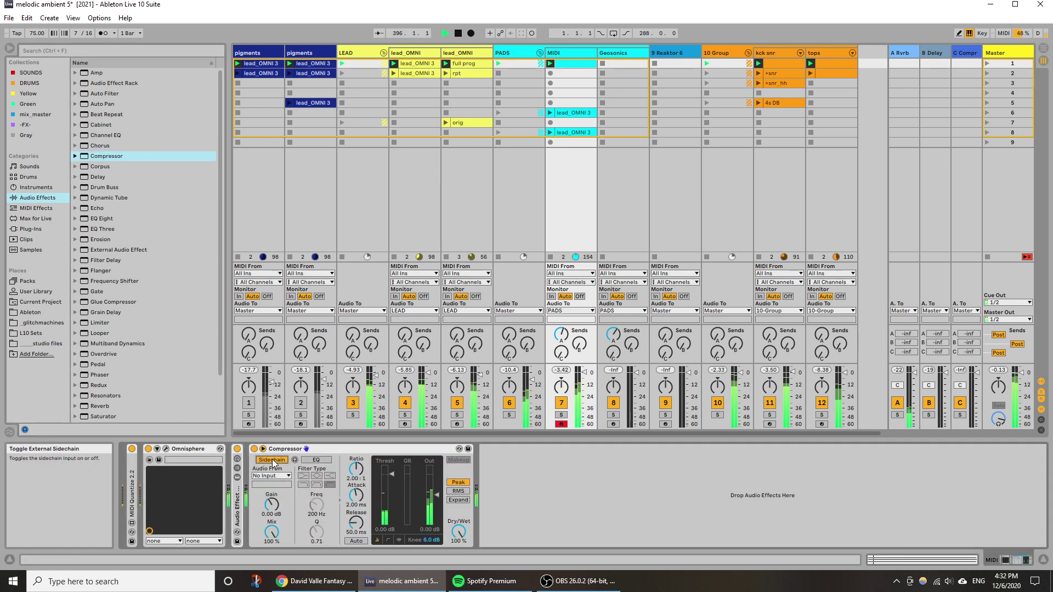
left_click(271, 475)
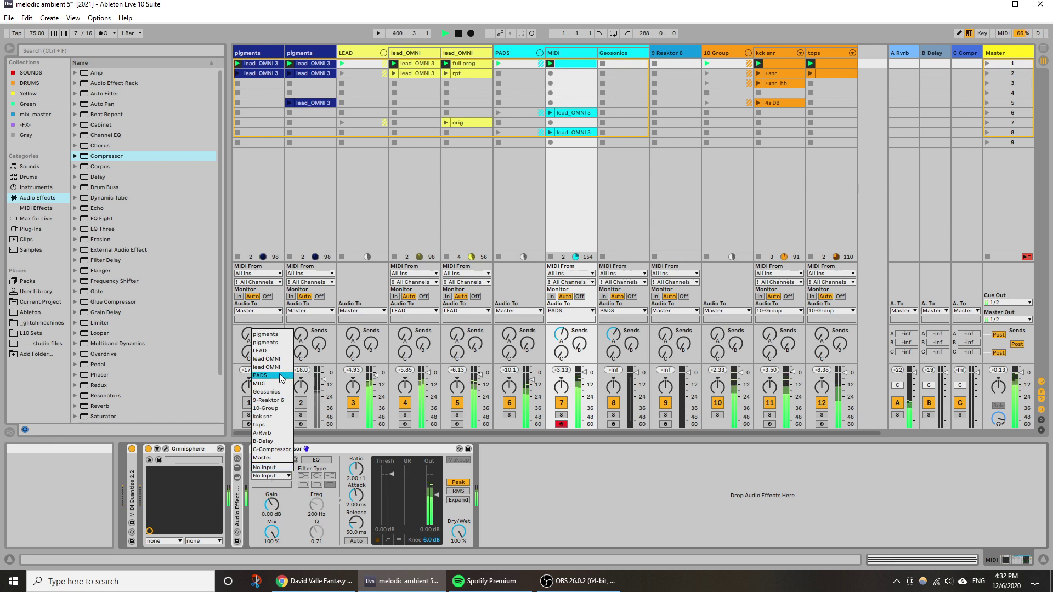
key("Escape")
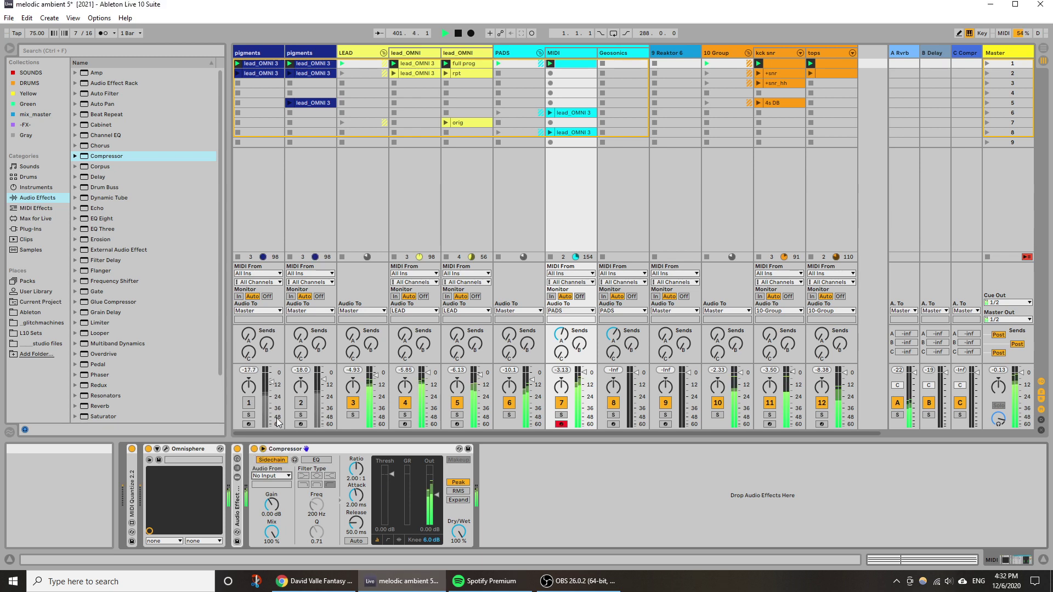
left_click_drag(392, 475, 392, 496)
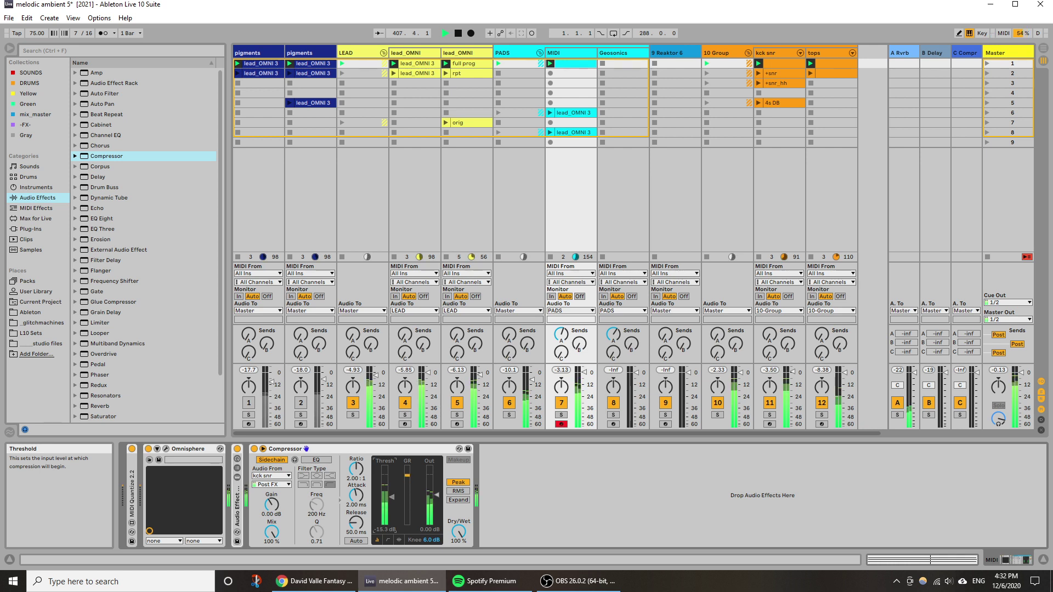
left_click_drag(391, 496, 391, 506)
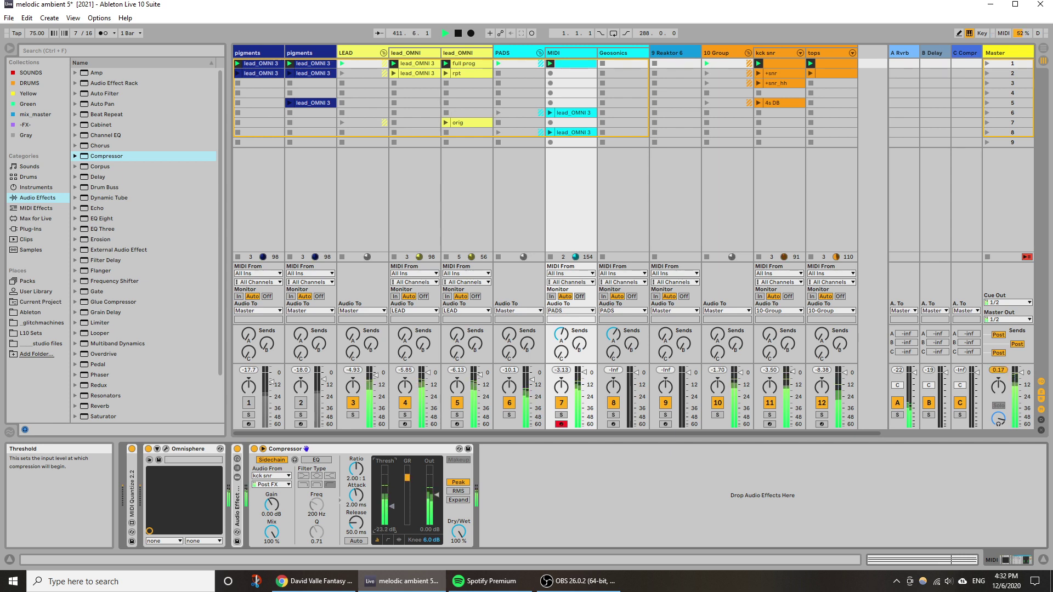
Add a Pitch MIDI effect set to -12 st before Omnisphere and mute the MIDI track.
left_click(31, 208)
left_click(94, 104)
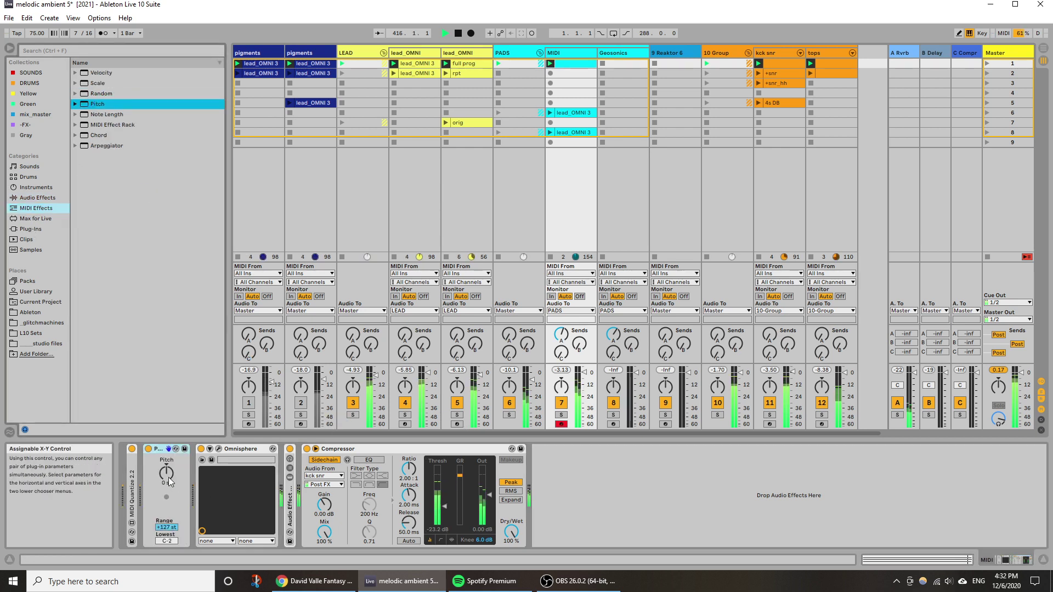
scroll(166, 481, "down", 11)
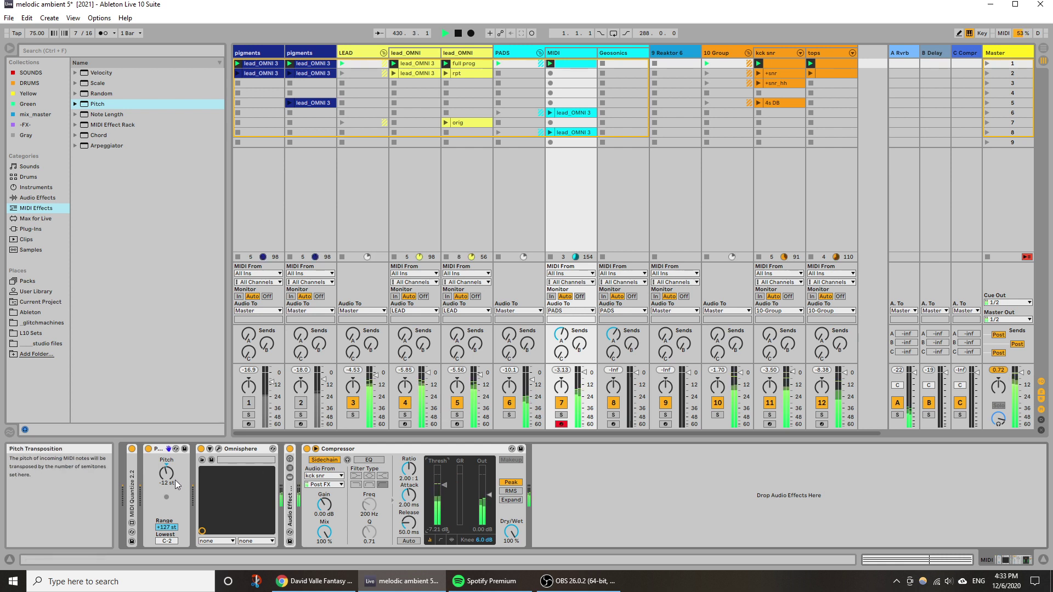
left_click(562, 405)
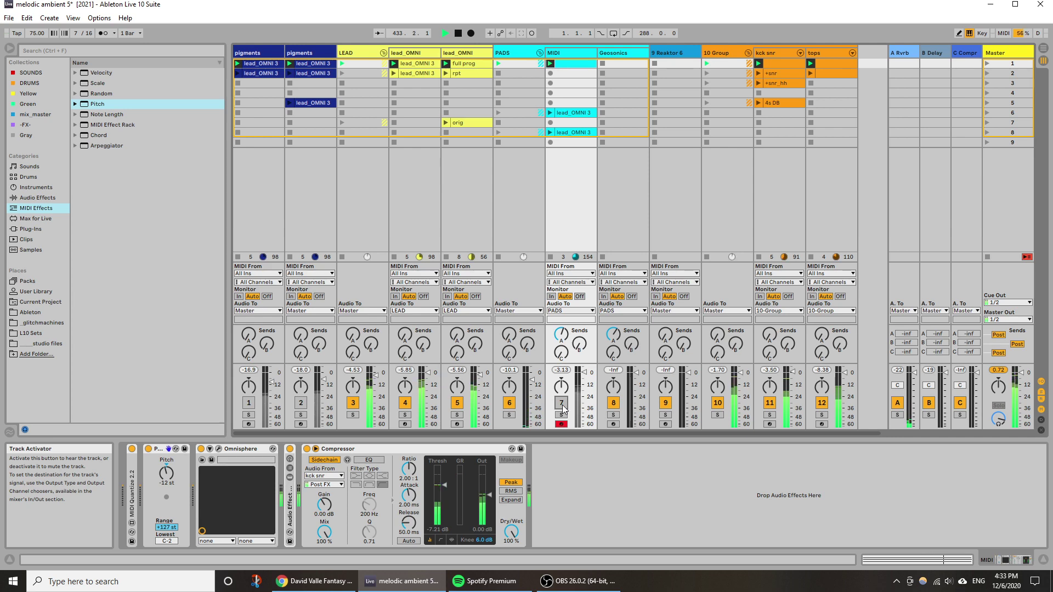
Launch the +snr_hh clip and balance the clap, setting its volume to 6.52 dB and the Brain Dance repeat volume to -15 dB.
left_click(758, 84)
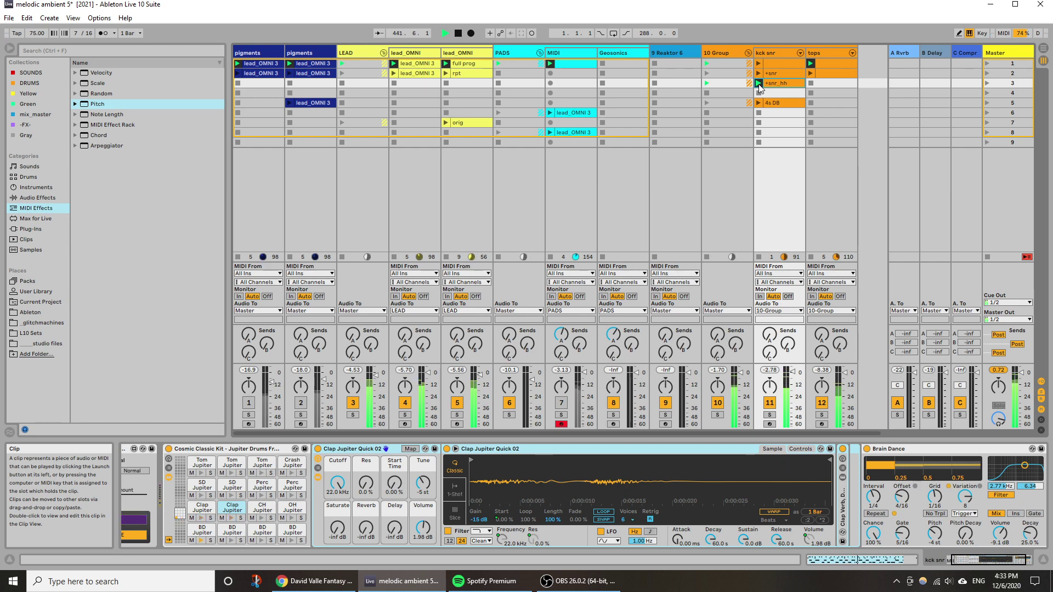
left_click_drag(422, 539, 421, 518)
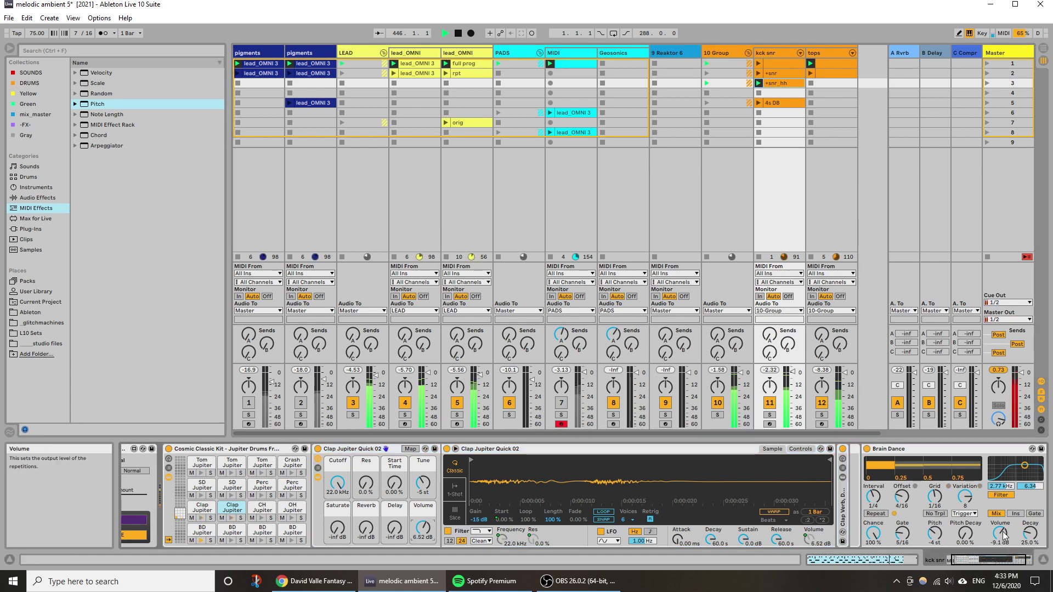
left_click_drag(1004, 535, 1004, 547)
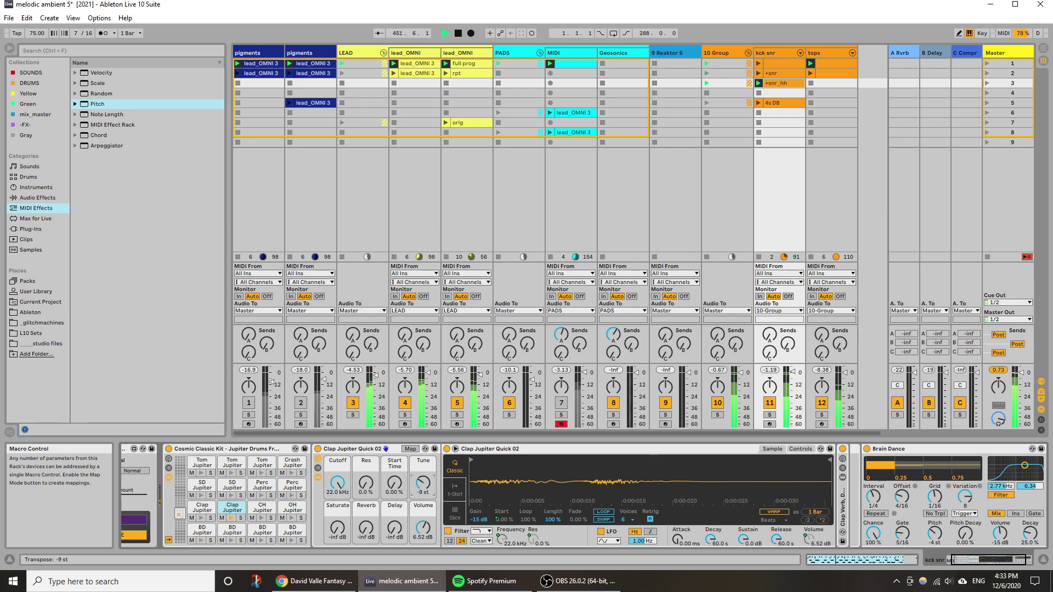
Set the Clap Jupiter macros to Tune -2 st, Cutoff 3.06 kHz, Reverb -5.337 dB and Volume 1.42 dB.
left_click_drag(423, 482, 422, 487)
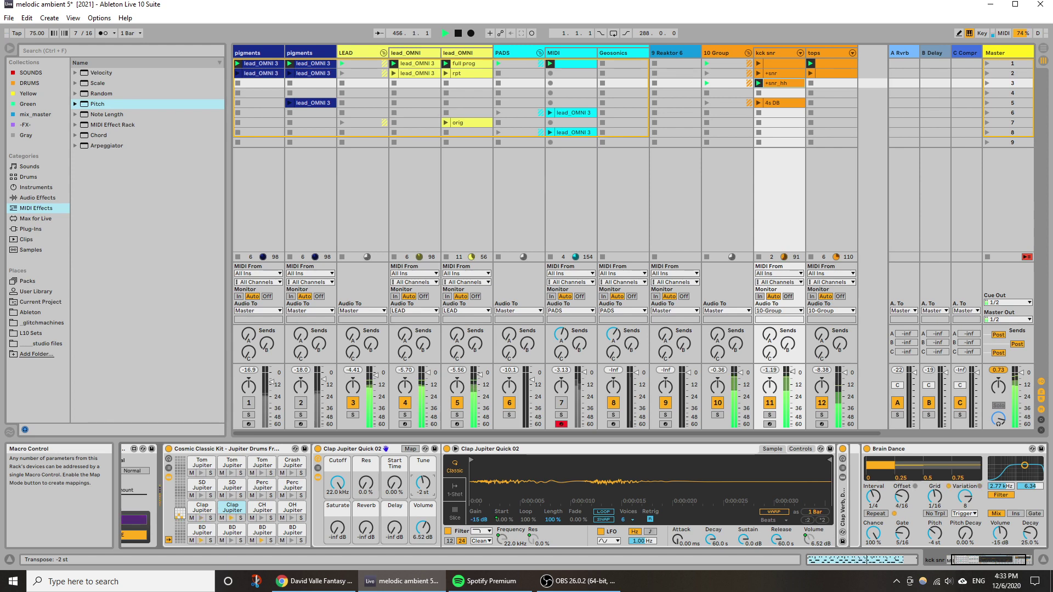
left_click_drag(337, 482, 338, 495)
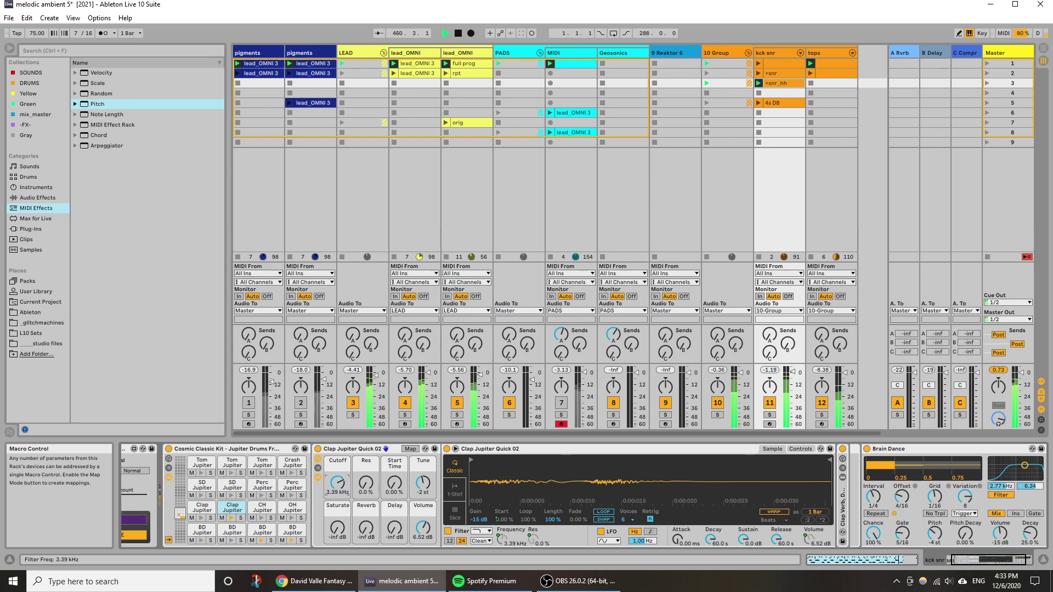
left_click_drag(366, 530, 365, 521)
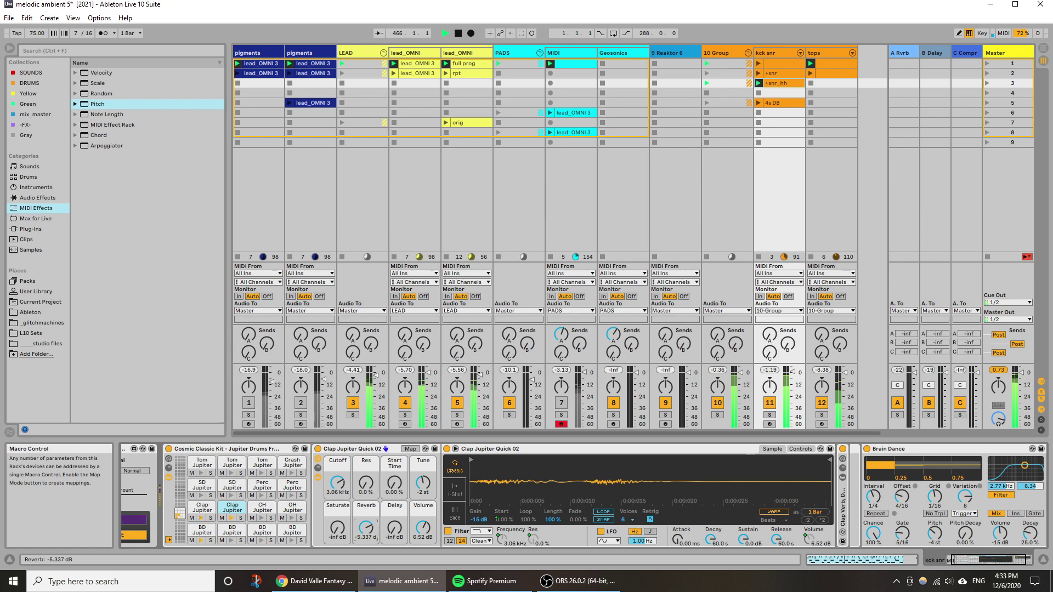
left_click_drag(423, 528, 423, 533)
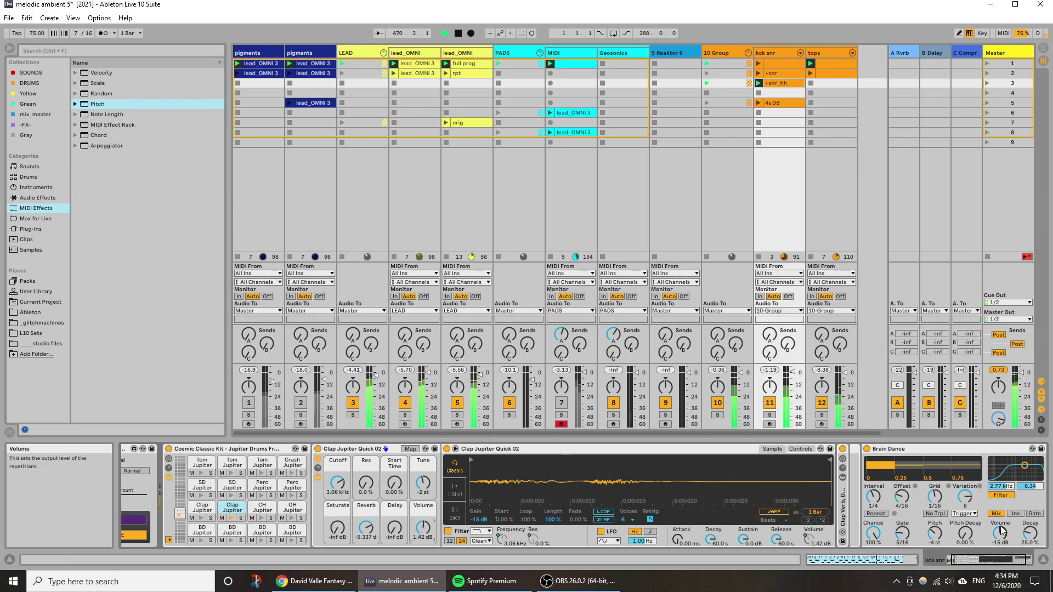
Set Brain Dance's repeat volume to -3.5 dB and decay to 26.2 %, and save the Live set.
left_click_drag(999, 533, 1030, 528)
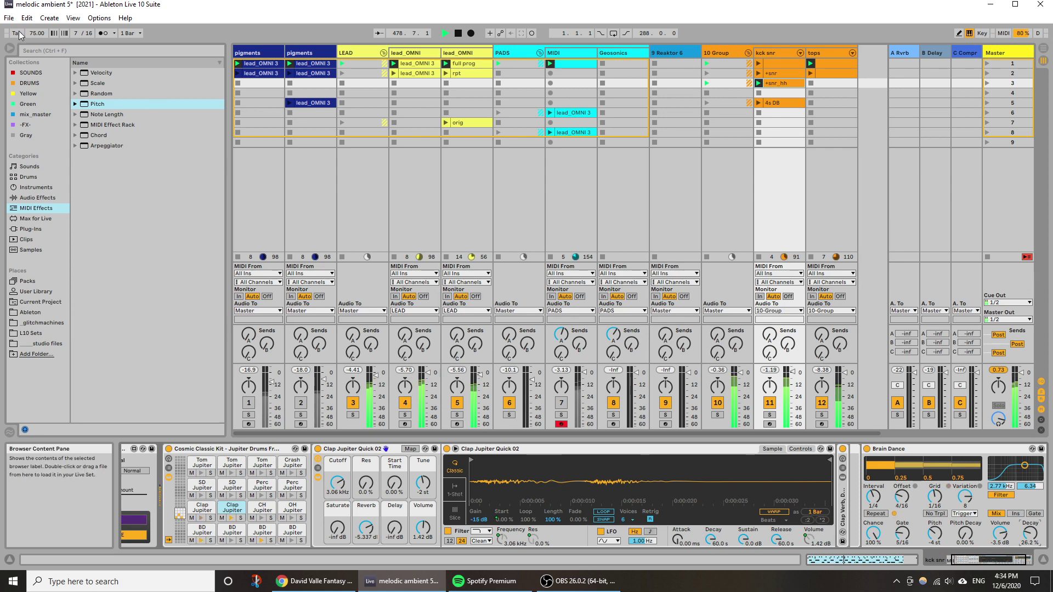
left_click(6, 18)
left_click(33, 113)
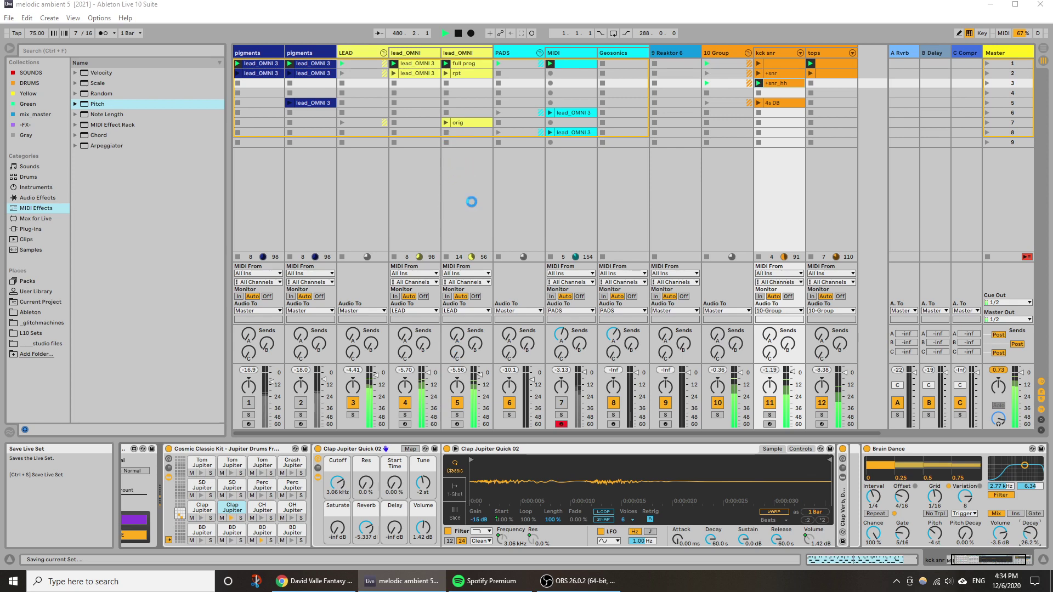
Open Omnisphere on the full prog clip's lead_OMNI track, adjust layer A's filter cutoff and move its window clear of the drum group's mixer controls.
left_click(472, 201)
left_click(468, 46)
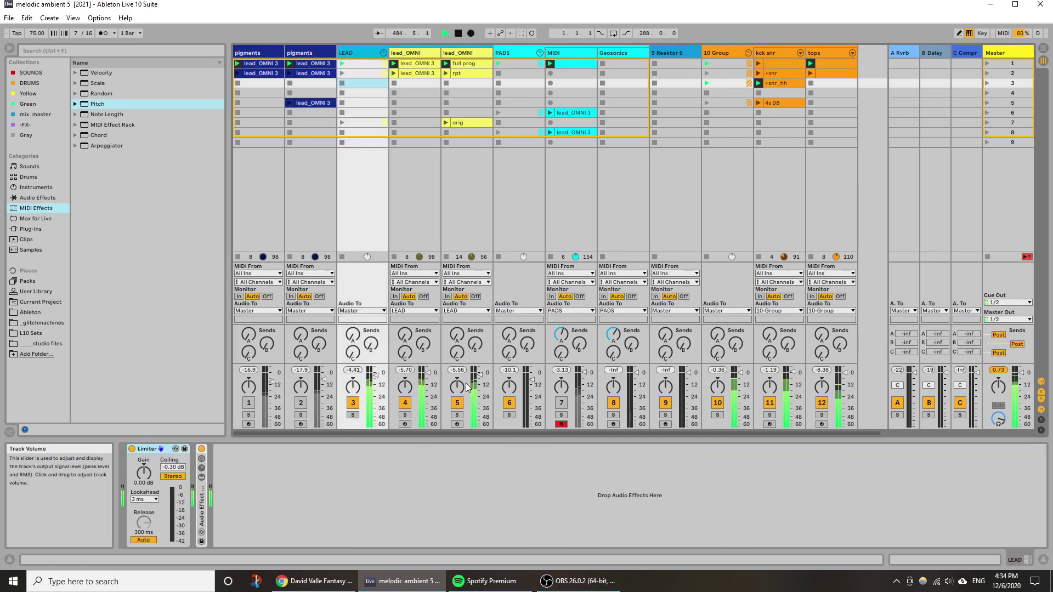
left_click(477, 214)
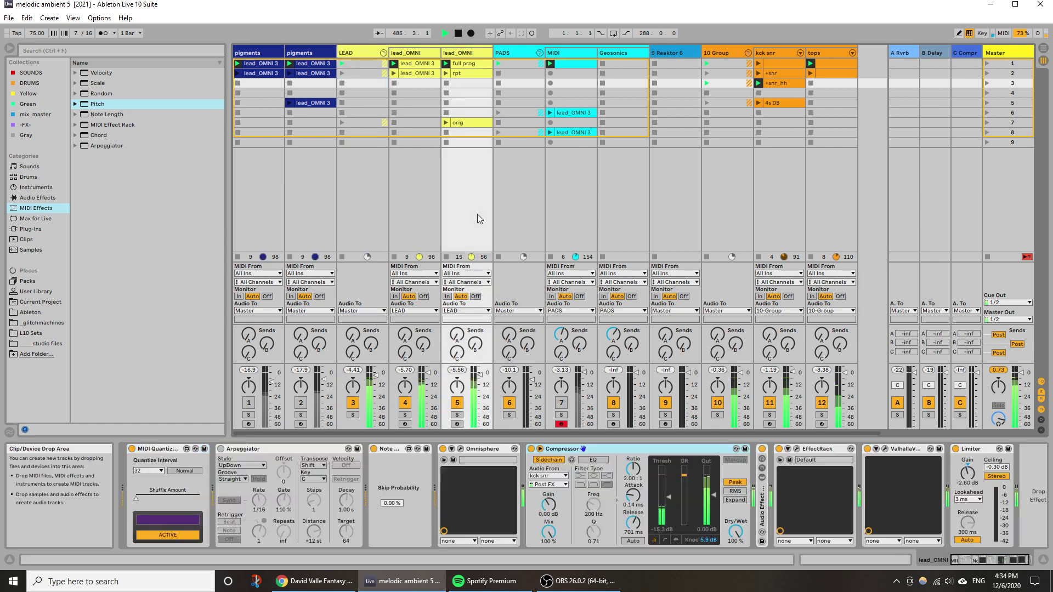
left_click(460, 449)
mouse_move(610, 284)
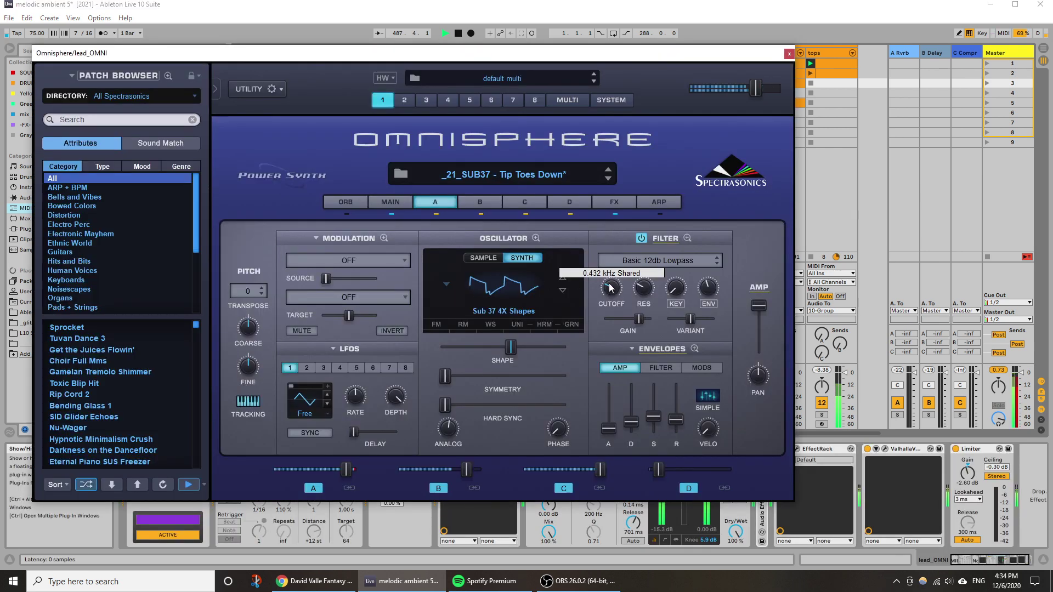
left_click_drag(610, 284, 613, 269)
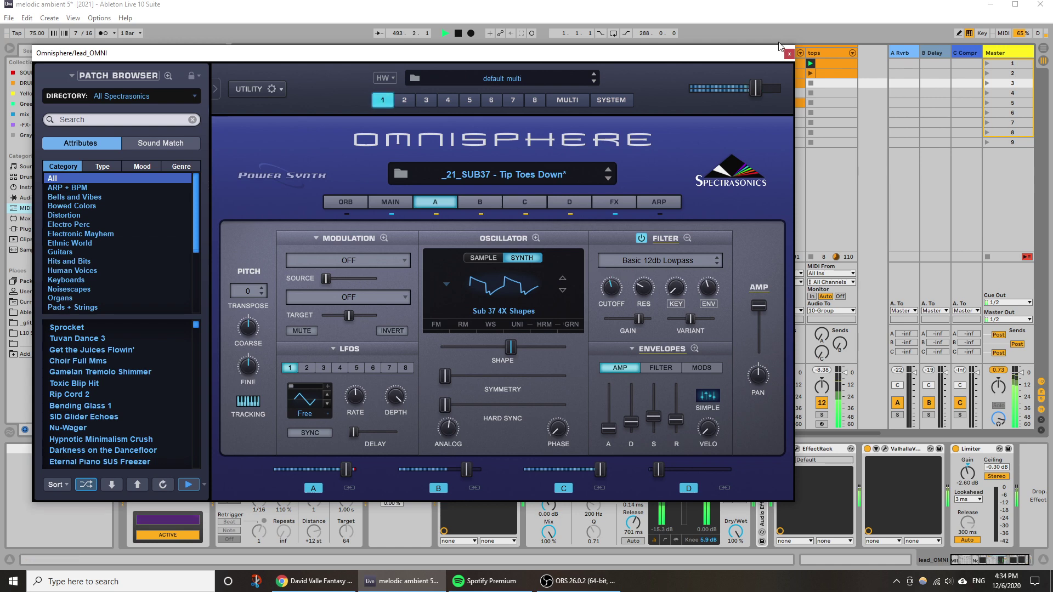
left_click_drag(764, 55, 680, 67)
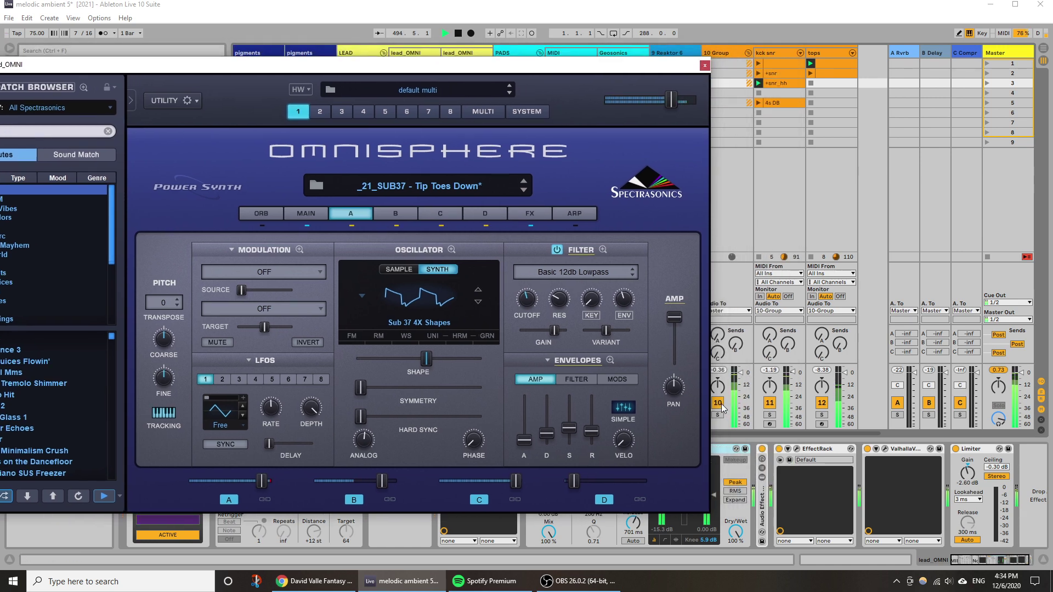
Fine-tune layer A's filter cutoff, resonance and amp envelope decay in the Tip Toes Down patch, and reactivate the 10 Group track.
mouse_move(533, 302)
left_mouse_down()
mouse_move(541, 280)
mouse_move(535, 288)
left_mouse_up()
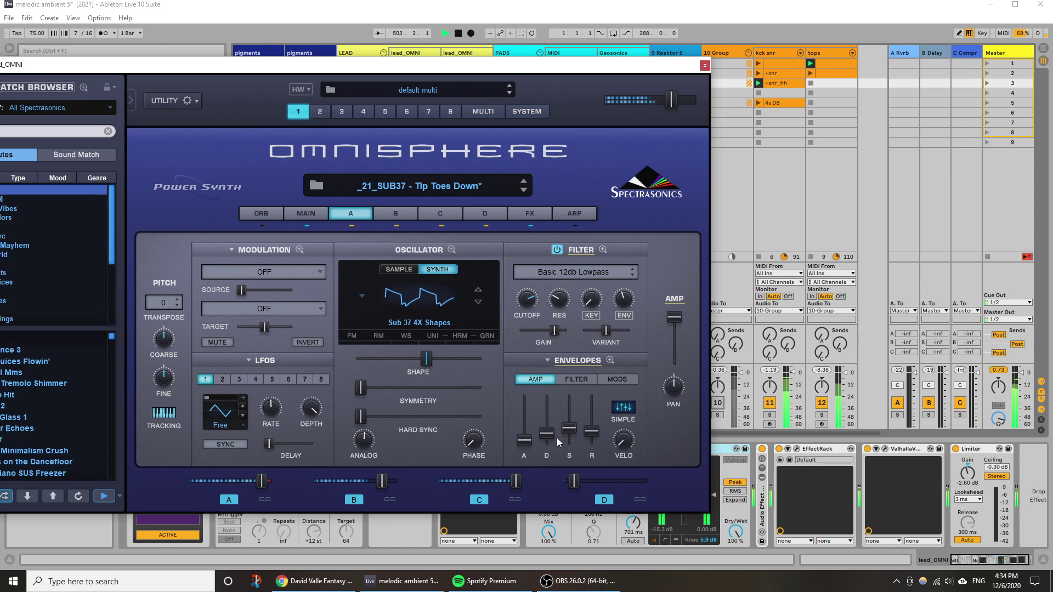
mouse_move(548, 433)
left_mouse_down()
mouse_move(554, 406)
mouse_move(552, 426)
left_mouse_up()
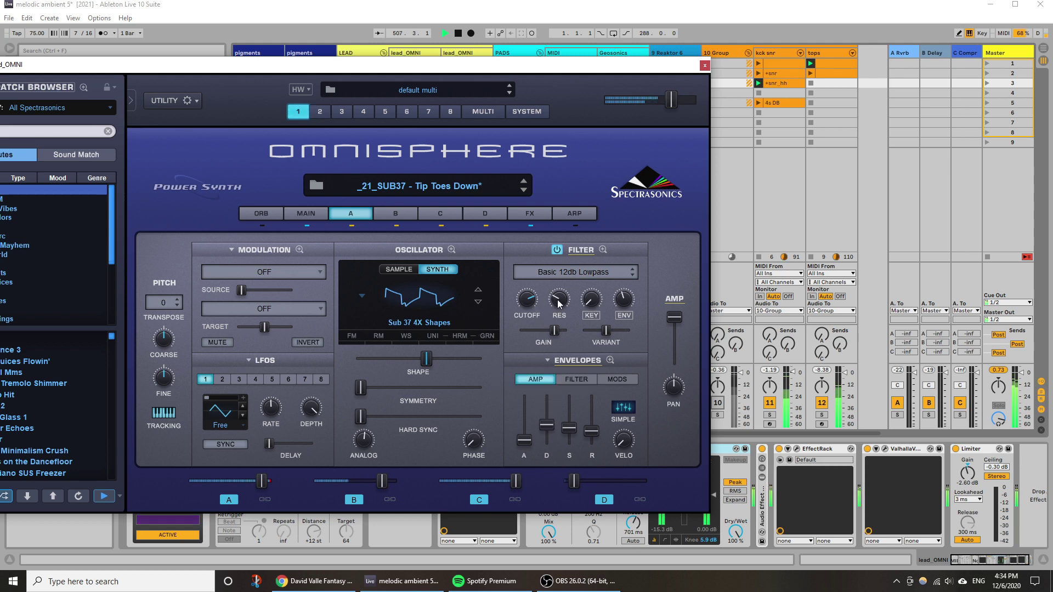
left_click_drag(558, 300, 521, 332)
left_click_drag(549, 430, 548, 432)
left_click_drag(527, 301, 522, 308)
left_click(718, 403)
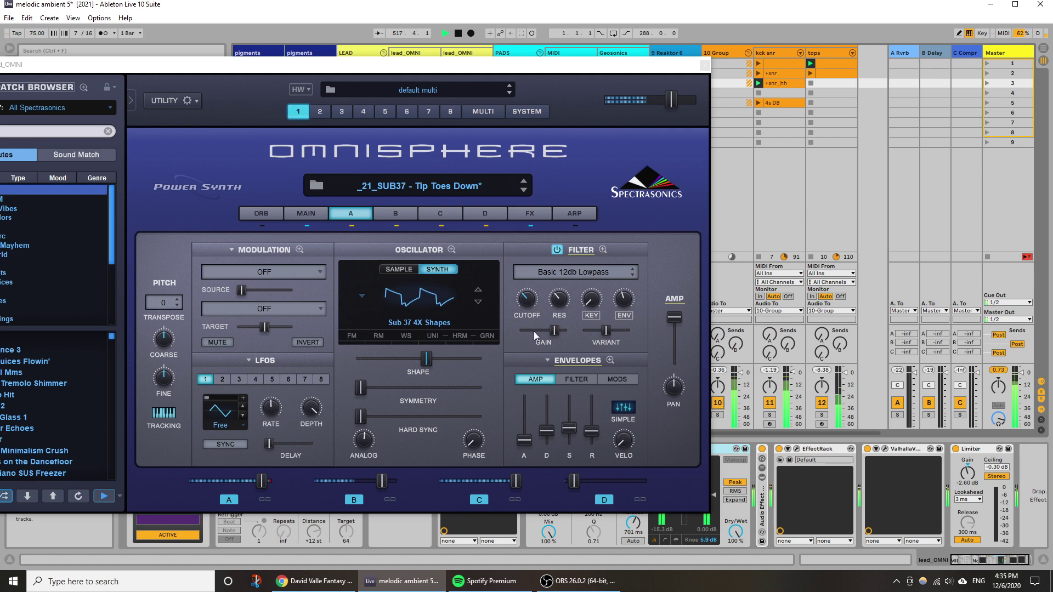
left_click_drag(507, 69, 611, 71)
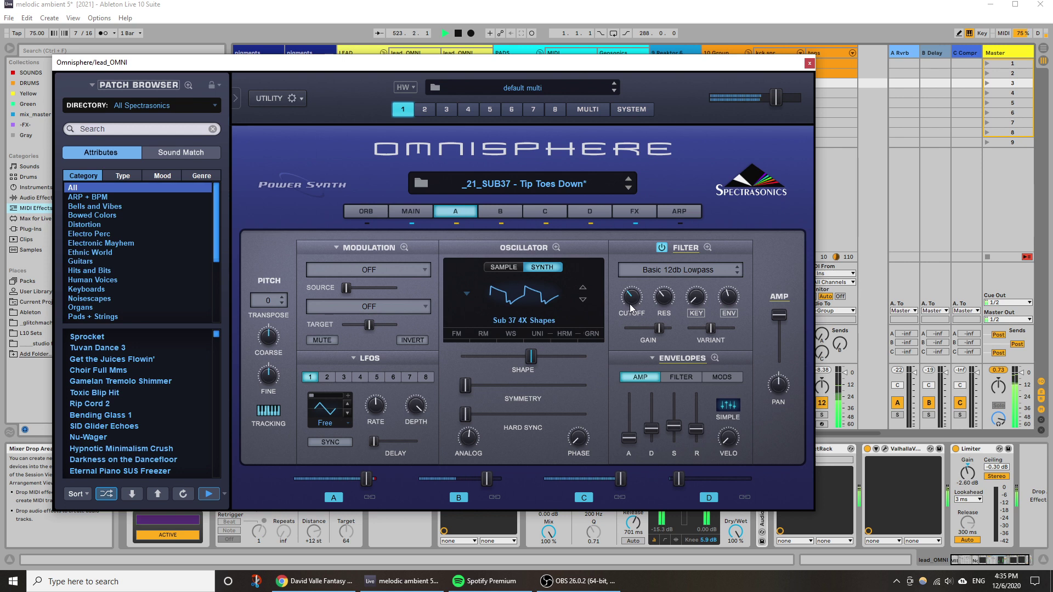
Readjust layer A's filter cutoff and resonance, raise the amp envelope's decay and sustain, and set its release to 5.98 sec.
mouse_move(631, 300)
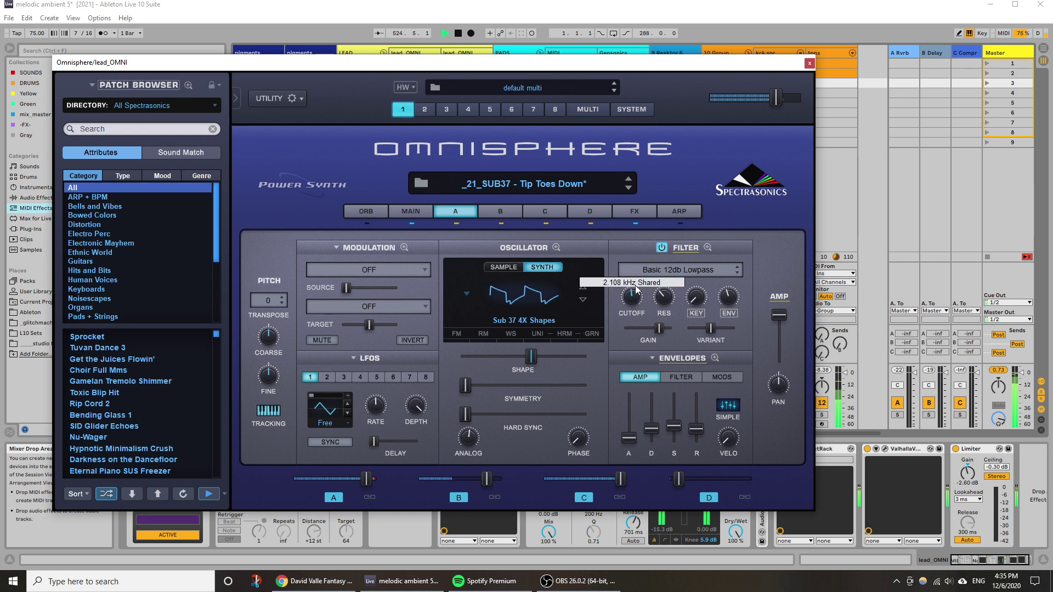
left_click_drag(635, 289, 638, 286)
left_click_drag(641, 280, 674, 281)
left_click_drag(638, 303, 638, 320)
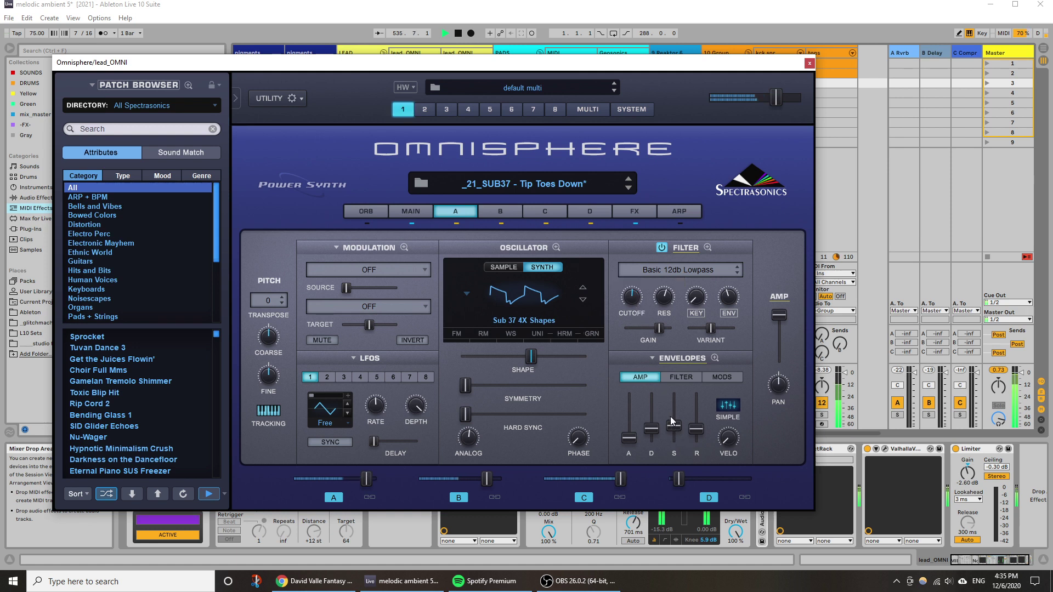
left_click_drag(671, 420, 697, 411)
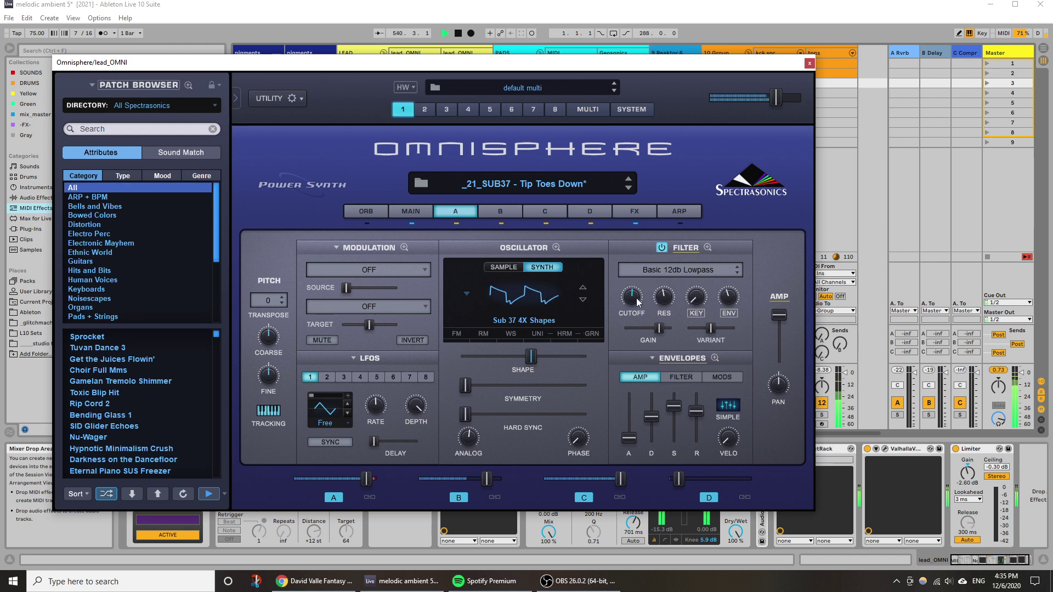
left_click_drag(638, 301, 634, 306)
left_click_drag(652, 416, 653, 410)
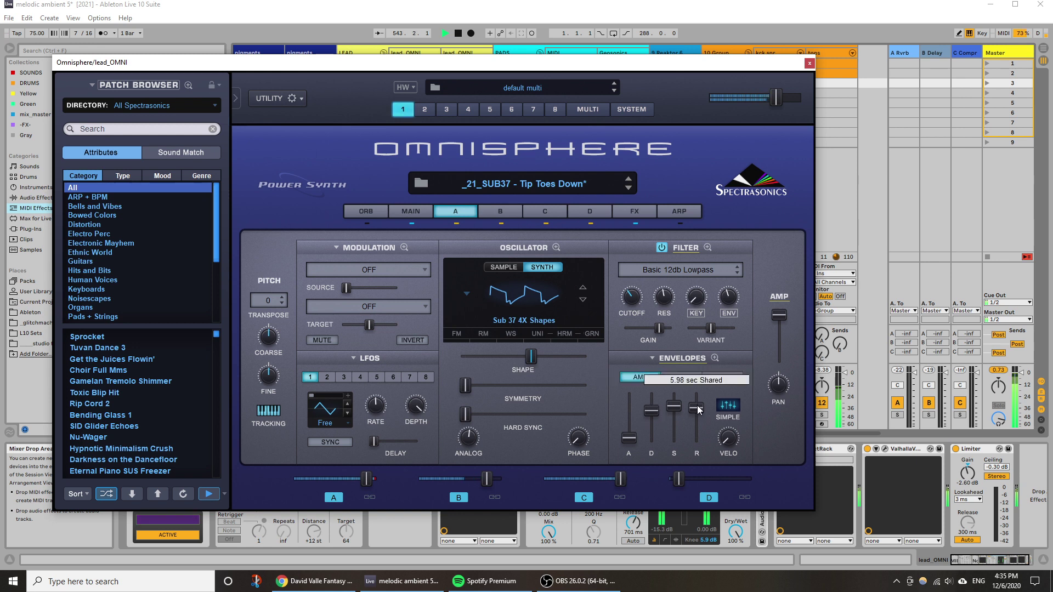
Set layer A's filter cutoff to 0.713 kHz and resonance to 0.396, and lower the filter gain and the amp envelope's decay, sustain and release.
left_click_drag(635, 297, 664, 289)
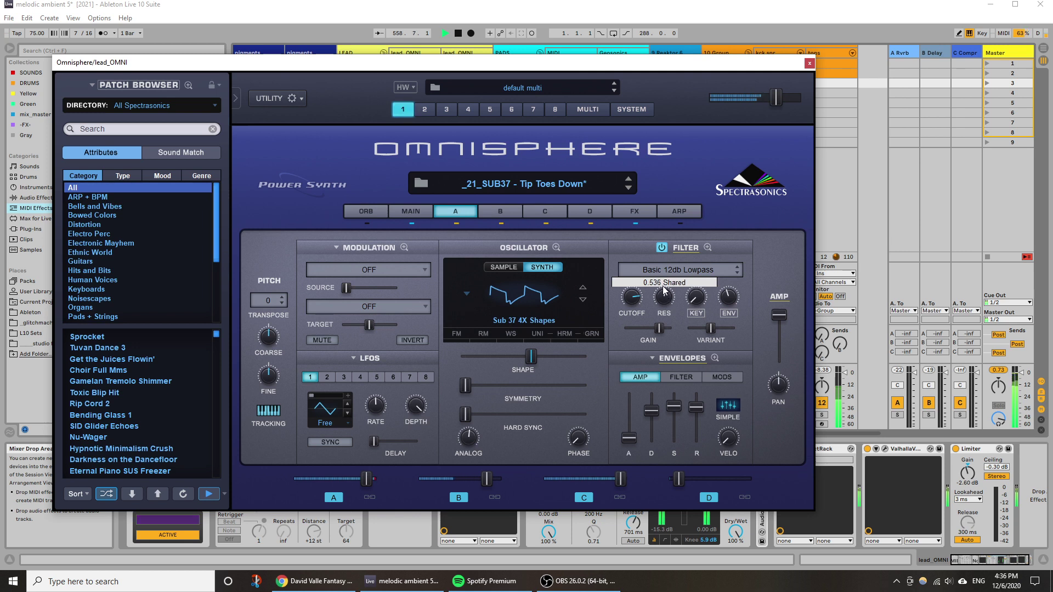
mouse_move(661, 327)
left_mouse_down()
mouse_move(663, 296)
mouse_move(656, 326)
left_mouse_up()
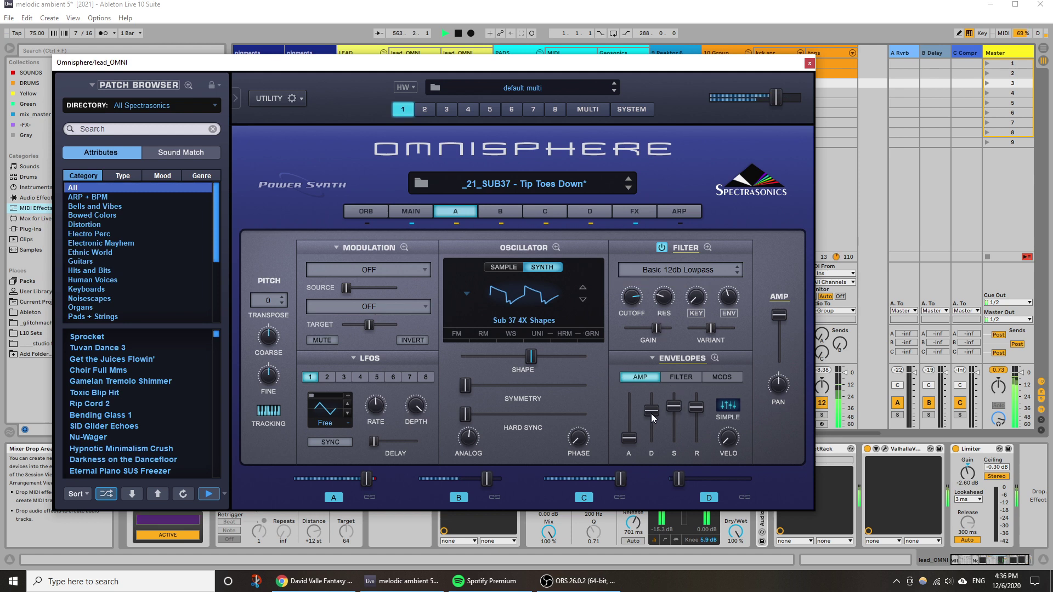
left_click_drag(651, 413, 674, 425)
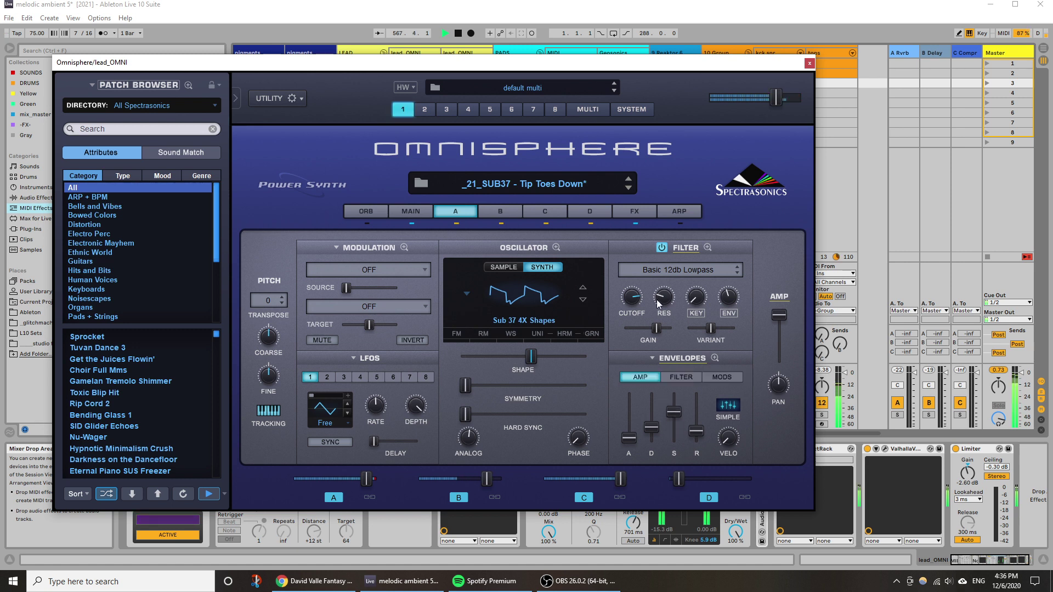
left_click_drag(636, 309, 632, 347)
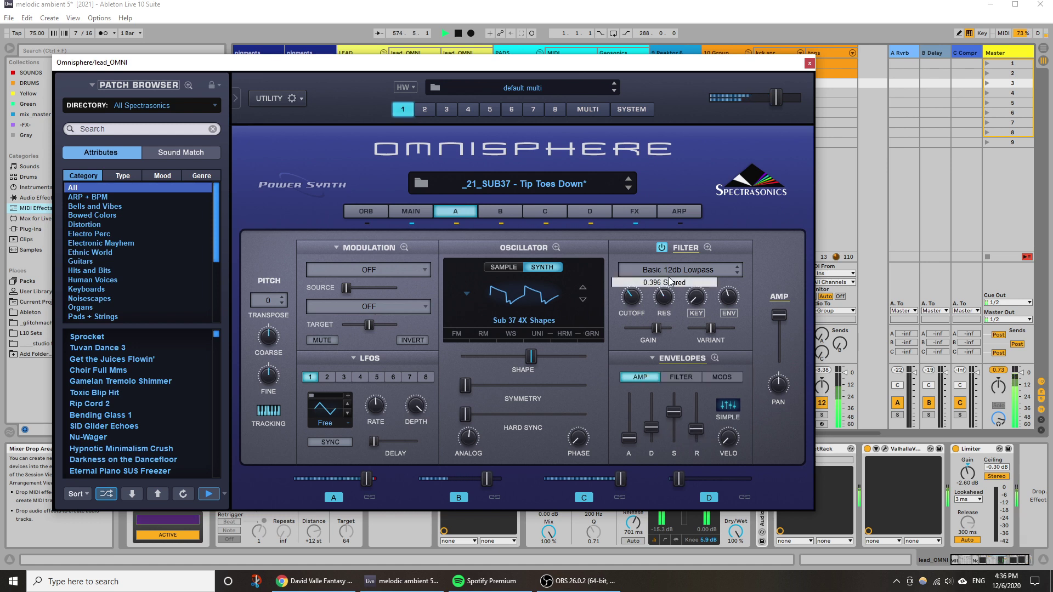
left_click_drag(636, 296, 628, 301)
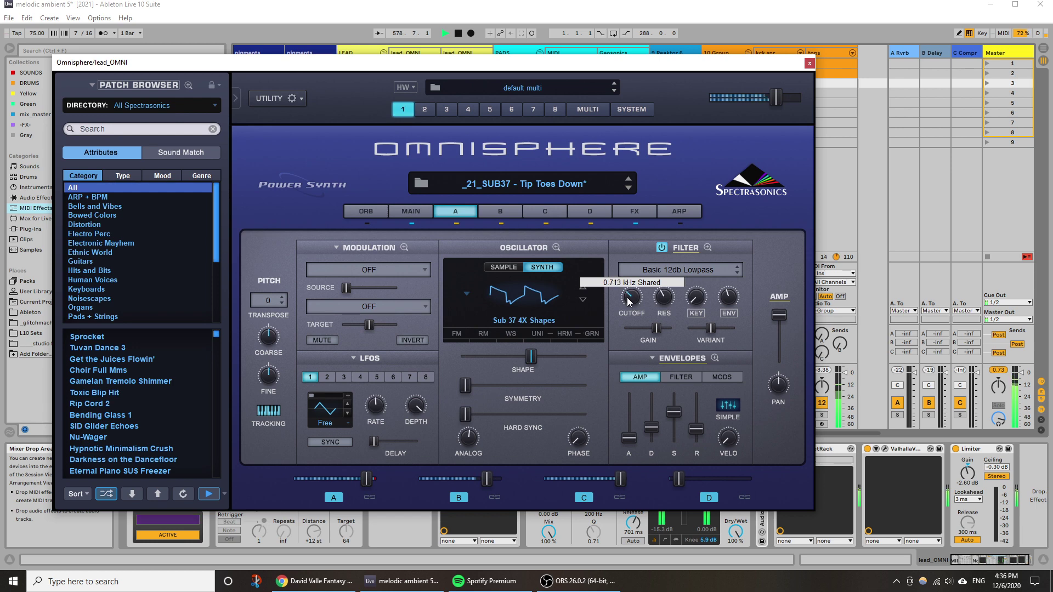
left_click(809, 63)
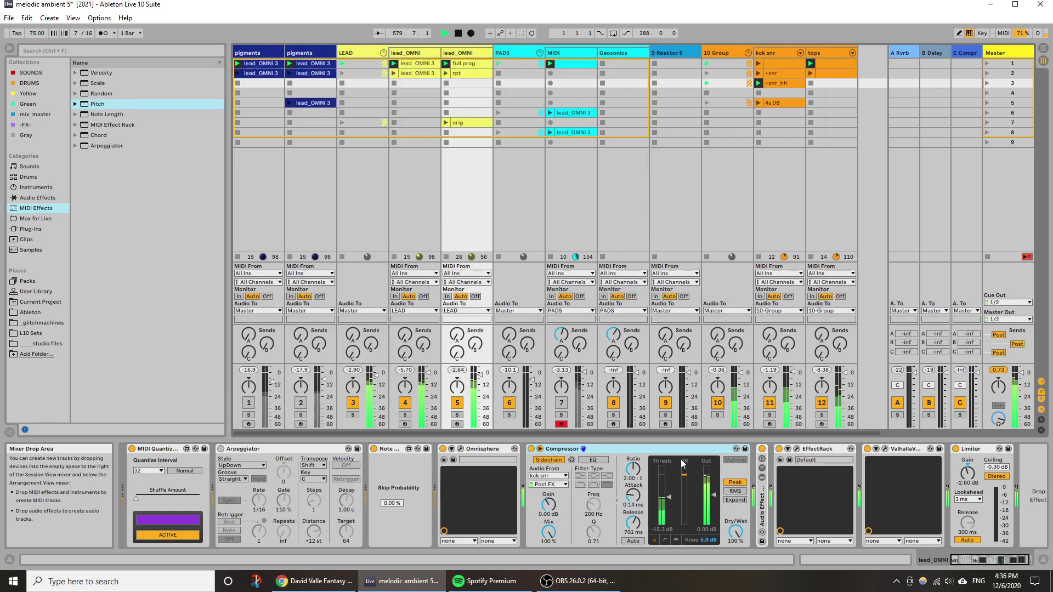
Raise the EchoBoy Jr. mix in the lead's EffectRack and set Omnisphere's layer A filter cutoff to 2.747 kHz.
left_click(797, 449)
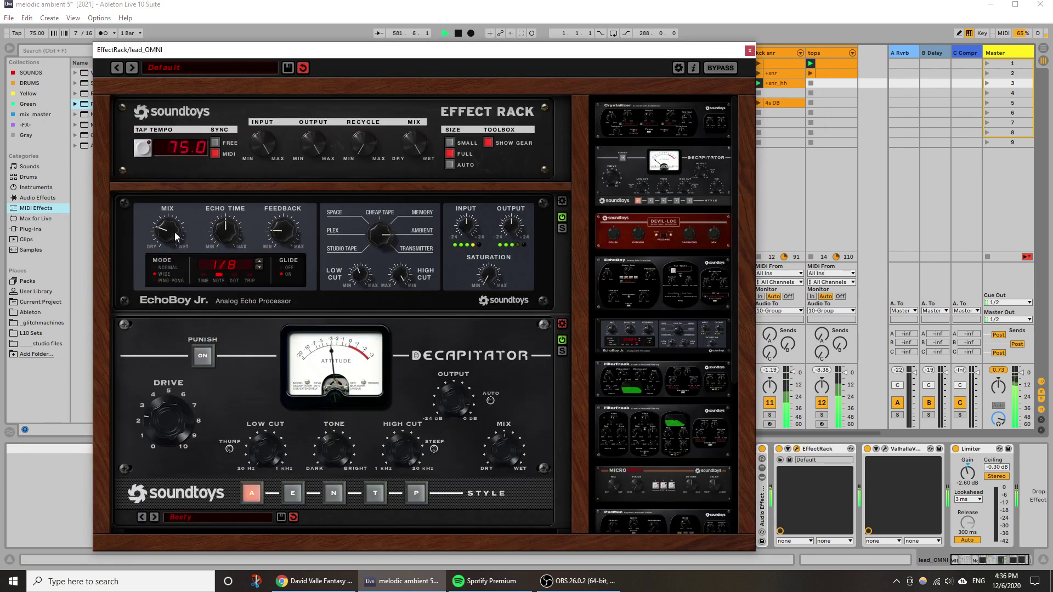
left_click_drag(175, 241, 175, 232)
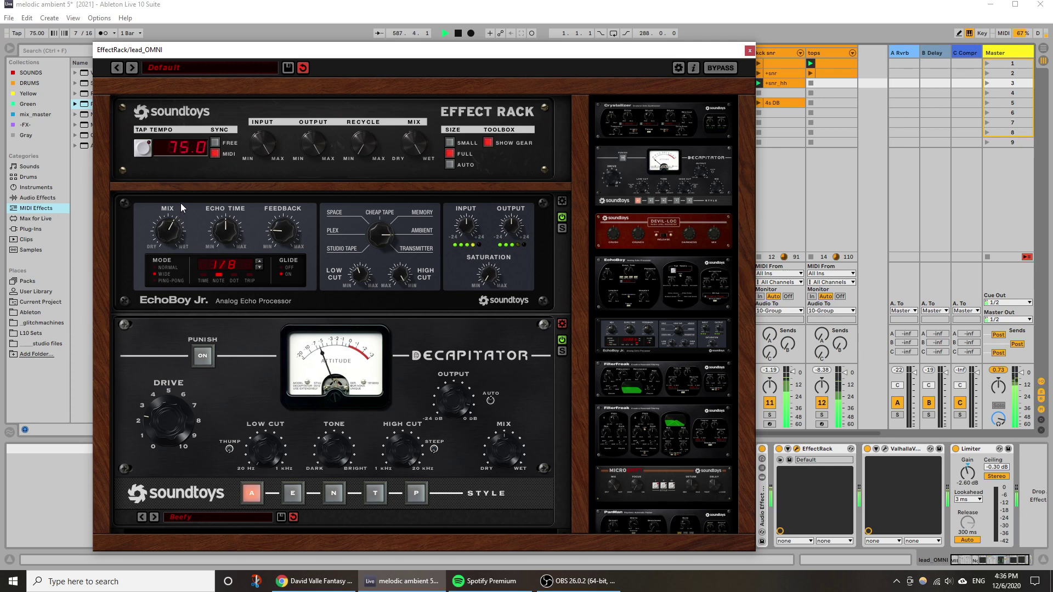
left_click(748, 50)
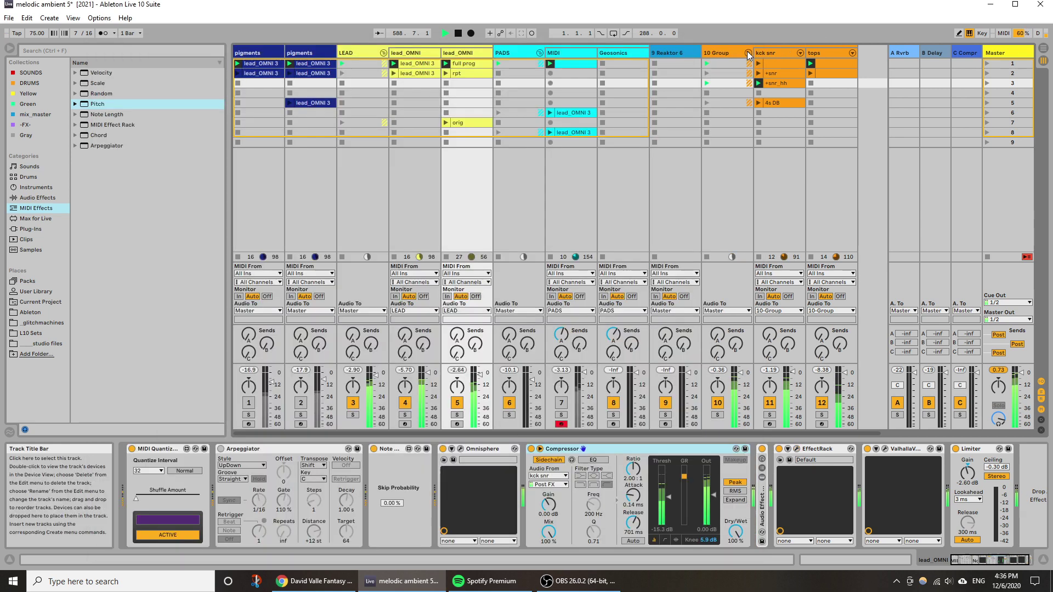
left_click(796, 449)
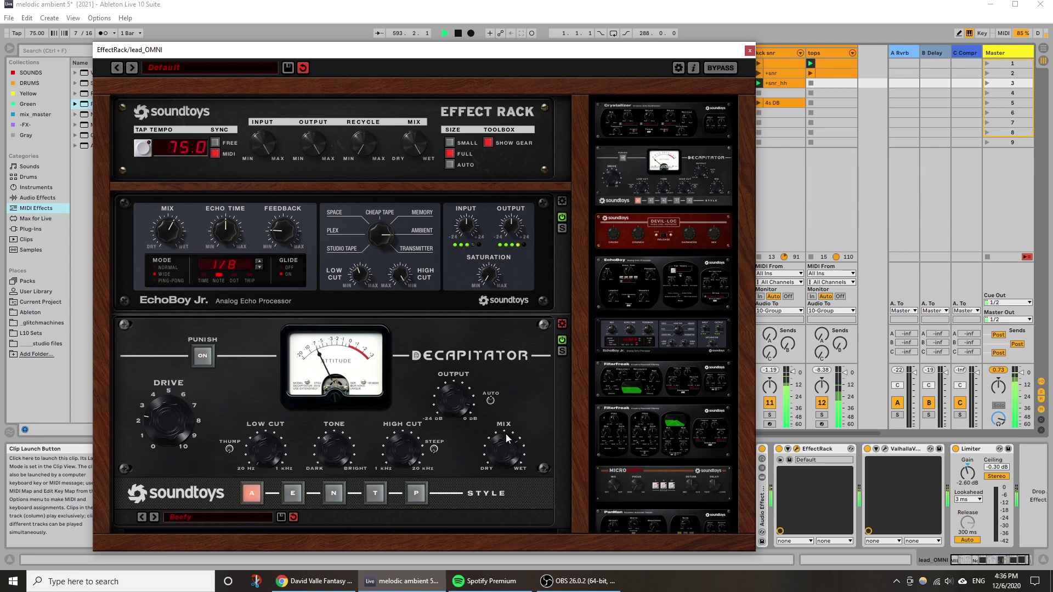
left_click(749, 49)
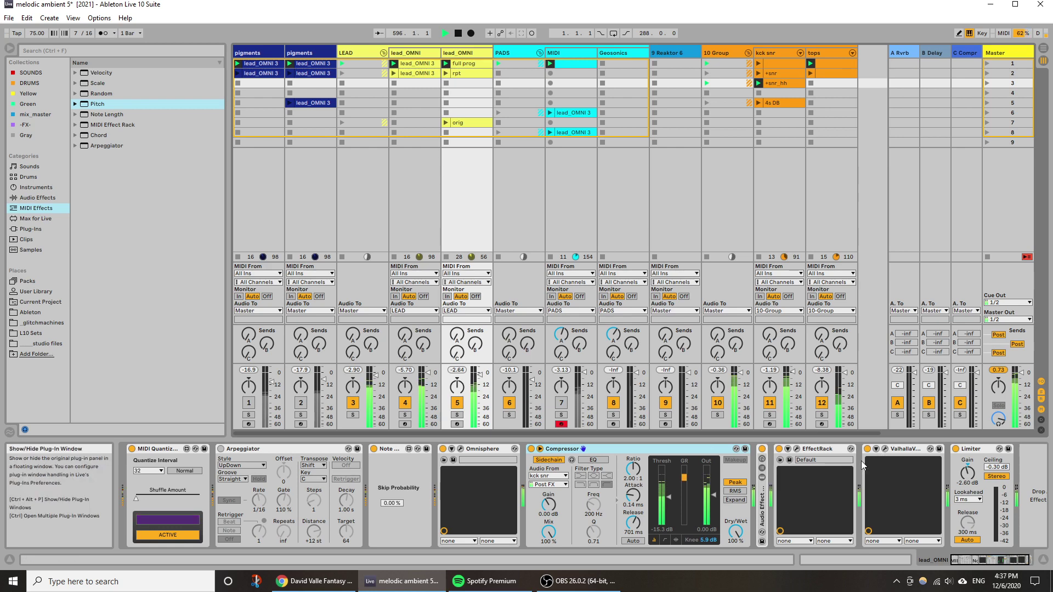
left_click(460, 448)
left_click_drag(638, 298, 641, 282)
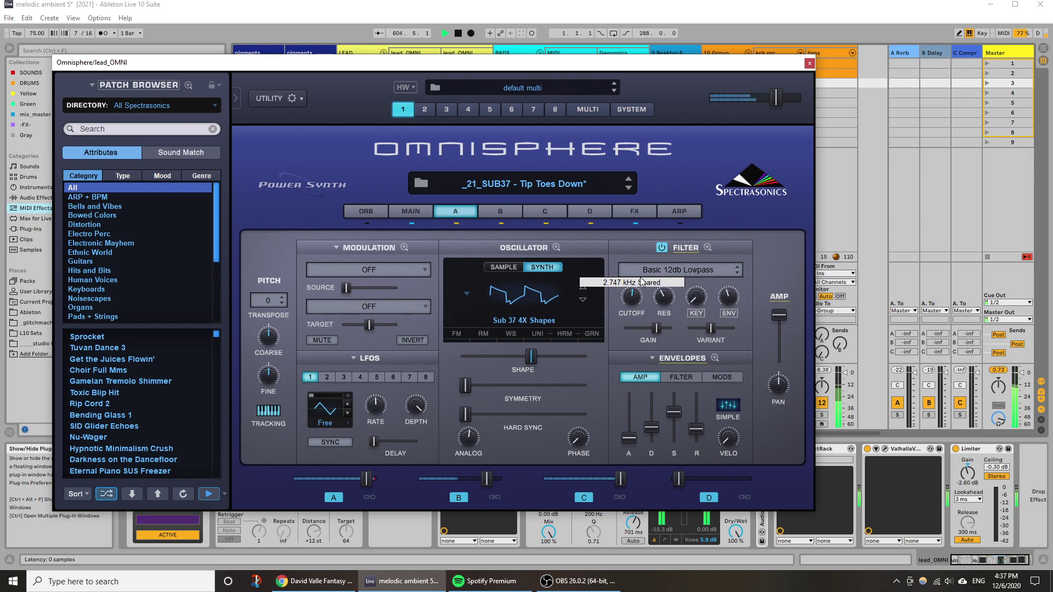
Set the note skip probability on the tops track to 18.9 %.
left_click(838, 196)
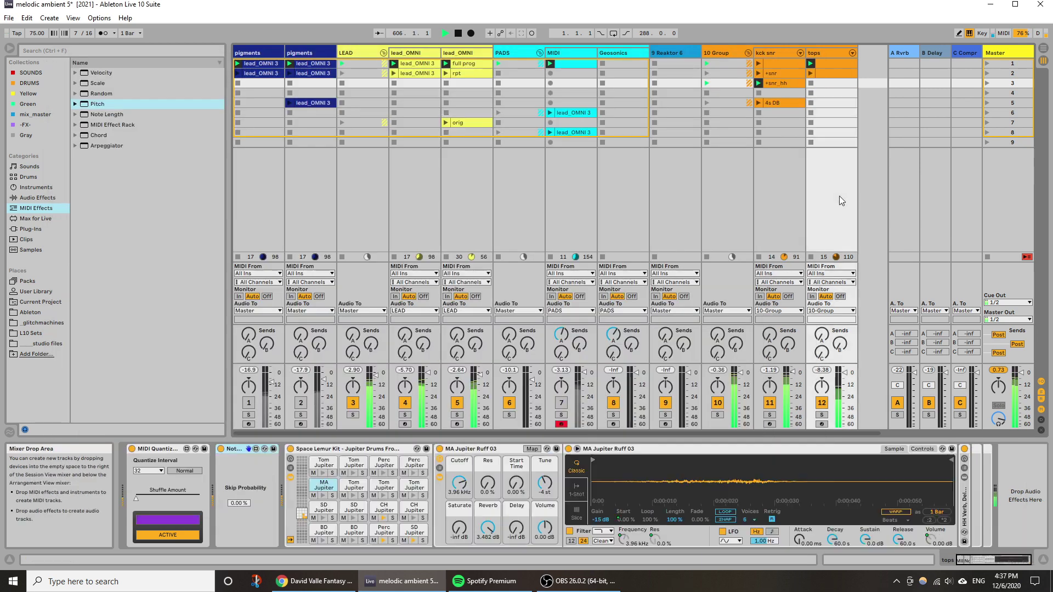
left_click_drag(239, 503, 239, 450)
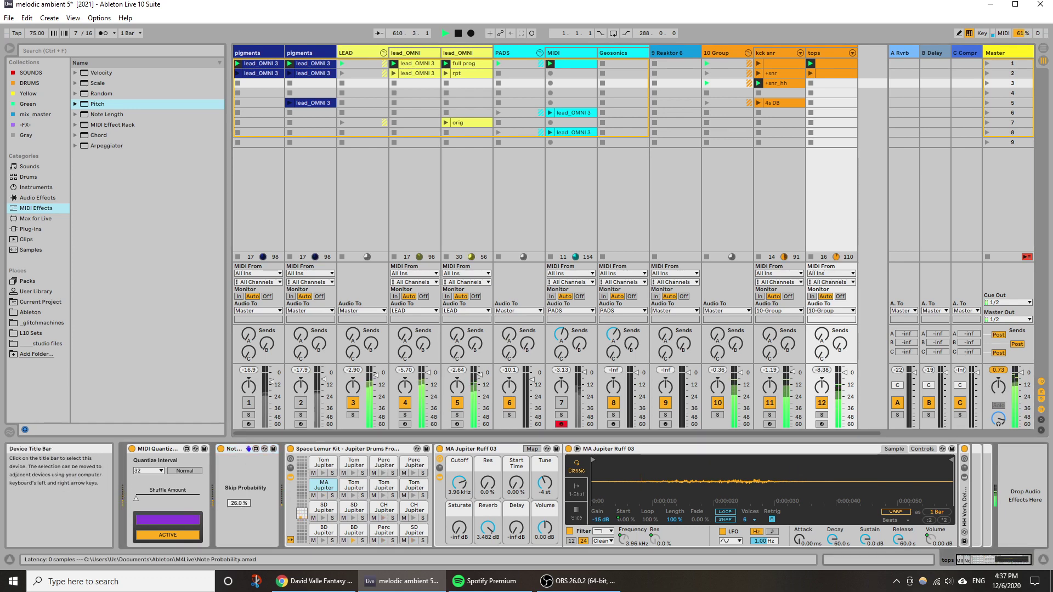
left_click_drag(239, 503, 239, 515)
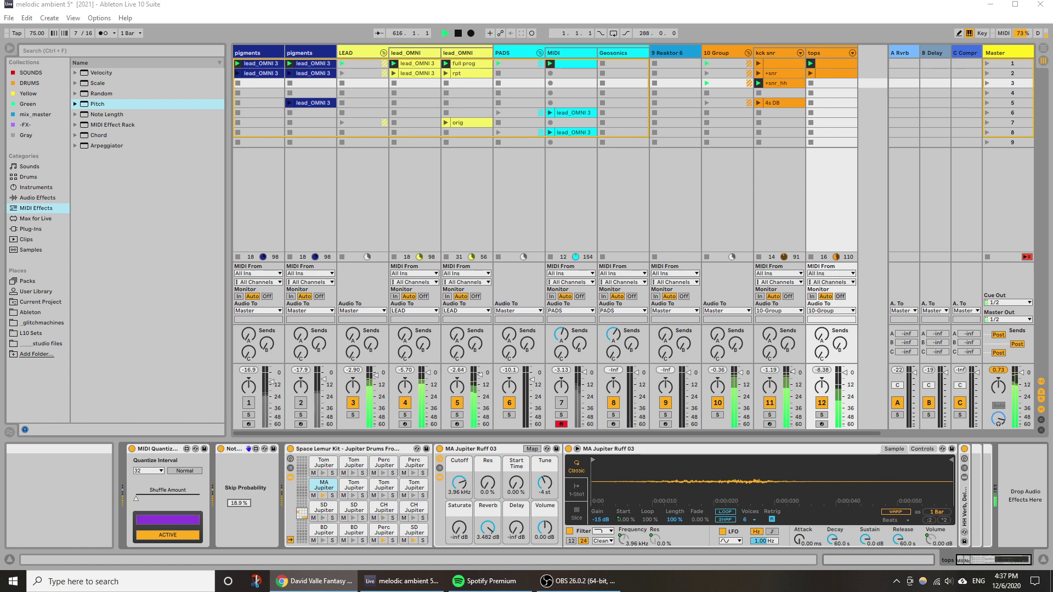
key("ctrl+t")
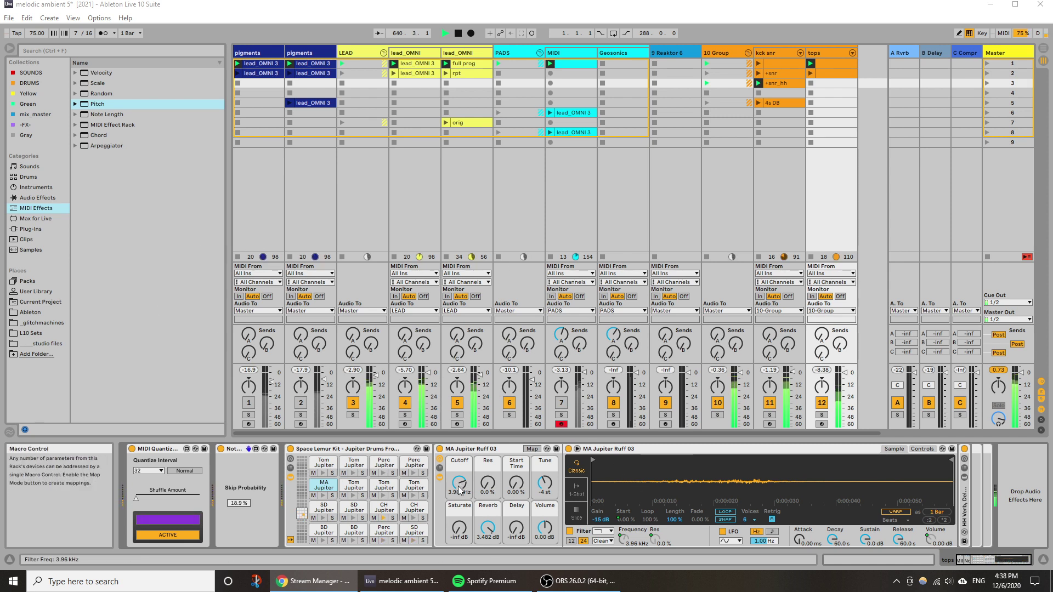
left_click(411, 220)
left_click(382, 448)
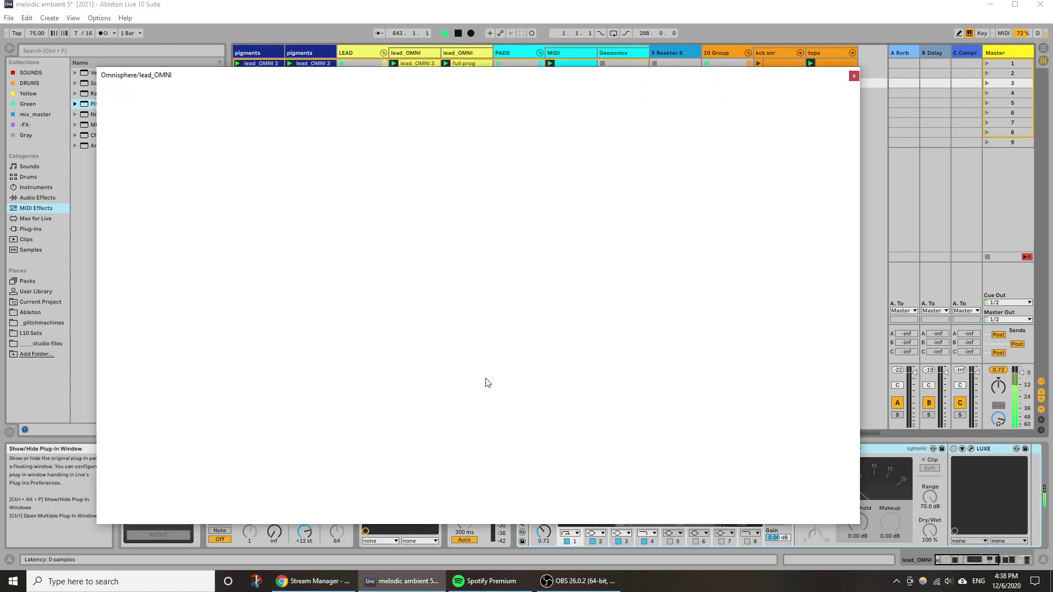
left_click(854, 76)
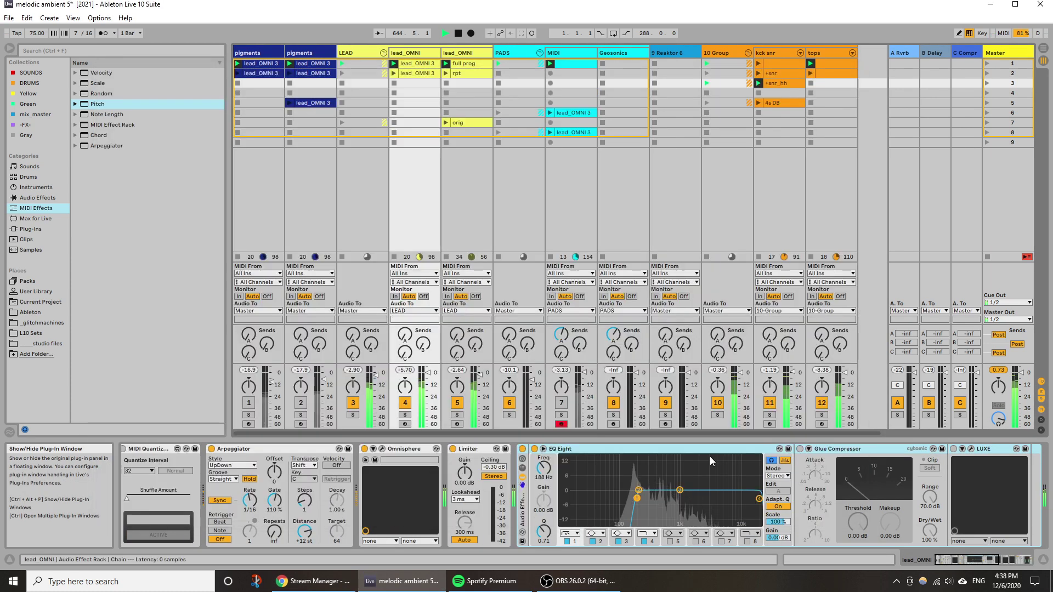
Lower layer A's filter cutoff to 0.476 kHz on the full prog clip's lead_OMNI track and review its EffectRack settings.
left_click(479, 194)
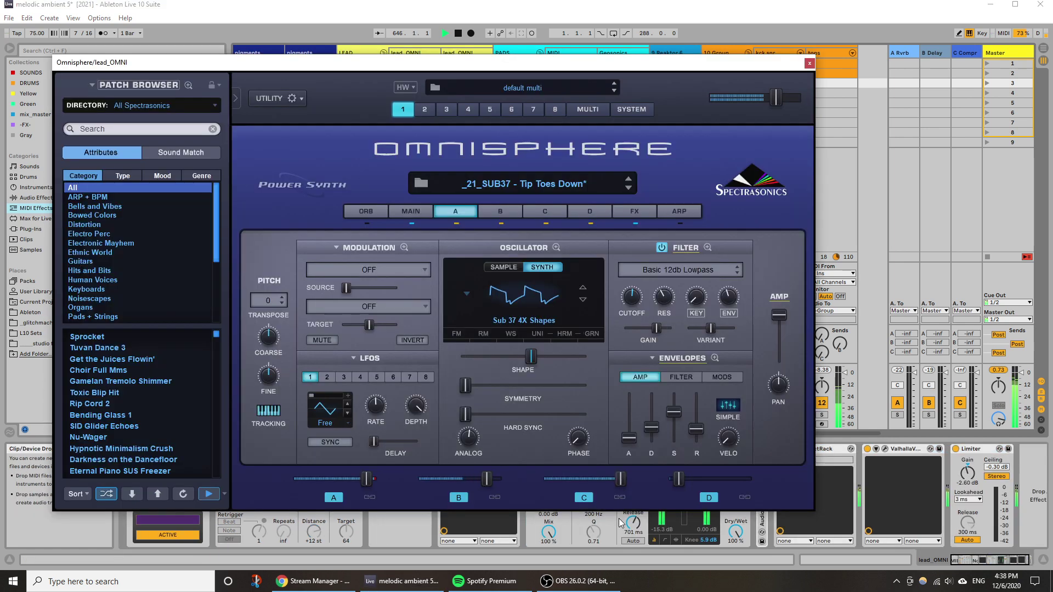
left_click_drag(629, 296, 626, 322)
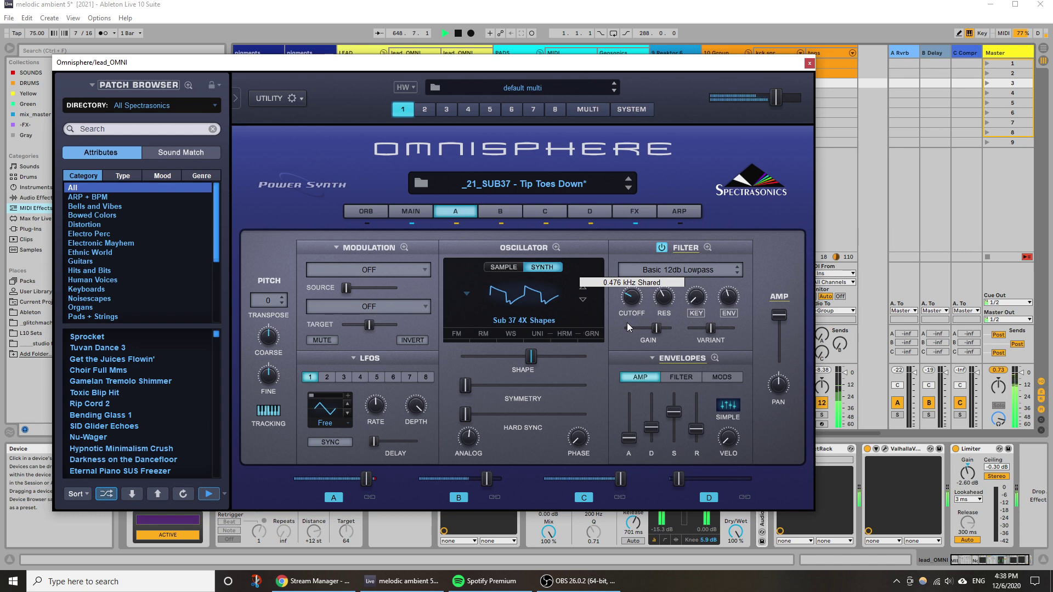
left_click(807, 66)
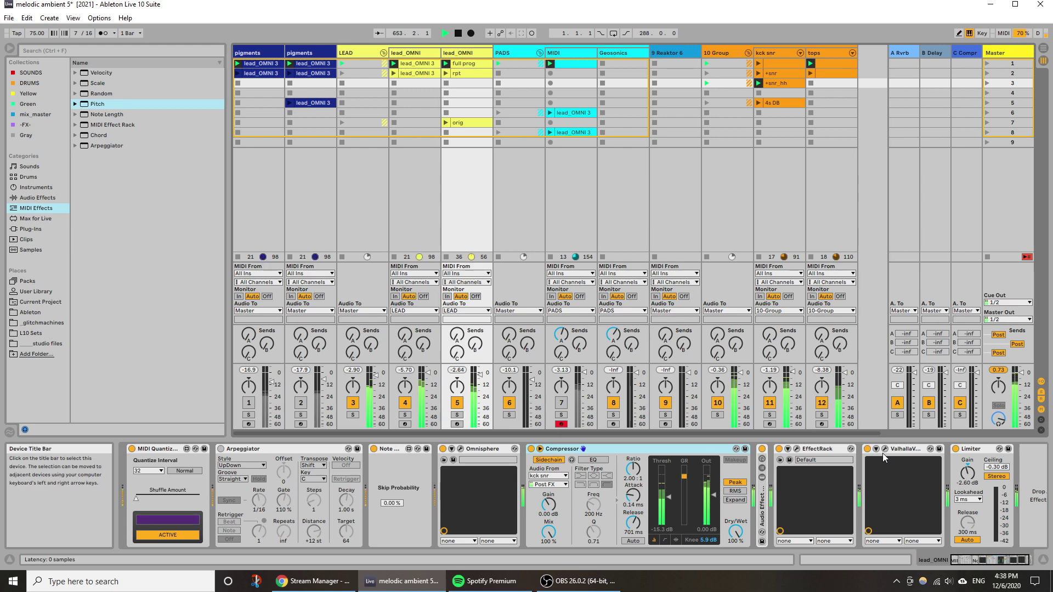
left_click(779, 459)
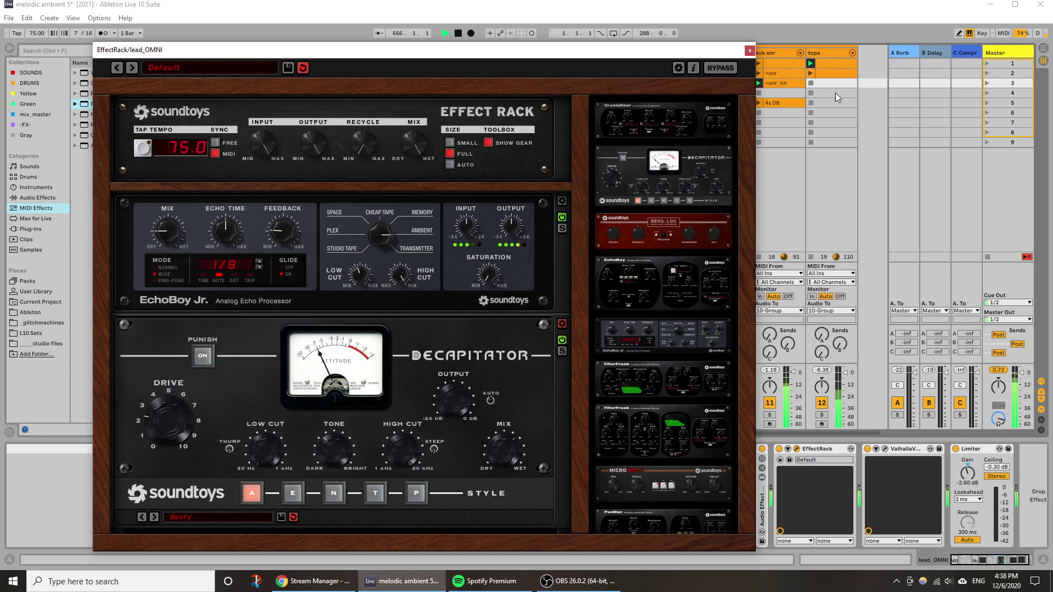
left_click(746, 55)
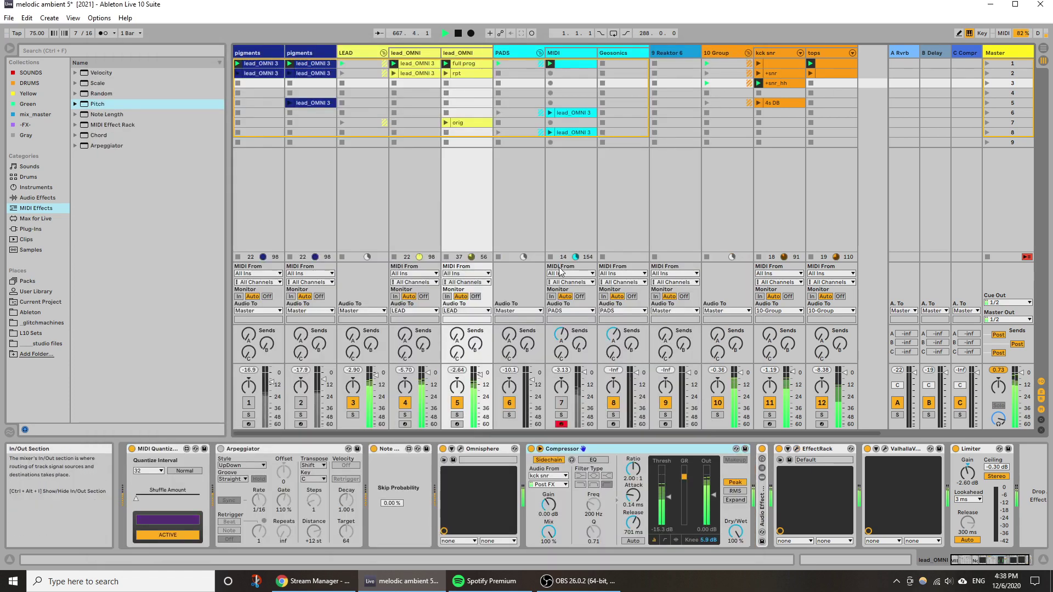
Activate the MIDI pad track and transpose the chord in its first clip up an octave to C#3, F3 and G#3.
left_click(563, 402)
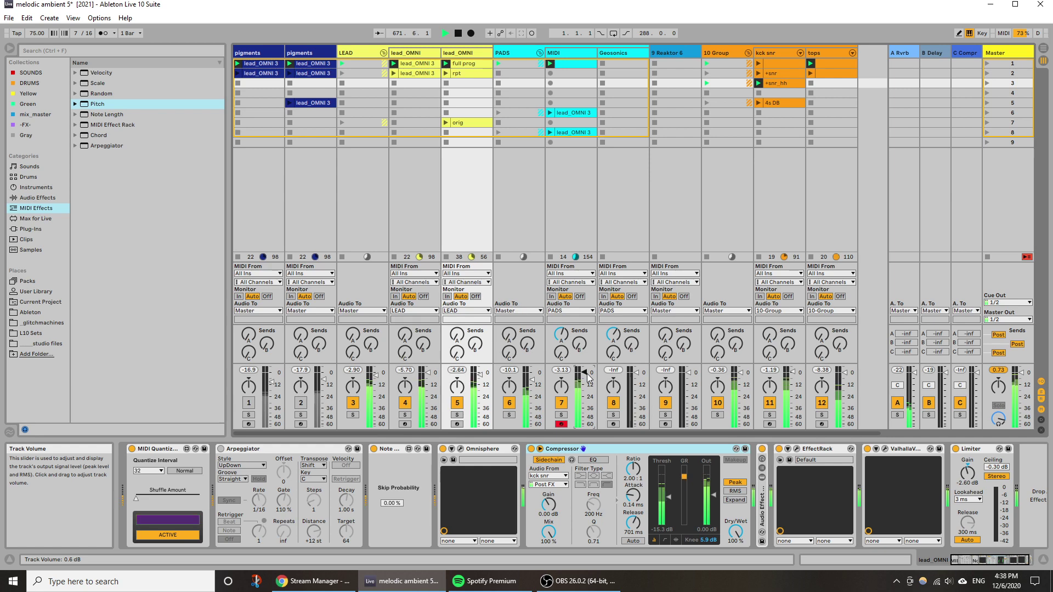
key("shift+Tab")
key("shift+Tab")
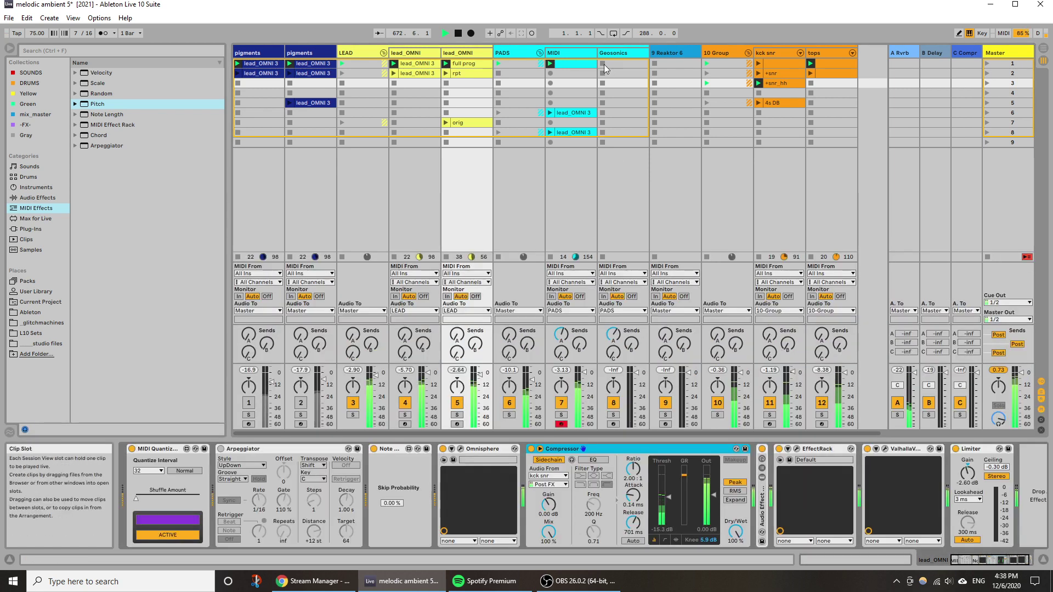
double_click(569, 65)
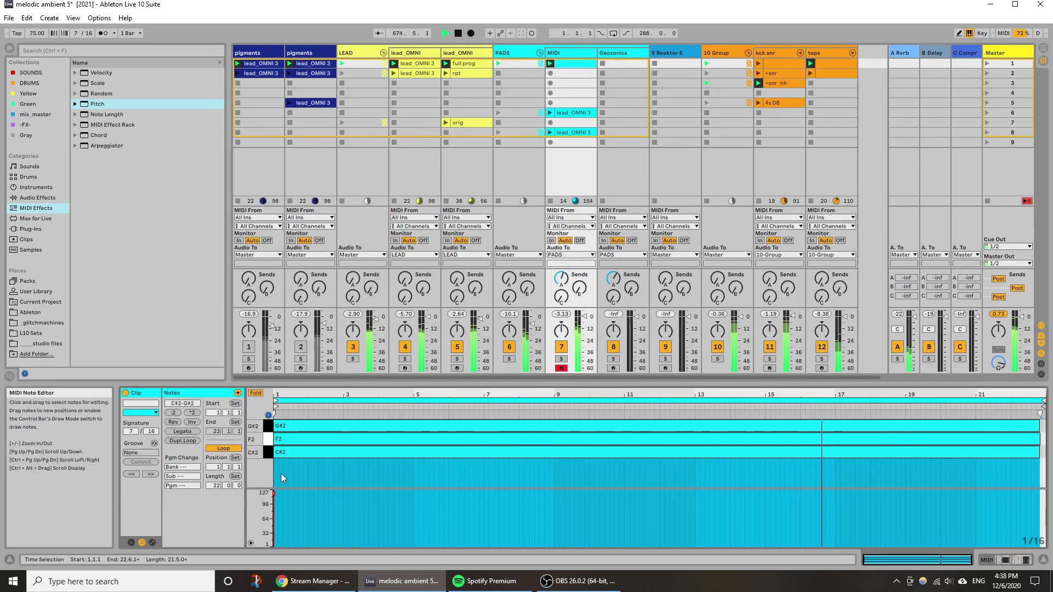
key("shift+Up")
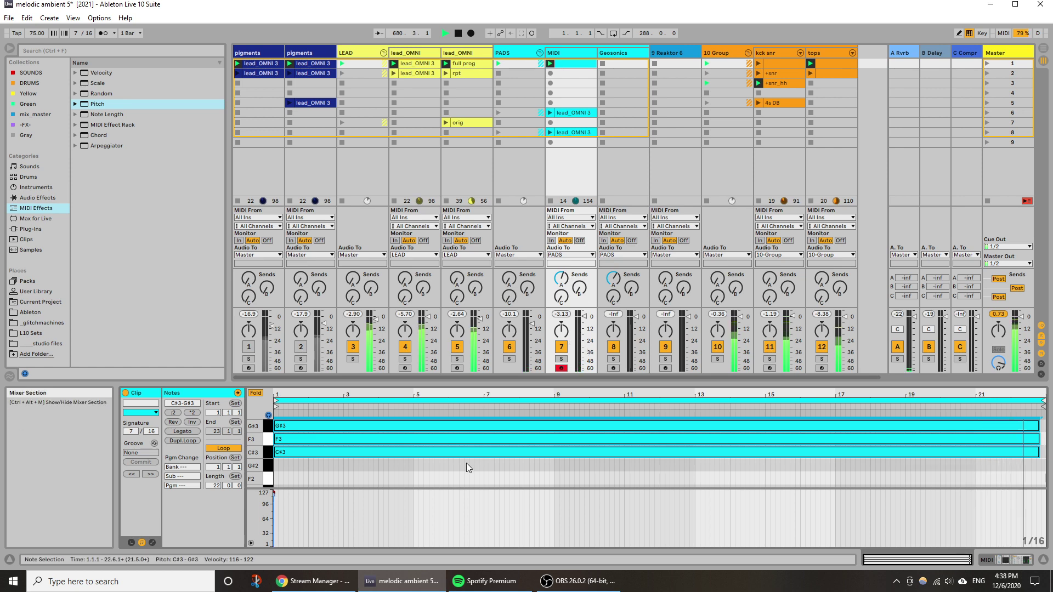
Adjust the filter cutoff in the pad track's Omnisphere, and load the sound-matched patch PAD - 1020 - Very Pretty Virus.
key("shift+Tab")
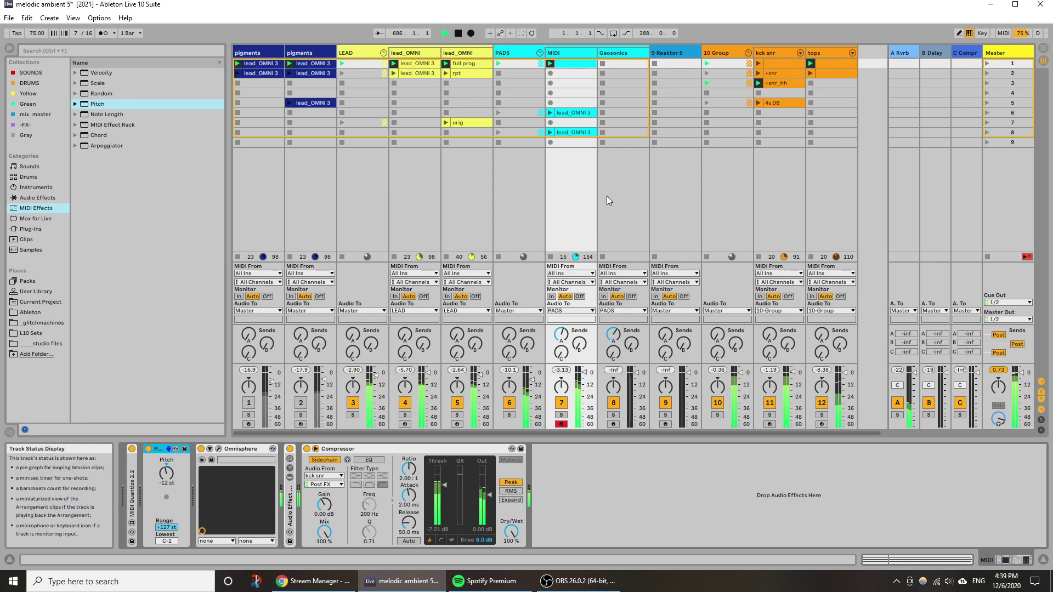
left_click(219, 449)
left_click_drag(662, 302, 663, 272)
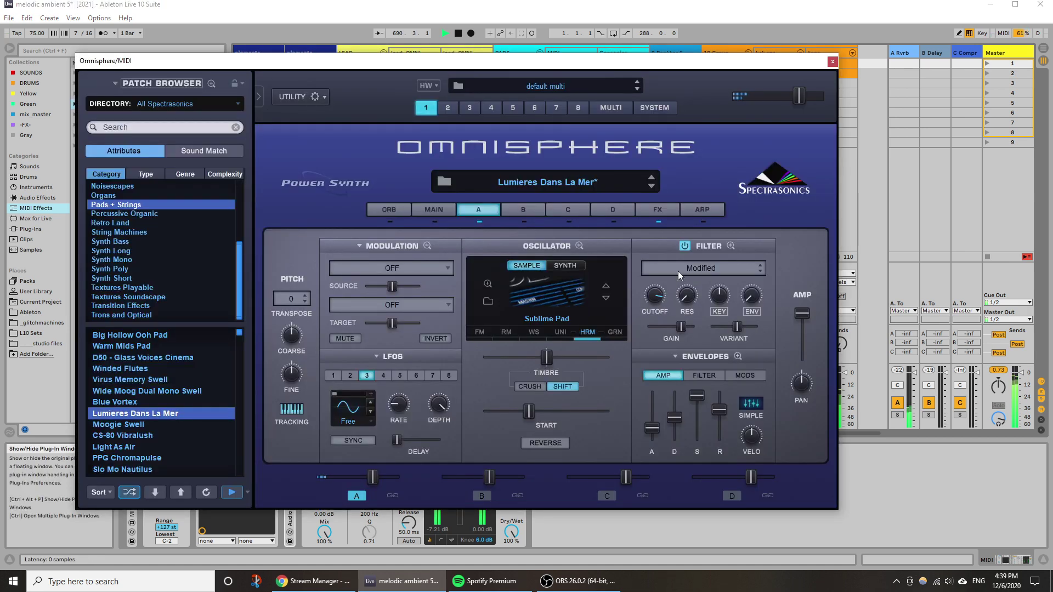
left_click(204, 152)
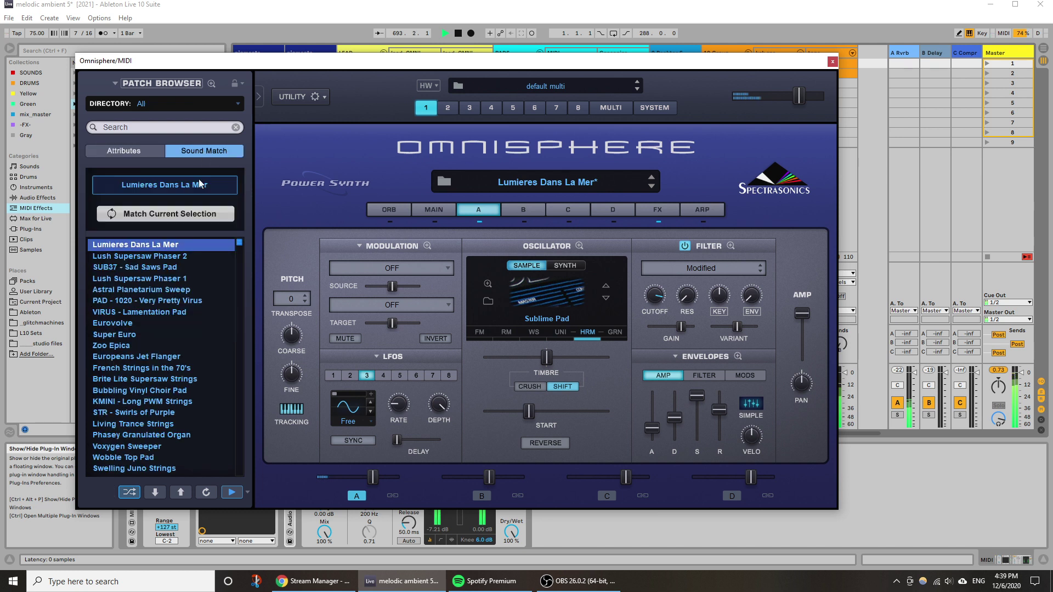
left_click(175, 302)
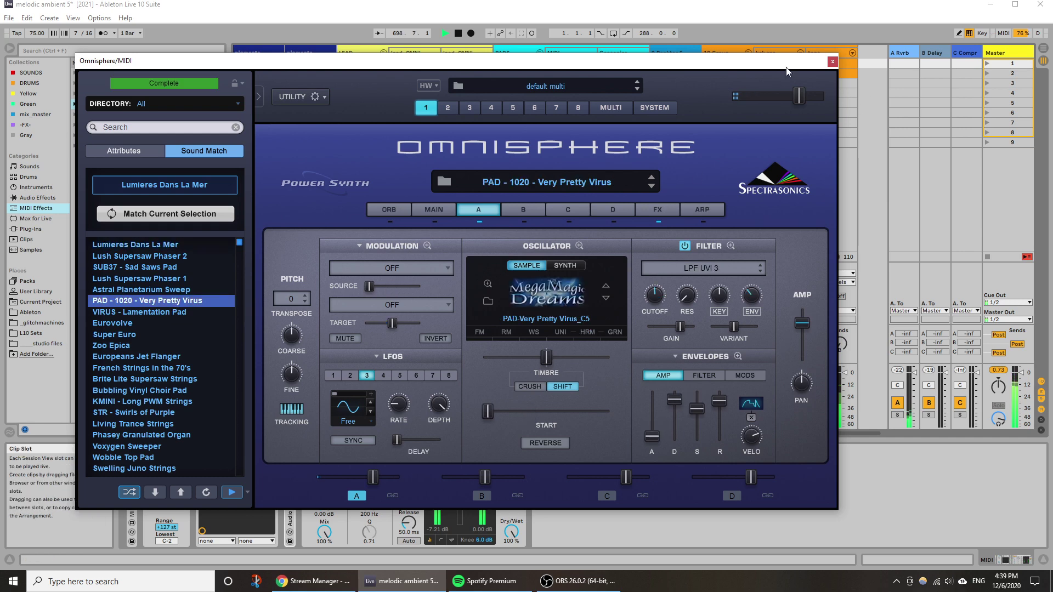
Raise layer A's filter cutoff in the pad's PAD - 1020 - Very Pretty Virus patch.
left_click_drag(785, 62, 498, 128)
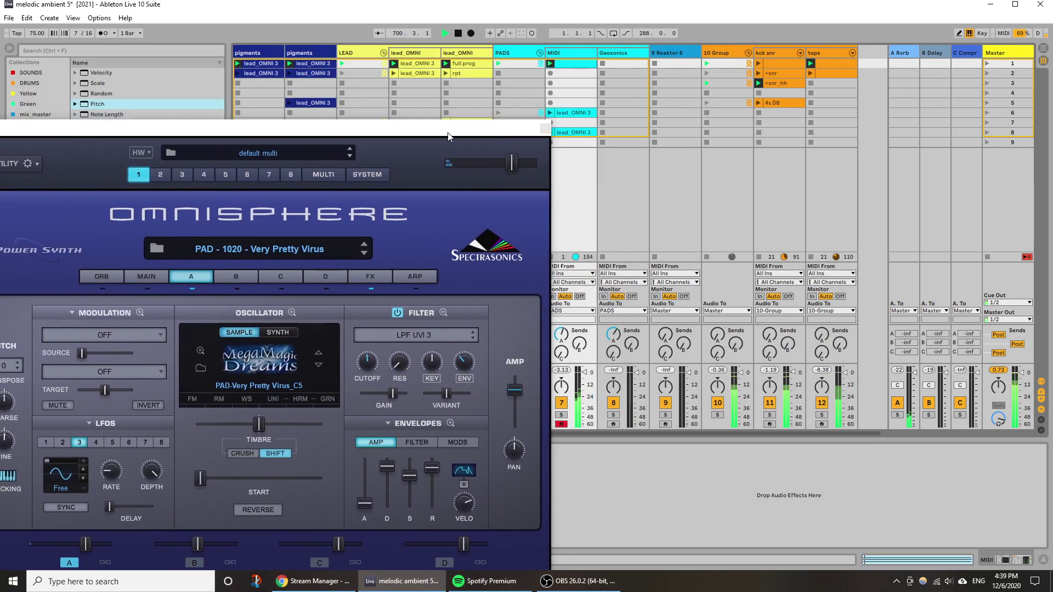
left_click_drag(448, 137, 740, 55)
left_click_drag(659, 272, 661, 254)
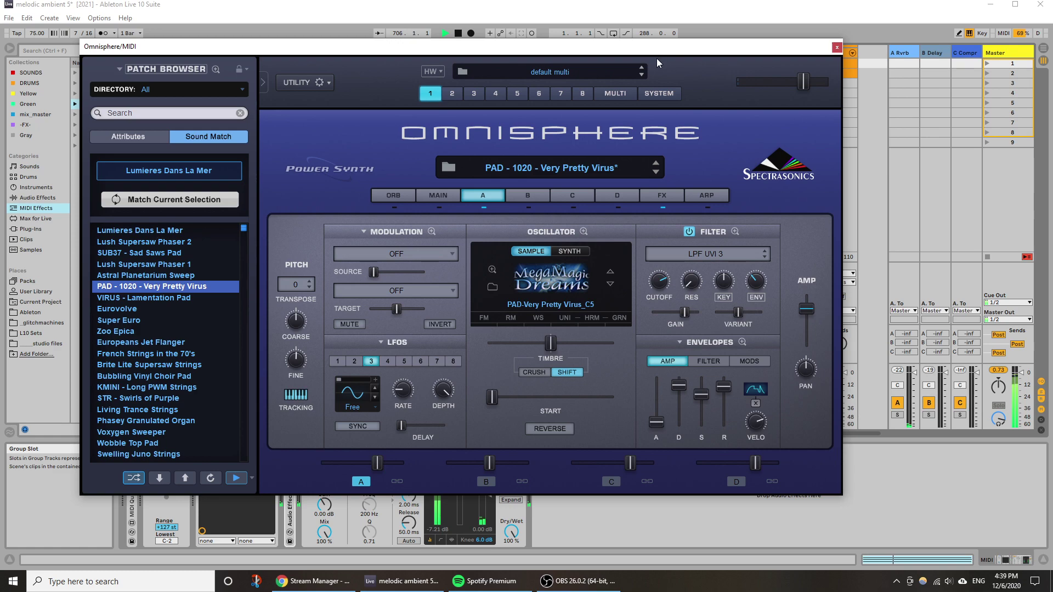
left_click_drag(657, 50, 684, 71)
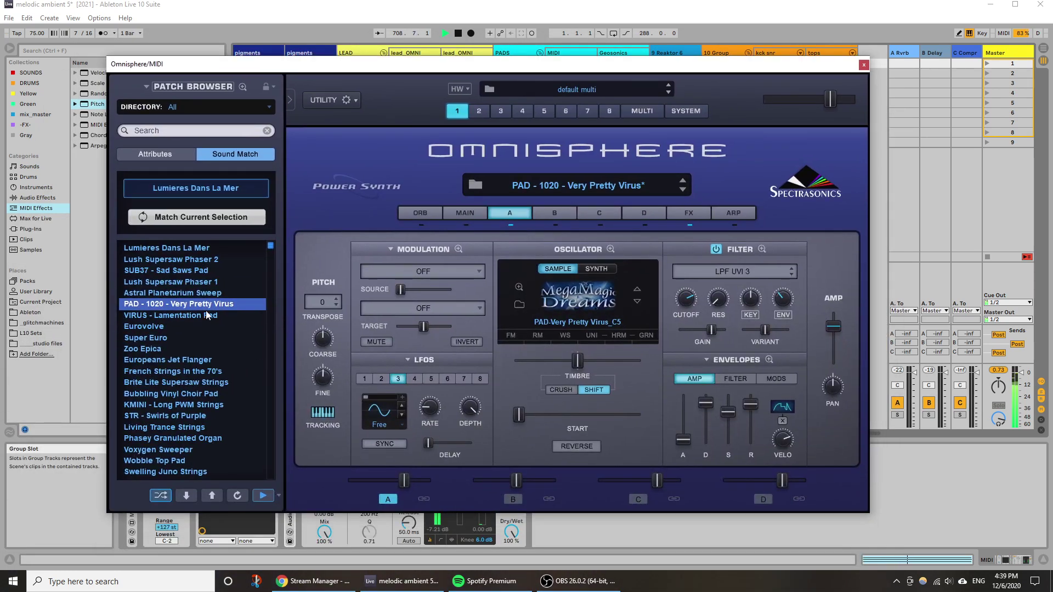
Limit the pad's sound-match results to the All Spectrasonics directory and load the patch SUB37 - Sad Saws Pad.
left_click(182, 102)
left_click(203, 124)
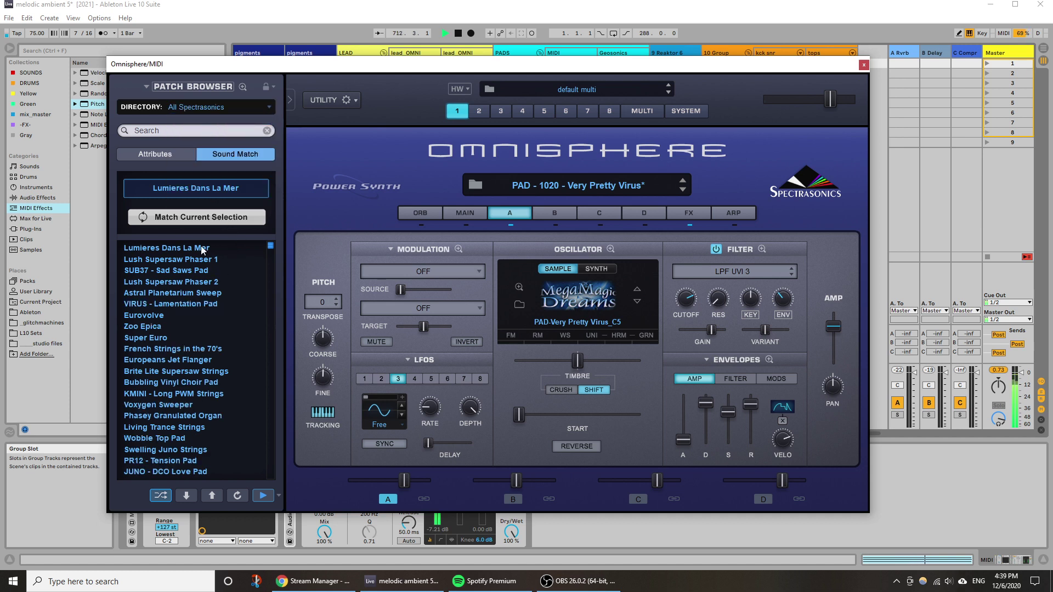
key("Down")
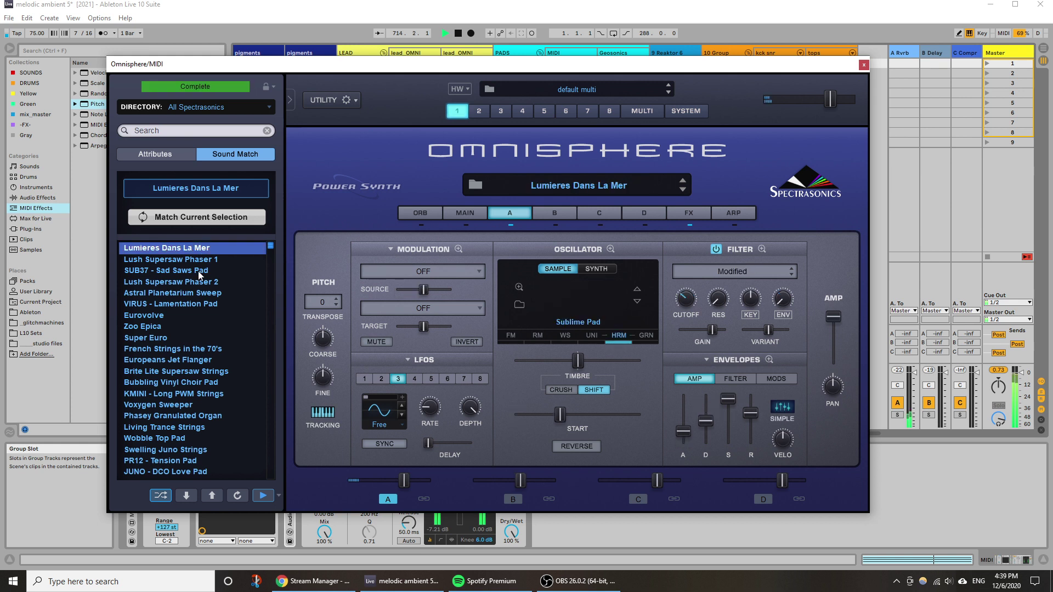
left_click(199, 271)
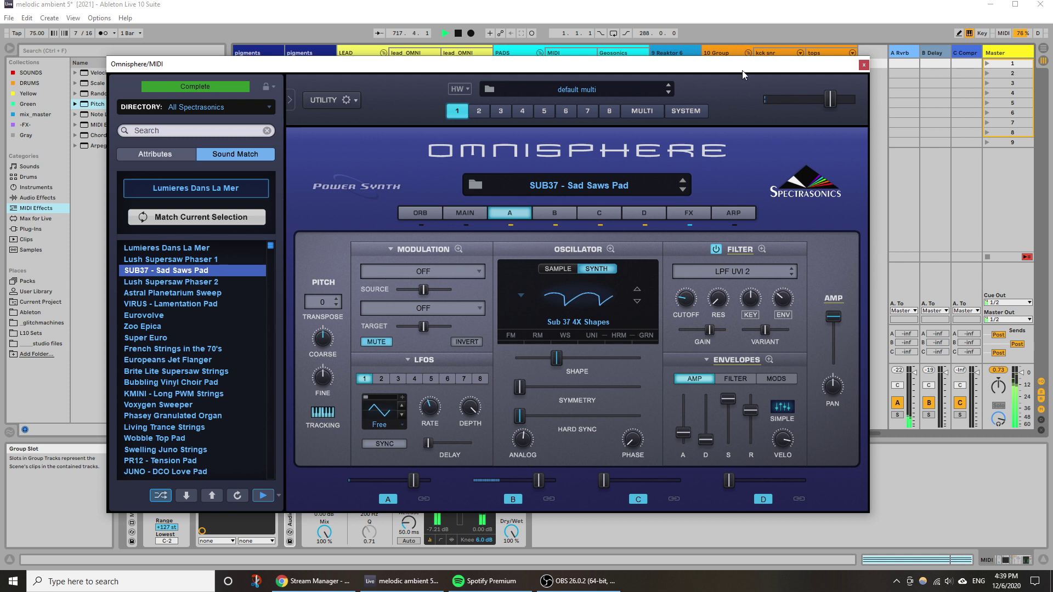
Raise the Sad Saws Pad's filter cutoff, lengthen its amp decay and set its amp release to 20 sec, retriggering the first pad clip to audition it.
left_click_drag(741, 70, 726, 113)
left_click(551, 67)
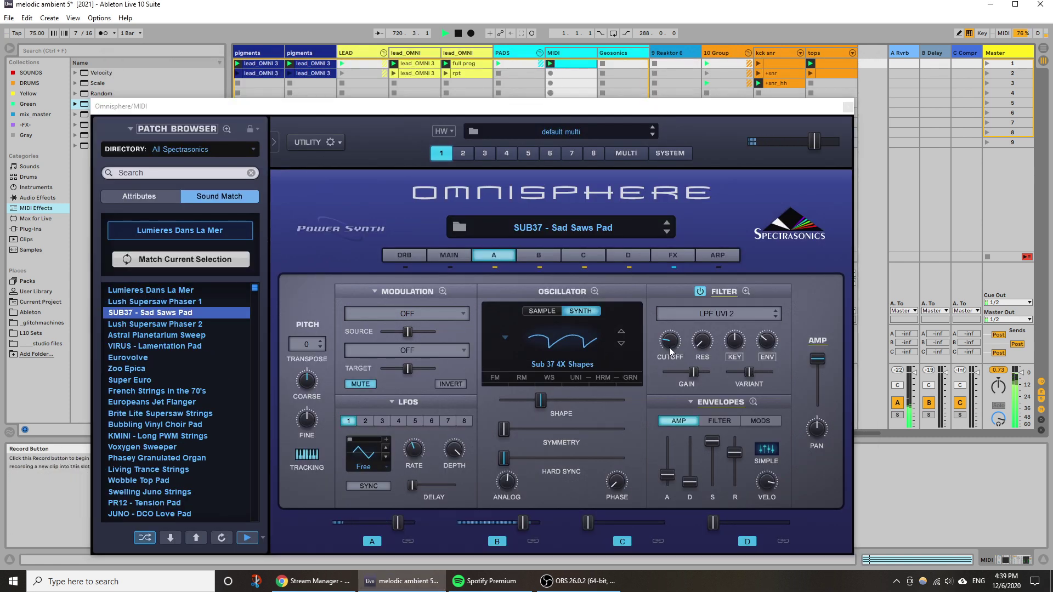
left_click_drag(670, 351, 670, 300)
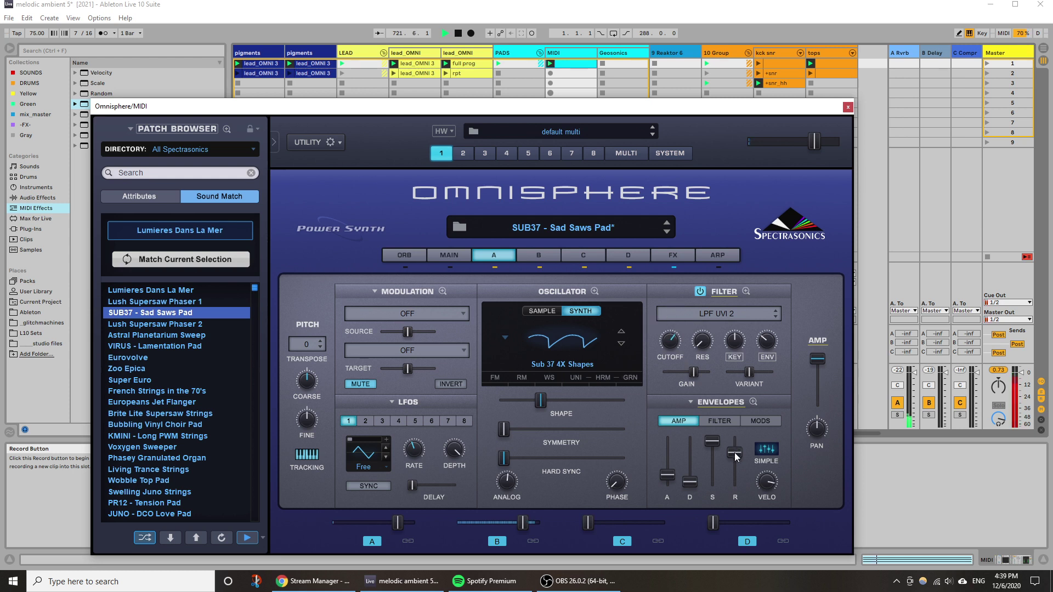
left_click_drag(689, 482, 729, 441)
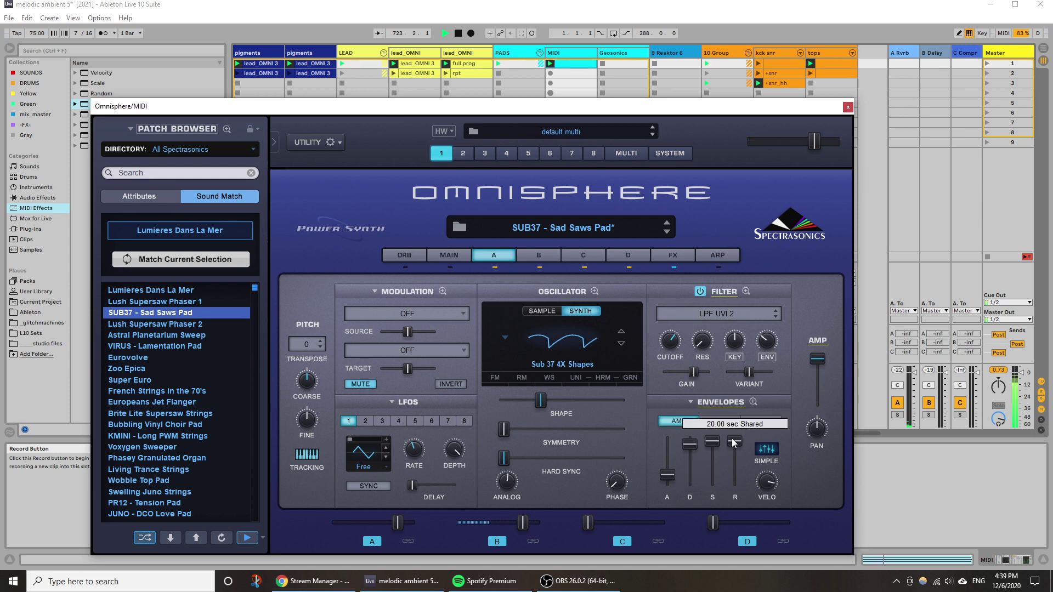
left_click(551, 66)
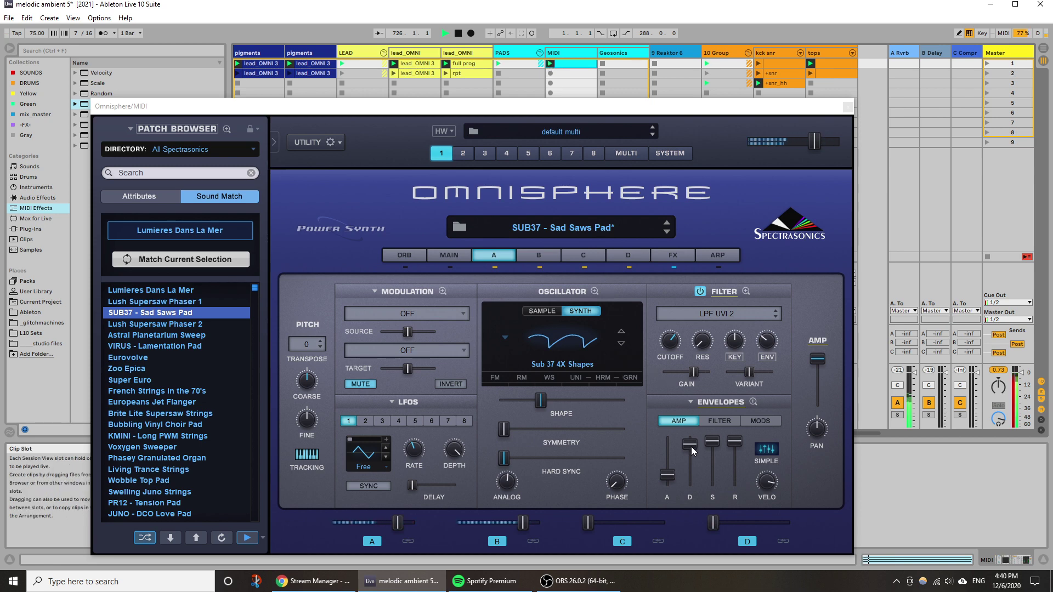
Lower the MIDI pad track's volume slightly and close its Omnisphere window.
left_click_drag(734, 107, 386, 156)
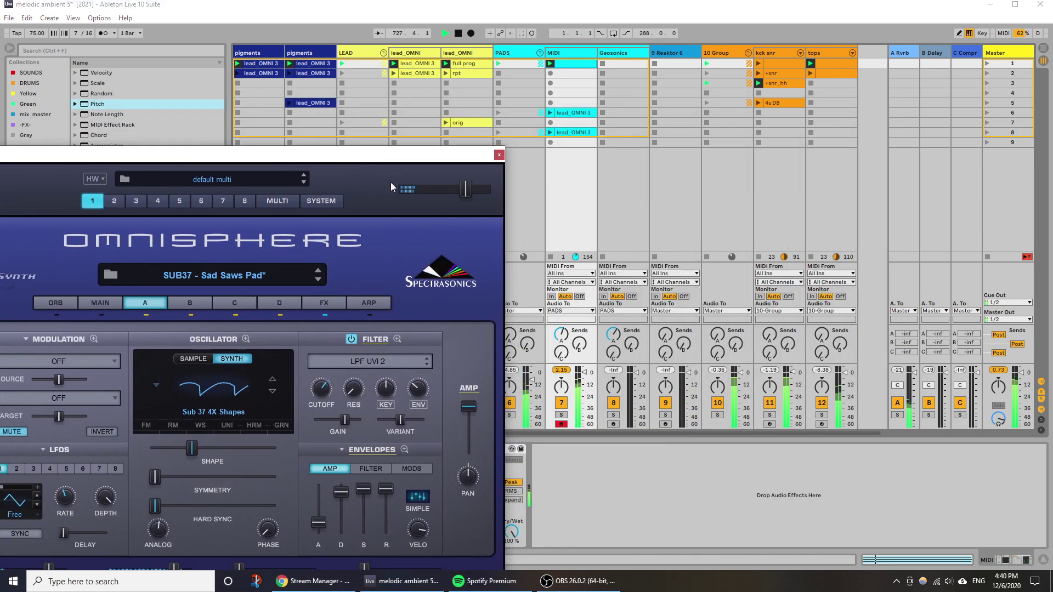
left_click_drag(585, 373, 584, 380)
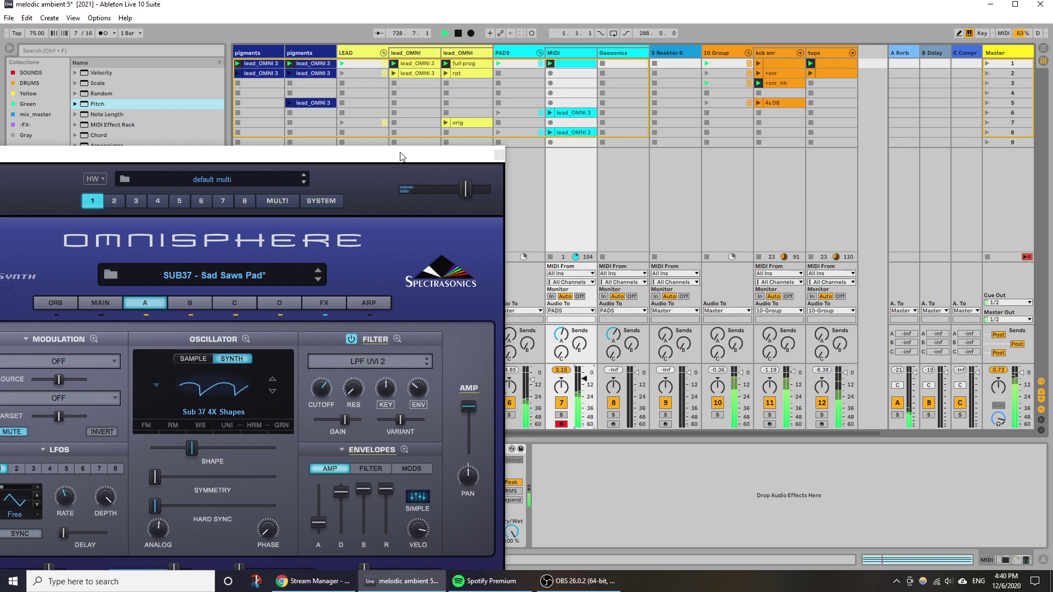
left_click_drag(401, 157, 598, 118)
left_click(663, 113)
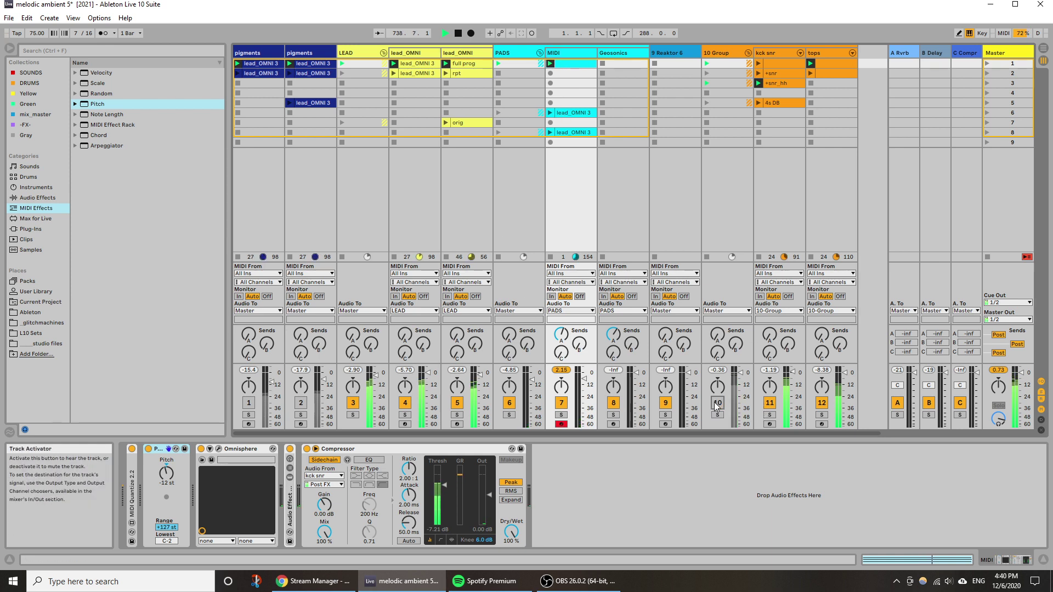
Open Omnisphere on the second lead_OMNI track and raise layer A's filter cutoff in the Tip Toes Down patch.
left_click(459, 205)
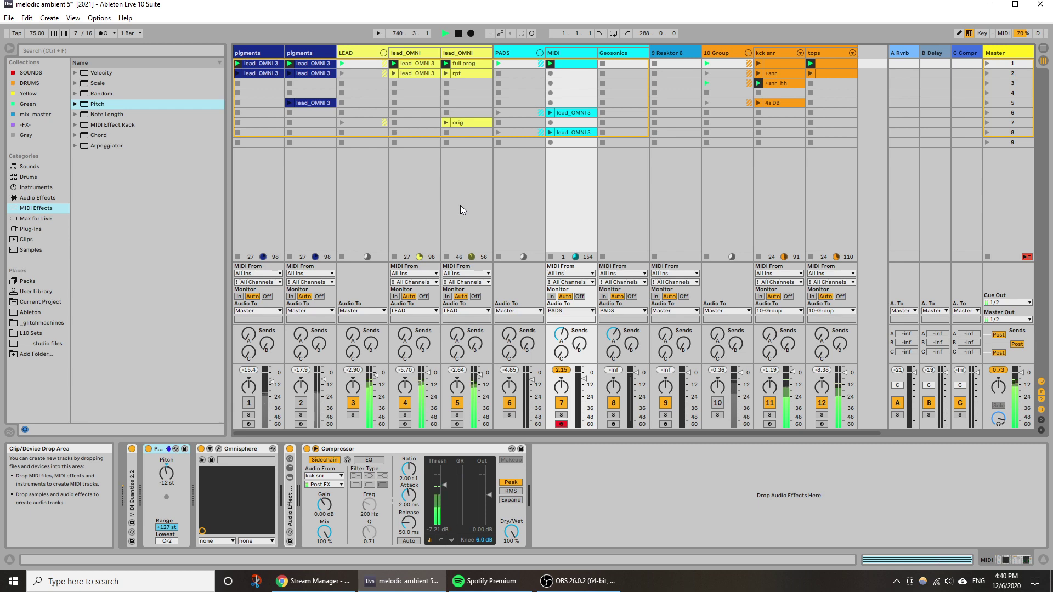
left_click(460, 458)
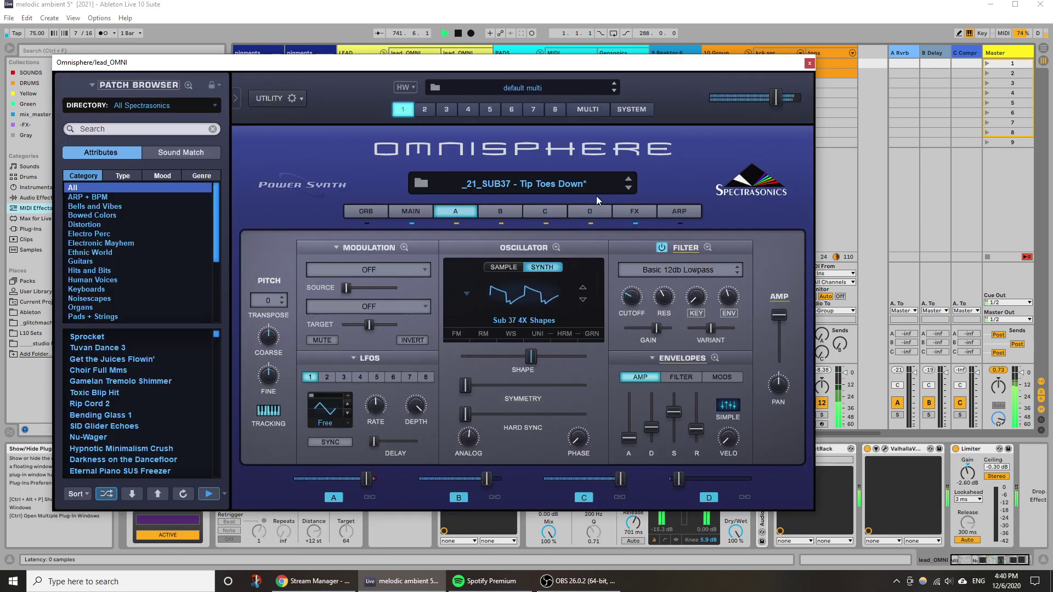
mouse_move(633, 291)
left_click_drag(633, 290, 639, 278)
left_click_drag(680, 65, 663, 175)
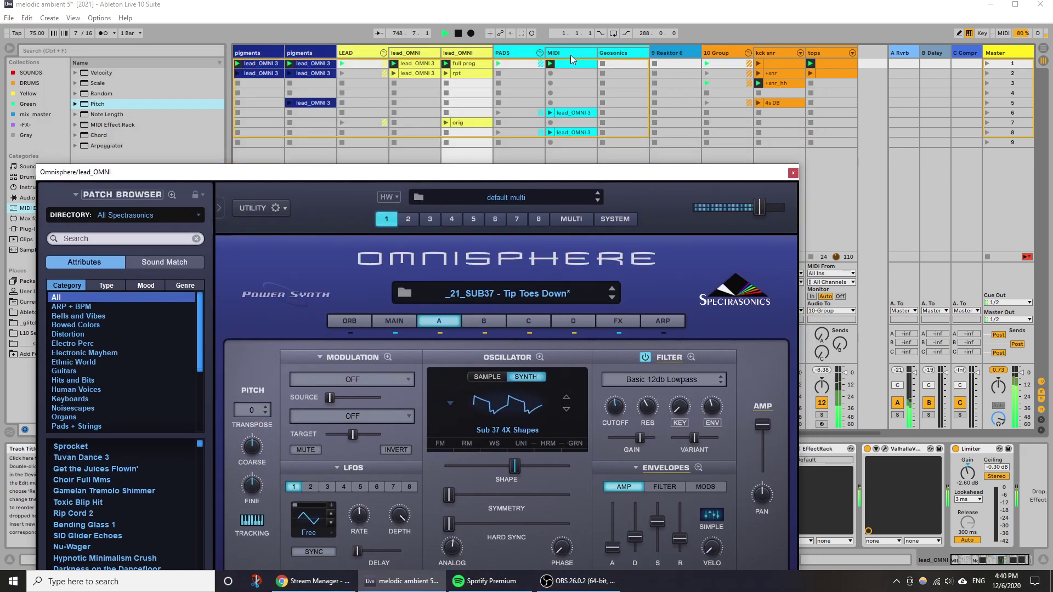
Move the MIDI track's first pad clip to the fourth slot with the pad stopped, and launch the first kck snr clip.
left_click(569, 94)
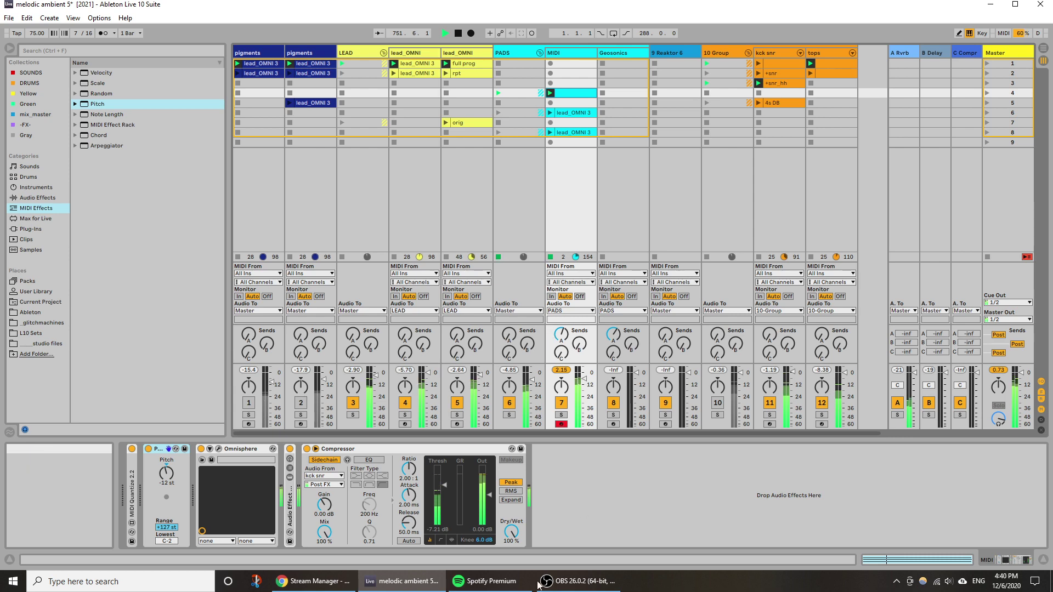
mouse_move(453, 588)
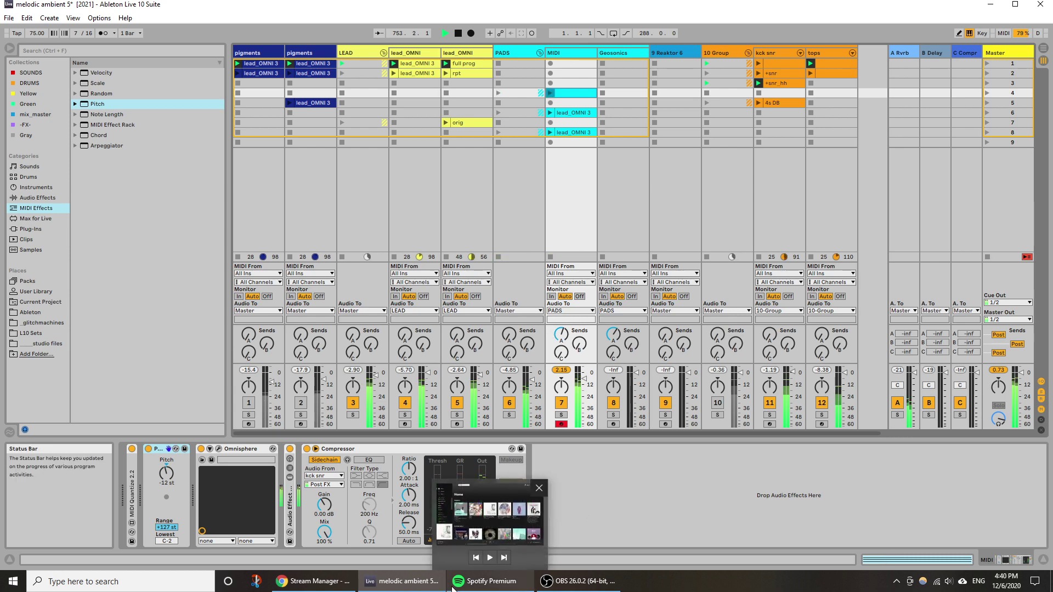
left_click(478, 195)
left_click_drag(746, 129, 674, 126)
left_click(758, 63)
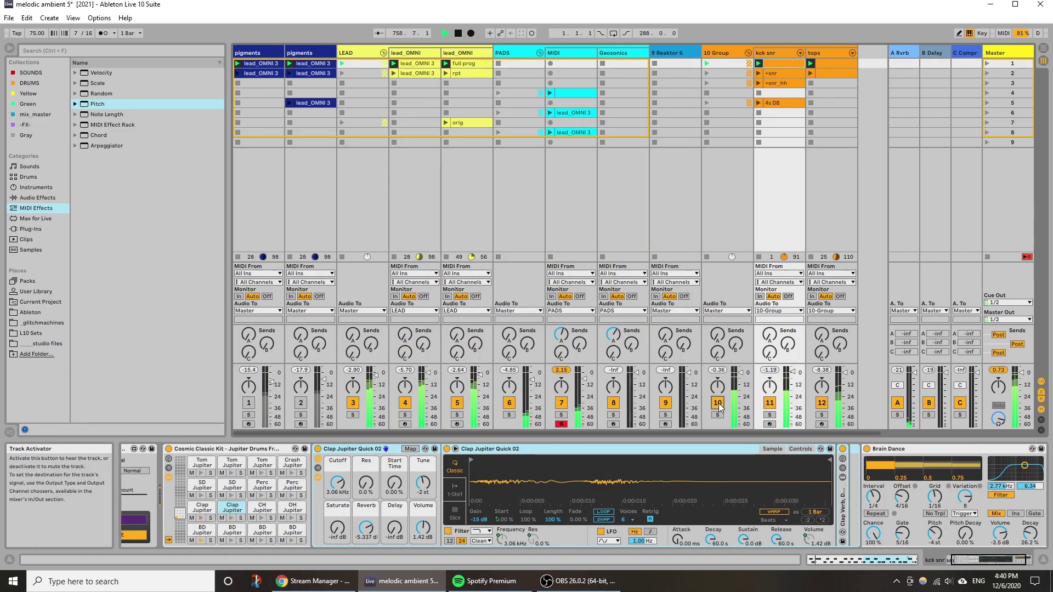
Lower layer A's filter cutoff in the second lead_OMNI track's Omnisphere.
left_click(450, 182)
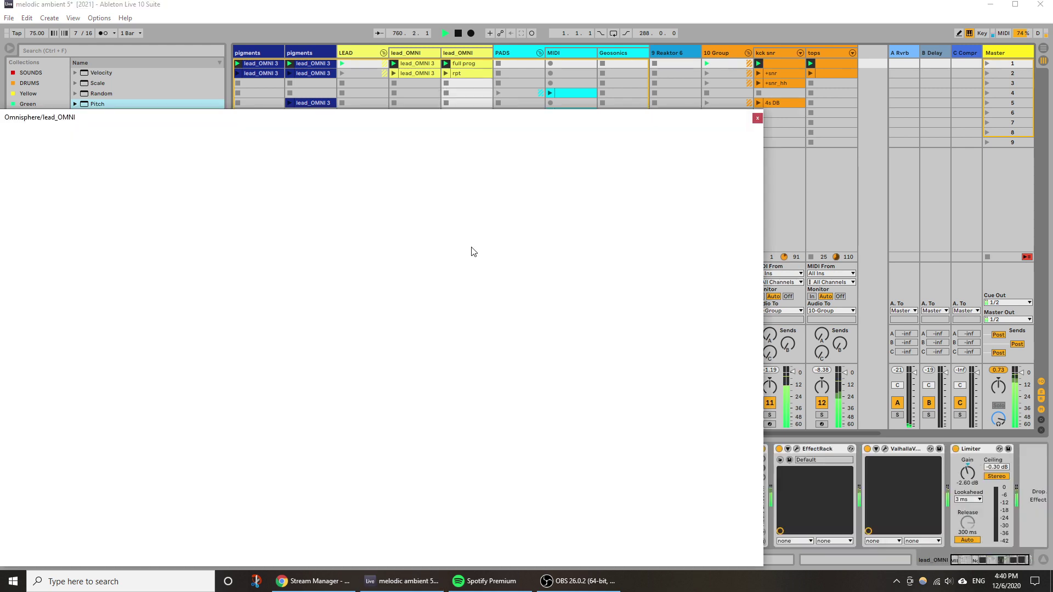
left_click_drag(579, 354, 572, 371)
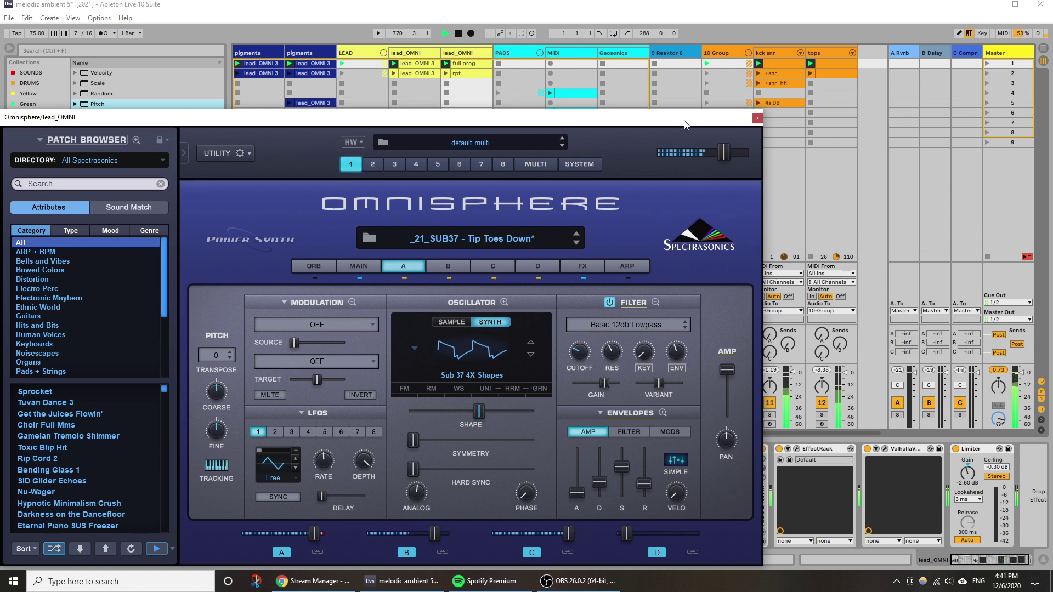
left_click_drag(684, 122, 632, 91)
Set the volume of the BD Jupiter Res 03 pad in the kck snr drum rack to 3.69 dB.
left_click(777, 226)
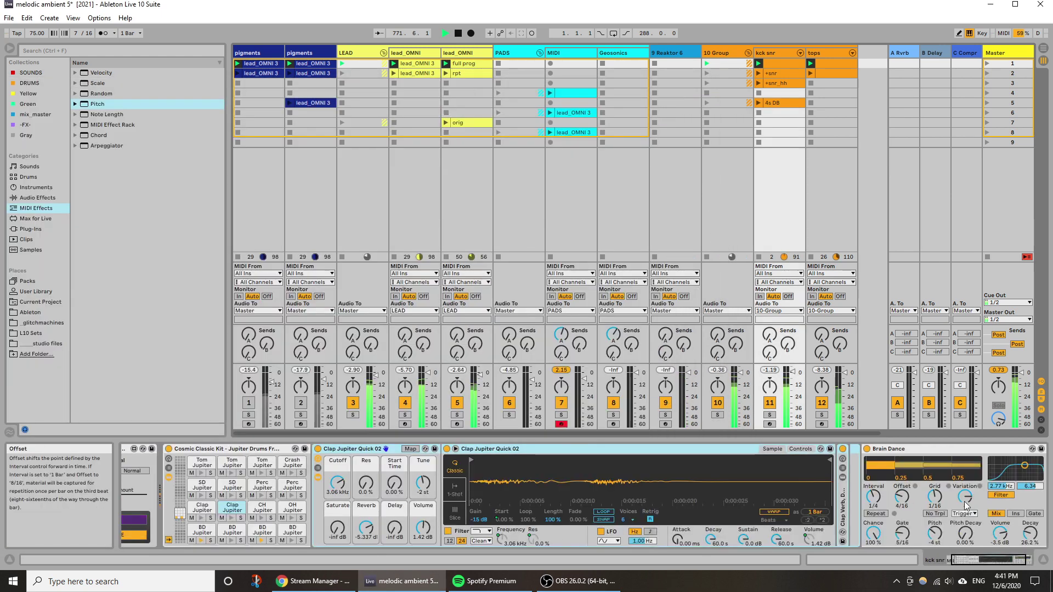
left_click(970, 560)
left_click(969, 561)
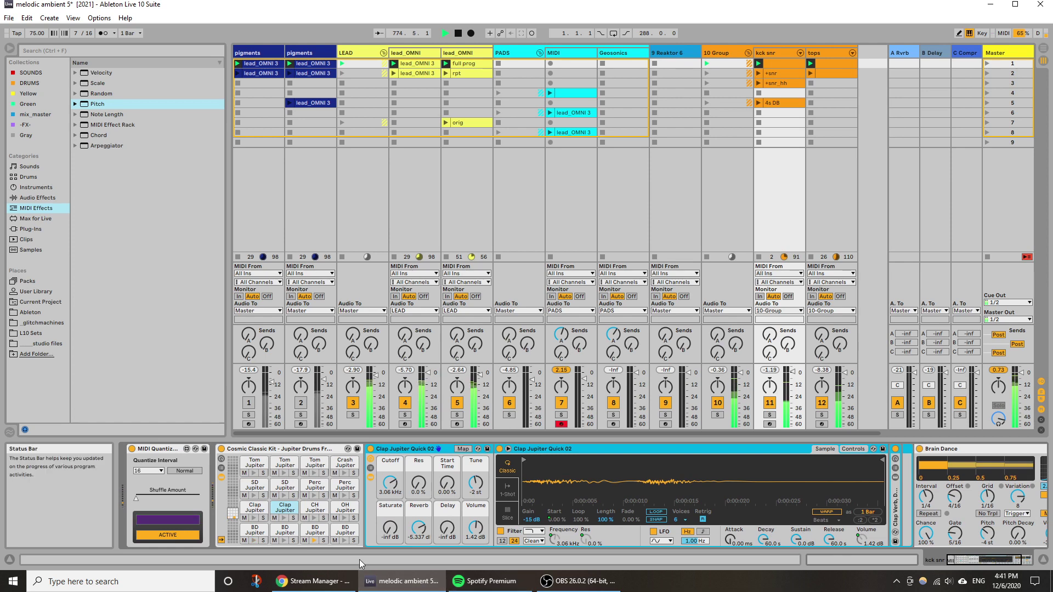
left_click(313, 535)
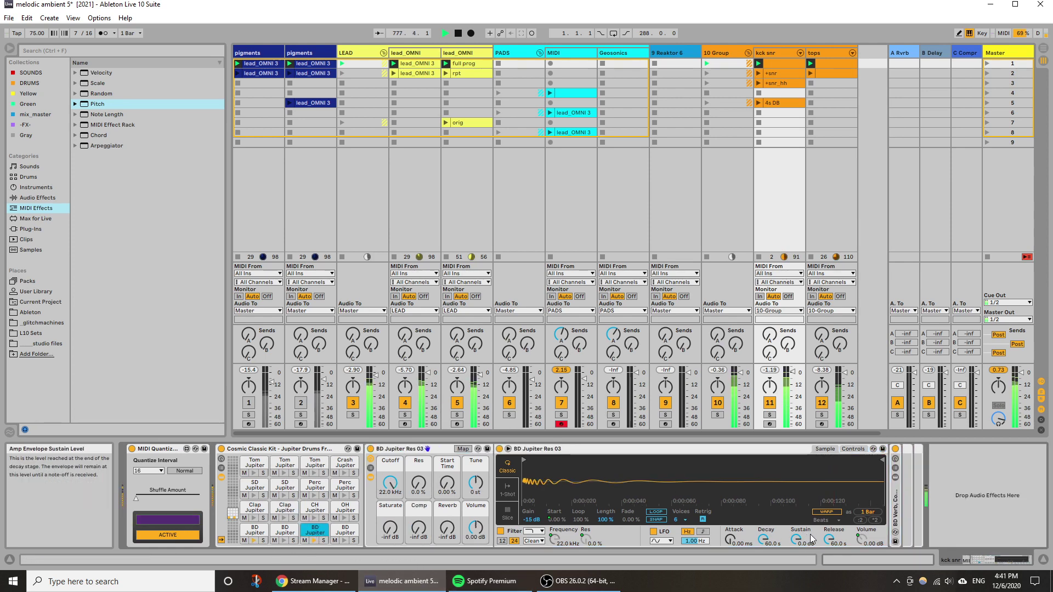
left_click_drag(475, 533, 475, 515)
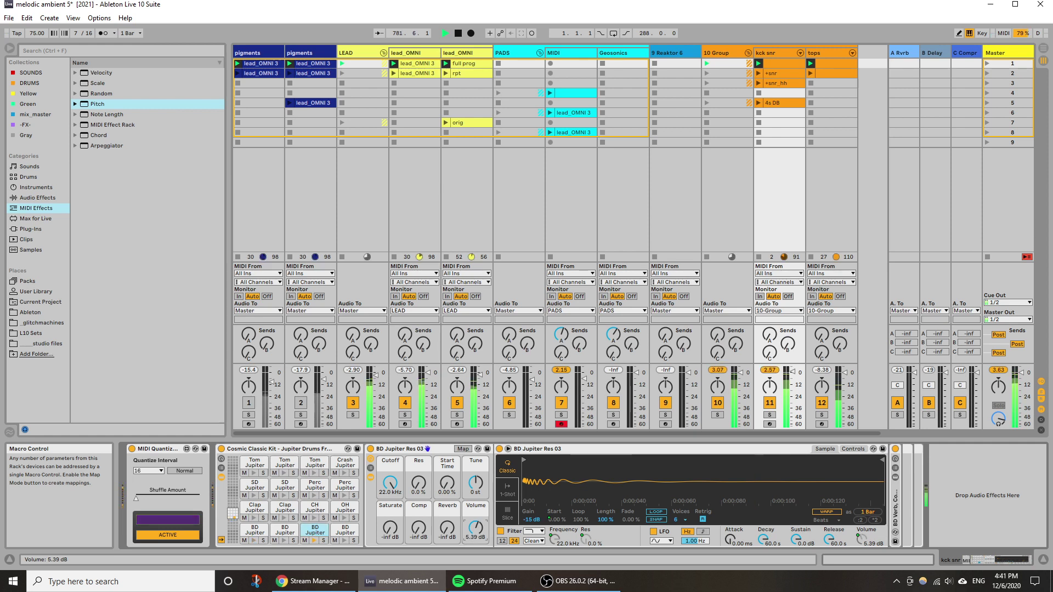
left_click_drag(475, 528, 475, 533)
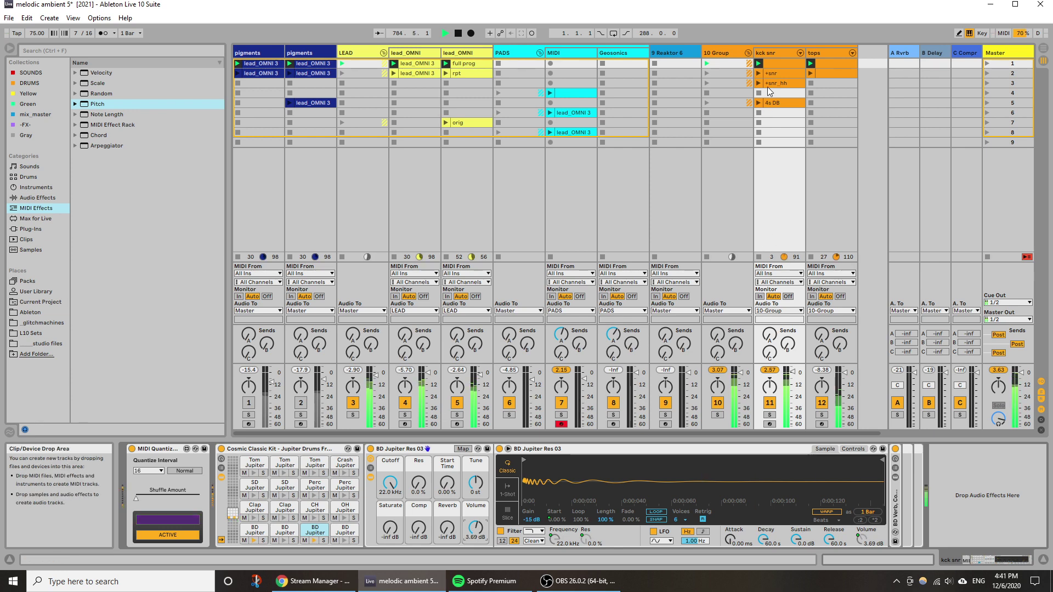
Open the first kck snr clip's notes, and launch the track's +snr clip followed by the +snr_hh clip.
left_click(773, 64)
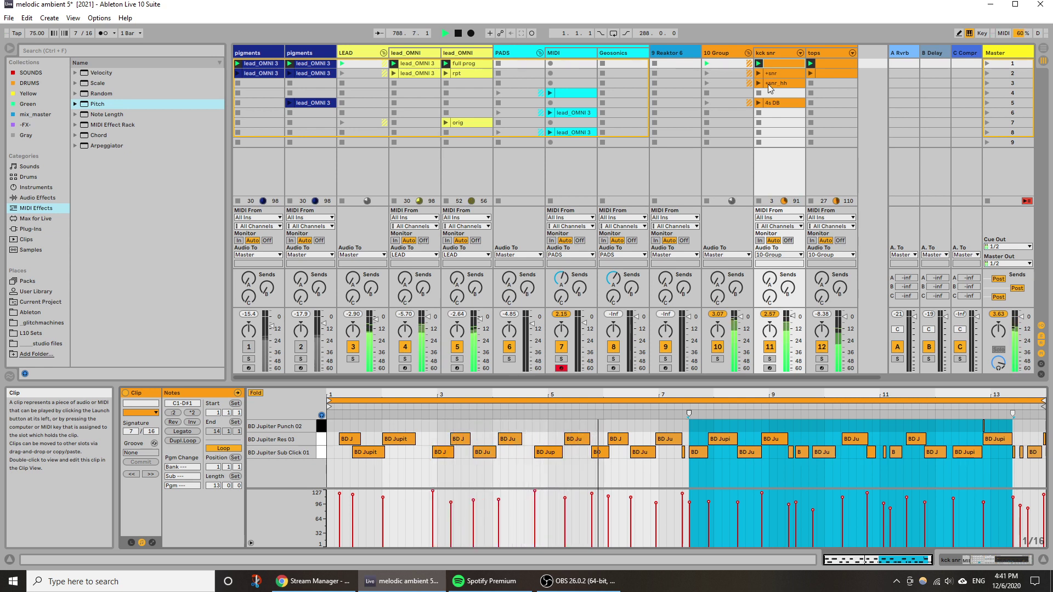
left_click(760, 73)
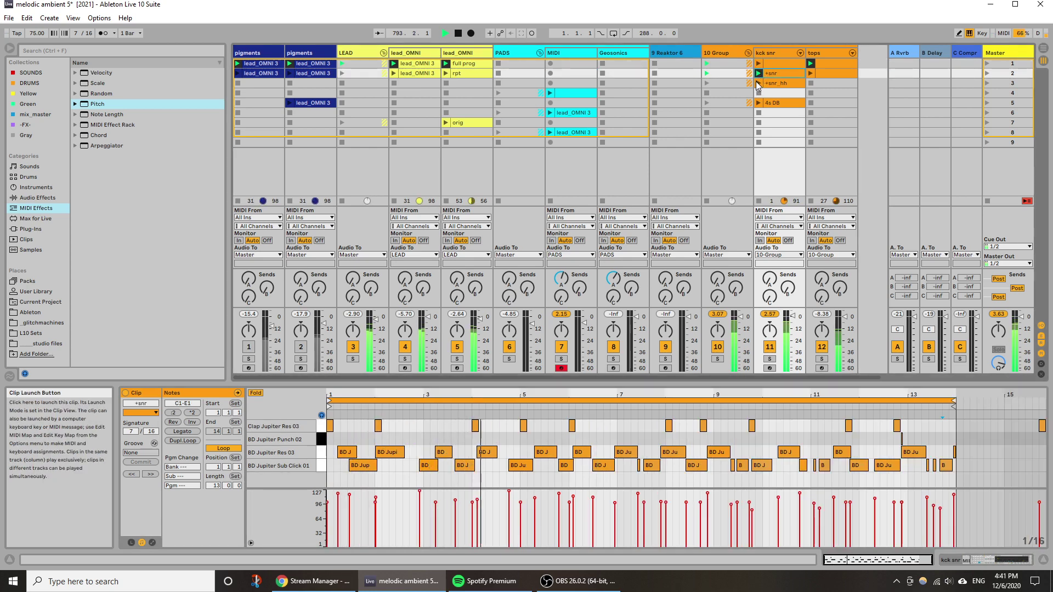
left_click(760, 84)
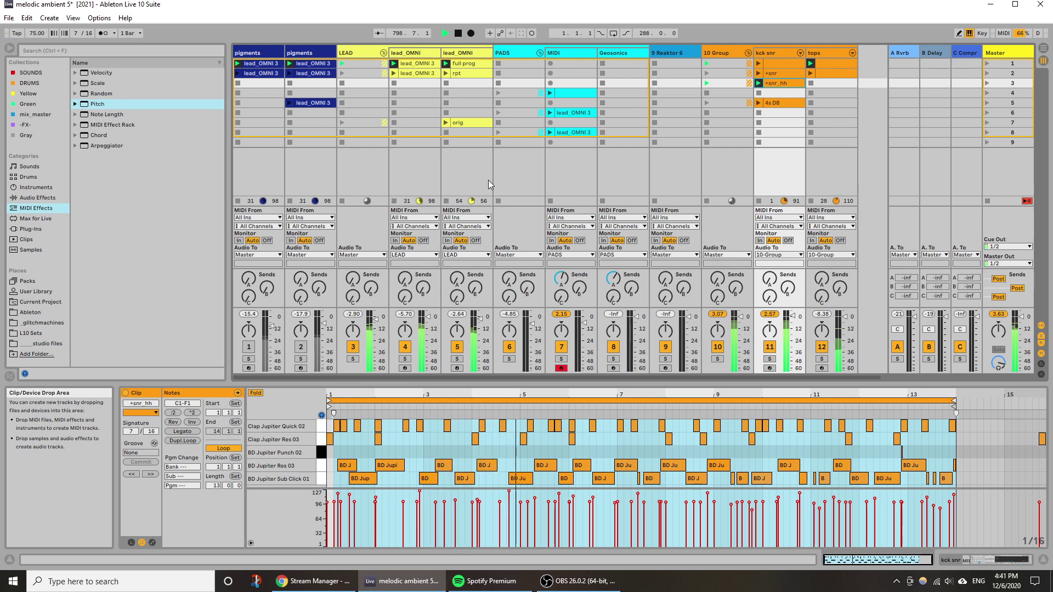
Save the Live set and adjust the volume of the first pigments track, leaving that track deactivated.
left_click(9, 18)
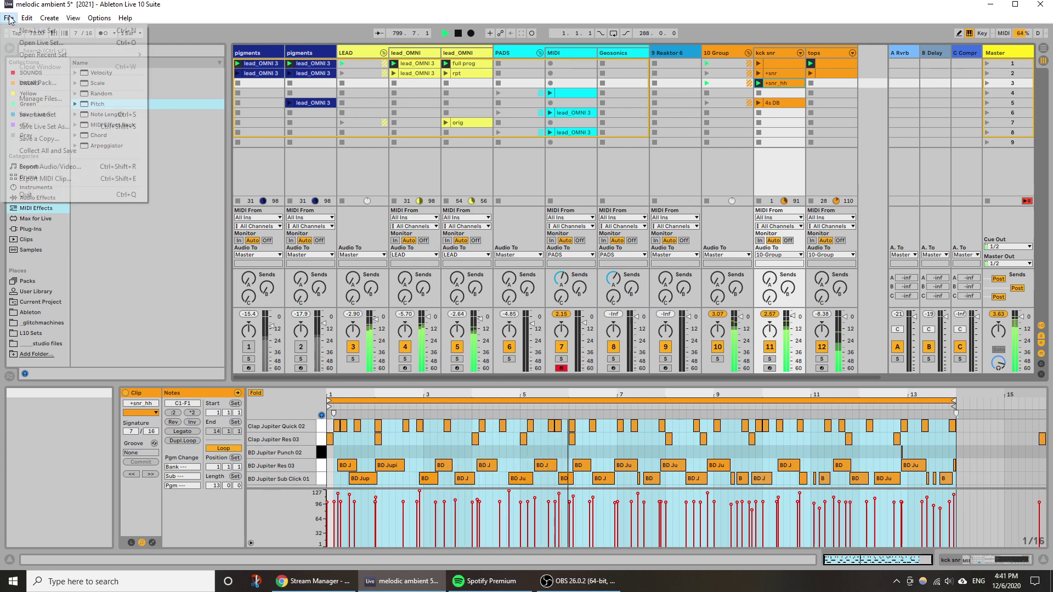
left_click(37, 114)
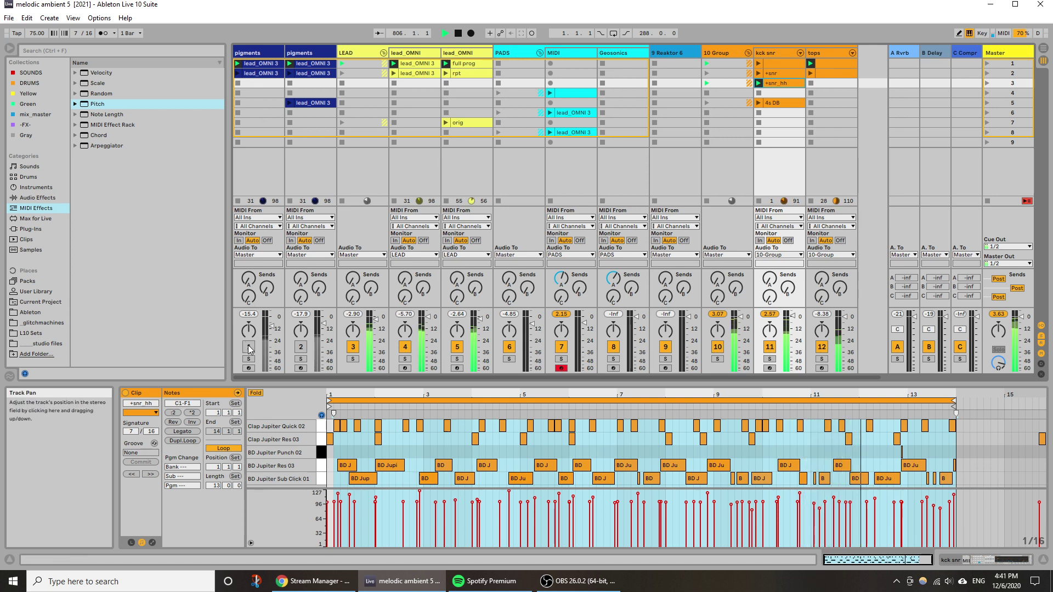
left_click_drag(272, 327, 272, 334)
key("F1")
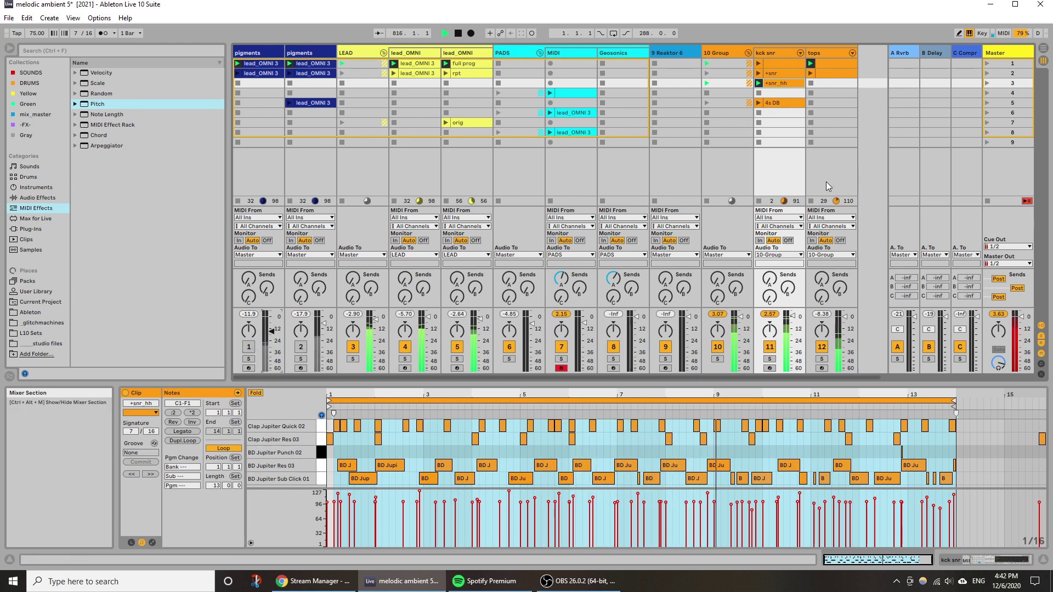
Launch the rpt clip on the second lead_OMNI track and close the lead's Omnisphere window.
left_click(455, 75)
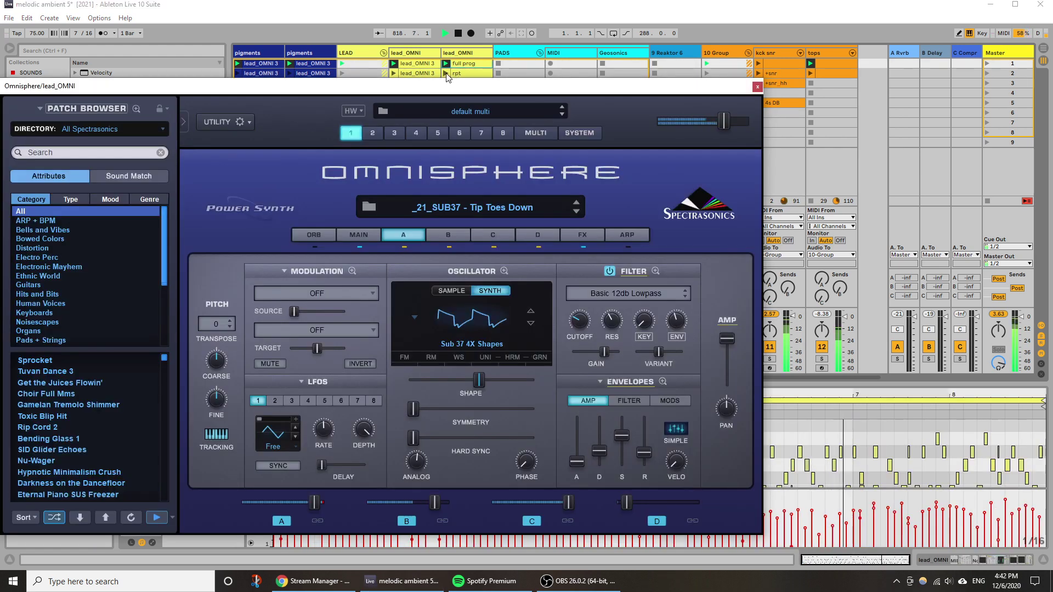
left_click(446, 73)
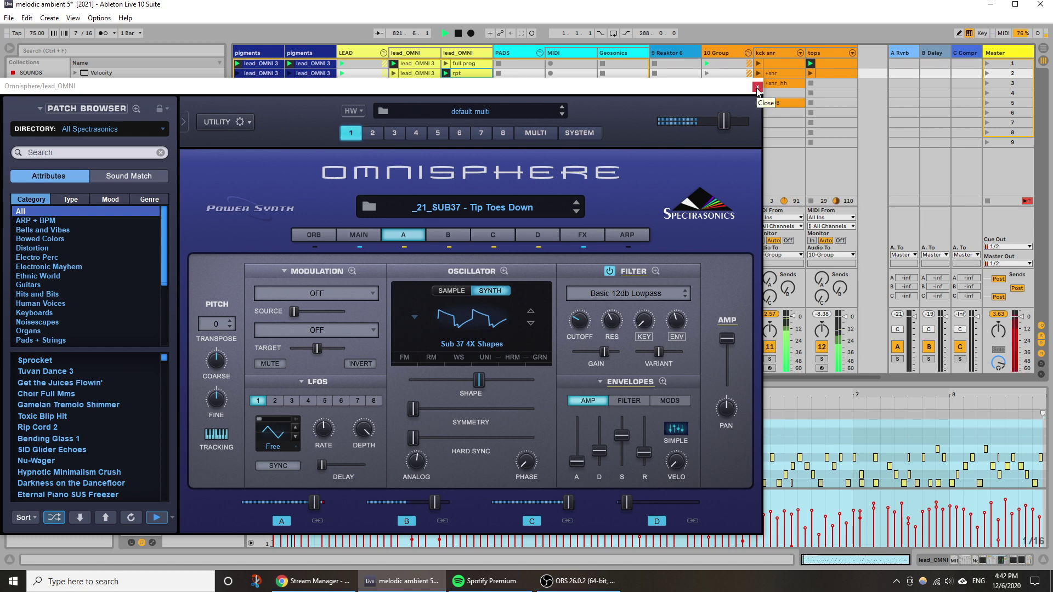
left_click(757, 88)
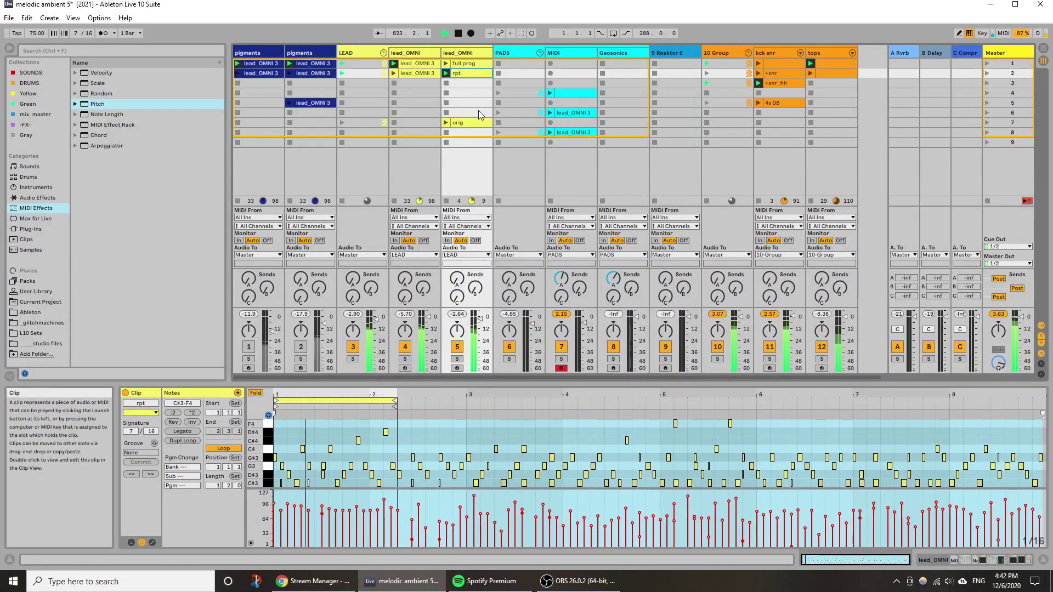
Open the Omnisphere window of the second lead_OMNI track and adjust the filter cutoff of layer A.
left_click(459, 156)
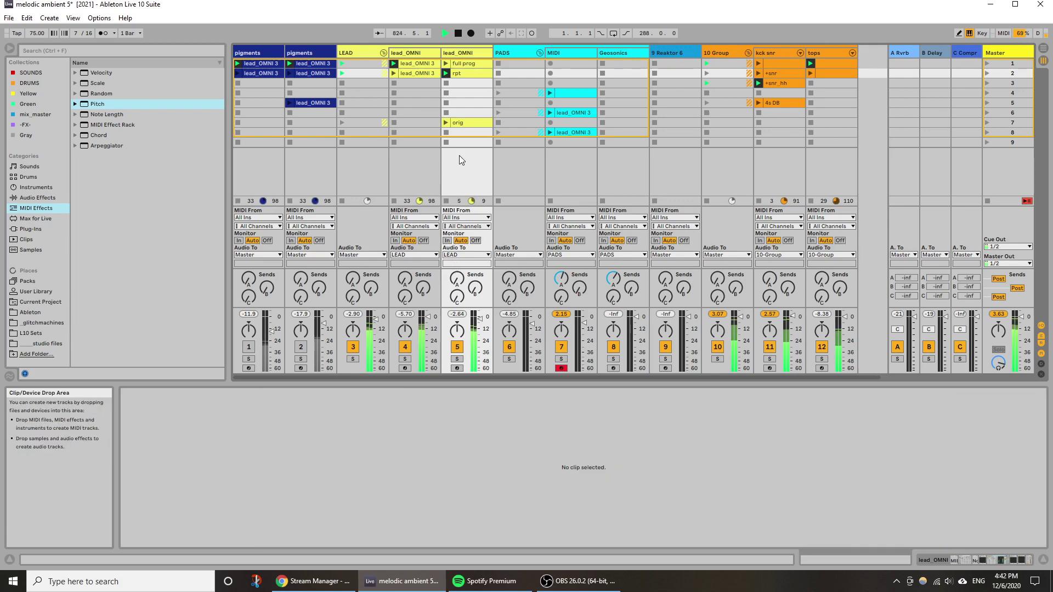
left_click(481, 138)
left_click(460, 449)
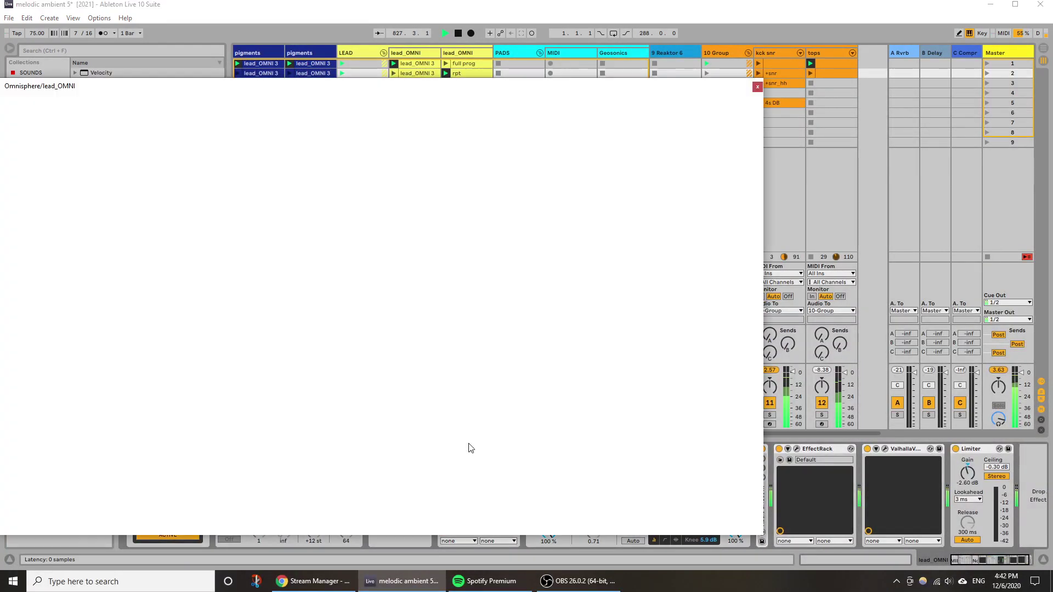
left_click_drag(582, 324, 587, 305)
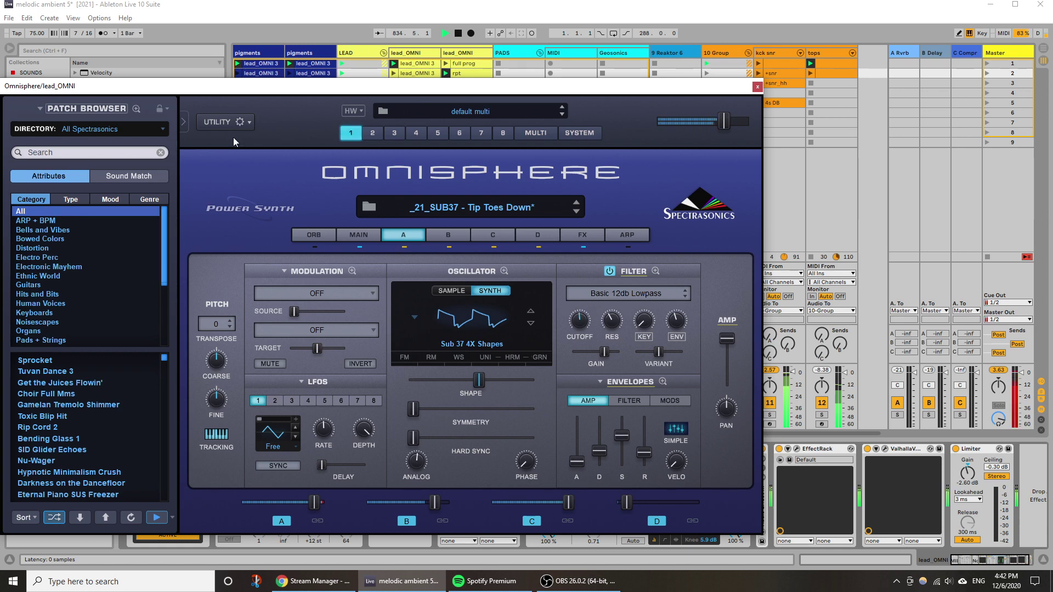
Set the Omnisphere window magnification to 1x and move the window toward the middle of the screen.
left_click(233, 122)
mouse_move(235, 130)
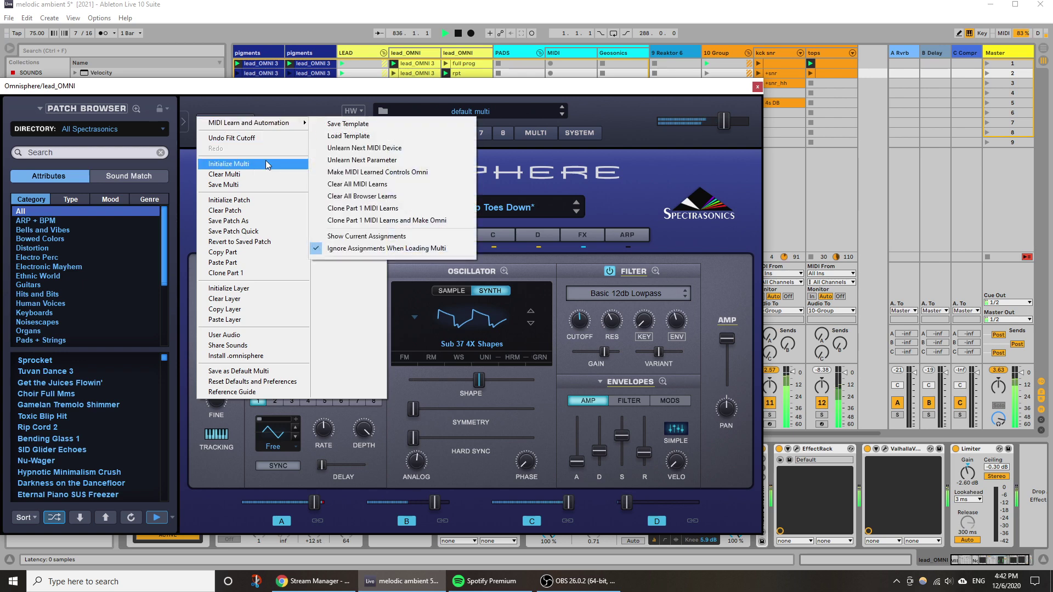
mouse_move(345, 137)
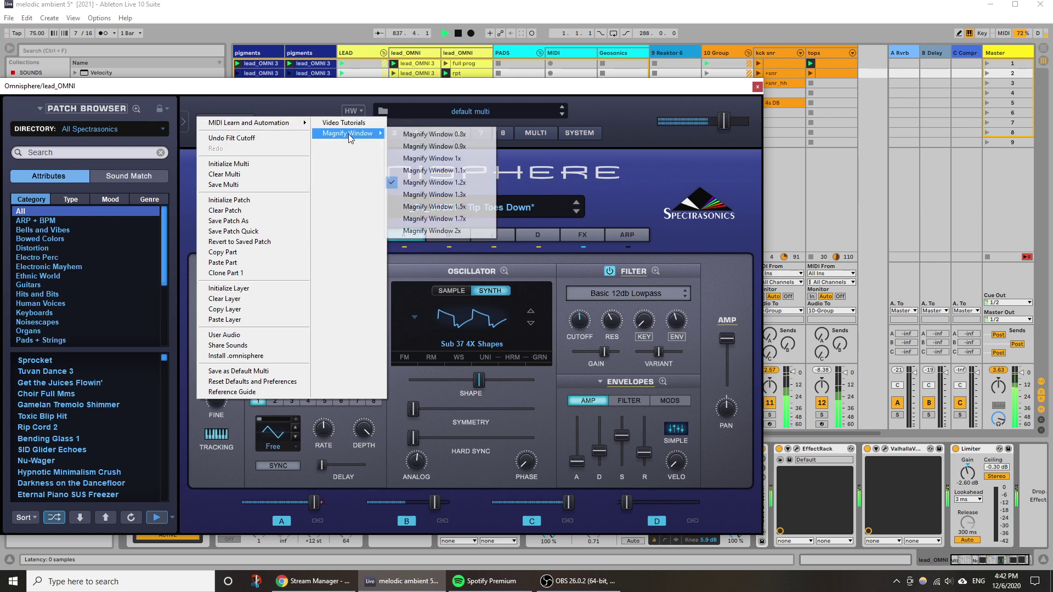
left_click(423, 159)
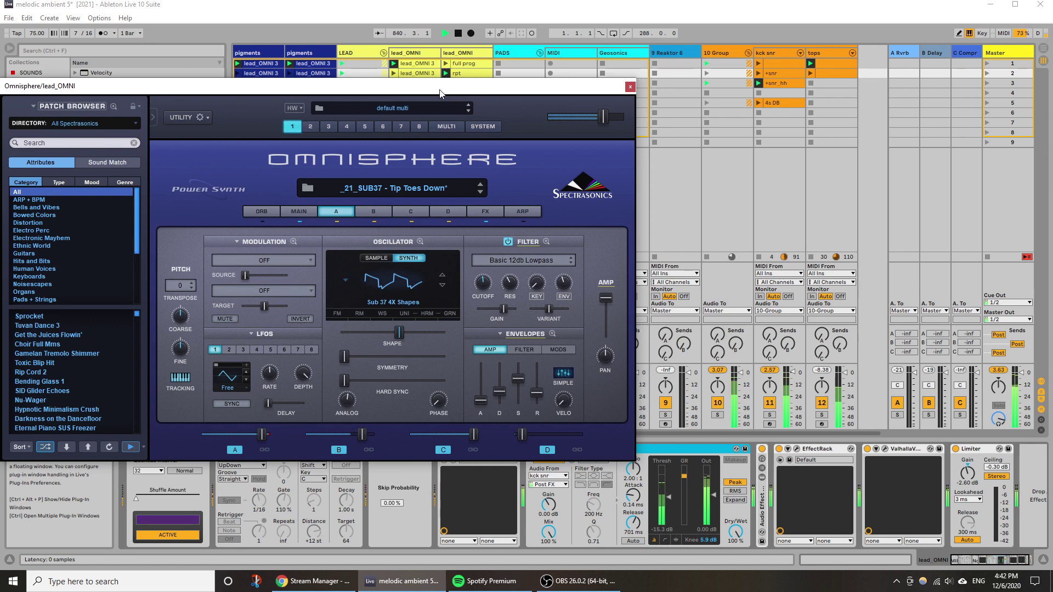
left_click_drag(449, 97, 603, 127)
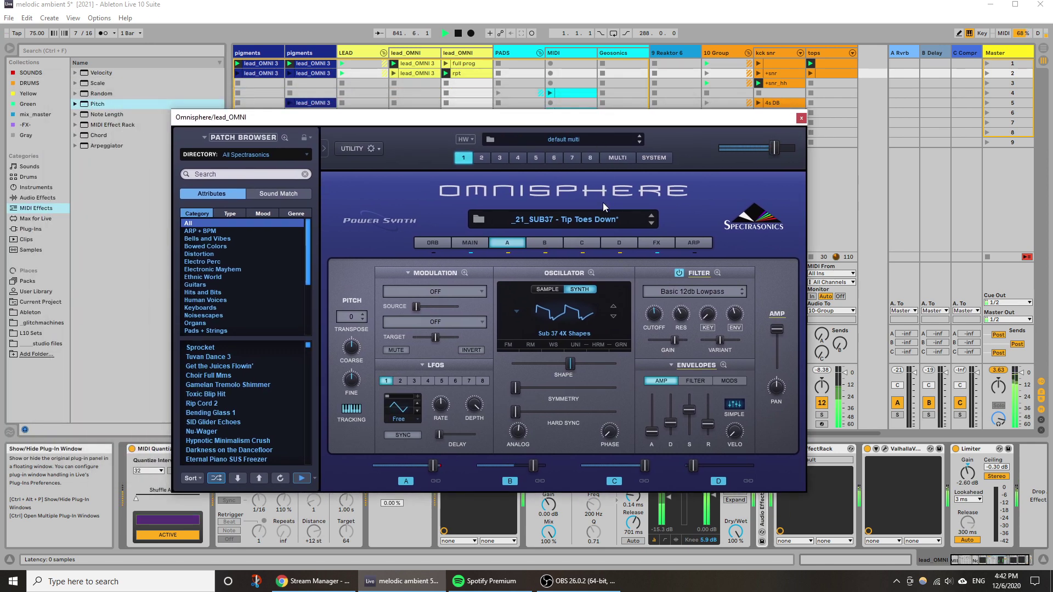
Lower the filter cutoff of layer A in the lead's Omnisphere and deactivate the drum group track 10 Group.
left_click_drag(656, 319, 652, 331)
left_click_drag(688, 126, 629, 93)
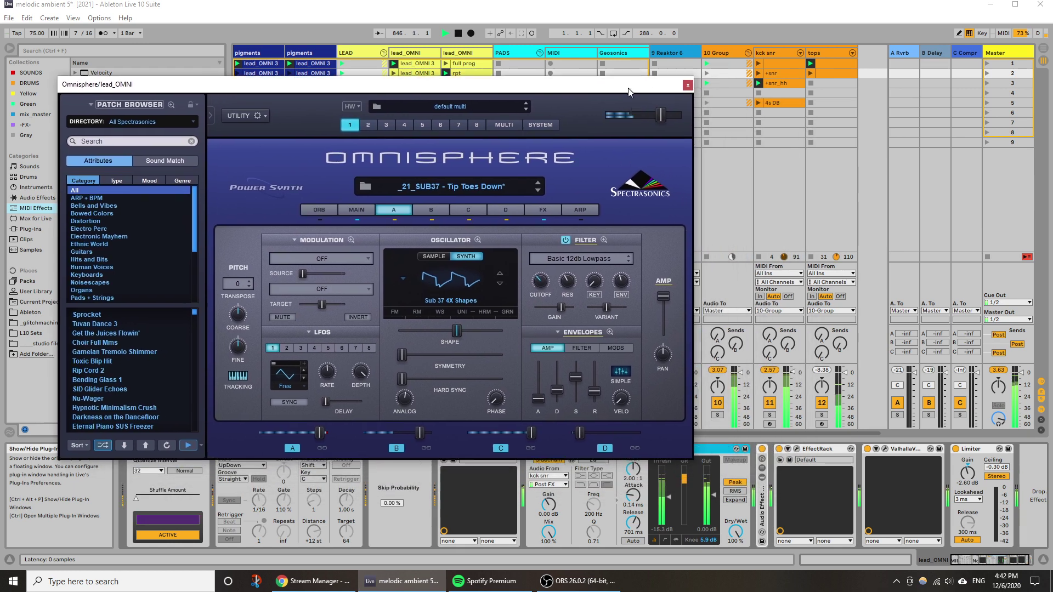
left_click(719, 404)
left_click_drag(537, 85, 630, 89)
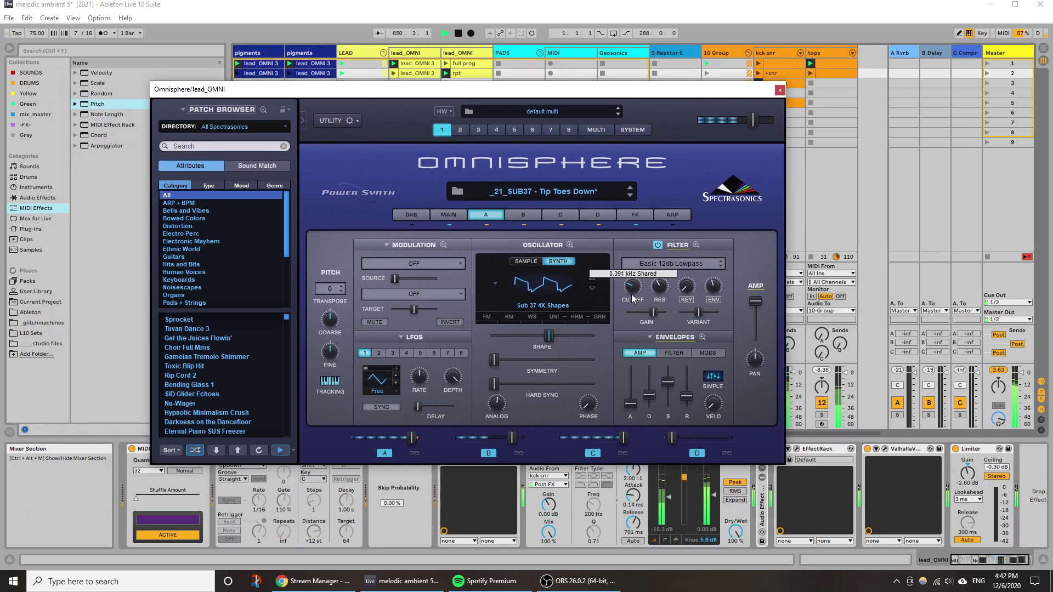
Sweep layer A's filter cutoff, ending at about 0.57 kHz, and launch the full prog clip on the second lead_OMNI track.
left_click_drag(631, 295, 626, 295)
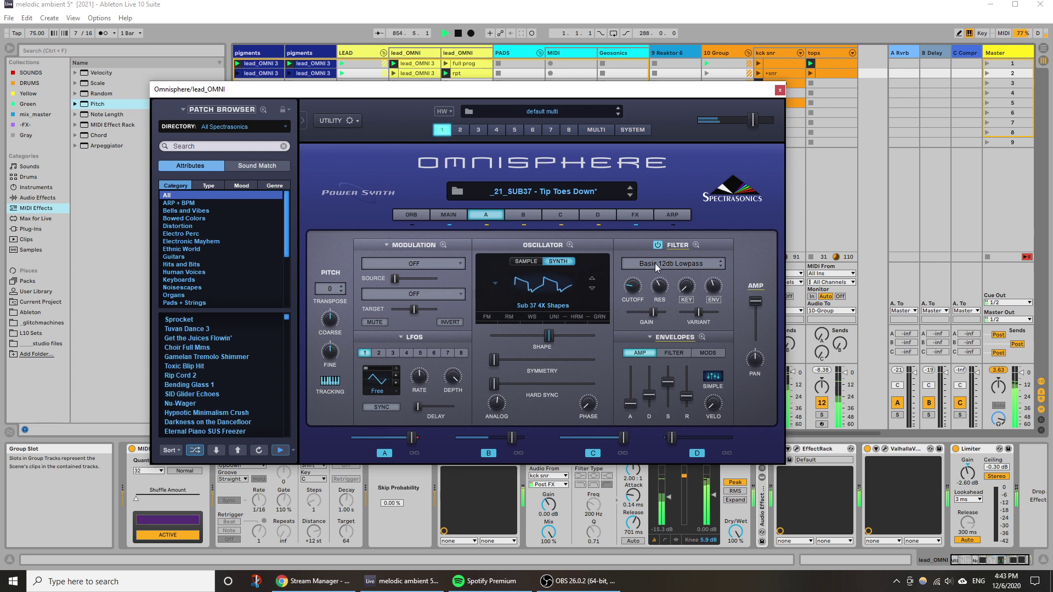
mouse_move(657, 296)
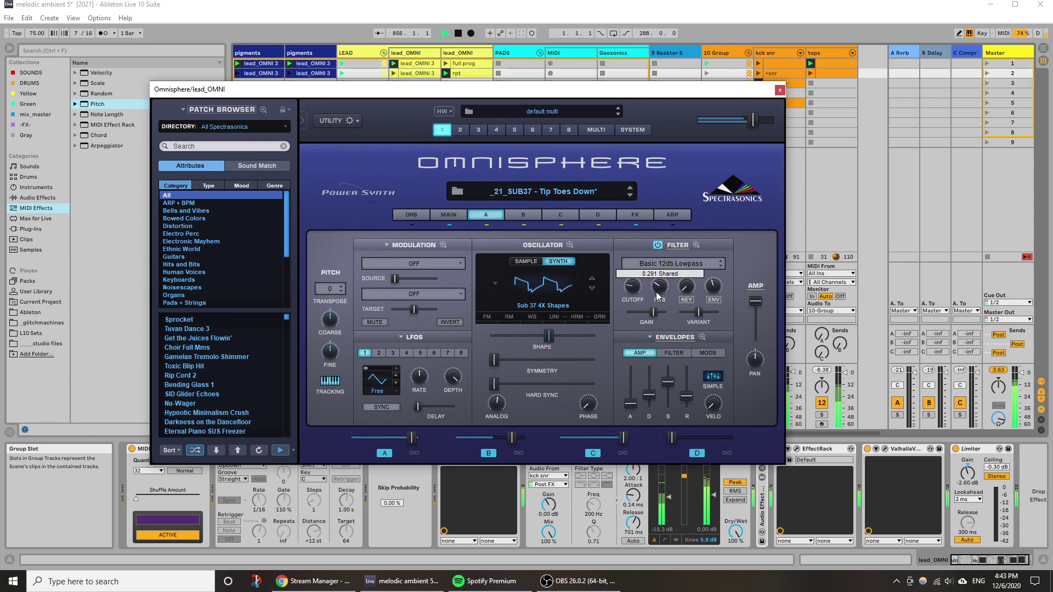
left_click_drag(636, 292, 636, 289)
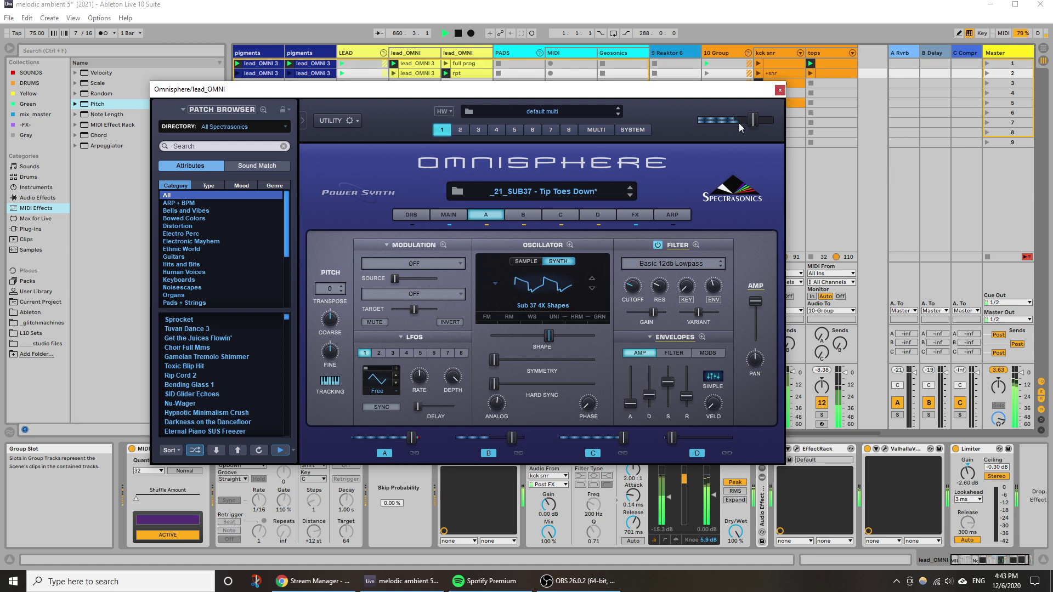
left_click(445, 64)
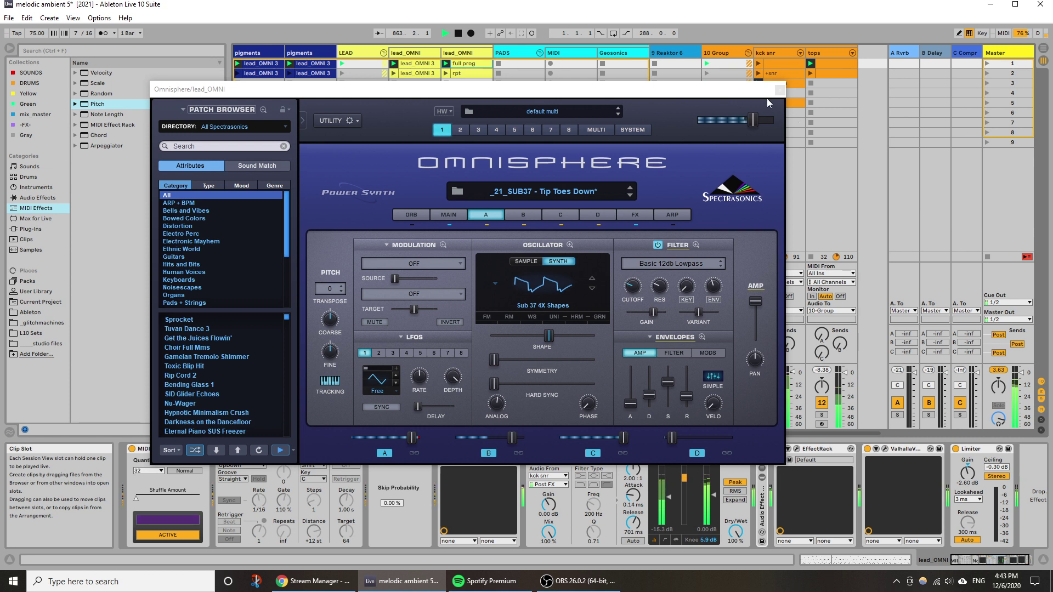
Bring layer A's filter cutoff down to about 0.372 kHz and close the lead's Omnisphere window.
left_click(633, 286)
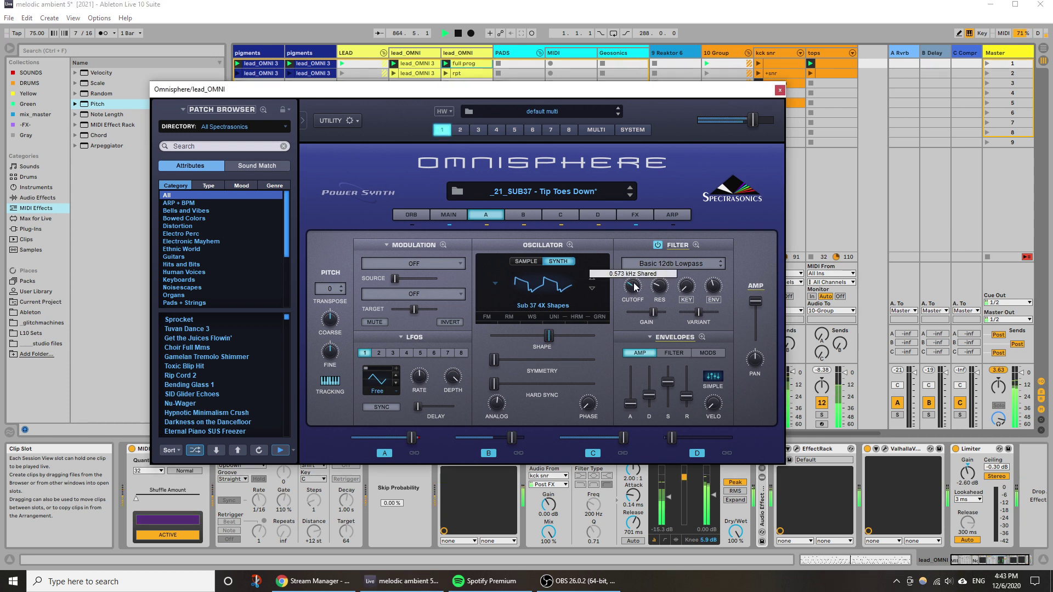
left_click_drag(633, 284, 633, 282)
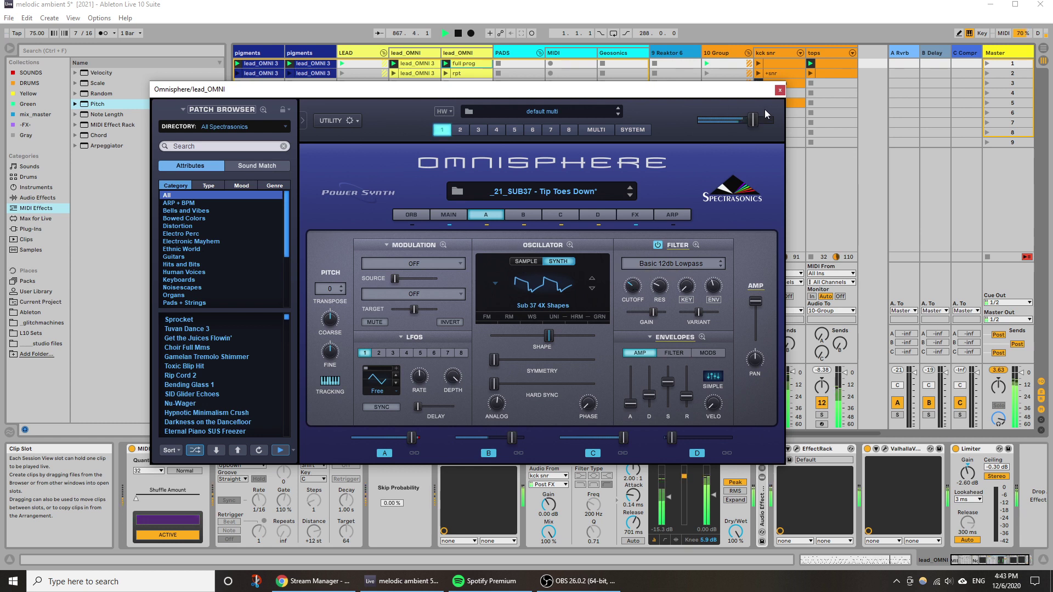
left_click_drag(630, 284, 627, 289)
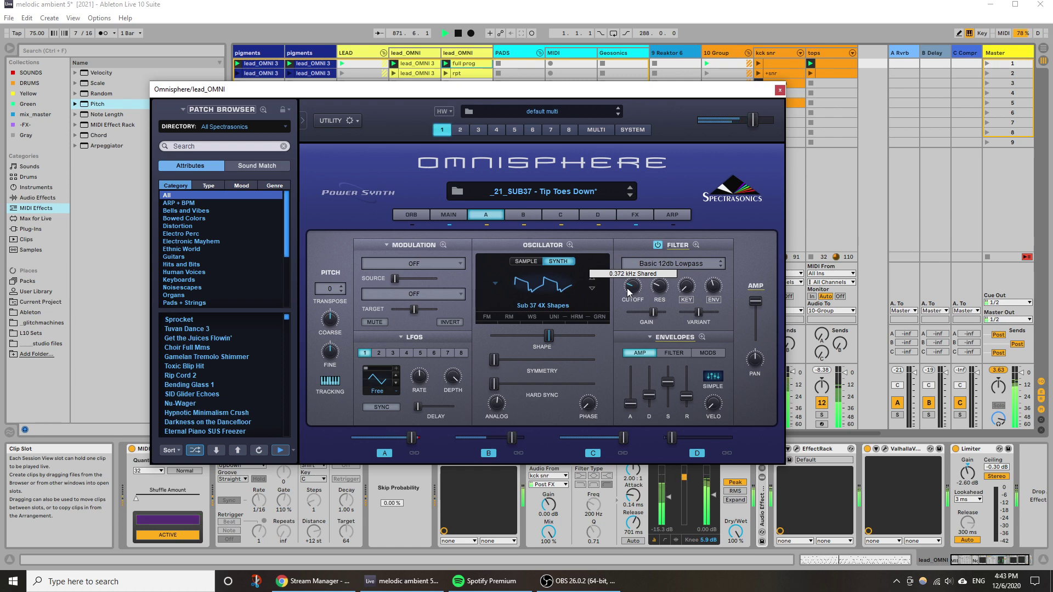
left_click(779, 90)
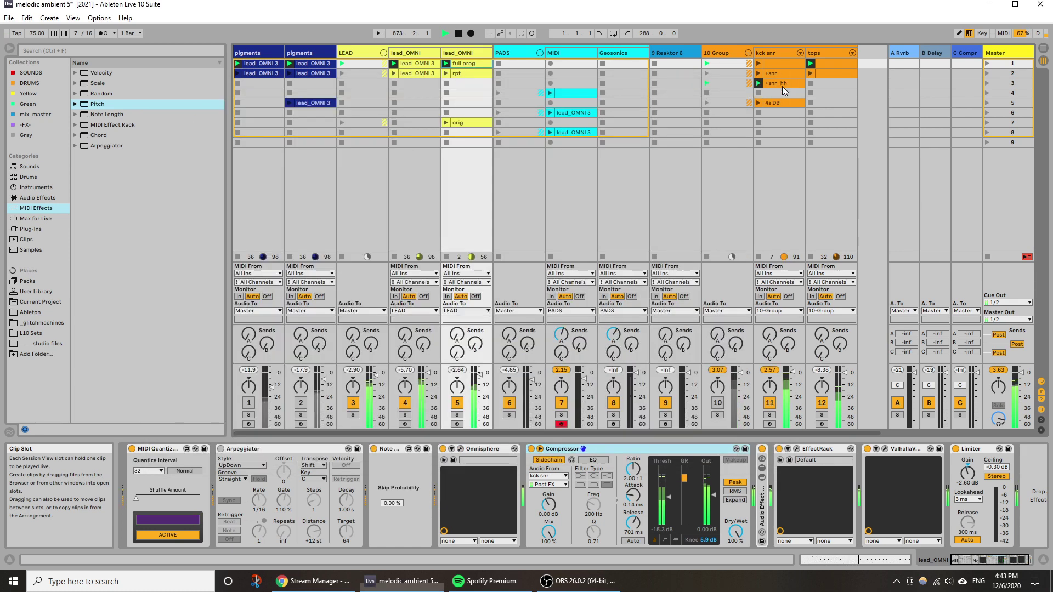
Copy the second lead_OMNI track and paste the copy directly after it.
right_click(471, 54)
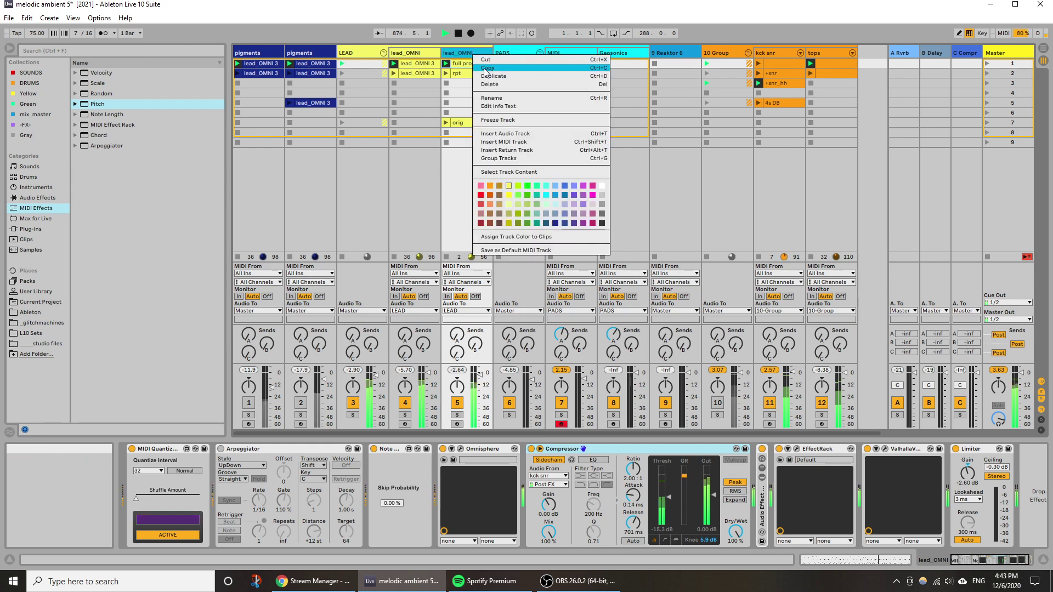
left_click(486, 68)
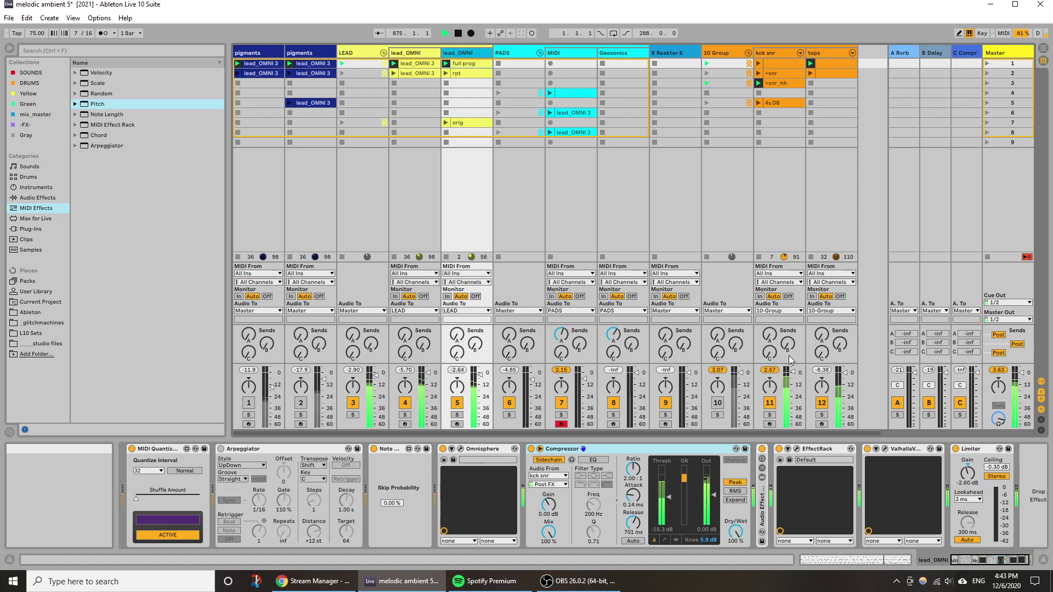
key("ctrl+v")
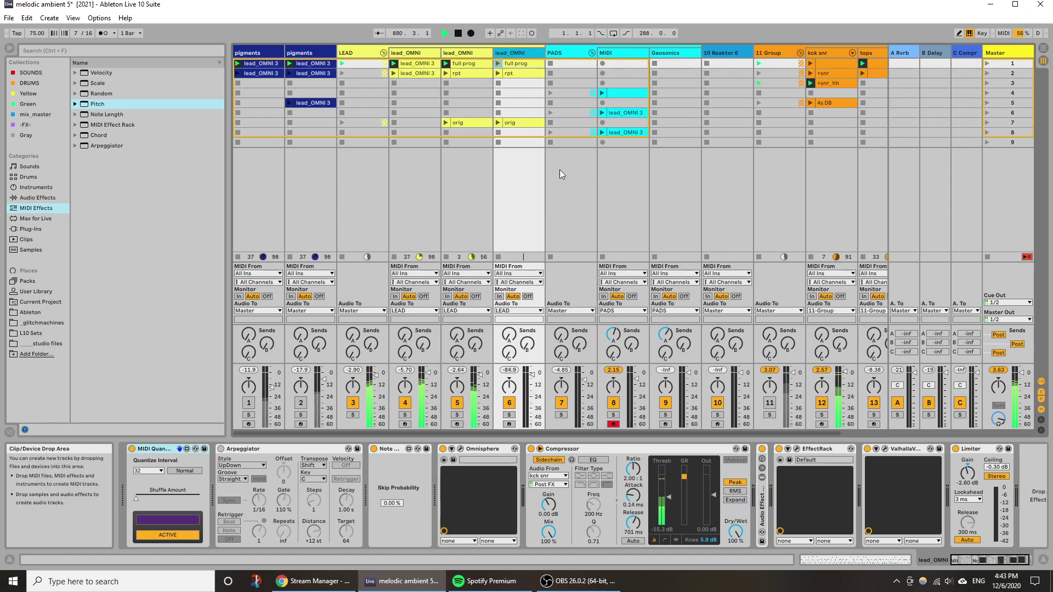
Delete the full prog, rpt and orig clips from the copied lead_OMNI track.
left_click_drag(517, 64, 518, 117)
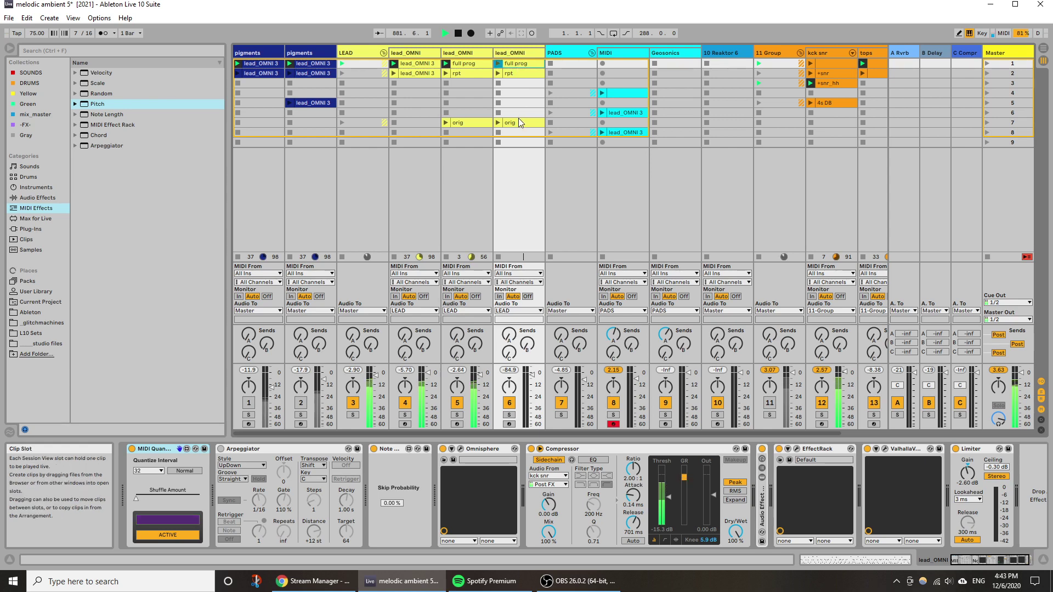
key("Delete")
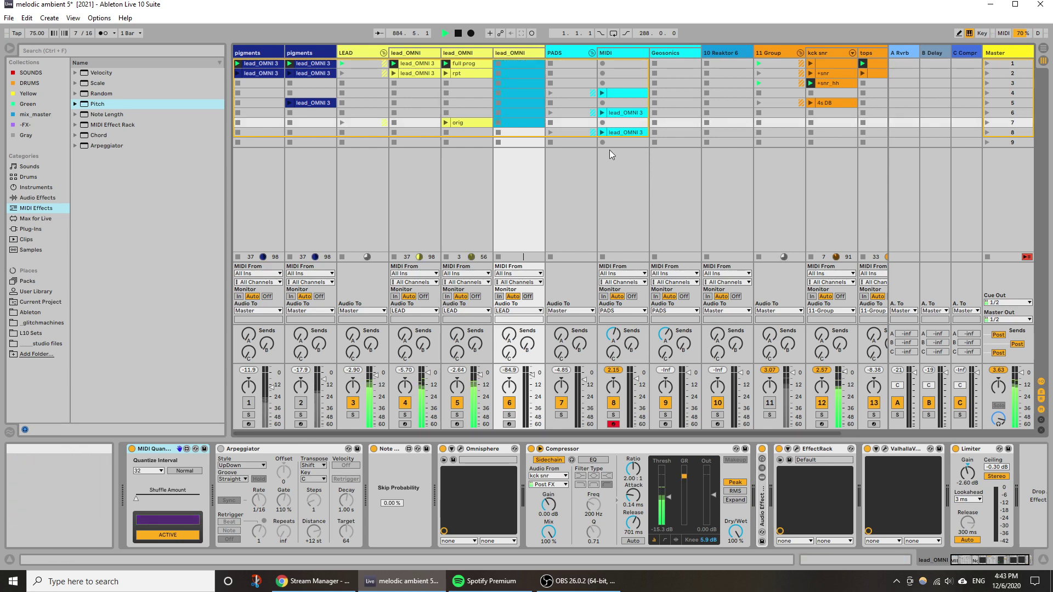
left_click(517, 198)
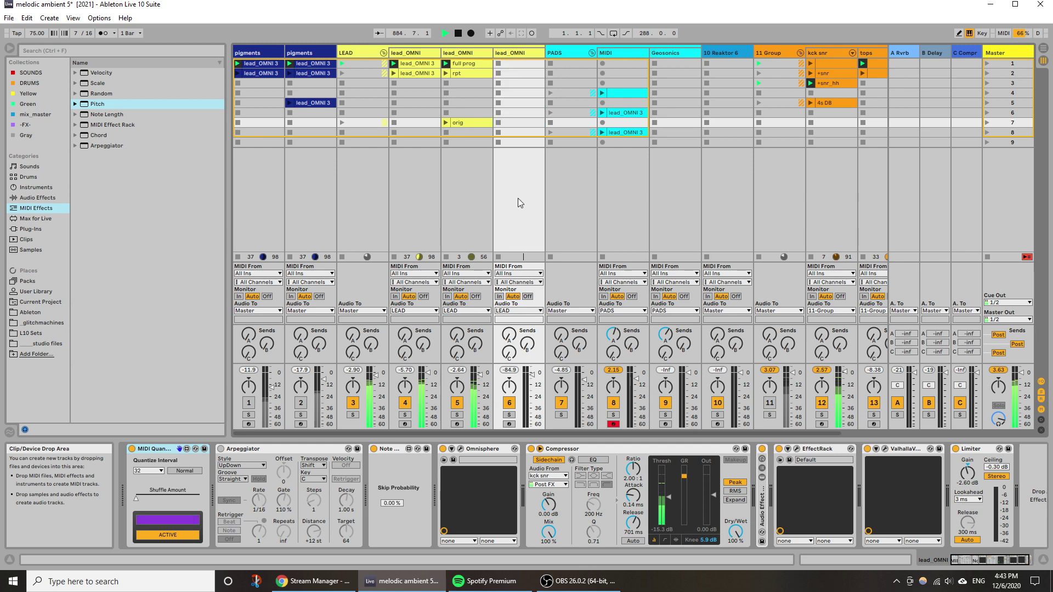
Set the MIDI quantize interval on the copied lead_OMNI track to 16 and remove its Arpeggiator.
left_click(148, 470)
left_click(146, 463)
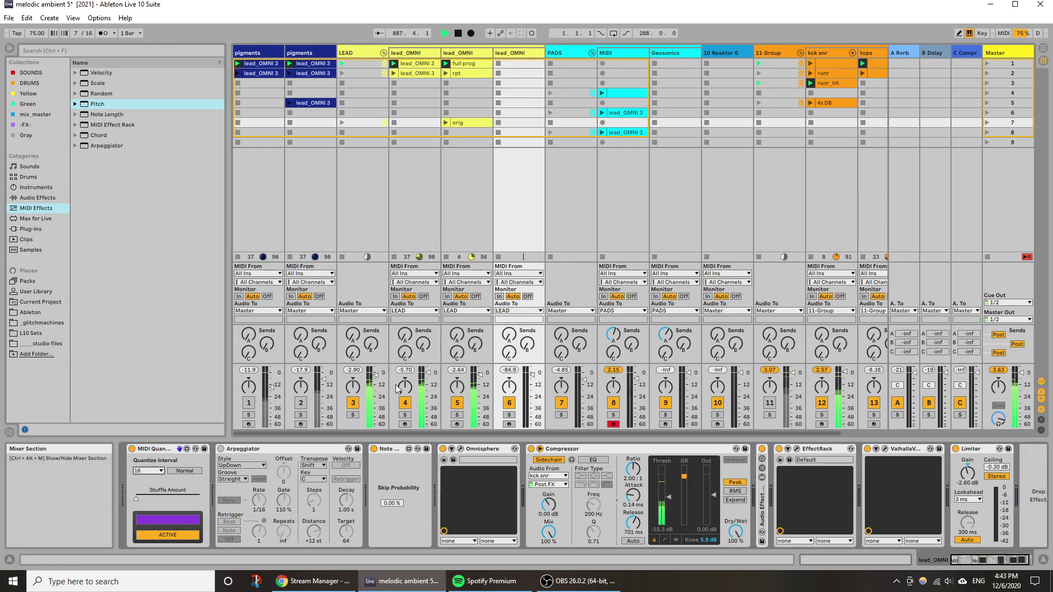
right_click(288, 448)
left_click(327, 388)
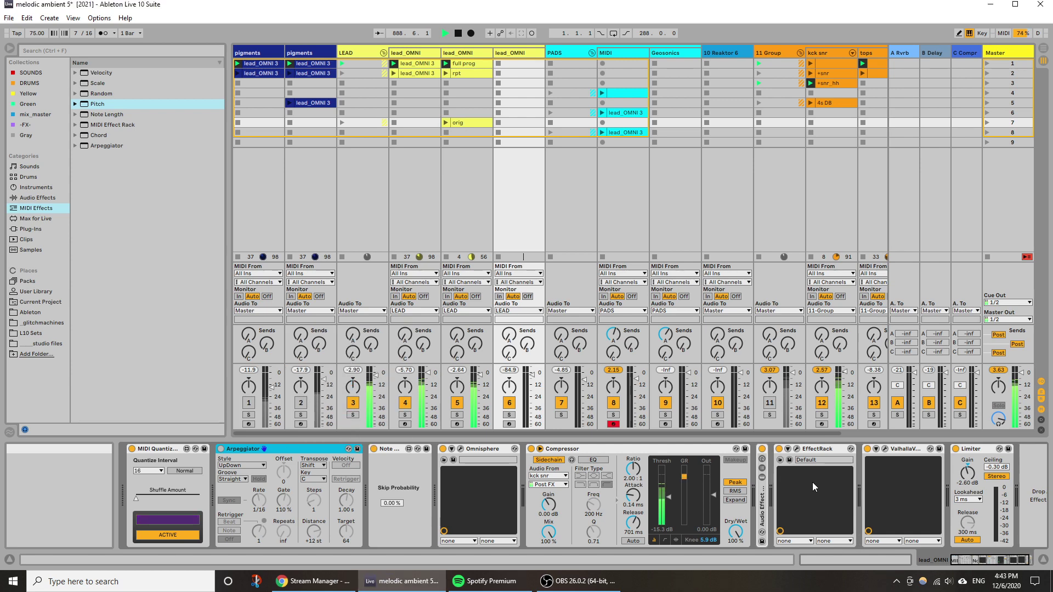
key("Delete")
Delete the copied track's EffectRack and Valhalla plug-ins, and place the Limiter, at 0.00 dB gain, directly after the Compressor.
left_click(680, 449)
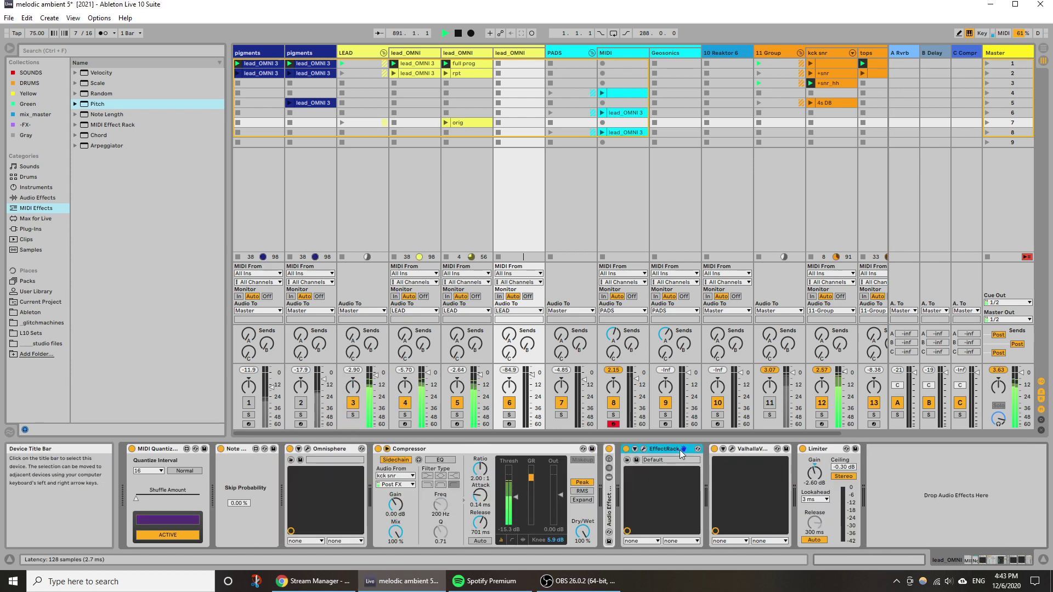
right_click(755, 453)
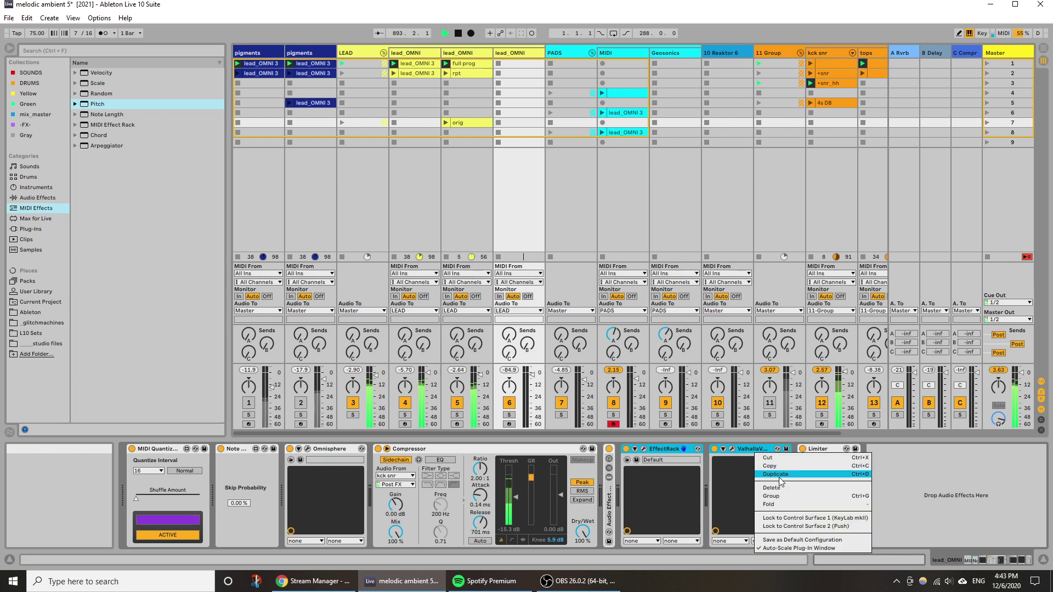
left_click(774, 496)
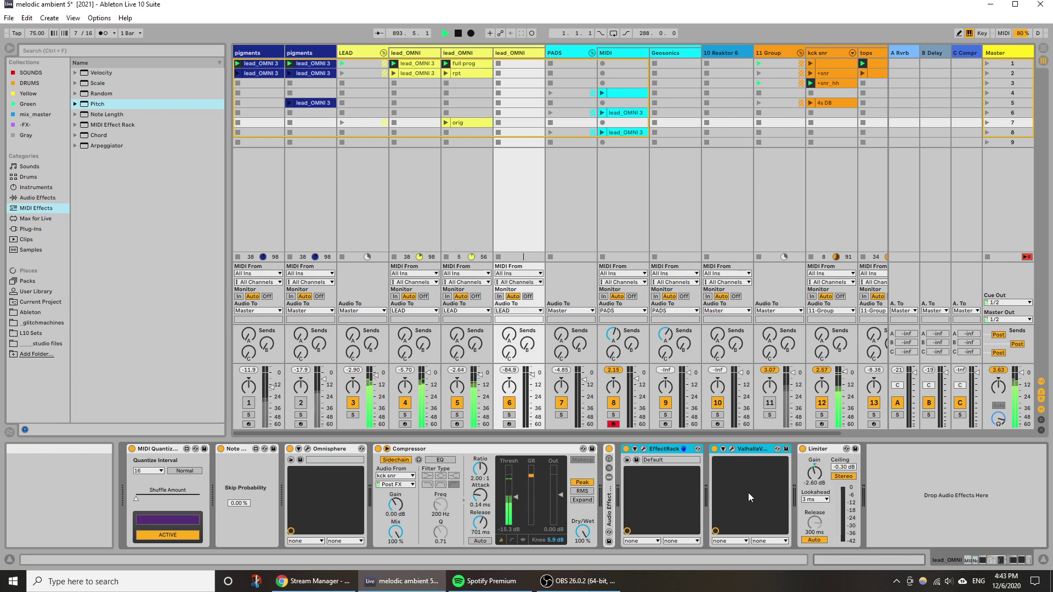
key("Delete")
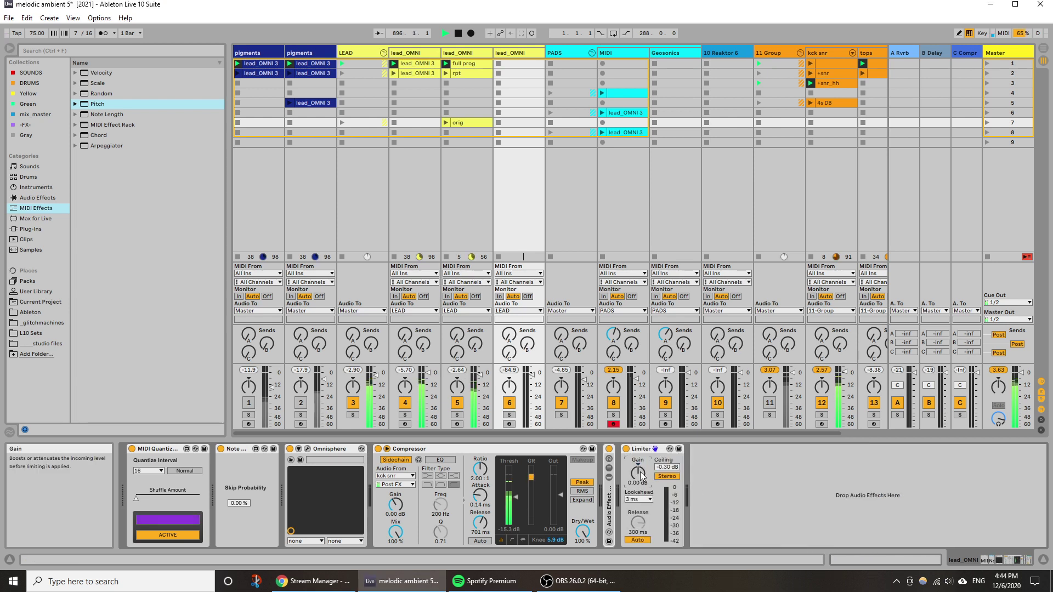
left_click_drag(640, 449, 590, 449)
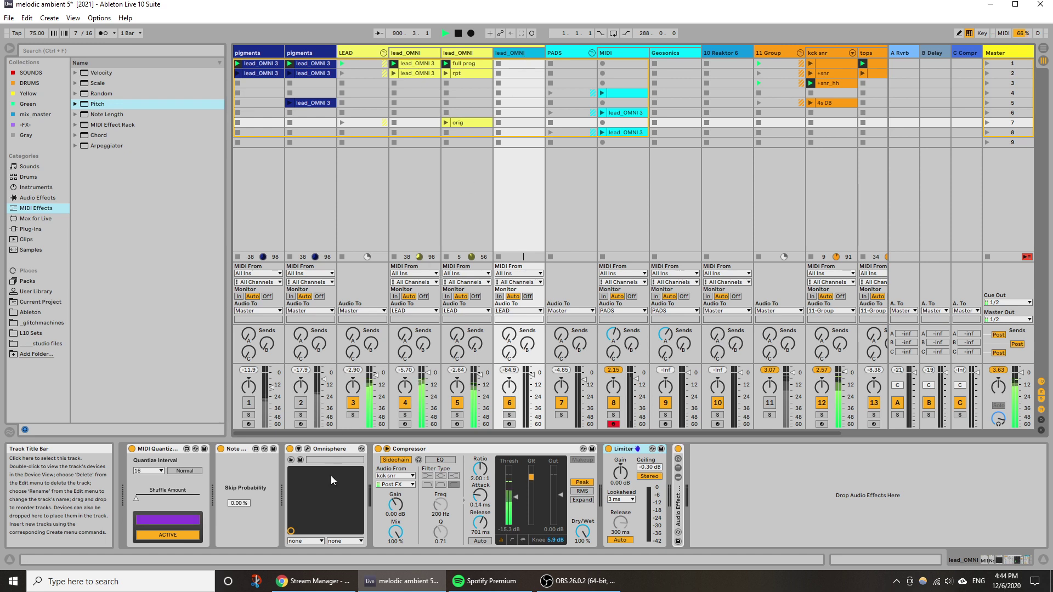
Open the copied track's Omnisphere and filter the full patch browser to the Synth Poly category and Ambient genre.
left_click(308, 449)
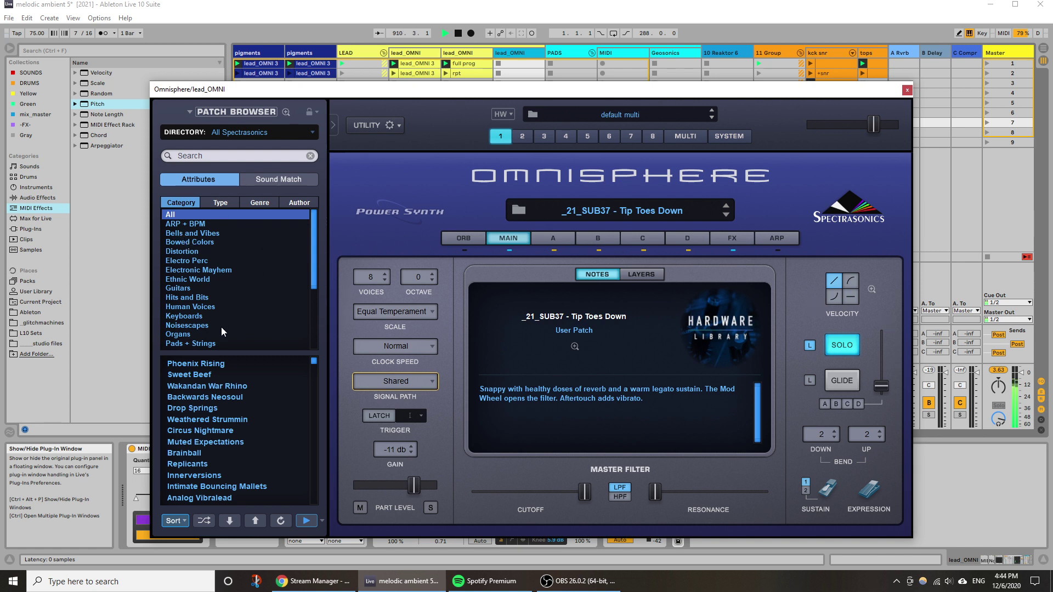
scroll(228, 320, "down", 2)
scroll(228, 321, "down", 2)
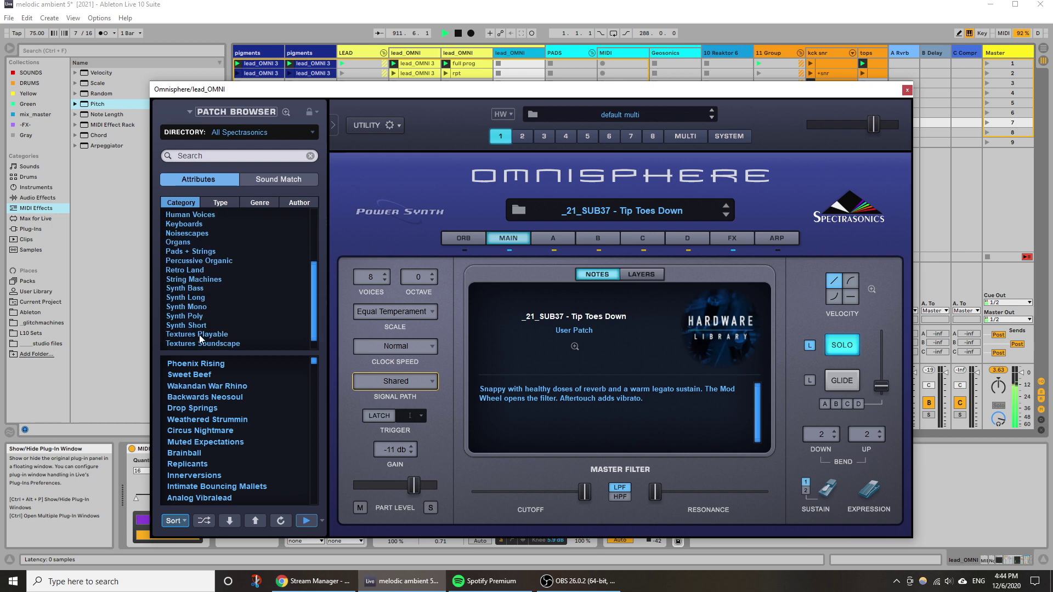
left_click(202, 317)
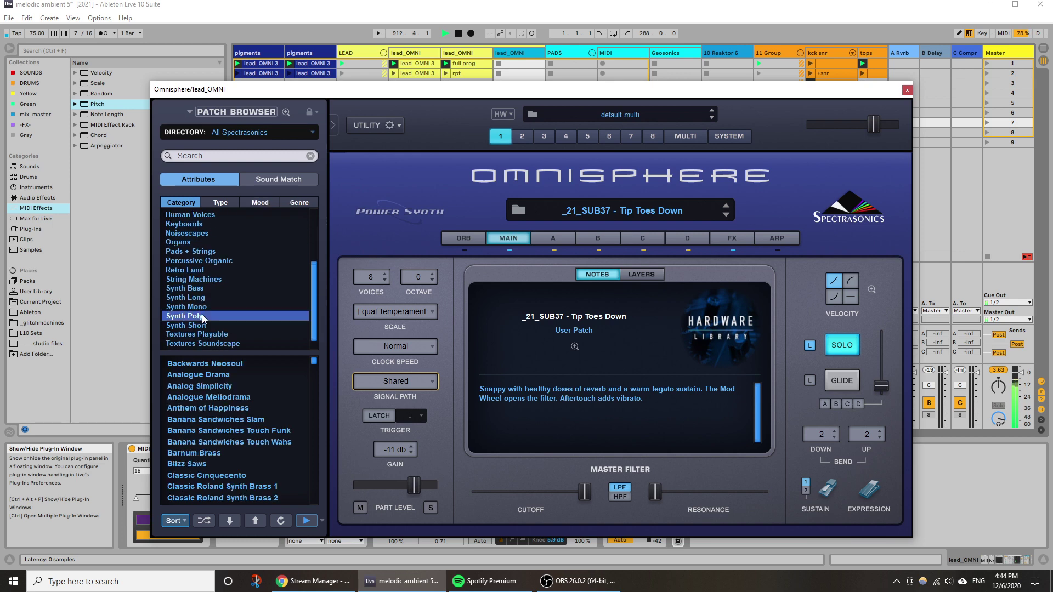
left_click(286, 112)
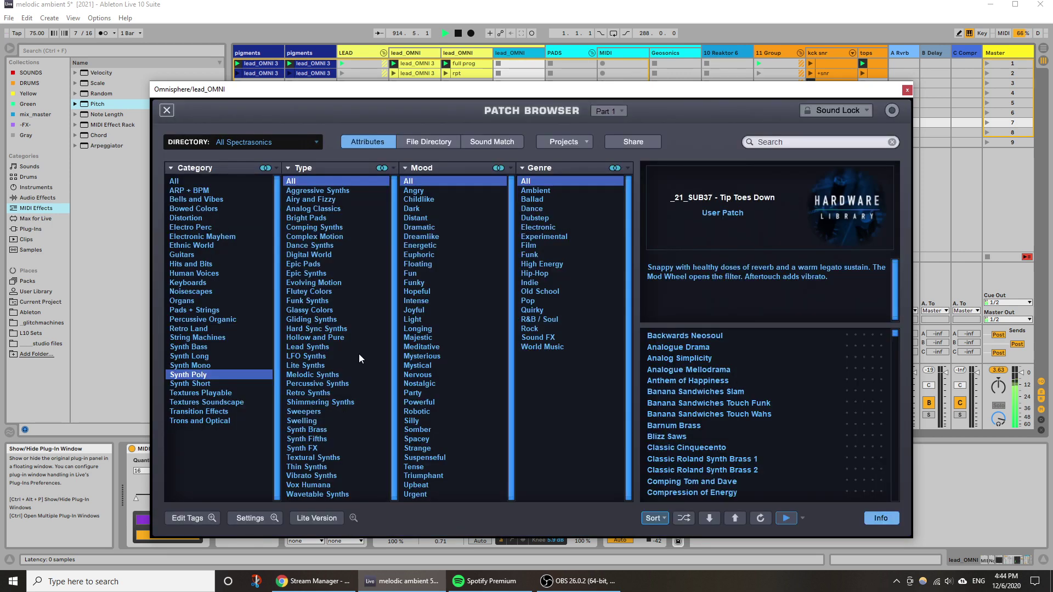
left_click(544, 191)
left_click(685, 516)
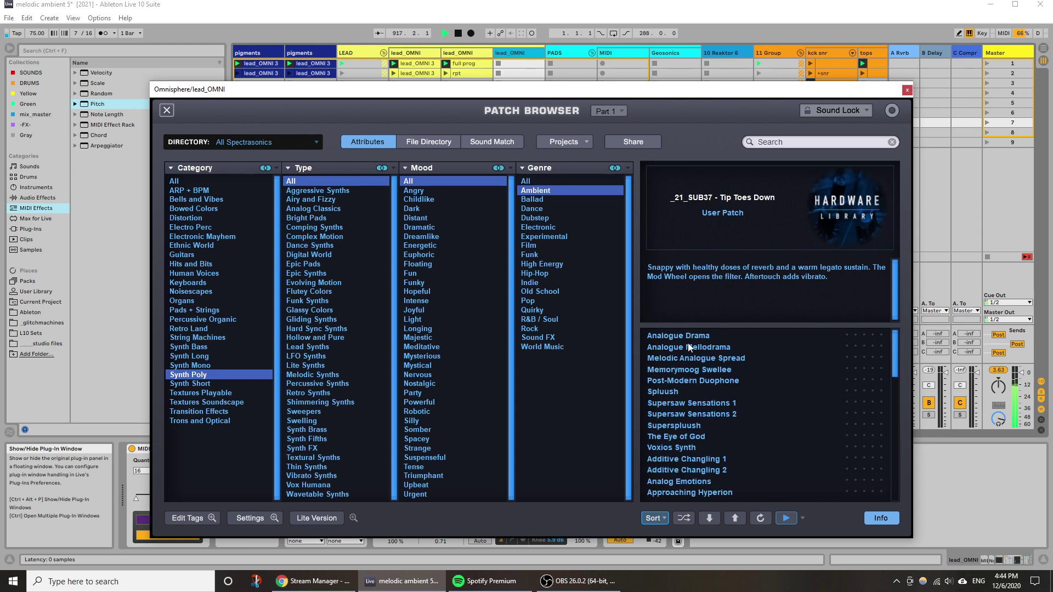
Shuffle the ambient Synth Poly patch list, load the Asia Minor patch, and arm the copied lead_OMNI track for recording.
left_click(680, 337)
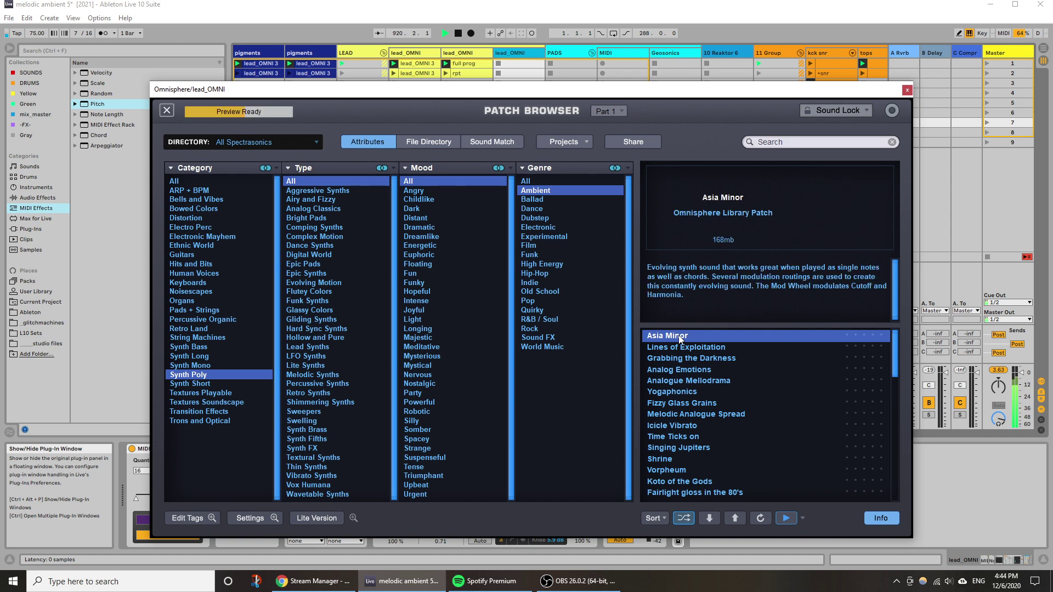
left_click(906, 89)
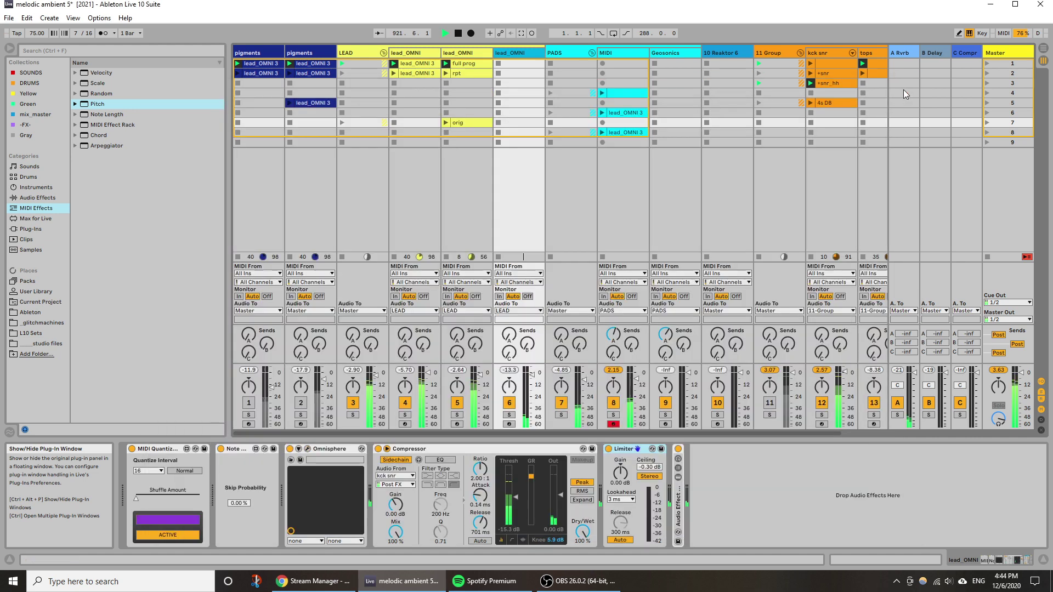
left_click(508, 424)
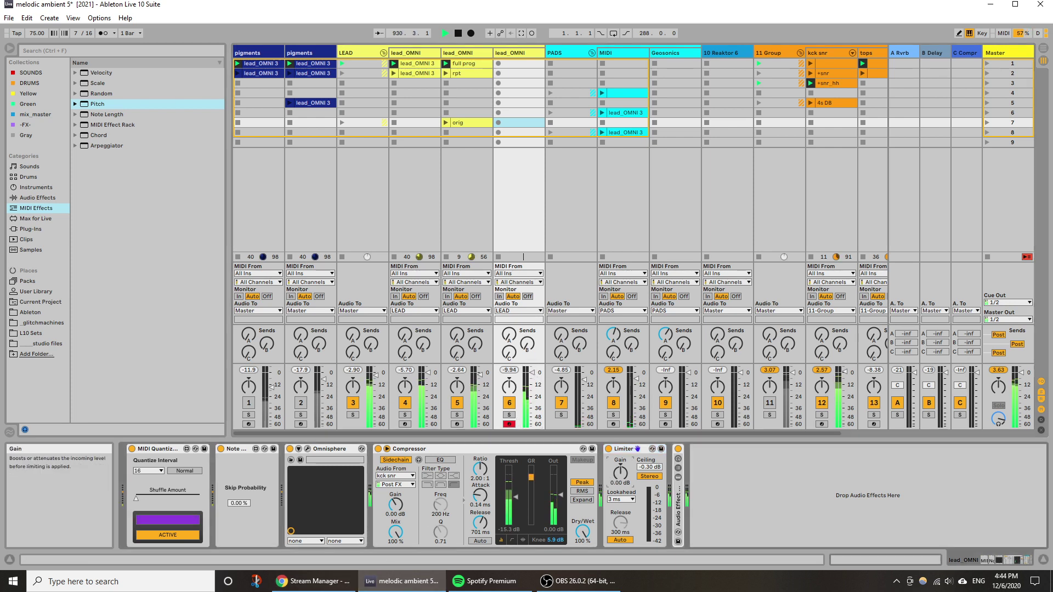
Try a gain of 3.30 dB on the copied track's Limiter and reset it to 0.00 dB.
left_click_drag(620, 472, 620, 471)
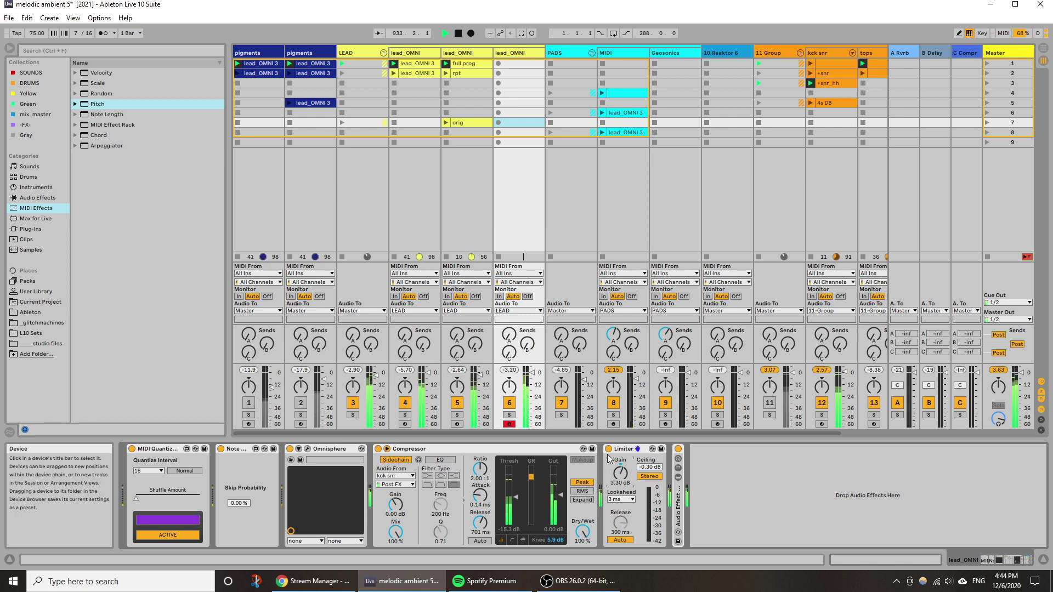
double_click(618, 475)
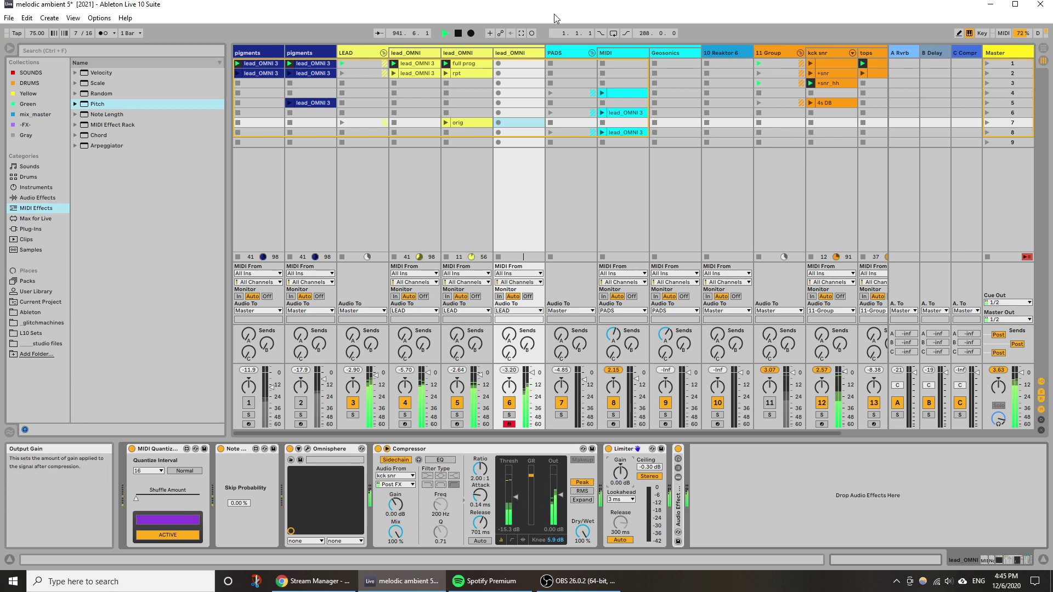
Try the Lines of Exploitation patch in the copied track's Omnisphere, and load the Analog Emotions patch.
left_click(307, 448)
left_click(702, 348)
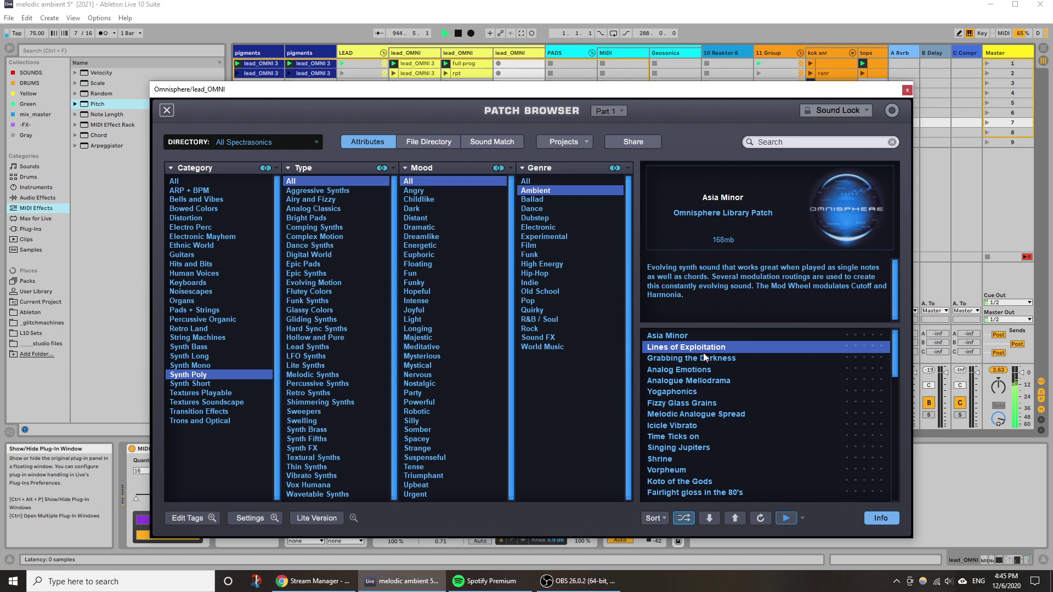
left_click(679, 370)
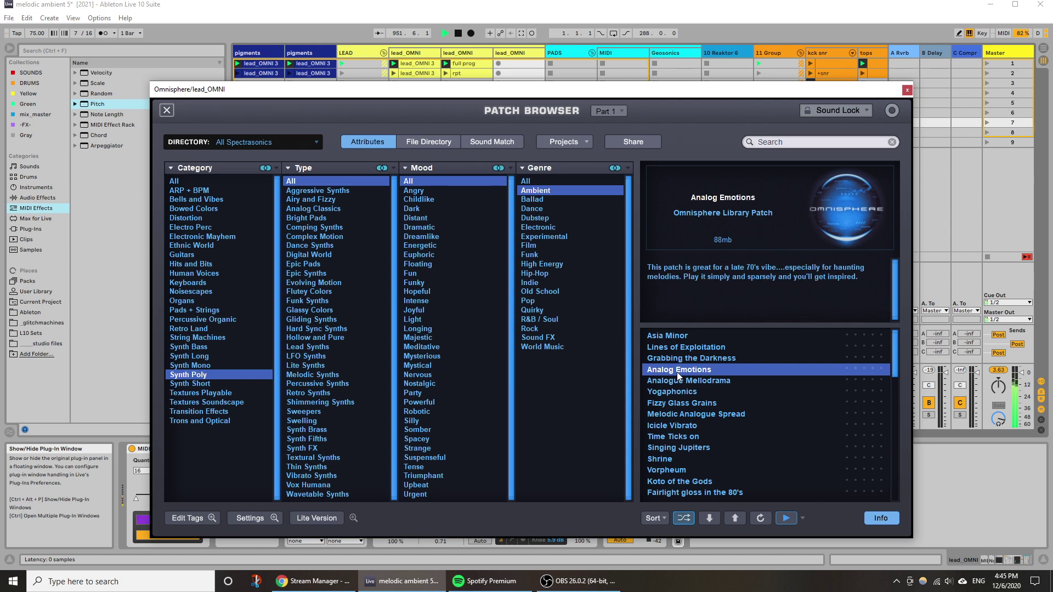
left_click(908, 91)
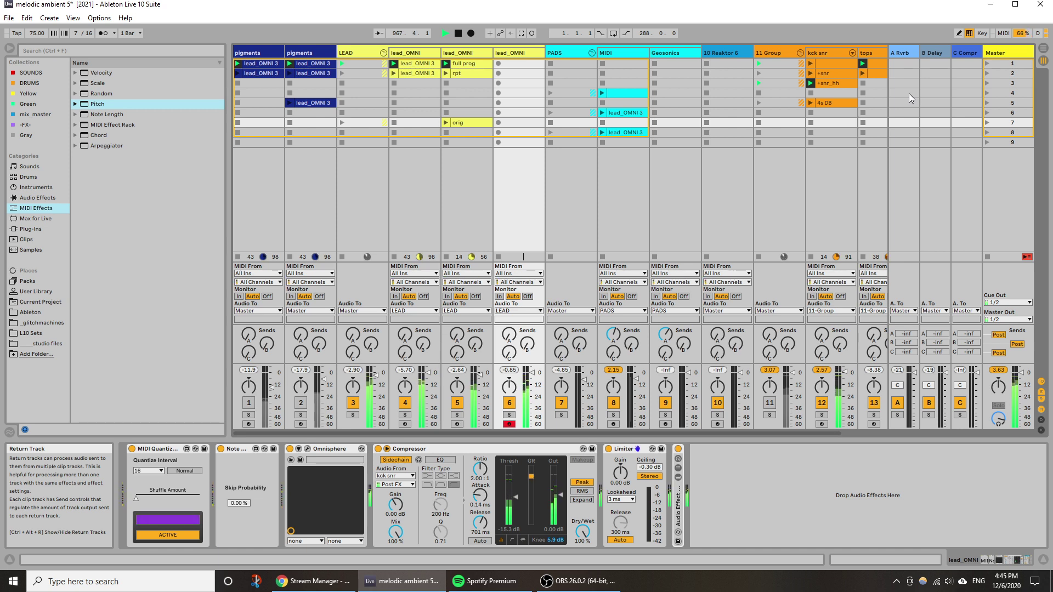
Audition layers A and B of the Analog Emotions patch by switching each one off and back on.
left_click(307, 449)
left_click(167, 111)
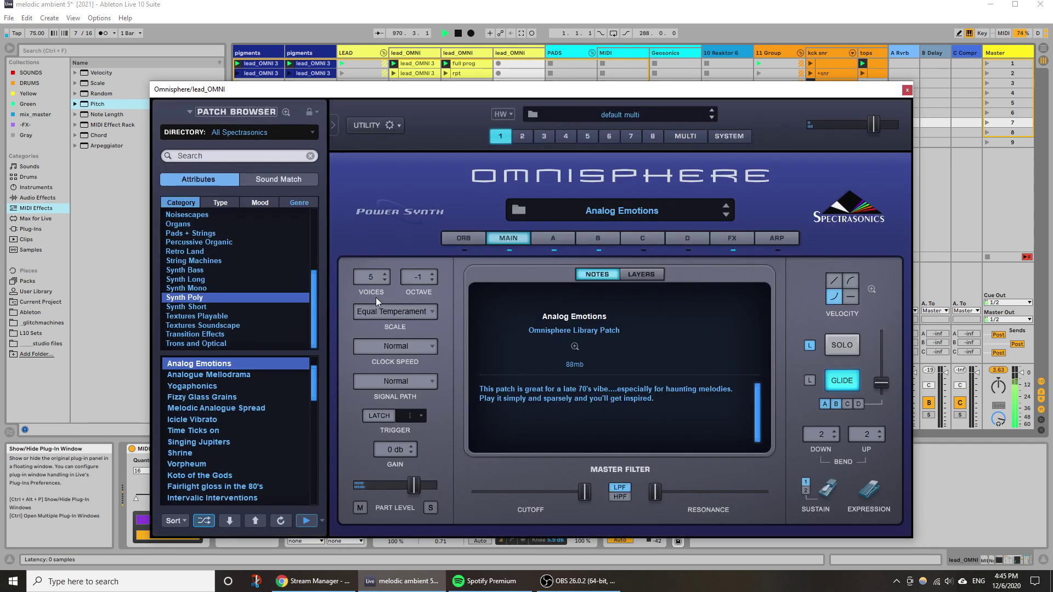
left_click(550, 238)
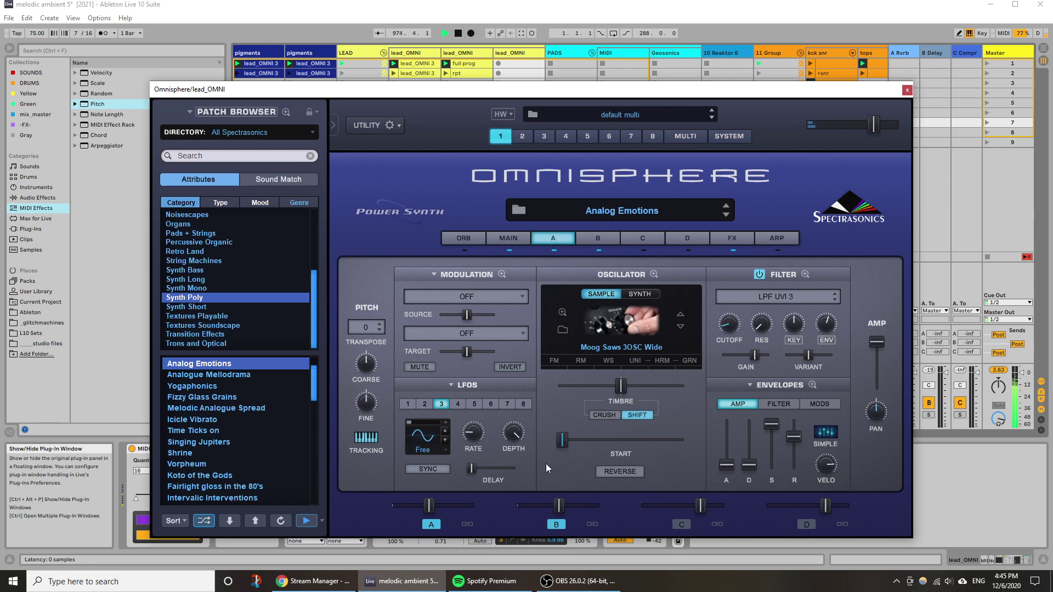
left_click(561, 524)
left_click(554, 526)
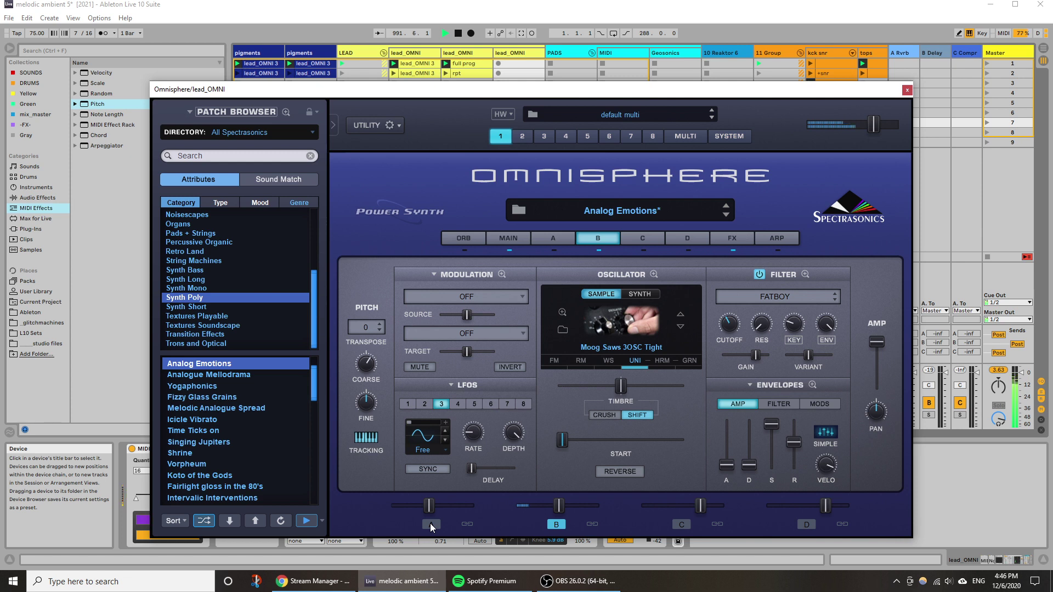
left_click(431, 524)
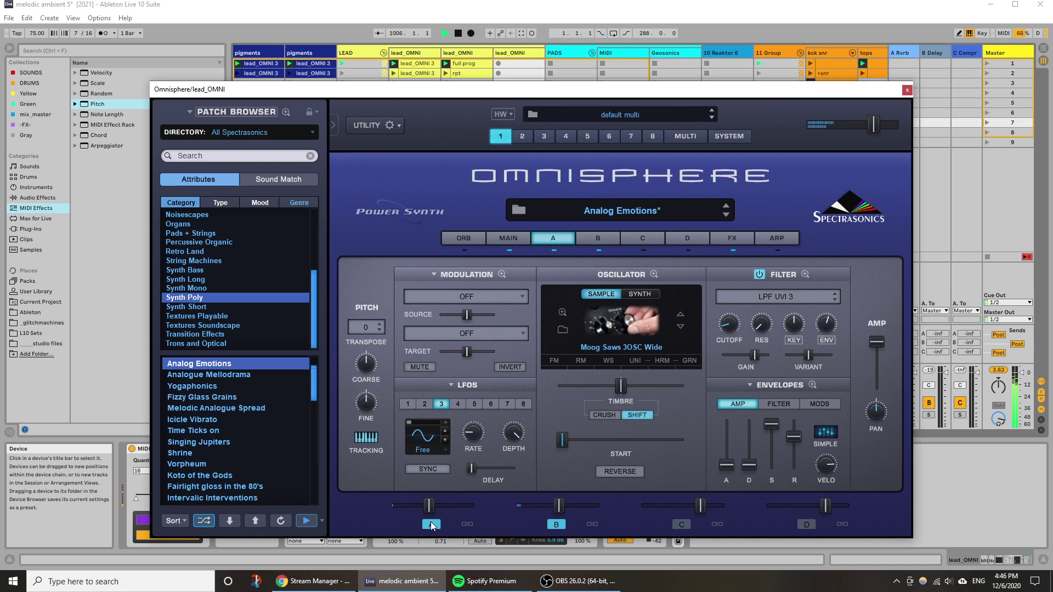
left_click(907, 89)
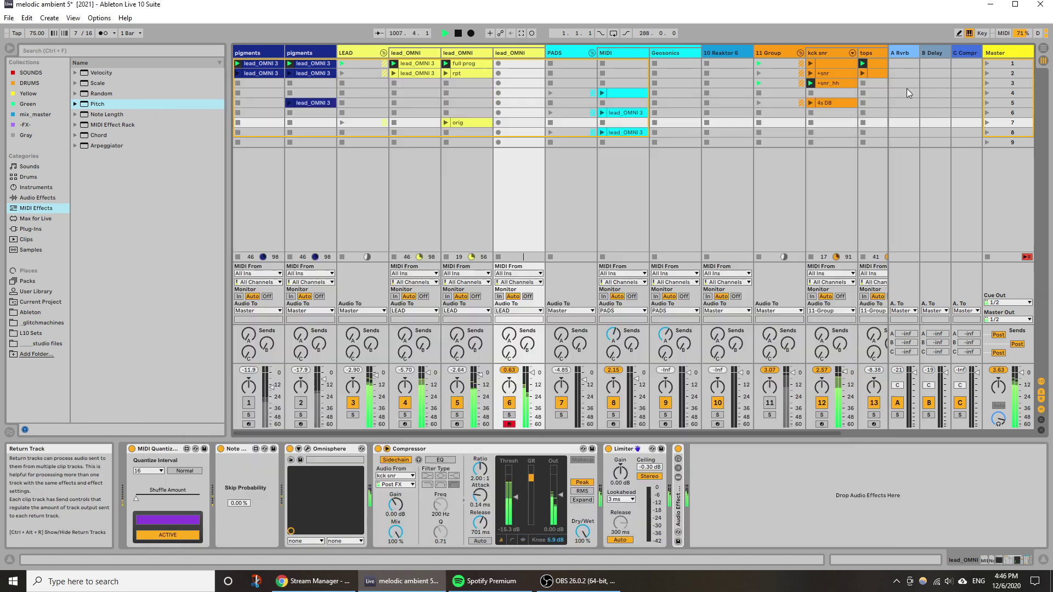
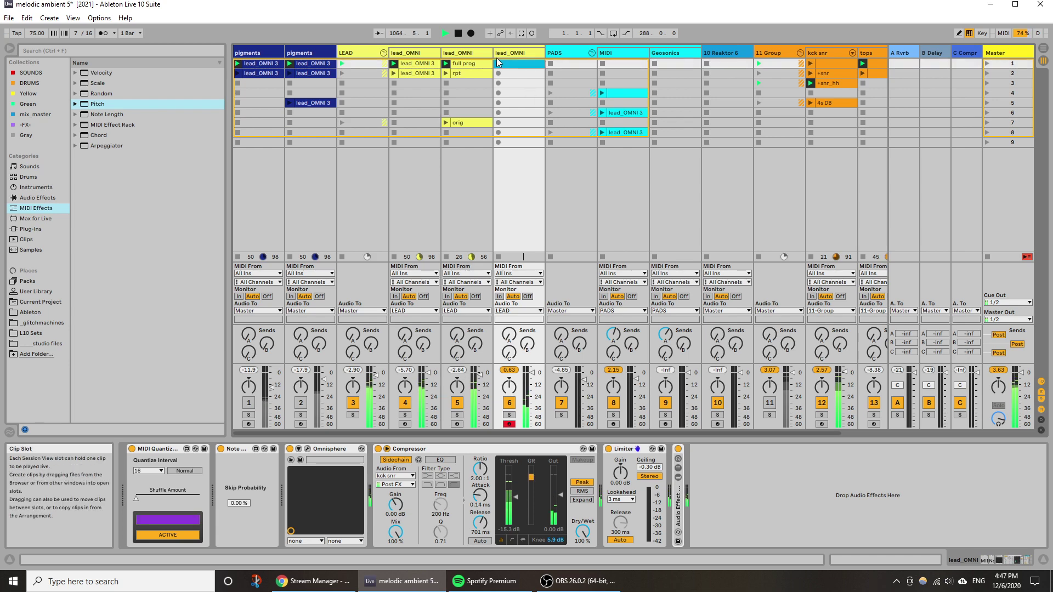
Capture the played MIDI as a clip in the armed lead_OMNI track's first slot and loop it from 88.2.1 to 141.2.1.
left_click(521, 32)
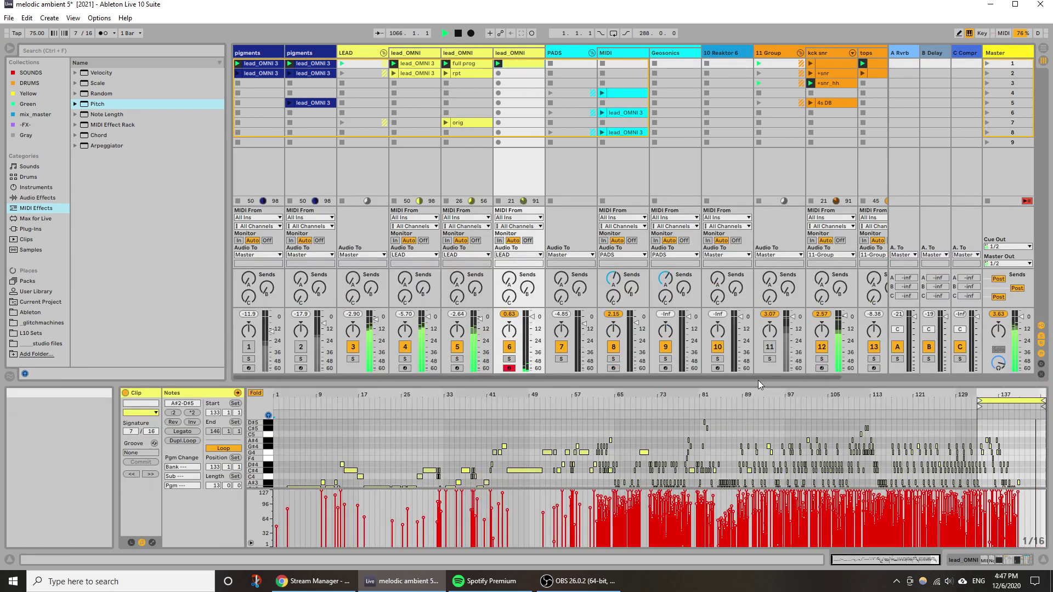
left_click_drag(759, 383, 767, 270)
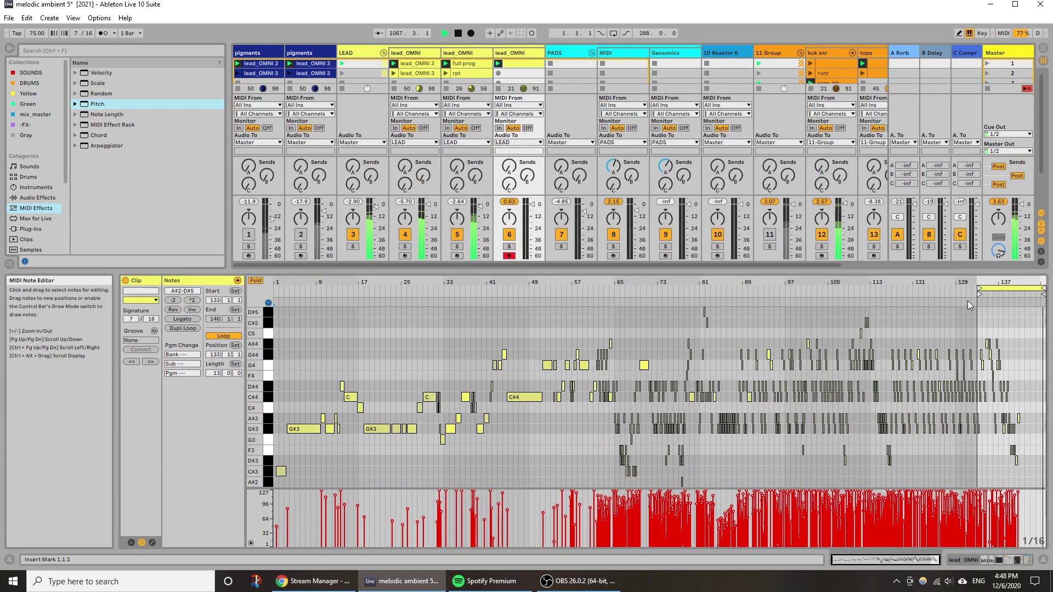
left_click_drag(979, 293, 890, 307)
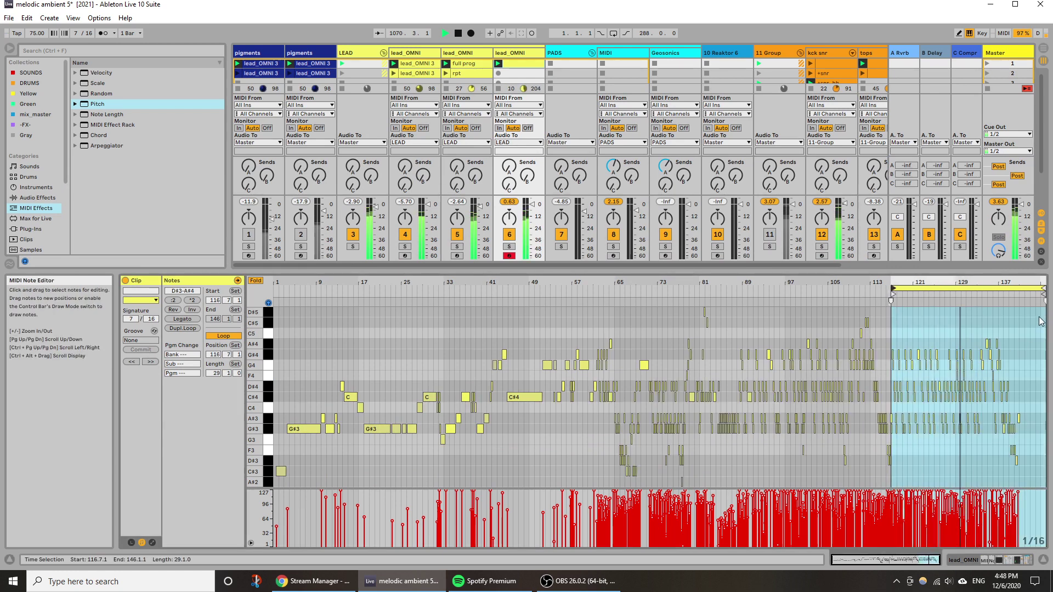
mouse_move(1044, 293)
left_mouse_down()
mouse_move(1007, 290)
mouse_move(1018, 290)
left_mouse_up()
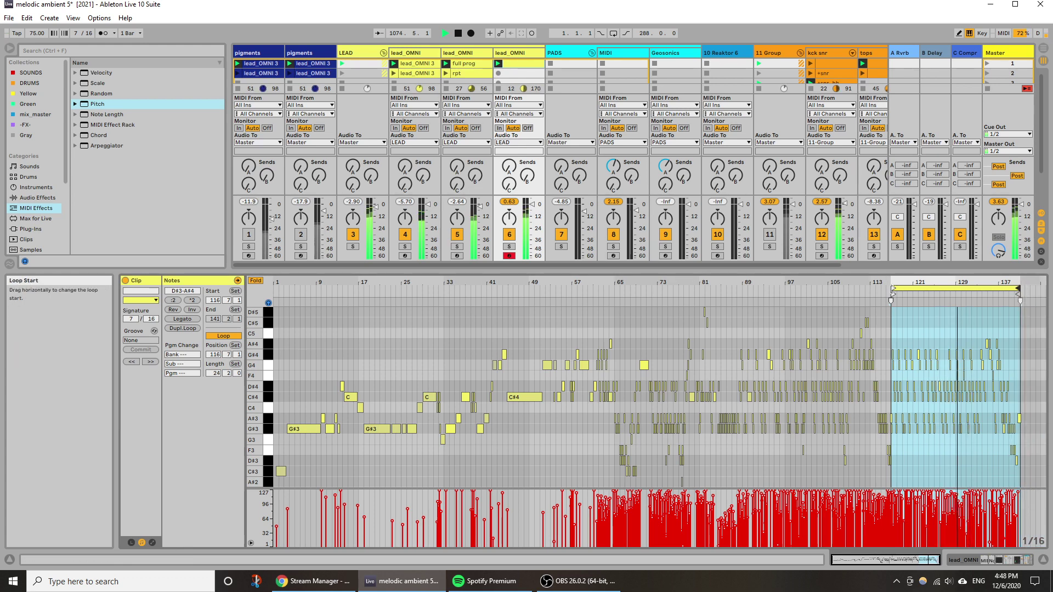
left_click_drag(891, 316, 716, 317)
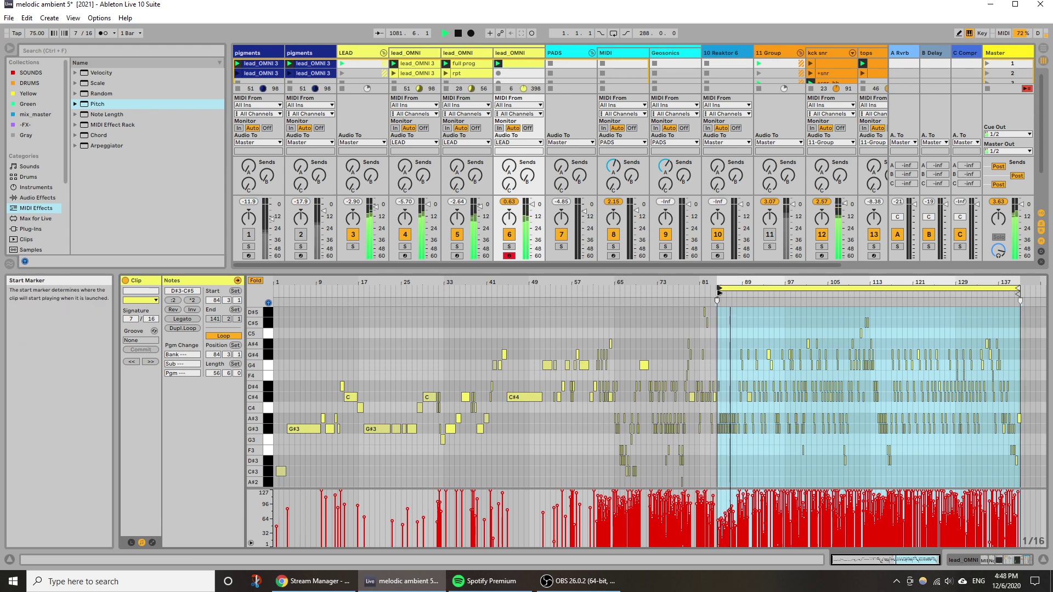
left_click_drag(719, 300, 737, 300)
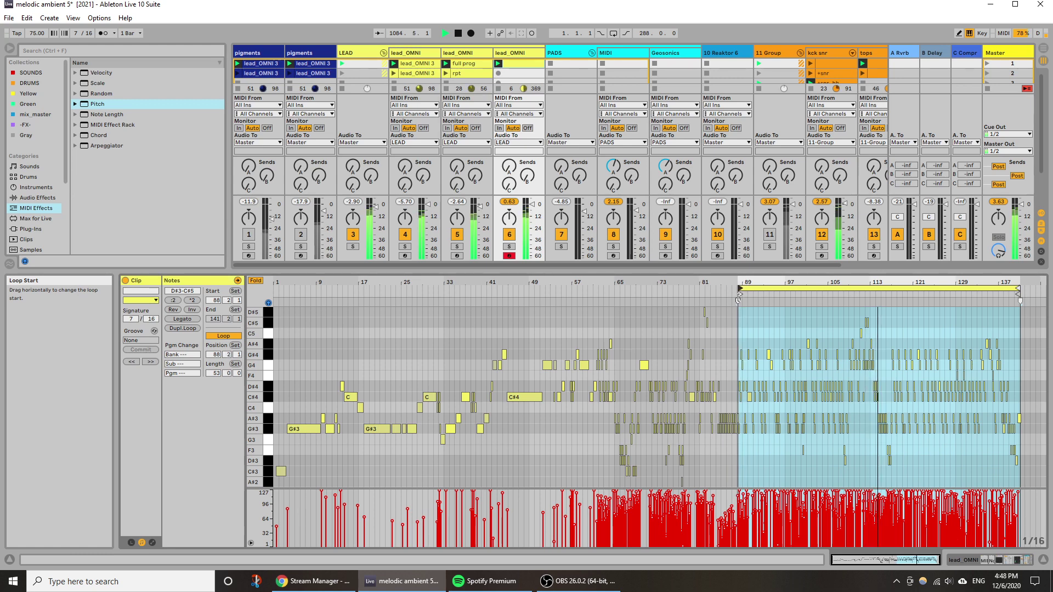
Lower the velocity of the high A#4 to C#5 notes around bars 109 to 113 to 108, and crop the clip to its loop.
left_click_drag(851, 318, 886, 339)
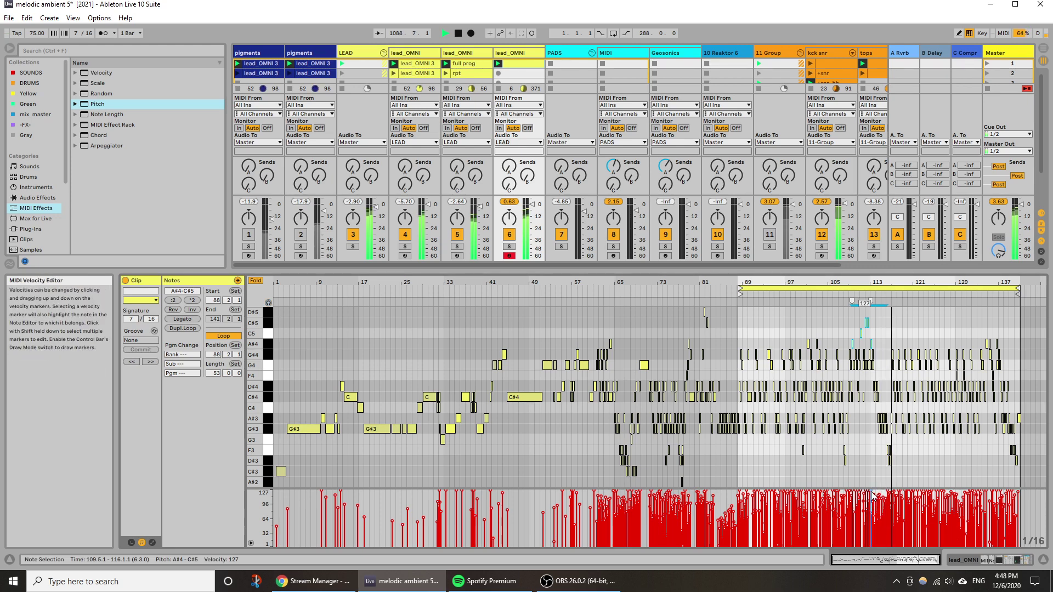
left_click_drag(872, 500, 871, 509)
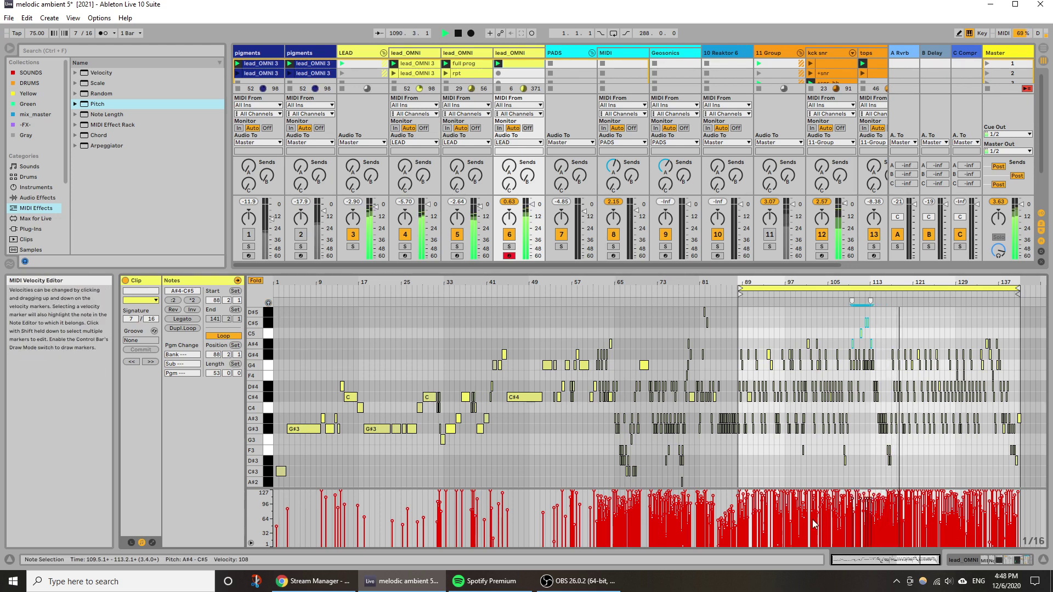
right_click(787, 317)
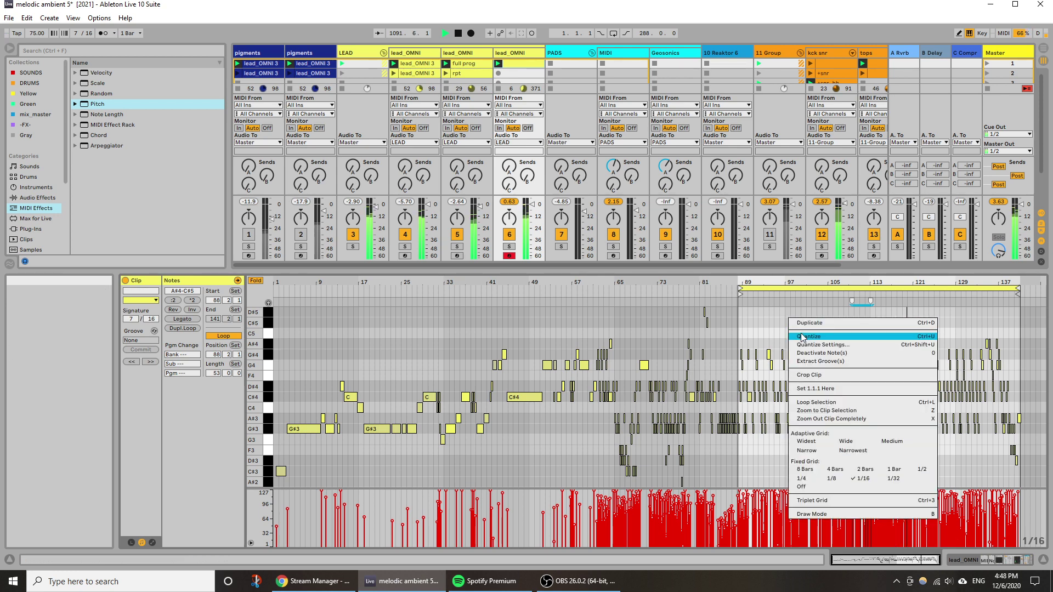
key("Escape")
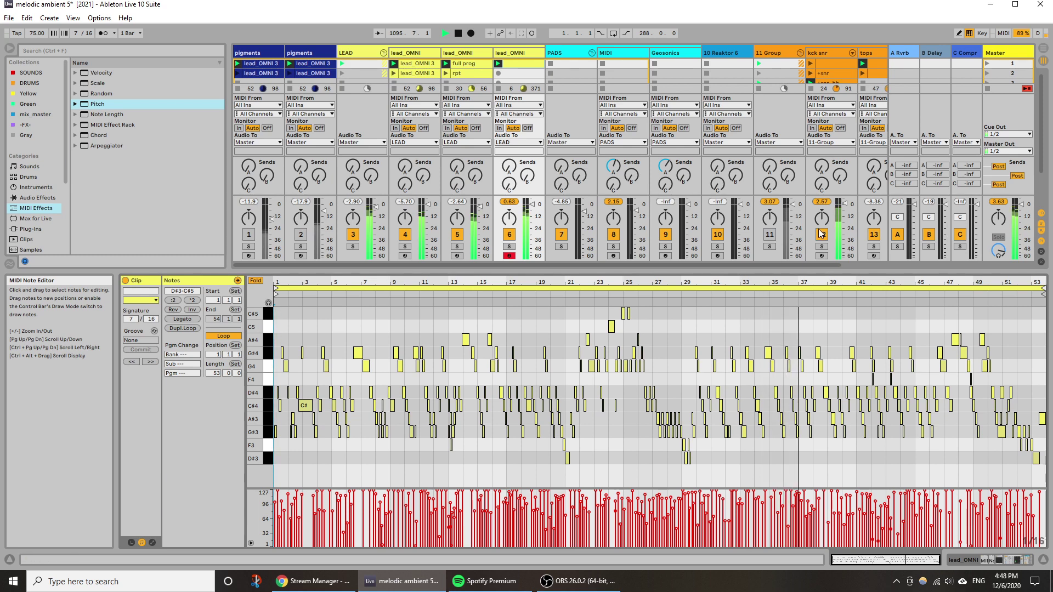
Reactivate the muted 11 Group track.
left_click(770, 234)
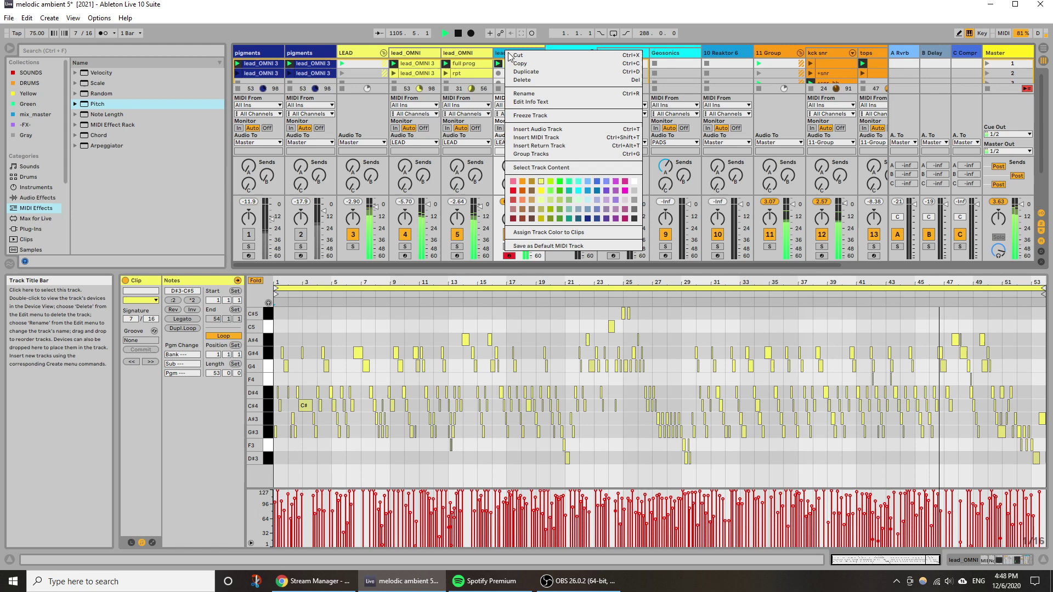
Try several colours on the new lead_OMNI track, settle on yellow, and assign the track colour to its clips.
left_click(553, 185)
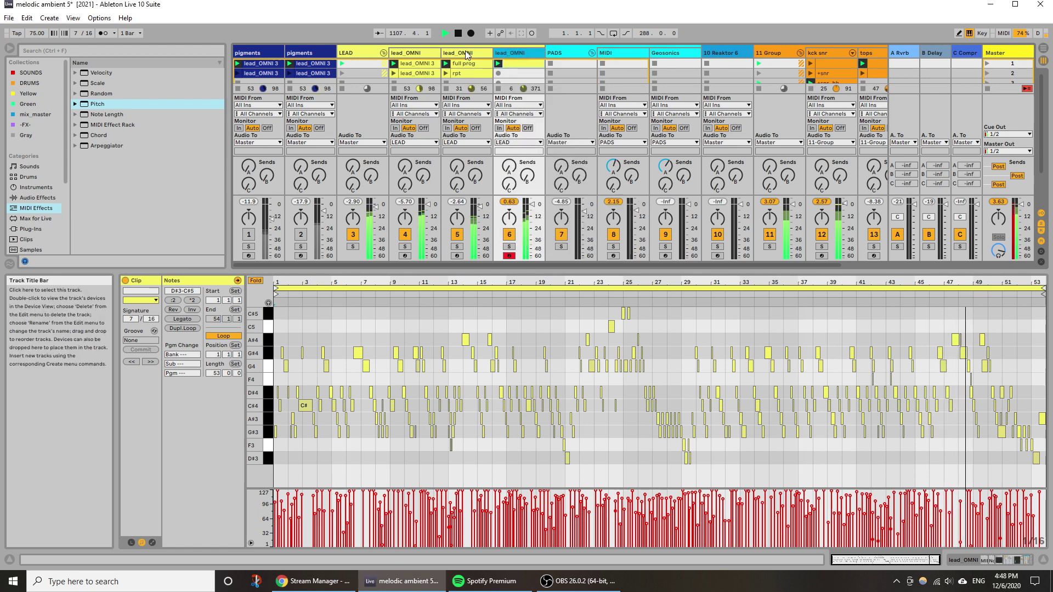
right_click(528, 54)
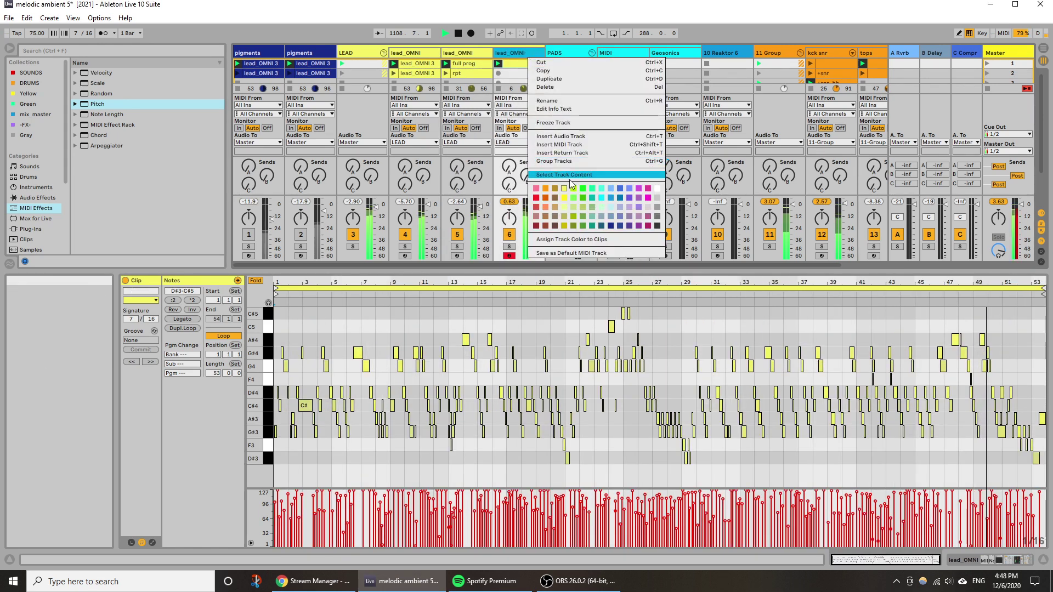
left_click(573, 190)
right_click(515, 55)
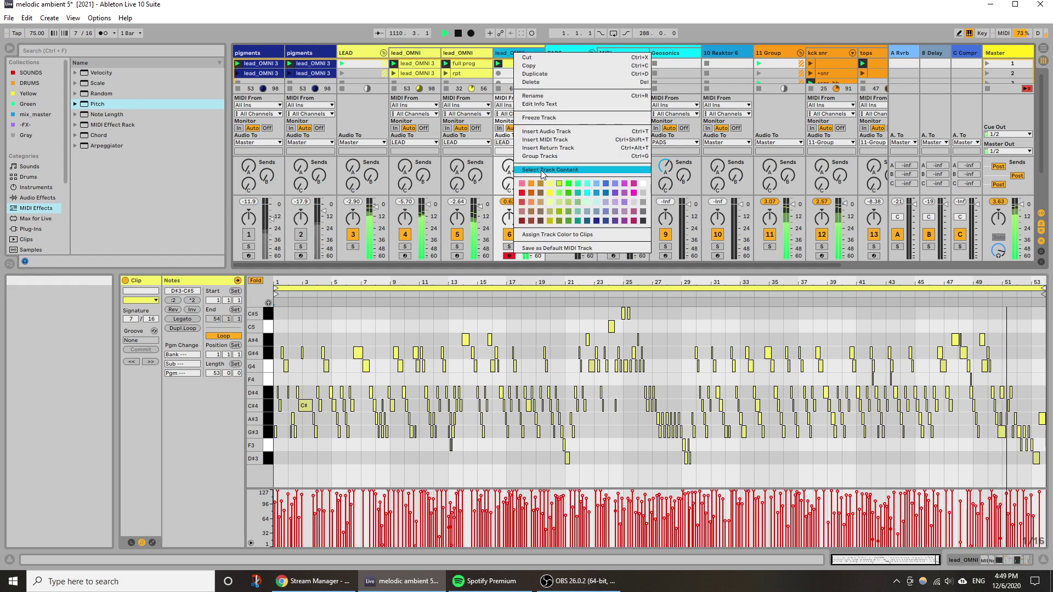
left_click(544, 192)
right_click(510, 53)
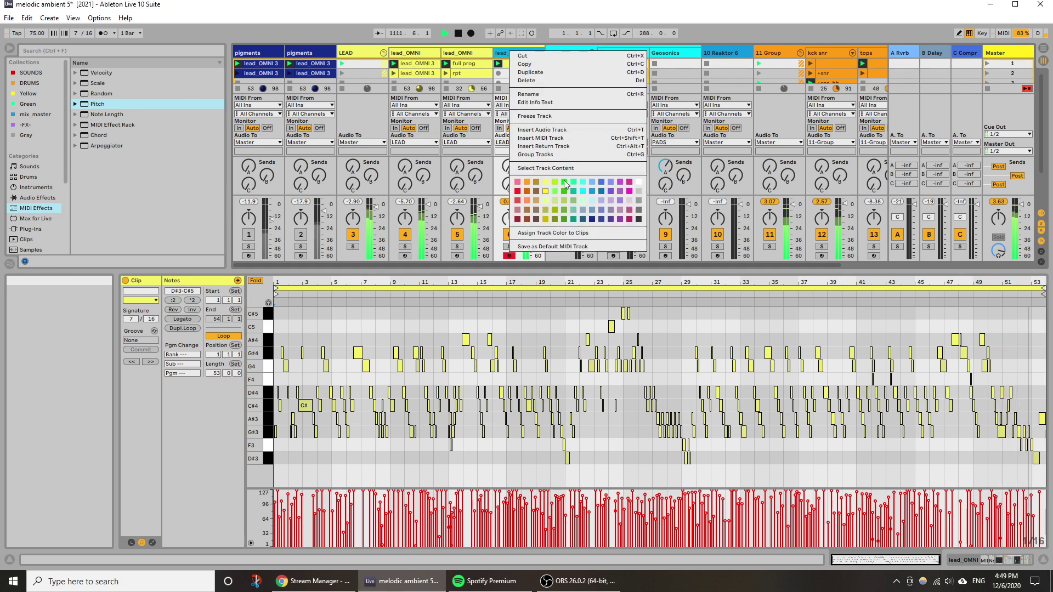
left_click(568, 236)
Lower the new lead_OMNI track's volume to -1.6 dB and solo the track.
left_click(466, 53)
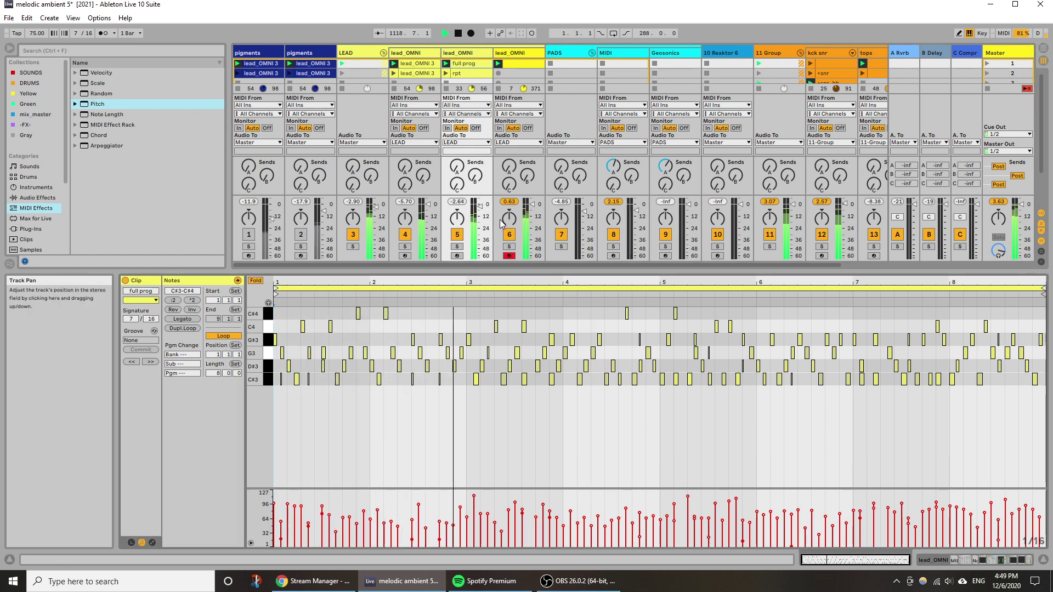
left_click_drag(532, 205, 532, 207)
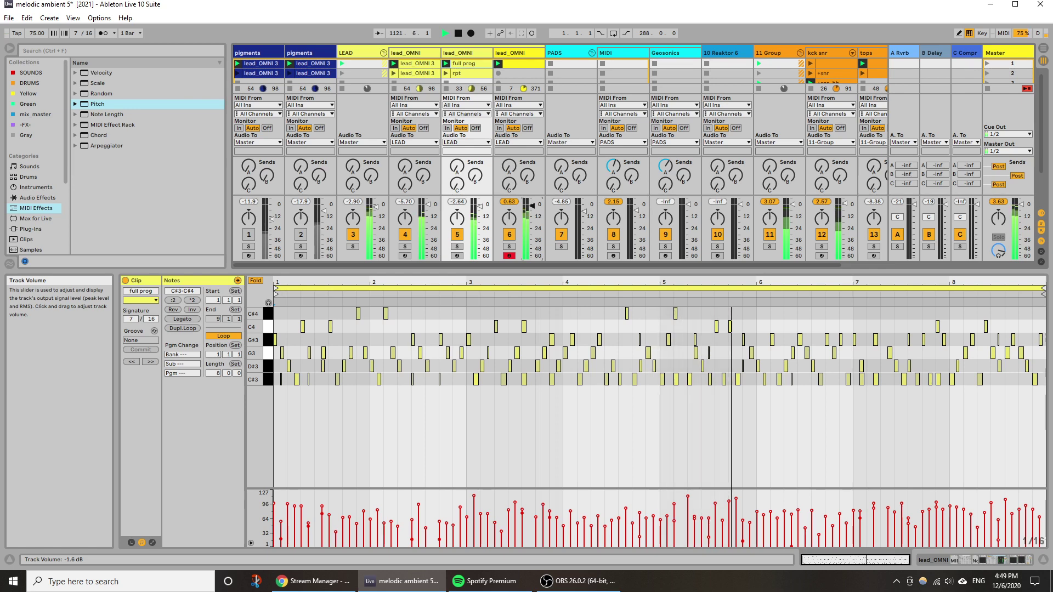
left_click(510, 247)
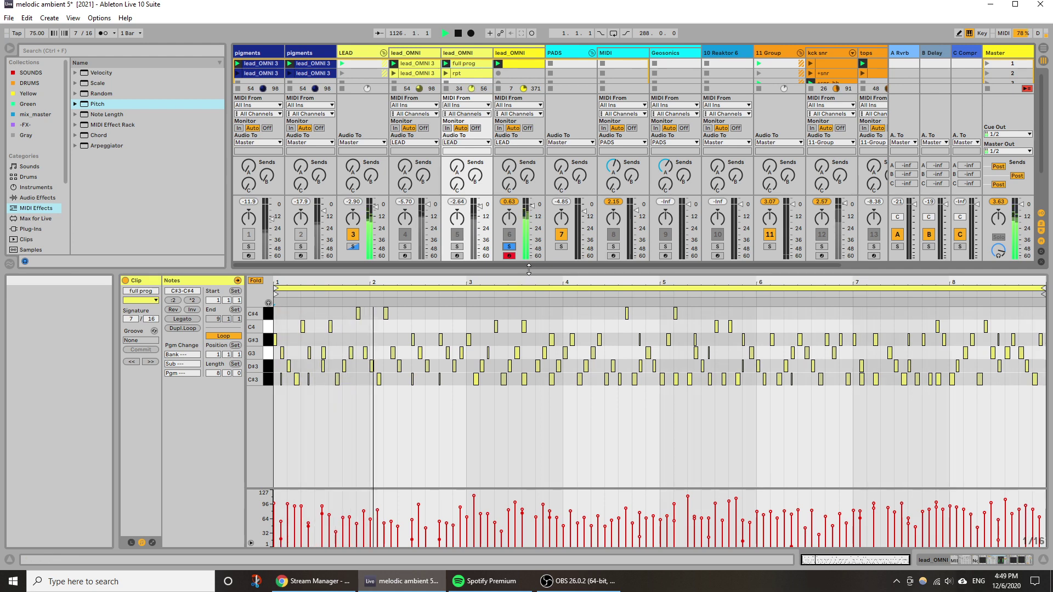
Bypass the Analog Chorus, Pro-Verb and Chorus Echo aux effects in Omnisphere on the lead_OMNI track holding the full prog clip.
key("shift+Tab")
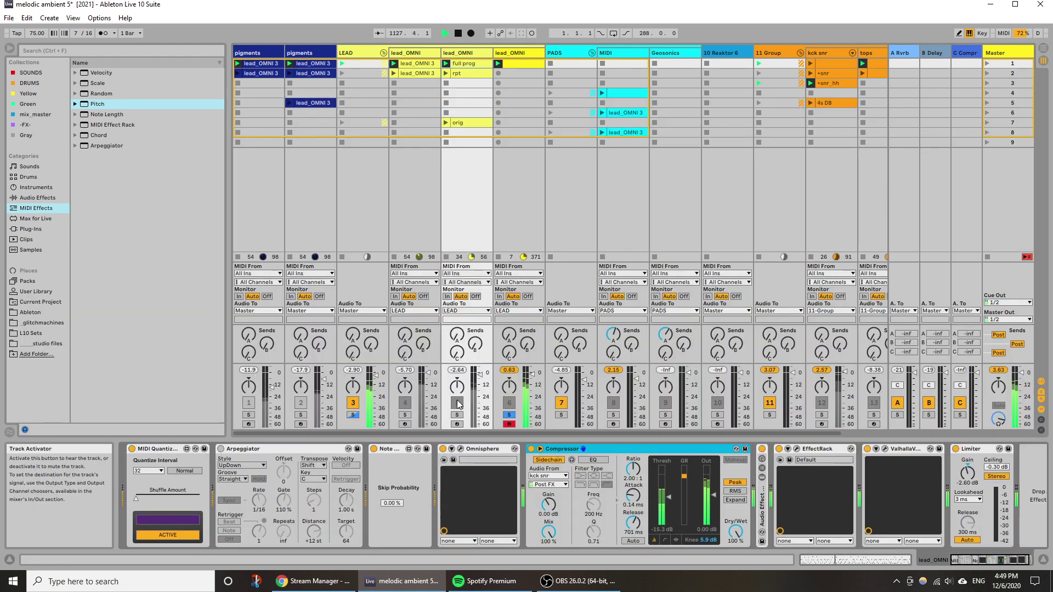
left_click(460, 449)
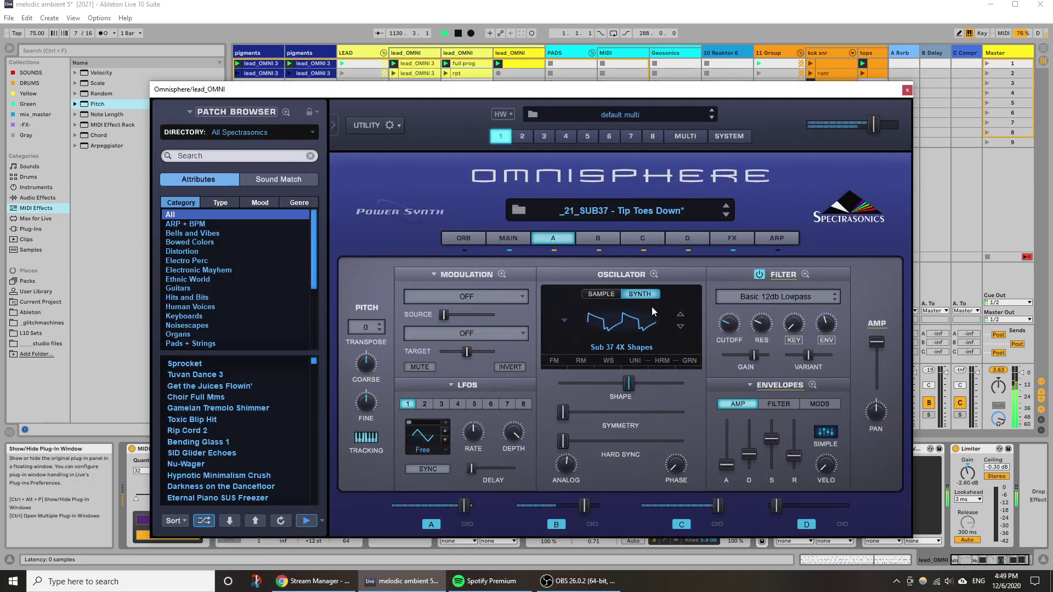
left_click(734, 245)
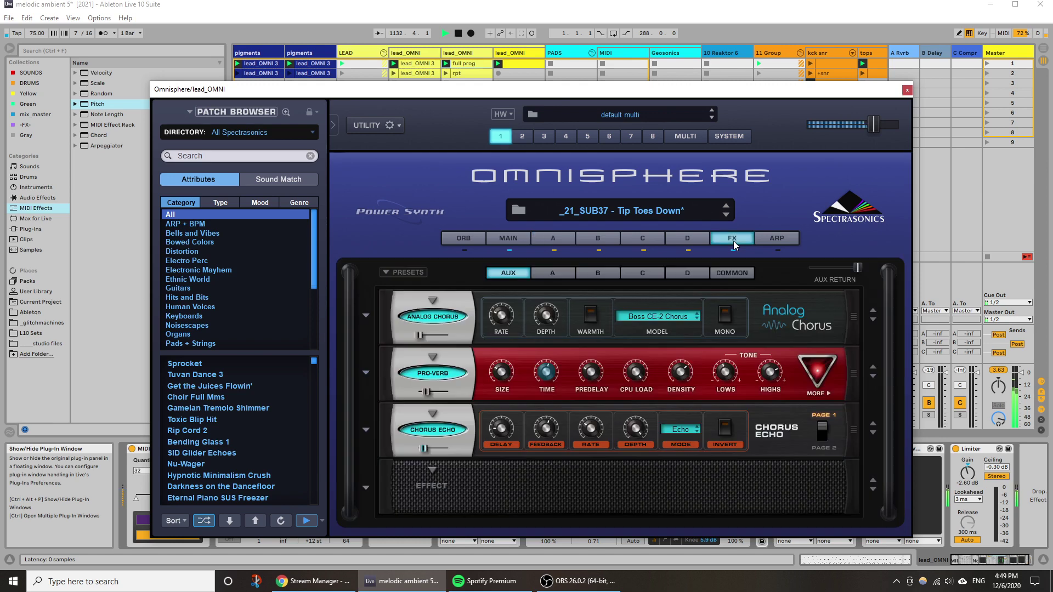
left_click(436, 374)
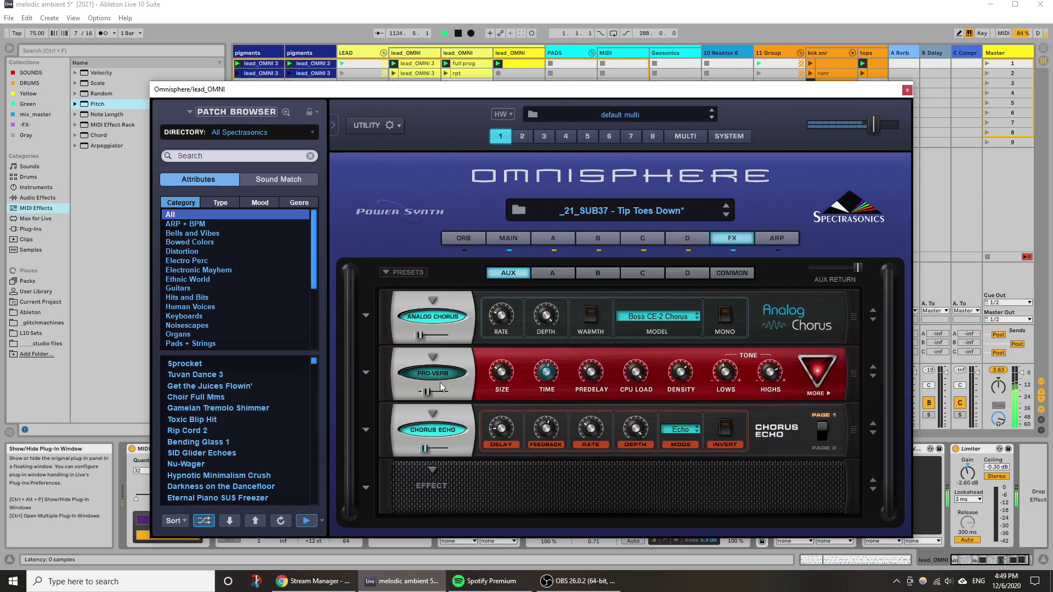
left_click(450, 317)
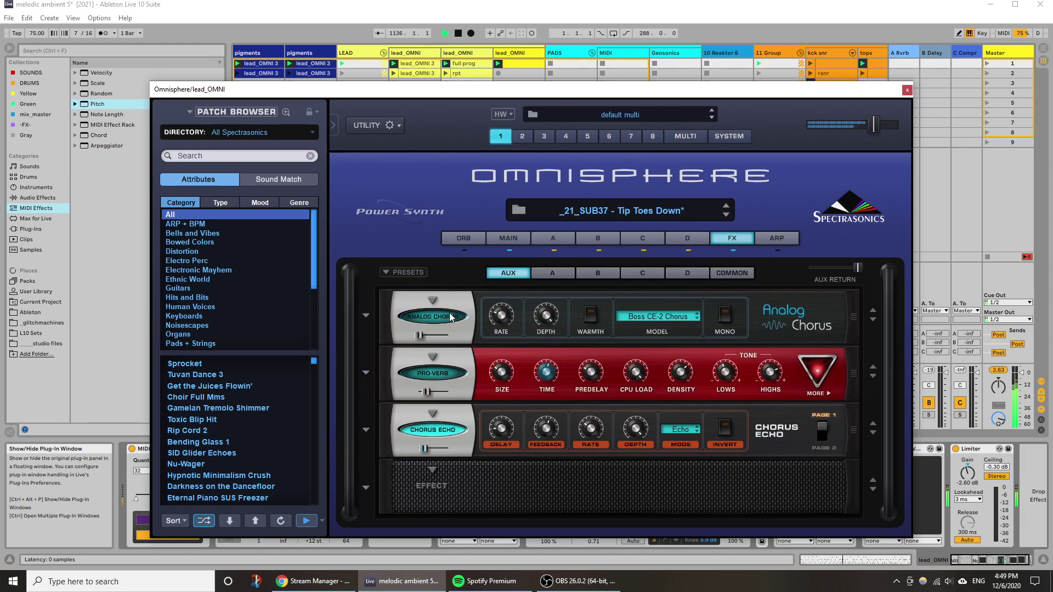
left_click(450, 317)
left_click(435, 430)
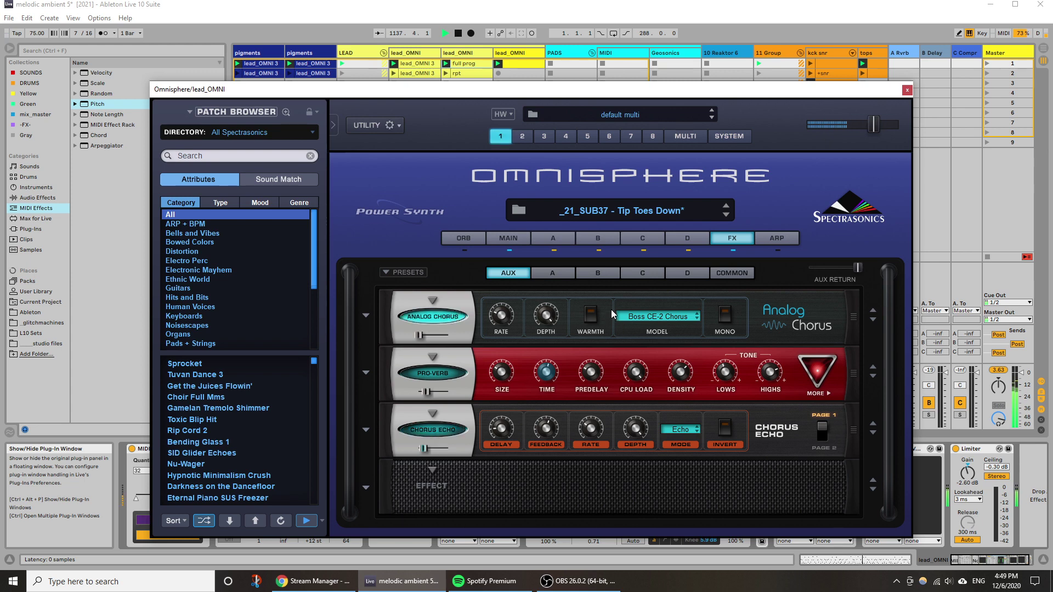
left_click(433, 318)
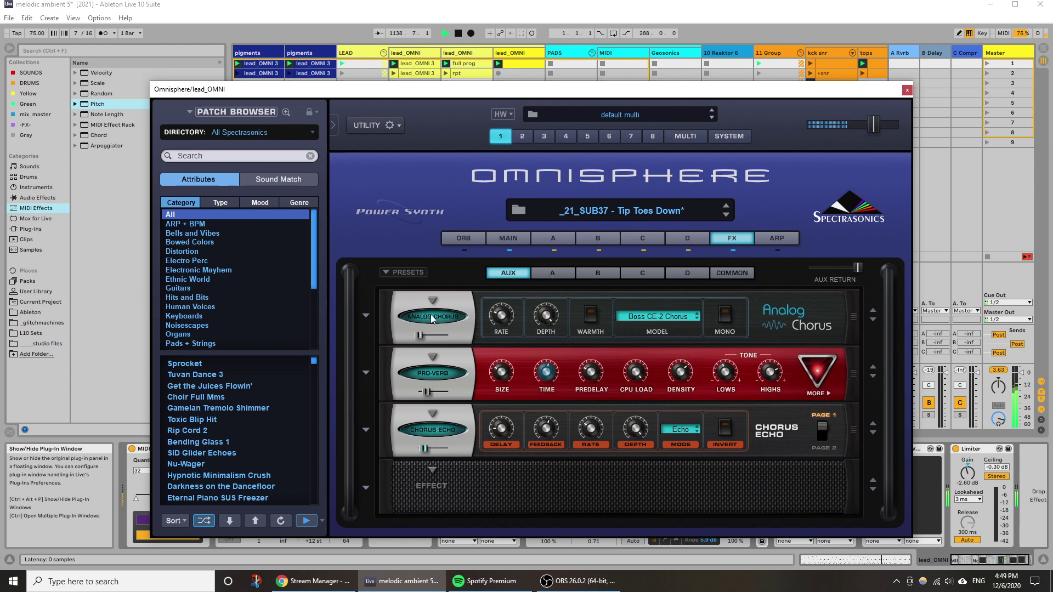
Check the layer effects racks and bypass the Brit-Vox amp in the patch's common rack.
left_click(589, 274)
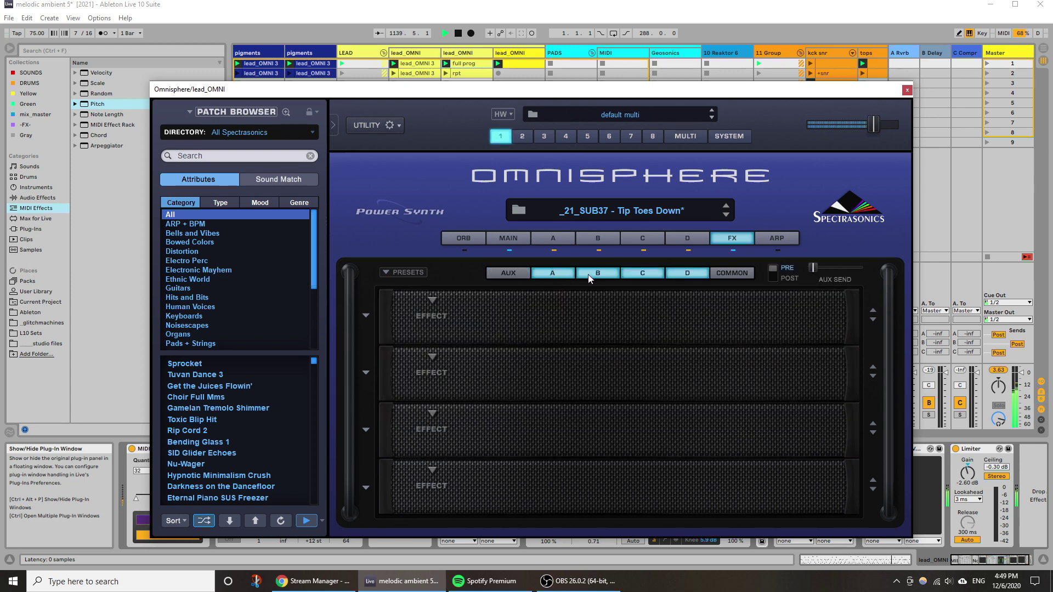
left_click(727, 272)
left_click(447, 318)
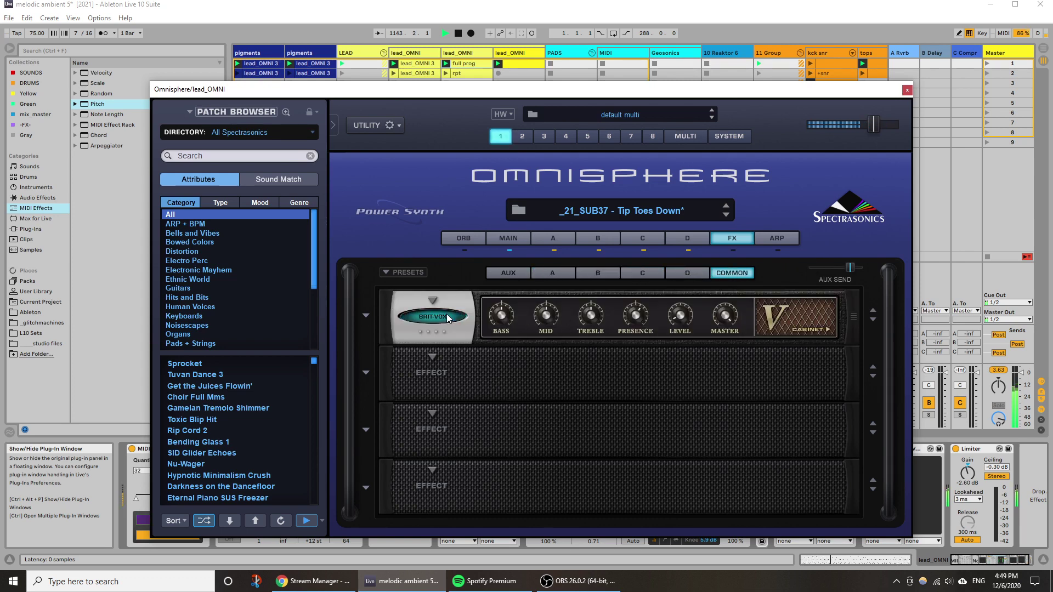
left_click(906, 90)
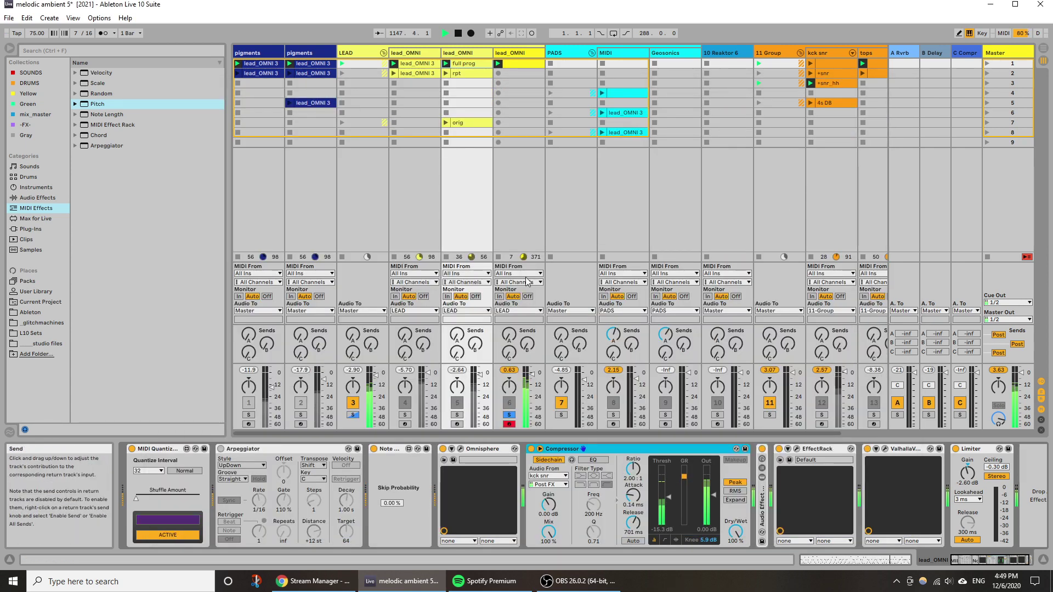
Try the reverb send on the soloed lead_OMNI track and inspect the common effects rack of its Analog Emotions patch.
mouse_move(509, 333)
left_mouse_down()
mouse_move(509, 320)
mouse_move(509, 351)
left_mouse_up()
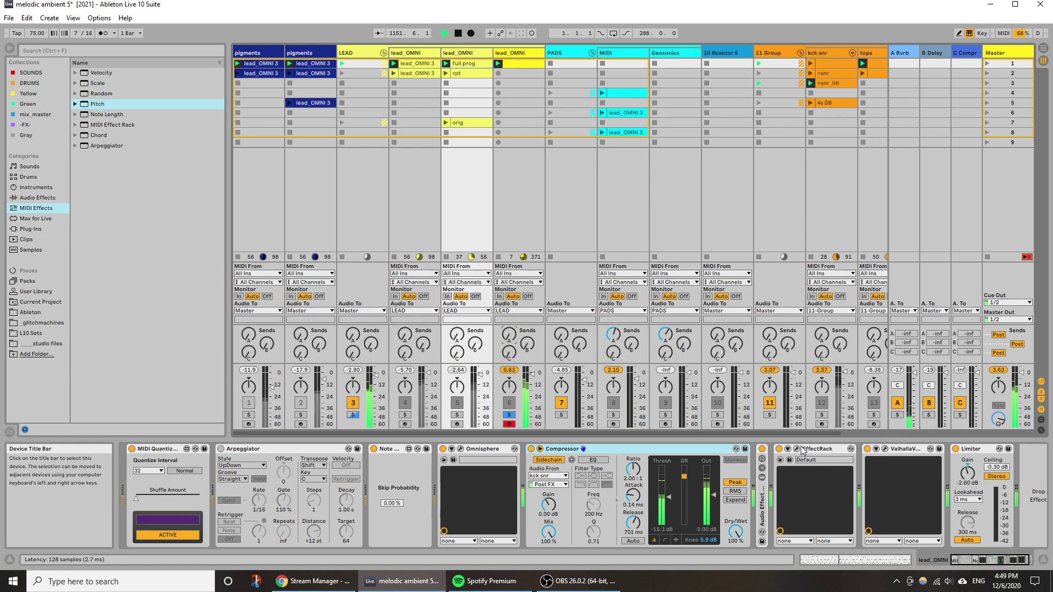
left_click(514, 210)
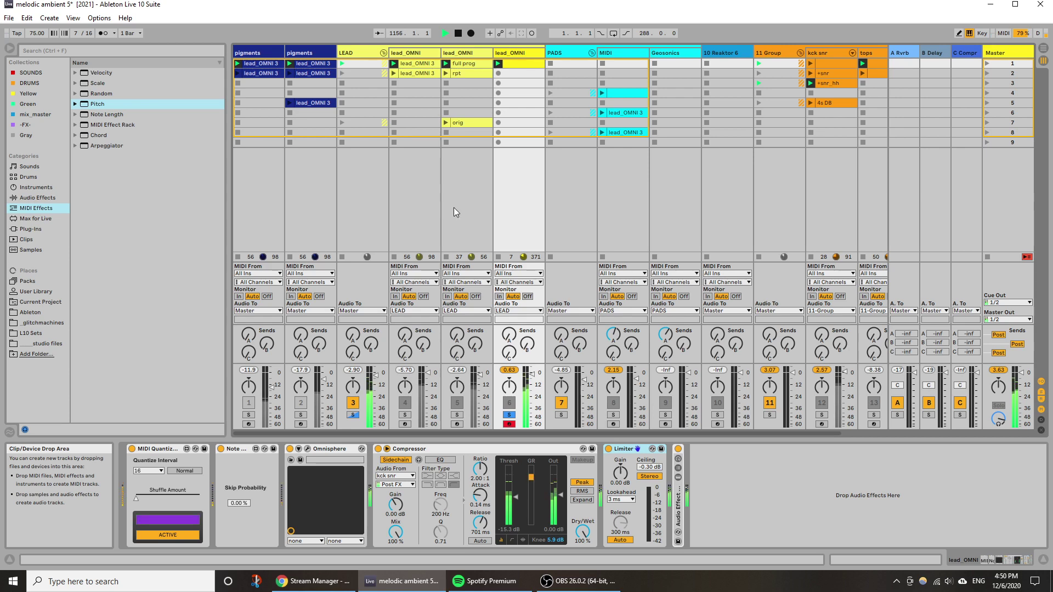
left_click(307, 449)
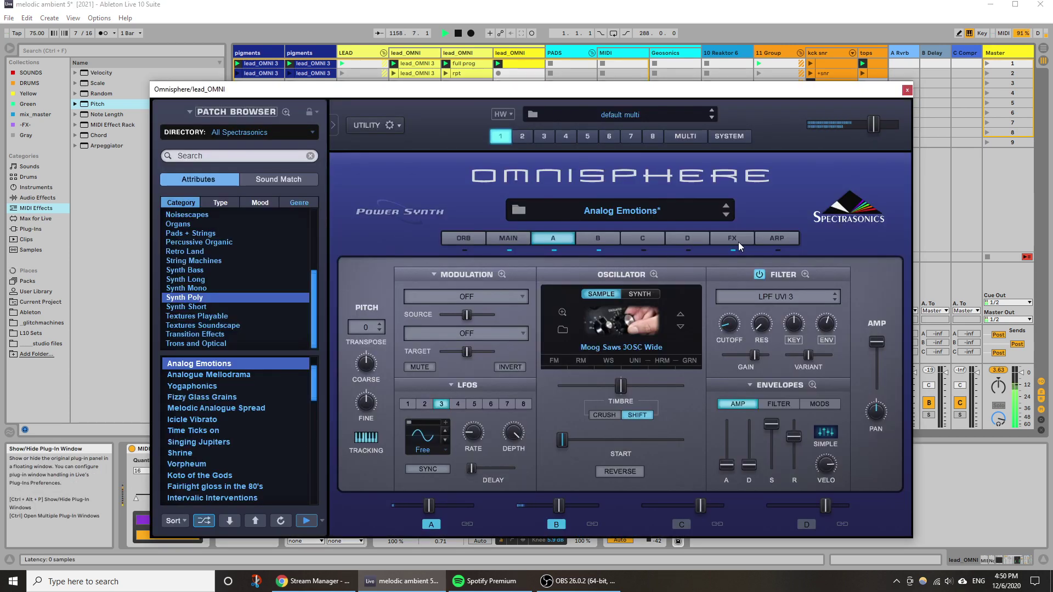
left_click(734, 239)
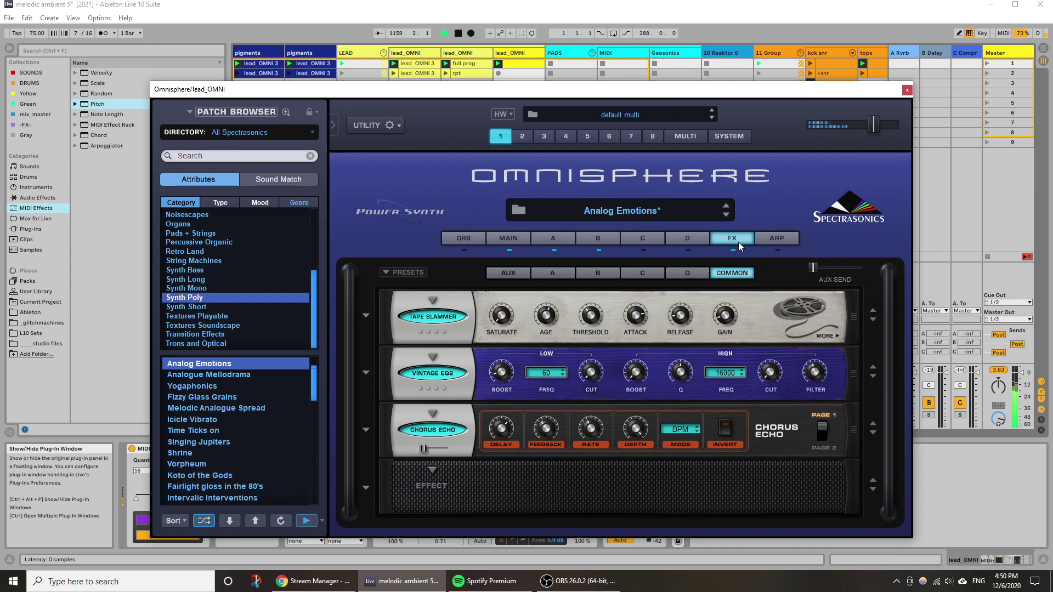
left_click(904, 92)
Switch the Analog Chorus, Pro-Verb and Chorus Echo aux effects back on in the full prog lead_OMNI track's Omnisphere patch.
left_click(469, 54)
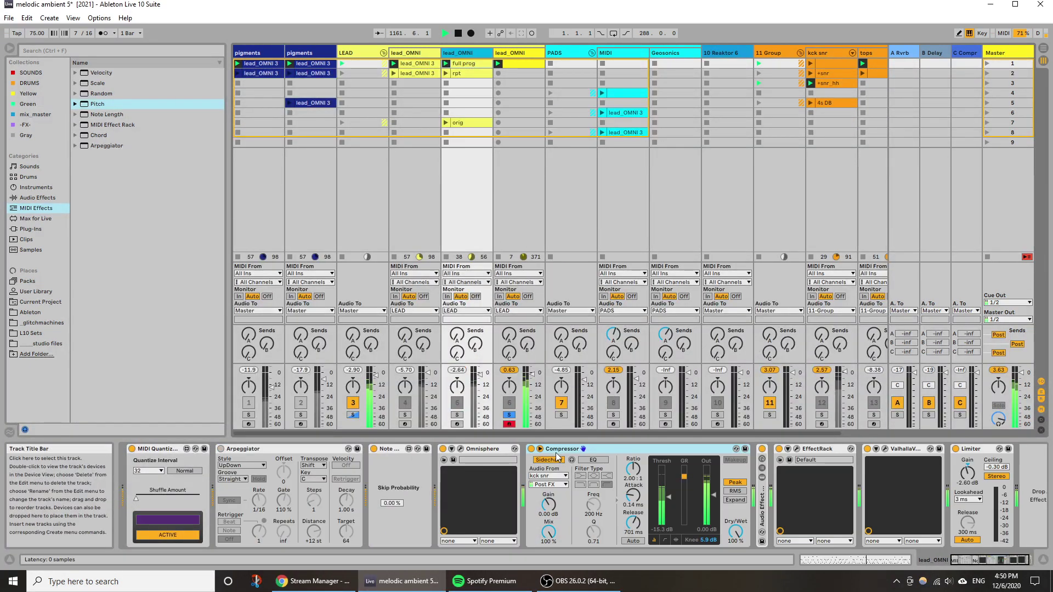
left_click(461, 450)
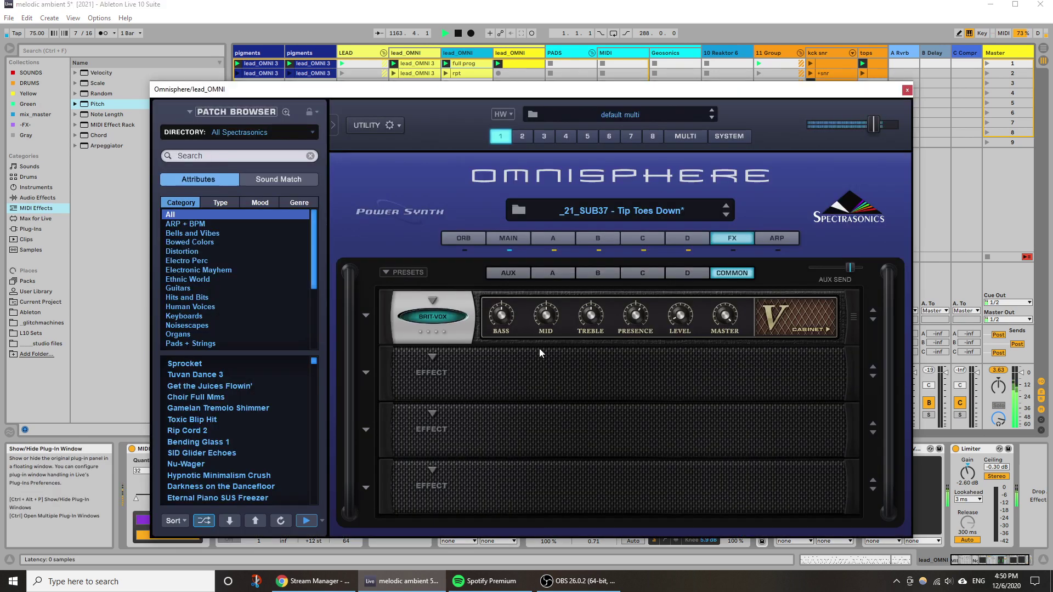
left_click(567, 274)
left_click(506, 273)
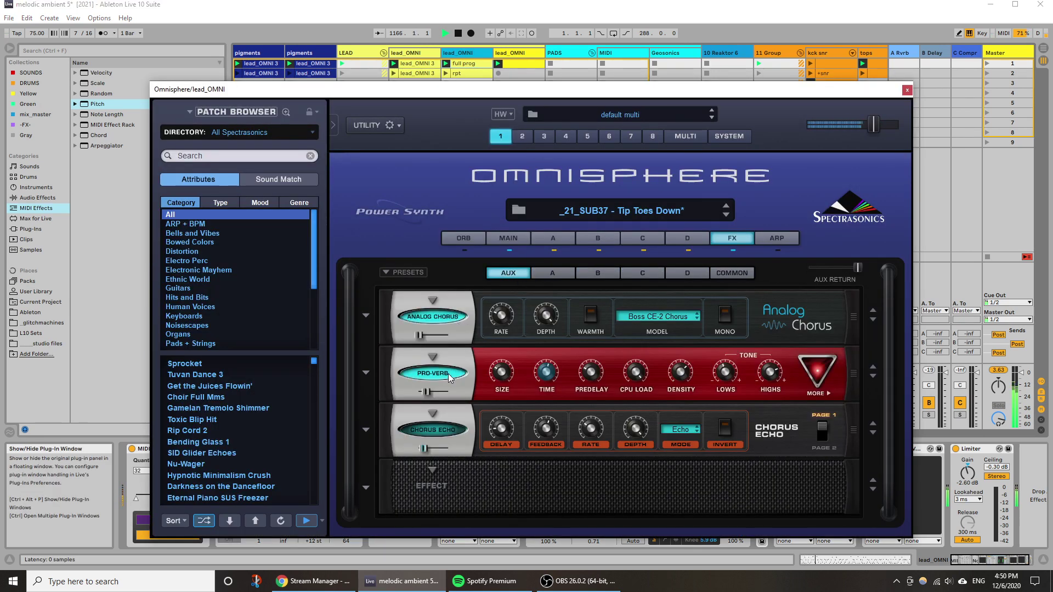
left_click(442, 433)
left_click(906, 90)
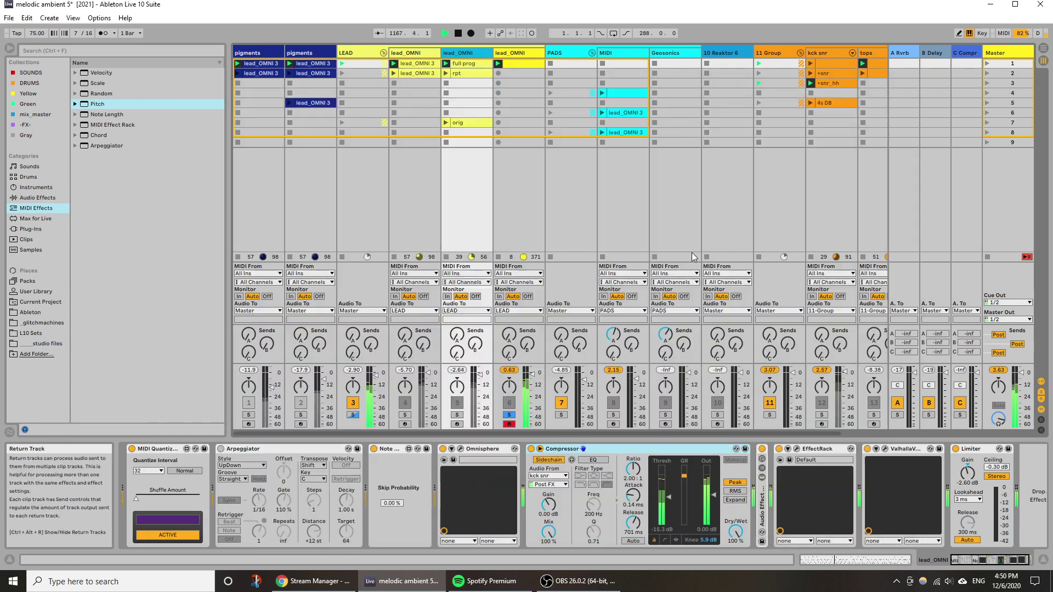
Solo the lead_OMNI track 5, switch the solo to lead_OMNI track 6, and show track 6's devices.
left_click(458, 414)
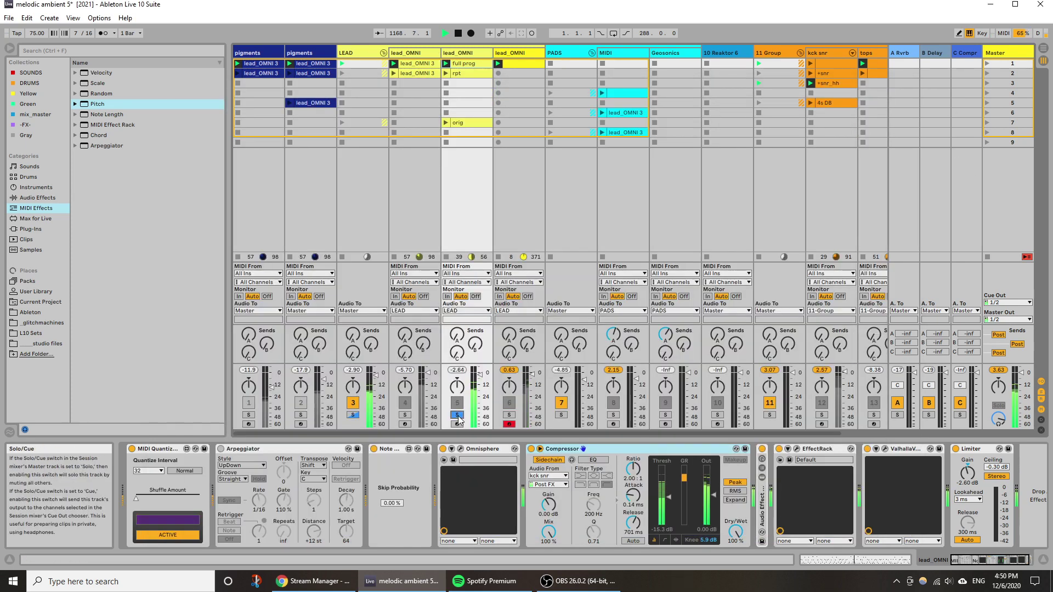
left_click(510, 415)
left_click(525, 214)
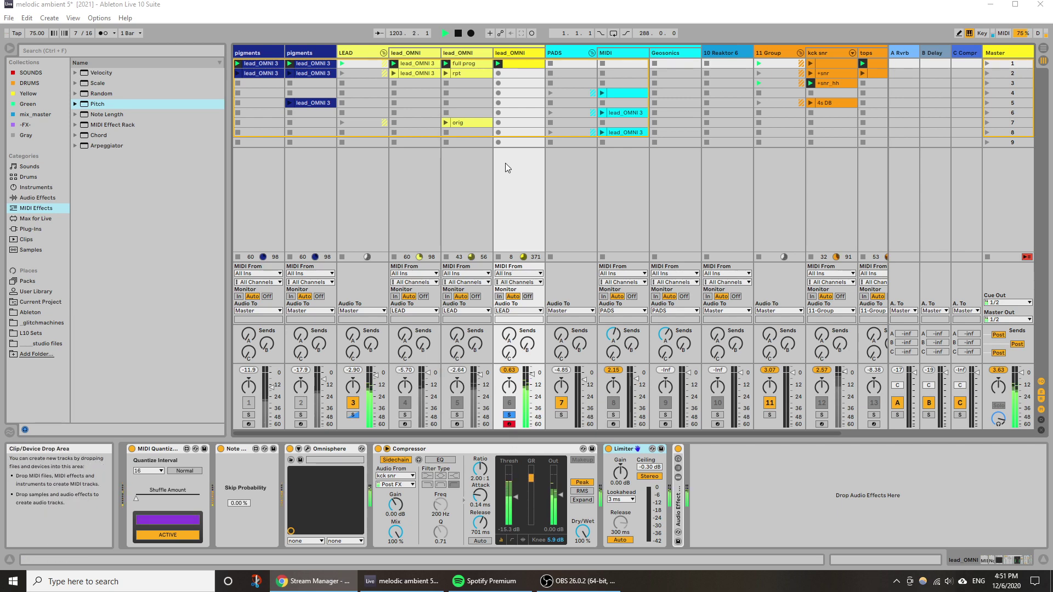
Open Omnisphere on lead_OMNI track 6 and set the Analog Emotions patch's main gain to -1 dB.
left_click(308, 449)
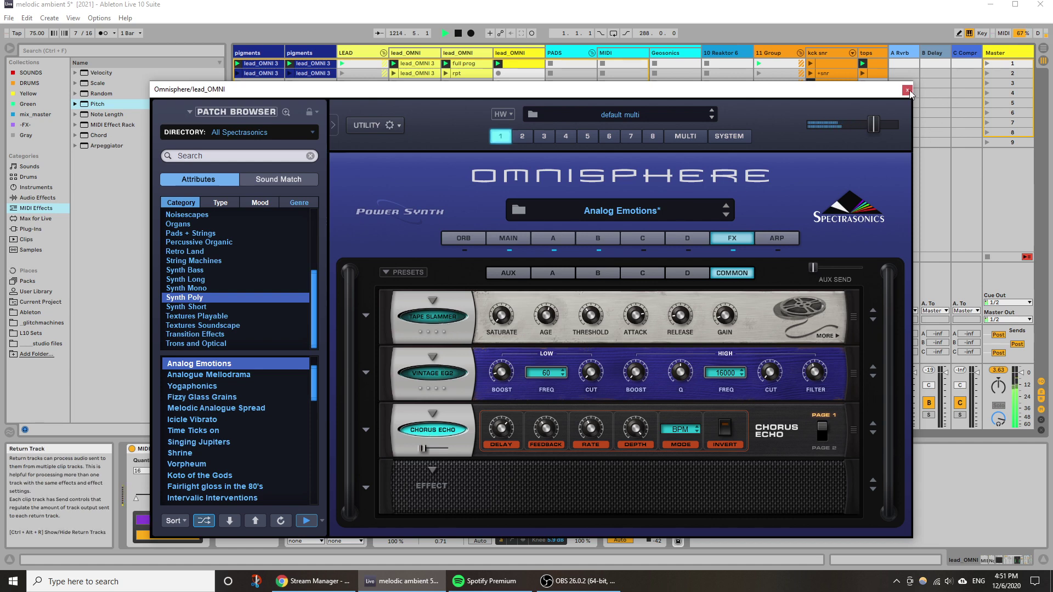
left_click(525, 238)
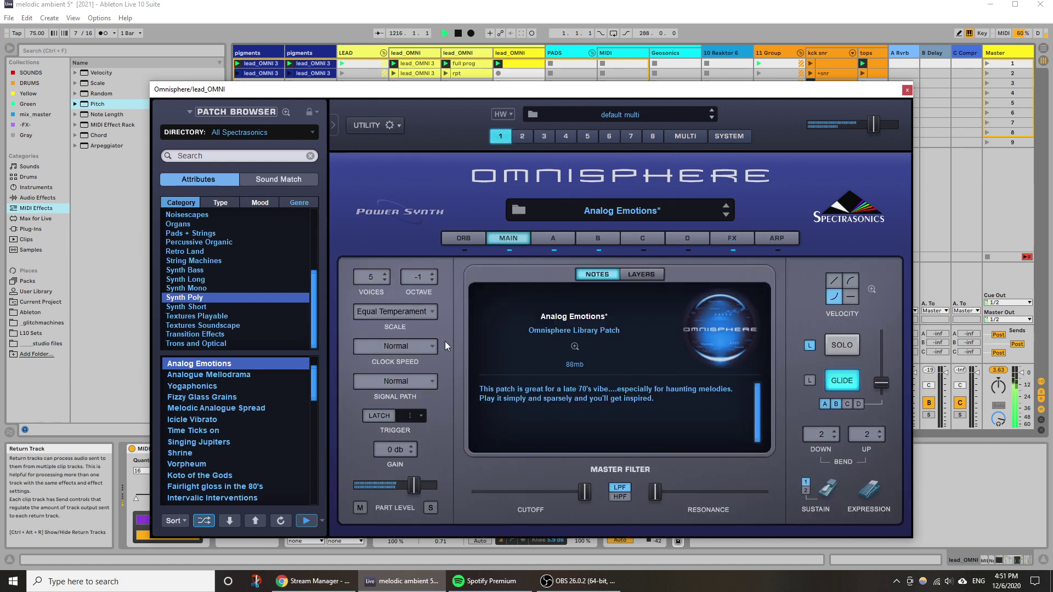
left_click(412, 453)
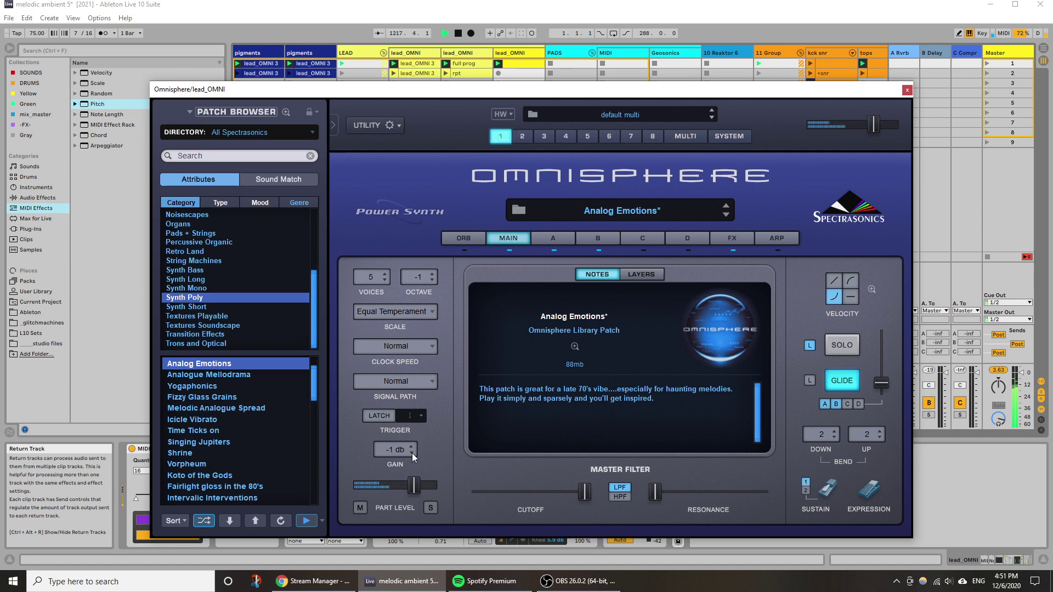
Lower the amp envelope's sustain slightly and adjust its release in Omnisphere's layers A and B, and close the plug-in.
left_click(560, 236)
left_click_drag(772, 426, 794, 438)
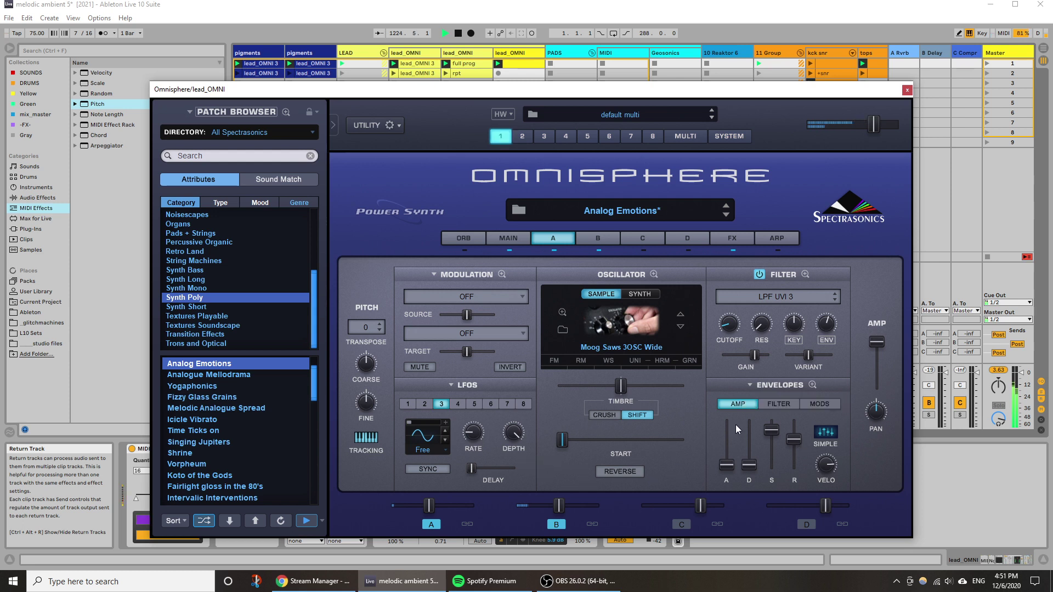
left_click(595, 239)
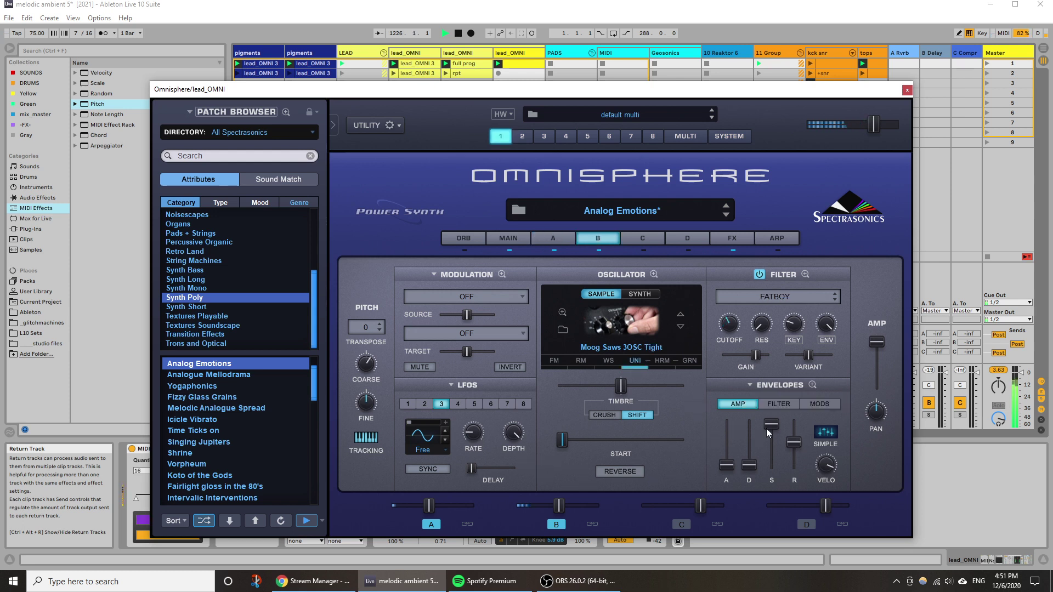
left_click_drag(768, 429, 771, 430)
left_click(793, 441)
left_click(907, 89)
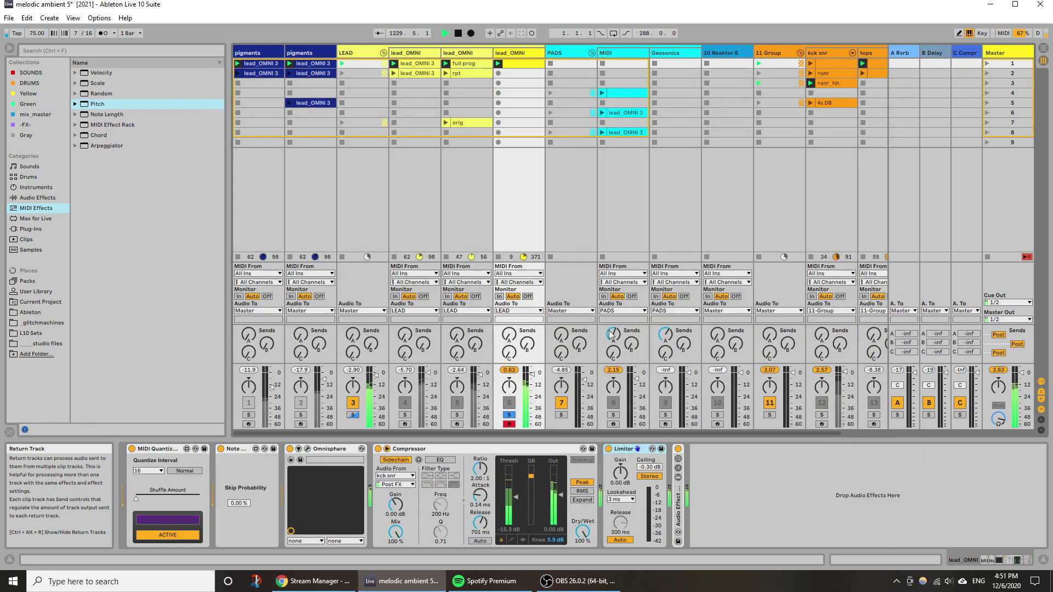
Unsolo lead_OMNI track 6 and look over the MIDI notes of its first clip before returning to the device chain.
left_click(508, 415)
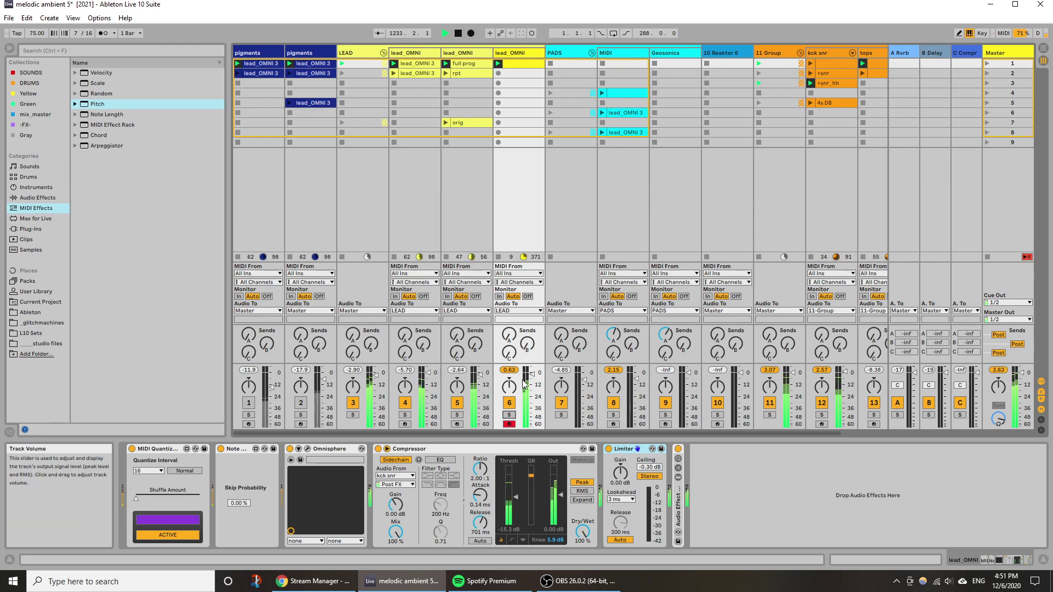
double_click(516, 65)
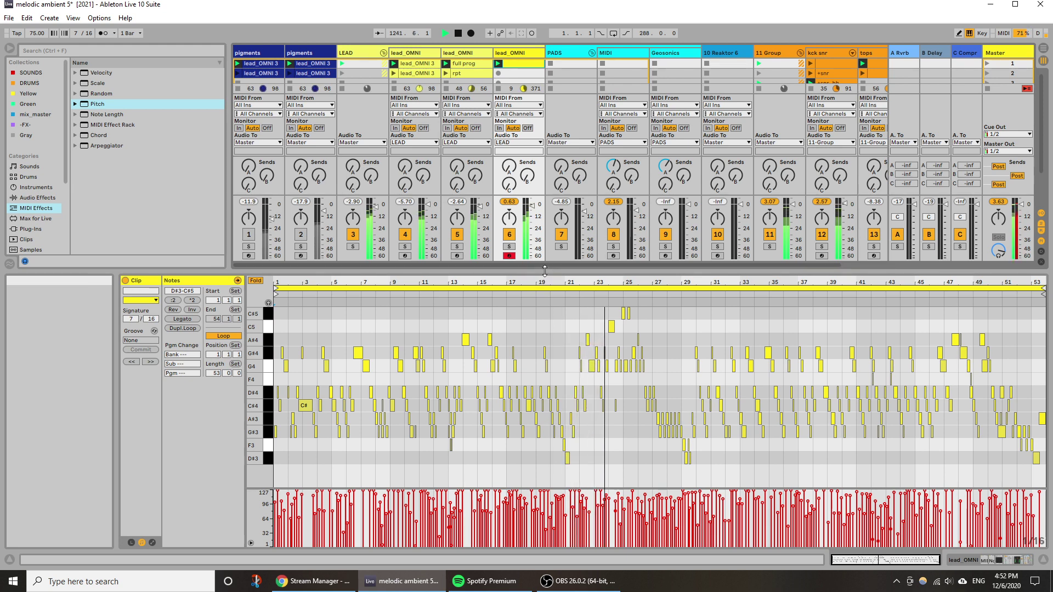
left_click_drag(544, 271, 544, 325)
key("shift+Tab")
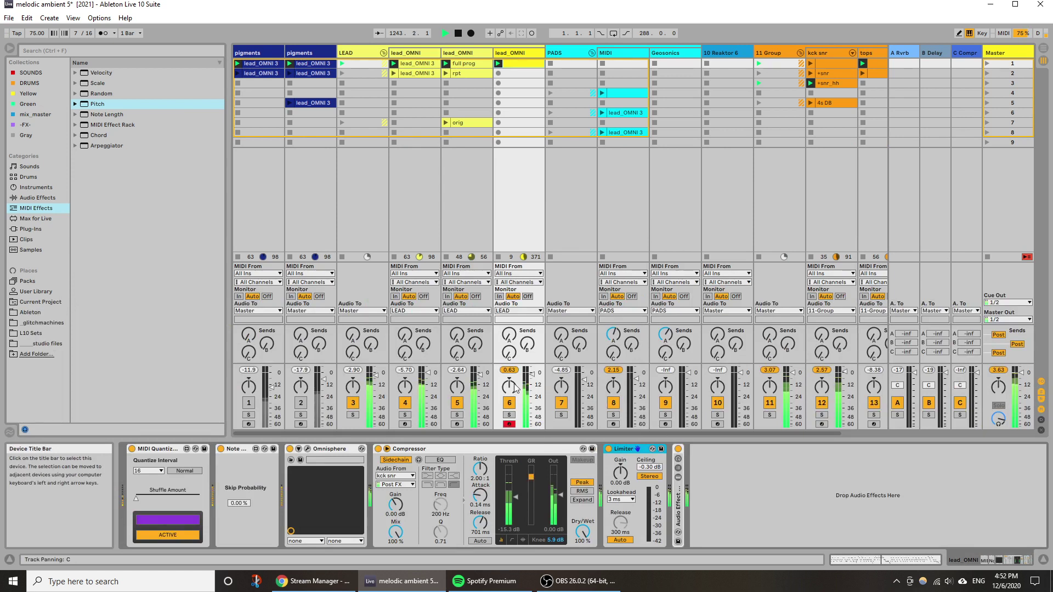
Search the plug-ins for "sound" and load the Soundtoys EffectRack on lead_OMNI track 6.
left_click(31, 230)
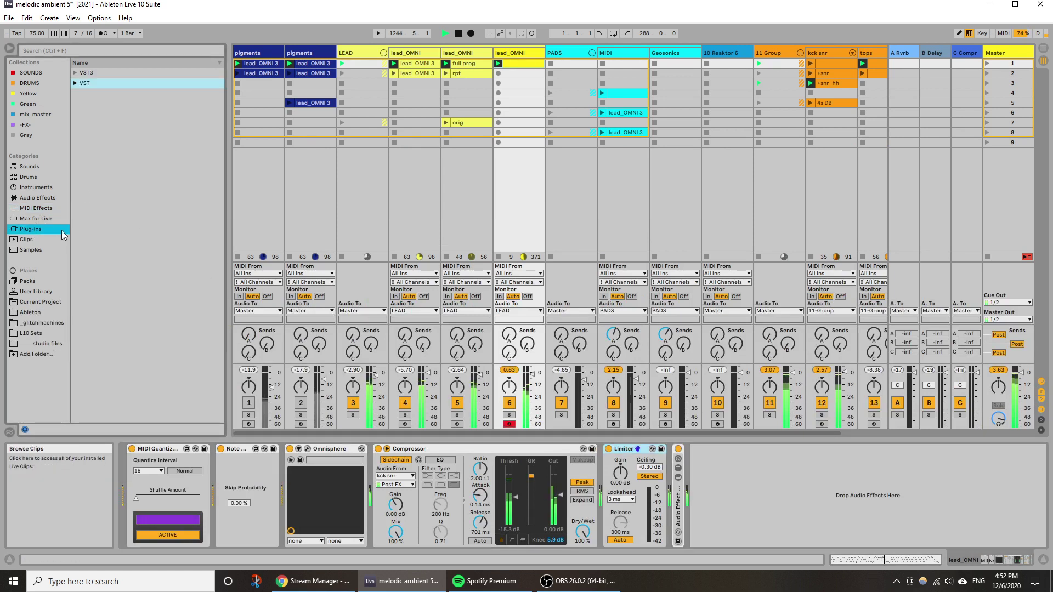
left_click(68, 50)
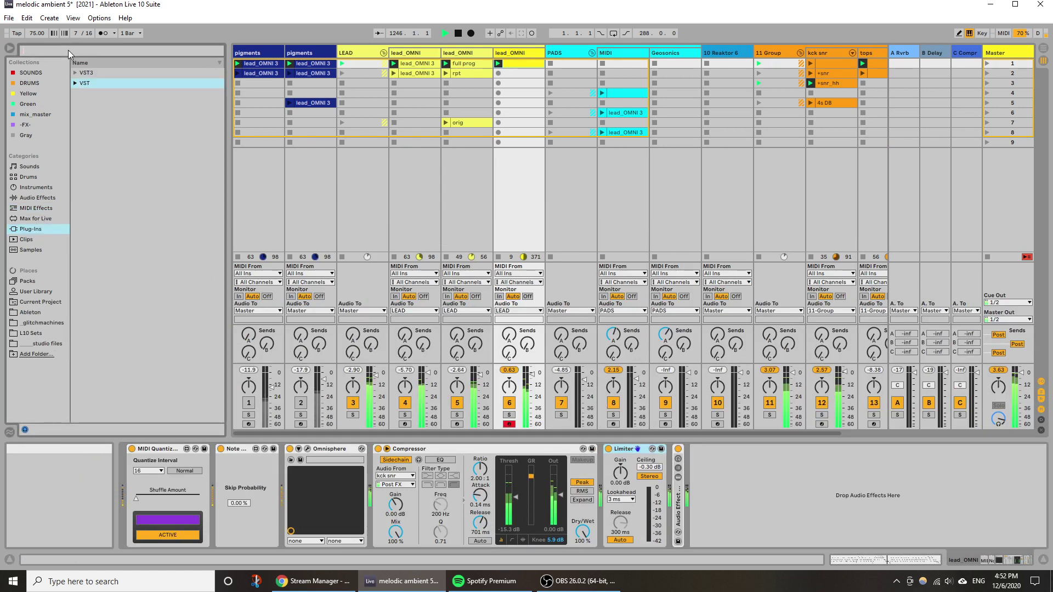
type("soud")
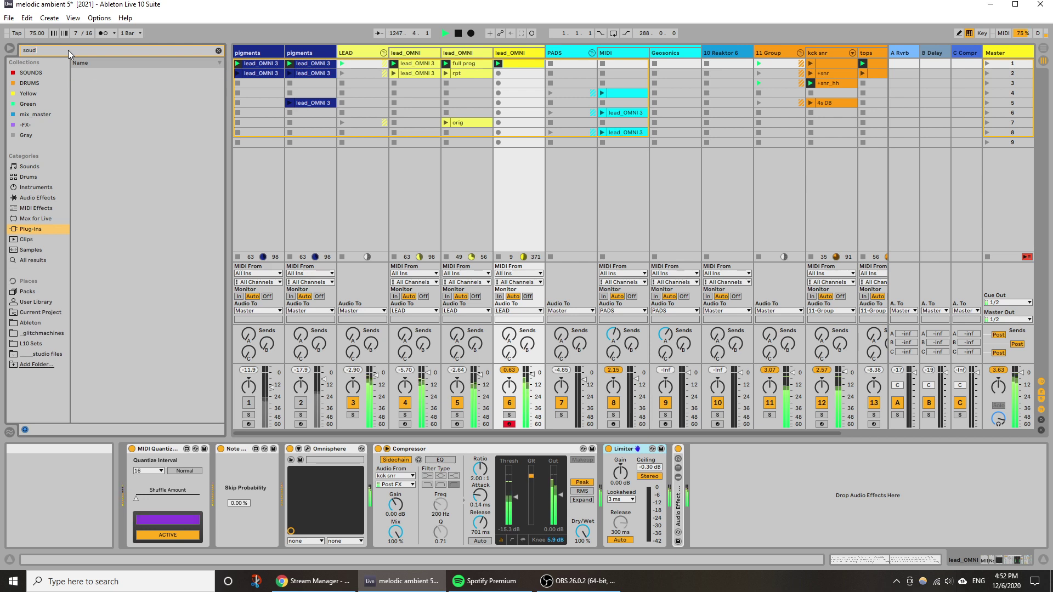
key("BackSpace")
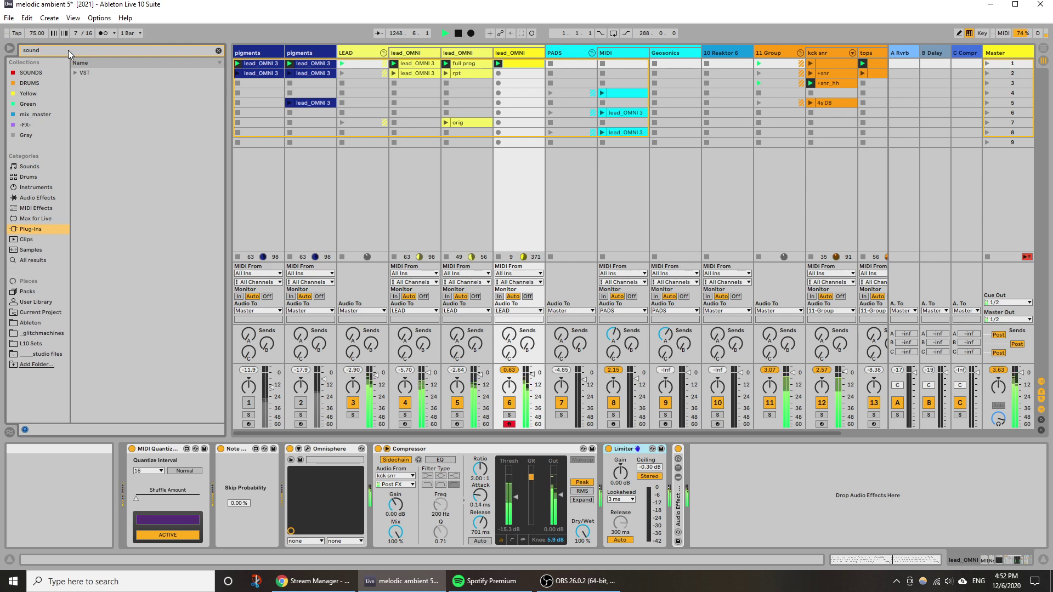
type("nd")
left_click(110, 95)
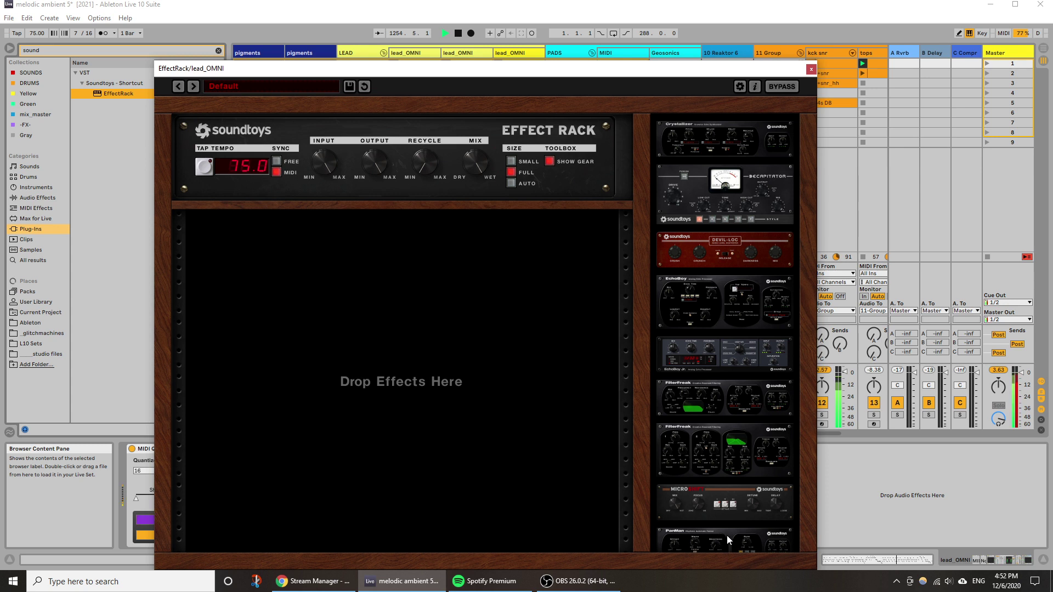
Add PanMan to the effect rack and load its rhythmic pan preset Hard Random MIDI.
left_click_drag(726, 535, 290, 410)
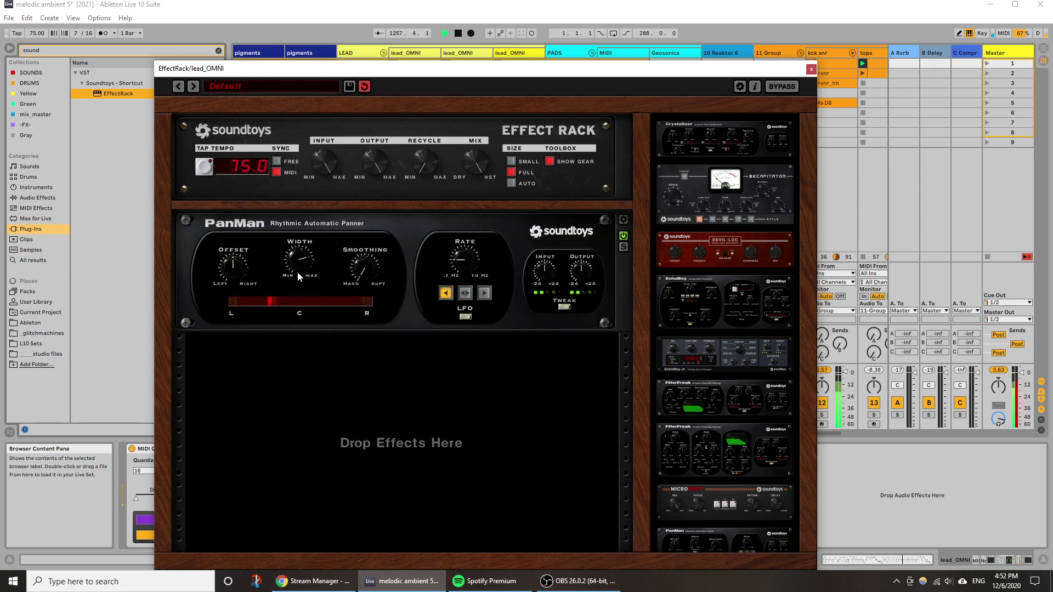
left_click_drag(297, 272, 293, 286)
left_click(409, 328)
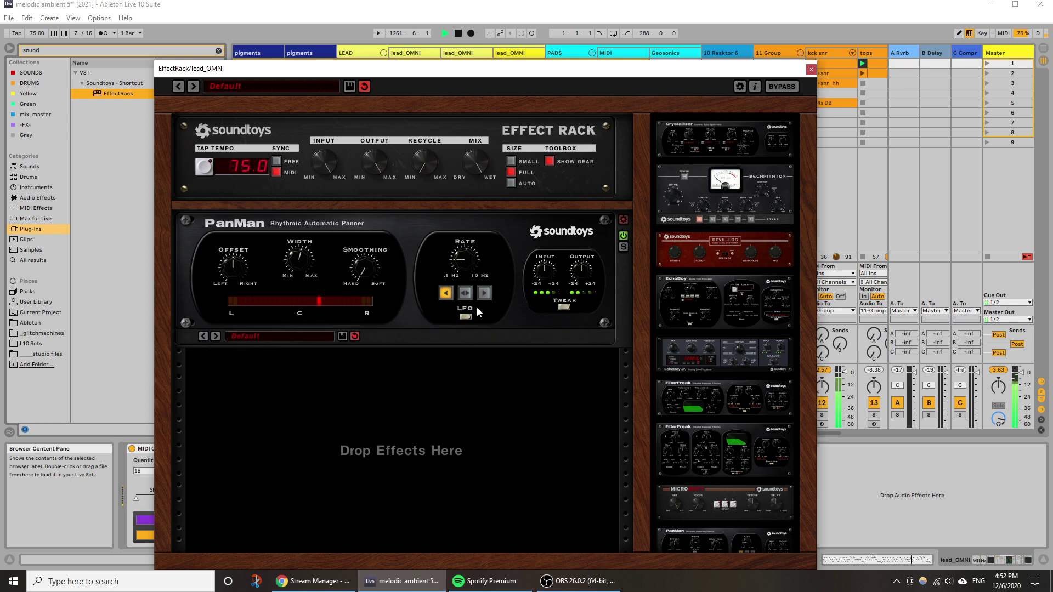
left_click(262, 336)
mouse_move(296, 265)
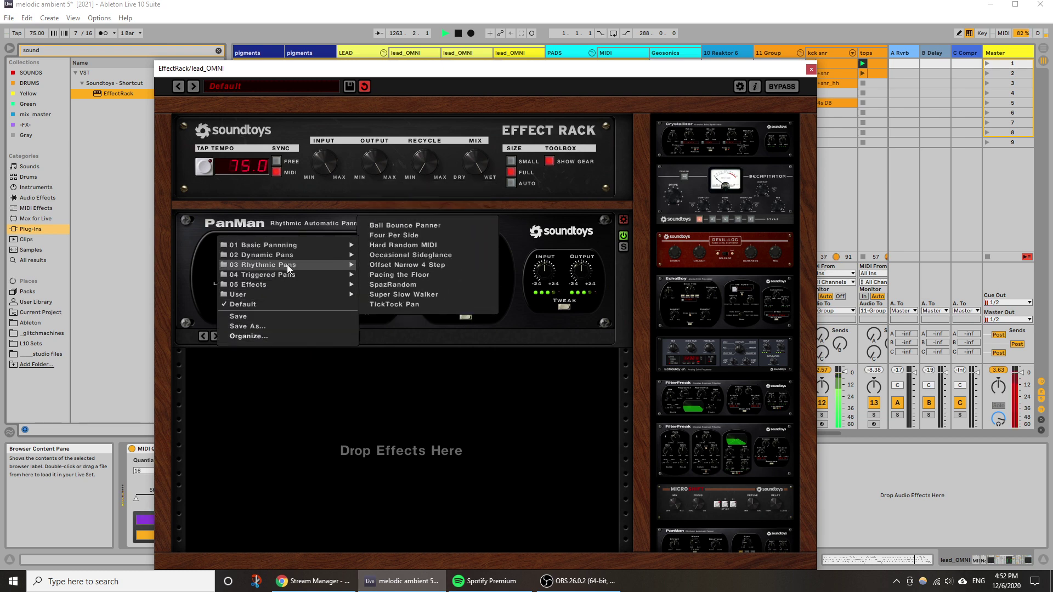
left_click(410, 246)
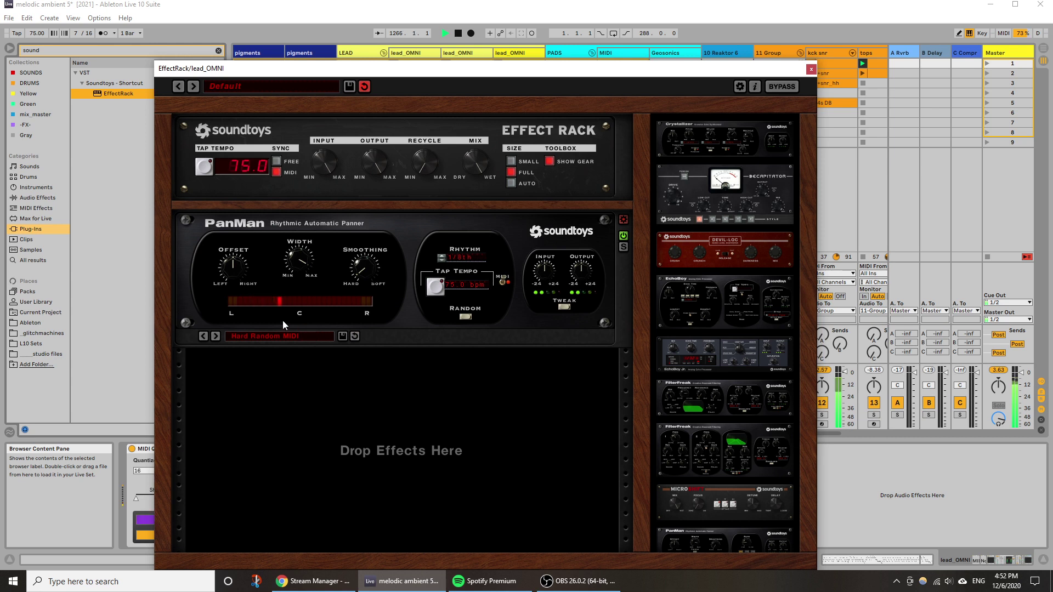
Reduce PanMan's width, change its rhythm to a longer note value, and close the effect rack.
left_click_drag(299, 265, 302, 324)
left_click(443, 260)
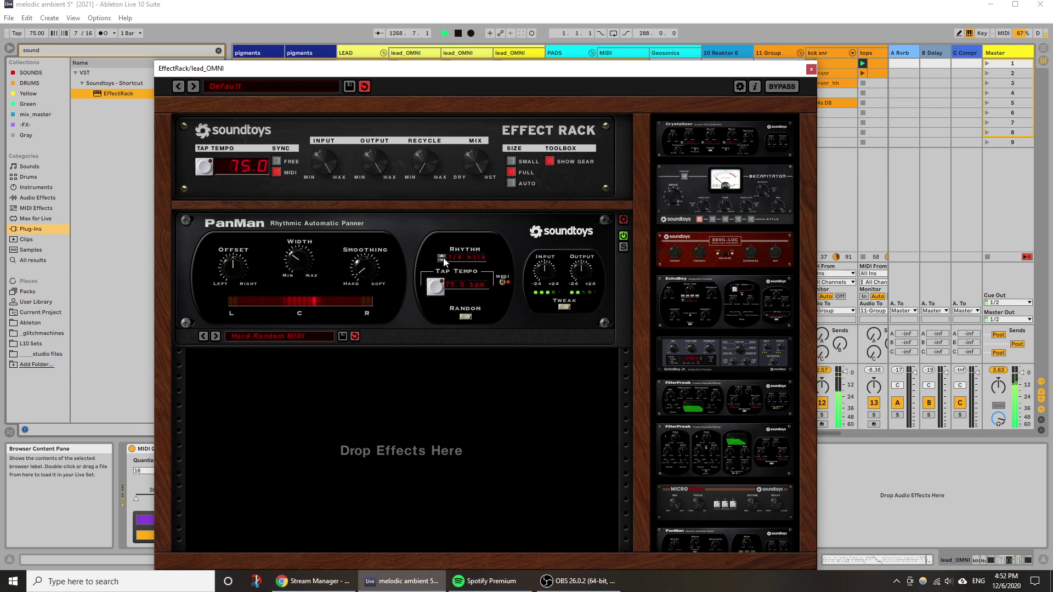
left_click(442, 260)
left_click(810, 70)
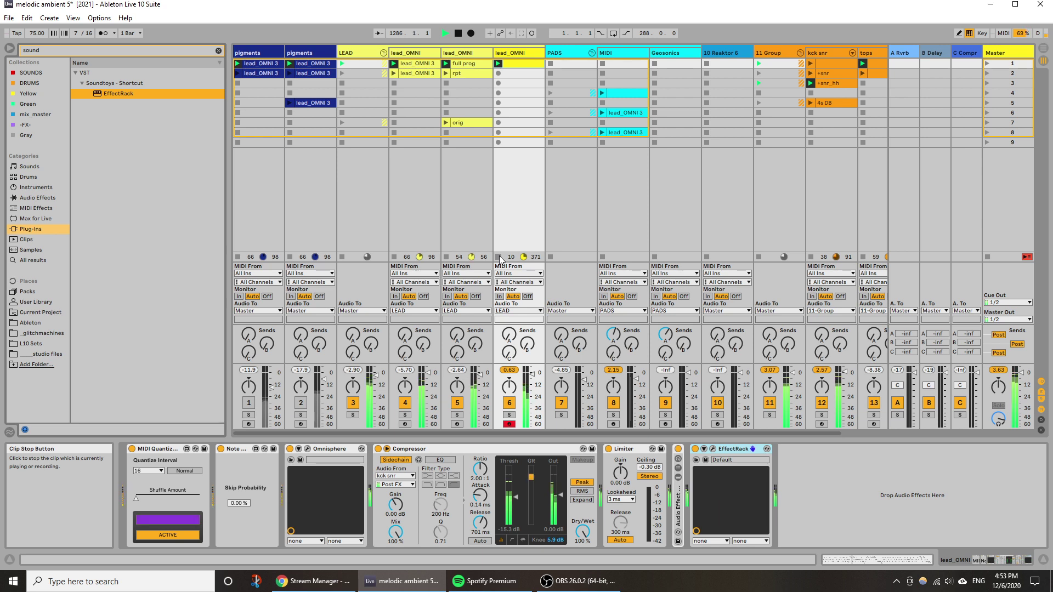
Stop the playing clip on lead_OMNI track 6 and add a Limiter audio effect at the end of the Master chain.
left_click(500, 259)
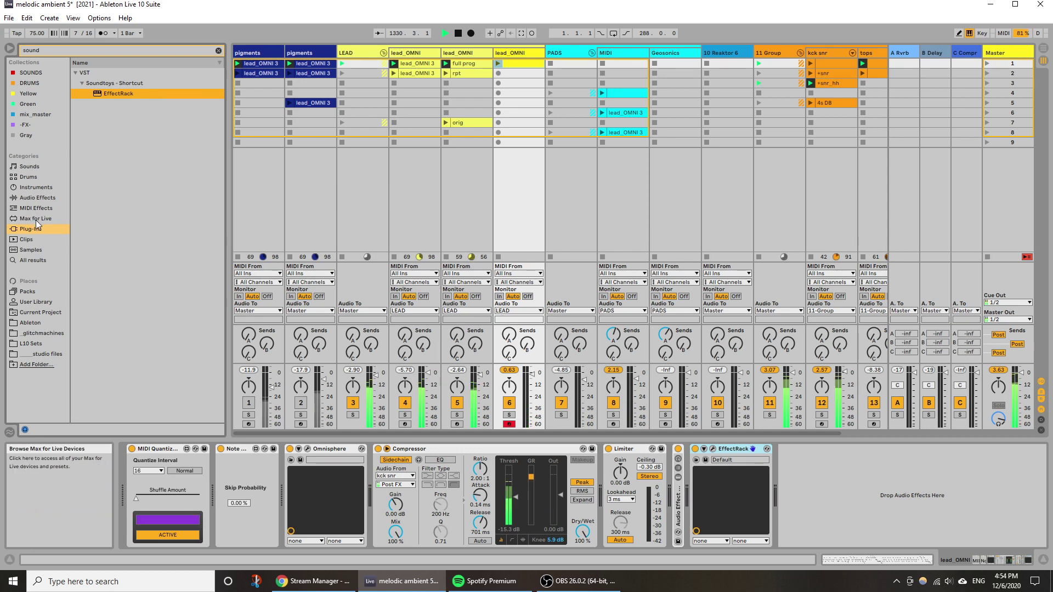
left_click(41, 196)
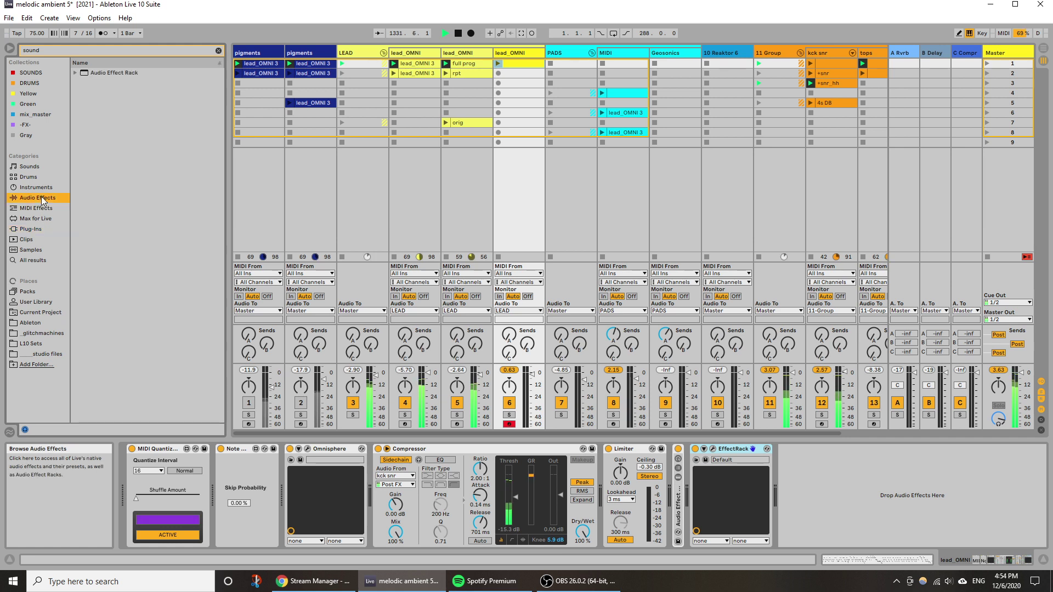
left_click(218, 50)
left_click(95, 323)
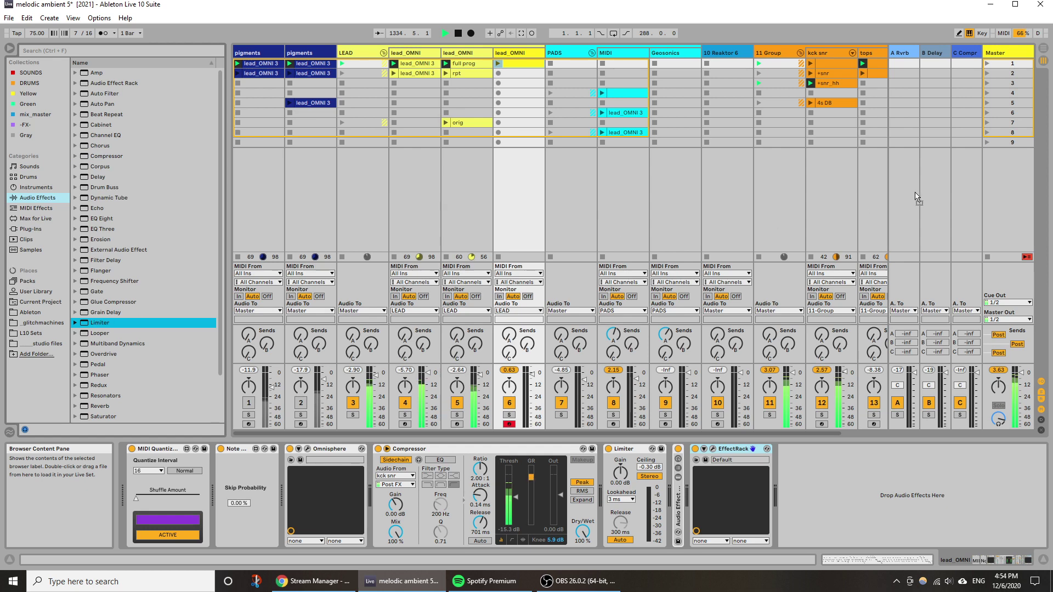
left_click(1005, 185)
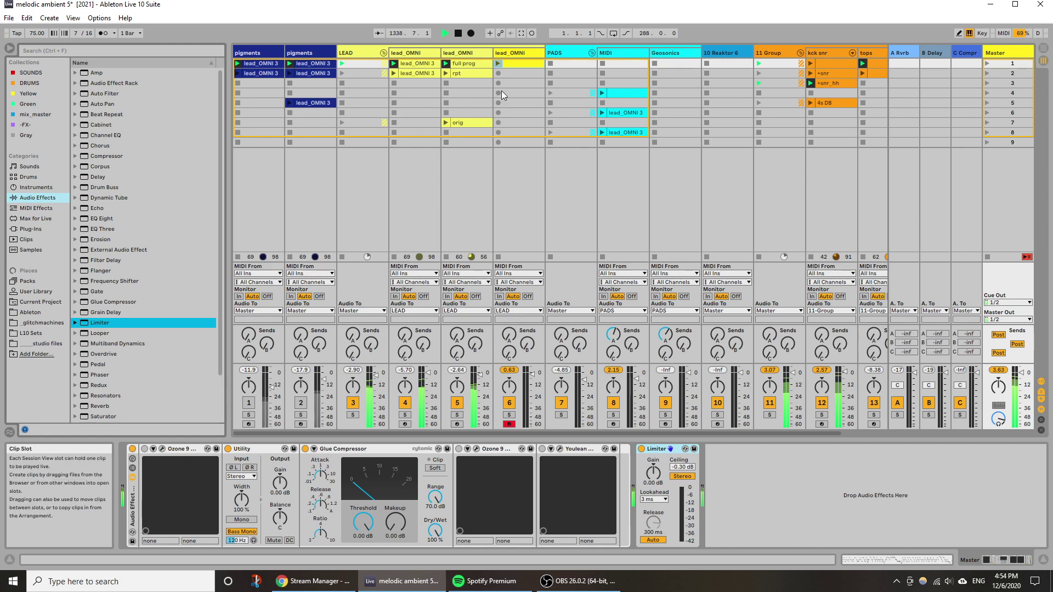
Relaunch the first clip on lead_OMNI track 6 and set its note skip probability to 19.7 %.
left_click(498, 64)
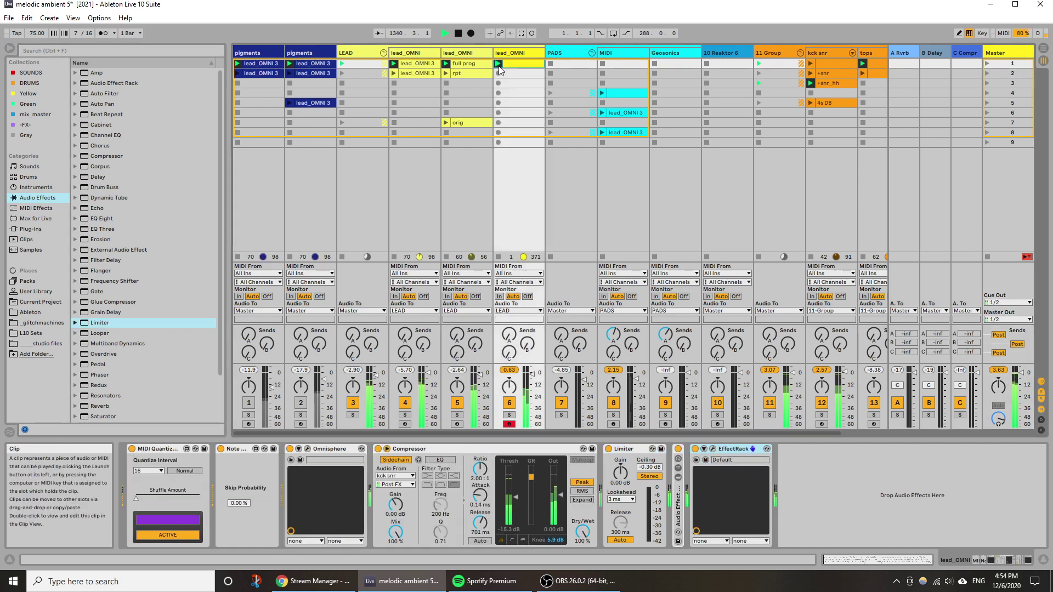
left_click_drag(239, 503, 239, 478)
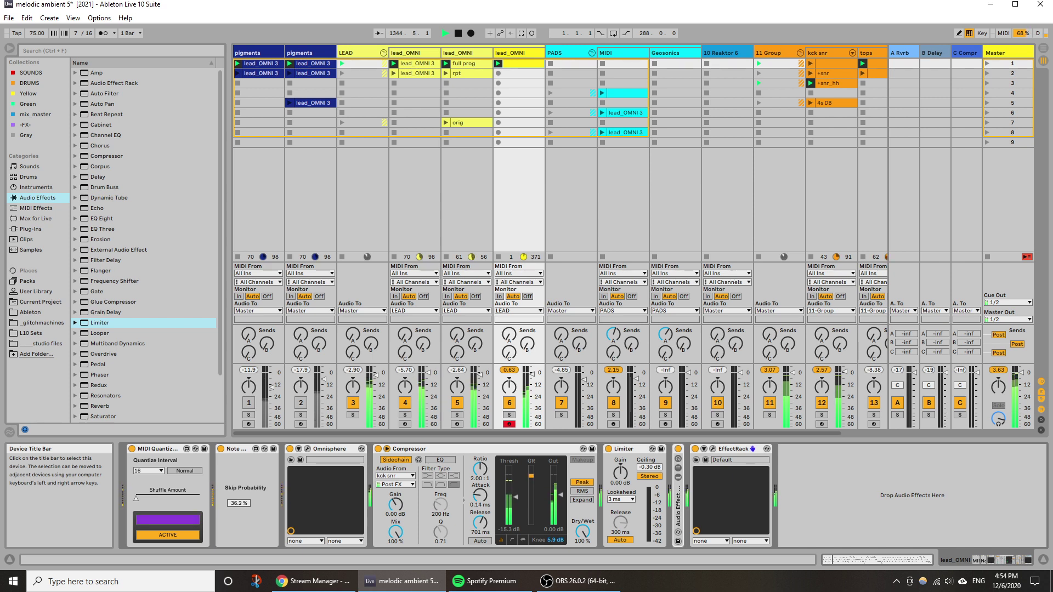
left_click_drag(239, 503, 239, 514)
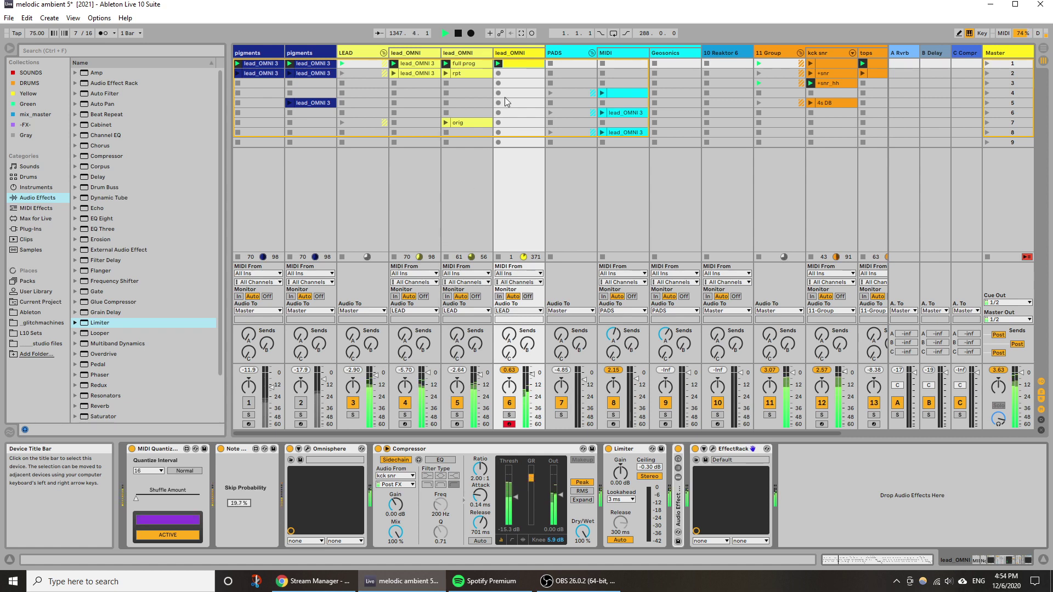
Check the note pattern of track 6's first clip again and return to the device chain.
double_click(509, 66)
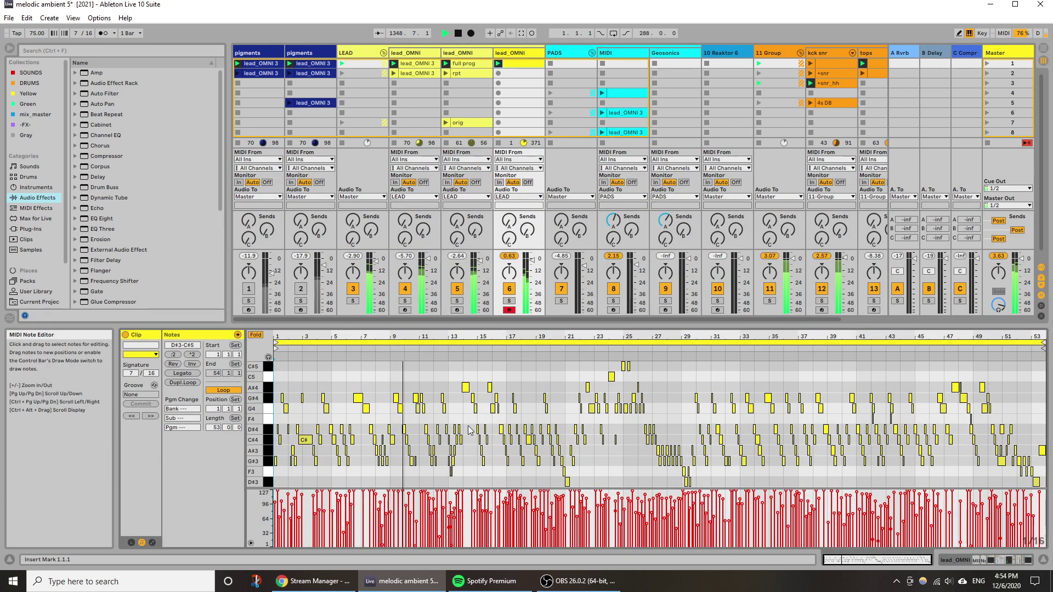
key("shift+Tab")
Audition Omnisphere patches similar to Analog Emotions on lead_OMNI track 6 using Sound Match, including Expressing Simple Emotion, Singing Jupiters and OB-8 PWM Swelleads.
left_click(307, 449)
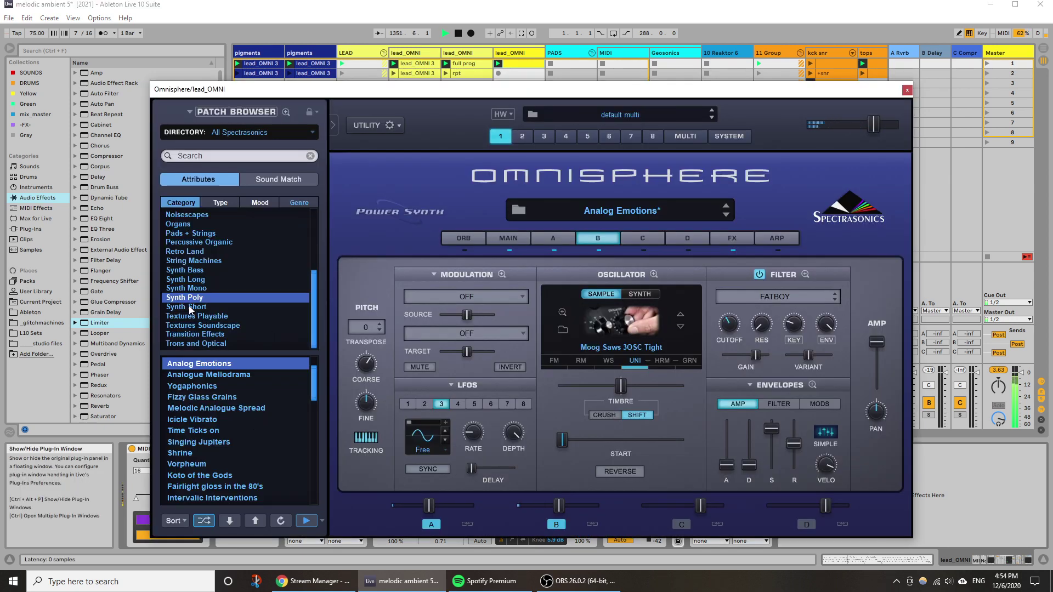
left_click(285, 183)
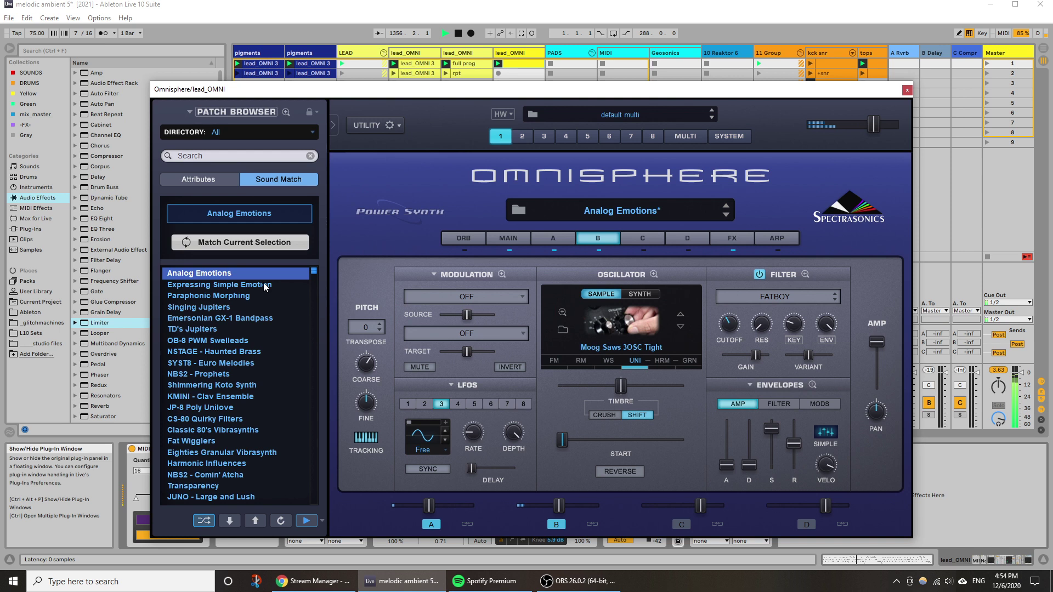
left_click(234, 285)
left_click(233, 296)
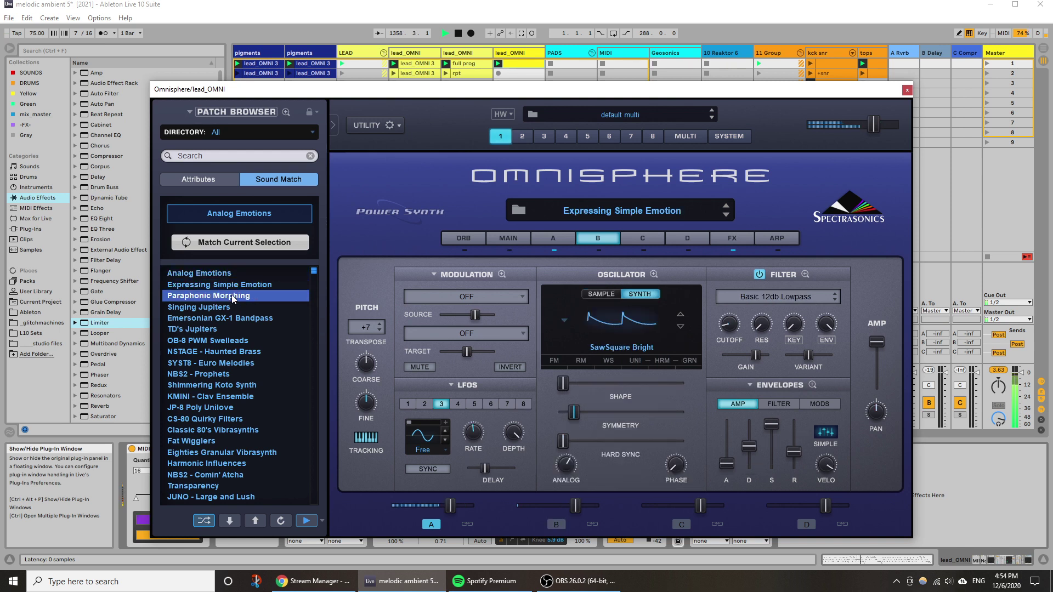
left_click(224, 307)
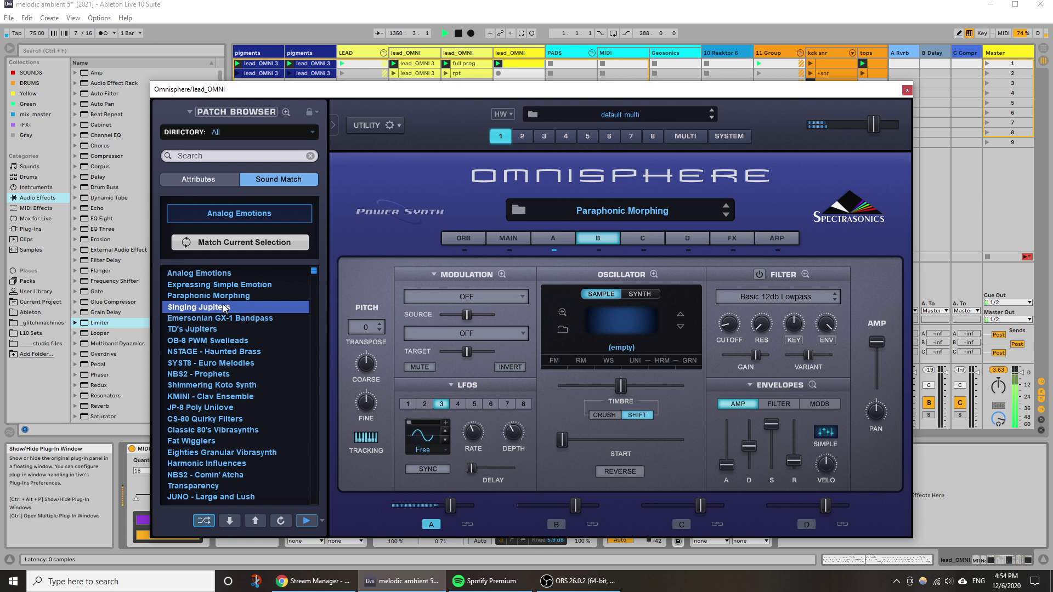
left_click(217, 330)
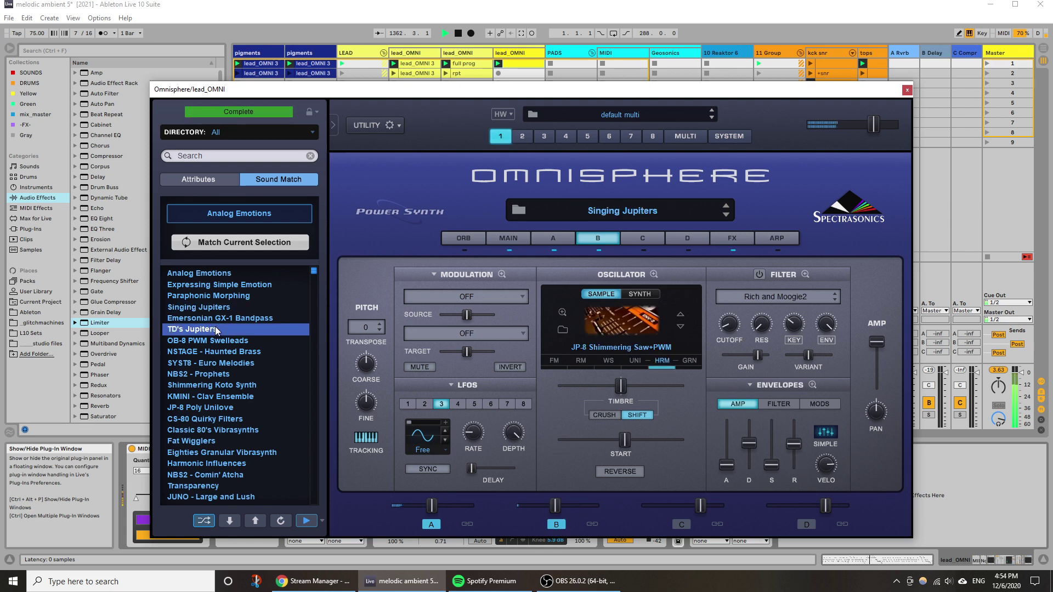
left_click(238, 343)
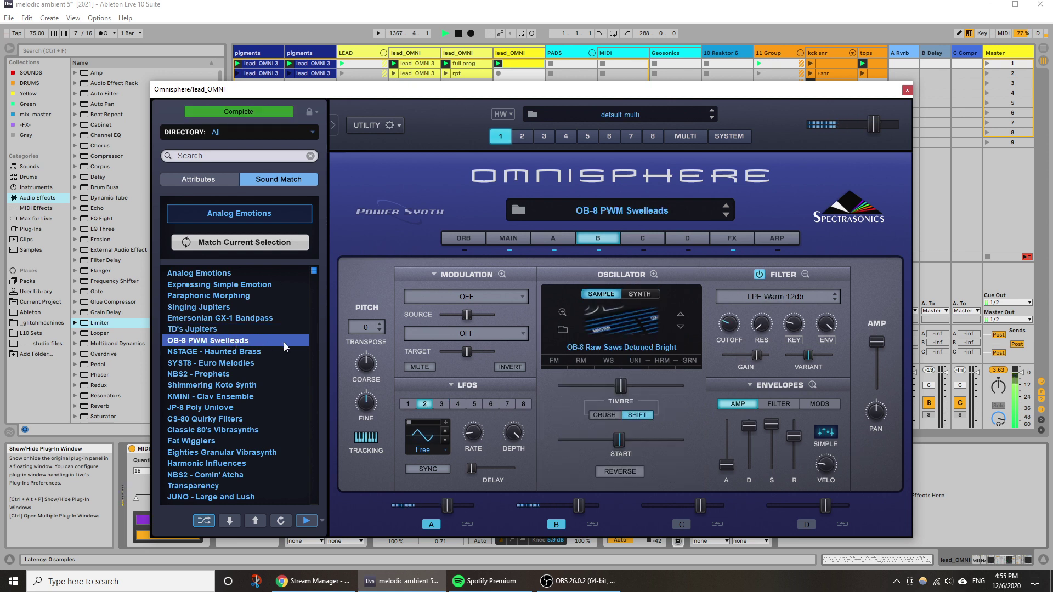
left_click(254, 419)
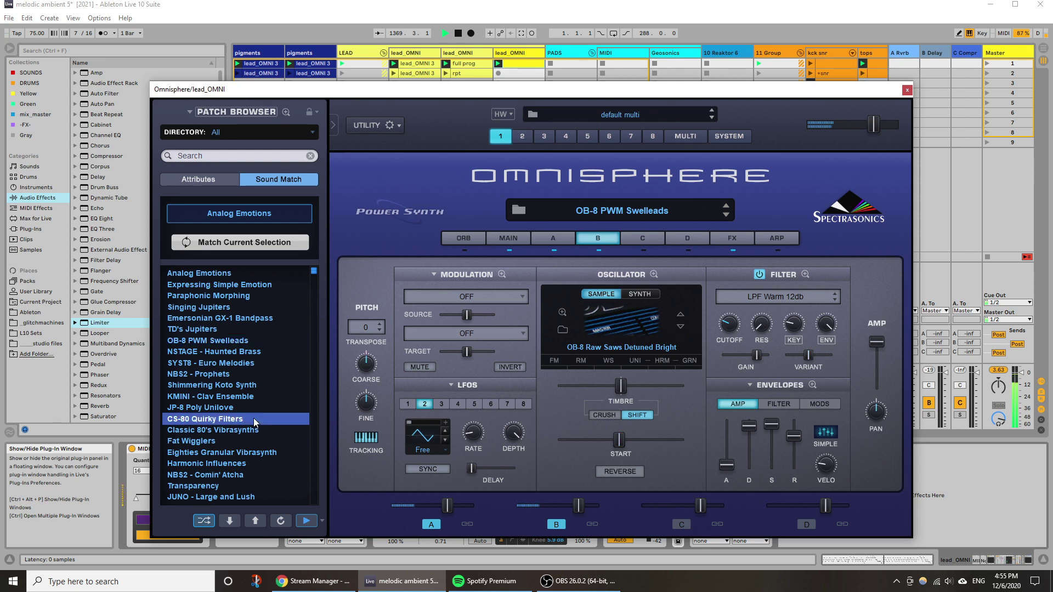
Reload the Analog Emotions patch, check its main page and close Omnisphere.
left_click(216, 277)
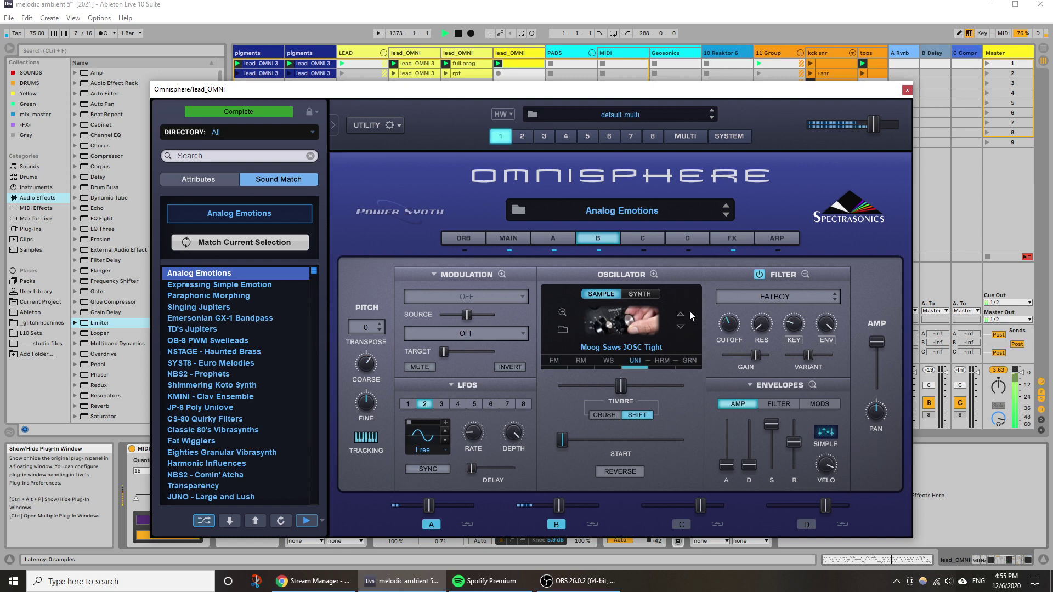
left_click(508, 238)
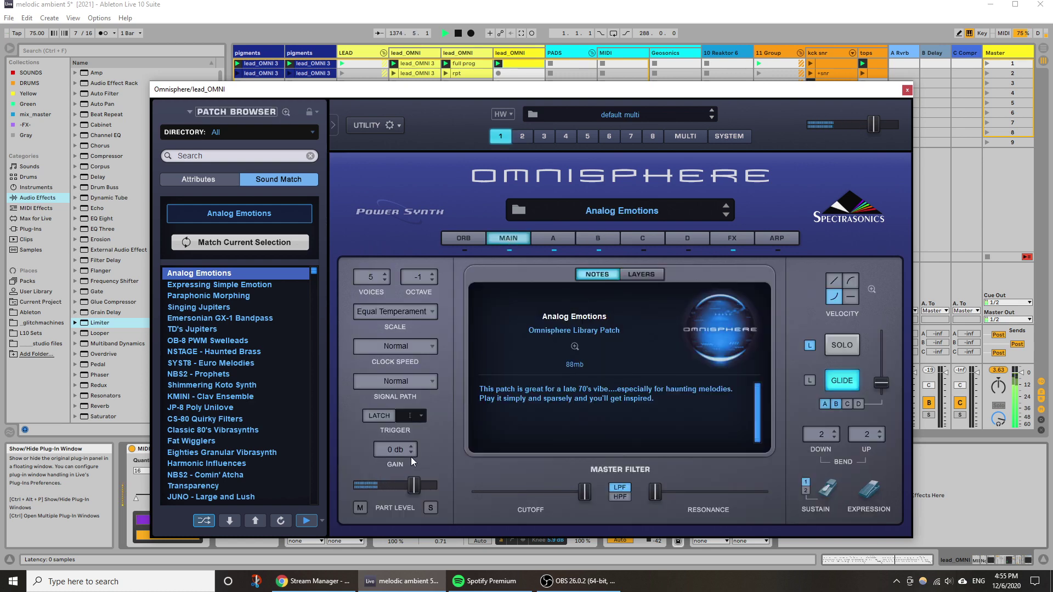
left_click(906, 90)
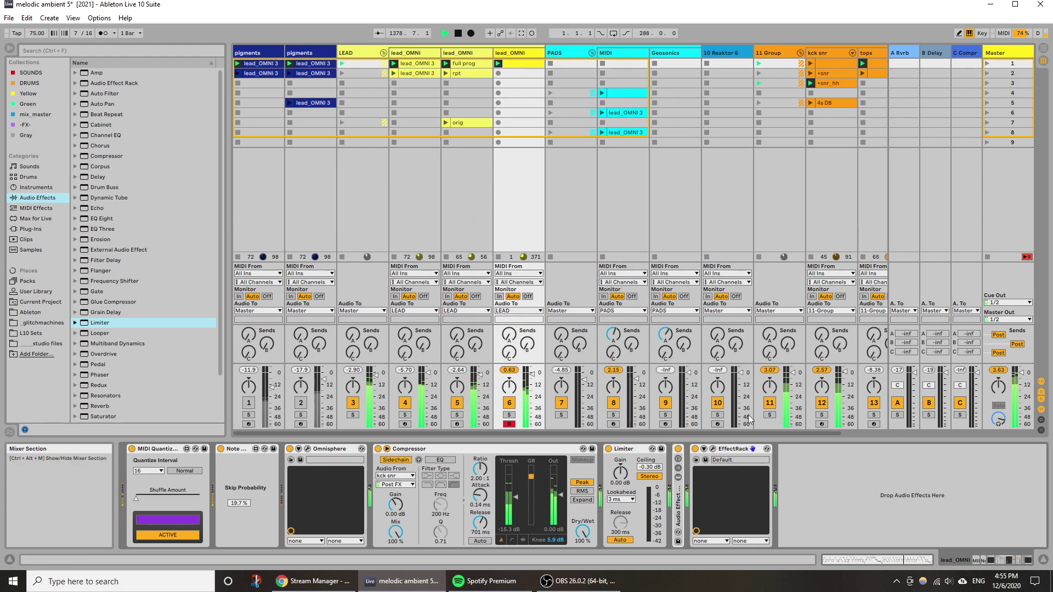
Briefly toggle the Reaktor 6 track 10 off and on, and delete that track from the set.
left_click(719, 403)
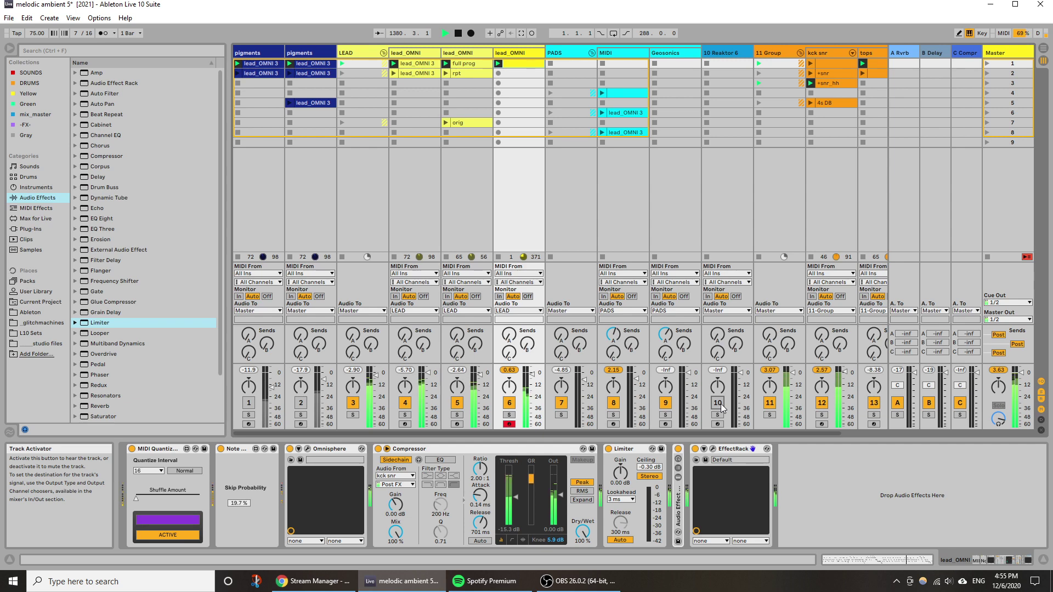
left_click(721, 406)
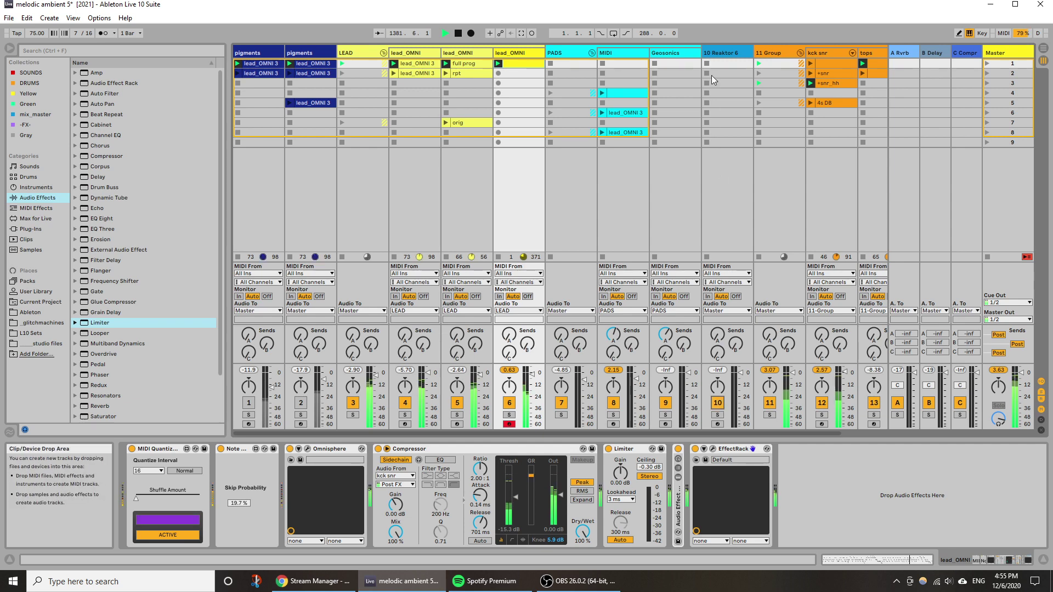
right_click(716, 53)
key("Escape")
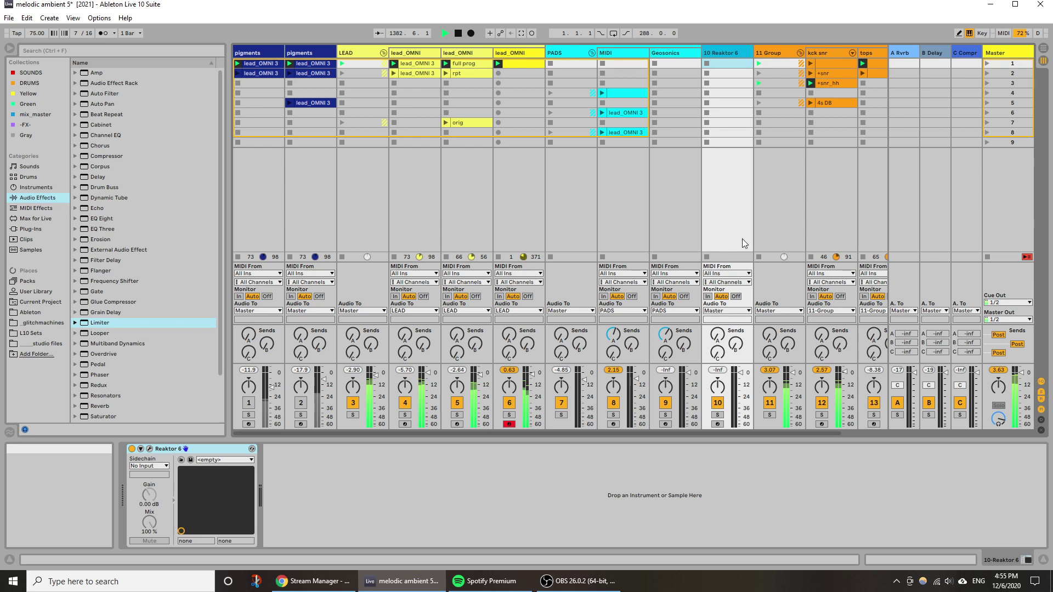
key("Delete")
Move the drum group directly after lead_OMNI track 6, ahead of the PADS group, and save the set.
left_click_drag(725, 57, 549, 51)
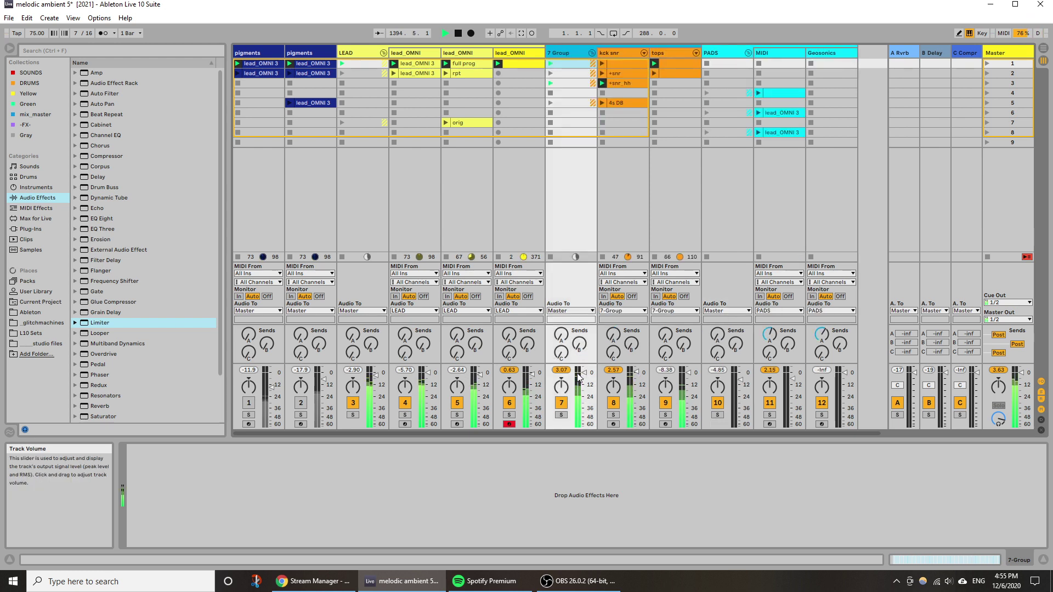
key("ctrl+s")
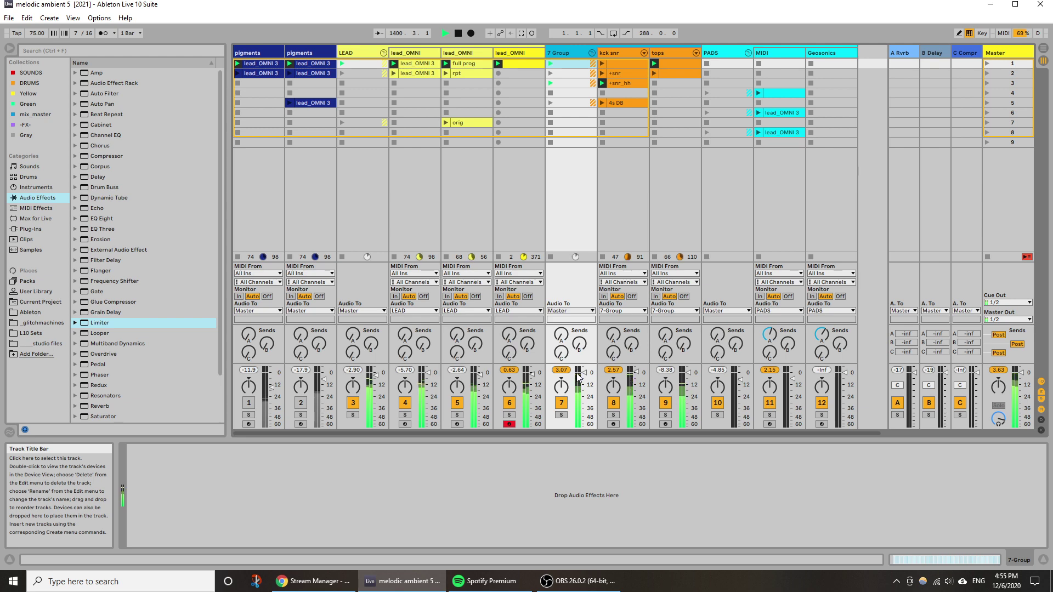
Adjust the filter cutoff of layer B in track 6's Omnisphere patch and close the plug-in.
left_click(513, 63)
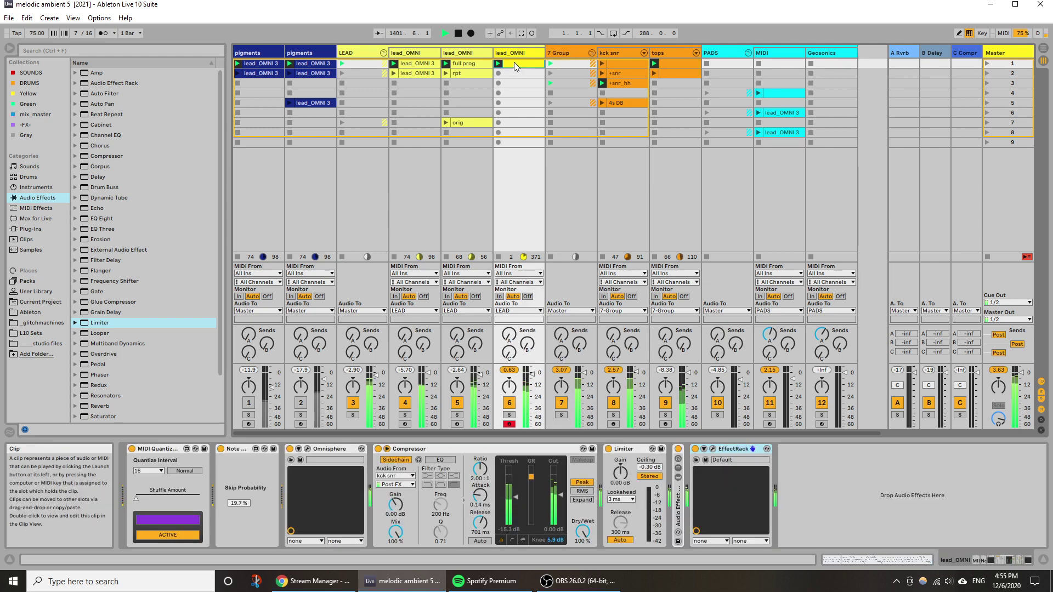
left_click(361, 449)
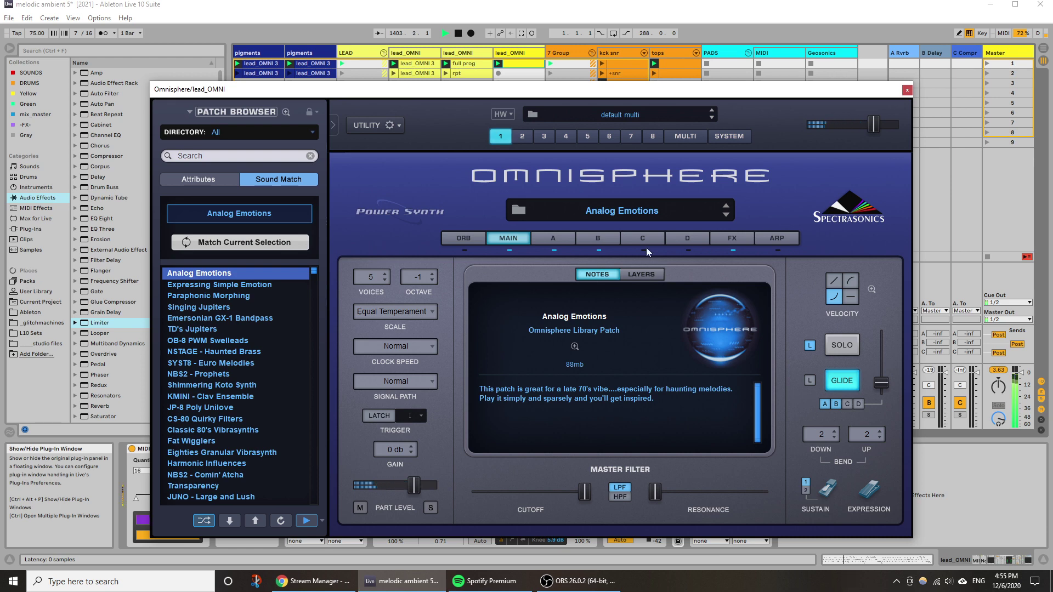
left_click(551, 237)
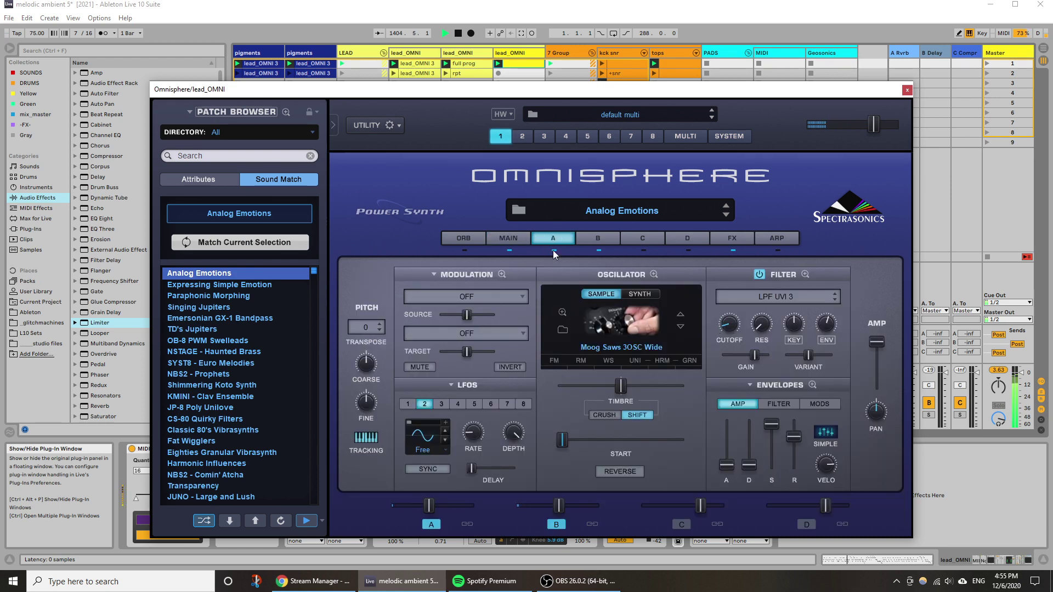
left_click(589, 241)
mouse_move(733, 325)
left_mouse_down()
mouse_move(722, 349)
mouse_move(721, 325)
left_mouse_up()
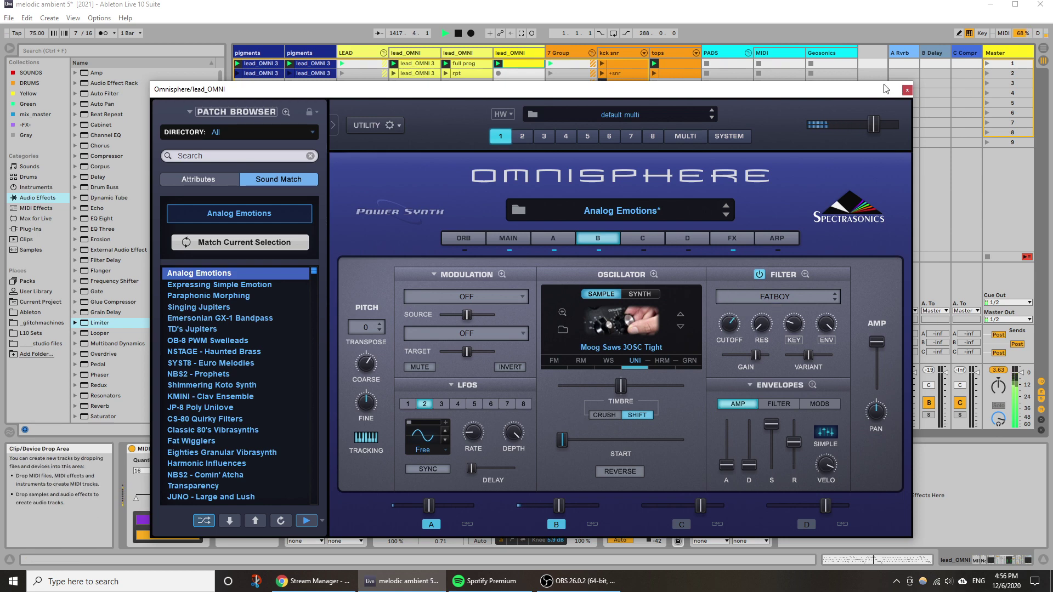
left_click(907, 91)
Lower the highest notes around bars 24 and 25 of track 6's first clip to G#4 and A#4, and return to the device chain.
double_click(525, 63)
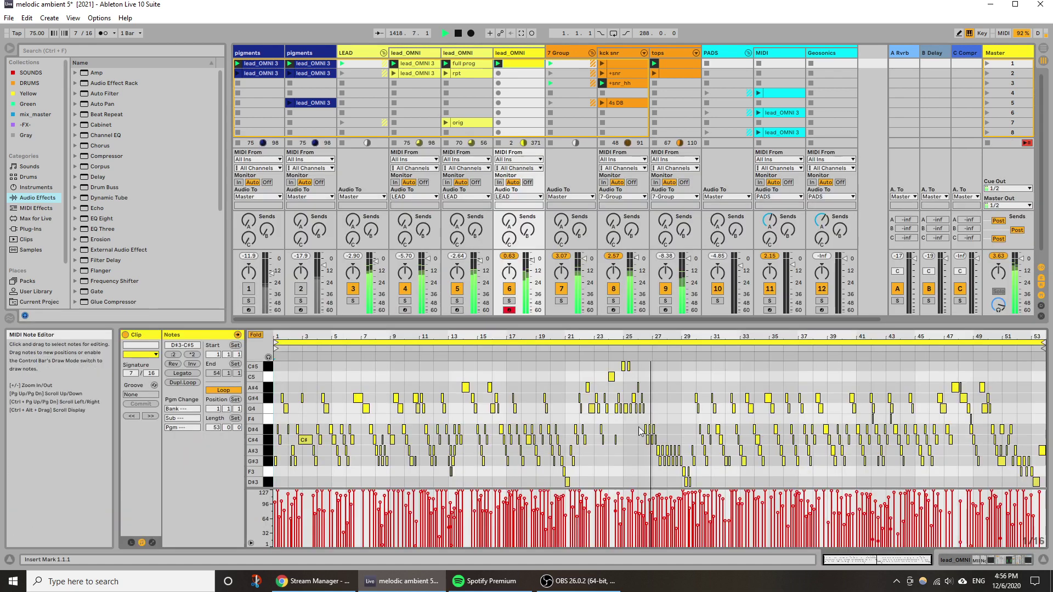
left_click_drag(590, 366, 635, 380)
left_click(607, 368)
left_click(628, 379)
key("Down")
key("Down")
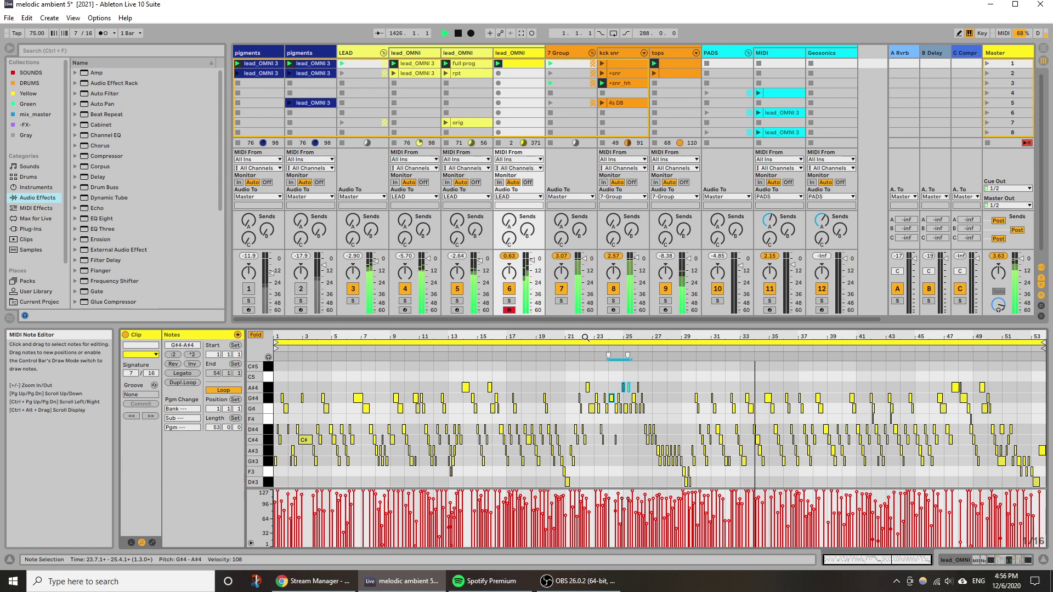
left_click(509, 64)
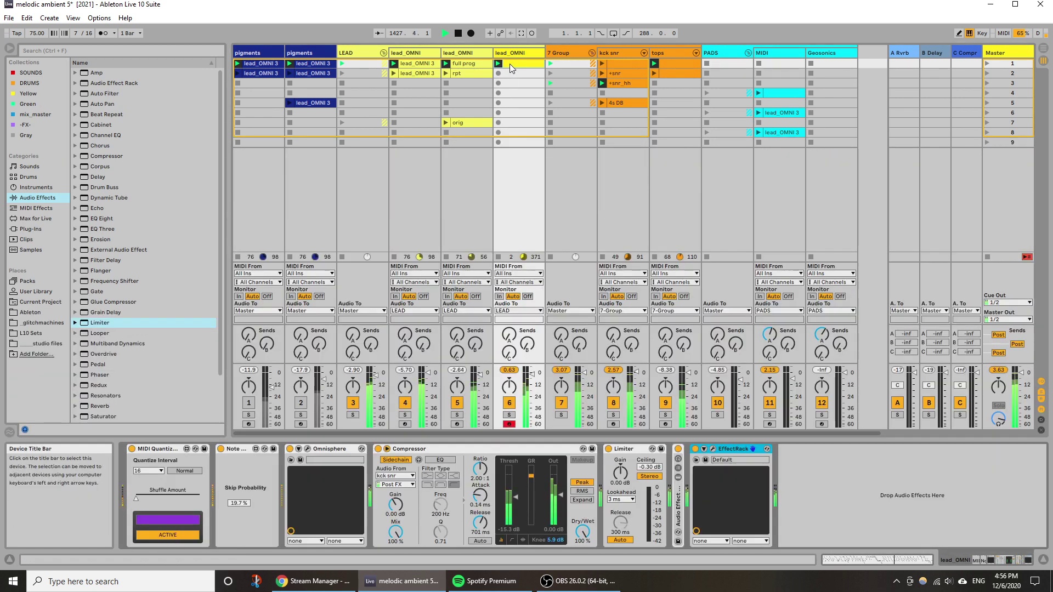
key("shift+Tab")
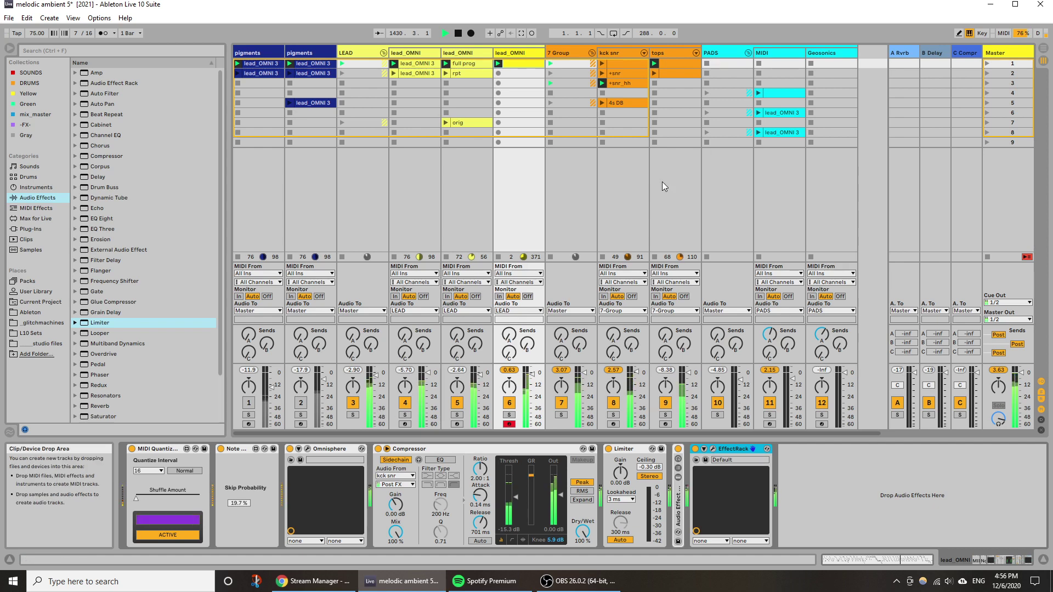
Delete the Geosonics track from the PADS group.
right_click(835, 52)
left_click(851, 85)
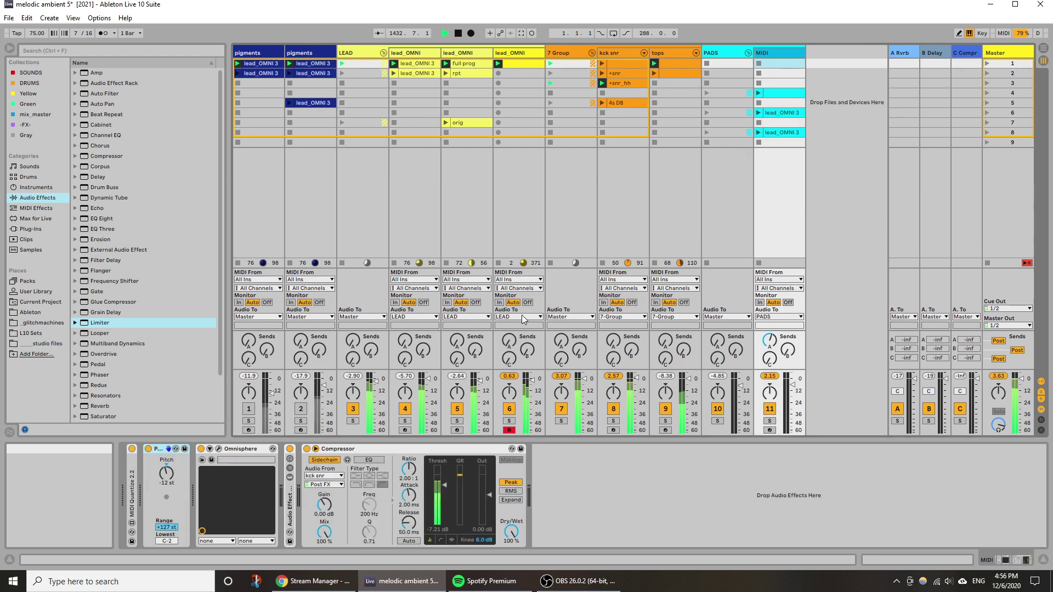
Try all notes of track 6's first clip one octave lower and one octave higher, and restore the D#3–A#4 range.
left_click(524, 198)
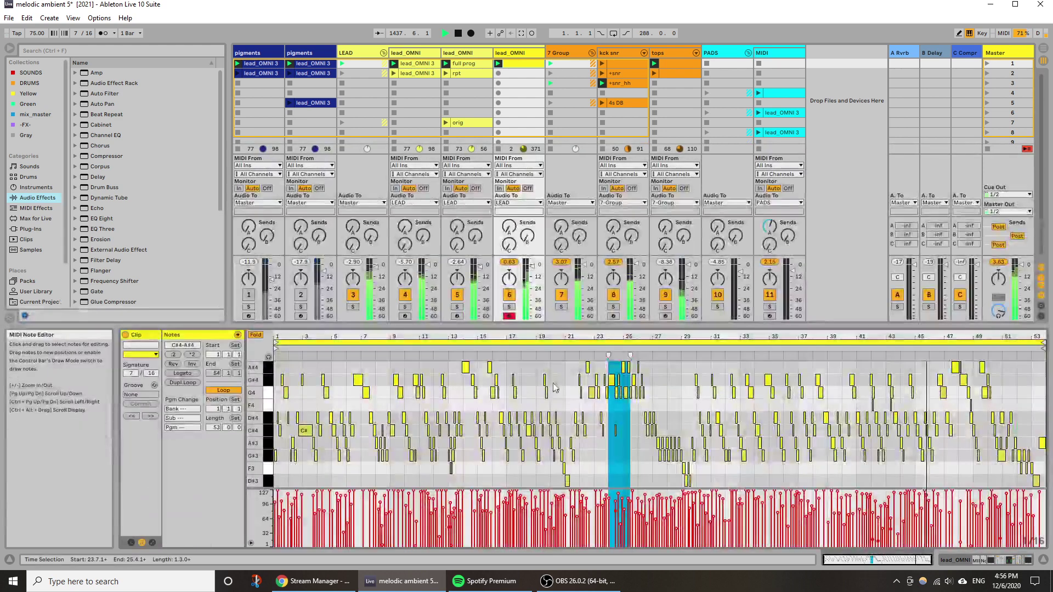
left_click(554, 377)
key("ctrl+a")
key("shift+Down")
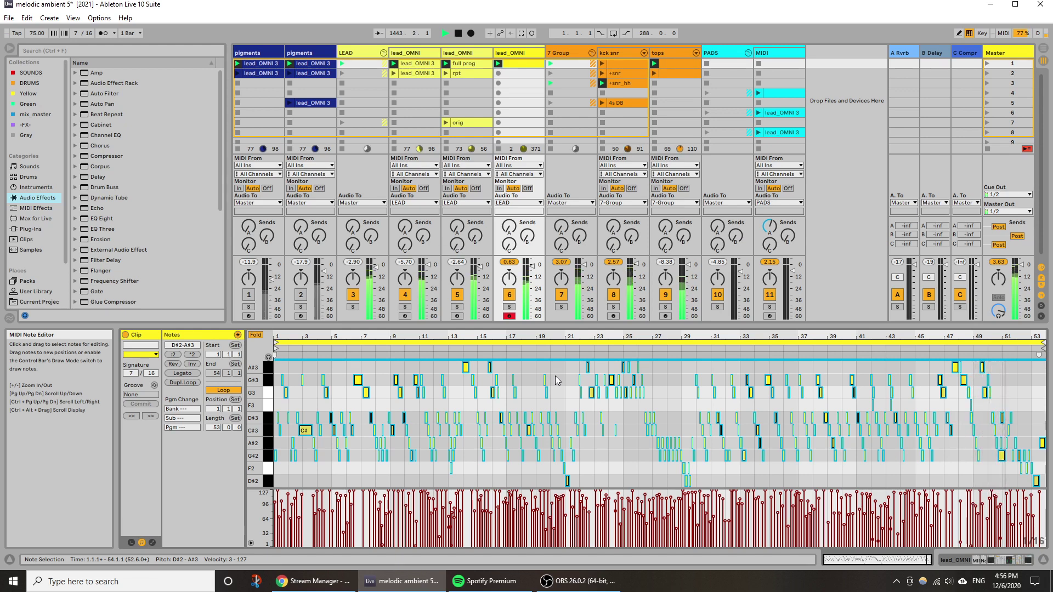
key("shift+Up")
key("shift+Up")
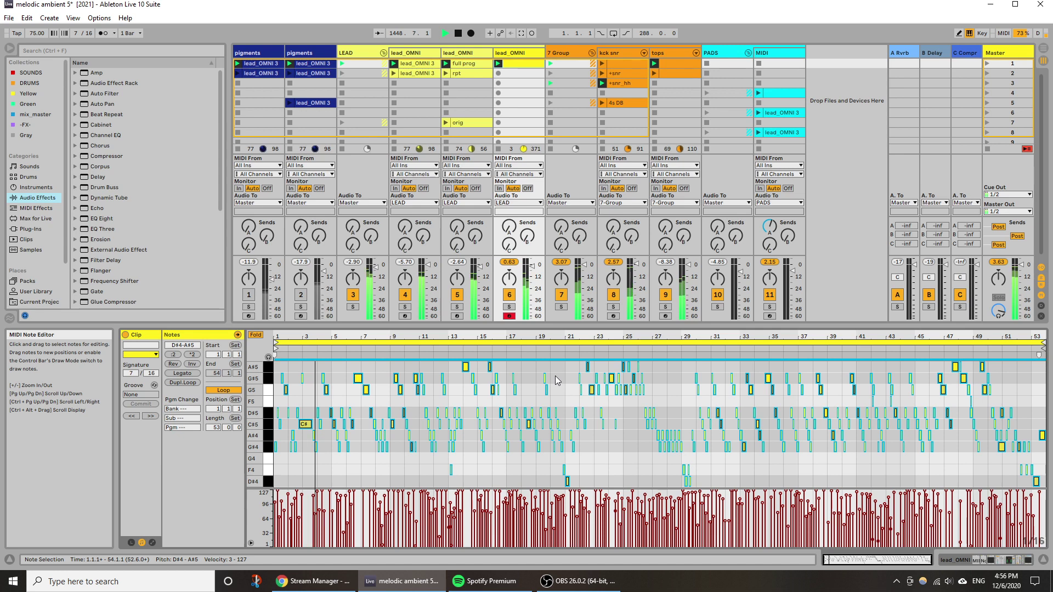
key("shift+Down")
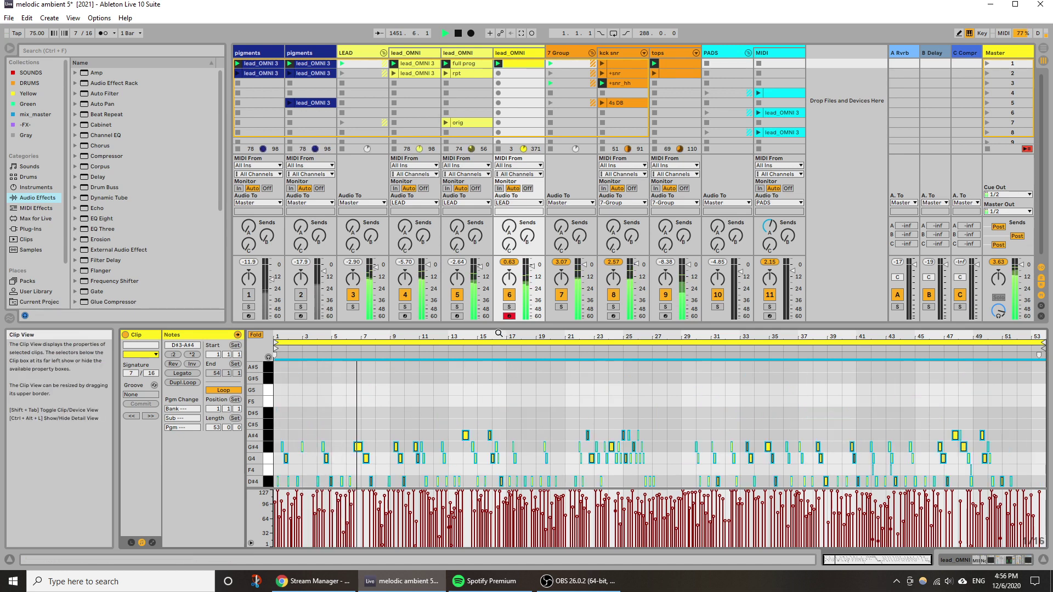
Look over the clip's notes in an enlarged note editor and mute the drum group on track 7.
scroll(521, 389, "down", 1)
left_click_drag(522, 326, 521, 236)
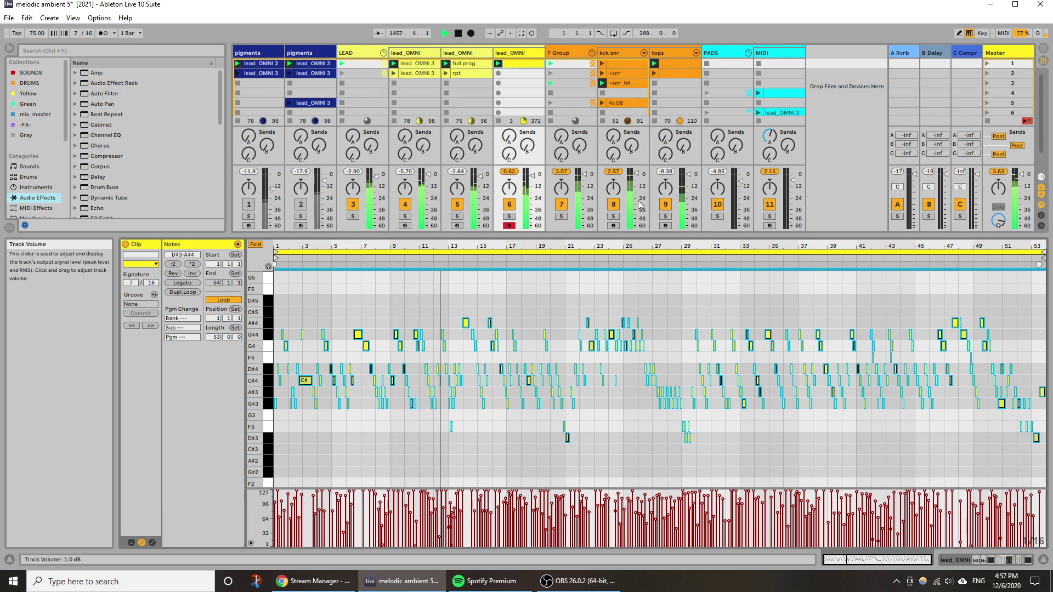
left_click(561, 203)
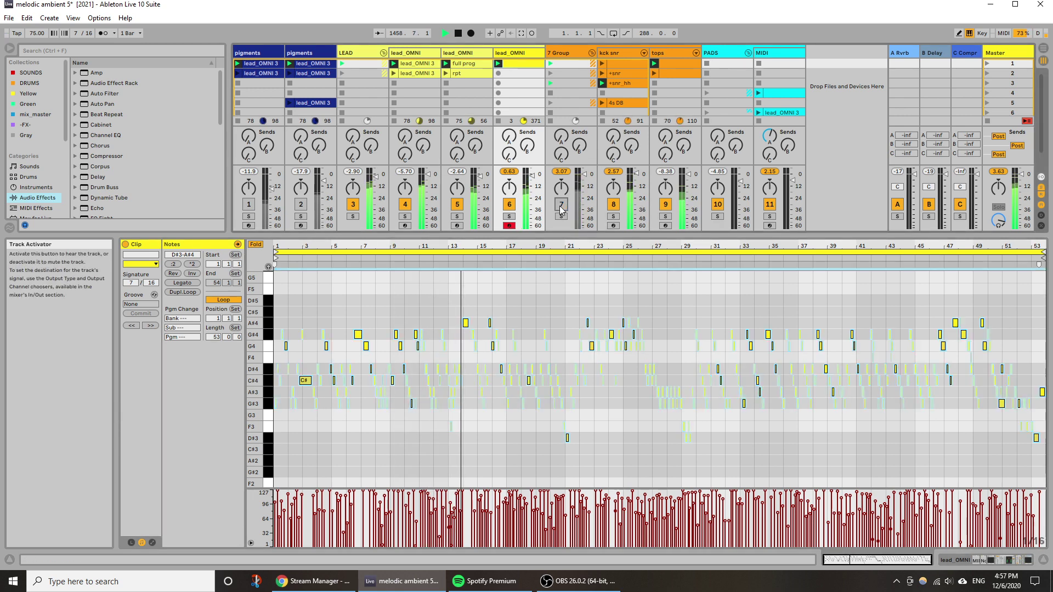
left_click_drag(509, 235, 510, 382)
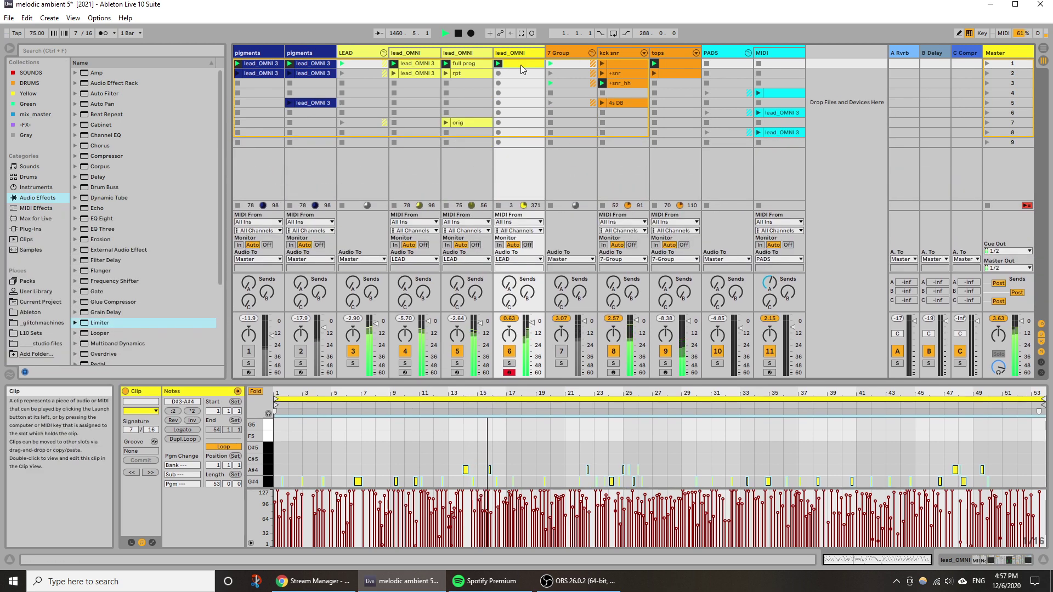
Set layer A's shared filter cutoff in lead_OMNI track 5's Omnisphere to 2.449 kHz and close the plug-in.
left_click(463, 50)
key("shift+Tab")
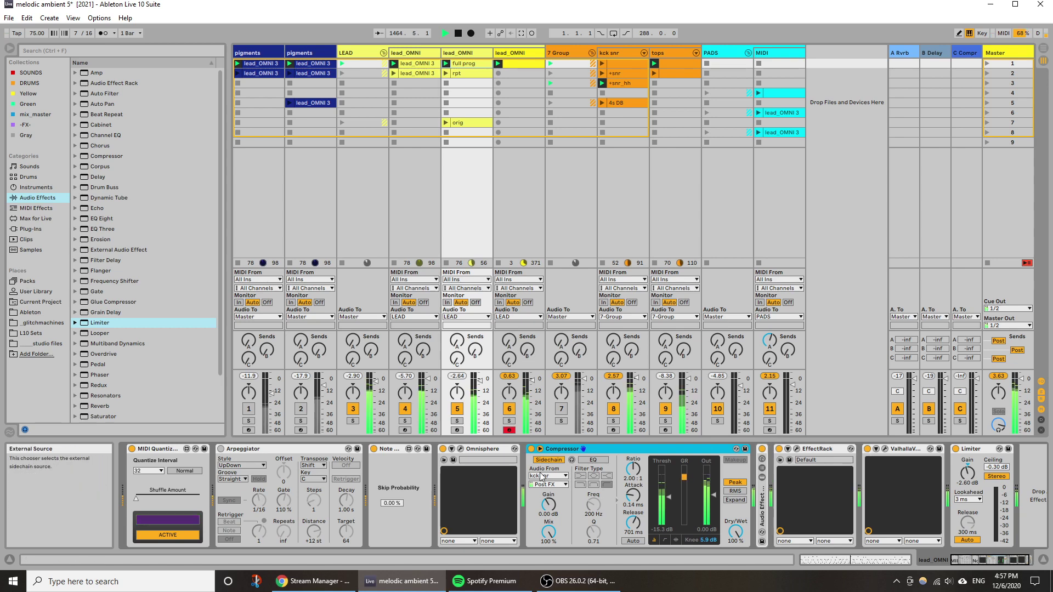
left_click(460, 452)
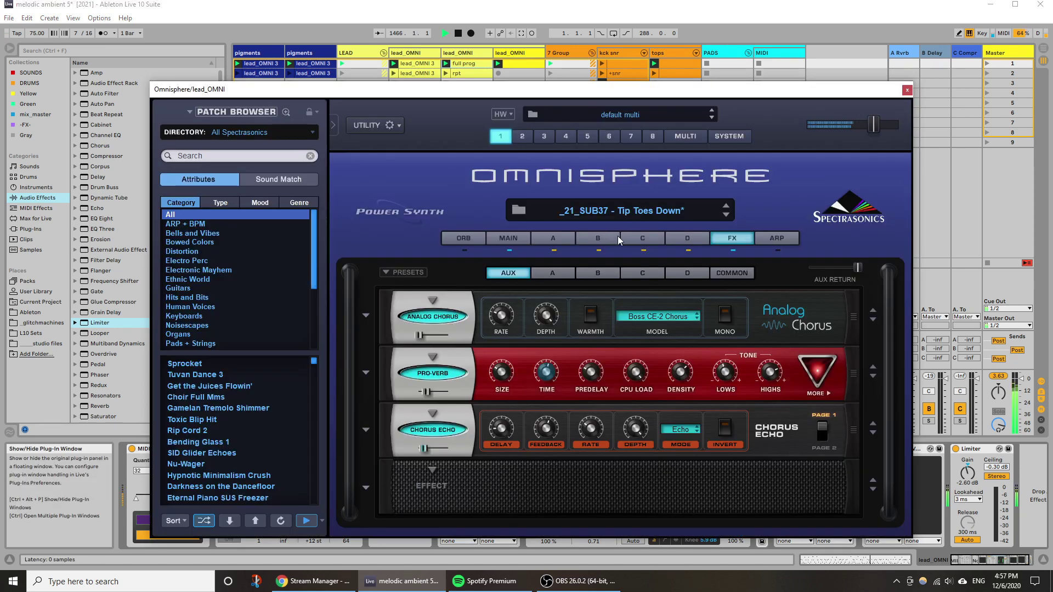
left_click(551, 239)
left_click_drag(728, 328, 730, 316)
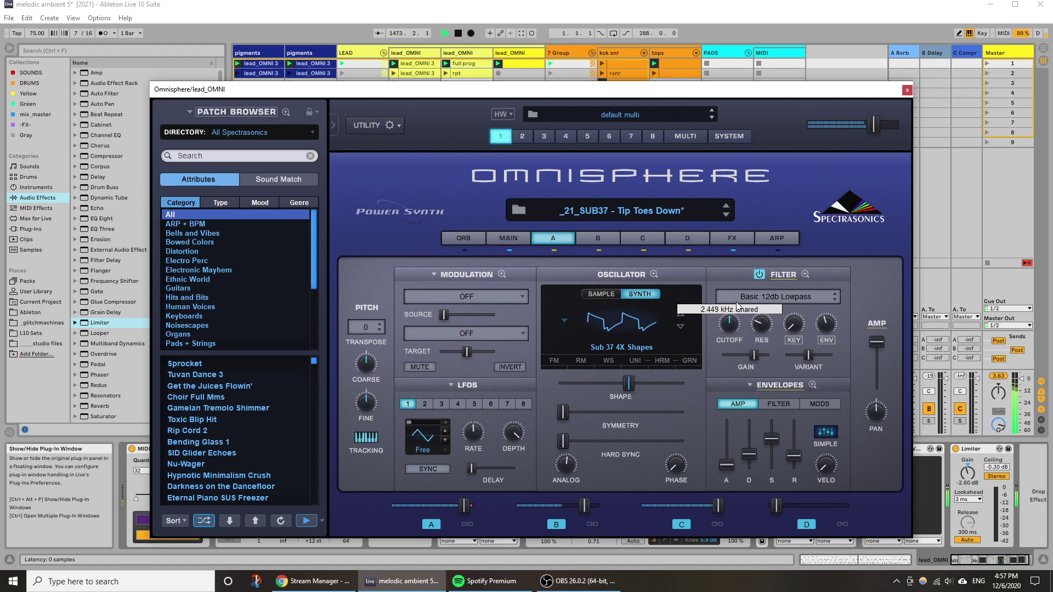
left_click(907, 90)
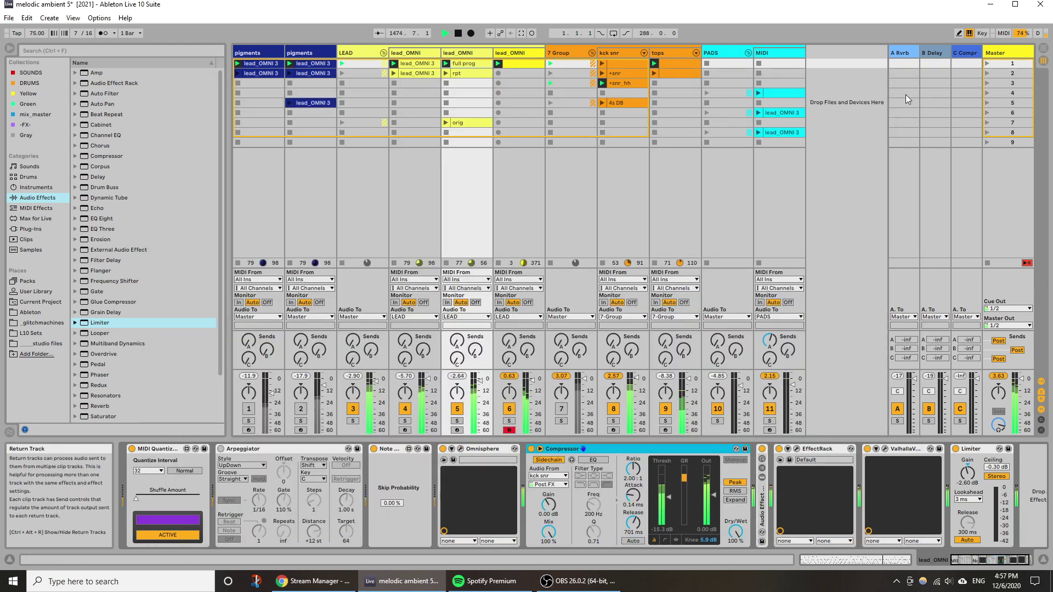
Reactivate the drum group on track 7 and launch the first kck snr clip with its track active.
left_click(613, 409)
left_click(561, 409)
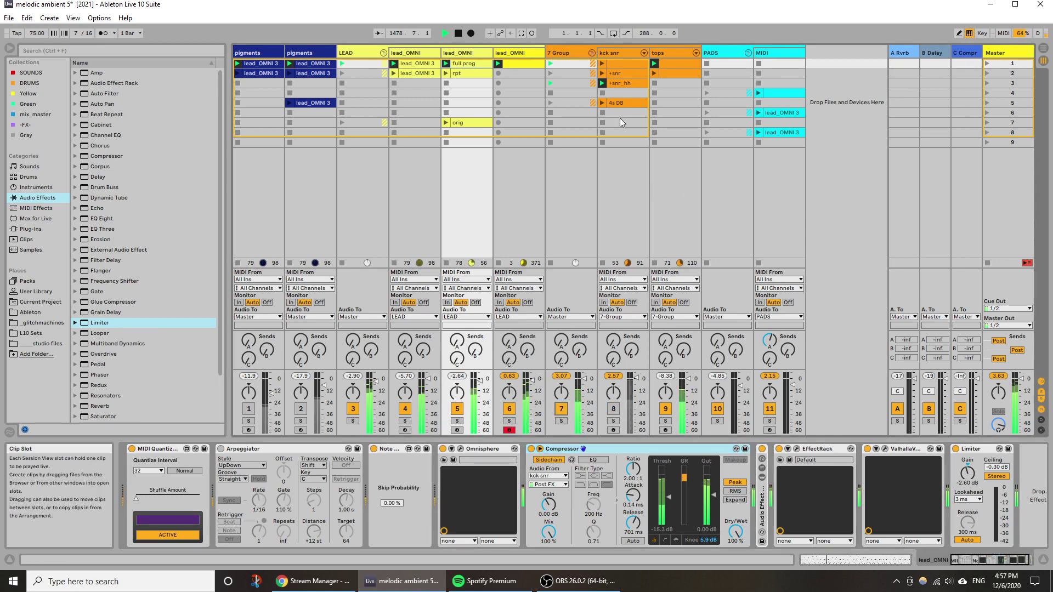
left_click(602, 65)
left_click(614, 408)
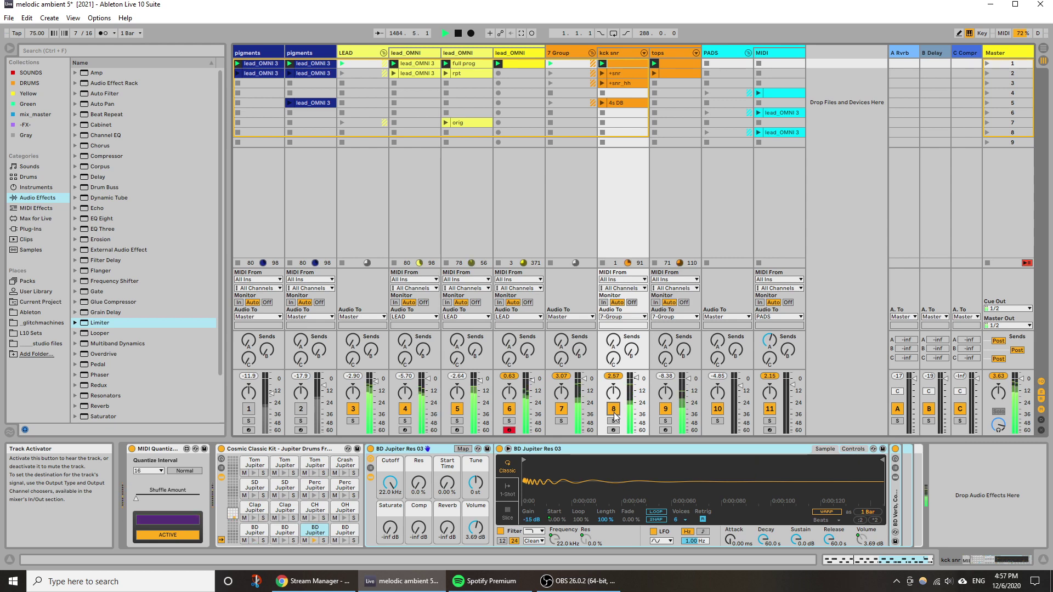
Open Omnisphere on lead_OMNI track 5 to check layer A's filter cutoff, and close the plug-in.
left_click(419, 54)
left_click(474, 95)
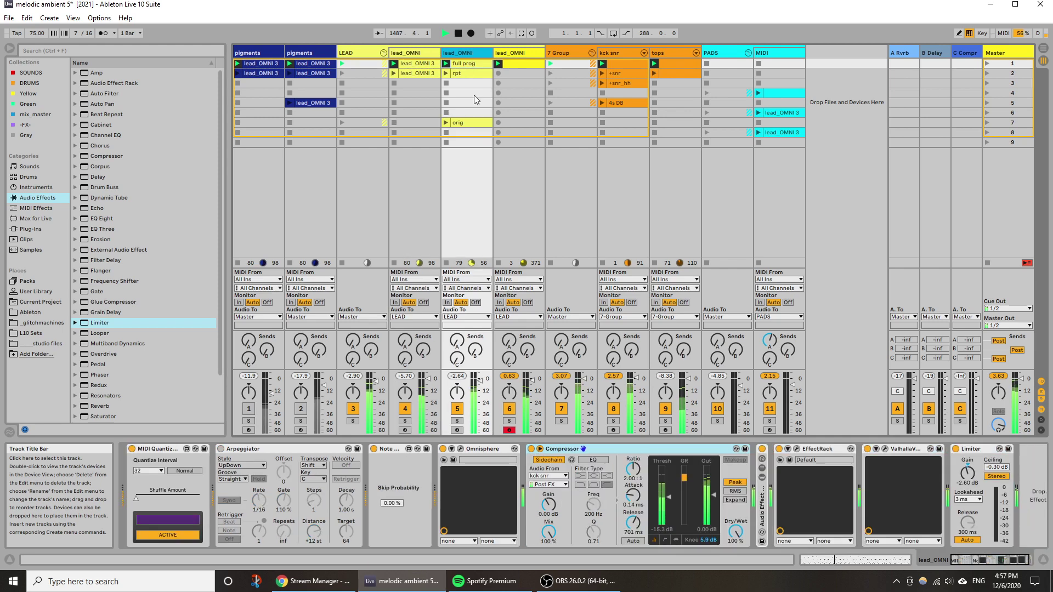
left_click(460, 448)
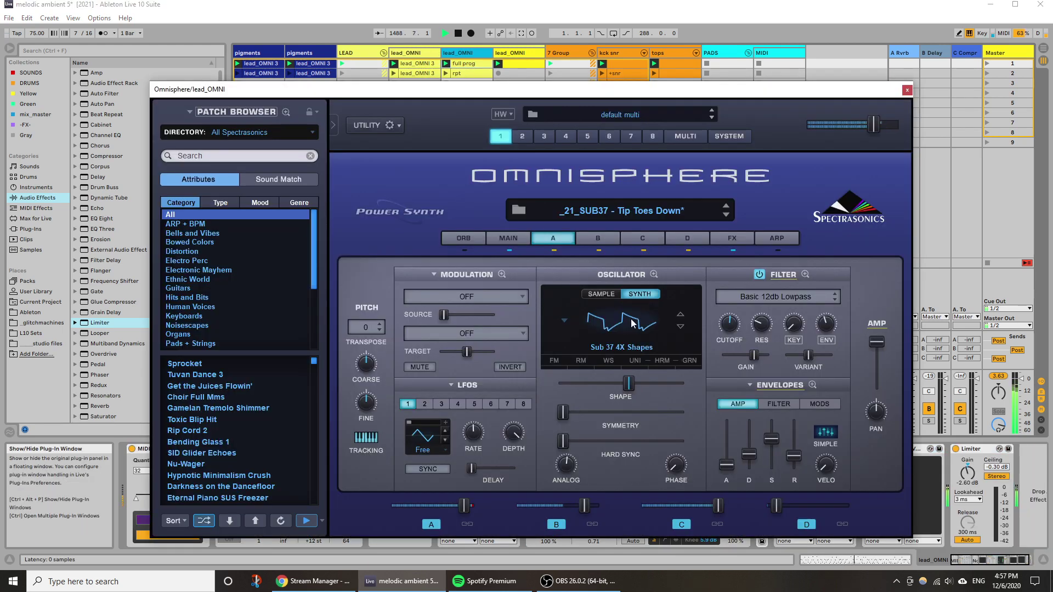
mouse_move(723, 333)
left_click(907, 91)
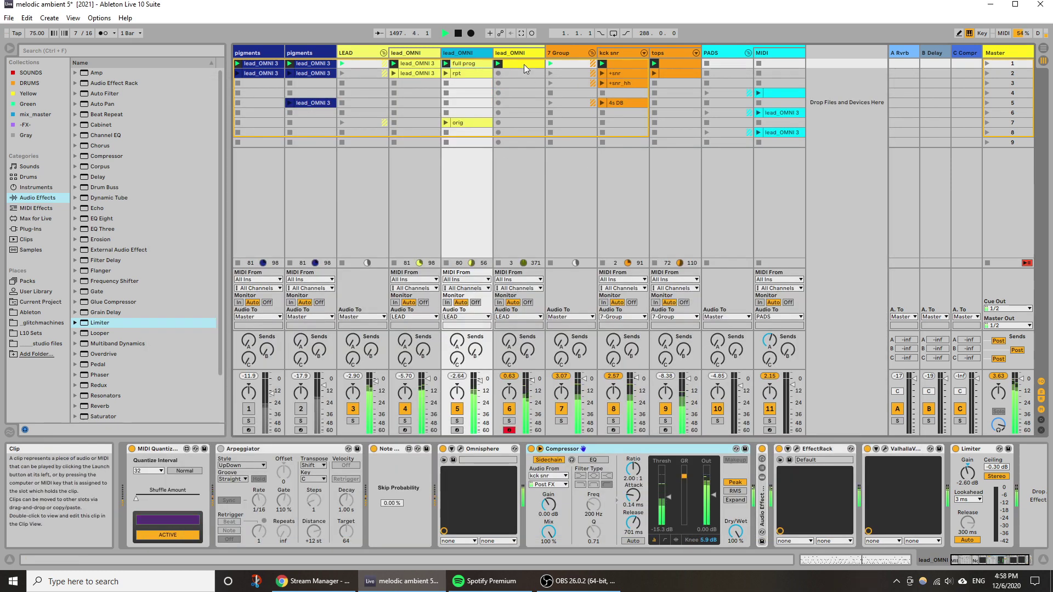
Launch the +snr_hh clip on kck snr and set layer A's shared filter cutoff in track 5's Omnisphere to 0.476 kHz.
left_click(603, 83)
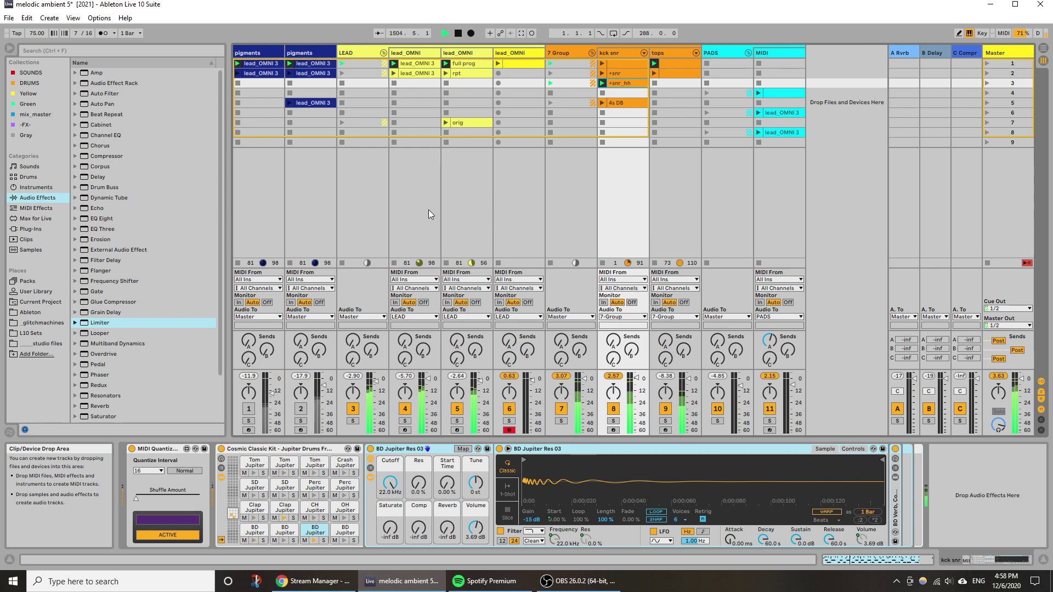
left_click(466, 212)
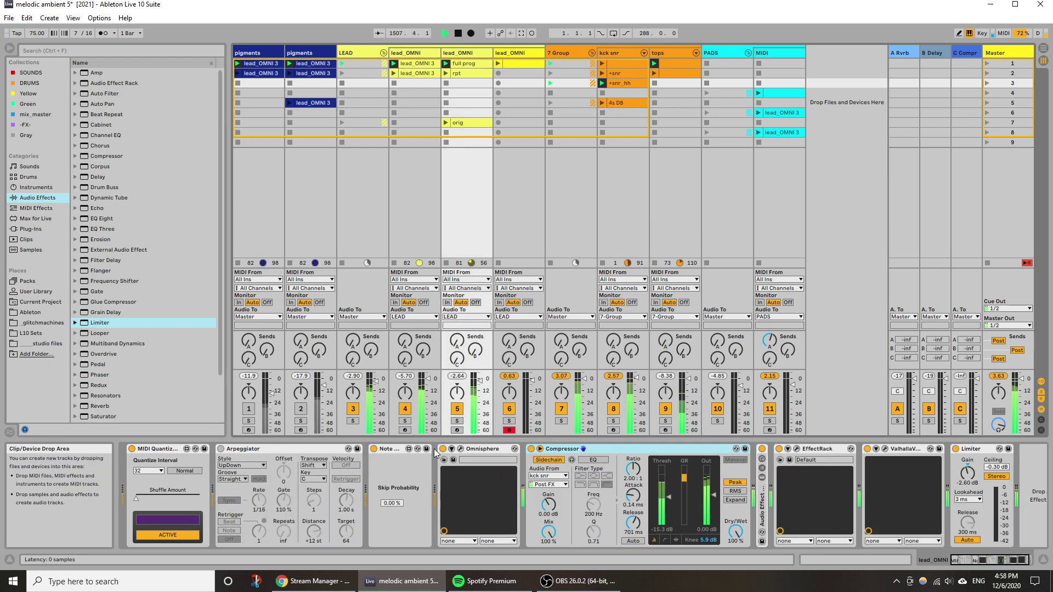
left_click(461, 449)
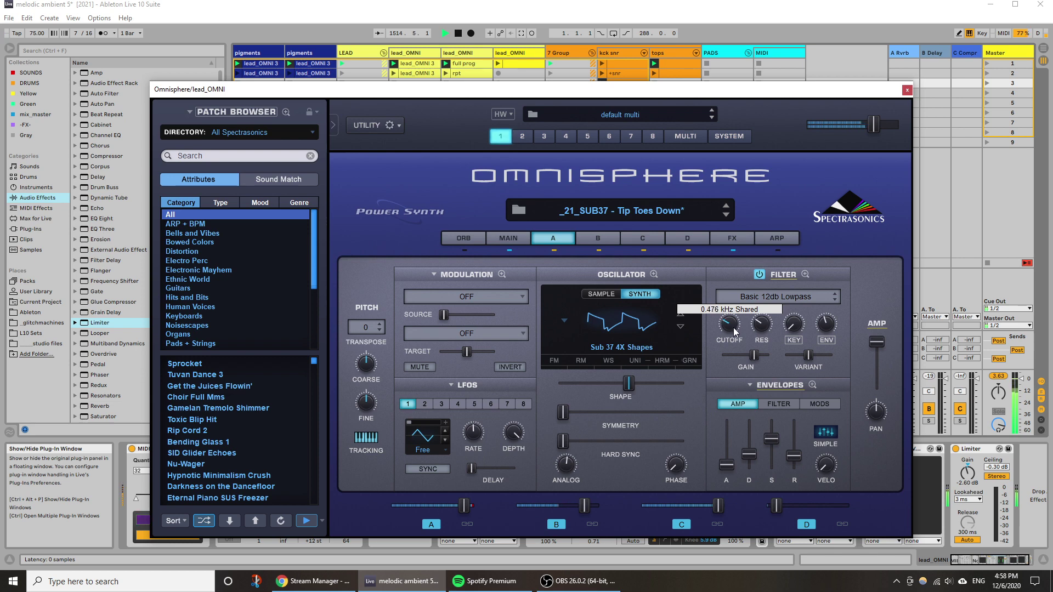
left_click(906, 89)
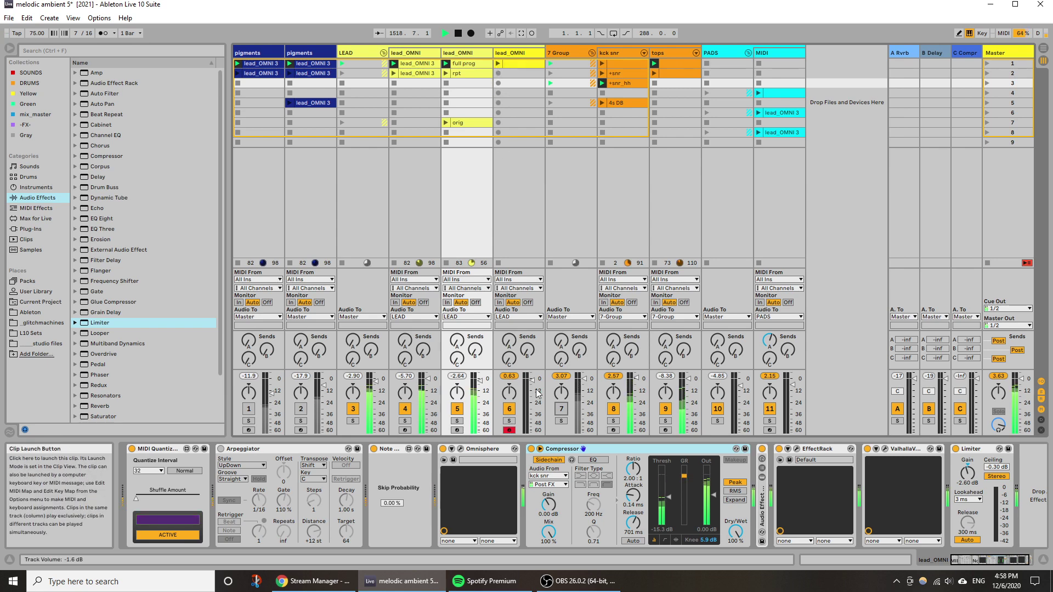
Launch the first lead_OMNI clip on track 6 and save the Live Set.
left_click(496, 65)
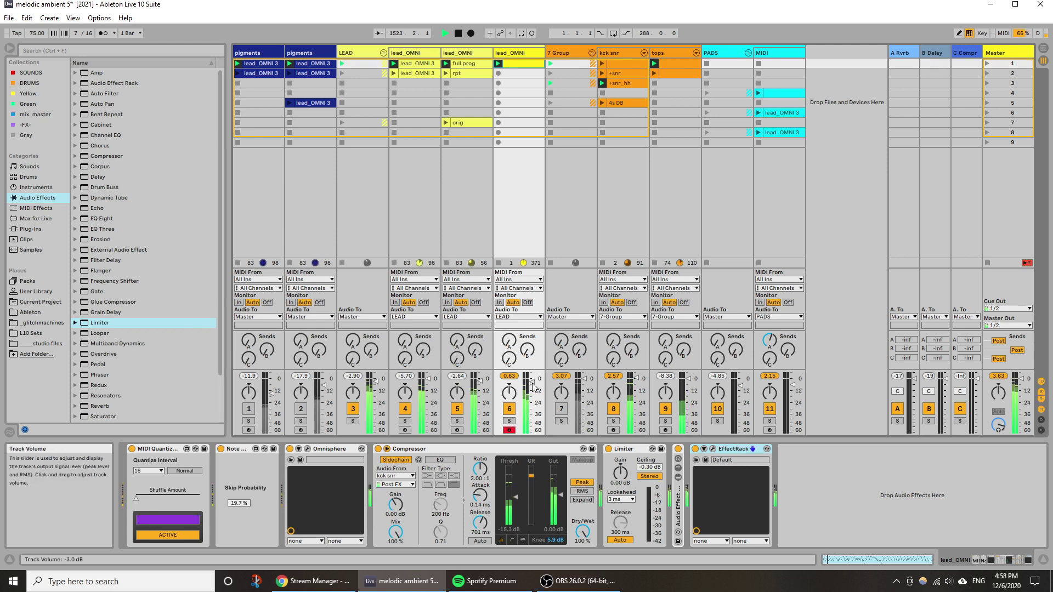
key("ctrl+s")
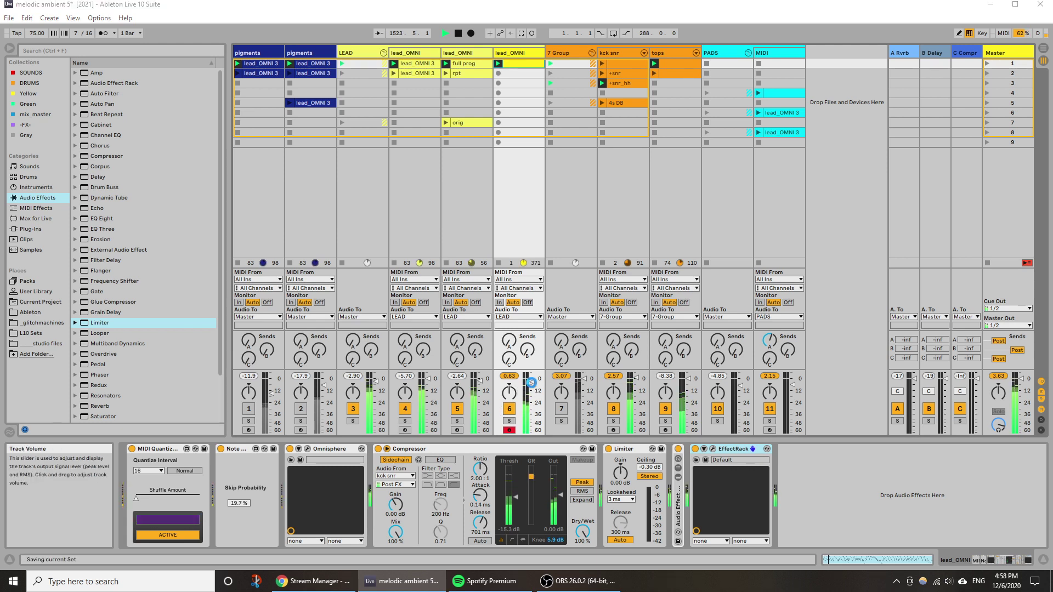
Add EchoBoy Jr. below PanMan in track 6's EffectRack, adjust its mix, raise its feedback and close the rack.
left_click(712, 449)
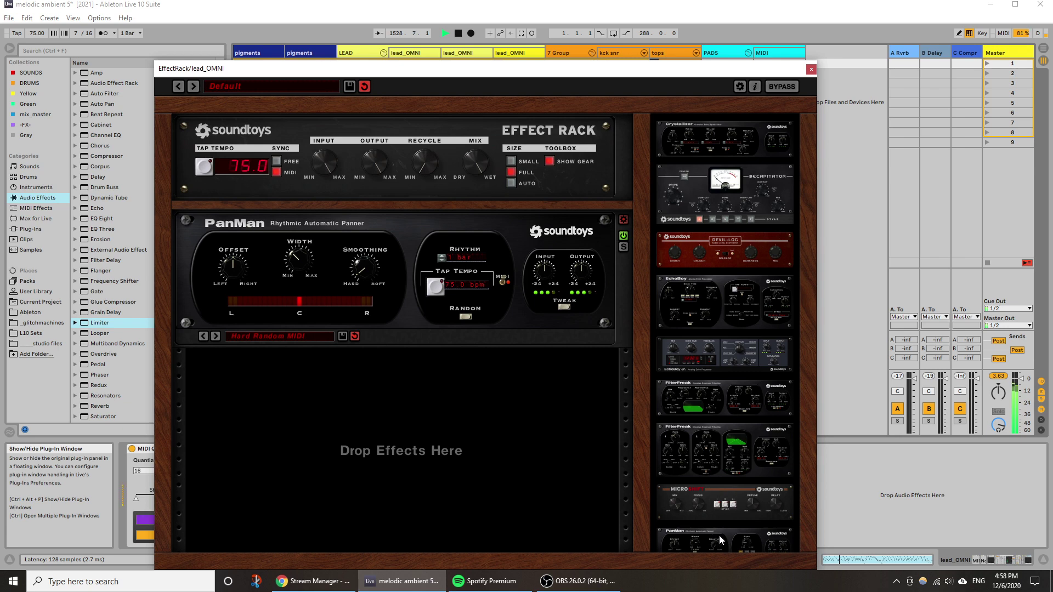
left_click_drag(734, 350, 480, 390)
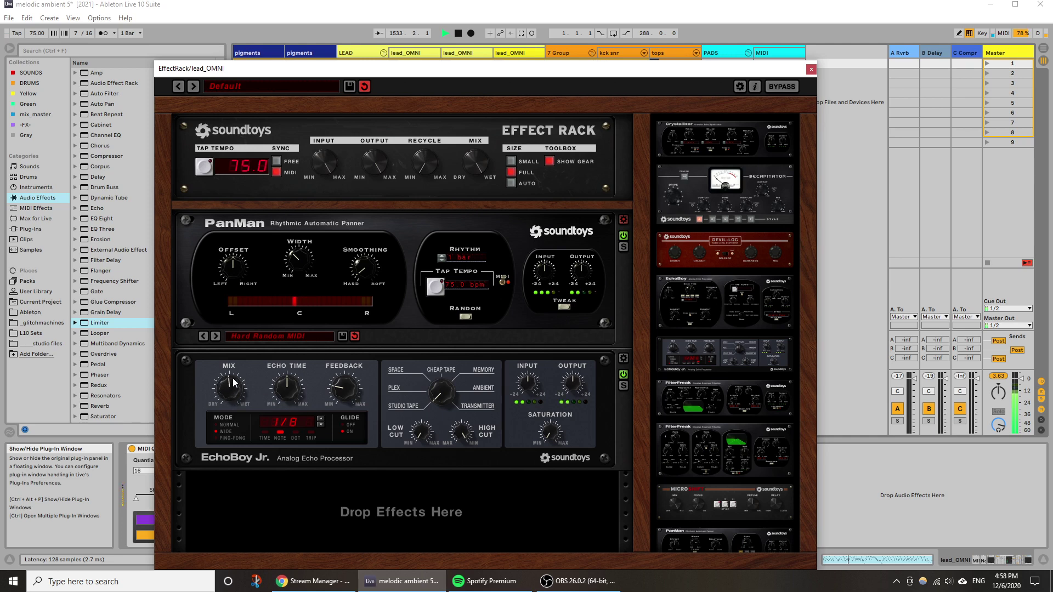
left_click_drag(231, 386, 234, 375)
left_click_drag(353, 393, 349, 366)
left_click_drag(233, 393, 232, 406)
left_click(811, 68)
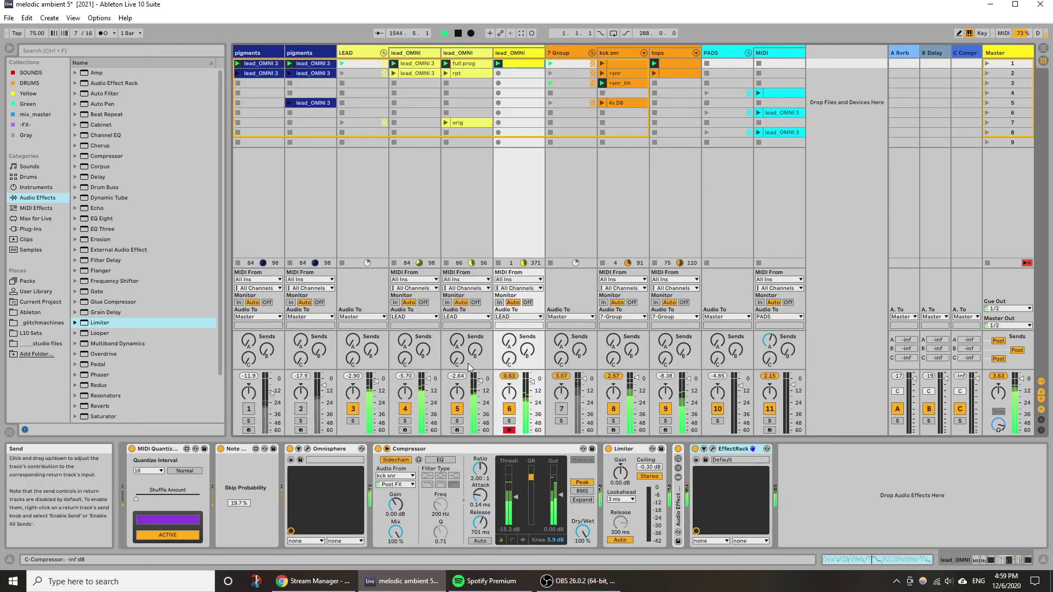
left_click(34, 212)
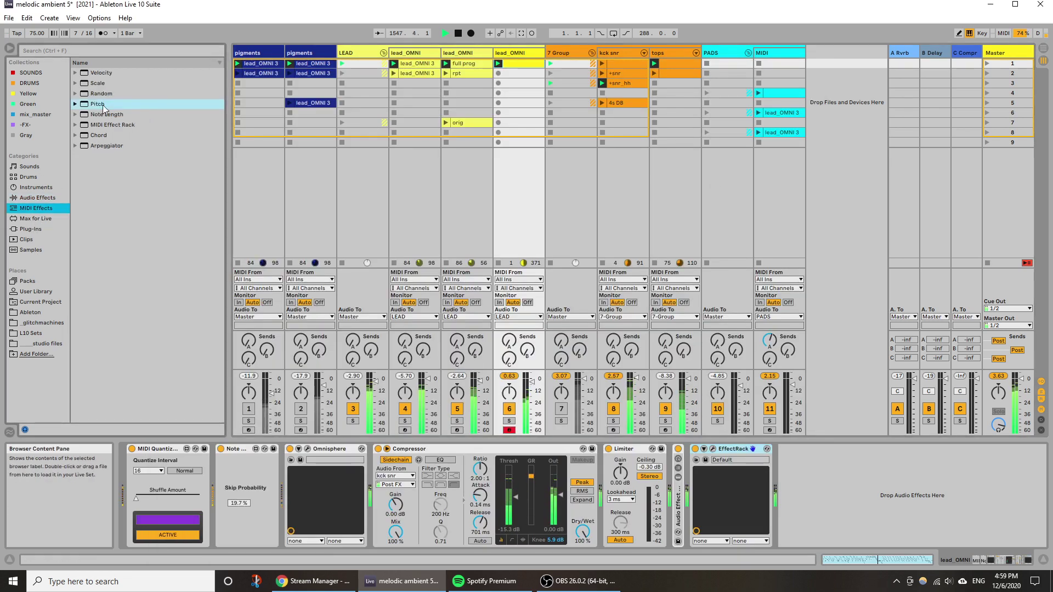
left_click(99, 83)
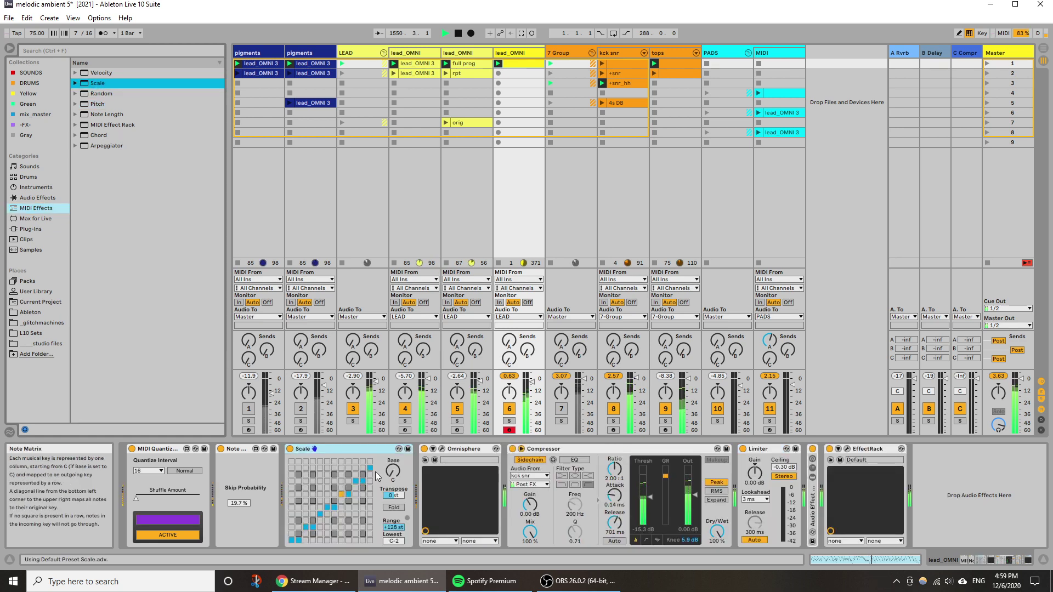
right_click(380, 455)
left_click(403, 390)
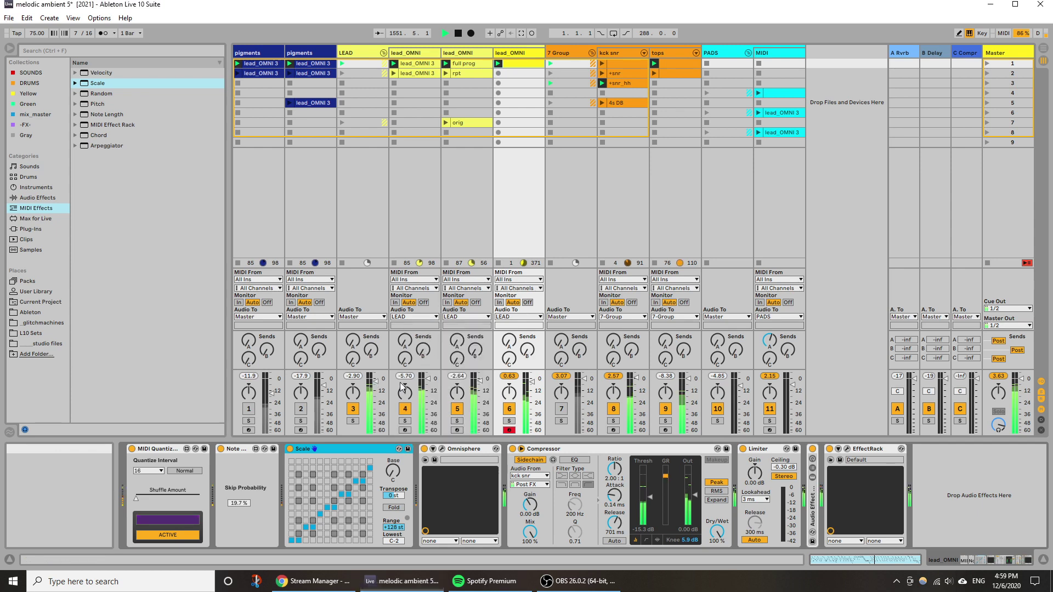
Copy the Mixolydian Mode scale device from pigments track 1 to lead_OMNI track 6, ahead of Omnisphere.
left_click(266, 203)
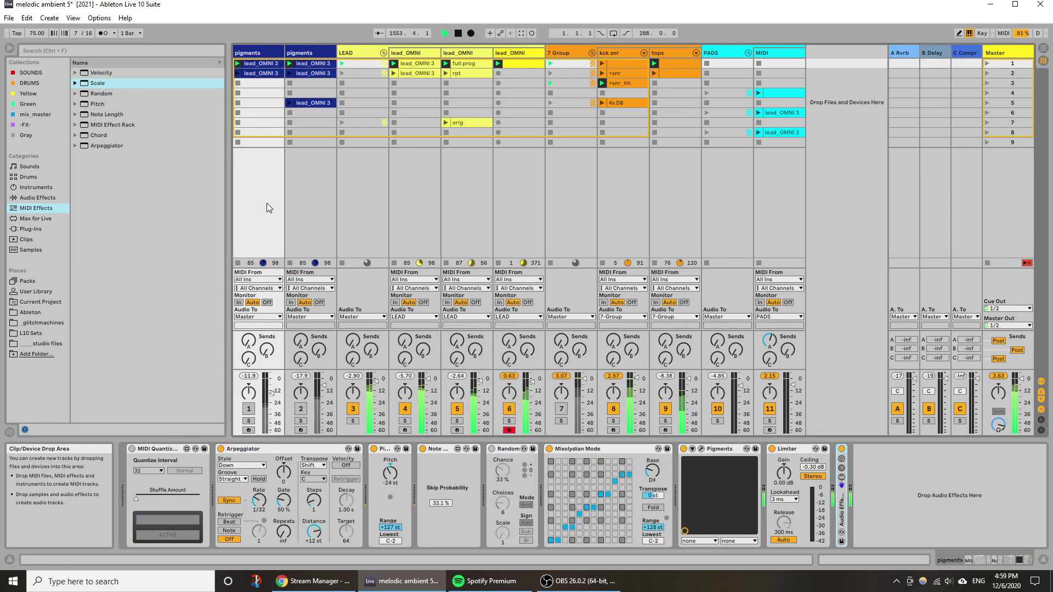
right_click(599, 450)
left_click(632, 347)
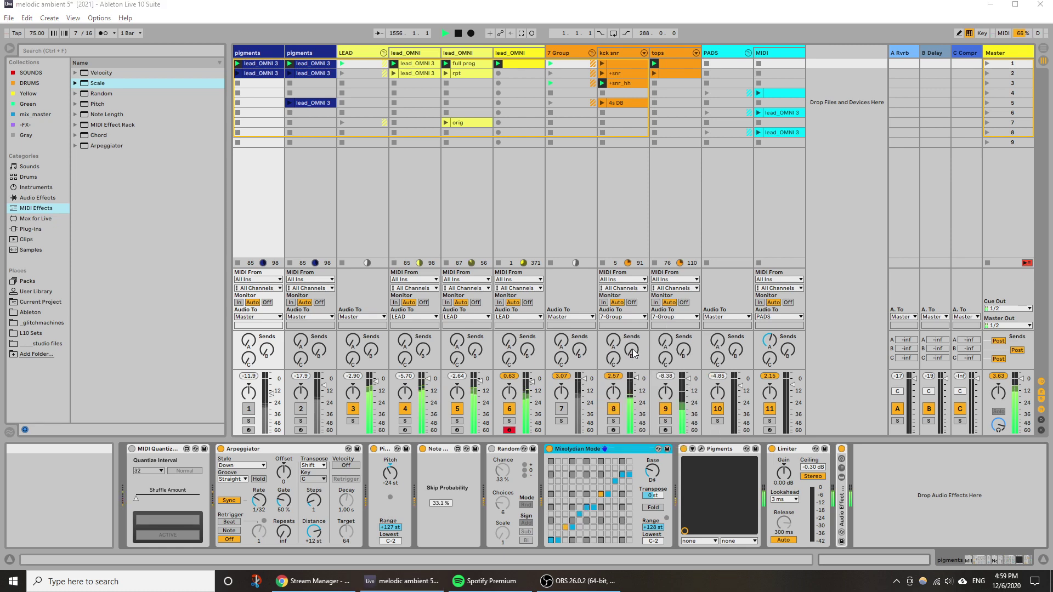
key("ctrl+v")
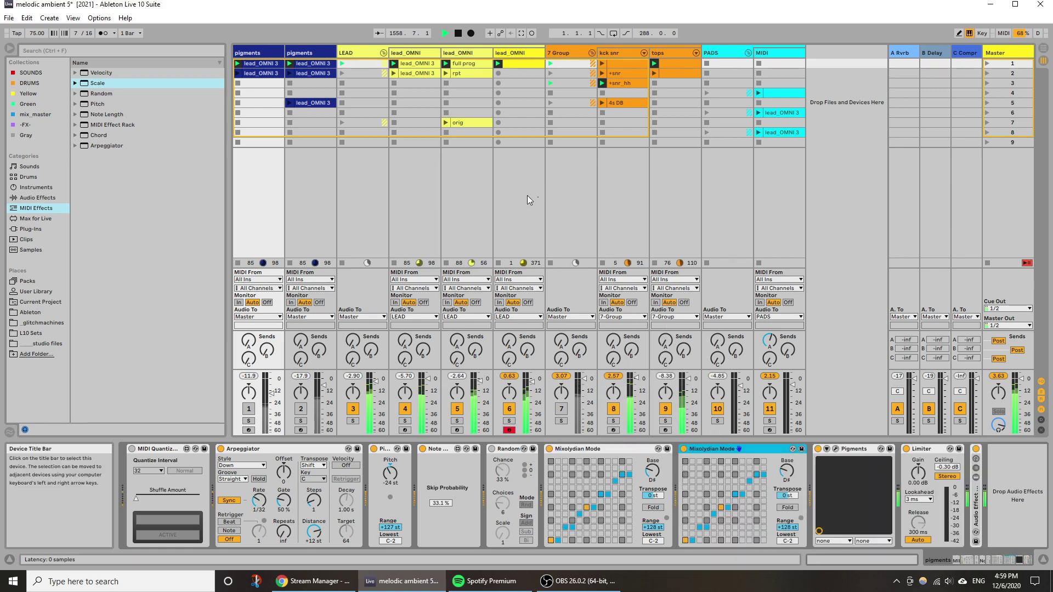
left_click(513, 205)
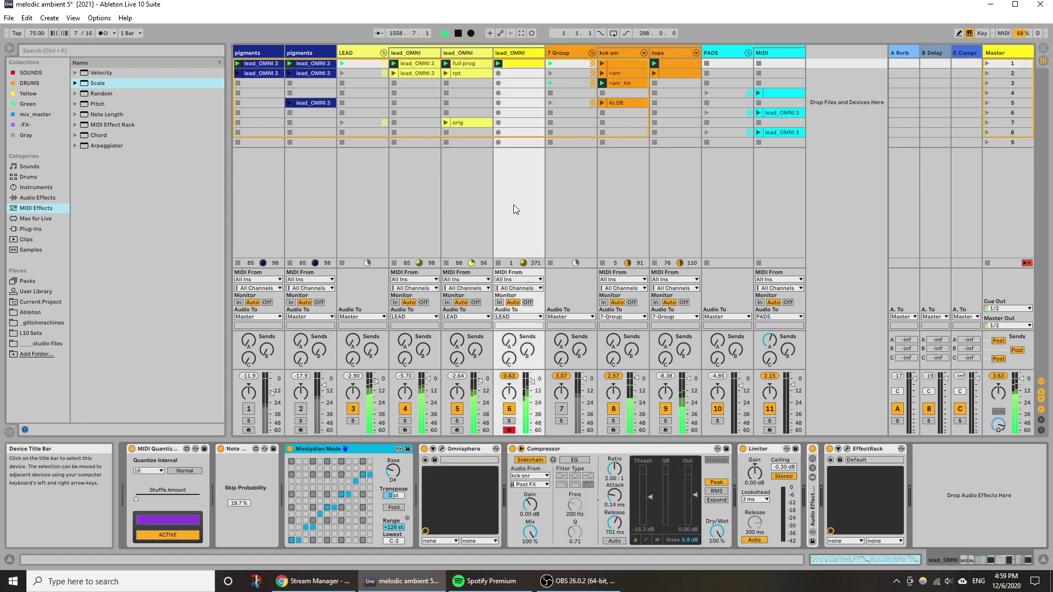
Add a Random device before Mixolydian Mode on track 6 with 5 choices and 35 % chance, and reactivate the drum group on track 7.
left_click(101, 93)
left_click_drag(238, 428, 282, 462)
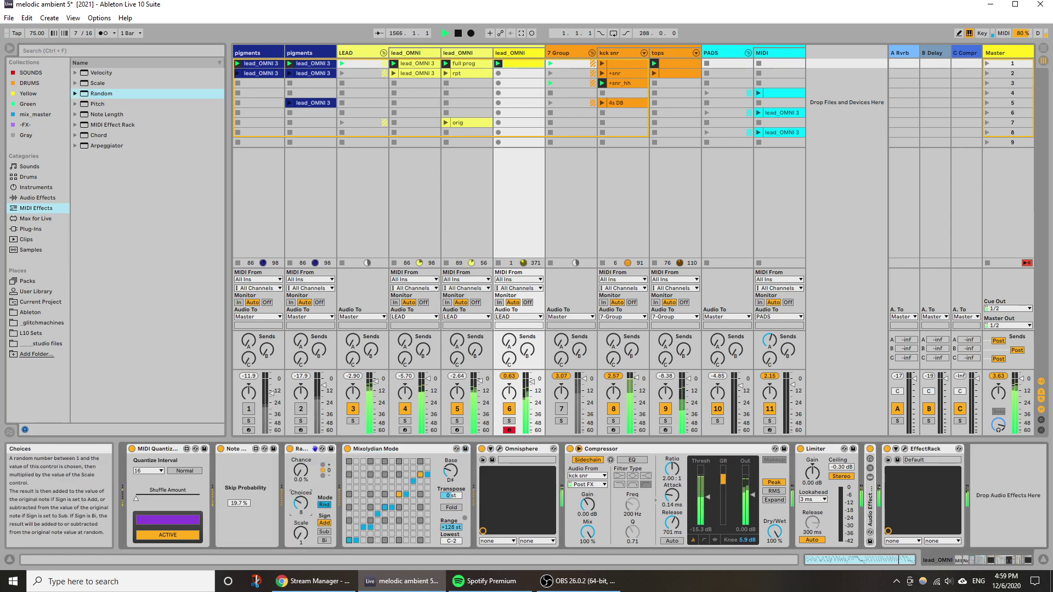
left_click_drag(300, 503, 300, 514)
left_click_drag(301, 471, 300, 433)
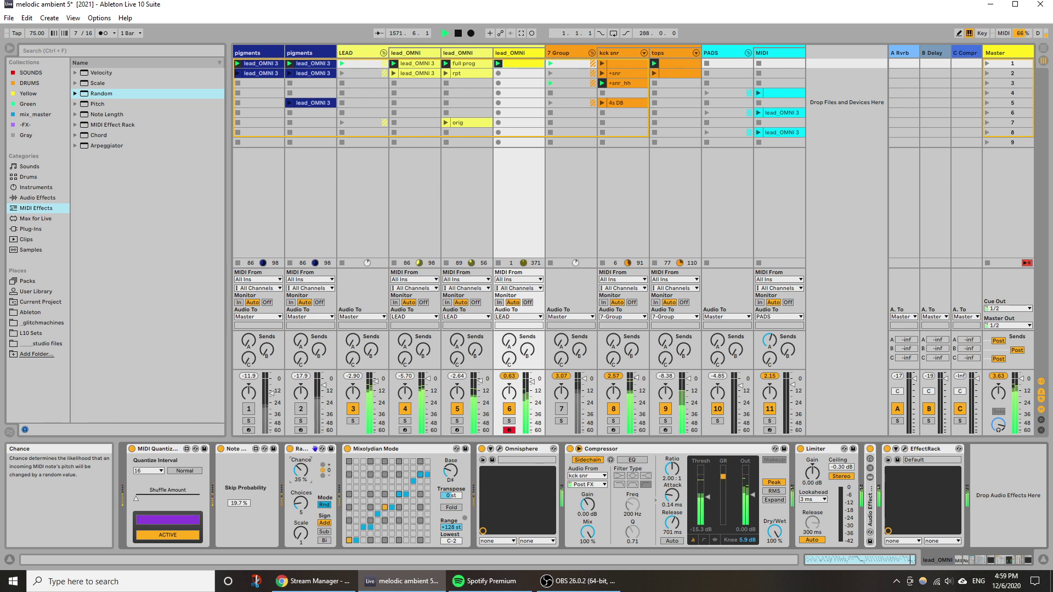
left_click(560, 409)
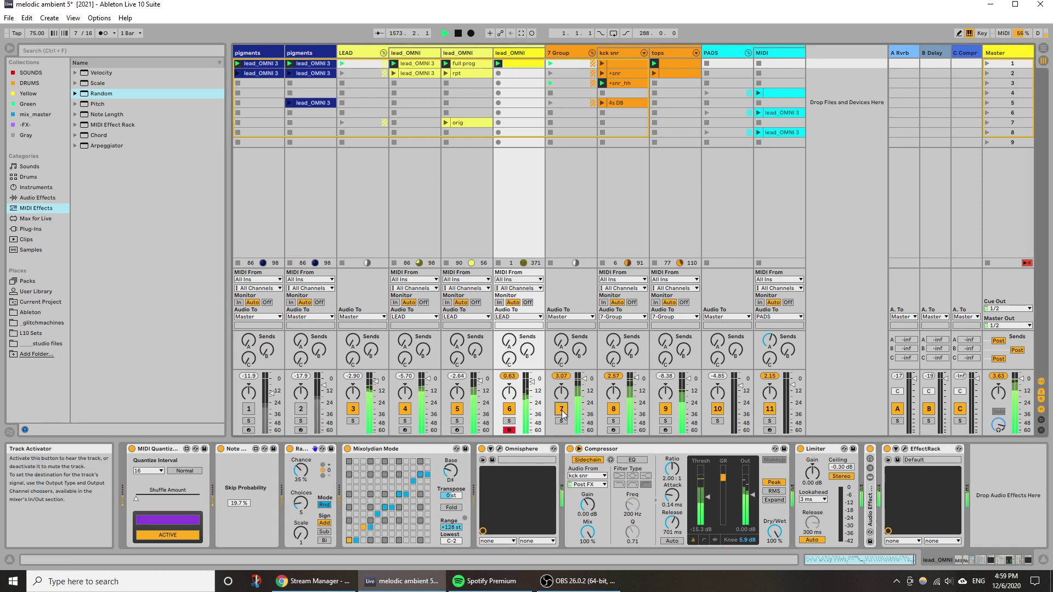
Adjust layer A's filter cutoff in lead_OMNI track 6's Omnisphere and raise its amp envelope decay.
left_click(531, 51)
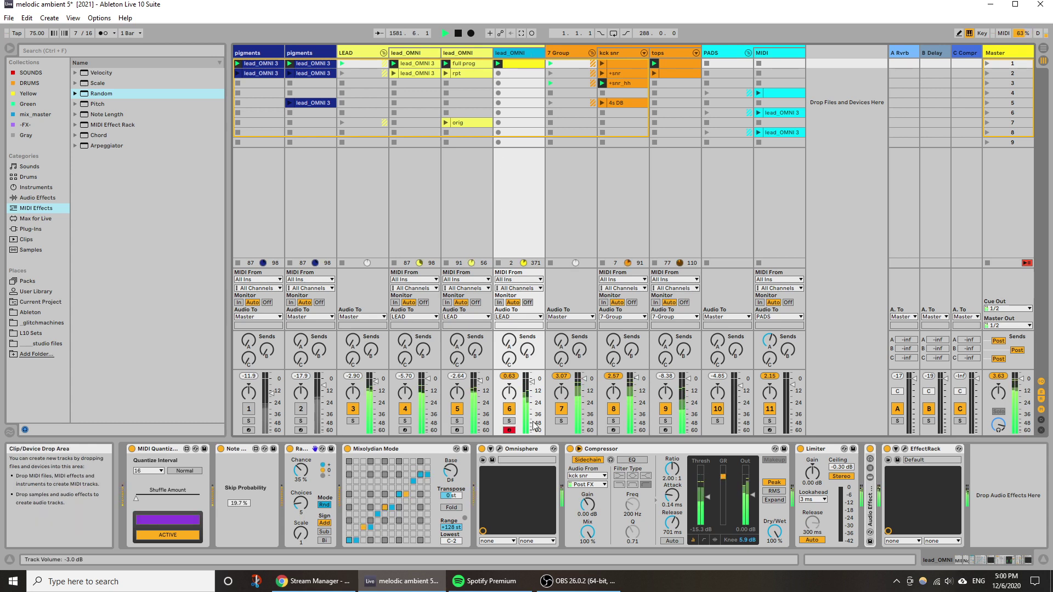
left_click(499, 449)
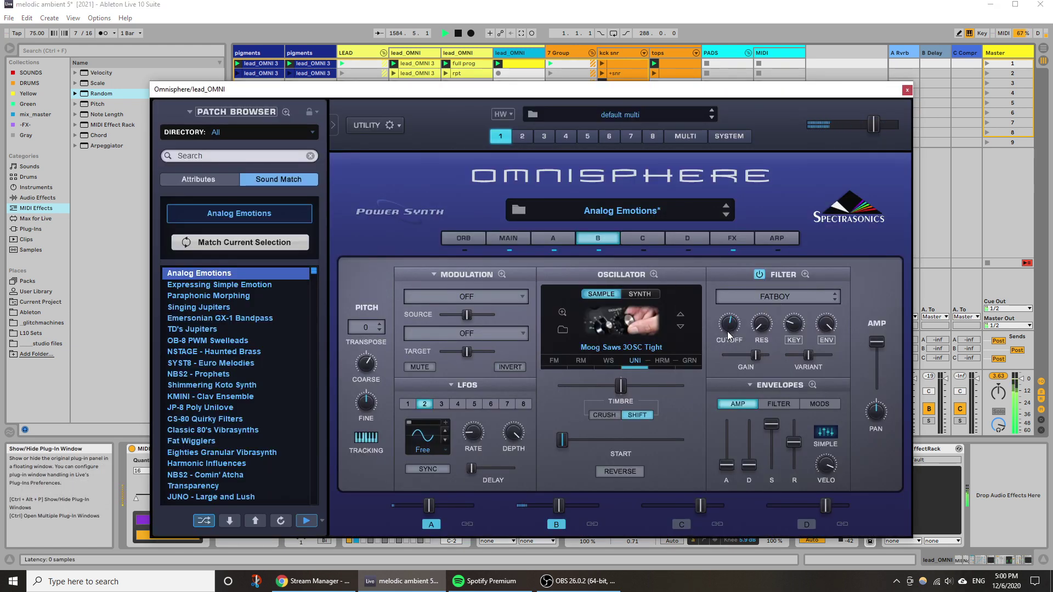
left_click(570, 241)
left_click_drag(734, 330, 731, 321)
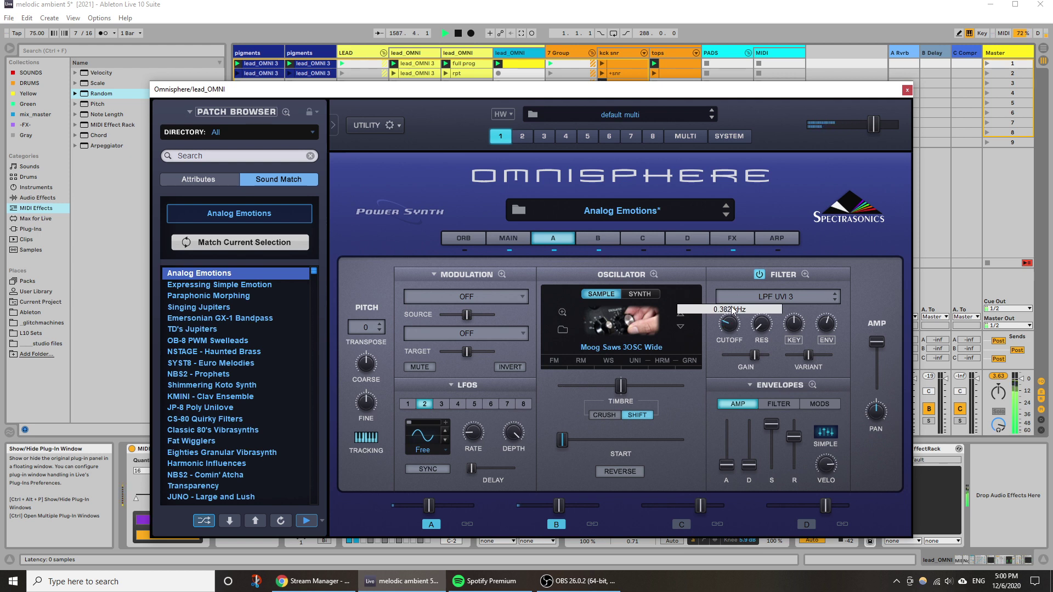
left_click_drag(731, 299, 735, 288)
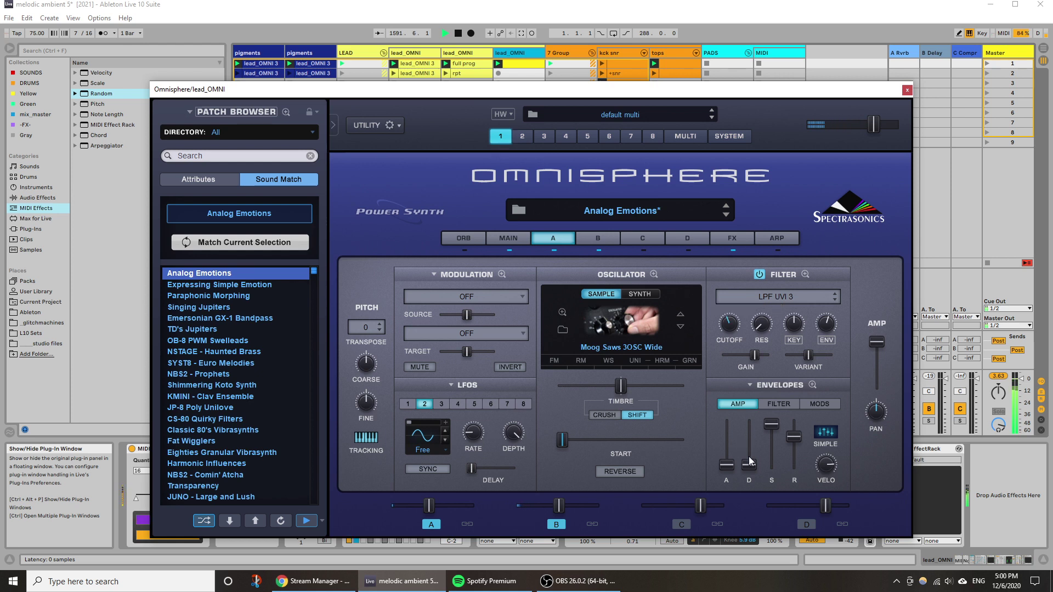
left_click_drag(751, 459, 752, 440)
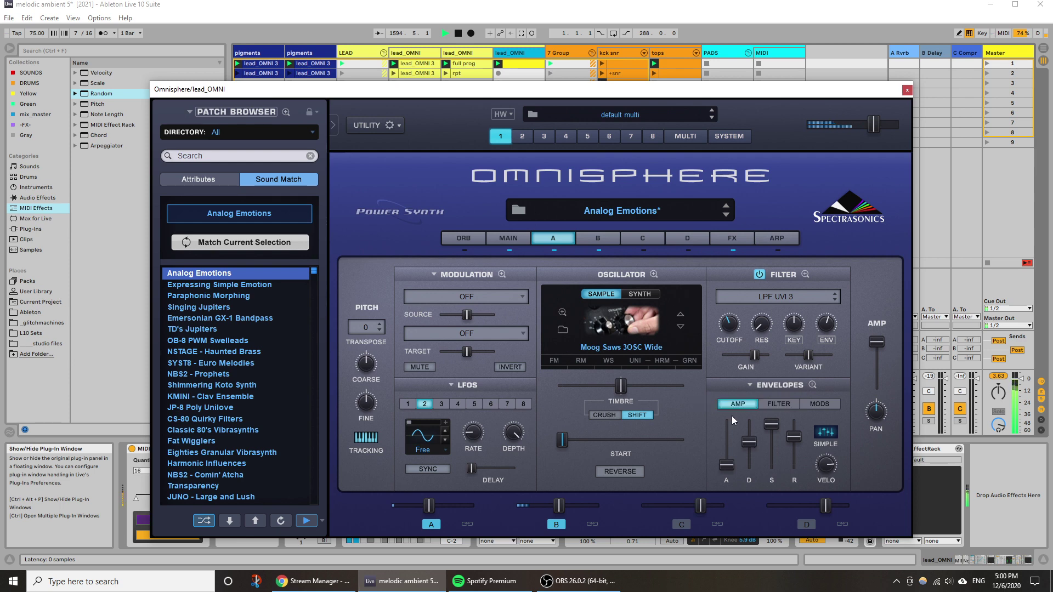
Save the Live Set with the edited Omnisphere sound.
left_click(9, 18)
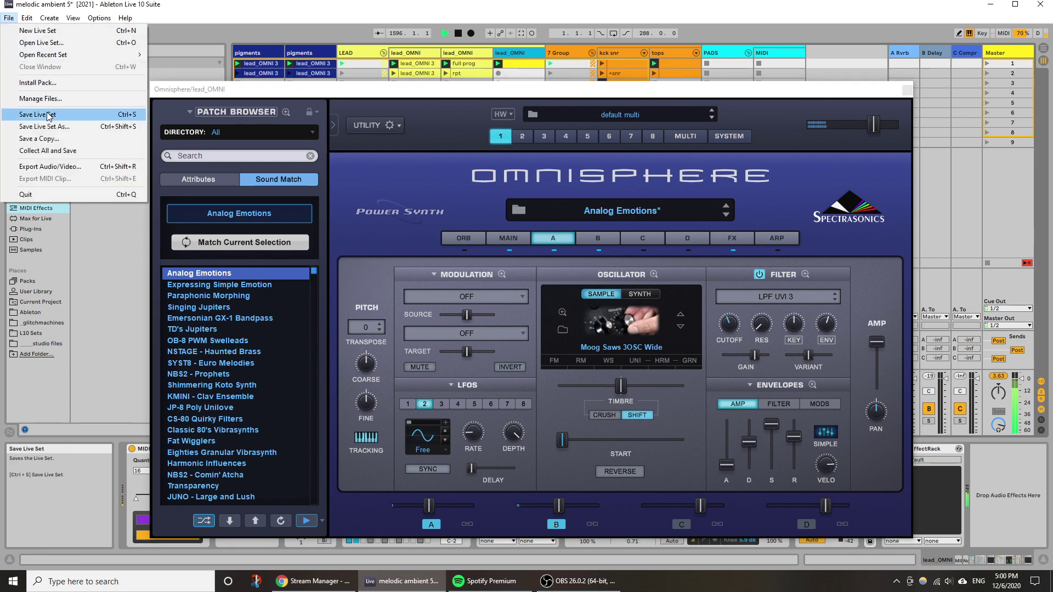
left_click(82, 111)
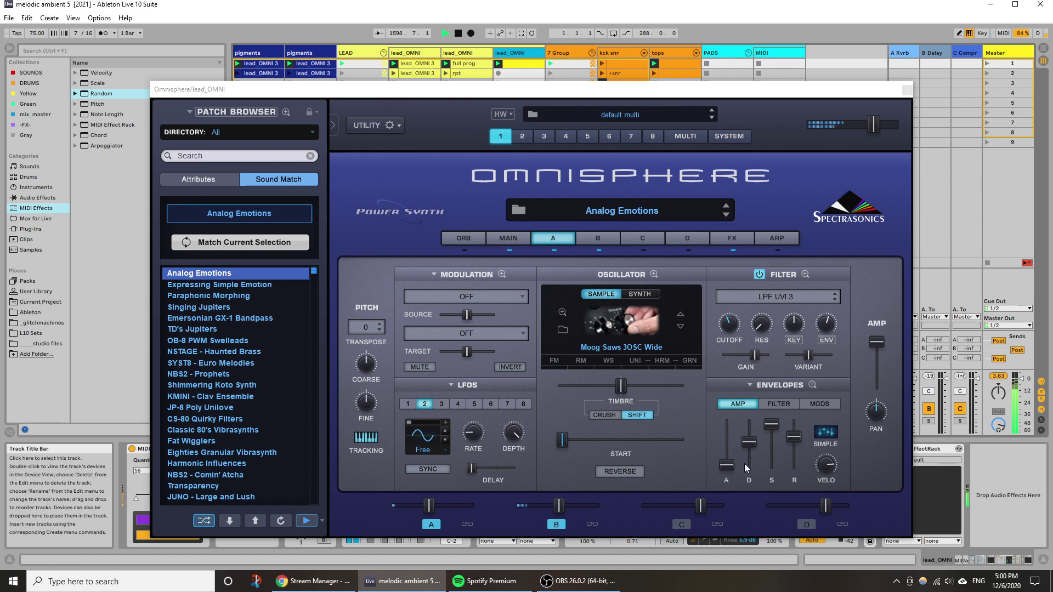
Lower layer A's LPF UVI 3 filter cutoff in track 6's Omnisphere to below 0.1 kHz.
left_click_drag(729, 327, 720, 338)
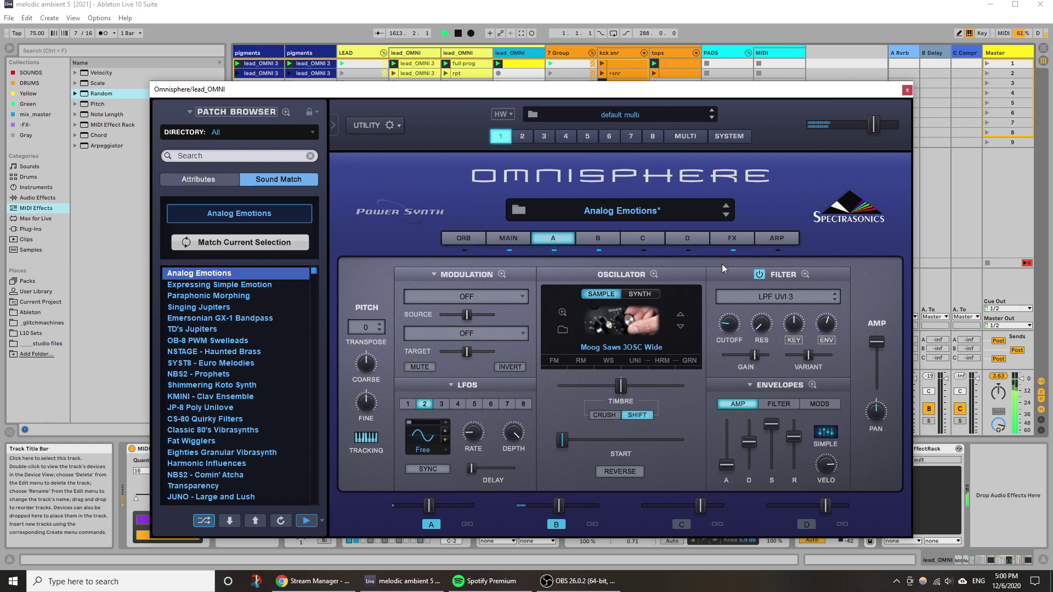
mouse_move(731, 328)
scroll(729, 328, "down", 3)
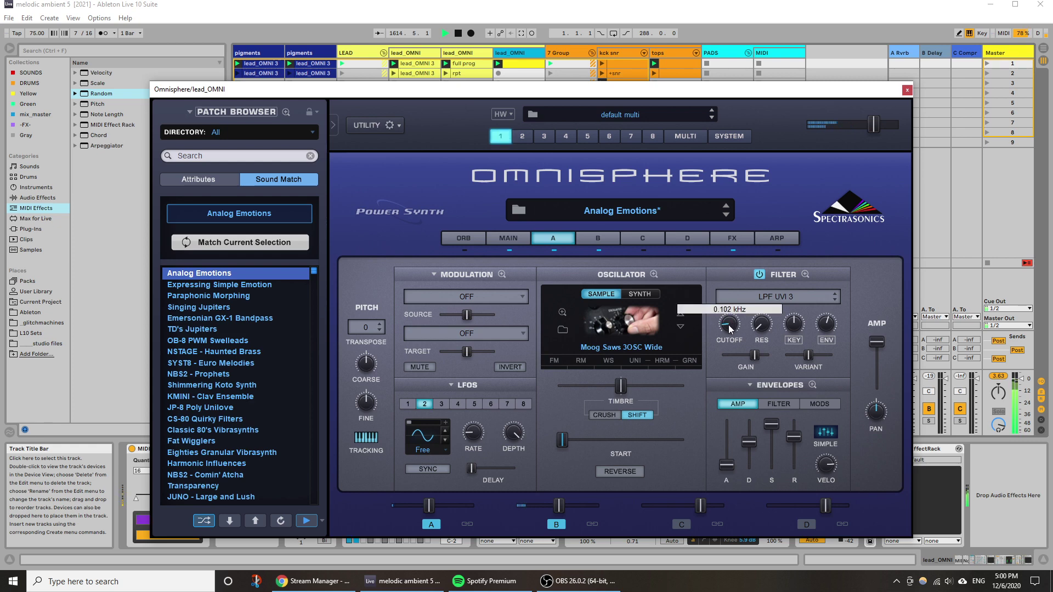
right_click(727, 327)
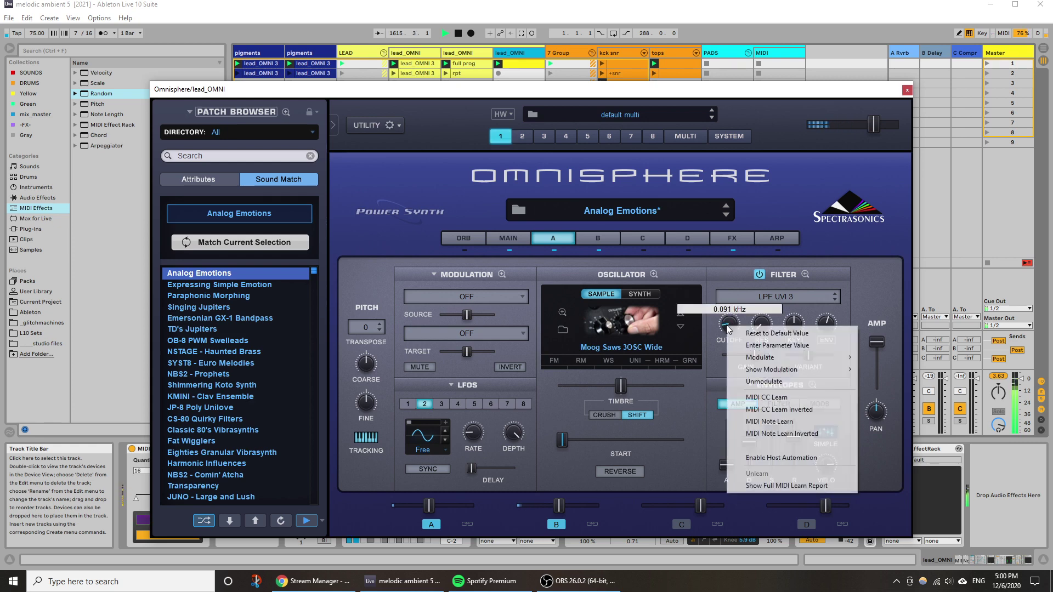
left_click(732, 276)
scroll(730, 328, "down", 2)
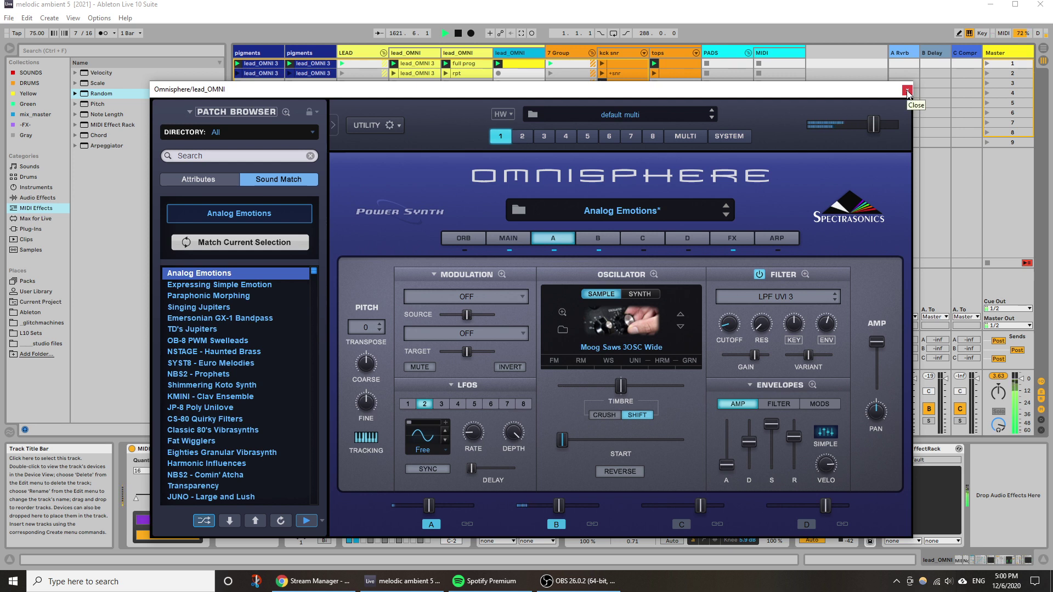
Lower layer B's FATBOY filter cutoff to about 0.873 kHz in track 6's Omnisphere and raise its amp envelope decay.
left_click(597, 238)
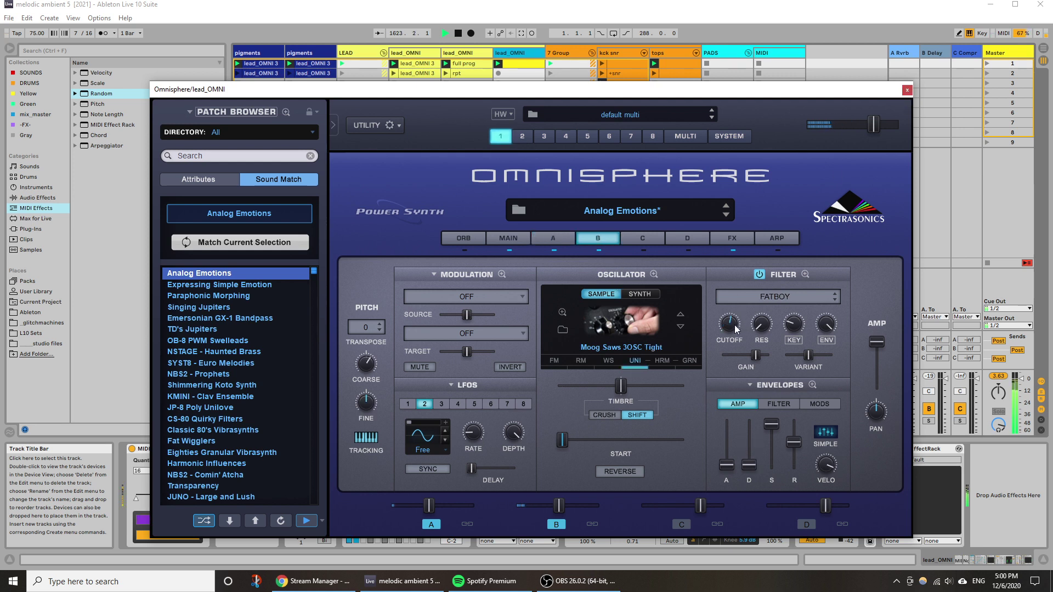
mouse_move(736, 320)
scroll(736, 316, "up", 1)
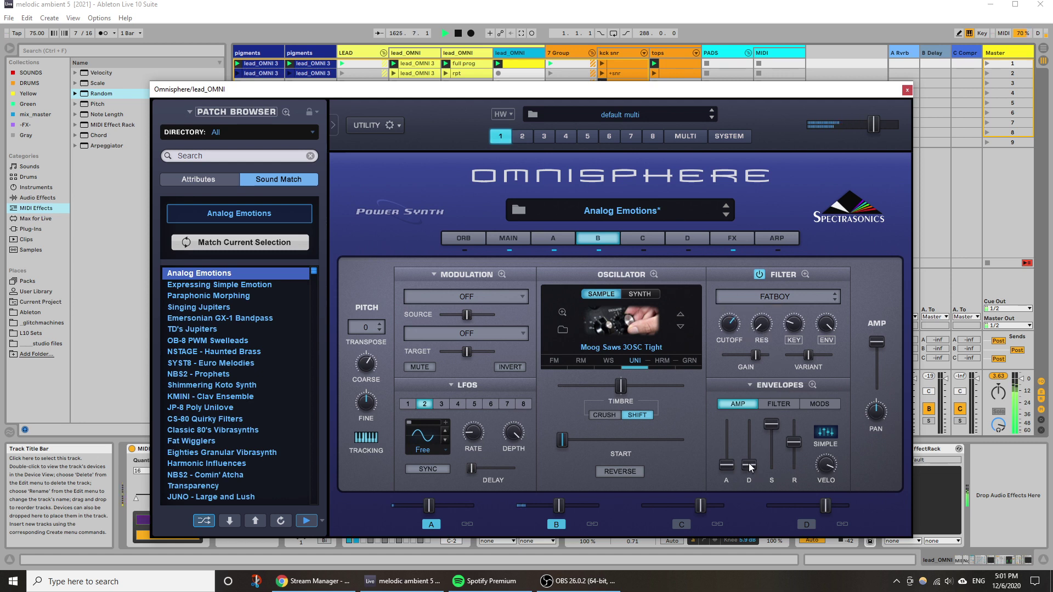
left_click_drag(751, 466, 750, 443)
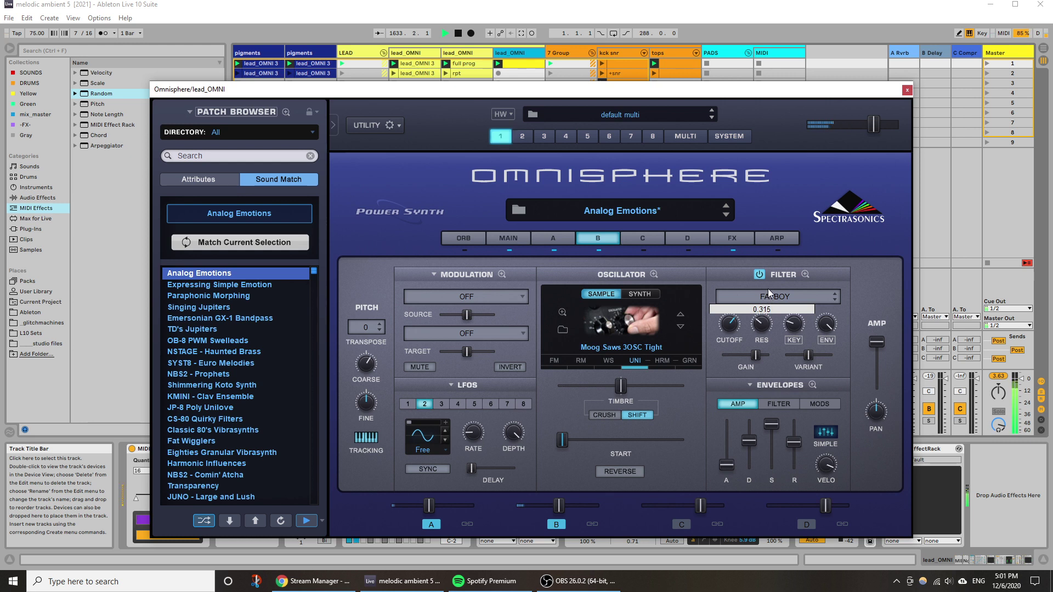
left_click_drag(732, 327, 720, 351)
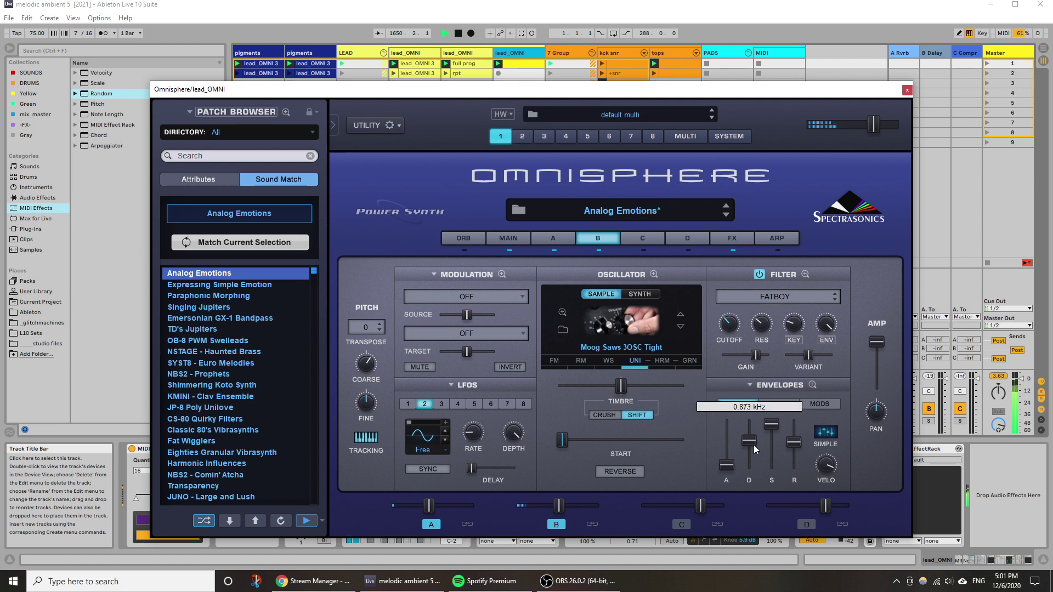
Shorten layer B's amp envelope decay and release, keep the sustain high, and raise the FATBOY filter cutoff.
left_click_drag(754, 440, 753, 465)
left_click_drag(770, 424, 793, 463)
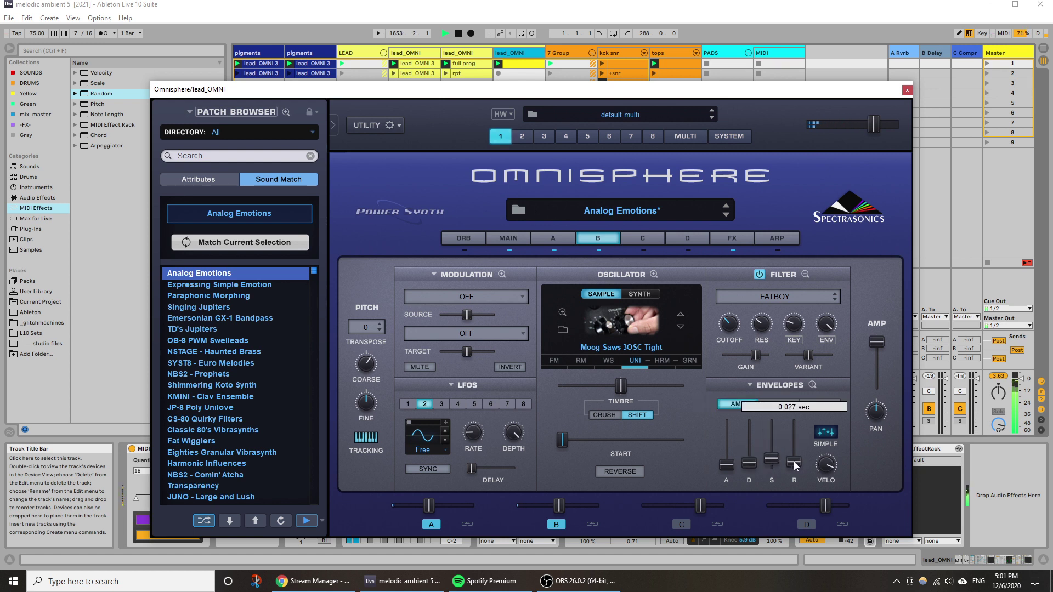
left_click_drag(729, 326, 738, 287)
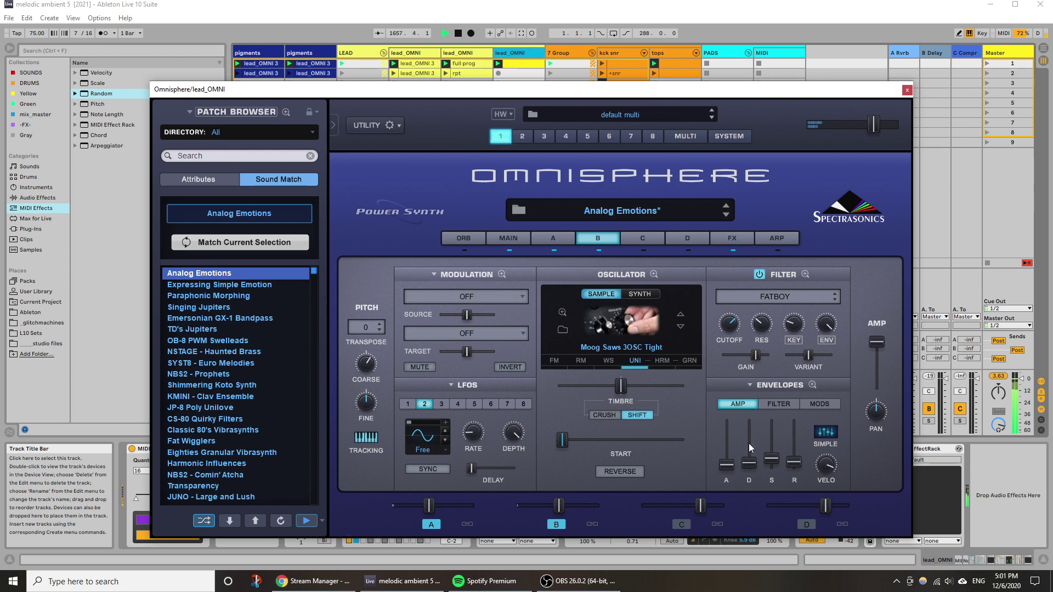
left_click_drag(775, 457, 773, 428)
mouse_move(794, 462)
left_mouse_down()
mouse_move(791, 438)
mouse_move(751, 462)
mouse_move(754, 449)
mouse_move(795, 453)
left_mouse_up()
Lower layer B's FATBOY filter cutoff again and close track 6's Omnisphere window.
mouse_move(735, 344)
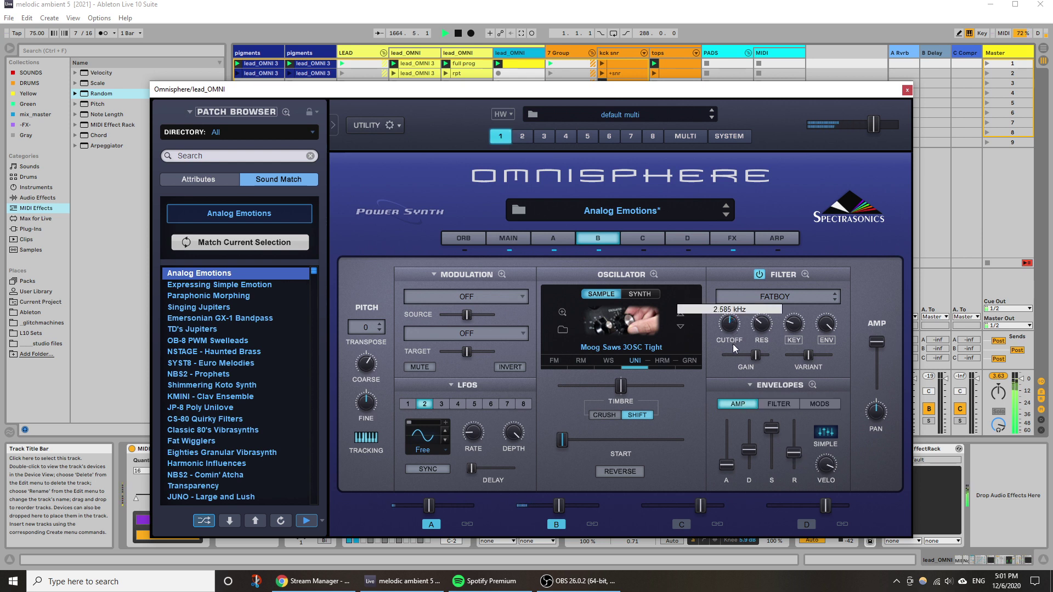
left_click_drag(733, 345, 725, 369)
left_click_drag(725, 372, 725, 362)
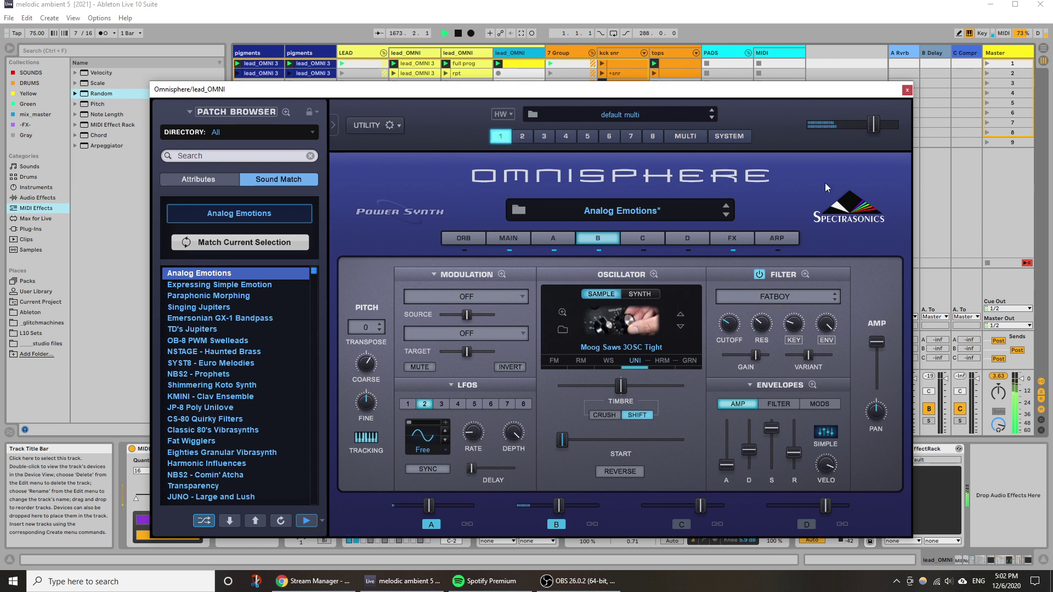
left_click(907, 89)
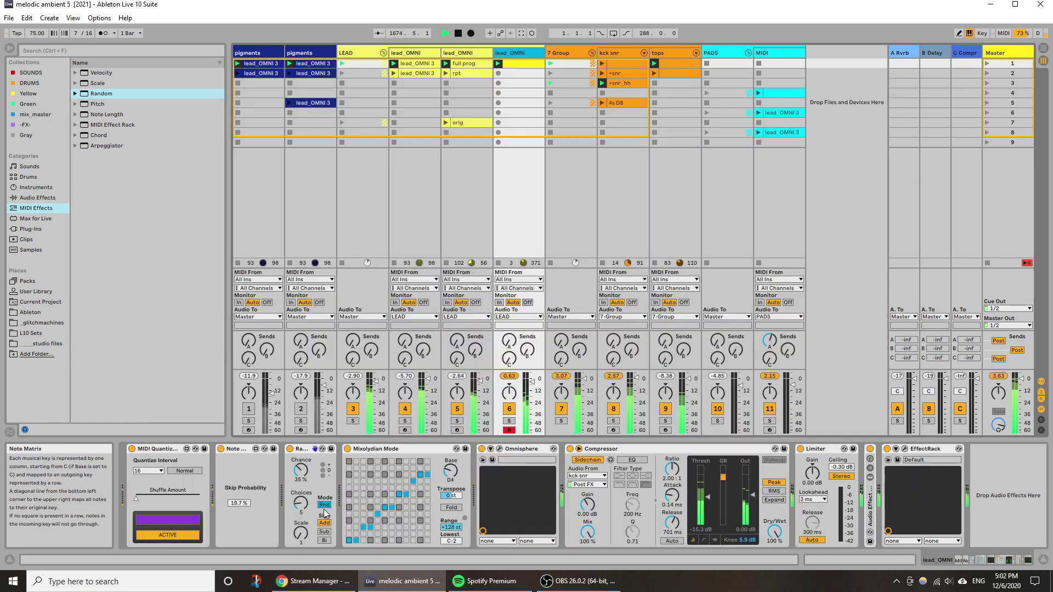
Raise the note skip probability on lead_OMNI track 6 to 69.3 % and save the Live Set.
left_click_drag(245, 506, 245, 482)
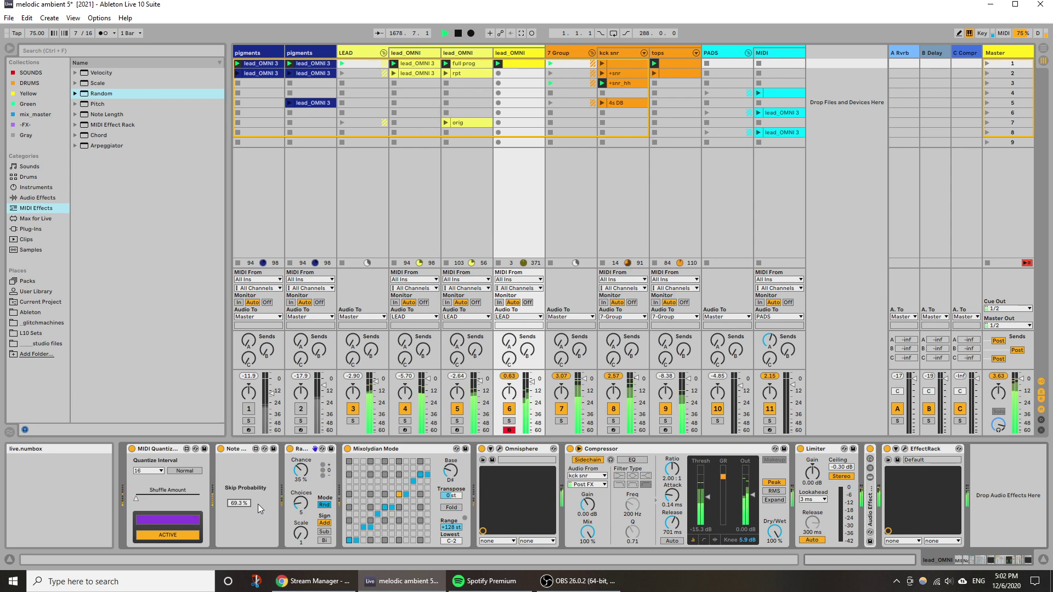
left_click(7, 17)
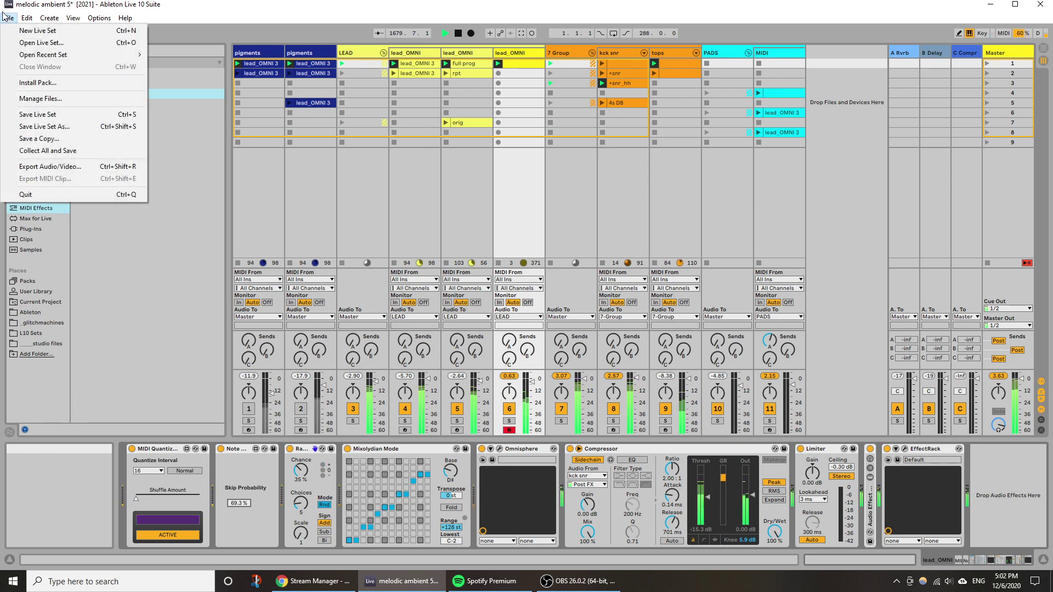
left_click(36, 114)
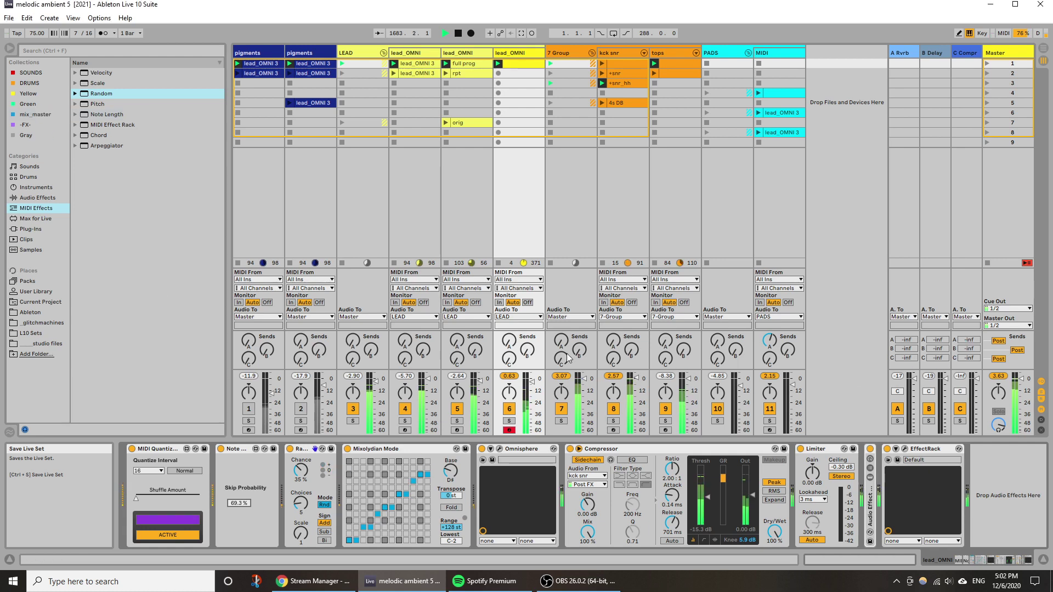
Examine layer A's oscillator and filter settings in the Omnisphere on lead_OMNI track 4.
left_click(411, 203)
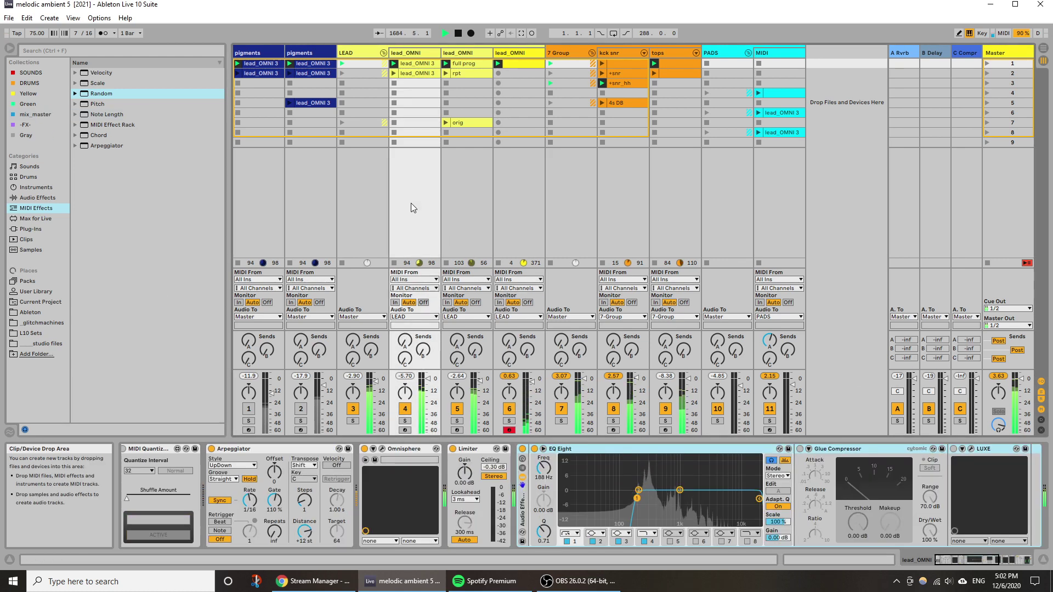
left_click(384, 449)
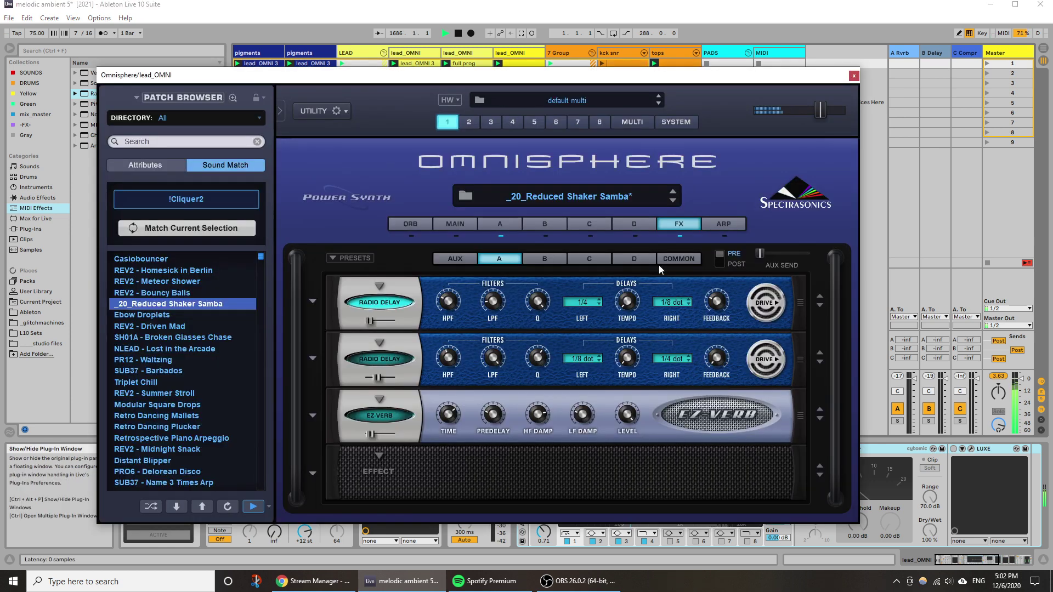
left_click(493, 226)
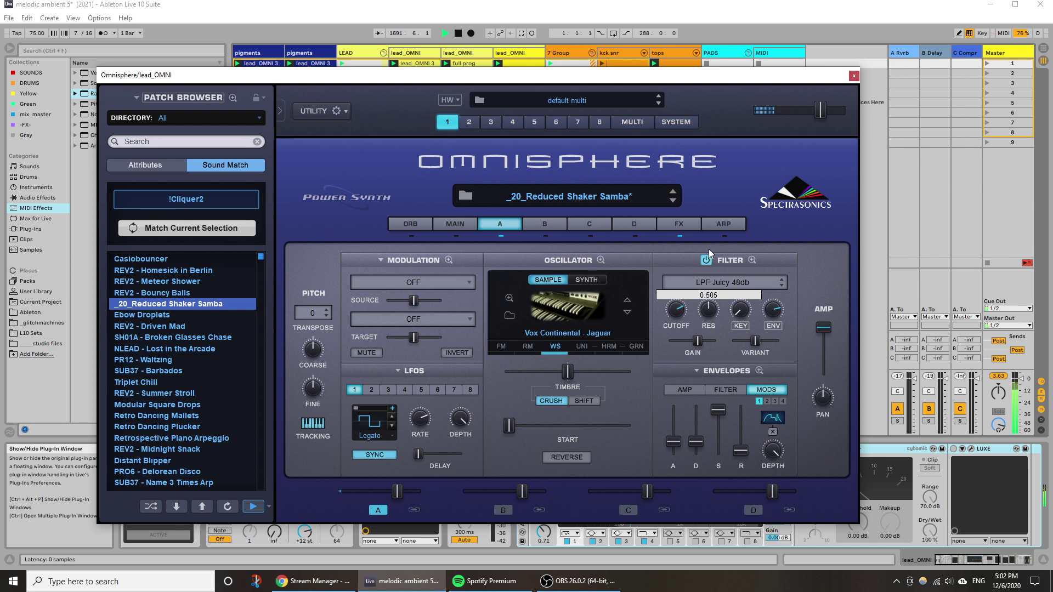
left_click(853, 75)
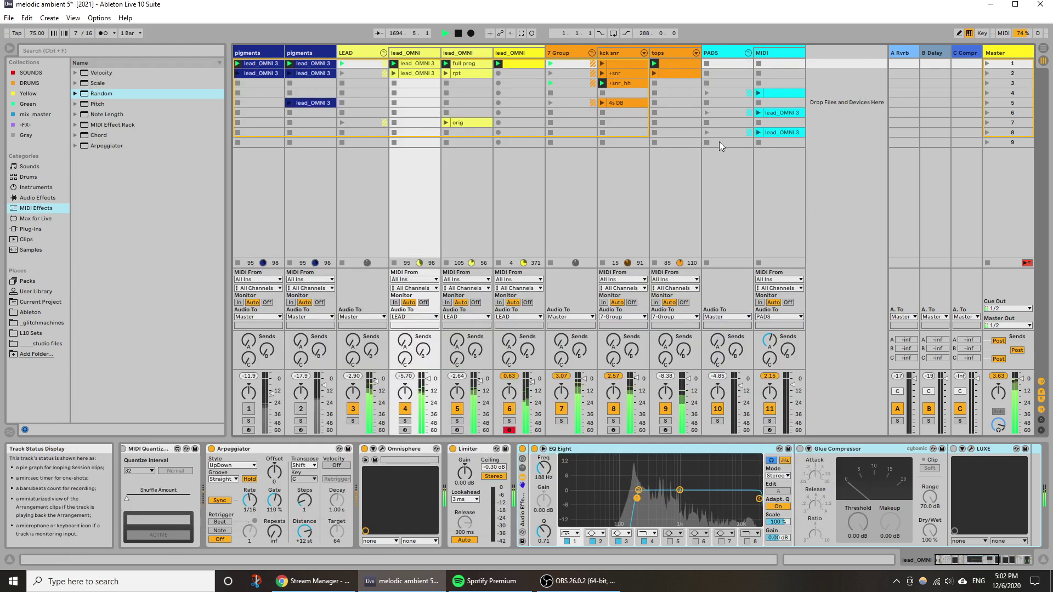
Deactivate the drum group on track 7 and set track 6's note skip probability to 13.4 %.
left_click(665, 409)
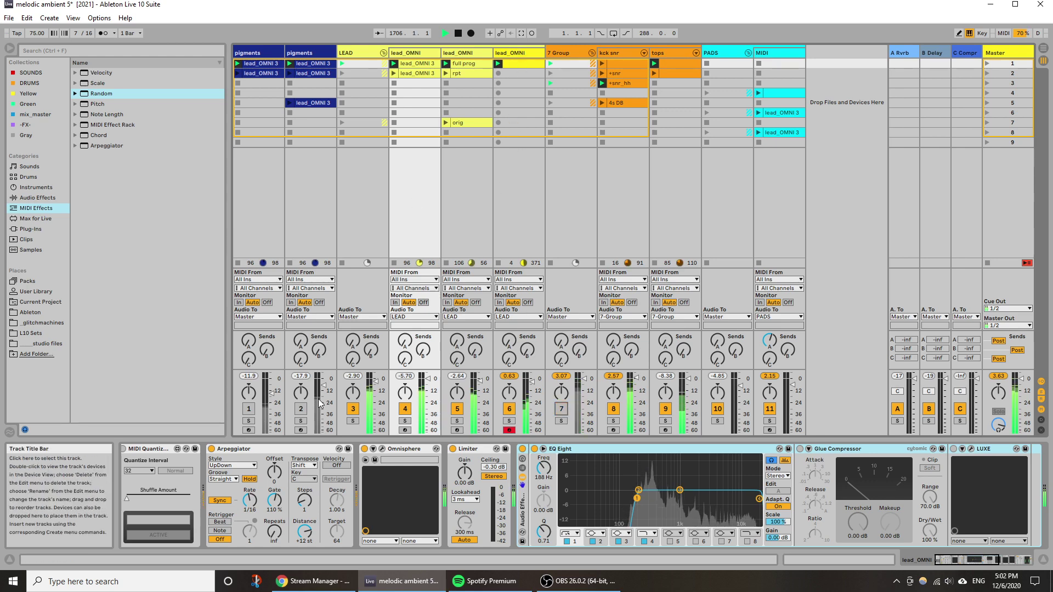
left_click(507, 196)
left_click_drag(239, 502, 239, 533)
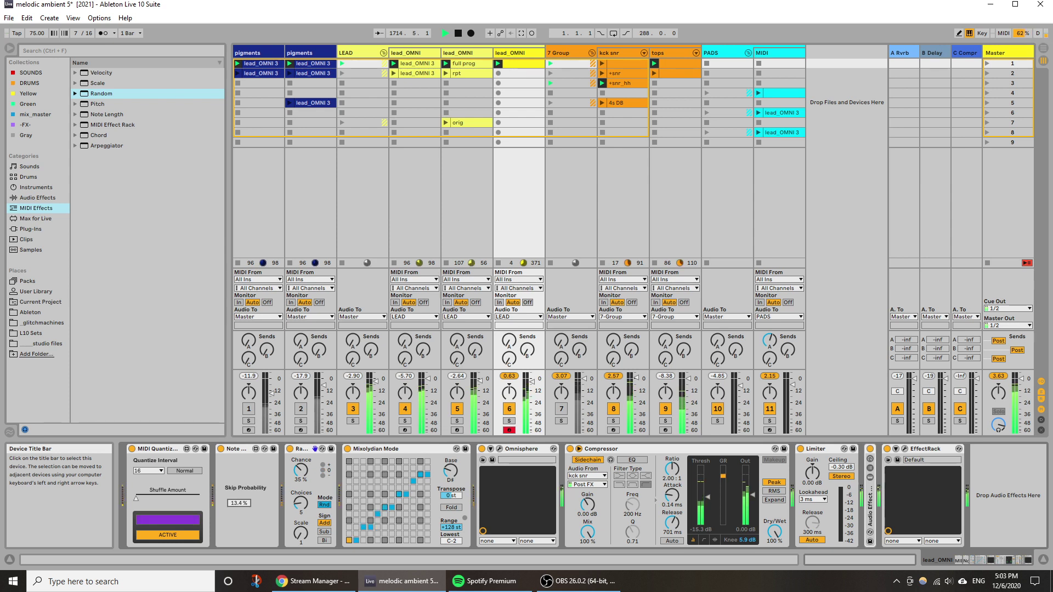
Check the EffectRack's PanMan and EchoBoy Jr. settings on track 6 and save the Live Set.
left_click(904, 449)
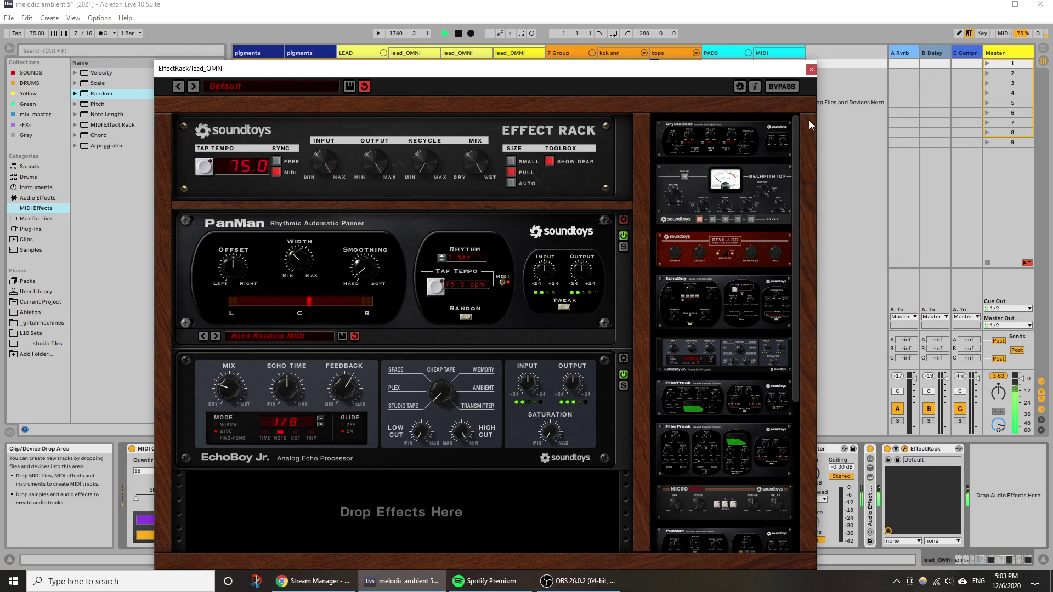
left_click(810, 70)
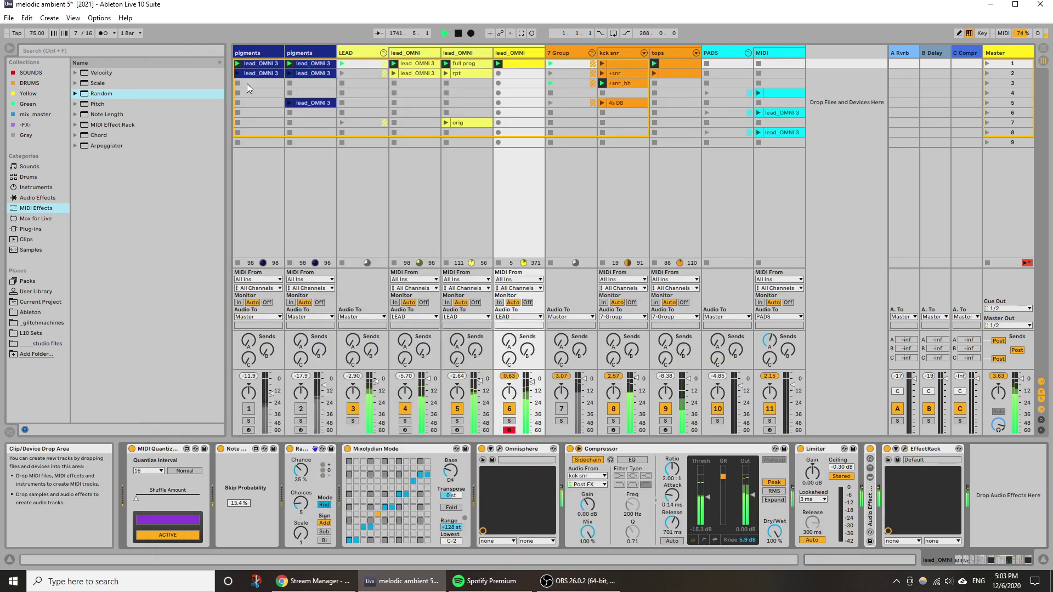
left_click(10, 19)
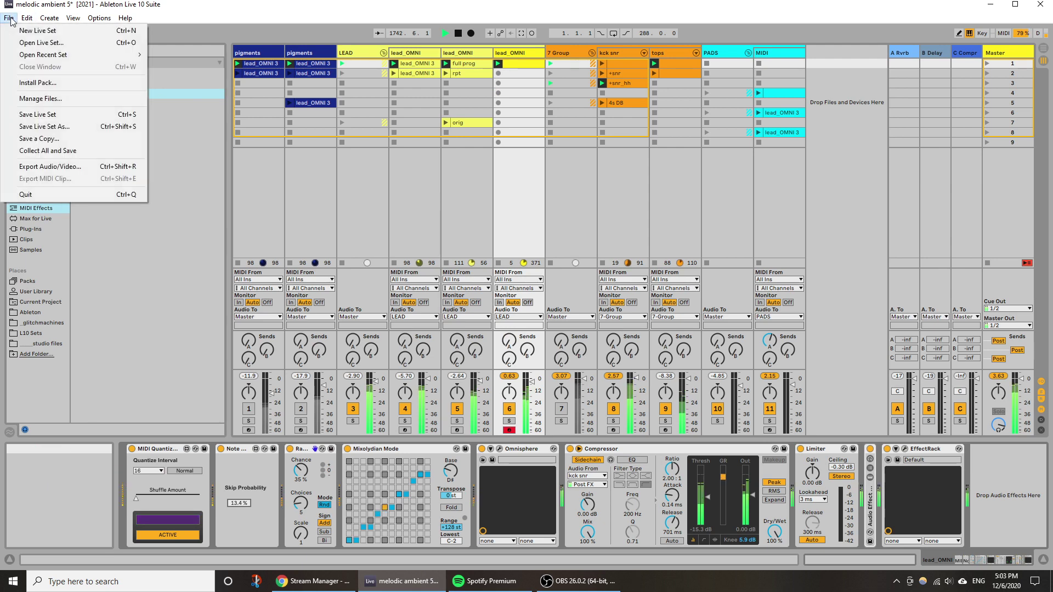
left_click(64, 114)
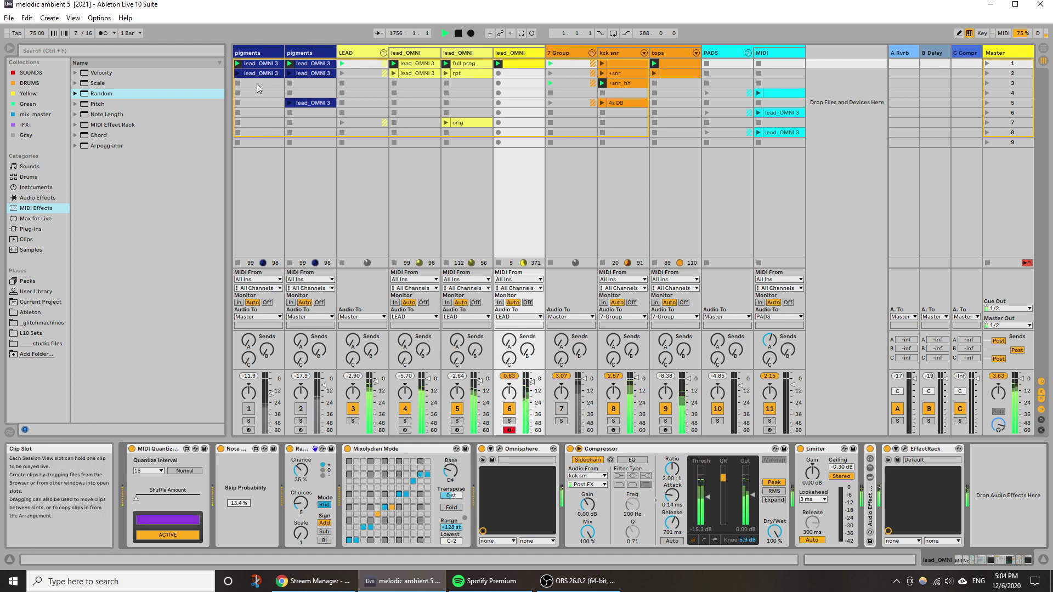
Stop the clips playing on both pigments tracks and duplicate the second pigments track.
left_click(238, 82)
left_click(290, 84)
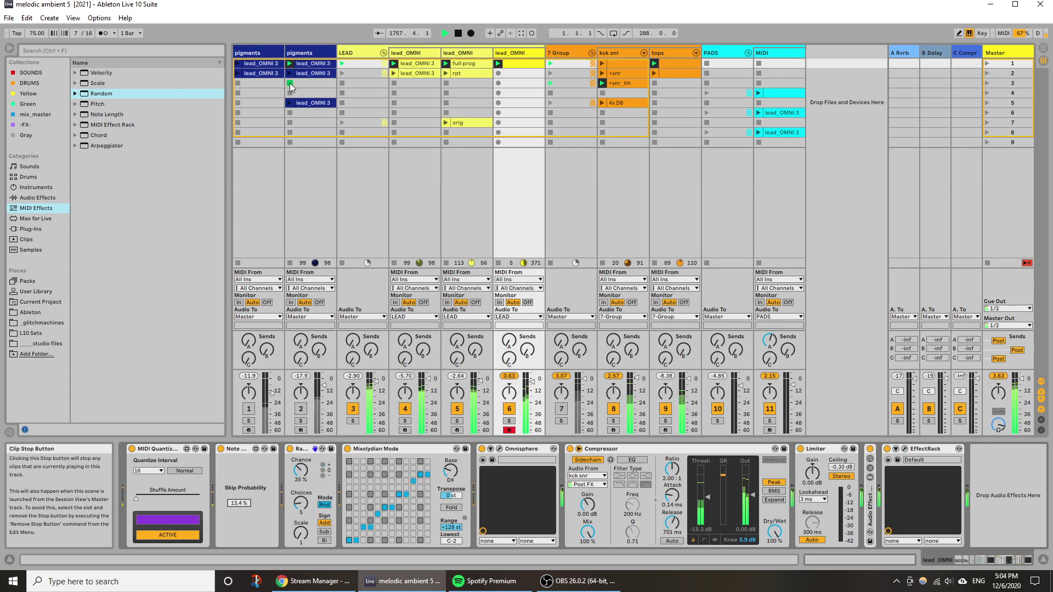
right_click(302, 50)
left_click(291, 50)
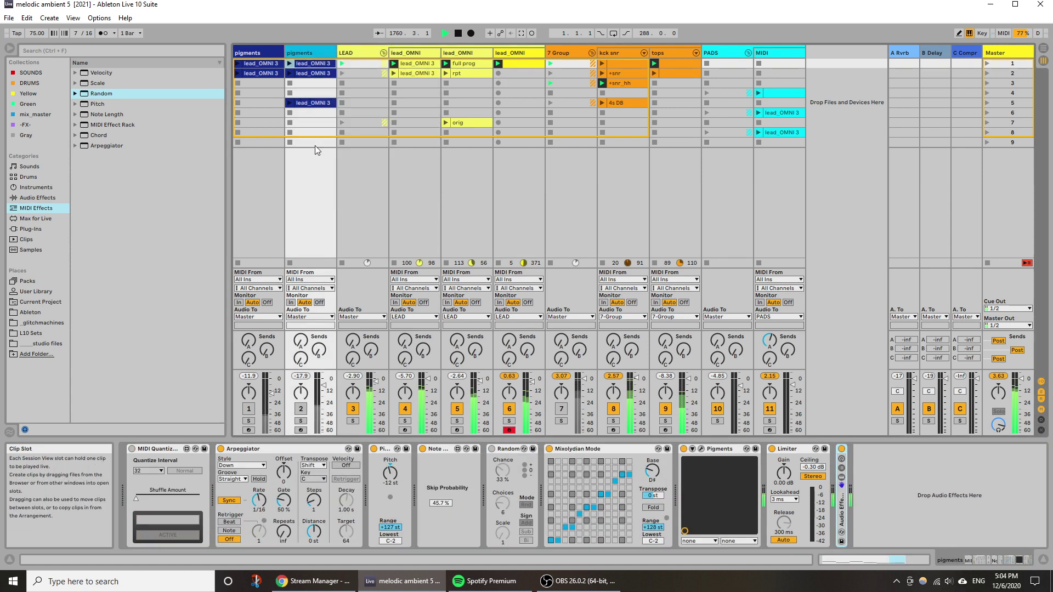
right_click(316, 48)
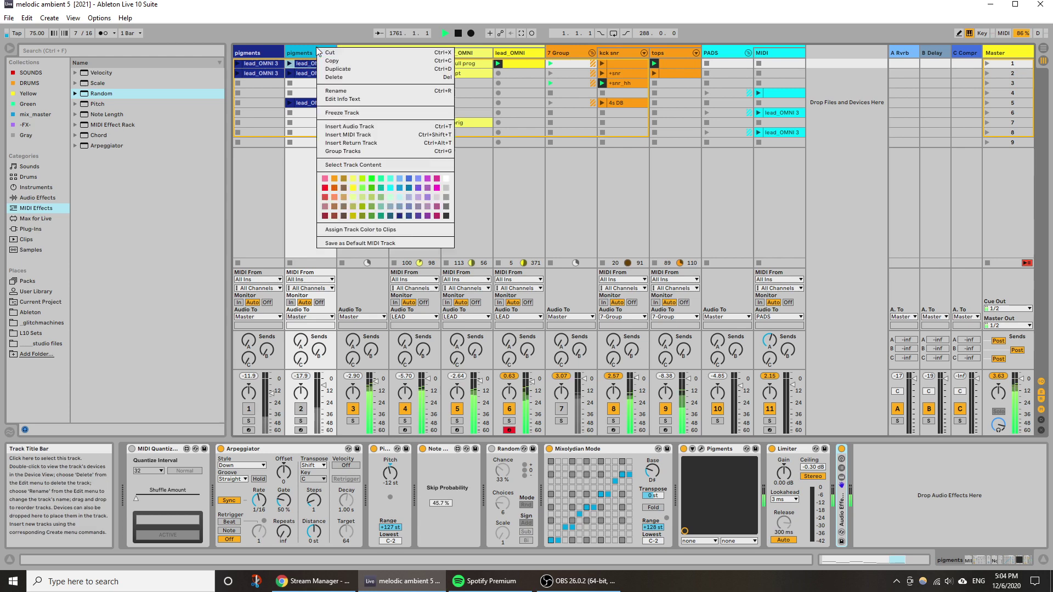
left_click(339, 69)
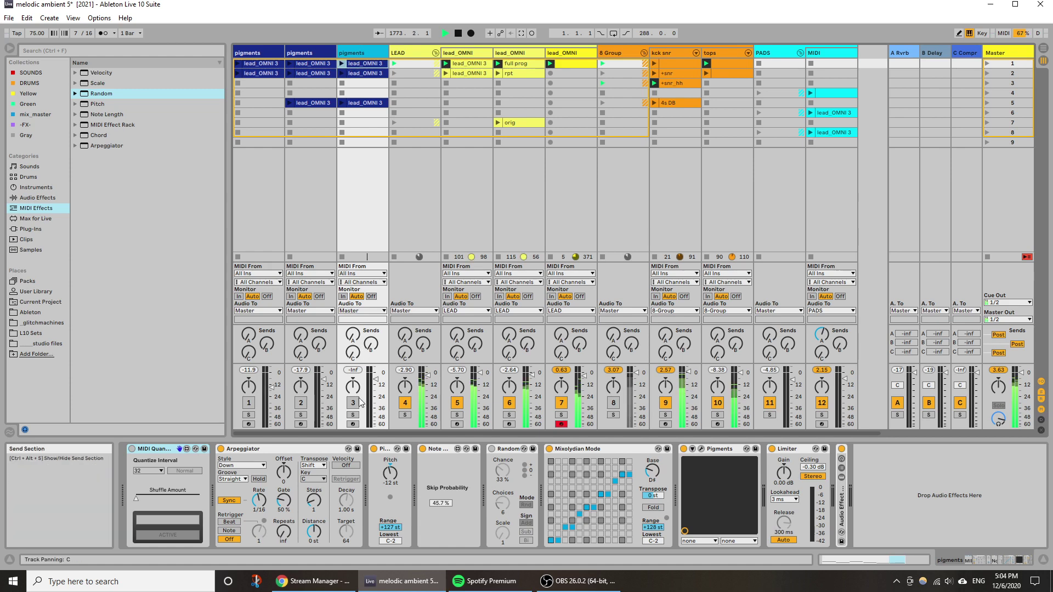
Arm the duplicated pigments track 3 for recording and open its Pigments instrument.
left_click(352, 424)
left_click(351, 51)
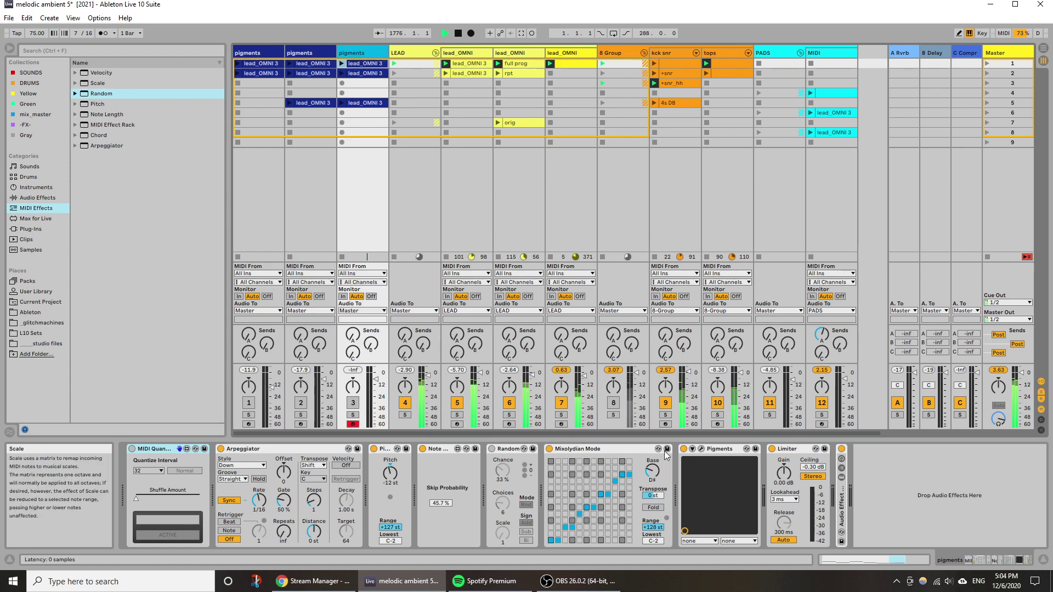
left_click(700, 449)
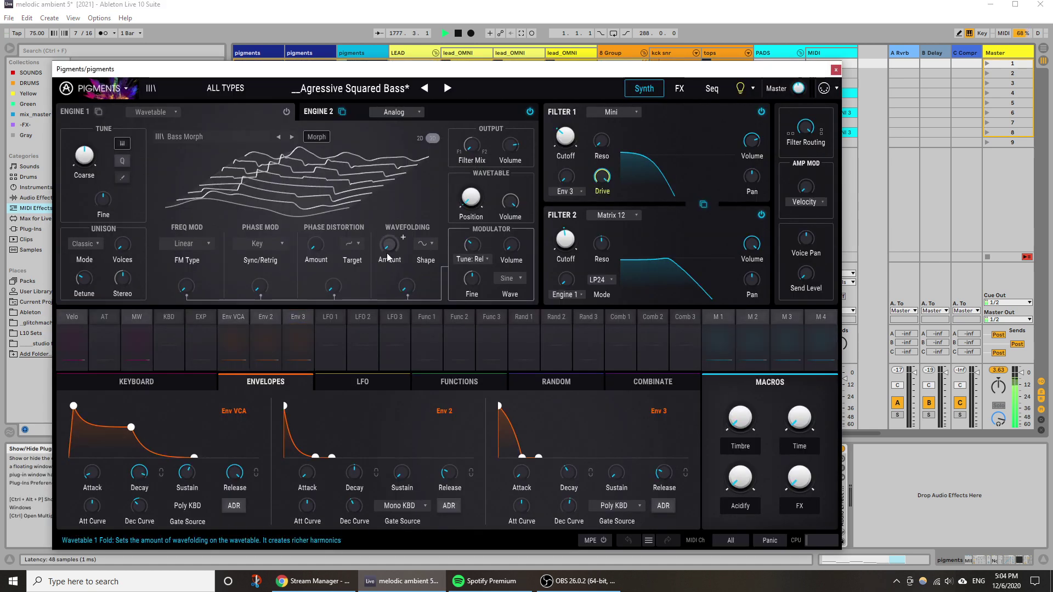
Open the Pigments preset browser and filter the presets by the Bass type and Acid style.
mouse_move(384, 251)
left_click(338, 89)
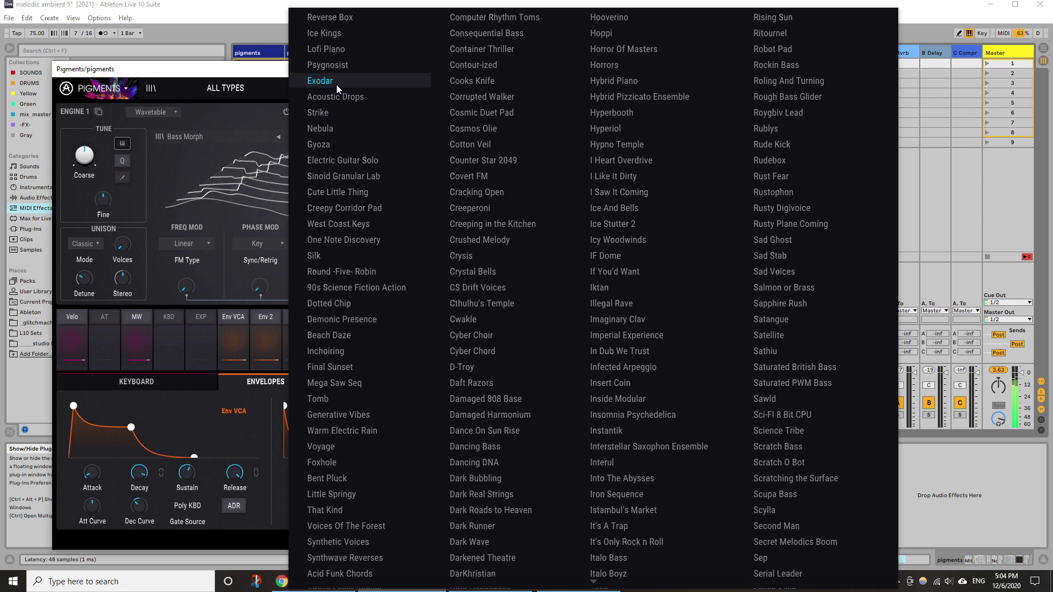
left_click(251, 89)
left_click(246, 89)
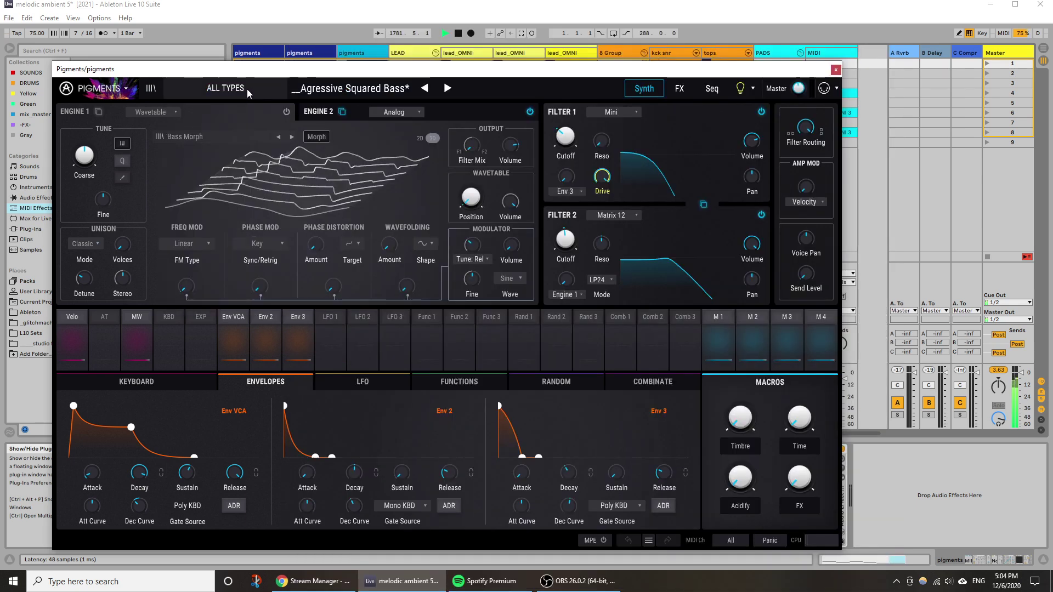
left_click(247, 89)
left_click(150, 90)
left_click(150, 90)
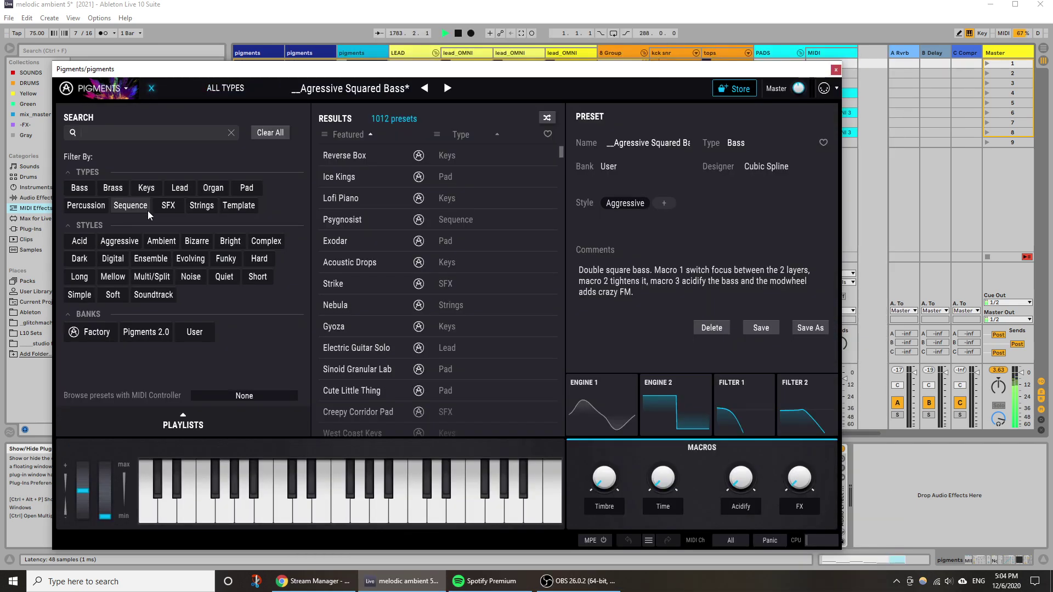
left_click(82, 191)
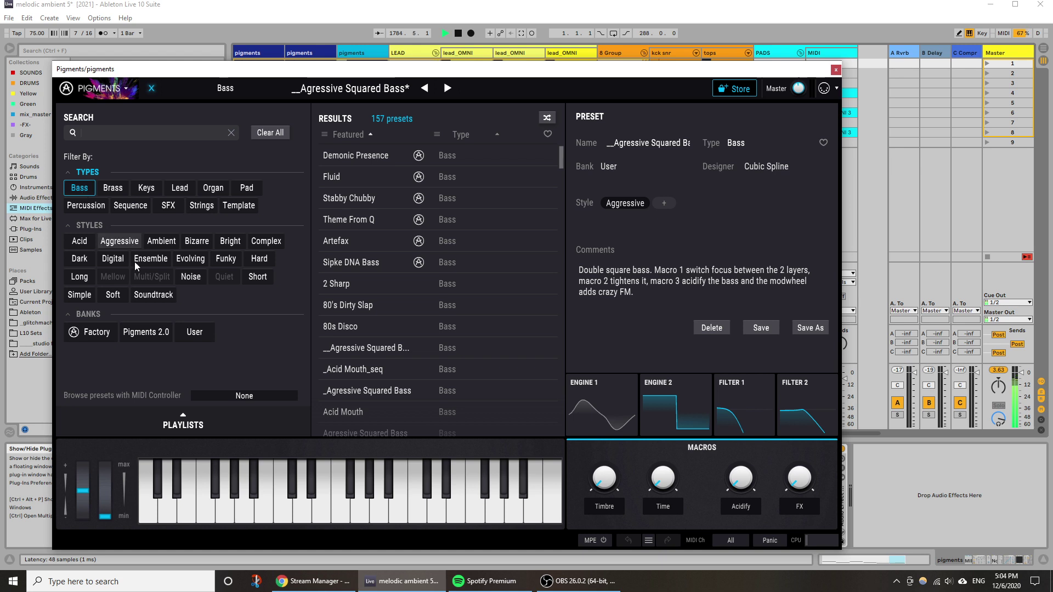
left_click(86, 243)
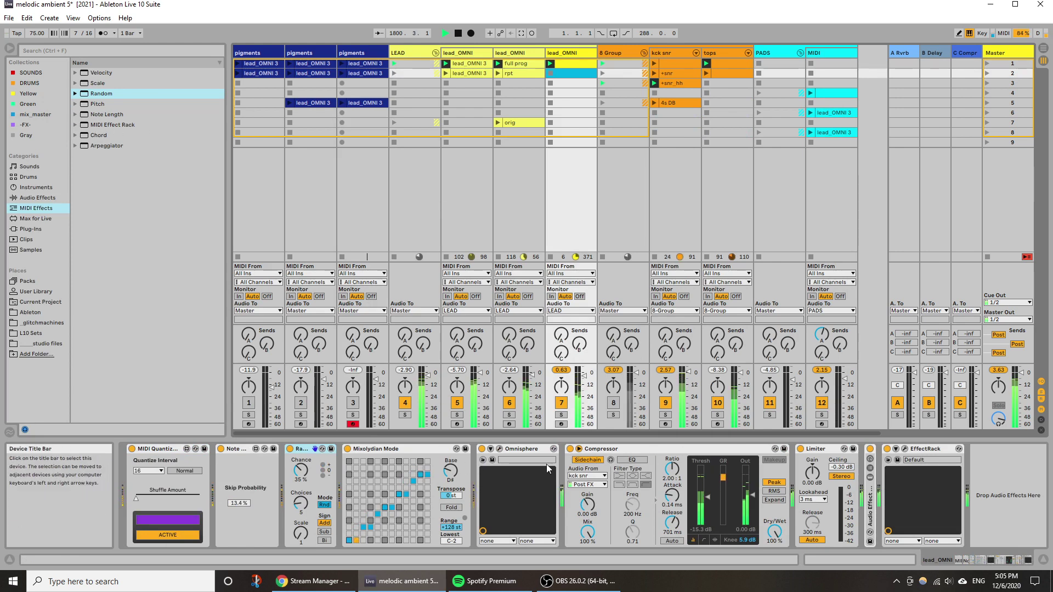
Return to pigments track 3, view its Sipke DNA Bass preset in Pigments, and close the plug-in window.
left_click(351, 195)
left_click_drag(0, 90, 738, 82)
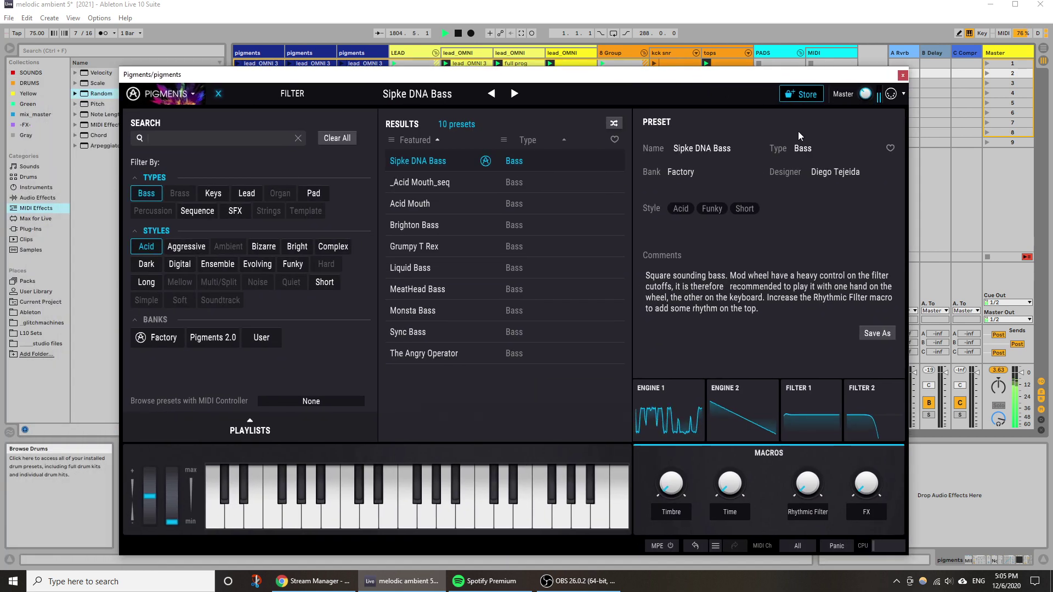
left_click(902, 75)
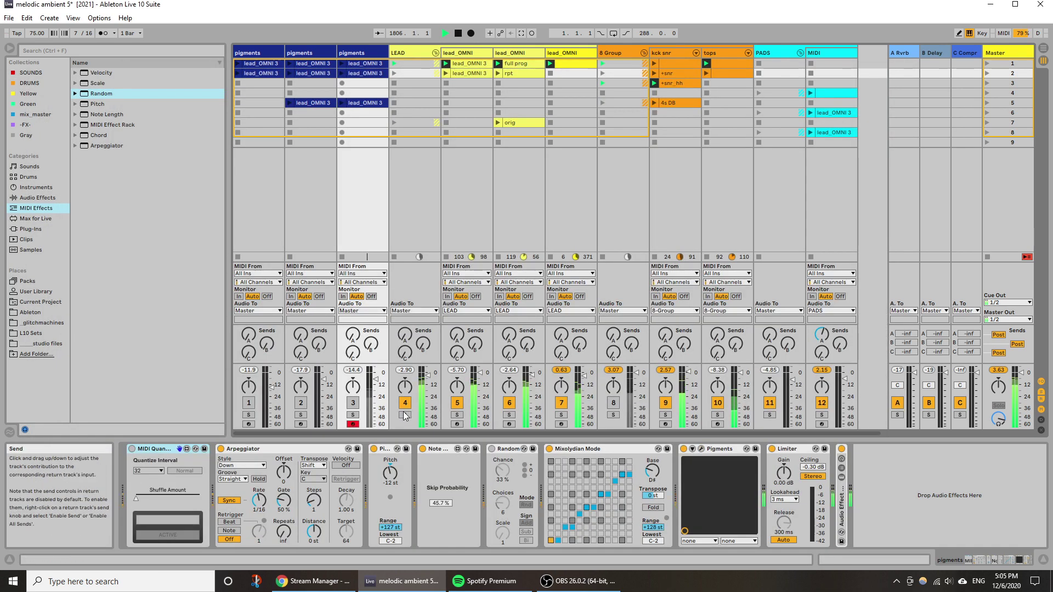
Activate the third pigments track and raise its volume.
left_click(353, 403)
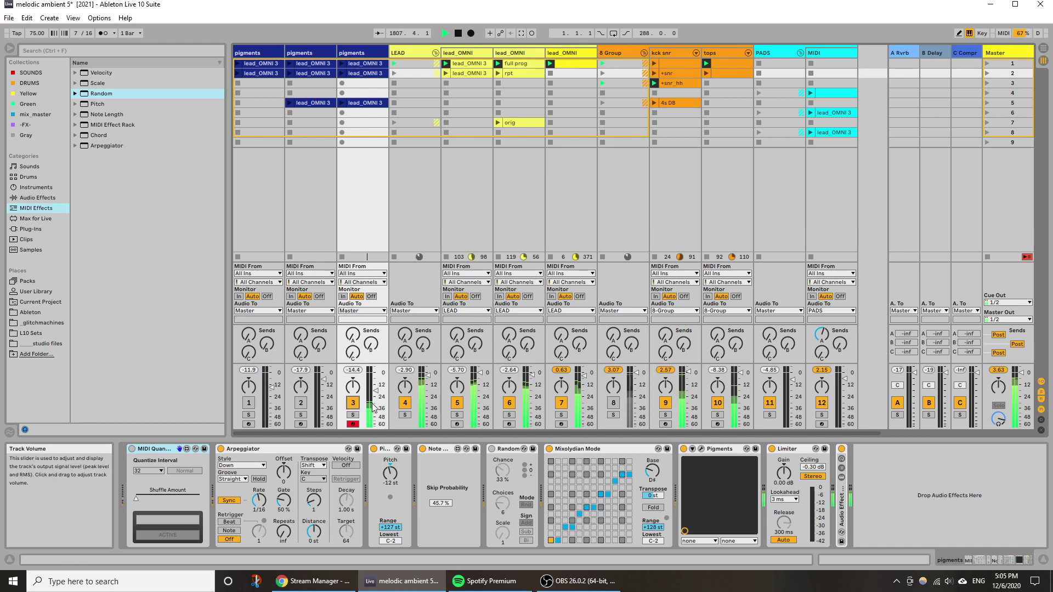
left_click_drag(376, 387, 375, 378)
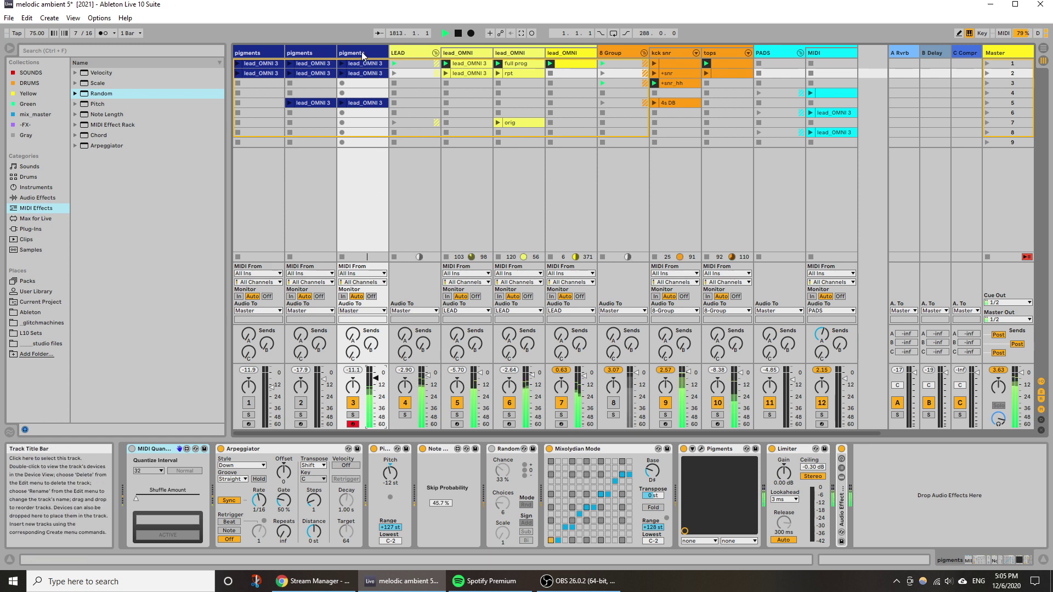
Turn off the third pigments track's Arpeggiator and reset Pitch to 0 st and Skip Probability to 0.00 %.
left_click(221, 448)
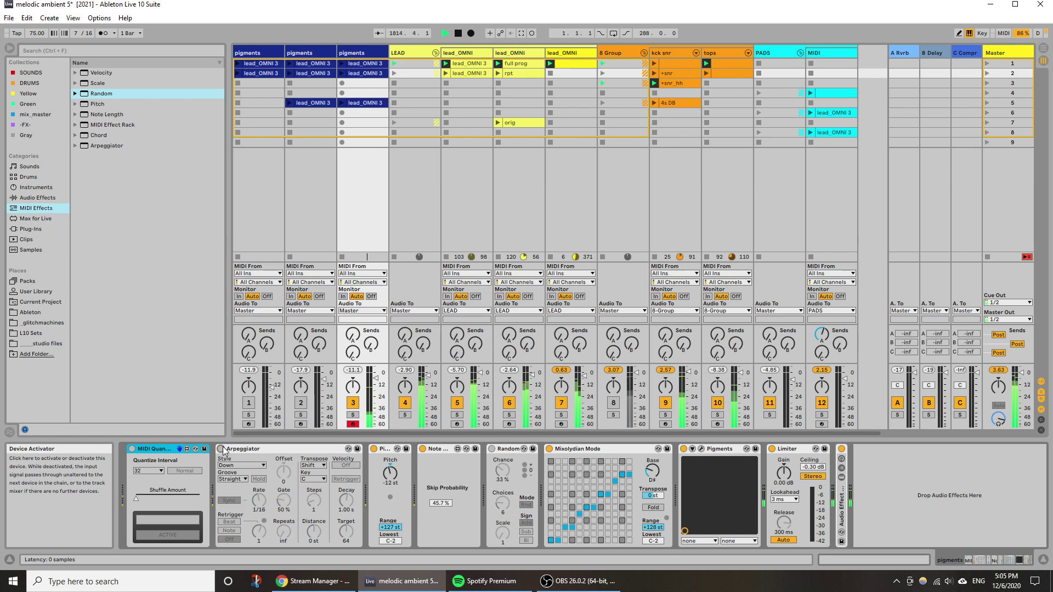
double_click(389, 473)
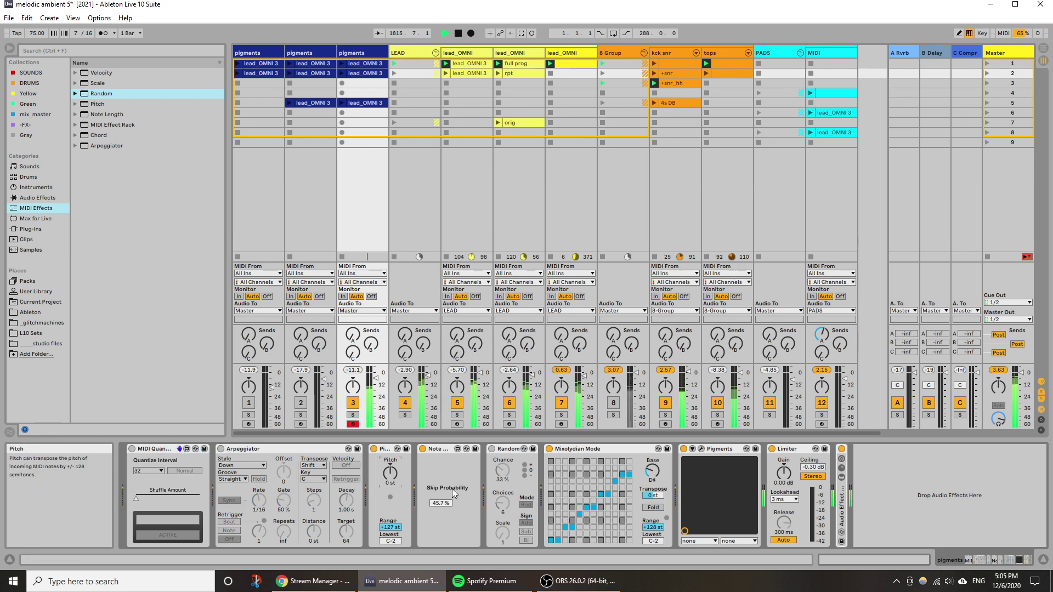
double_click(439, 504)
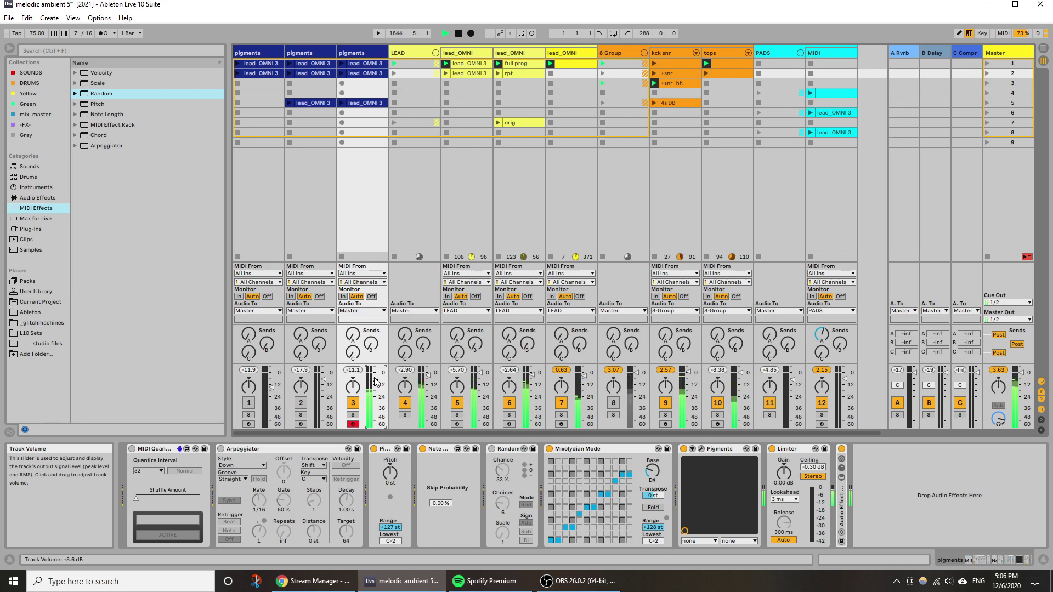
Open the first clip of the third pigments track in the note editor and launch scene 1.
double_click(356, 73)
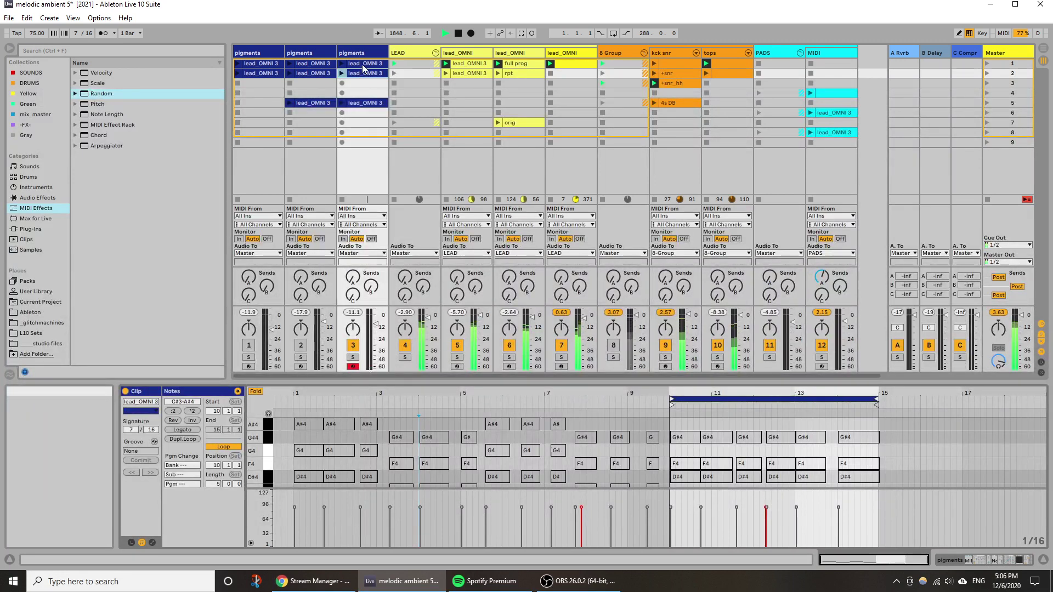
left_click(363, 65)
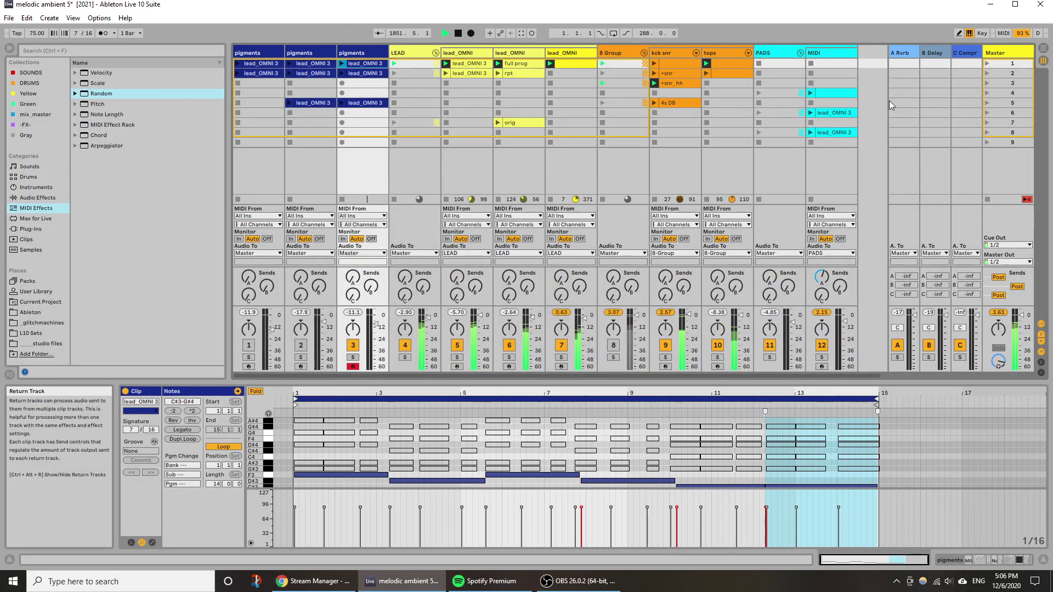
left_click(985, 63)
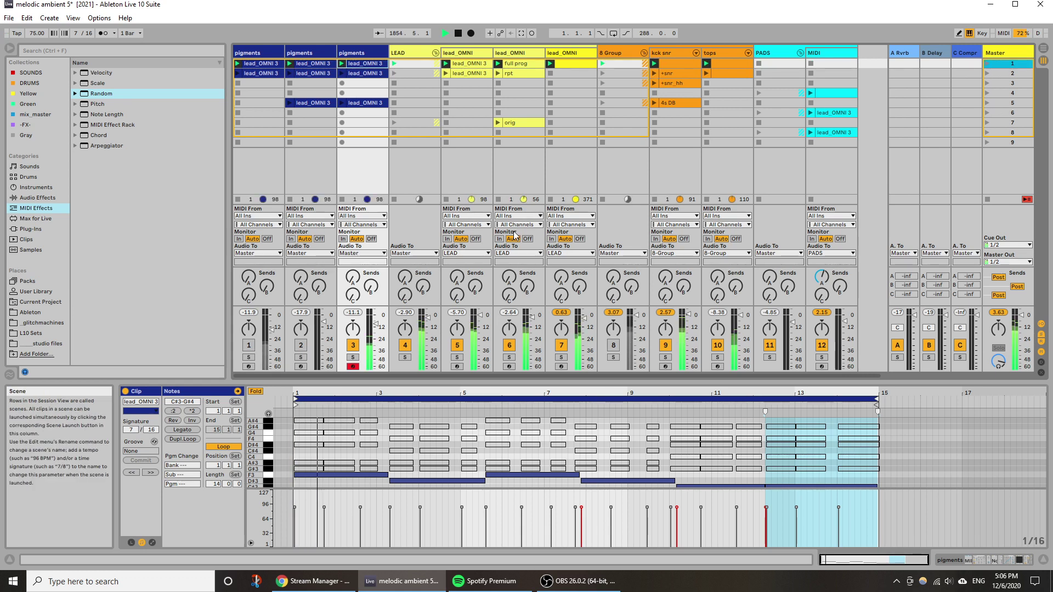
Transpose all notes of the third pigments track's first clip down two octaves.
left_click(460, 424)
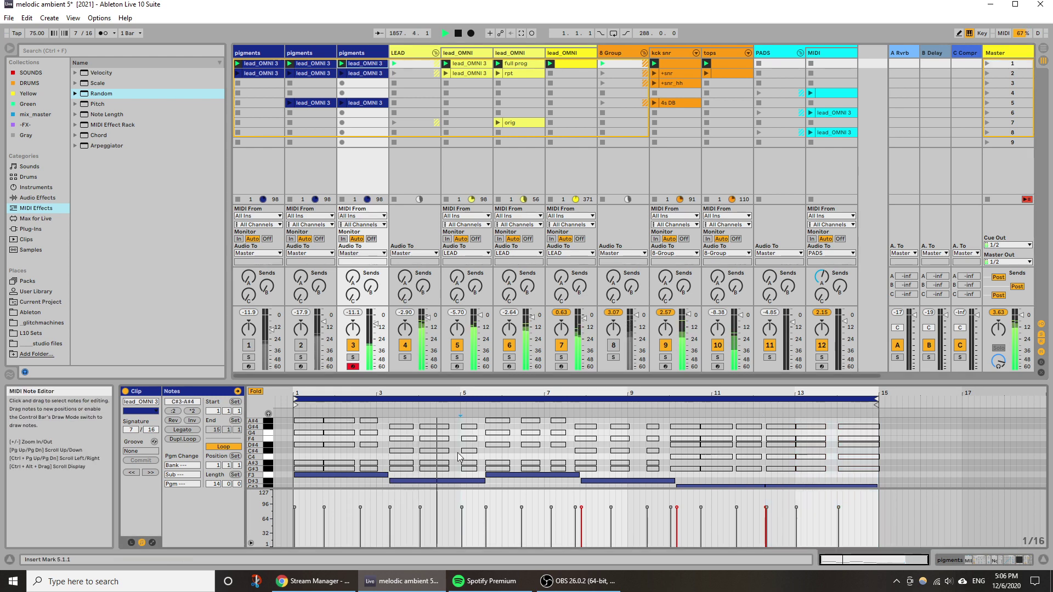
key("ctrl+a")
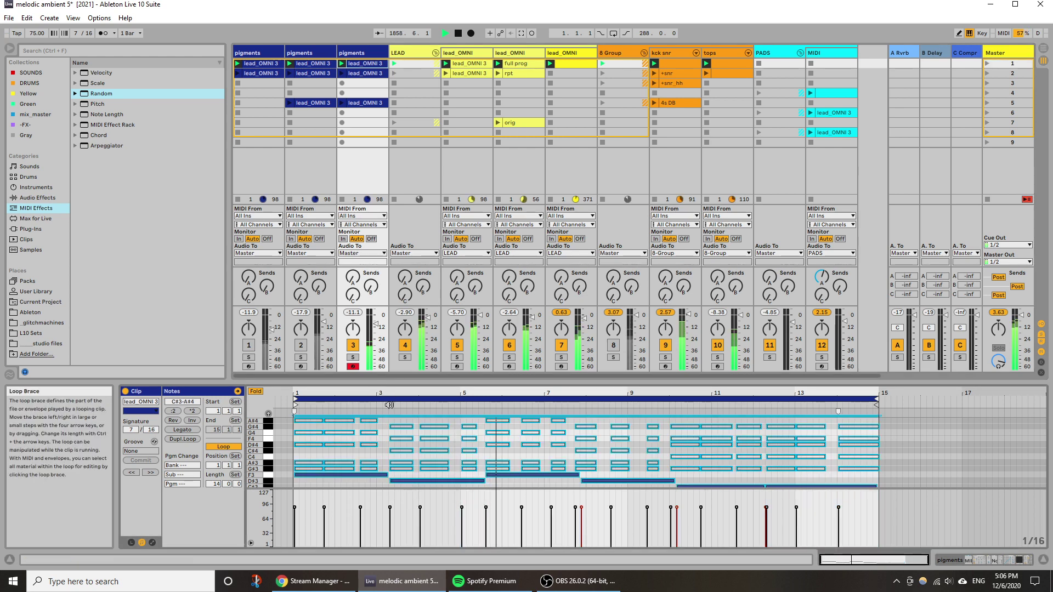
key("shift+Down")
key("shift+Down")
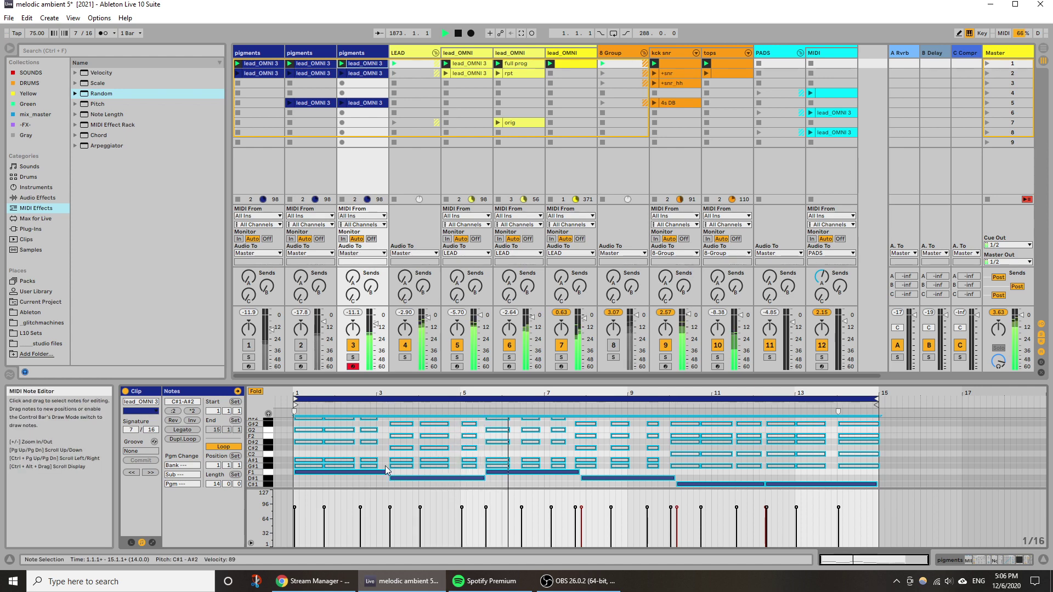
Raise the third pigments track's volume and reactivate the 8 Group drum track.
left_click(374, 335)
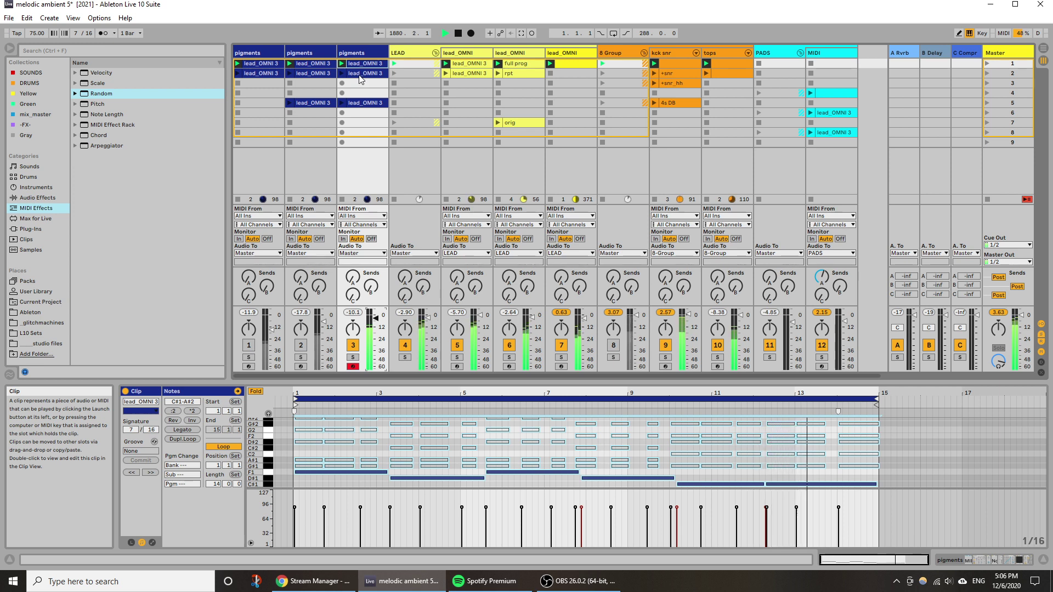
left_click(616, 349)
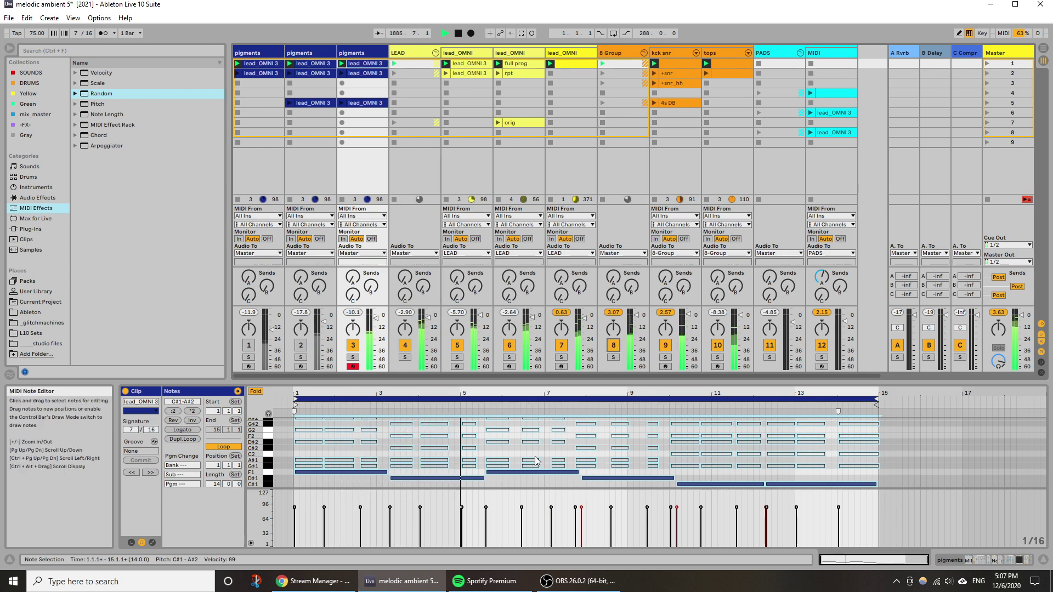
Quantize all notes in the third pigments track's first clip.
left_click(520, 445)
key("ctrl+a")
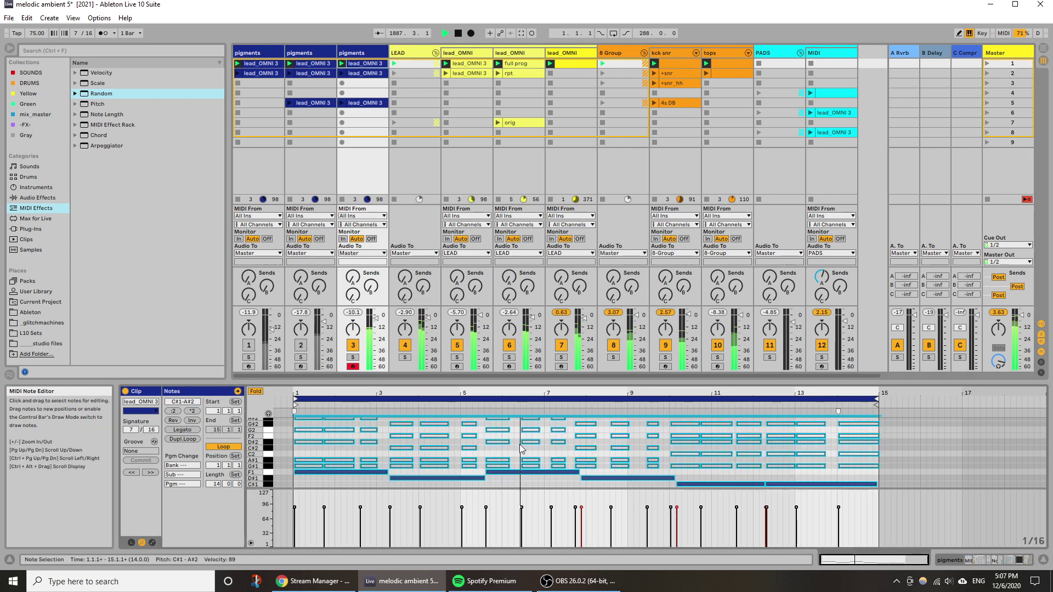
key("ctrl+u")
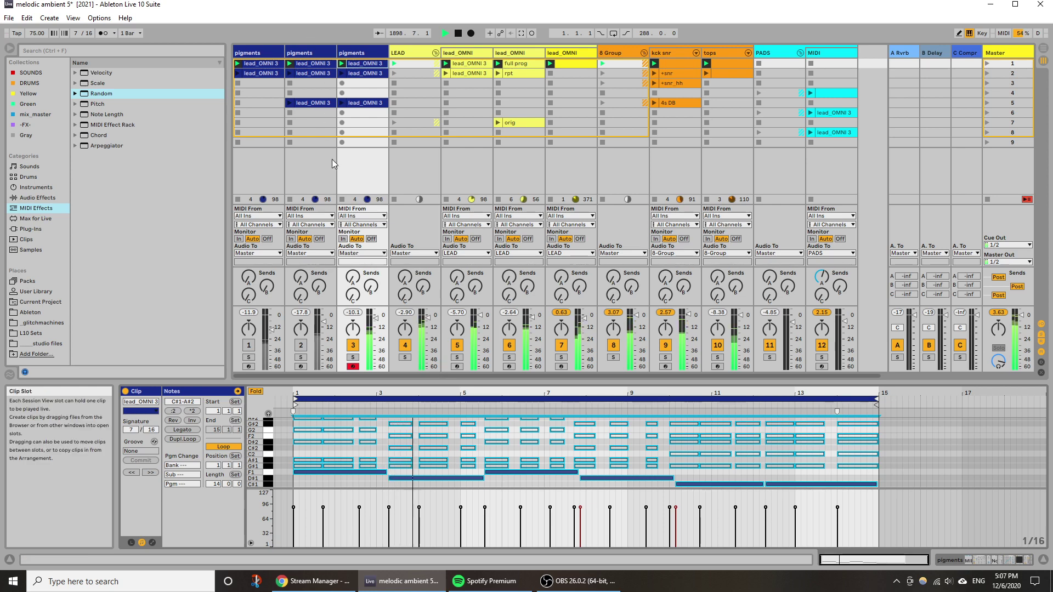
Fine-tune the Filter 2 cutoff and master volume of the Sipke DNA Bass patch in Pigments, and close the plug-in window.
double_click(353, 53)
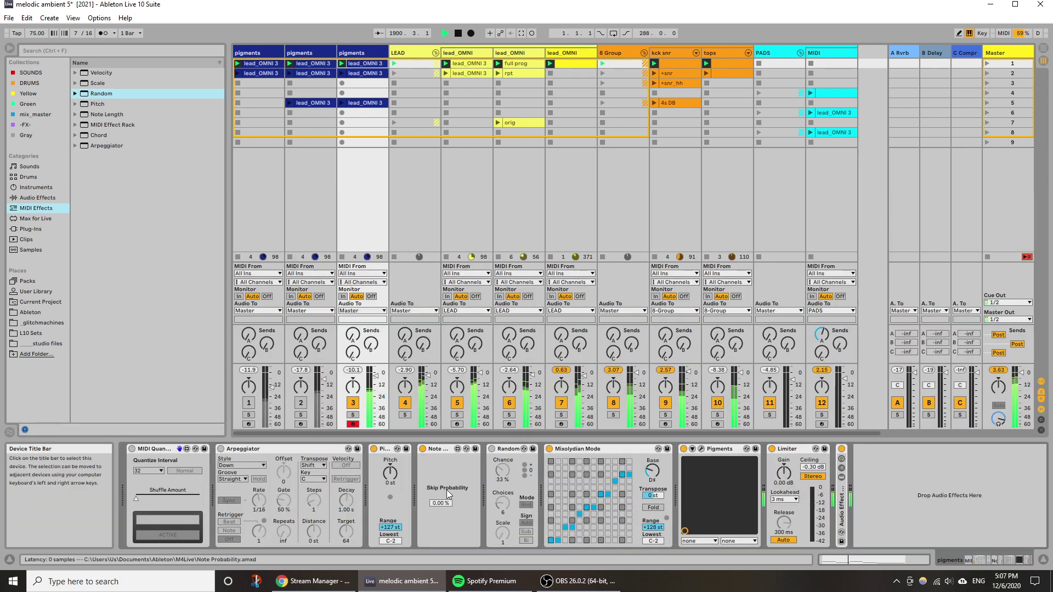
left_click(701, 449)
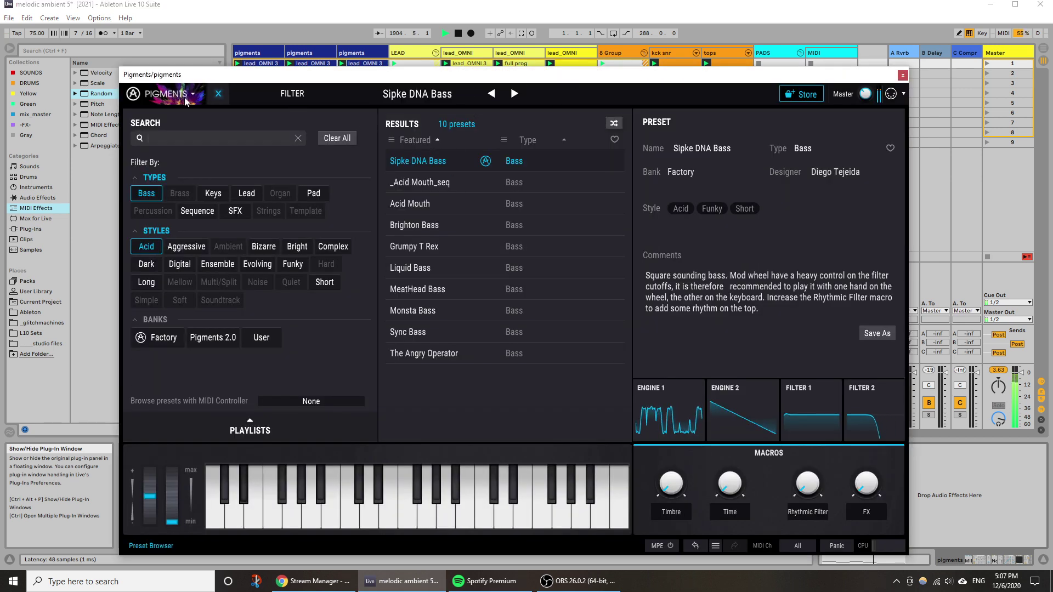
left_click(217, 93)
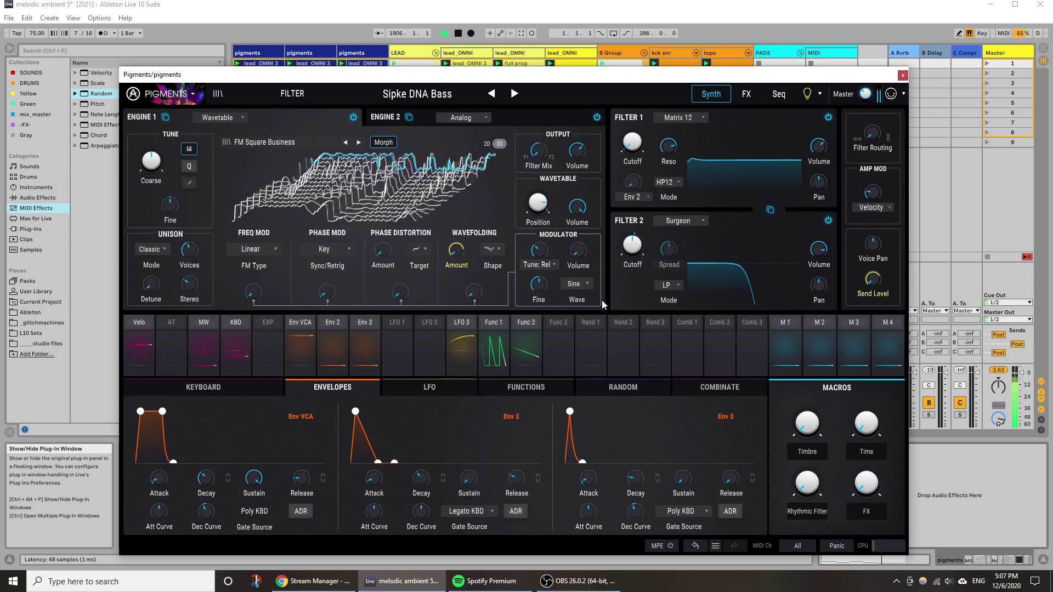
left_click_drag(632, 245, 632, 244)
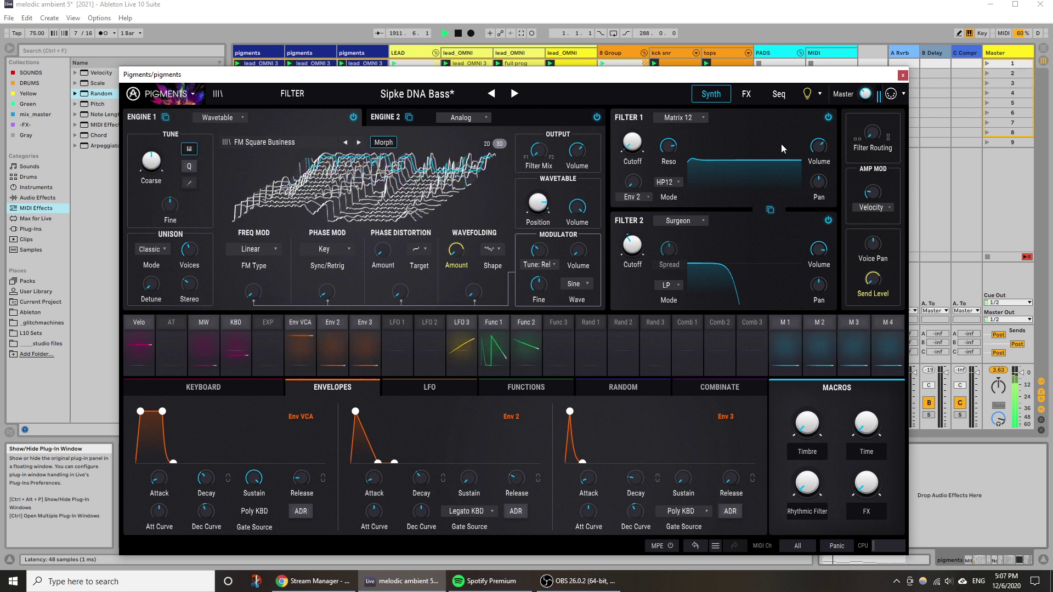
left_click_drag(865, 94, 865, 98)
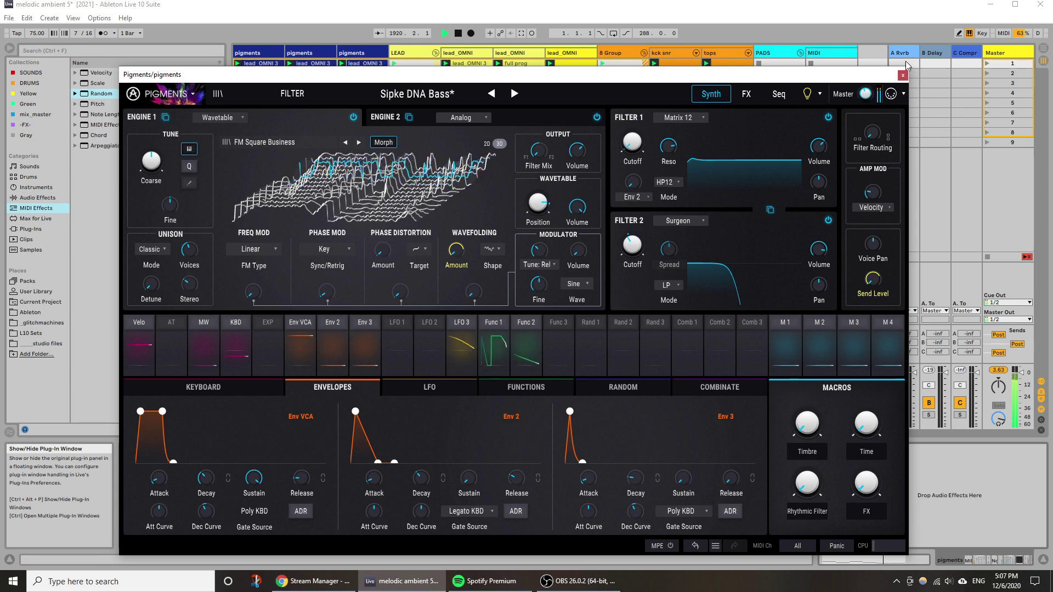
left_click(902, 75)
Save the Live Set under the new name melodic ambient 5_i.
left_click(8, 18)
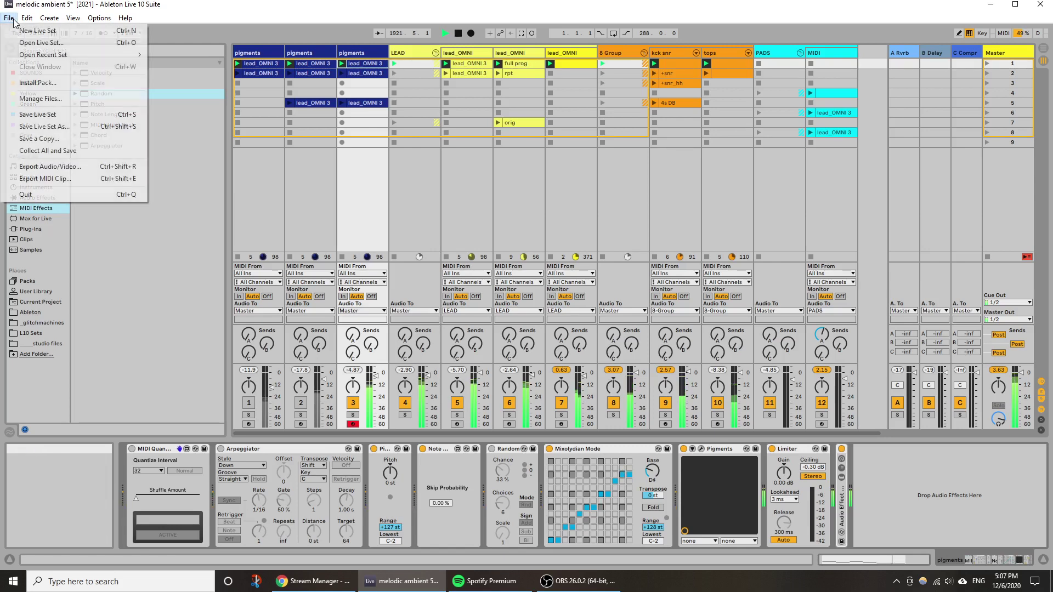
left_click(58, 126)
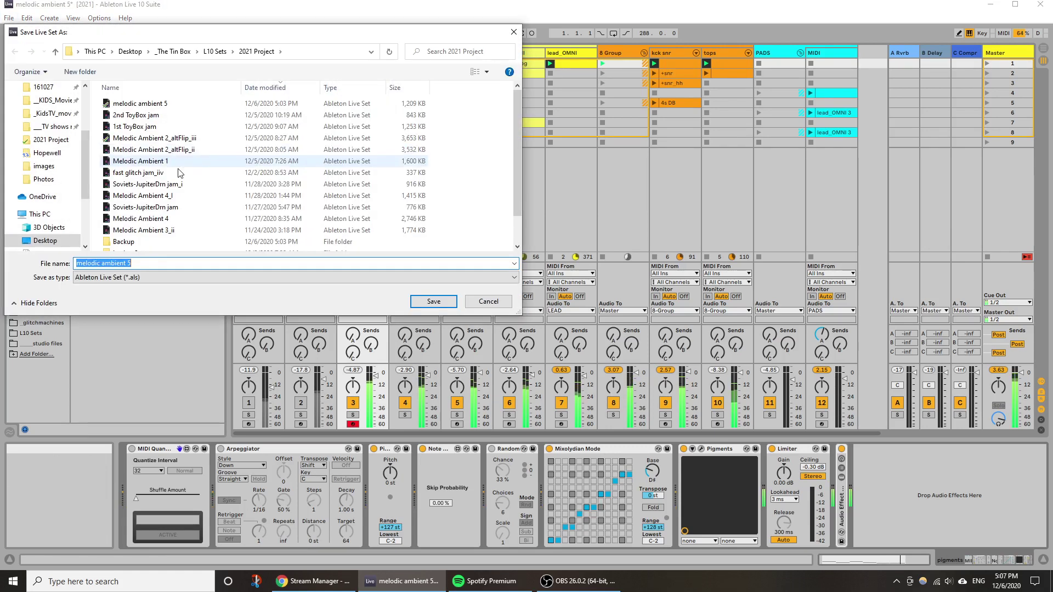
left_click(145, 265)
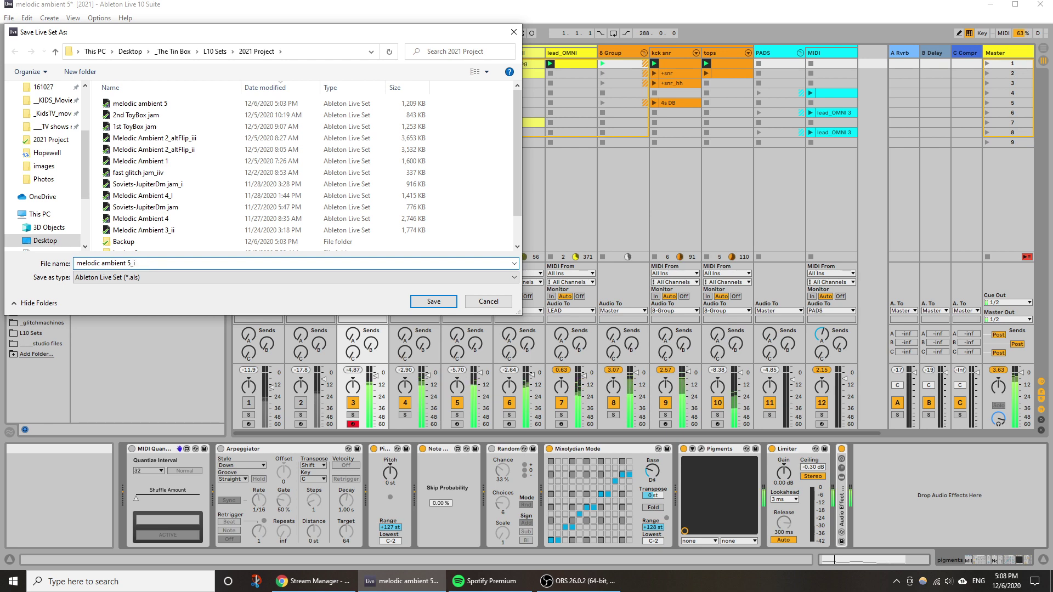
key("Return")
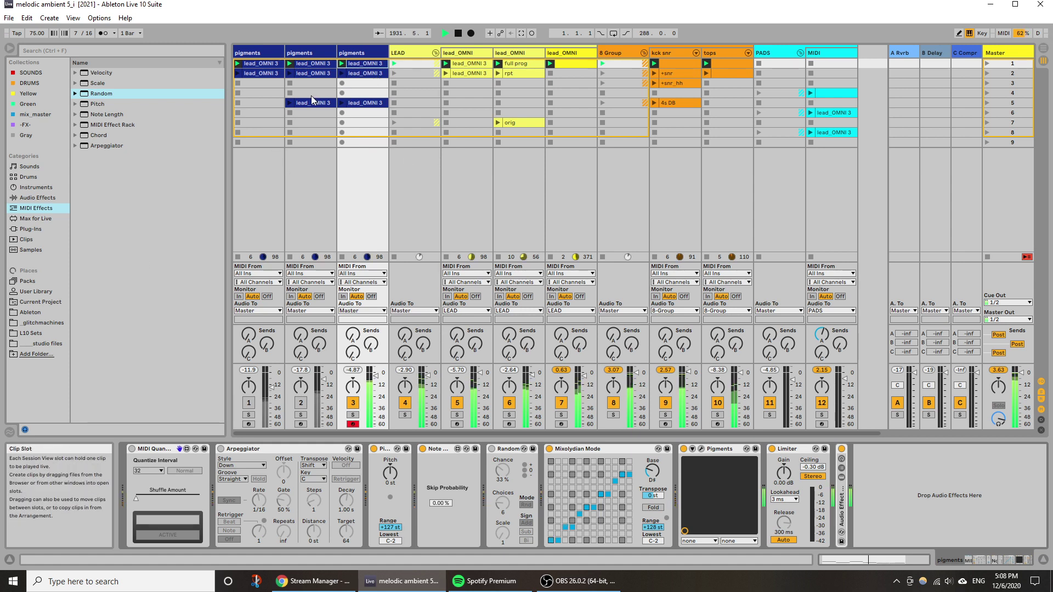
Delete the first two pigments tracks, keeping only the acid bass one.
left_click(259, 52)
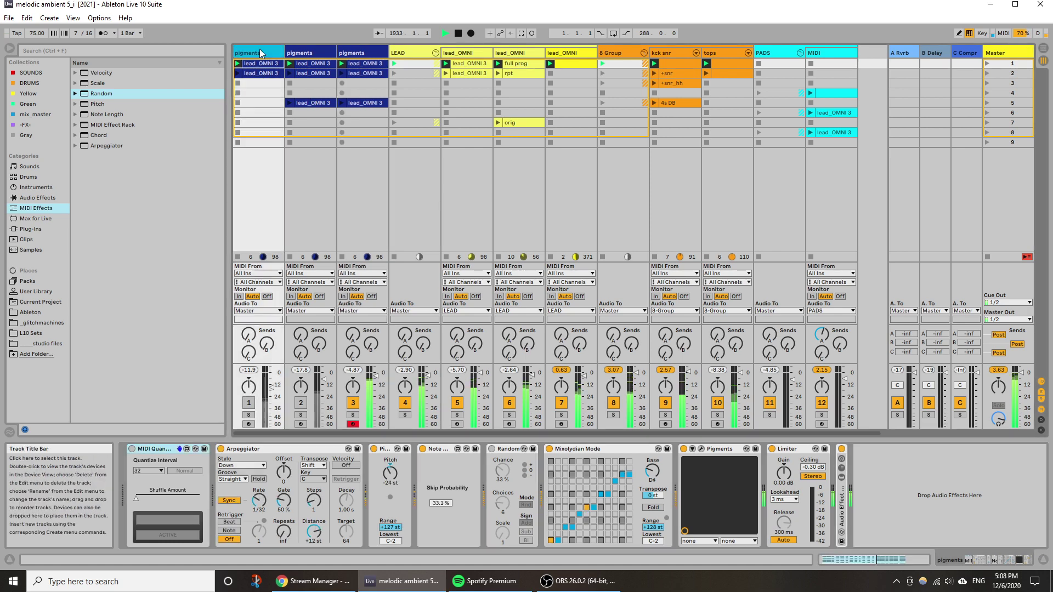
left_click(311, 52, "shift")
right_click(310, 52)
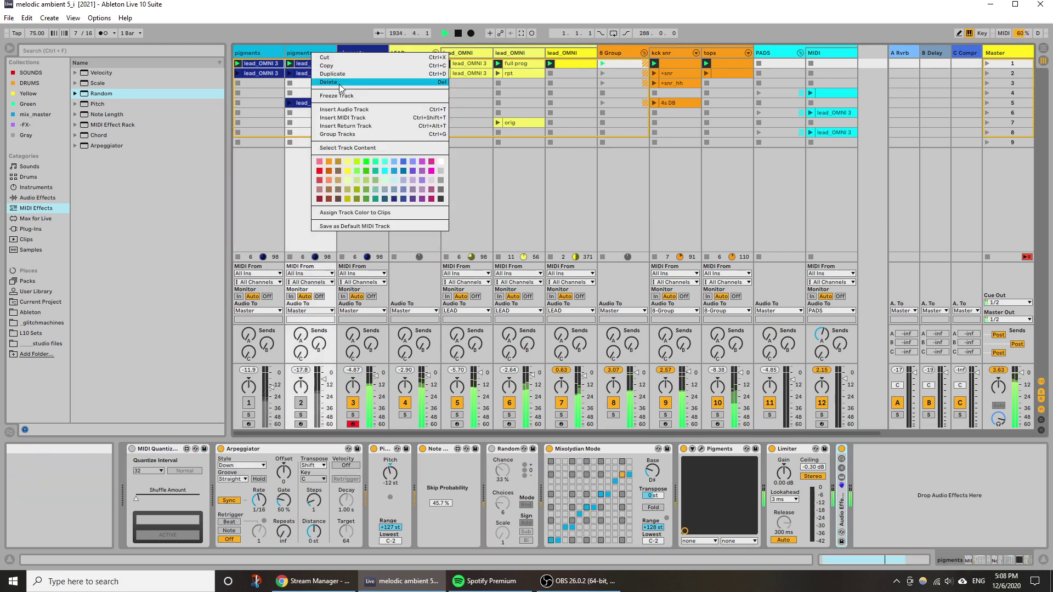
left_click(341, 83)
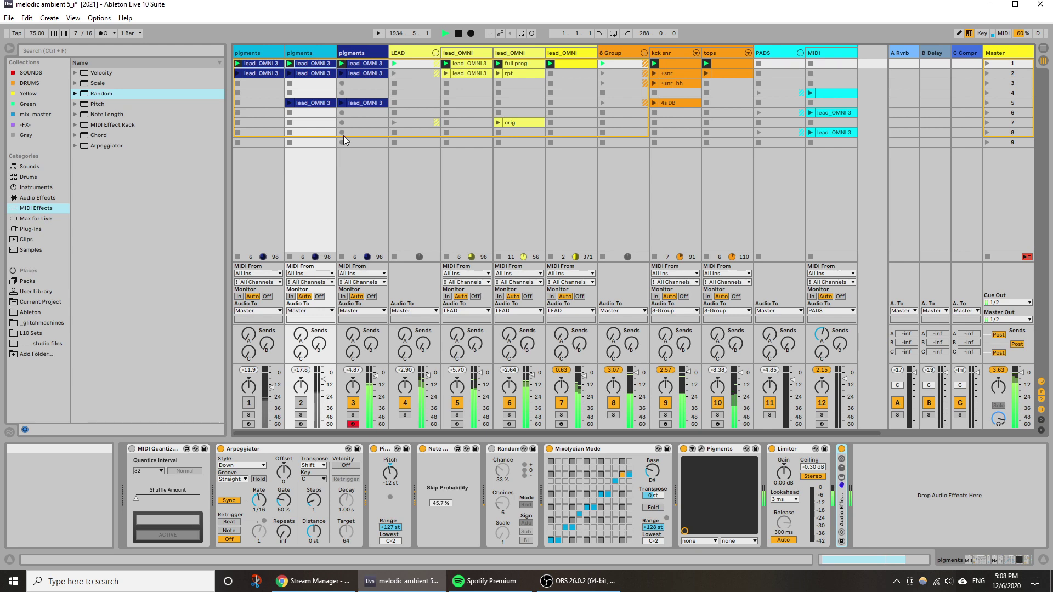
key("Delete")
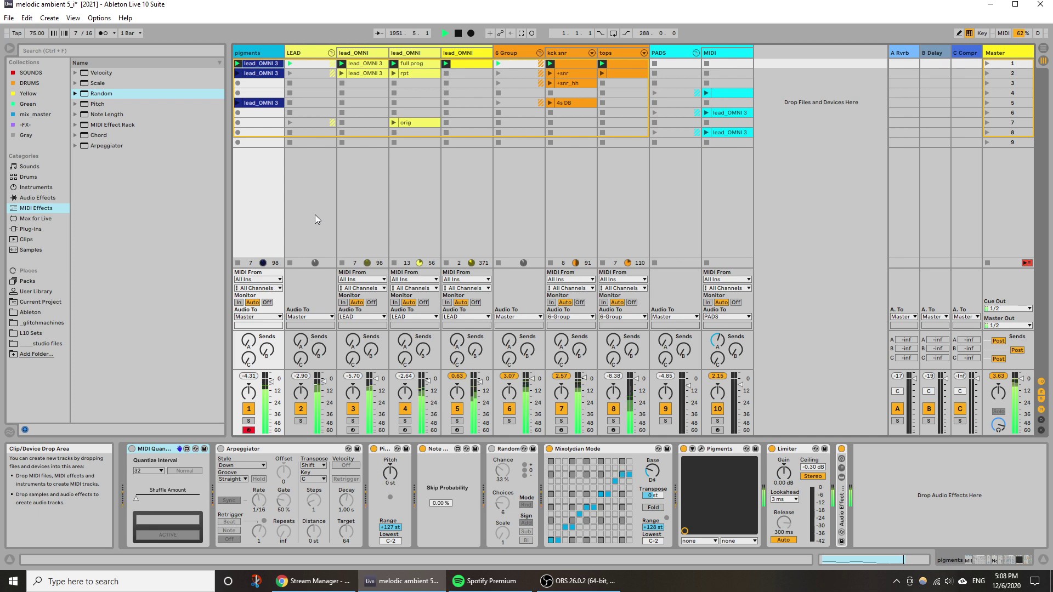
Move the remaining pigments track between the last lead_OMNI track and the drum group.
left_click(362, 122)
left_click(261, 53)
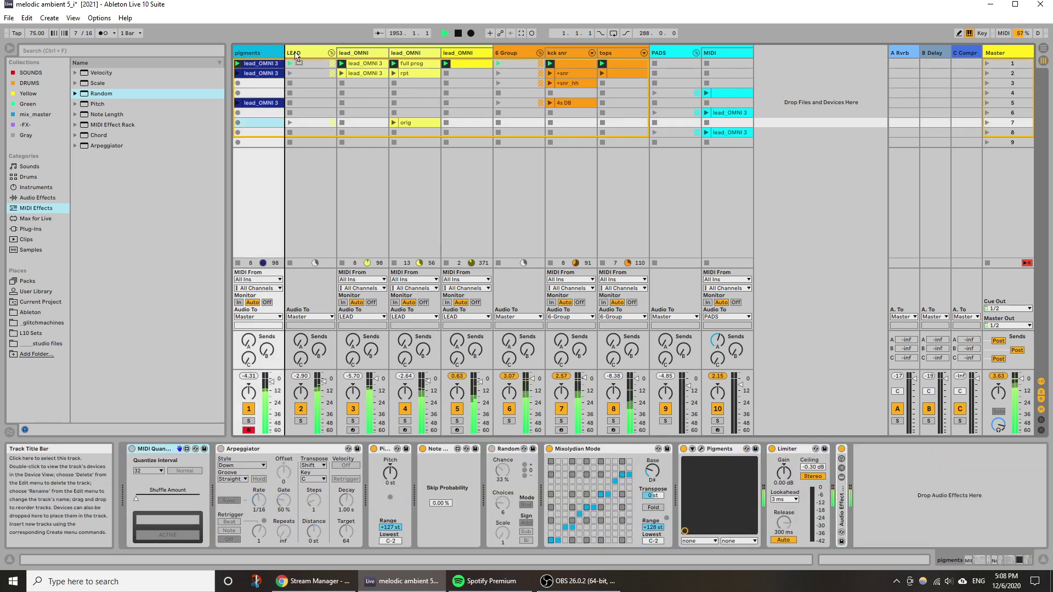
left_click_drag(491, 62, 493, 58)
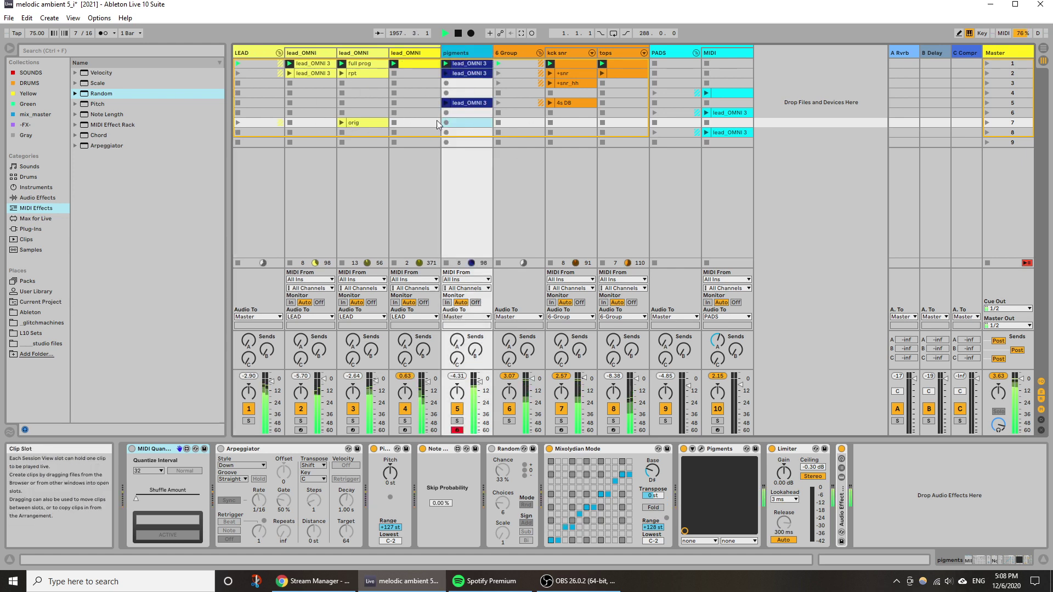
Stop playback and move the clips of scenes 2 to 8 on all tracks three scenes down.
left_click_drag(332, 94, 461, 146)
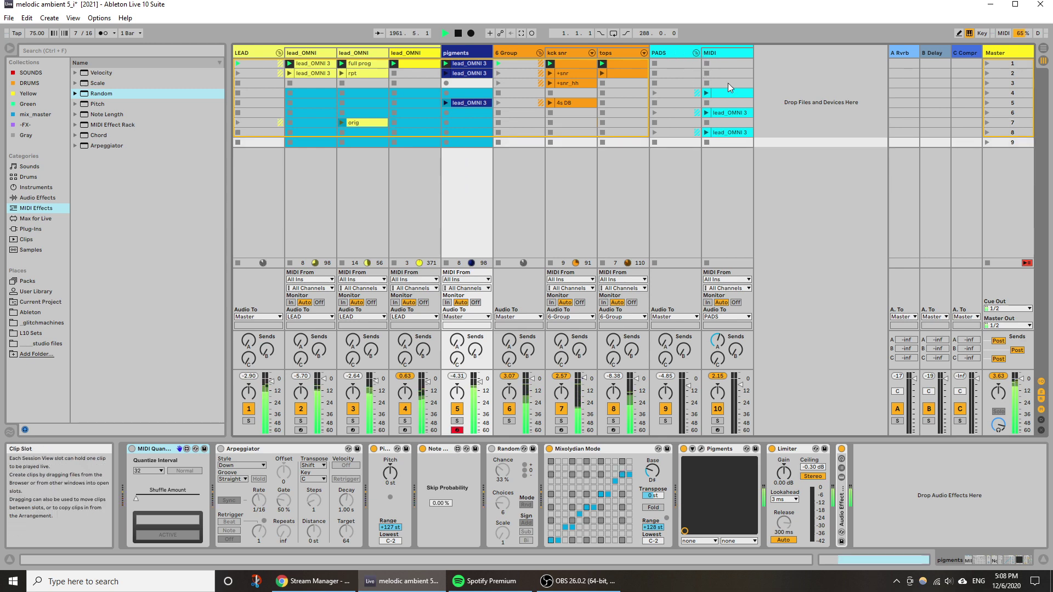
left_click_drag(728, 83, 733, 127)
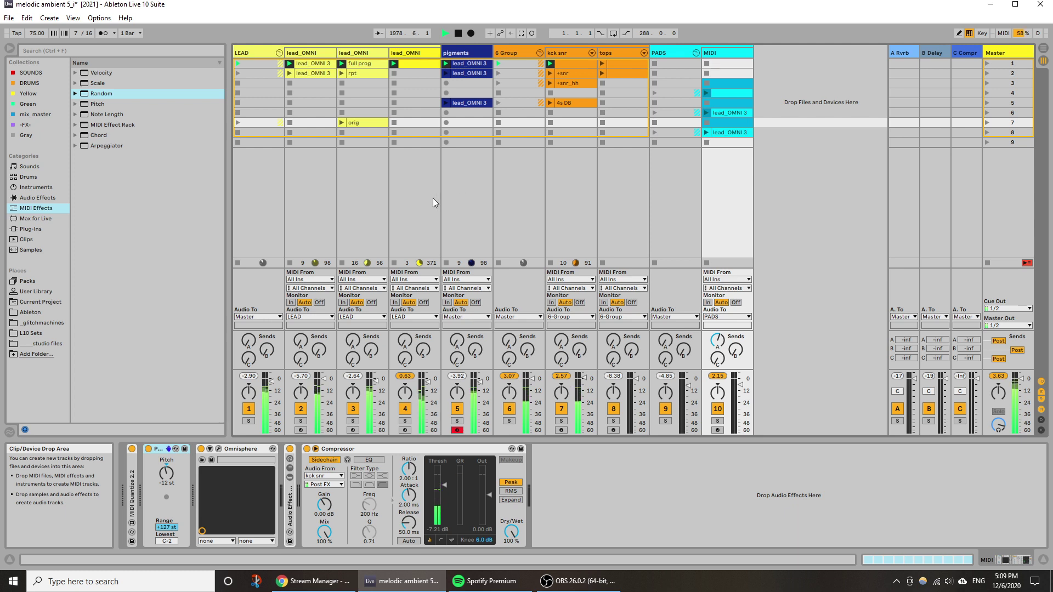
left_click(457, 32)
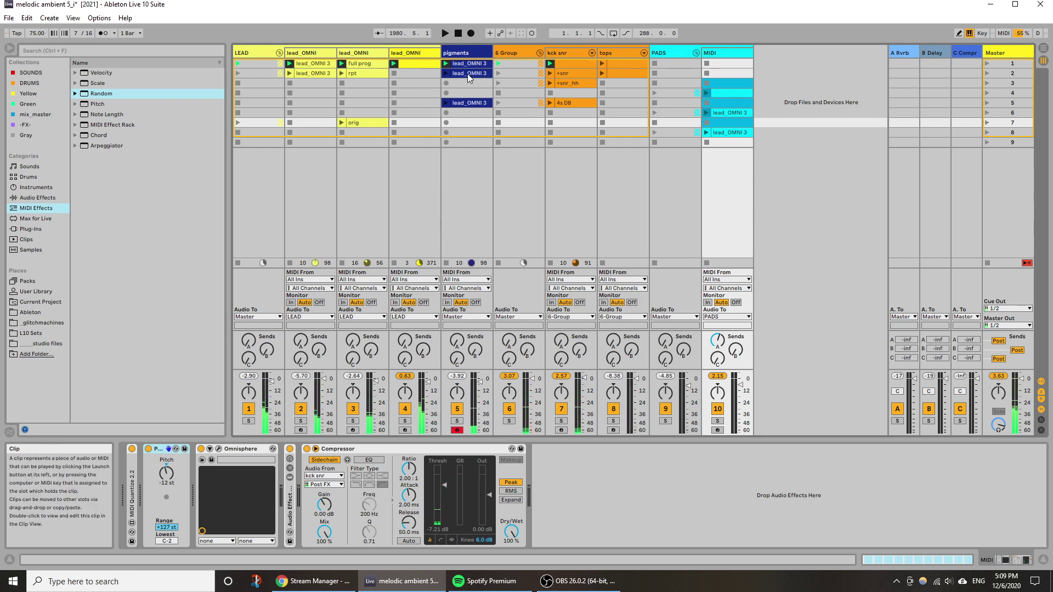
left_click_drag(242, 72, 718, 134)
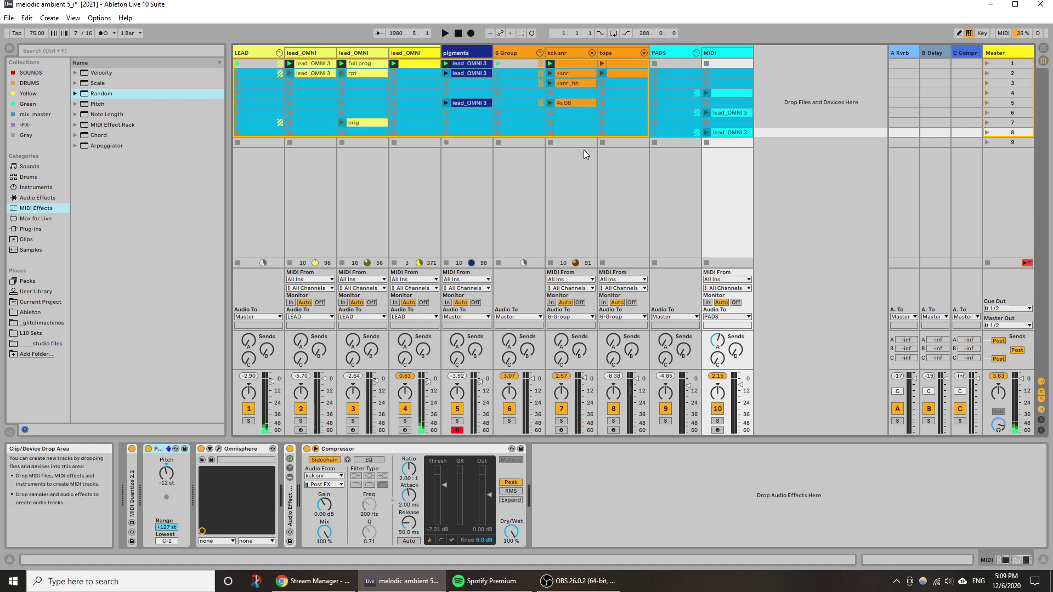
left_click_drag(310, 75, 312, 113)
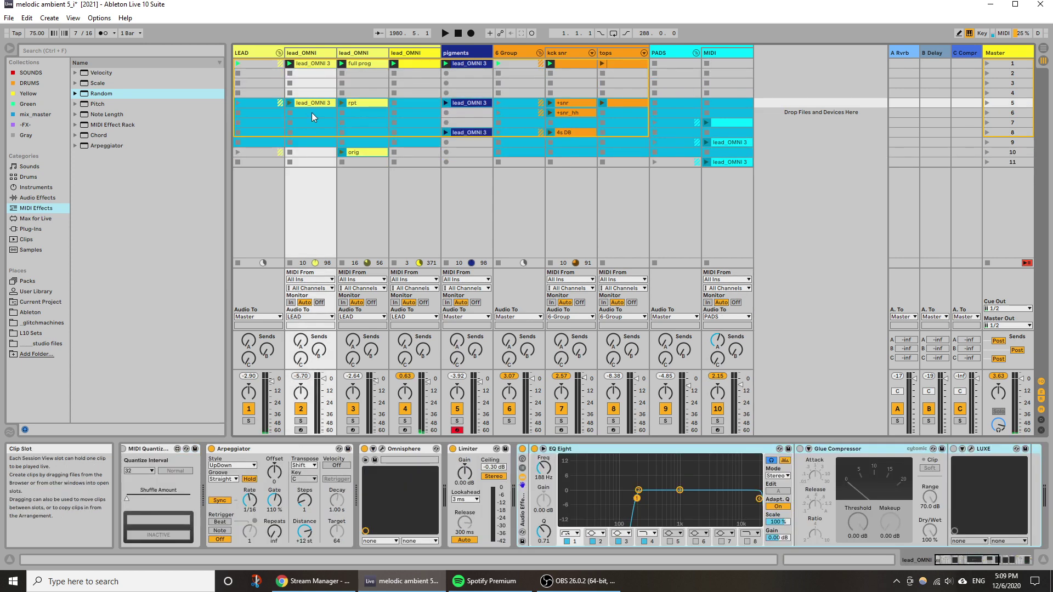
Extend the scene 1 pigments clip's loop to 16 bars and stretch its last C#1 note to the loop end.
left_click(460, 65)
double_click(459, 65)
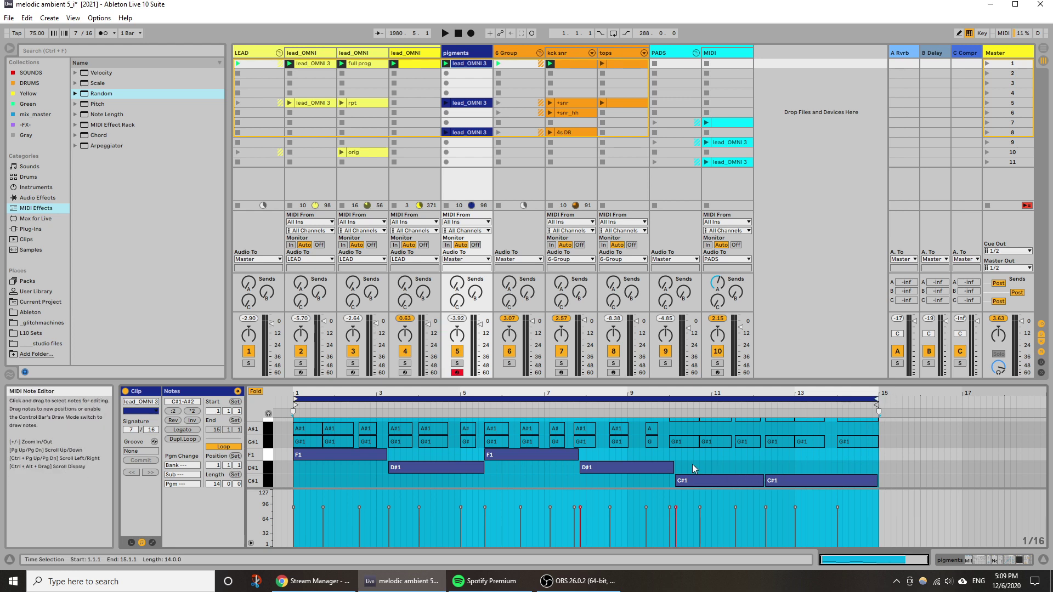
key("space")
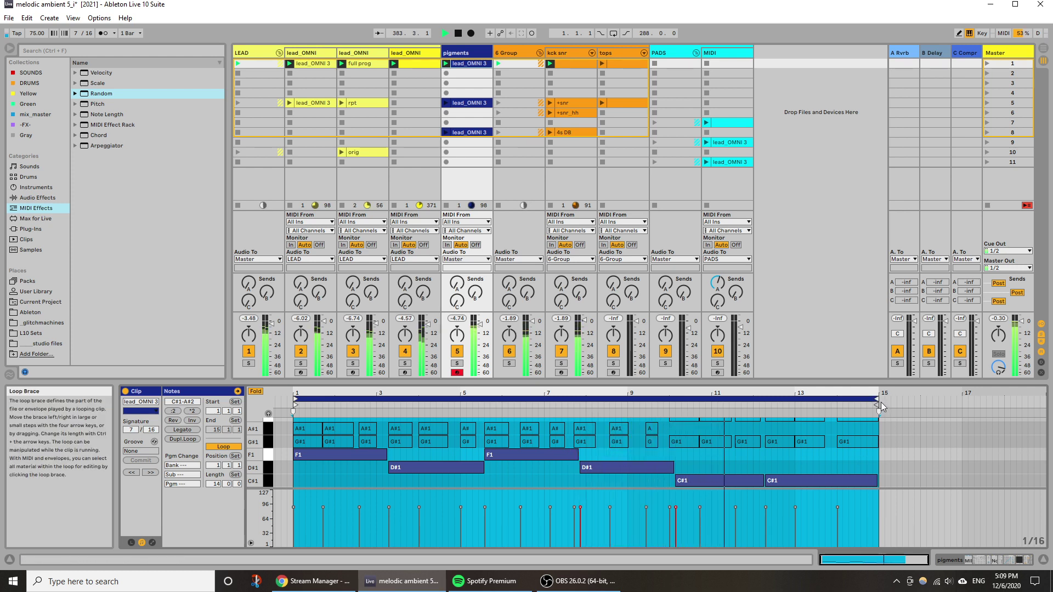
left_click_drag(880, 403, 961, 408)
key("space")
left_click_drag(879, 481, 947, 481)
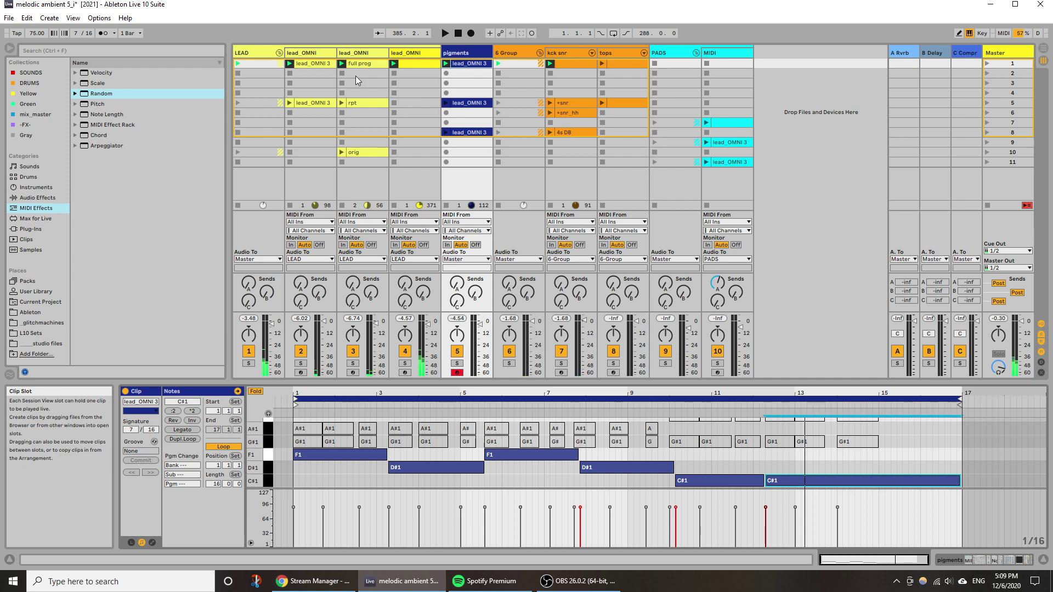
Extend the loop of the scene 1 clip on the first lead_OMNI track to 16 bars.
left_click(427, 63)
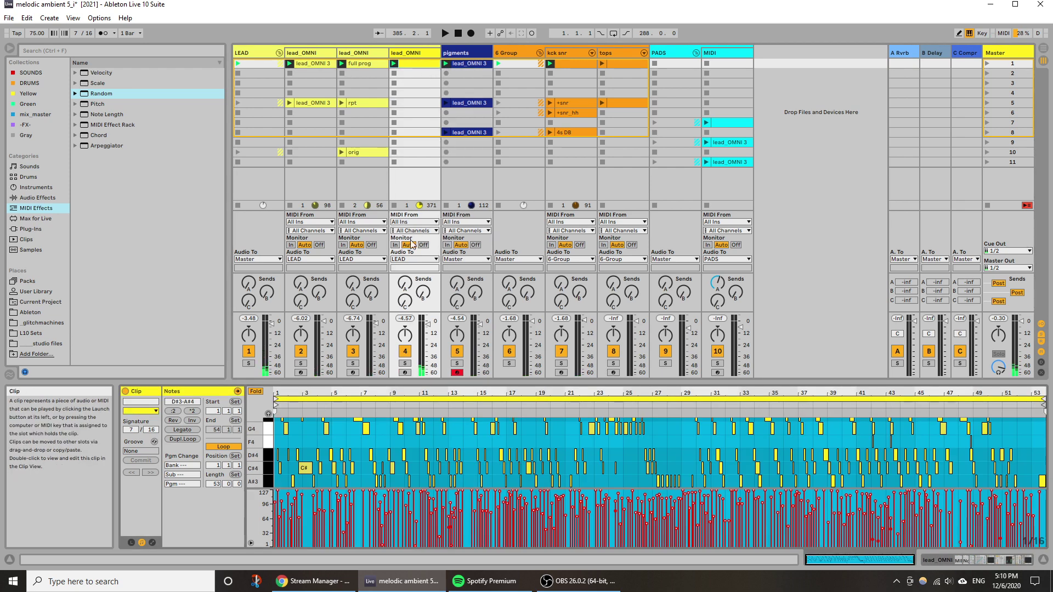
left_click(357, 62)
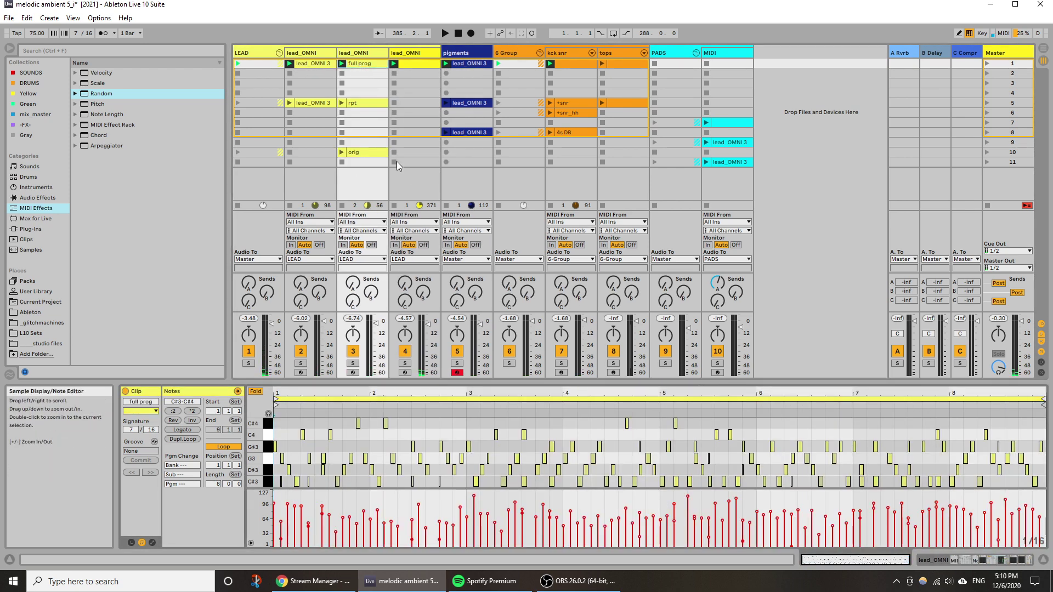
left_click(324, 64)
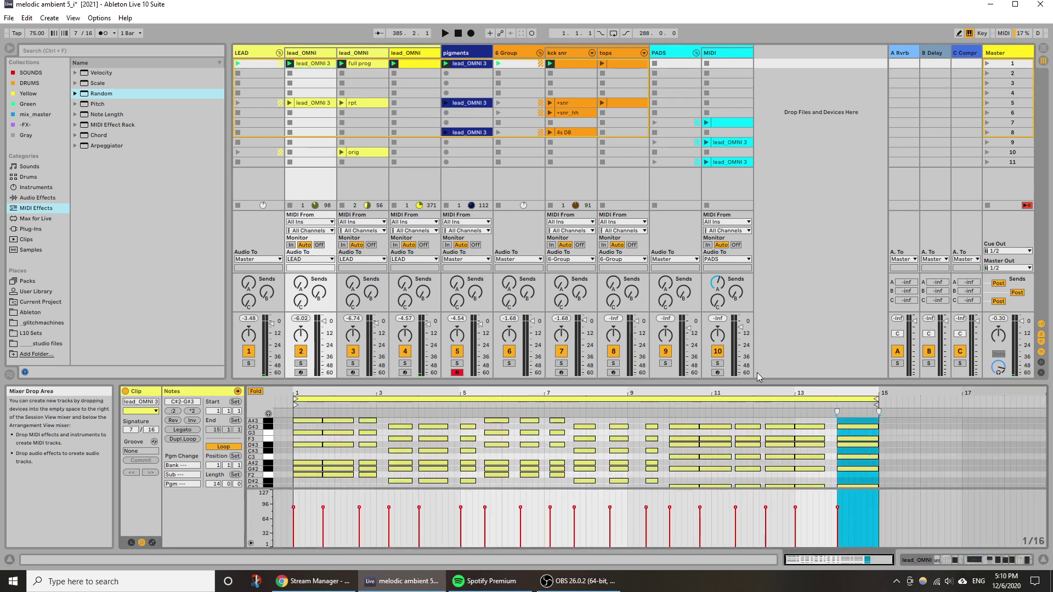
left_click_drag(757, 382, 757, 231)
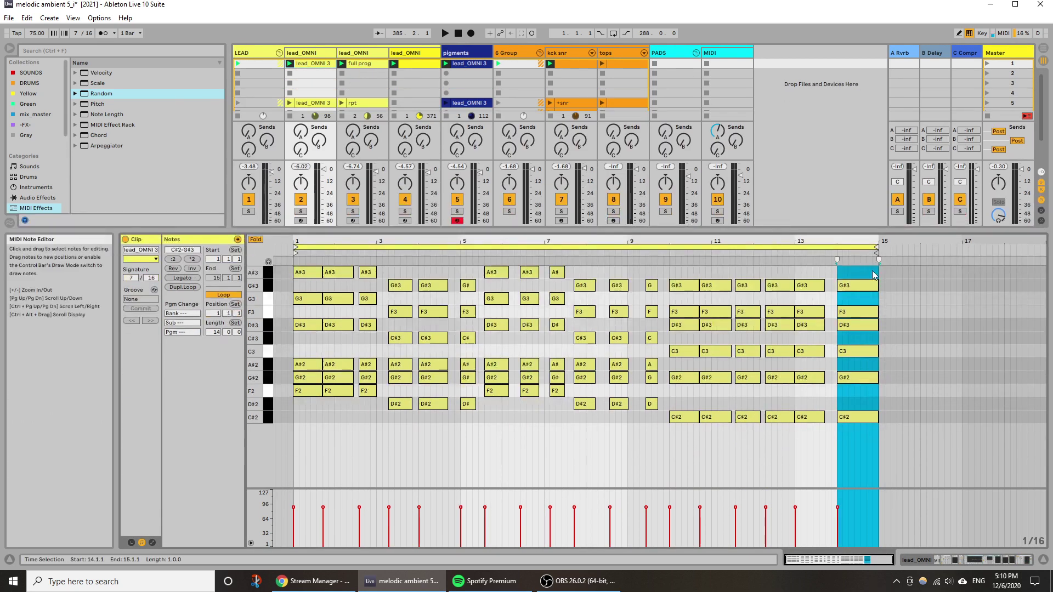
left_click_drag(875, 250, 960, 250)
Fill the added bars with two copies of the last chord, stretching the final one to the loop end, and play the set.
left_click_drag(870, 433, 865, 282)
left_click_drag(860, 285, 908, 284)
left_click_drag(896, 441, 904, 284)
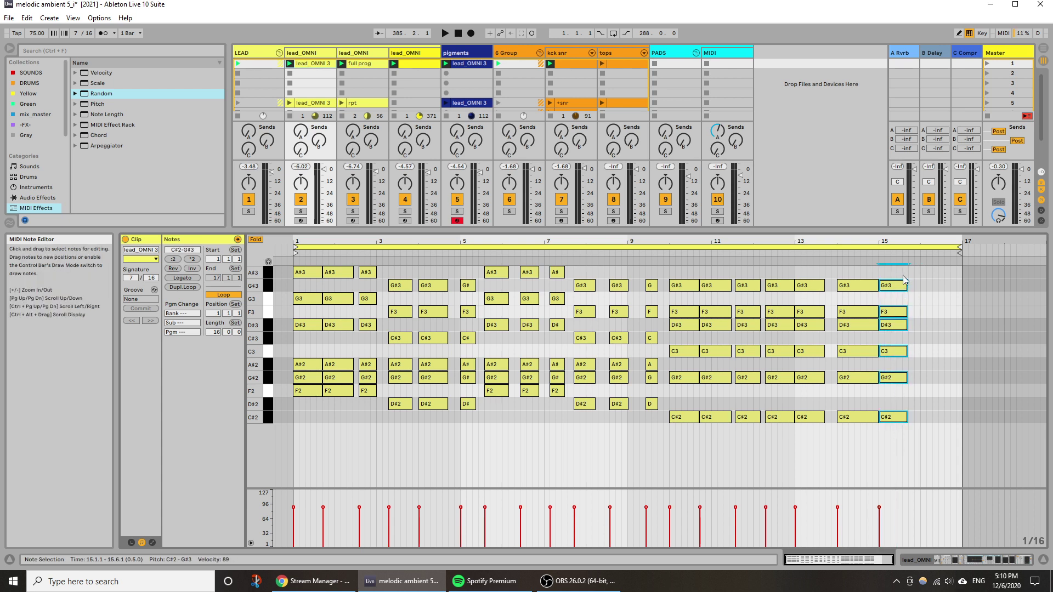
key("ctrl+d")
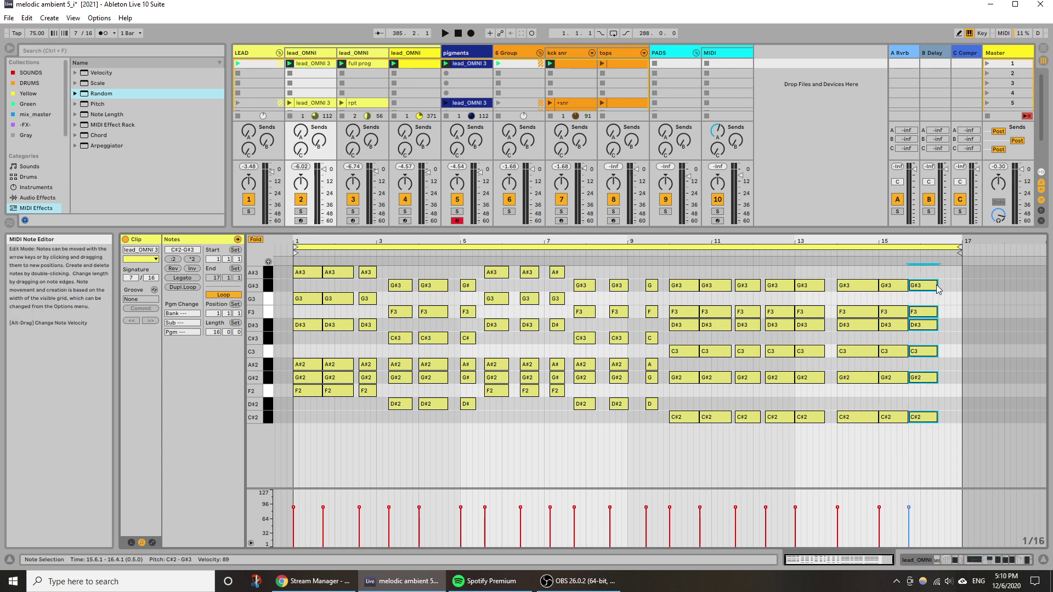
left_click_drag(936, 285, 944, 285)
key("space")
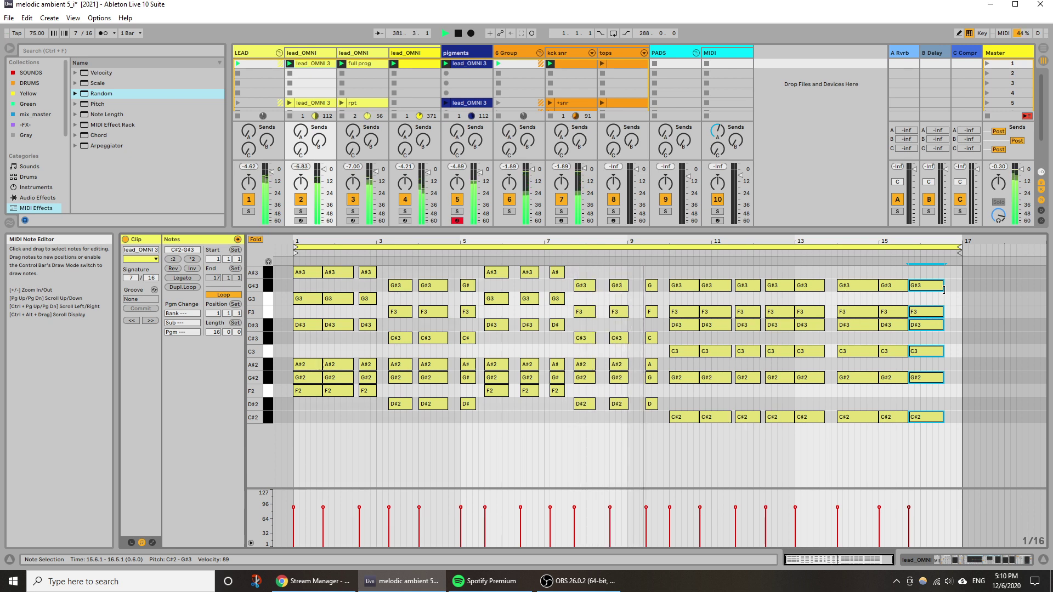
left_click_drag(943, 289, 961, 289)
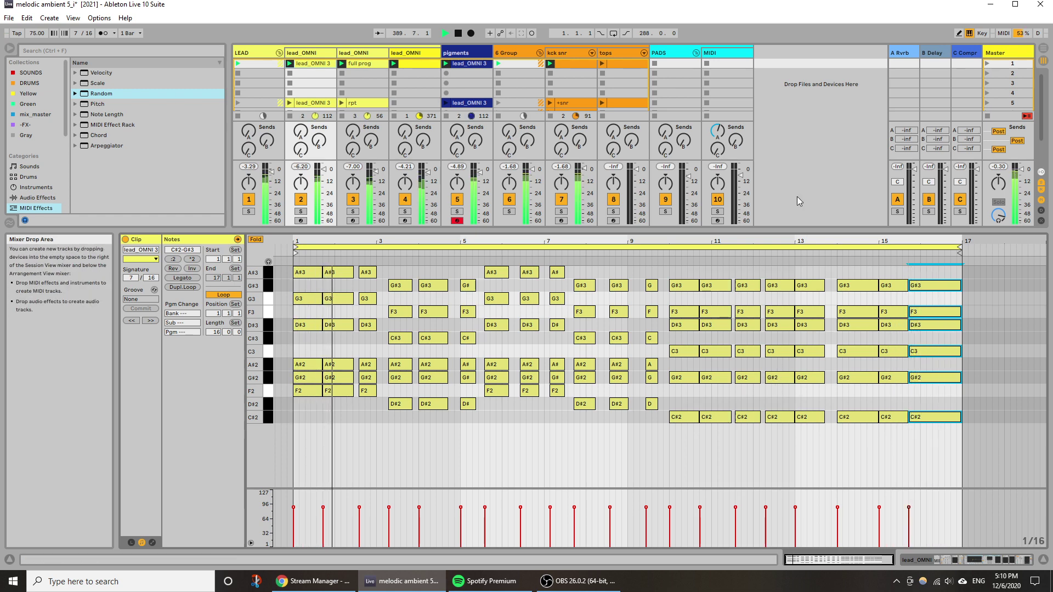
Split the long last C#1 in the scene 1 pigments clip into two adjoining notes by shortening and duplicating it.
left_click(472, 63)
left_click(472, 63)
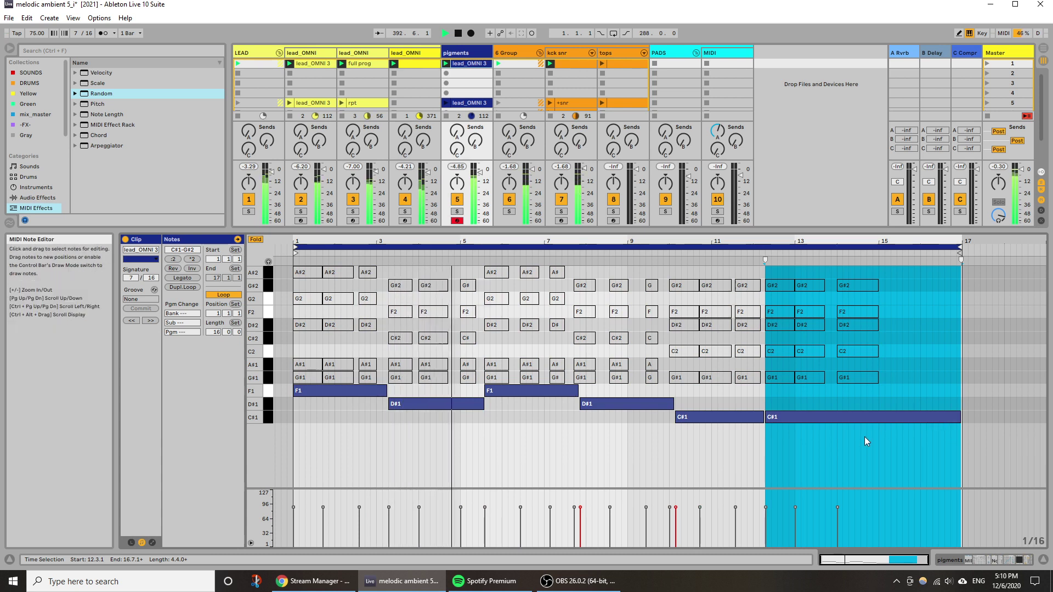
left_click_drag(959, 417, 864, 421)
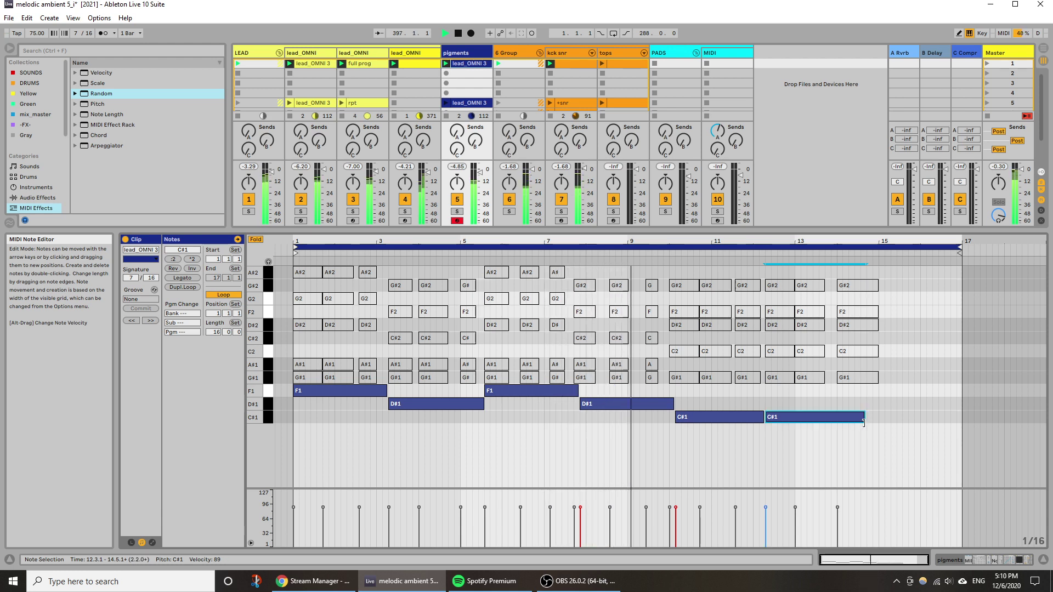
key("ctrl+d")
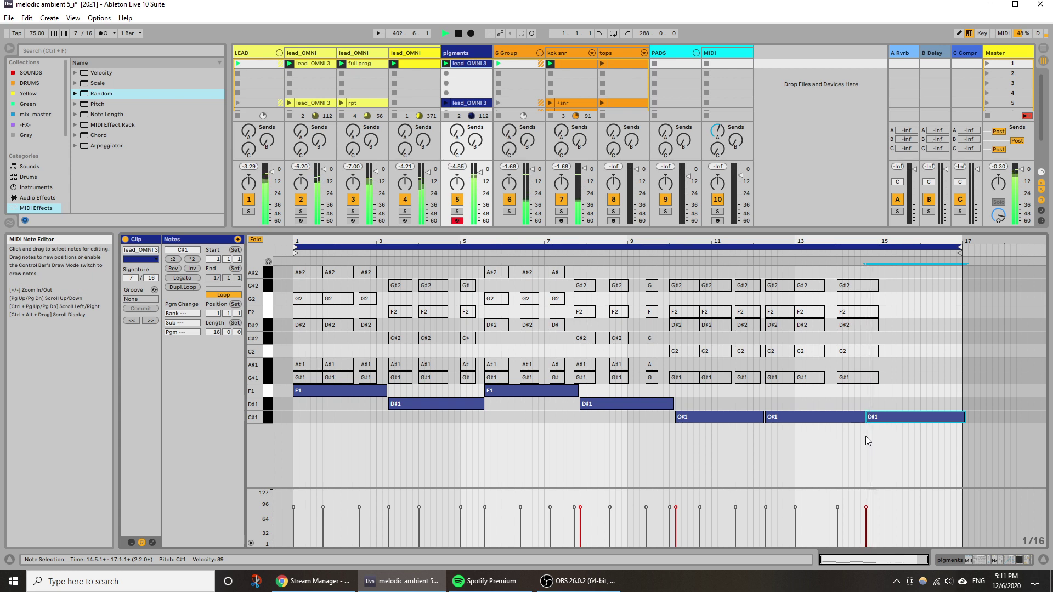
left_click_drag(863, 419, 861, 419)
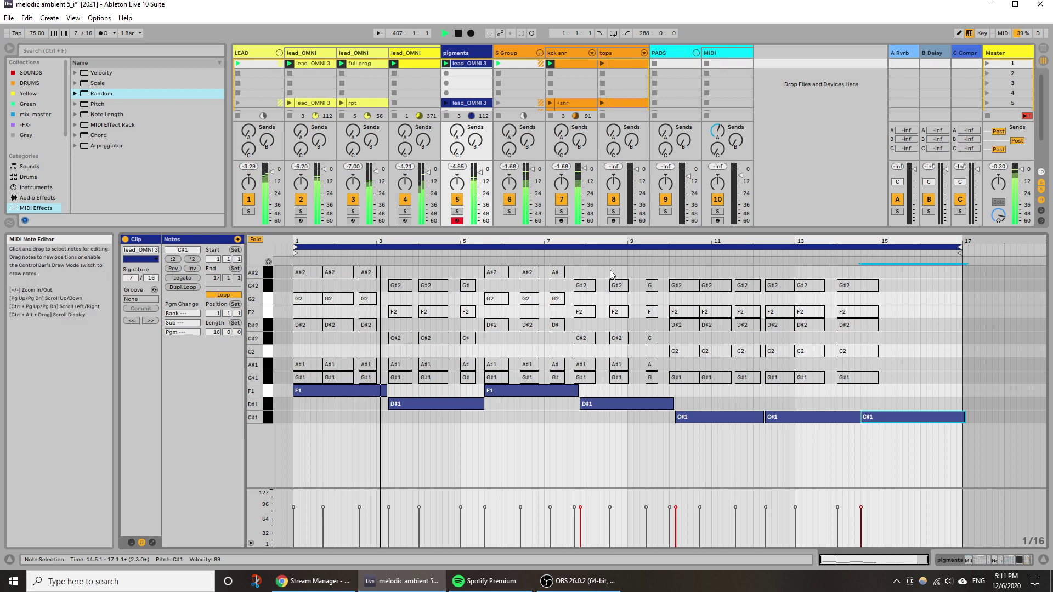
Launch the scene 1 tops clip, and move the +snr and +snr_hh clips on kck snr to scenes 2 and 3.
left_click(600, 64)
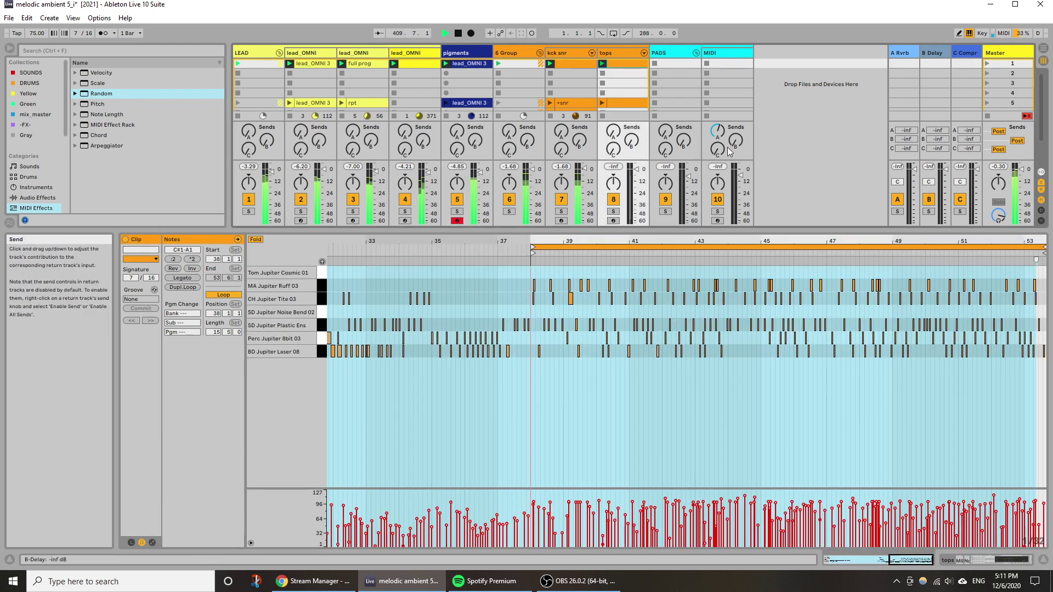
left_click(474, 63)
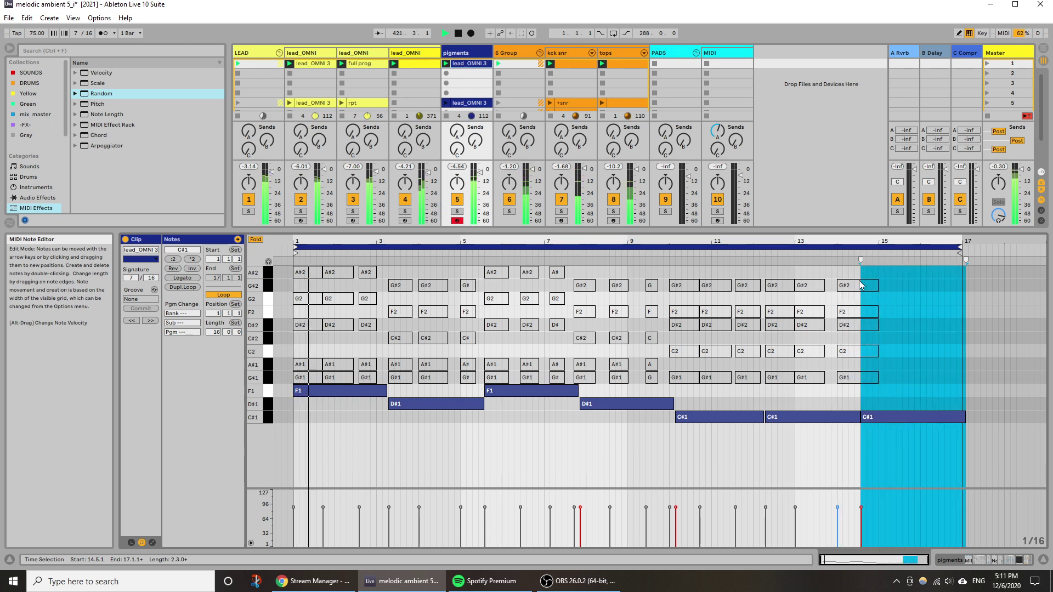
left_click_drag(602, 230, 599, 364)
left_click(566, 104)
left_click_drag(566, 105, 563, 73)
left_click_drag(567, 111, 565, 83)
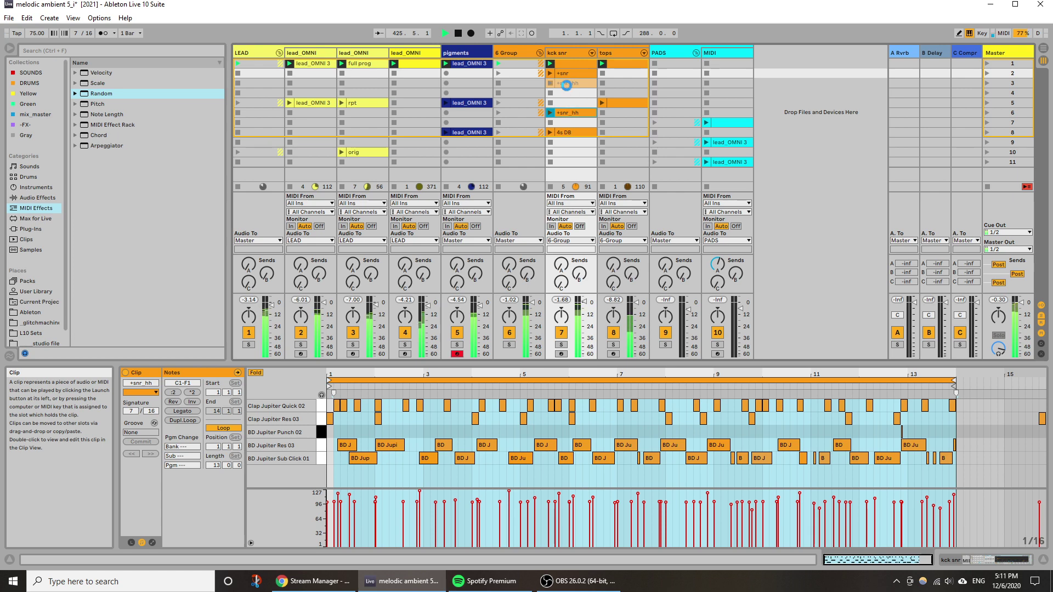
Delete the scene 5 clip on the tops track and launch the +snr_hh clip.
right_click(610, 105)
left_click(624, 131)
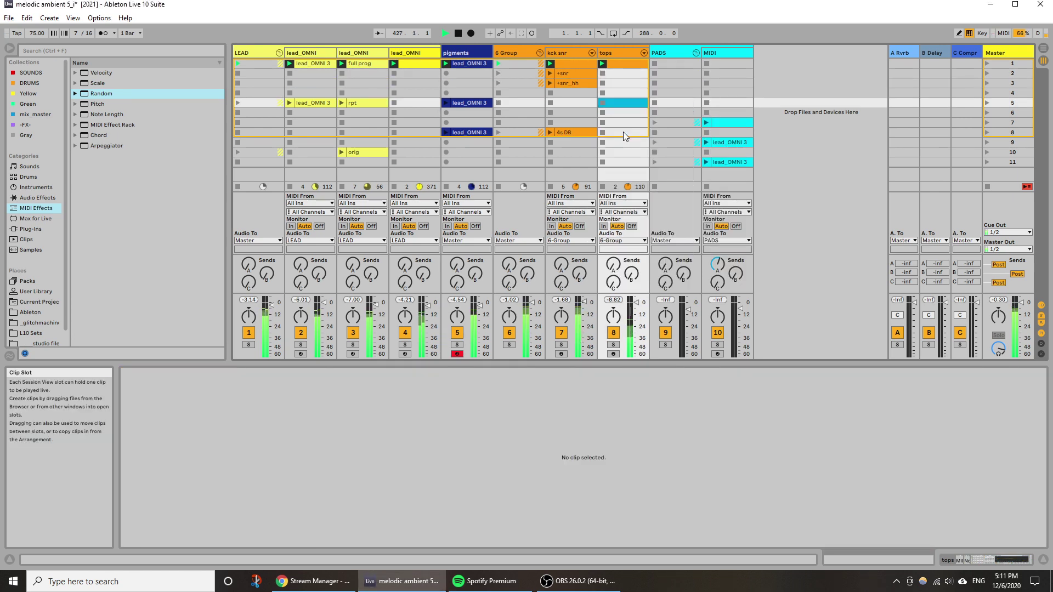
left_click(549, 83)
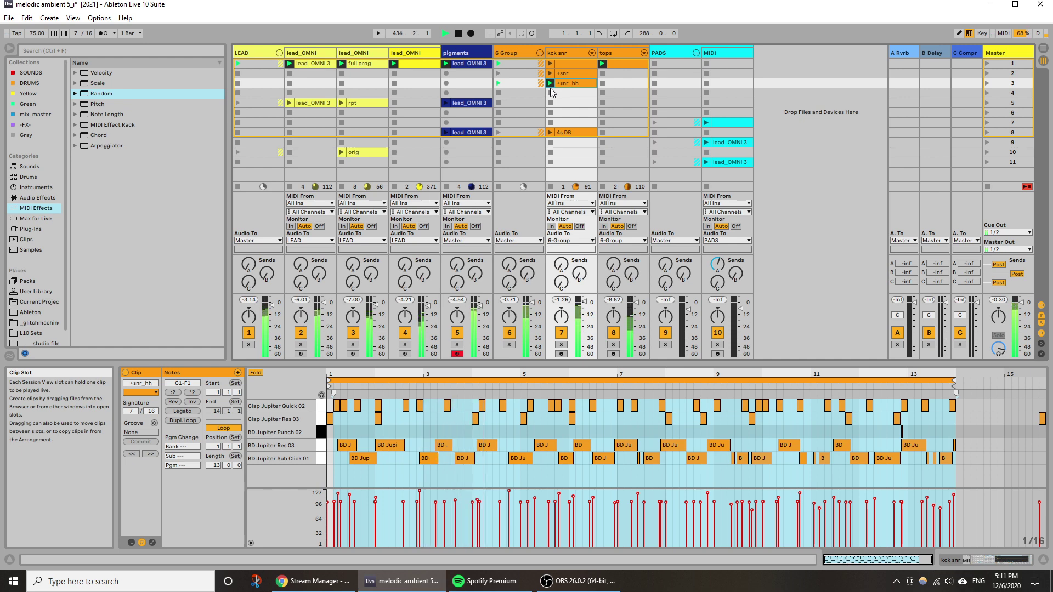
Raise the volume of the drum rack's Clap Jupiter Res 03 to 12.5 dB and save the set.
left_click(321, 419)
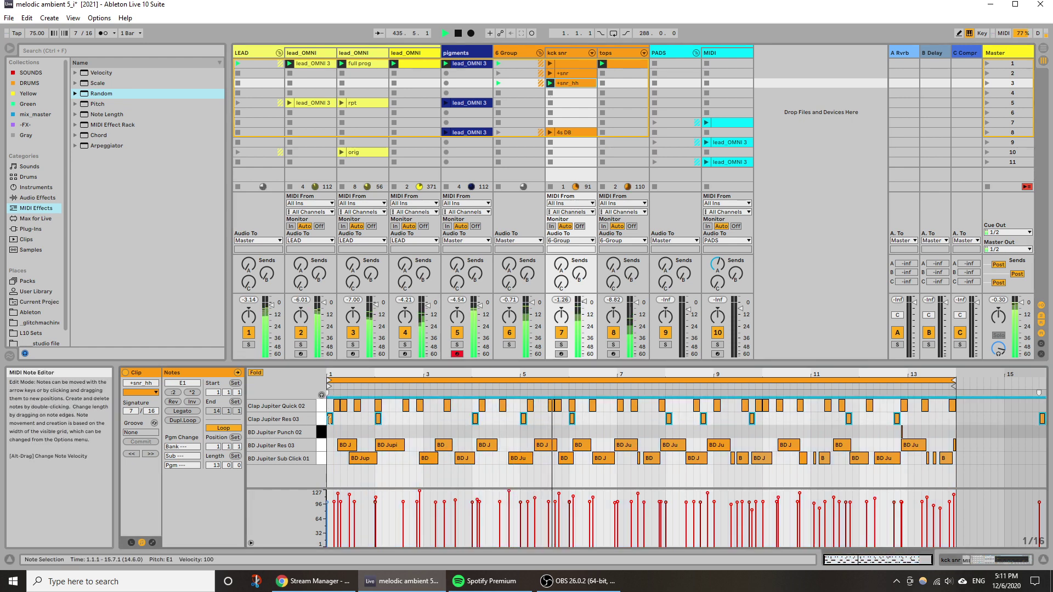
key("shift+Tab")
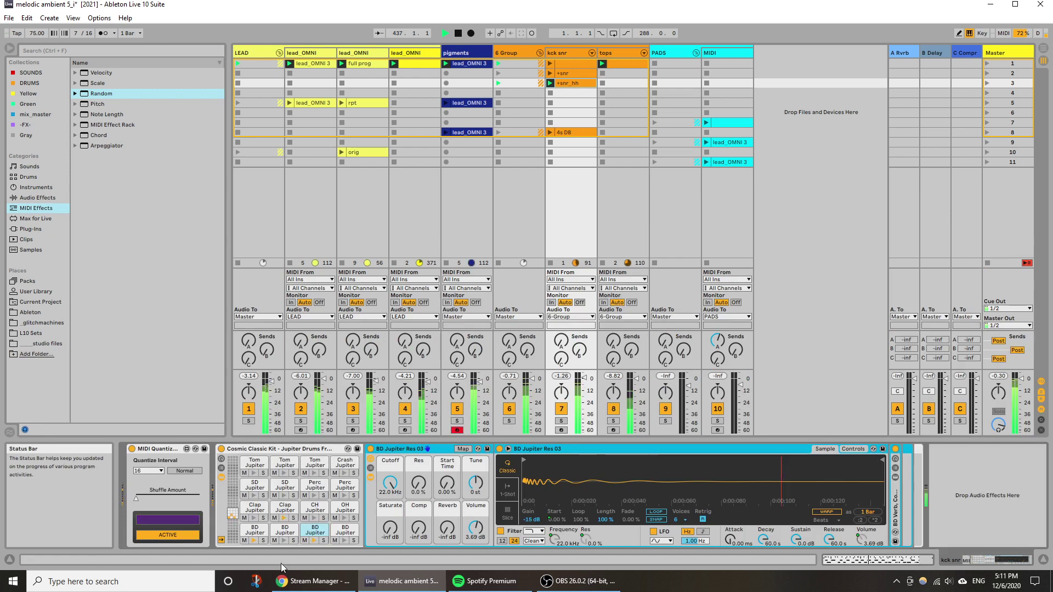
left_click(314, 540)
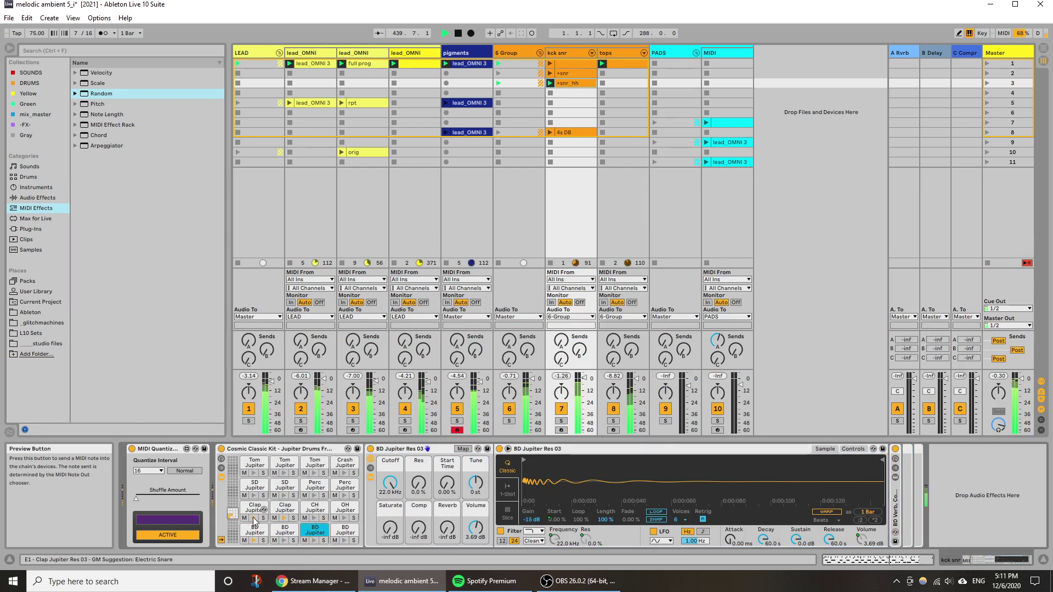
left_click(273, 518)
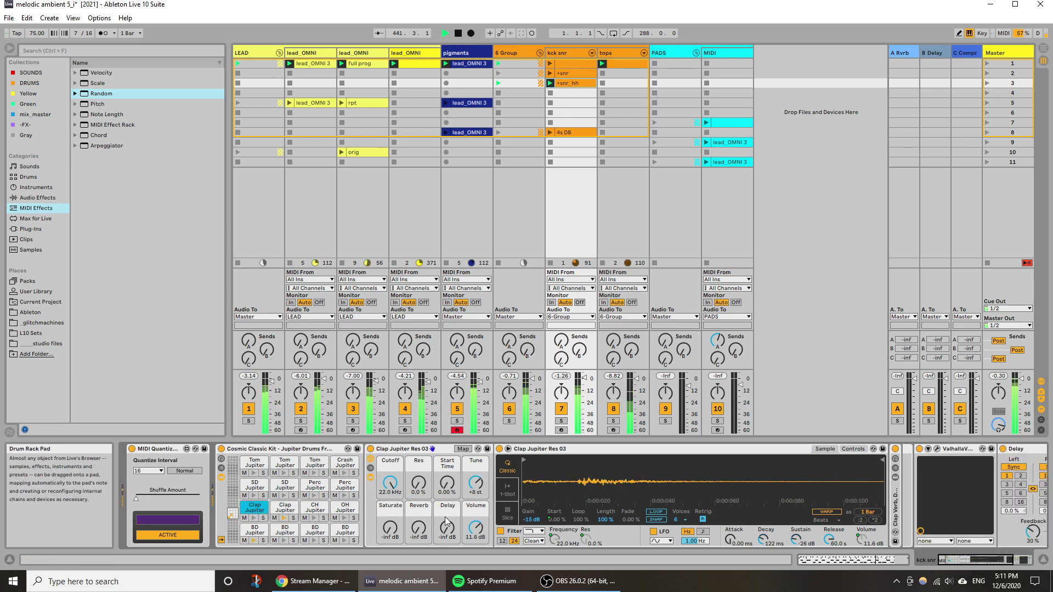
left_click_drag(477, 525, 470, 514)
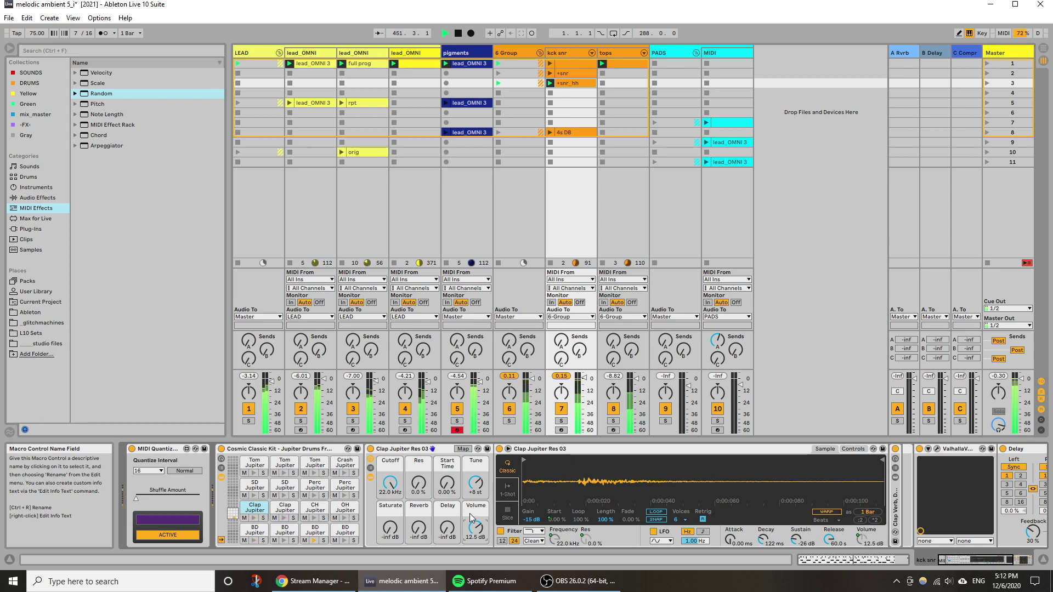
key("ctrl+s")
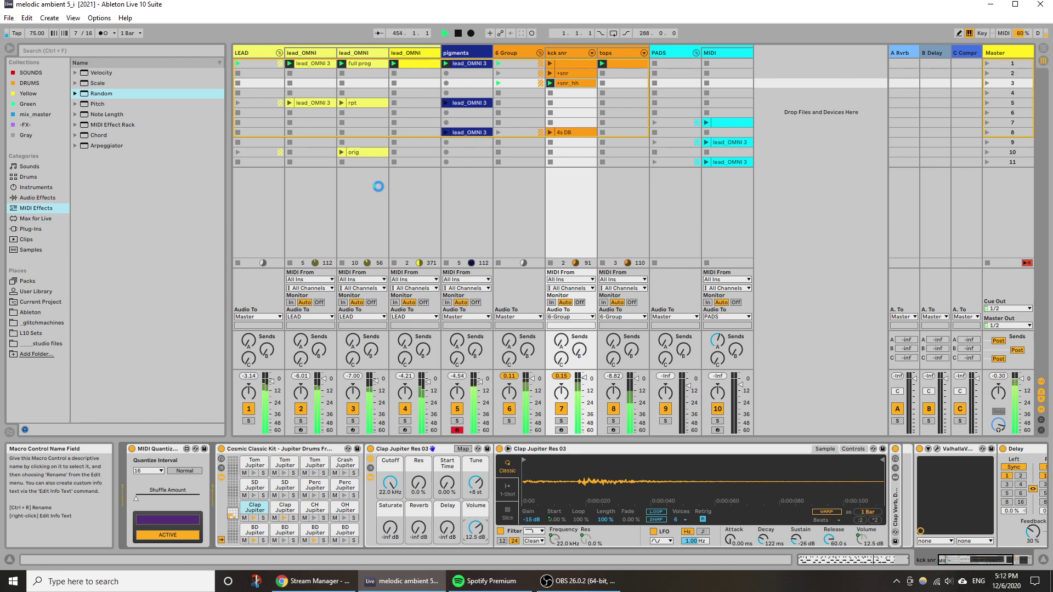
Duplicate the scene 1 clips of the three lead_OMNI tracks and the pigments track into scene 2.
left_click(351, 63)
left_click(445, 64)
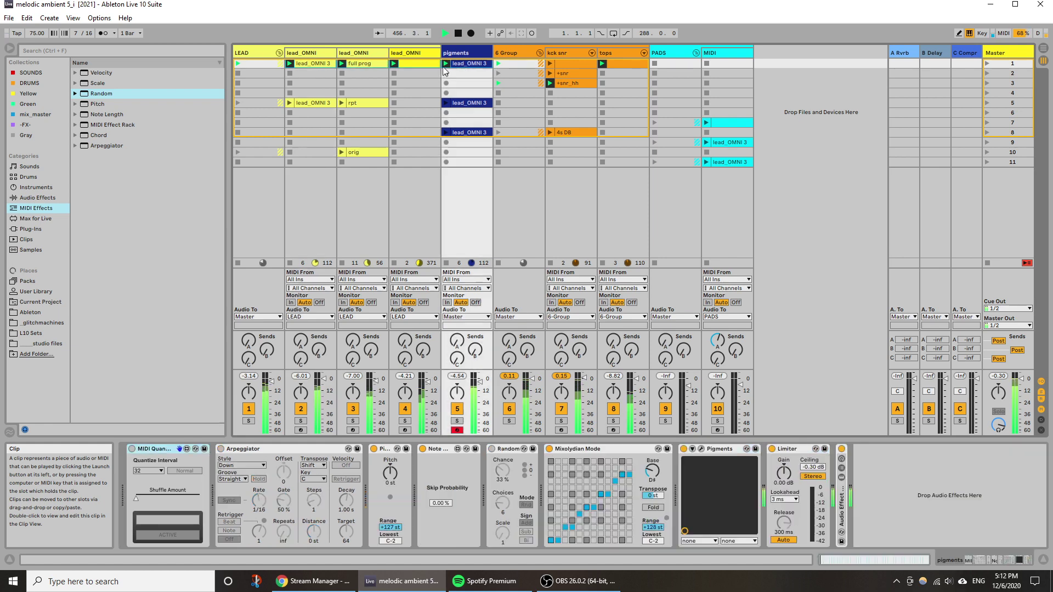
left_click(324, 62, "shift")
key("ctrl+d")
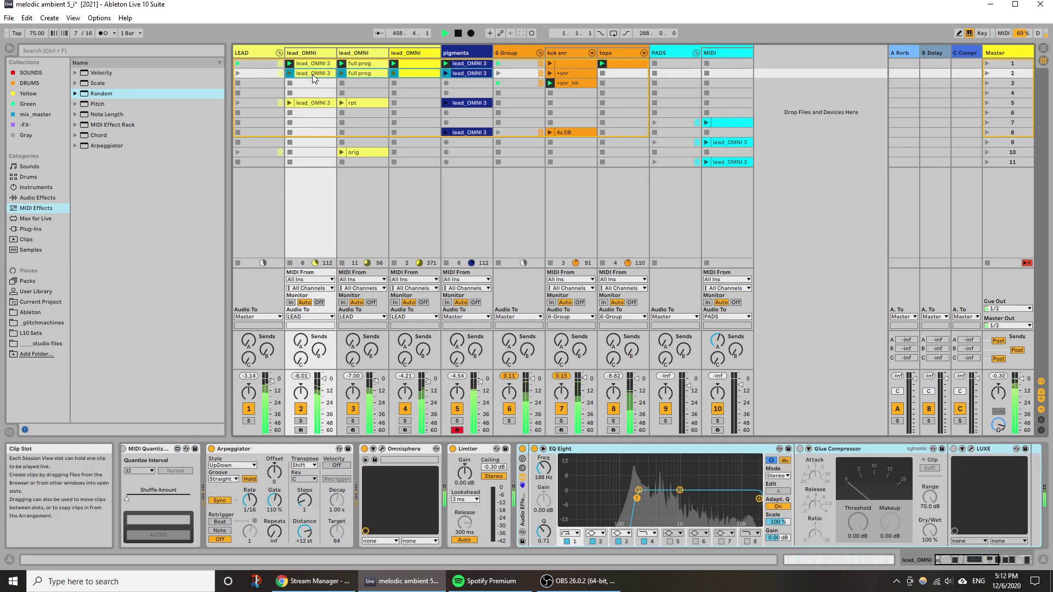
Rename the scene 2 clip on the first lead_OMNI track as "w low" and copy that name.
right_click(312, 74)
left_click(338, 112)
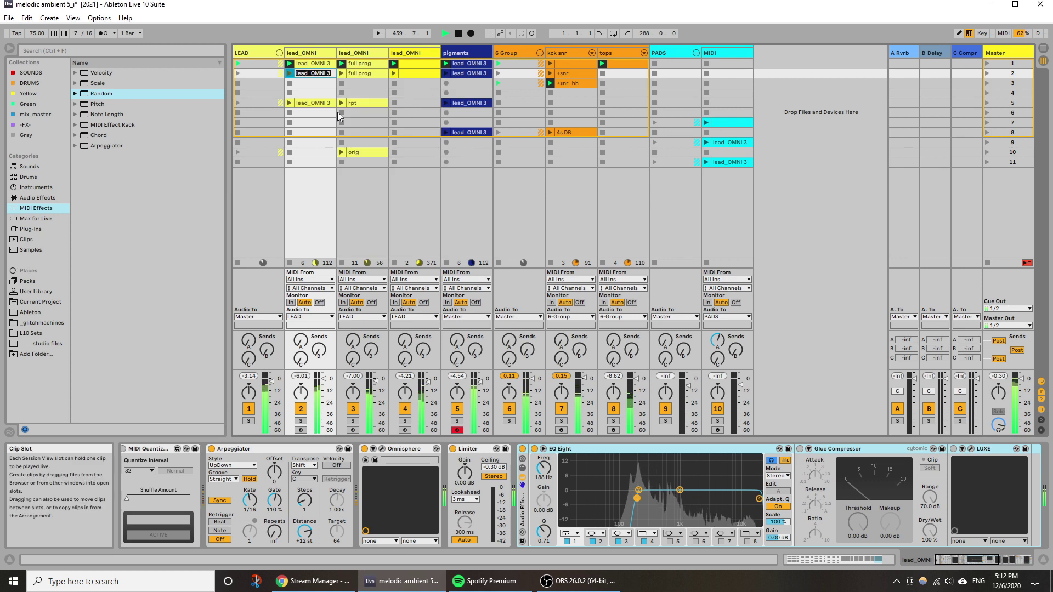
type("w loq")
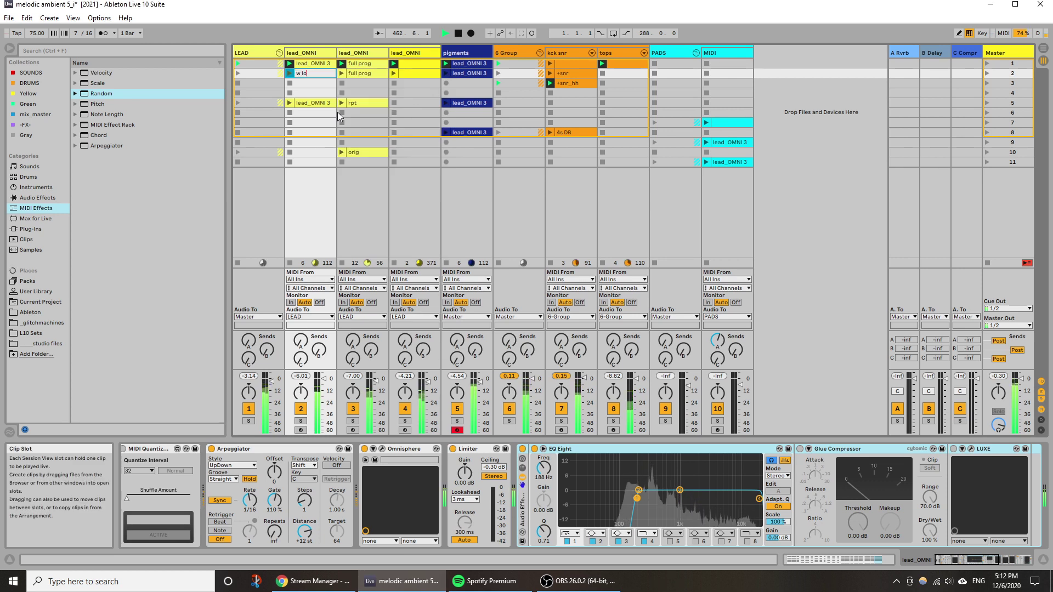
key("BackSpace")
type("w")
key("ctrl+shift+Left")
key("ctrl+shift+Left")
key("ctrl+c")
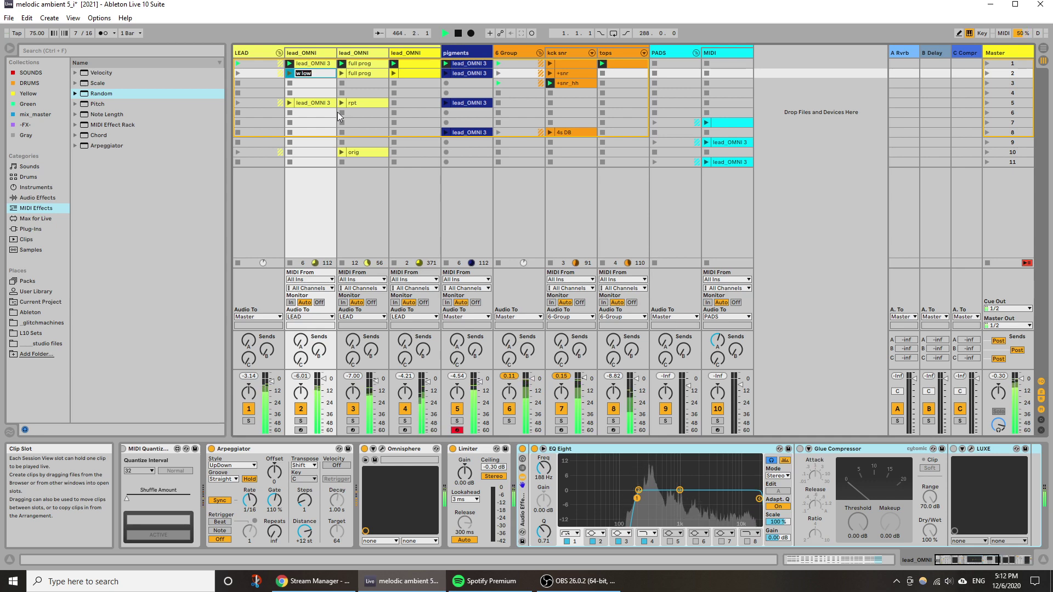
Rename the scene 2 clip on the pigments track as "w low" using the copied name.
left_click(463, 78)
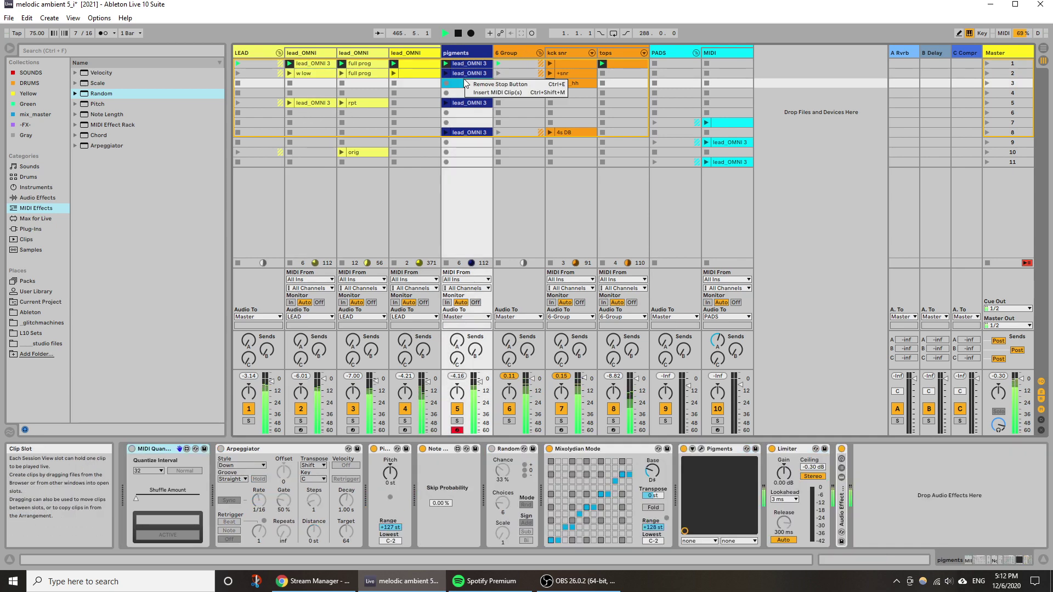
right_click(463, 75)
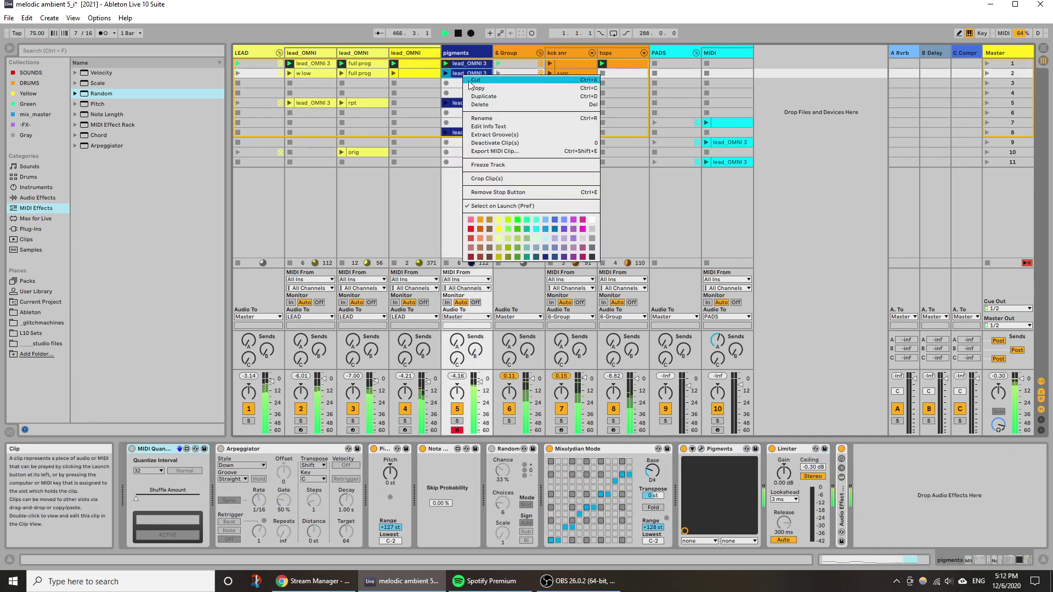
left_click(491, 118)
key("ctrl+v")
key("Return")
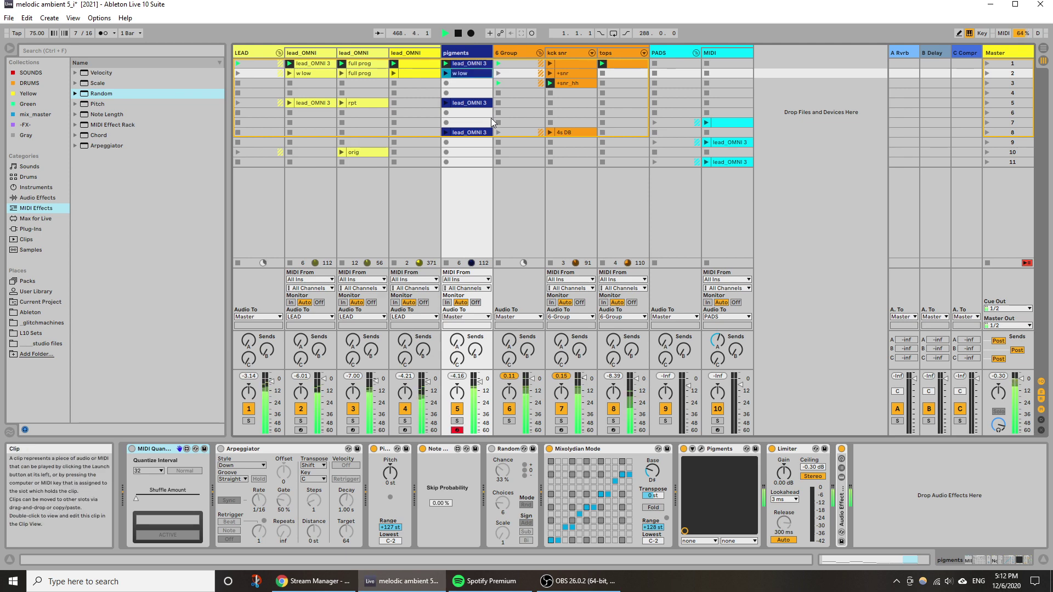
Rename the scene 1 clips on the first lead_OMNI track and the pigments track as "no low".
left_click(314, 64)
right_click(314, 63)
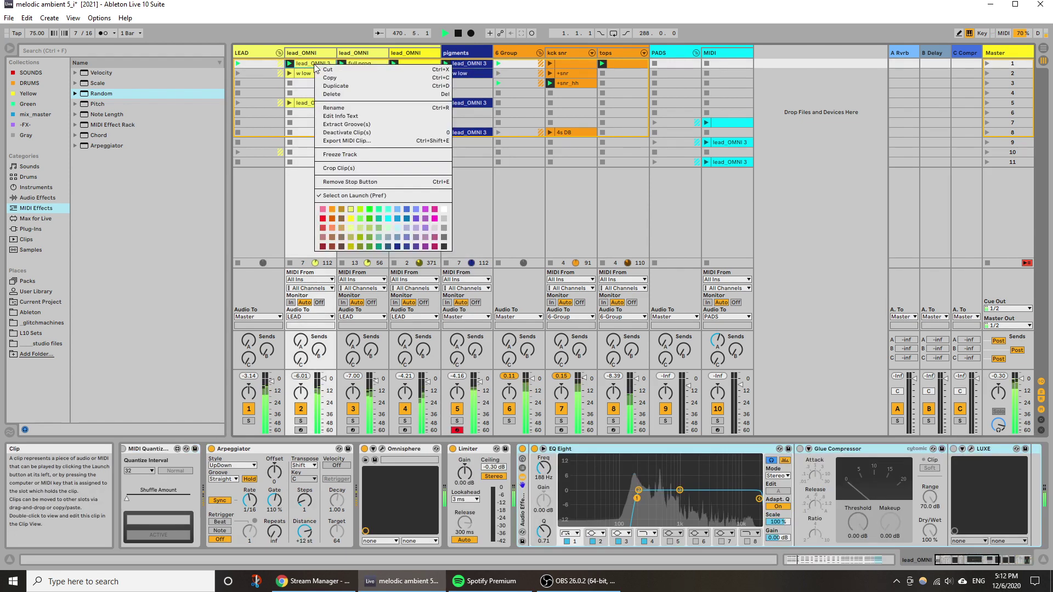
left_click(337, 105)
type("no l")
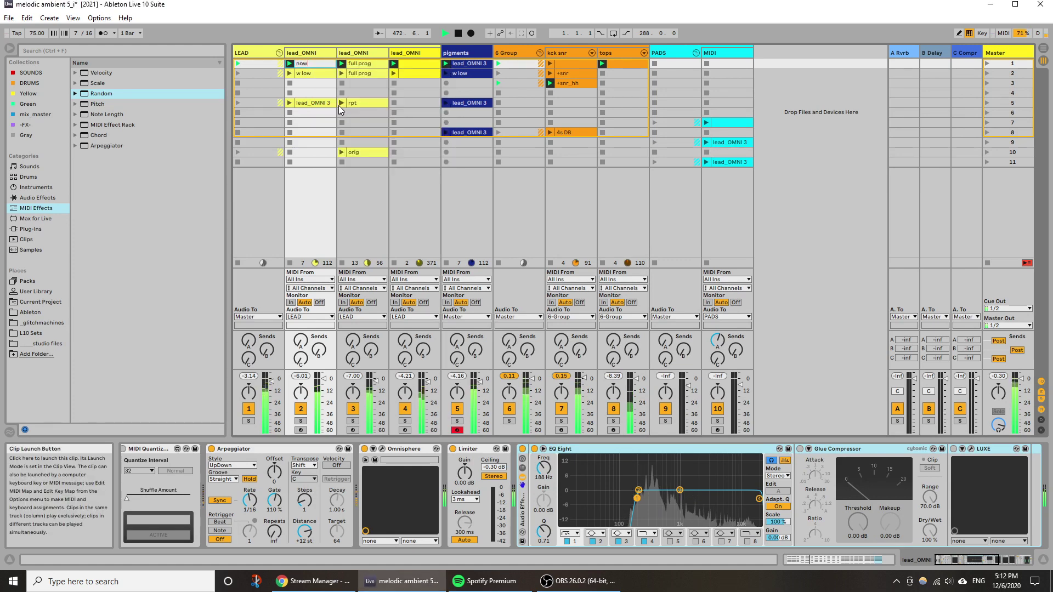
type("ow")
key("Return")
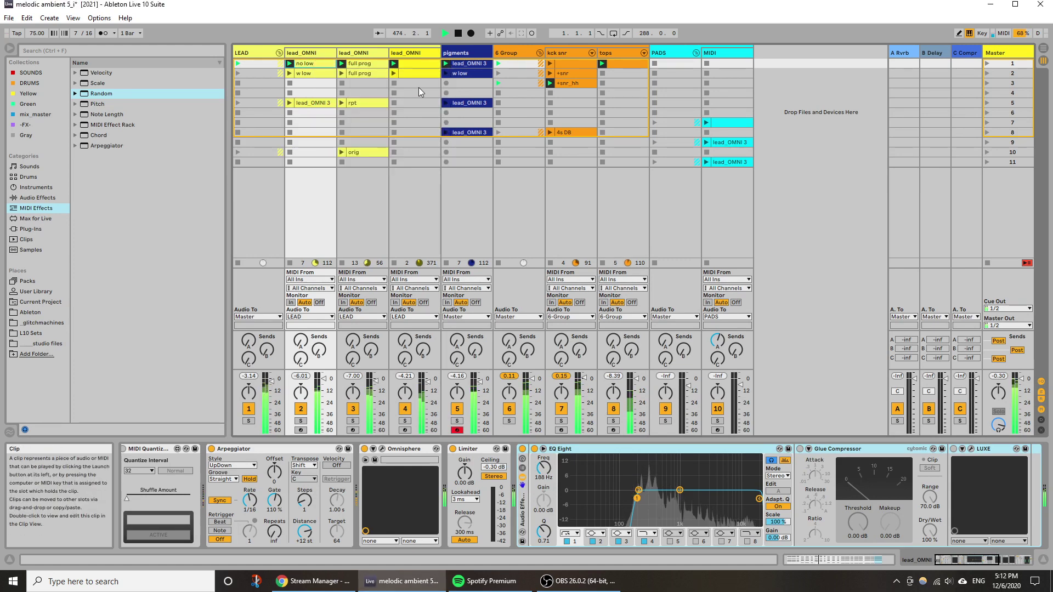
right_click(457, 65)
left_click(480, 110)
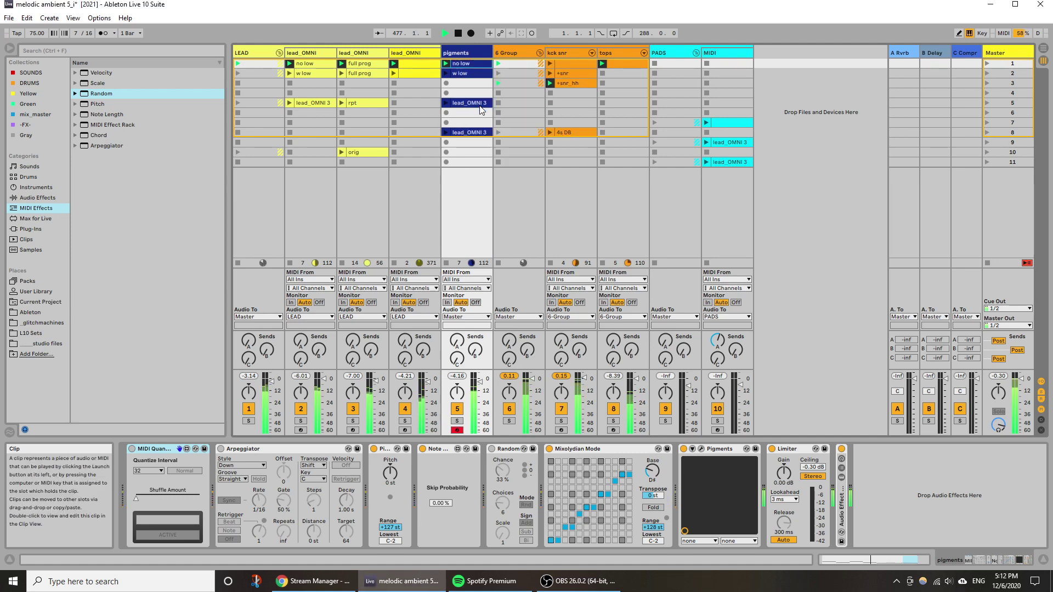
Shorten the loops of the scene 1 "no low" clips on the first lead_OMNI and pigments tracks to 9 bars and start playback.
double_click(320, 63)
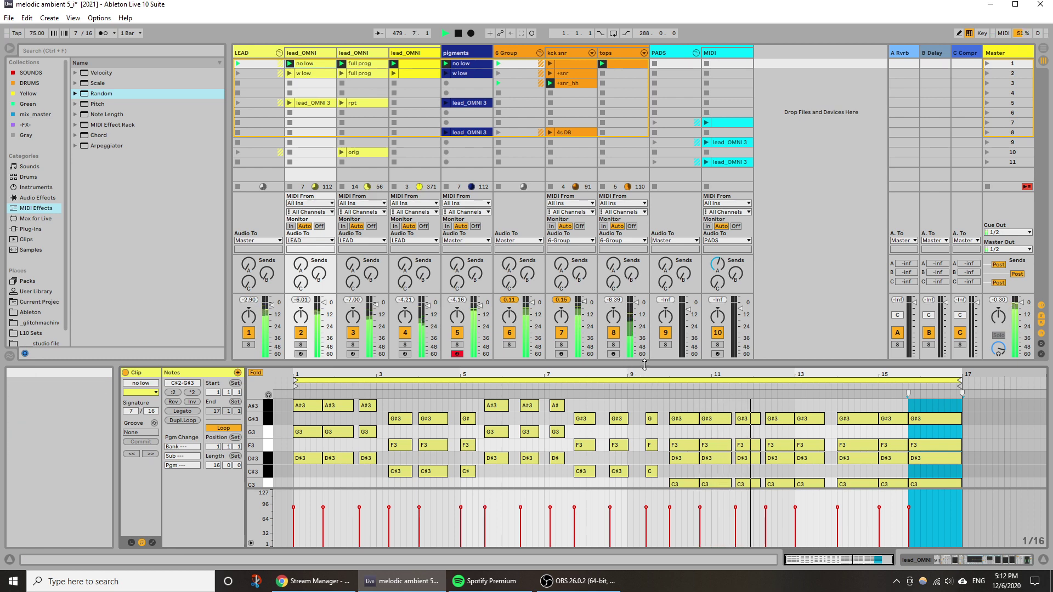
left_click_drag(645, 365, 644, 228)
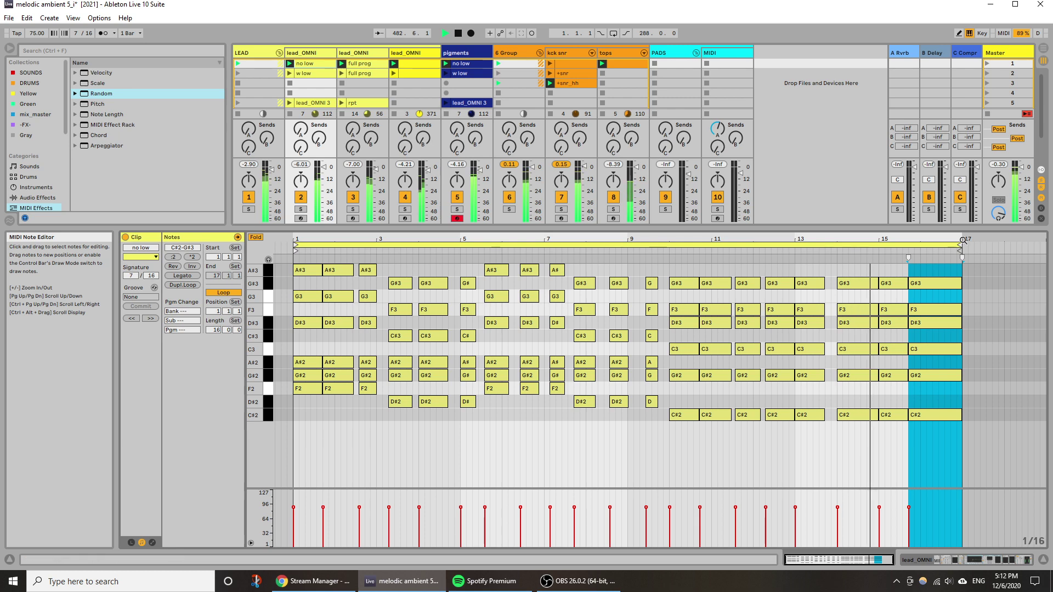
mouse_move(962, 240)
left_mouse_down()
mouse_move(716, 258)
mouse_move(660, 274)
left_mouse_up()
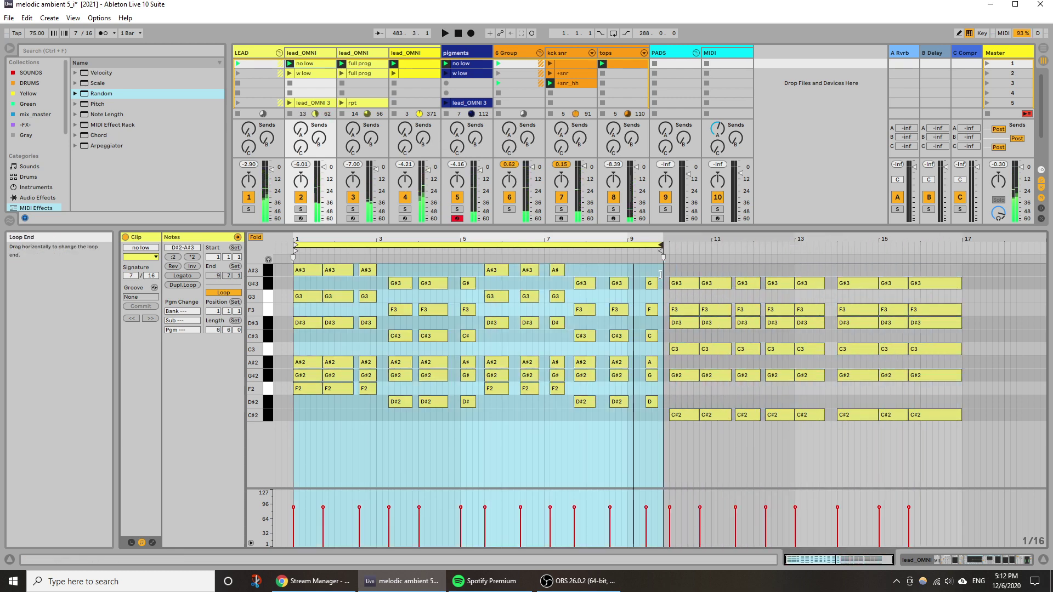
left_click(467, 63)
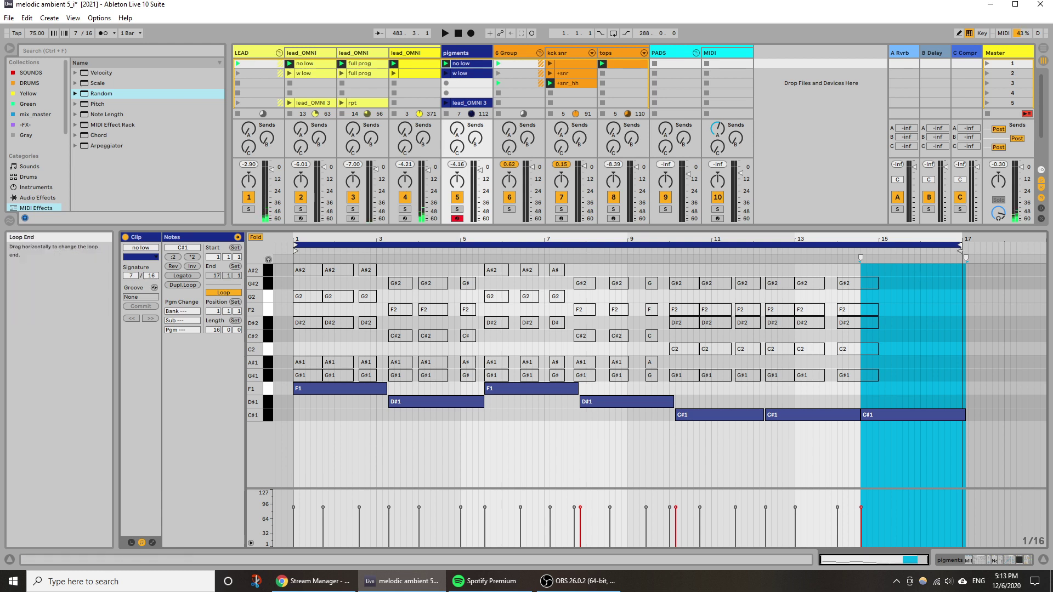
mouse_move(960, 246)
left_mouse_down()
mouse_move(653, 289)
mouse_move(669, 291)
left_mouse_up()
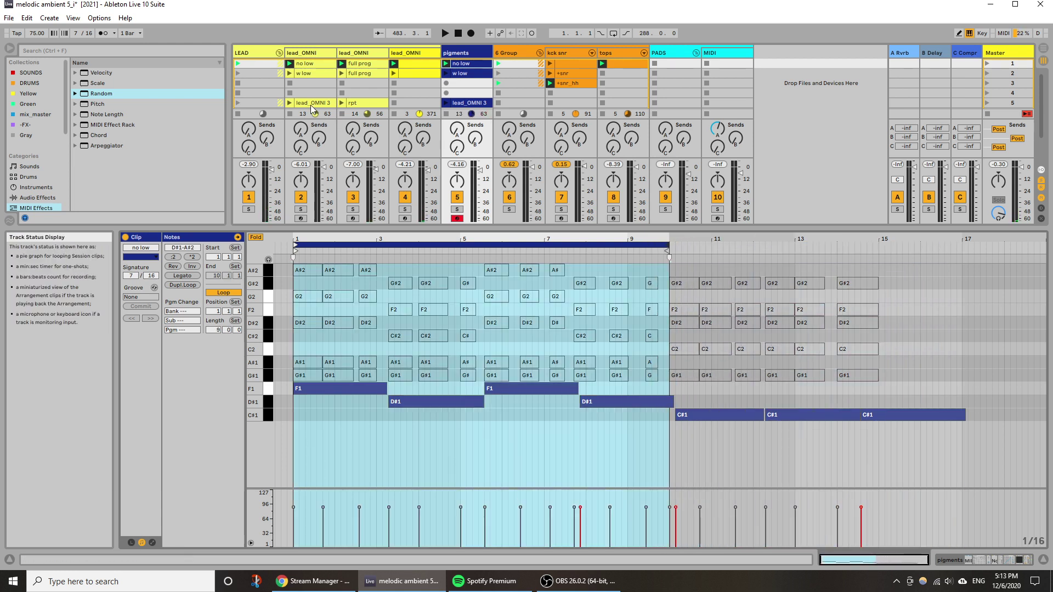
left_click(317, 62)
key("space")
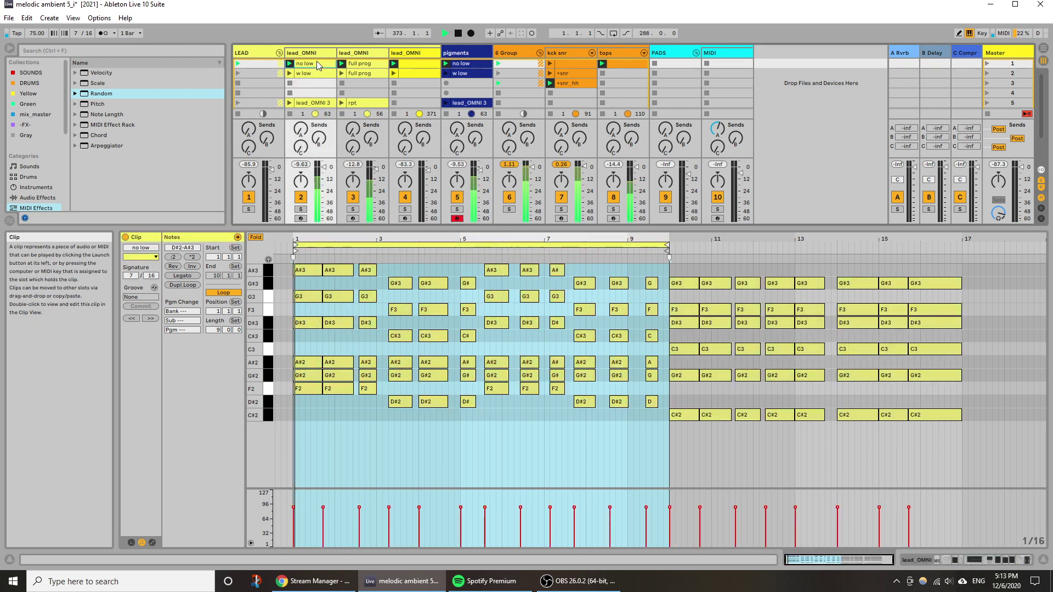
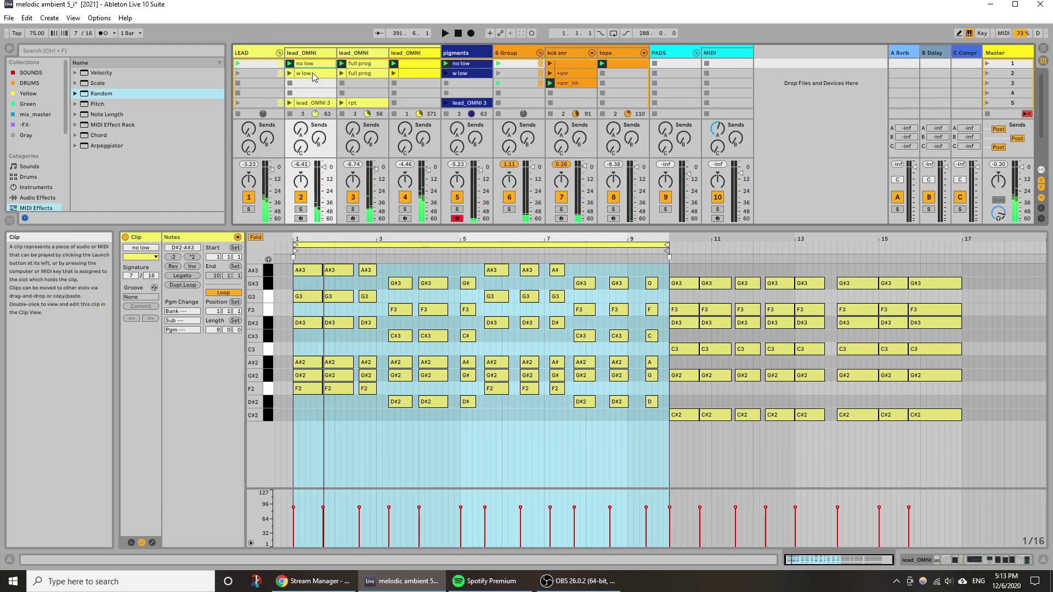
Duplicate the scene 2 clips of the three lead_OMNI tracks and the pigments track into scene 3.
left_click(454, 75, "shift")
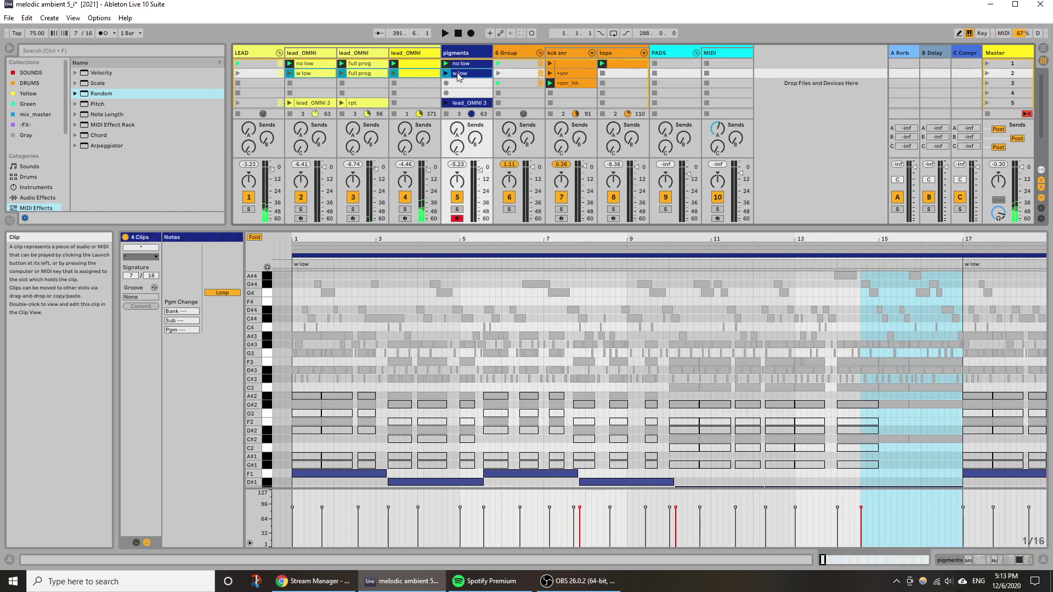
left_click_drag(458, 77, 456, 88)
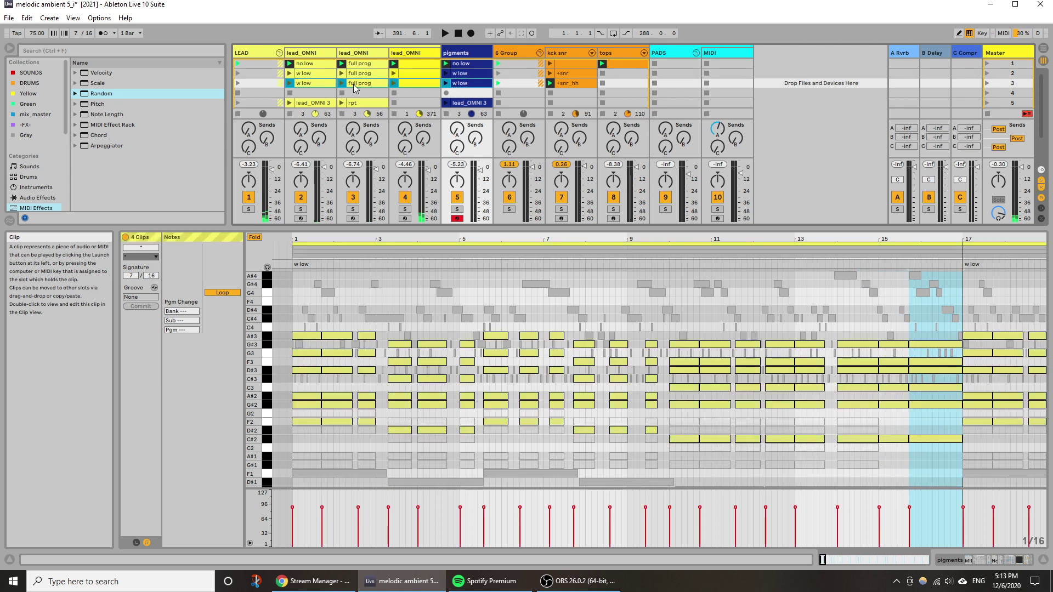
Compare the notes and loop ranges of the first lead_OMNI track's clips in scenes 1 to 3 and play back scene 1.
left_click(310, 75)
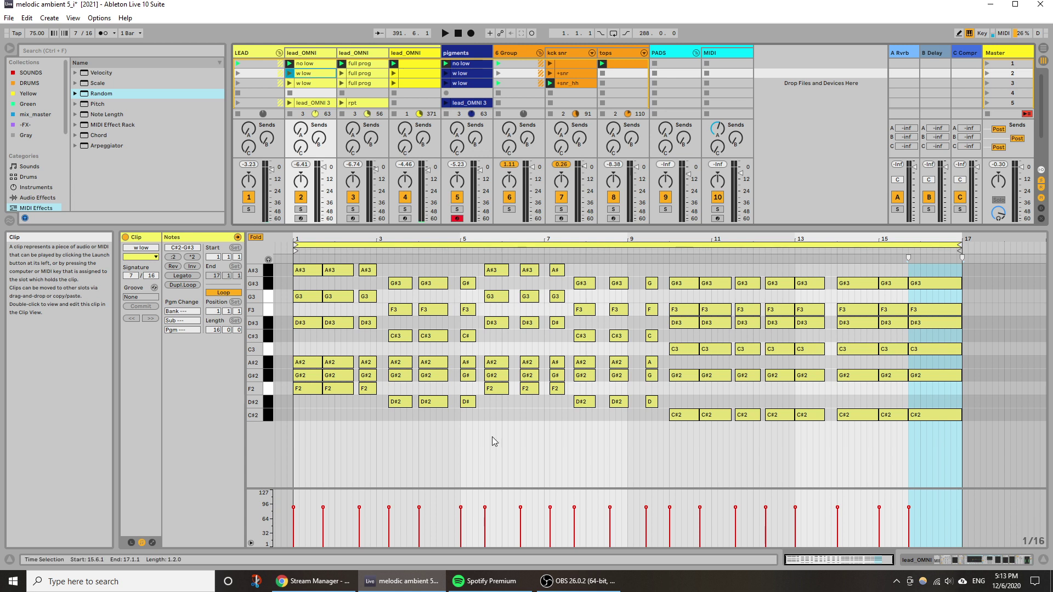
left_click(524, 436)
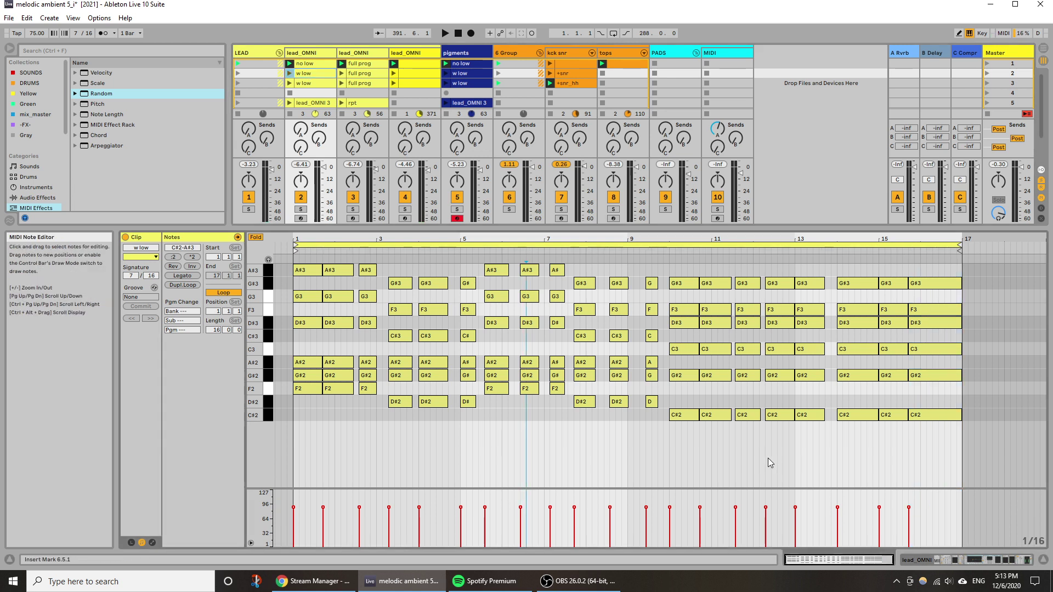
left_click(320, 64)
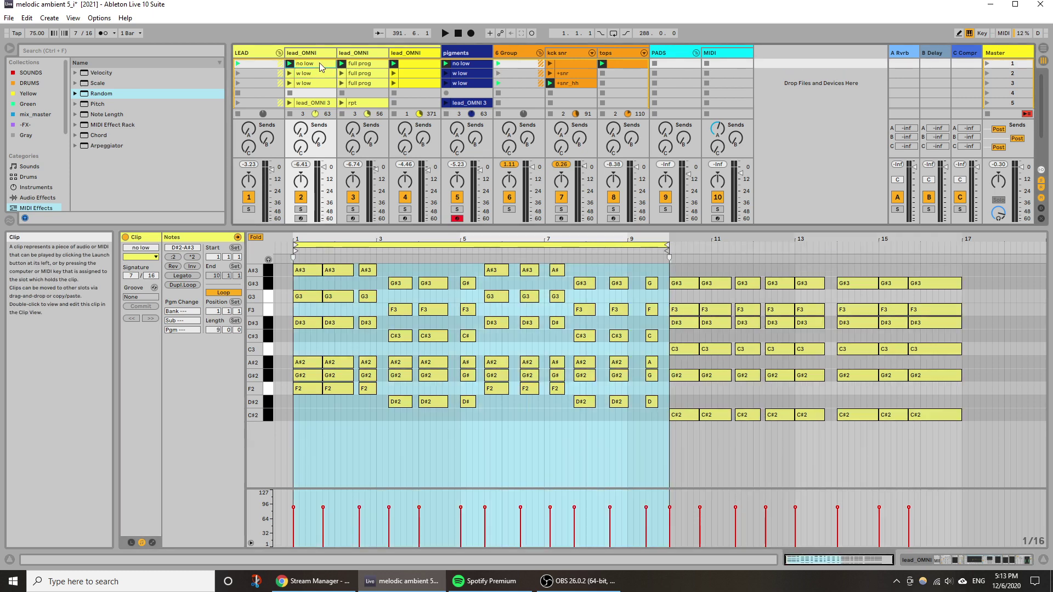
right_click(571, 435)
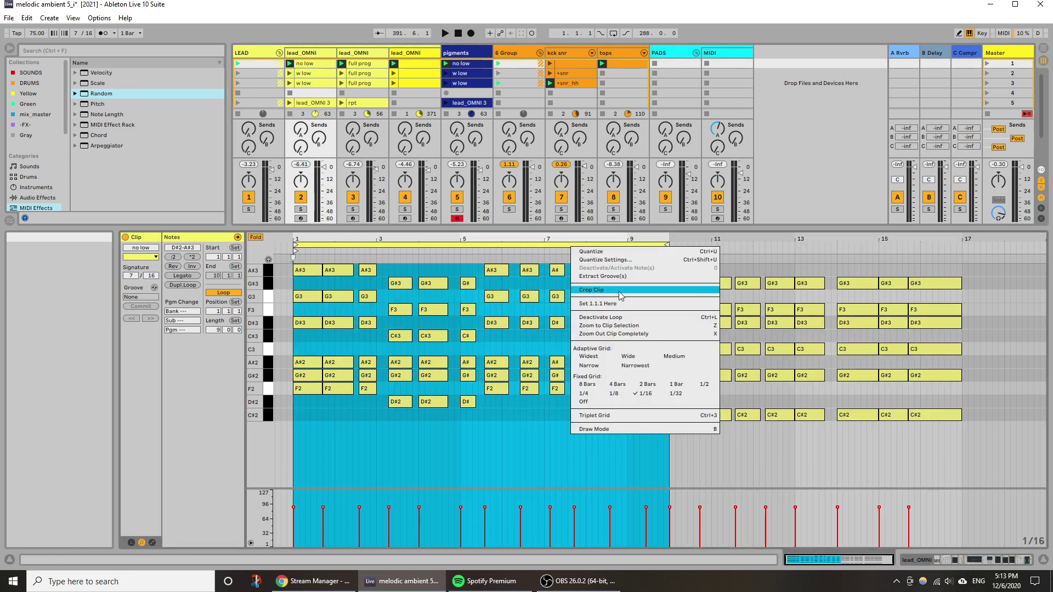
left_click(819, 472)
left_click_drag(1043, 447, 692, 271)
left_click(805, 455)
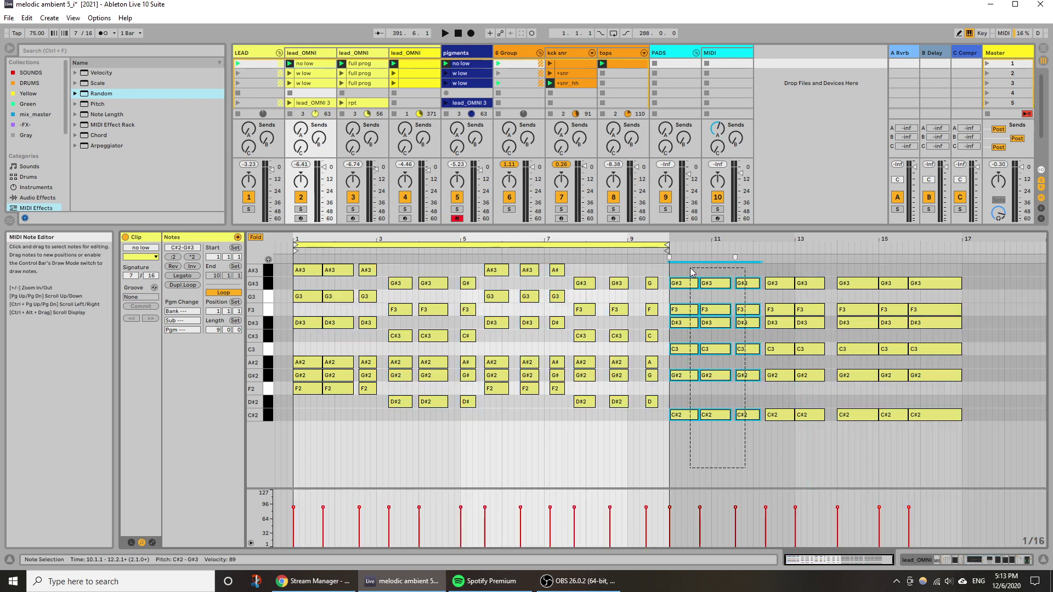
left_click(323, 74)
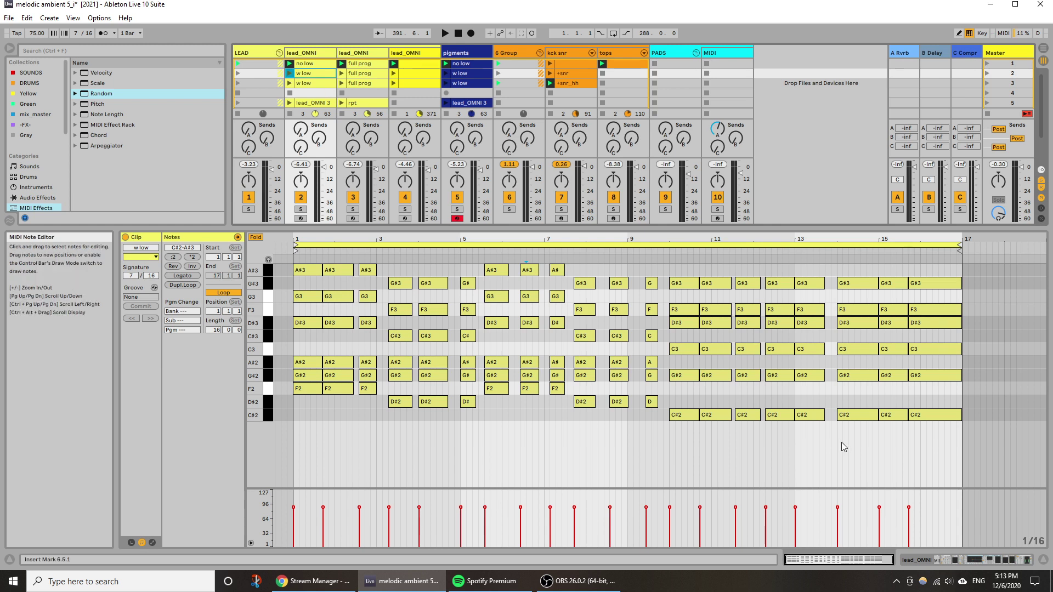
left_click(316, 83)
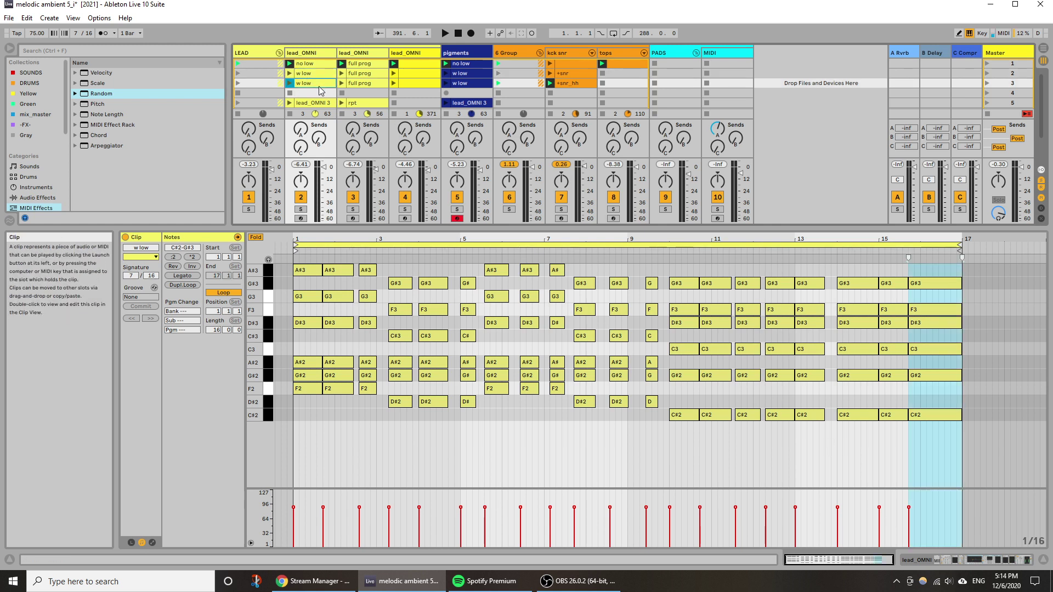
left_click(316, 63)
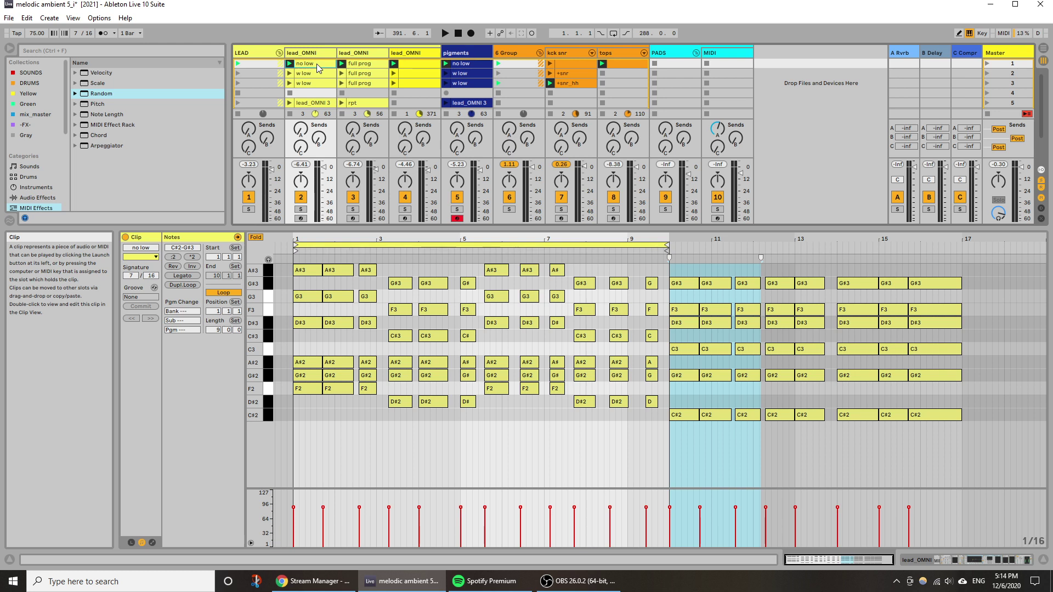
key("space")
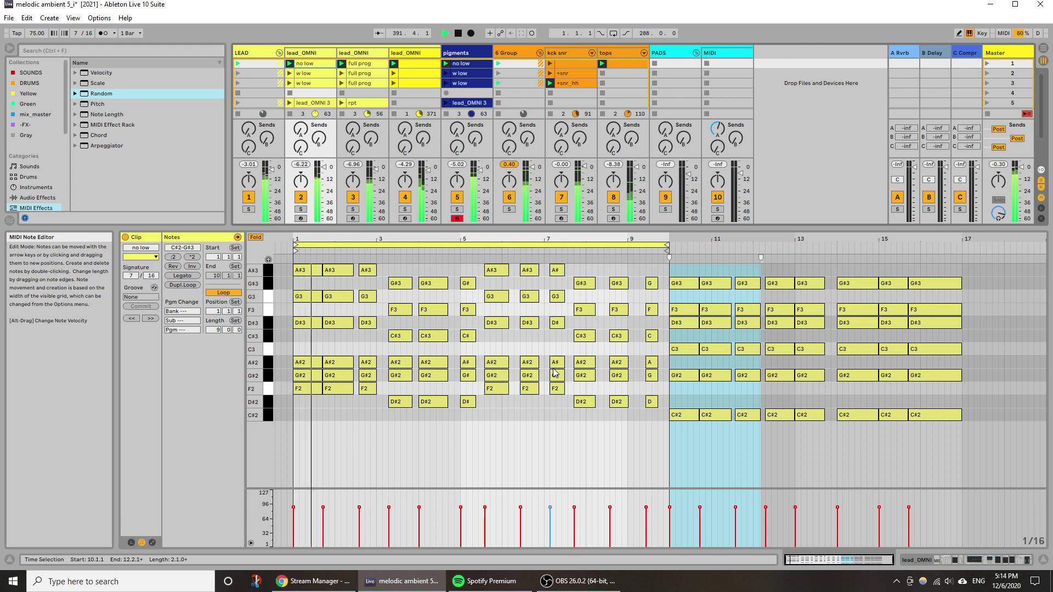
key("space")
key("ctrl+a")
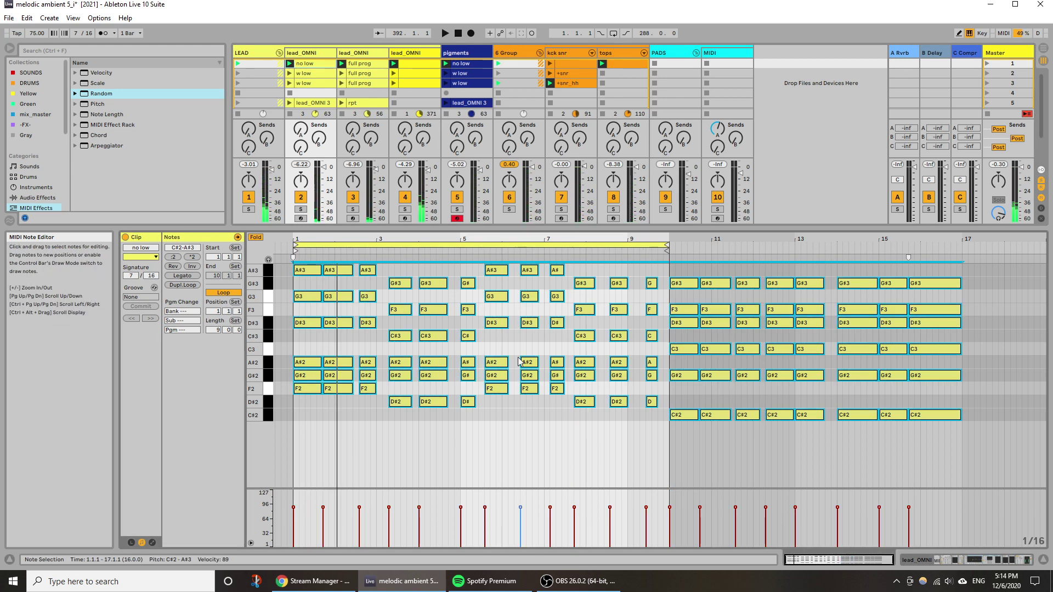
Replace the scene 2 clips of the three lead_OMNI tracks and the pigments track with duplicates of their scene 1 clips.
left_click(321, 75)
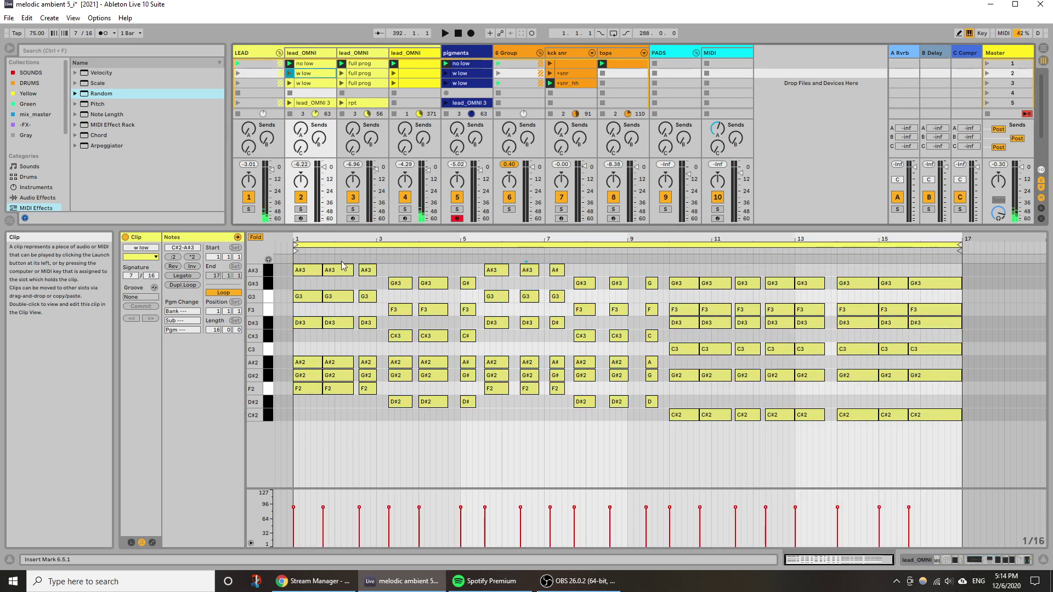
left_click(530, 439)
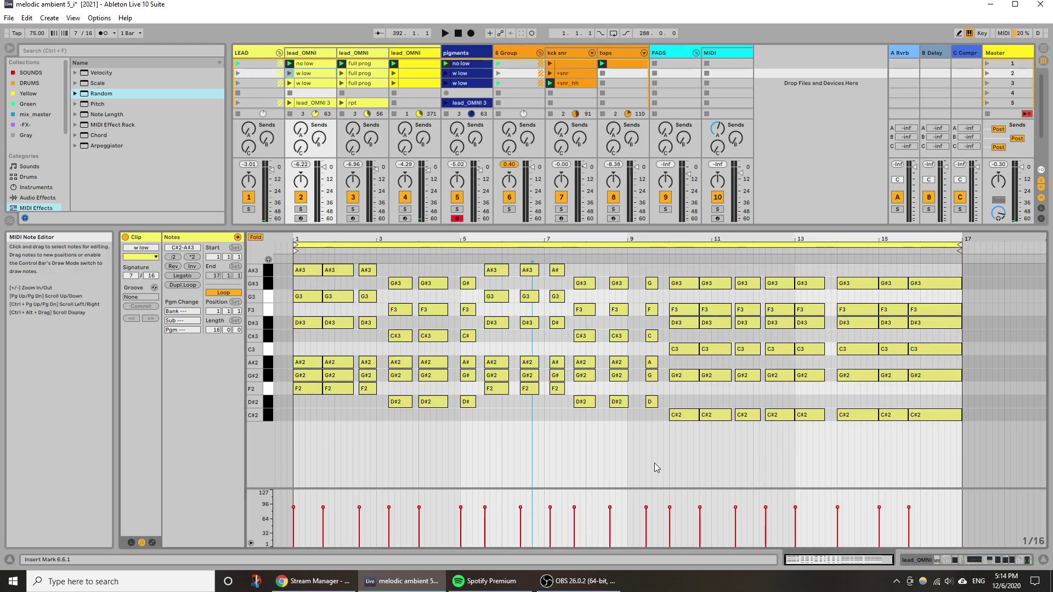
left_click(355, 74, "shift")
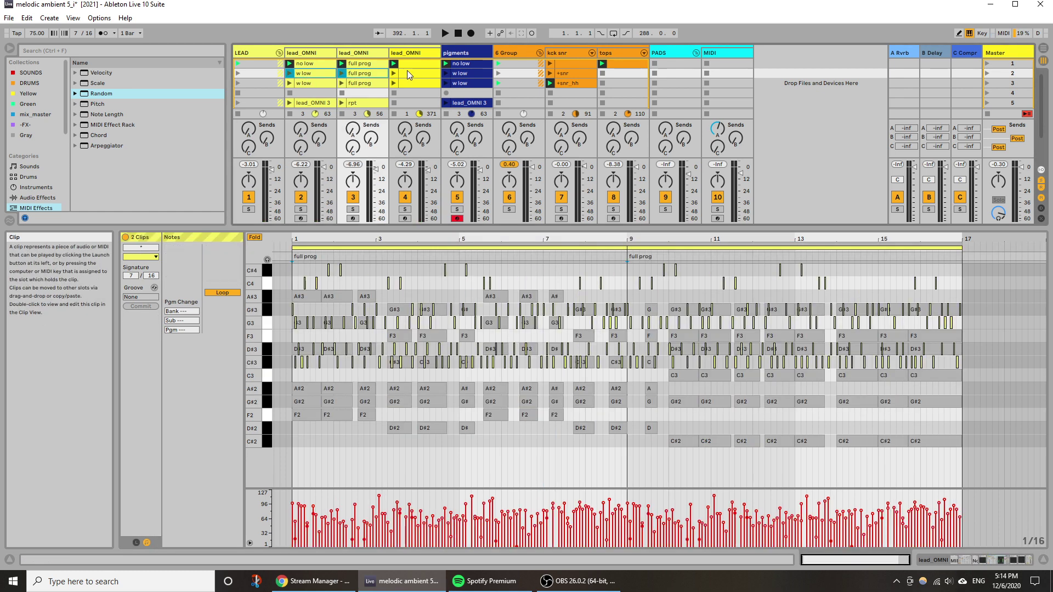
left_click(408, 70, "shift")
left_click(465, 77, "shift")
key("Delete")
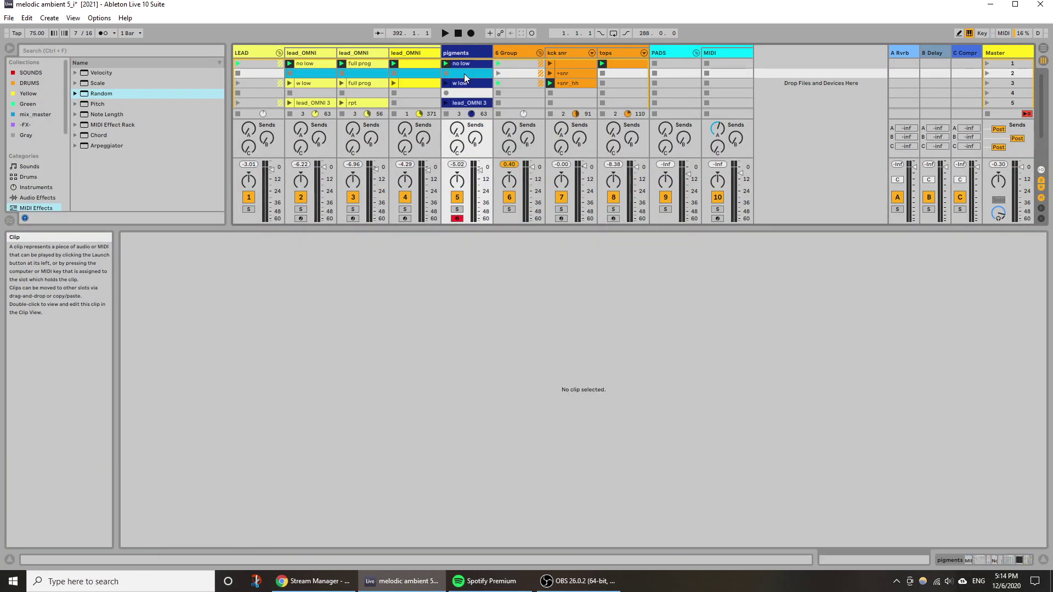
key("ctrl+z")
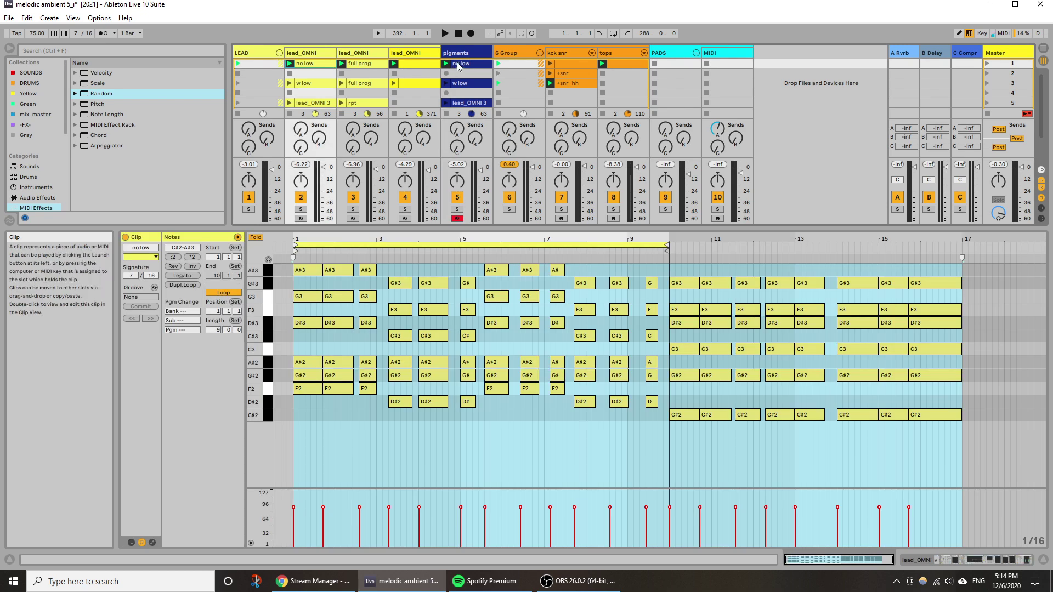
left_click(465, 70, "shift")
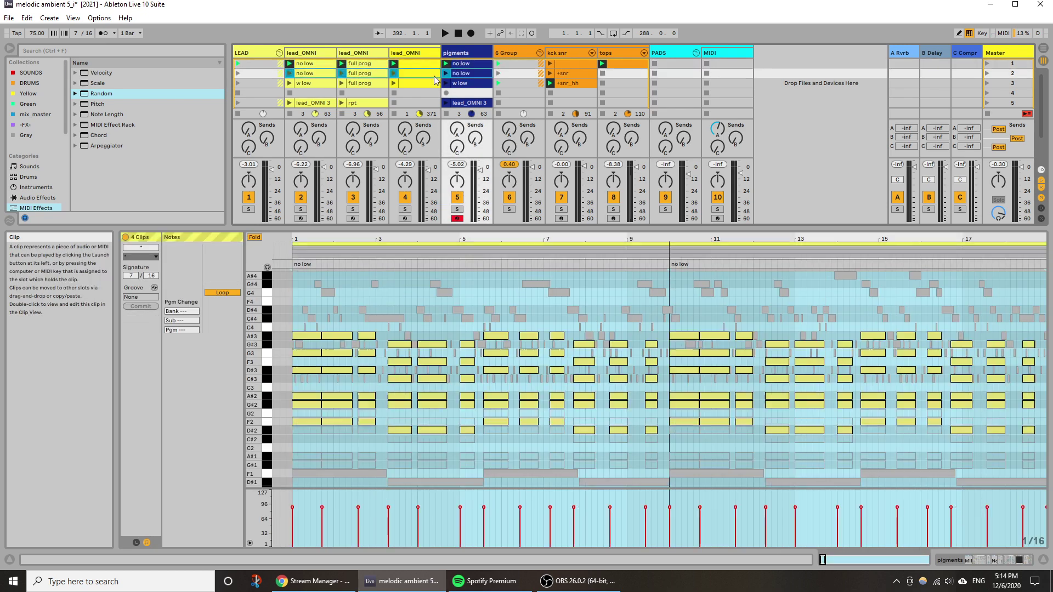
Set the loop length of the first lead_OMNI track's scene 2 clip to 18 bars.
left_click(325, 72)
left_click(562, 417)
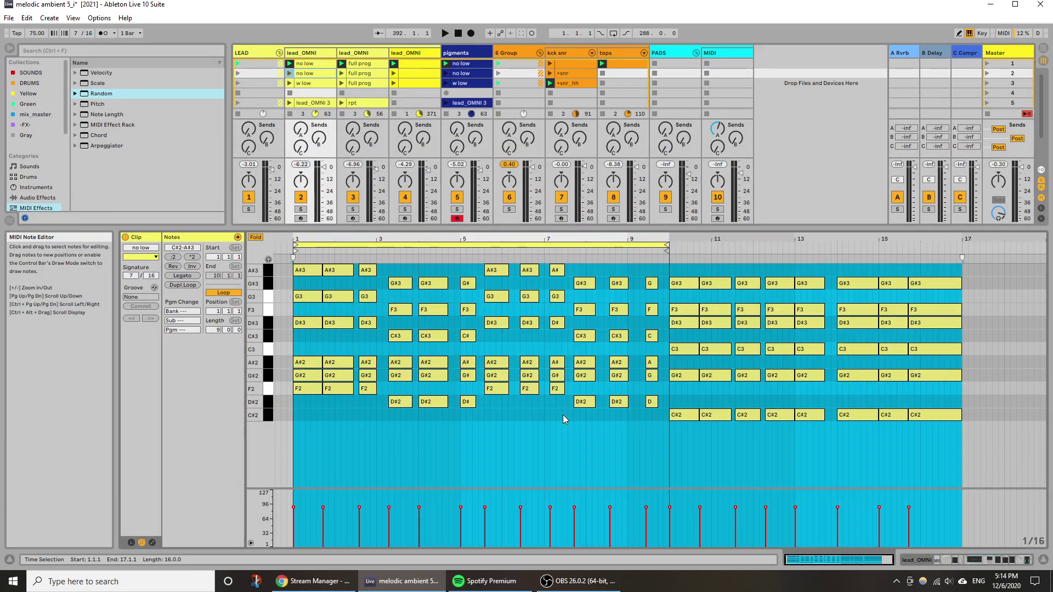
key("ctrl+a")
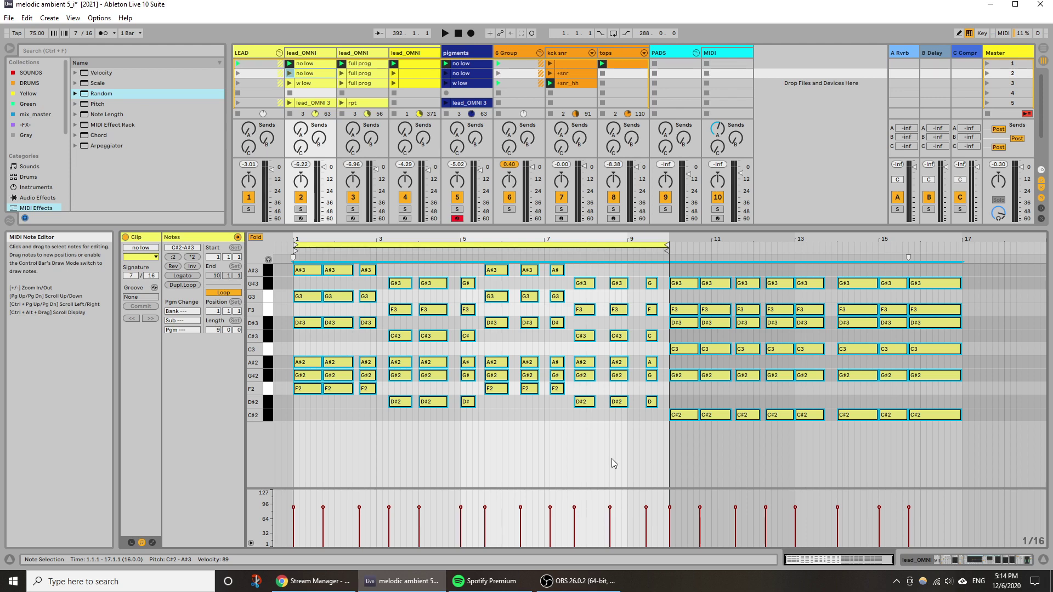
left_click(216, 330)
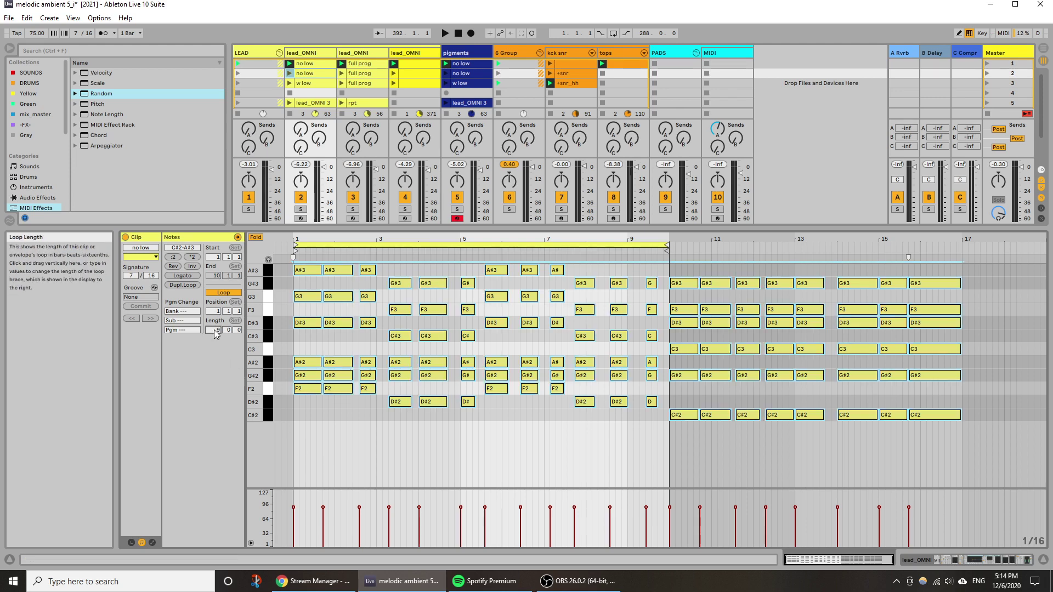
type("18")
key("Return")
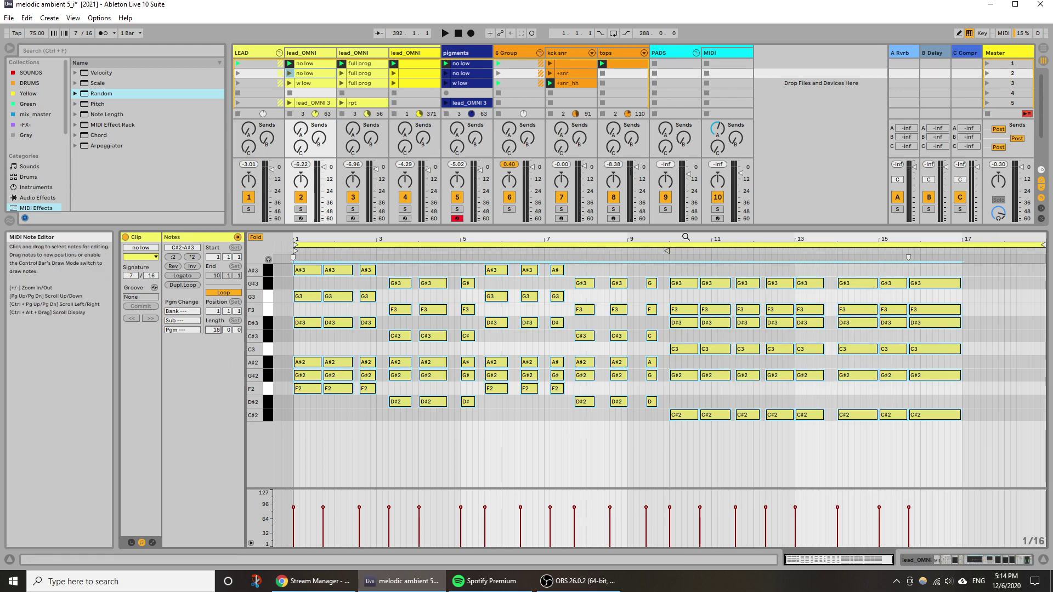
Move the closing C#2–G#3 chords of the first lead_OMNI track's scene 2 clip out to bar 21.
key("ctrl+a")
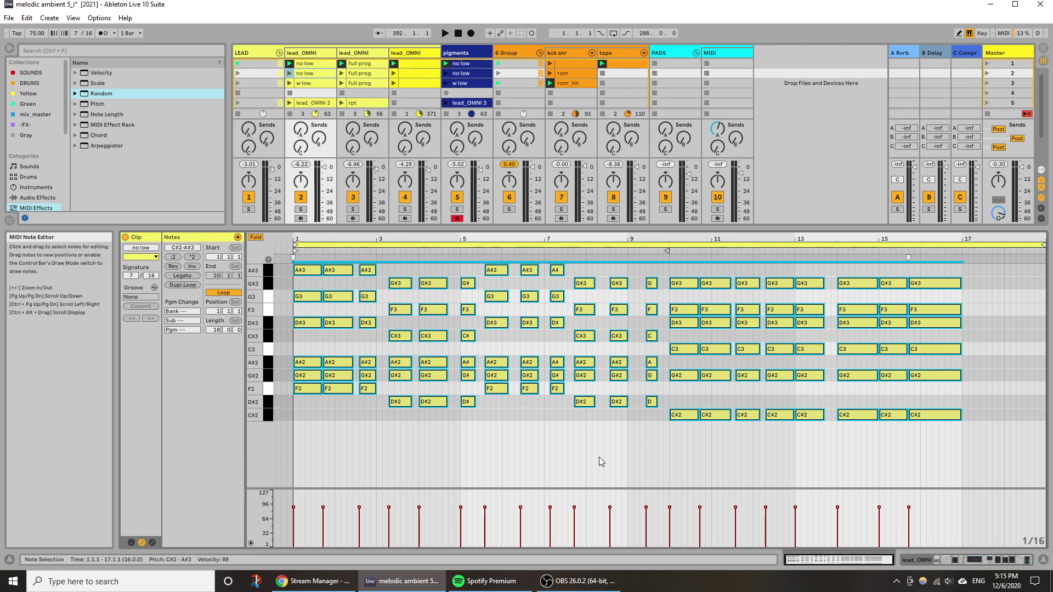
left_click_drag(695, 475, 996, 243)
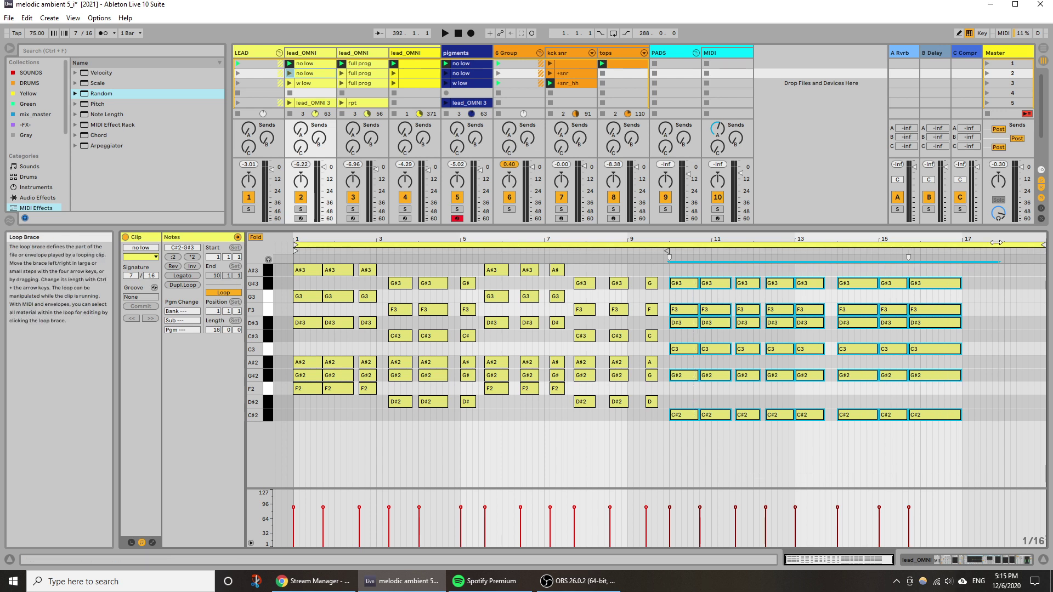
left_click_drag(679, 421, 971, 434)
left_click_drag(519, 476, 316, 295)
left_click_drag(752, 429, 301, 271)
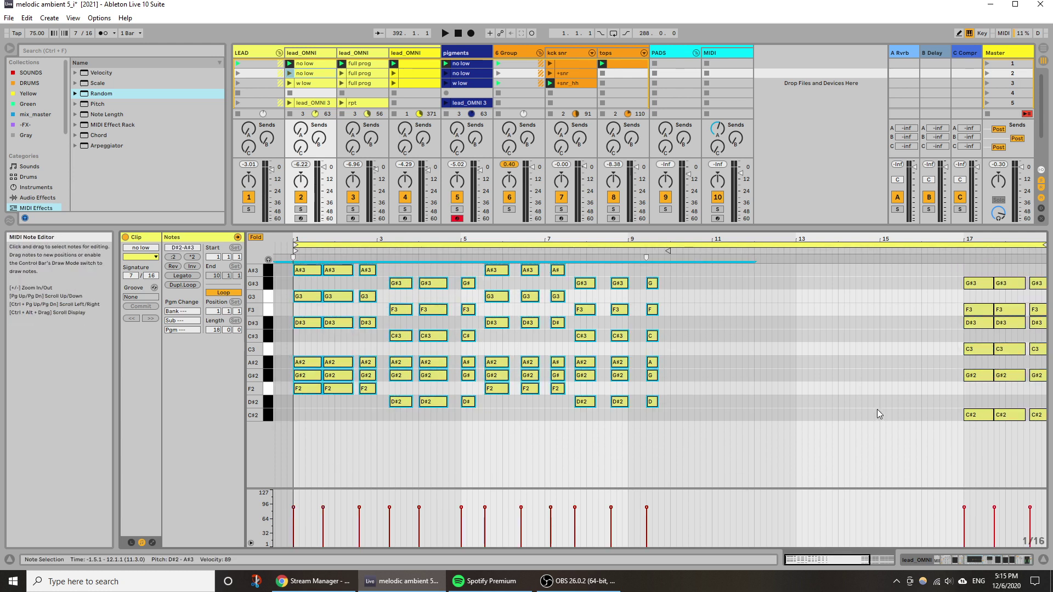
left_click_drag(959, 238, 959, 214)
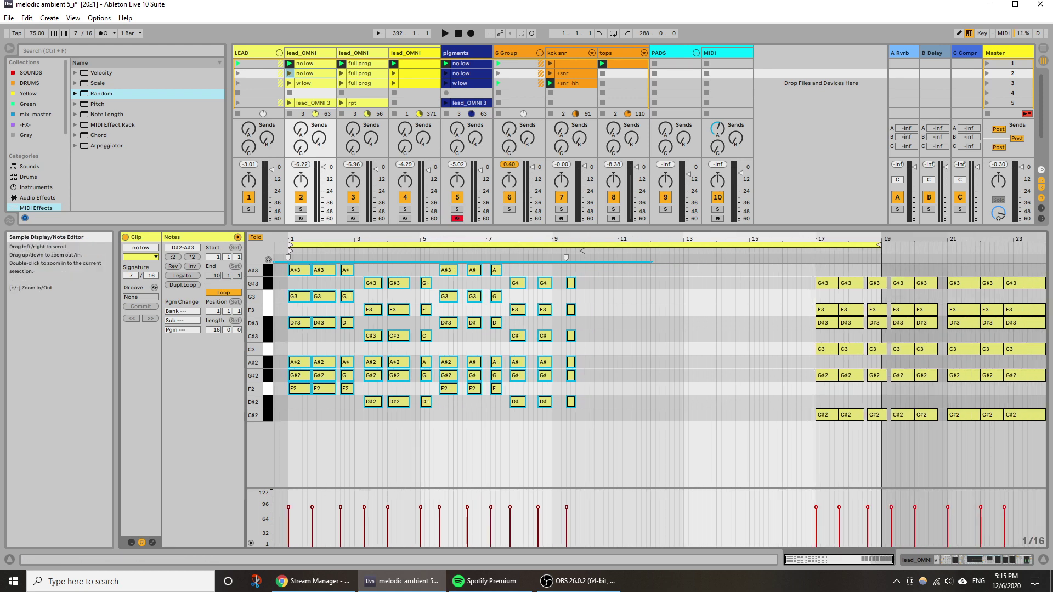
left_click_drag(836, 464, 1036, 267)
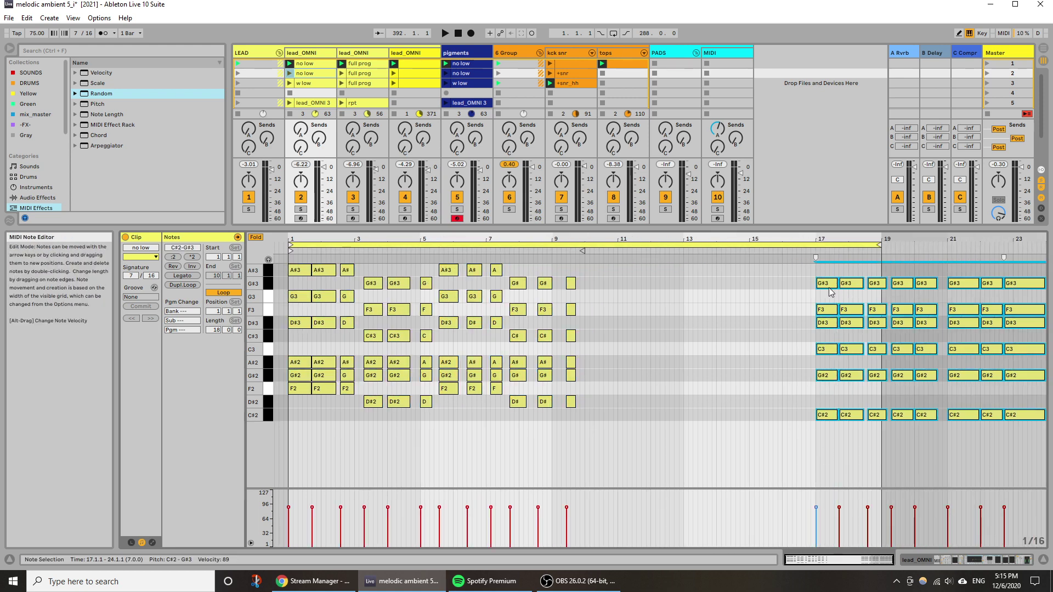
left_click_drag(831, 286, 965, 291)
Duplicate the opening nine-bar chord progression and nudge the copy so that it starts at bar 10.
left_click_drag(625, 440, 254, 259)
key("ctrl+d")
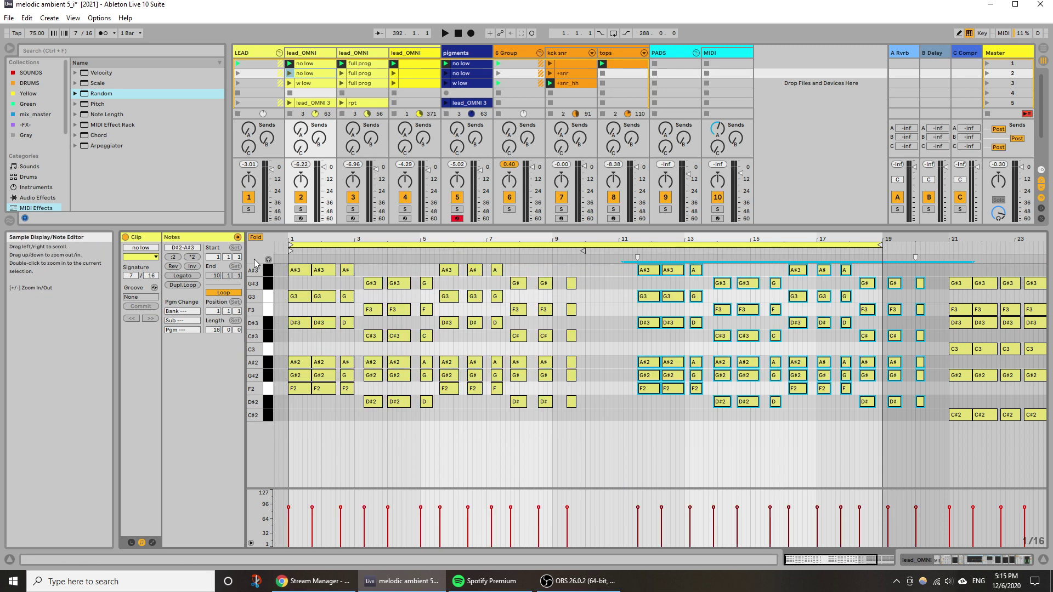
key("Left")
key("Left")
key("Left")
key("Left")
key("Left")
key("Left")
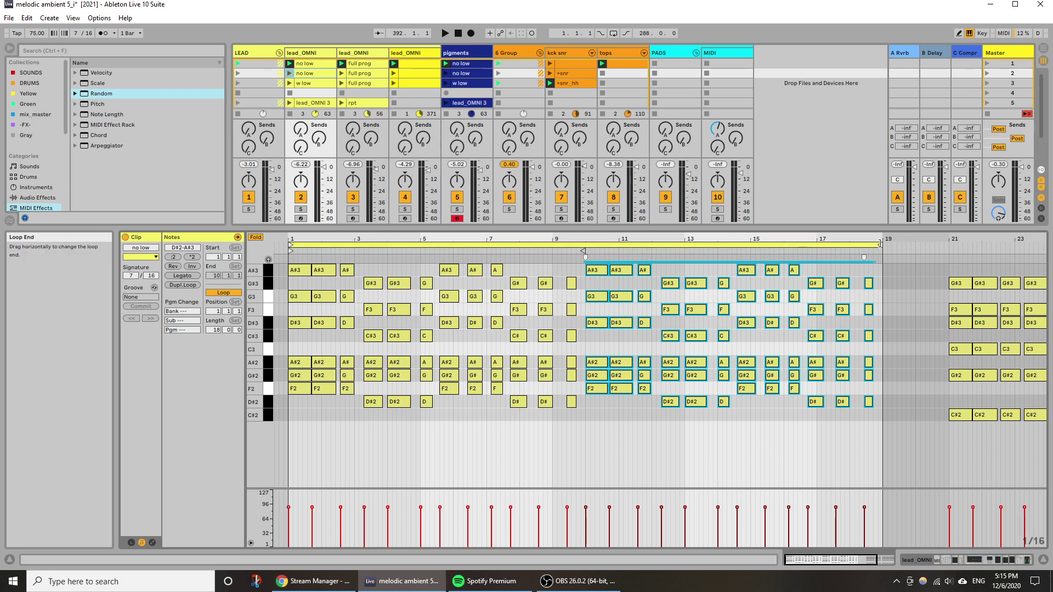
Move the closing chords to bar 19 and set the clip's loop to 25 bars, ending with the last chord.
mouse_move(879, 243)
left_mouse_down()
mouse_move(1014, 245)
mouse_move(1013, 257)
left_mouse_up()
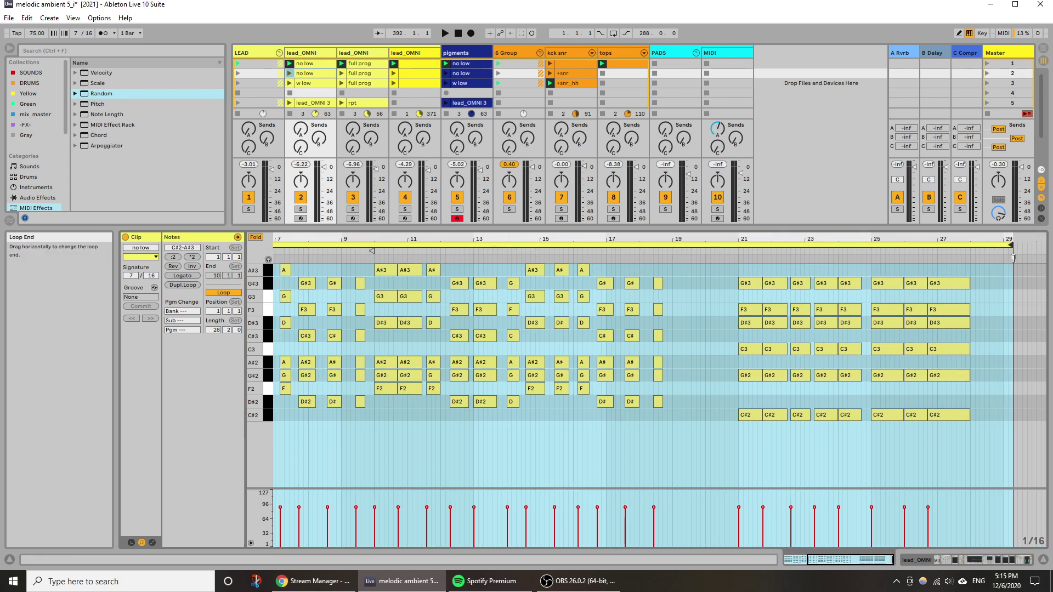
left_click_drag(787, 463, 980, 255)
left_click_drag(713, 277, 962, 459)
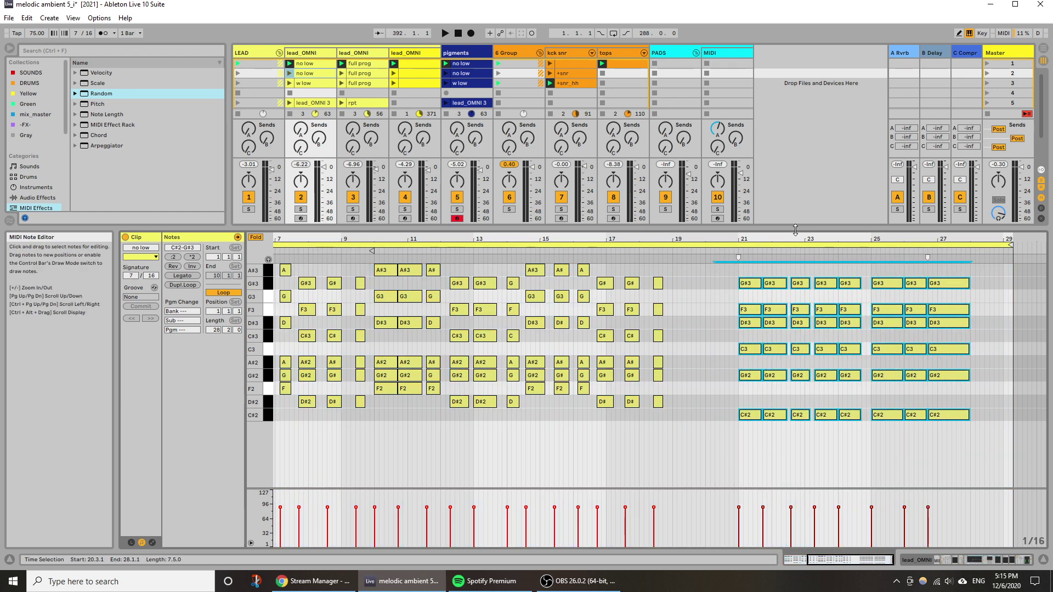
left_click_drag(700, 286, 685, 299)
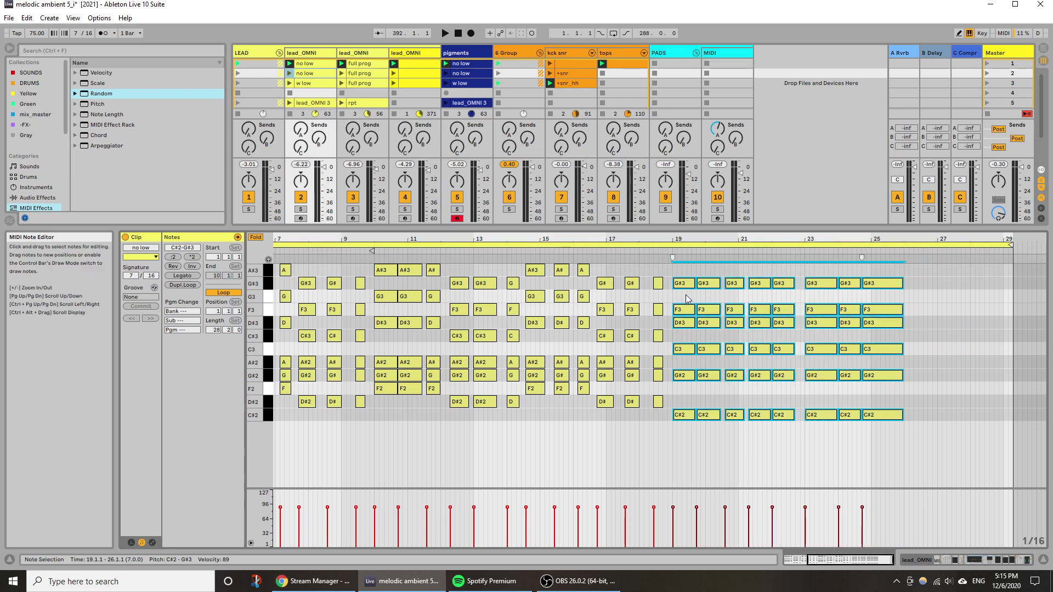
left_click_drag(1010, 245, 902, 246)
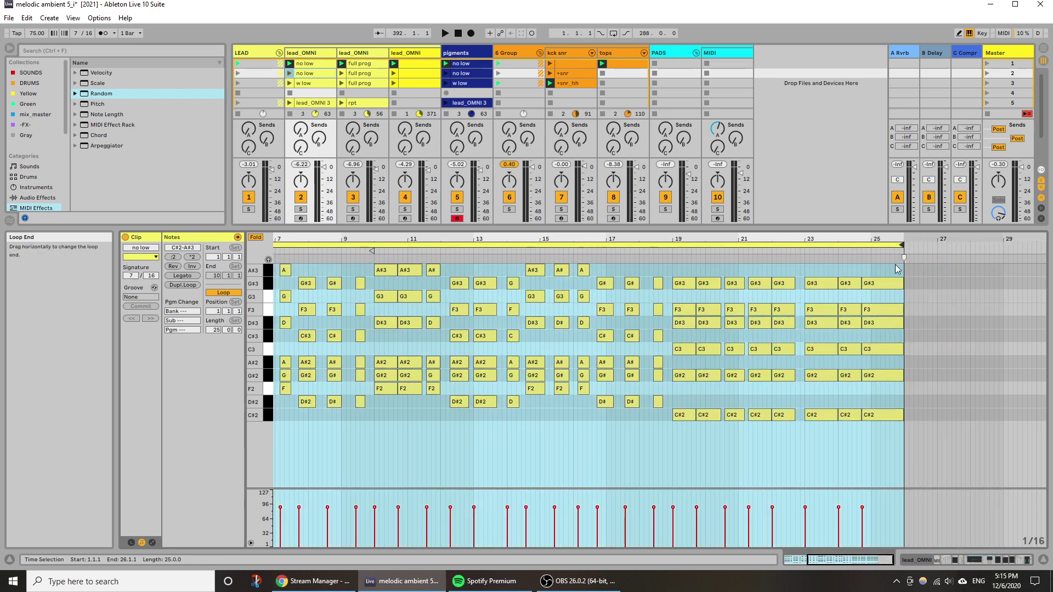
Copy the first lead_OMNI track's extended scene 2 clip into the pigments track's scene 2 slot.
left_click(316, 62)
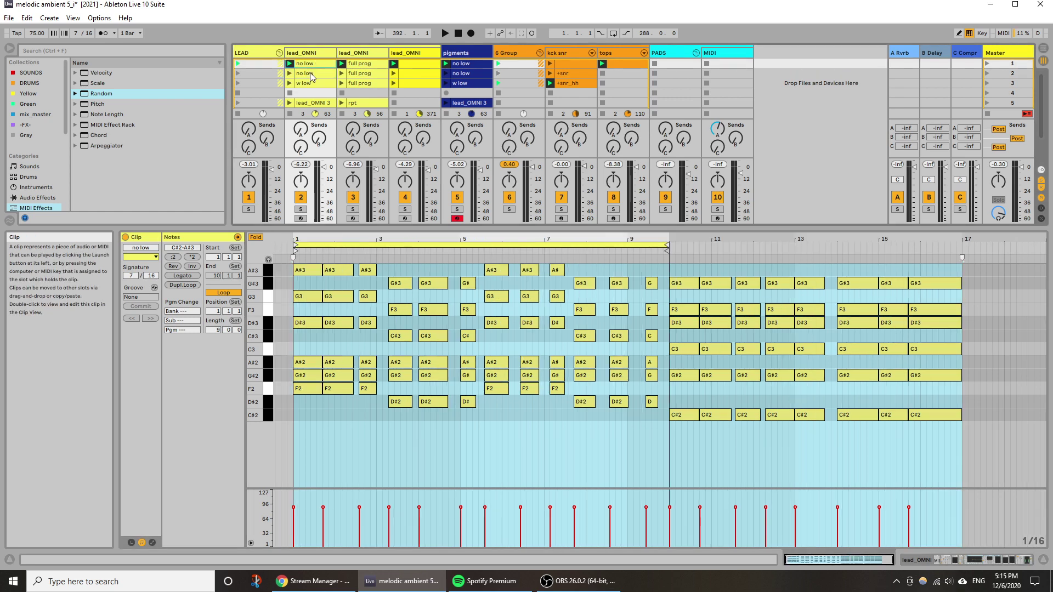
left_click(311, 75)
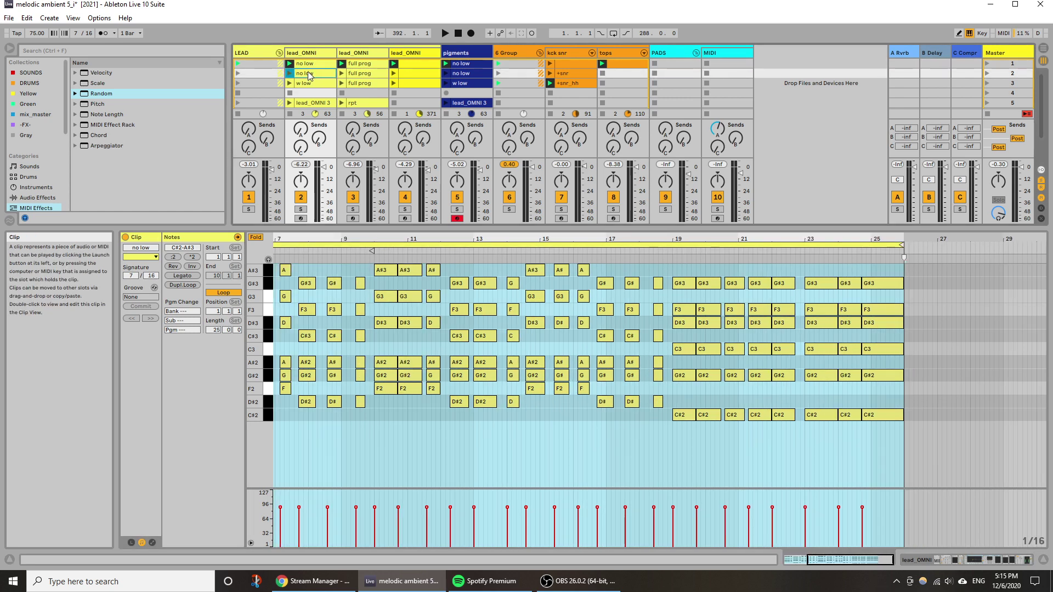
left_click_drag(461, 78, 461, 78)
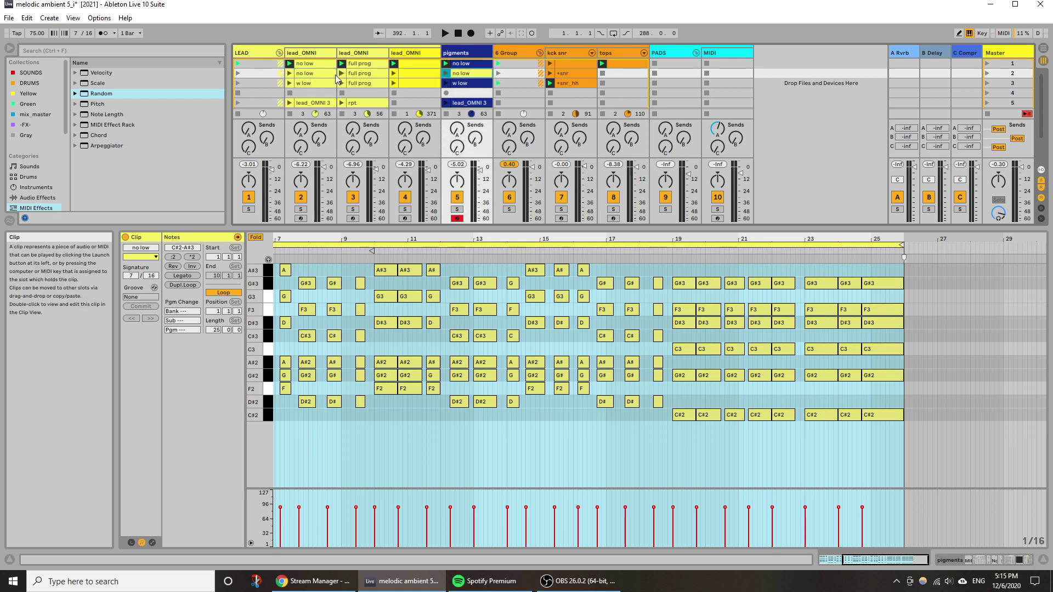
Play back scene 2 with the scene 1 tops clip added, check the lead and pigments clips, and stop playback.
left_click(987, 73)
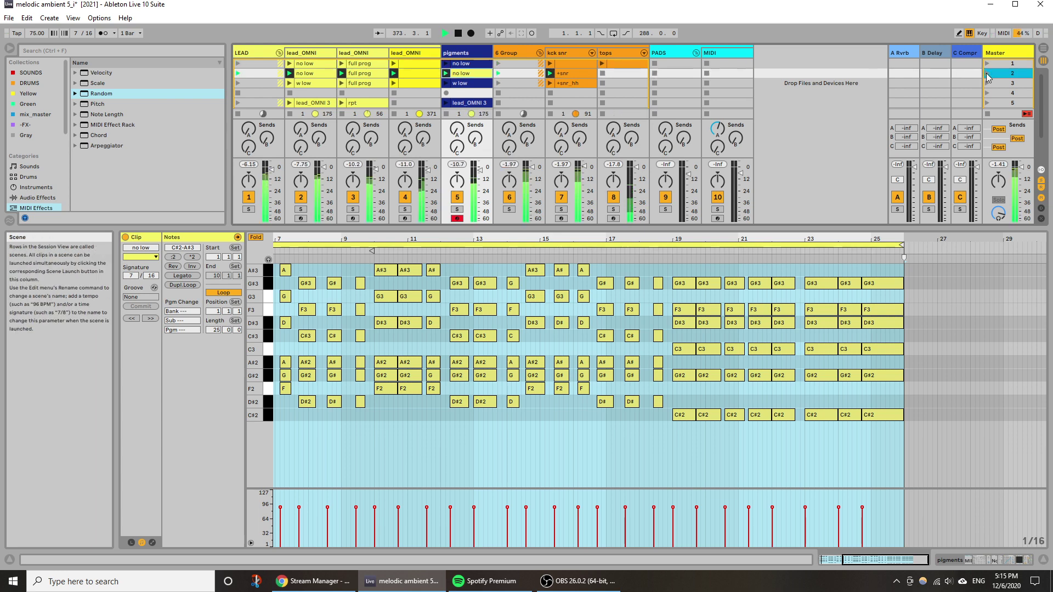
left_click(605, 65)
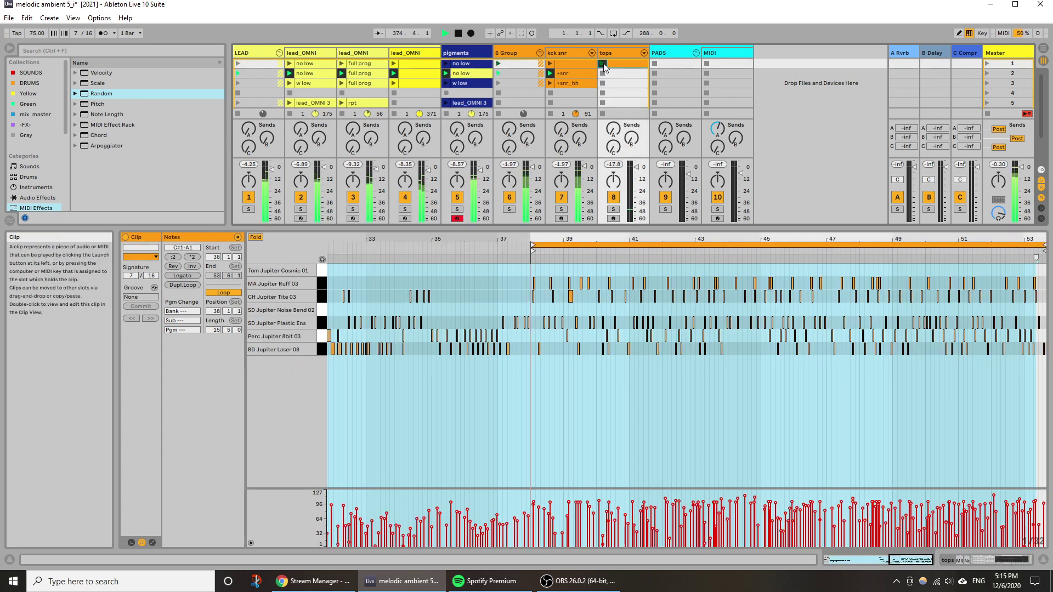
left_click(307, 74)
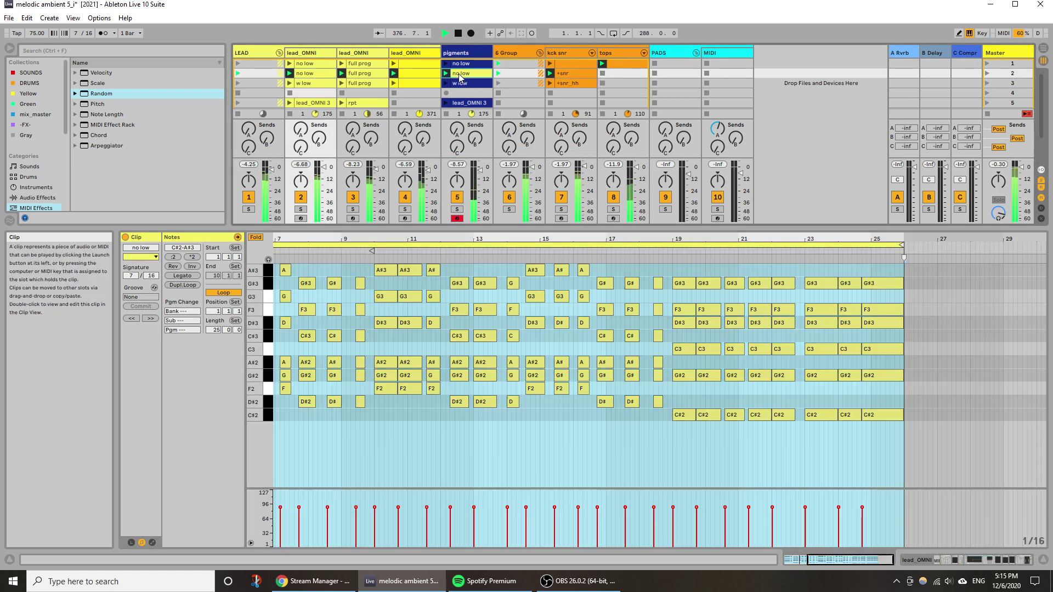
left_click(458, 73)
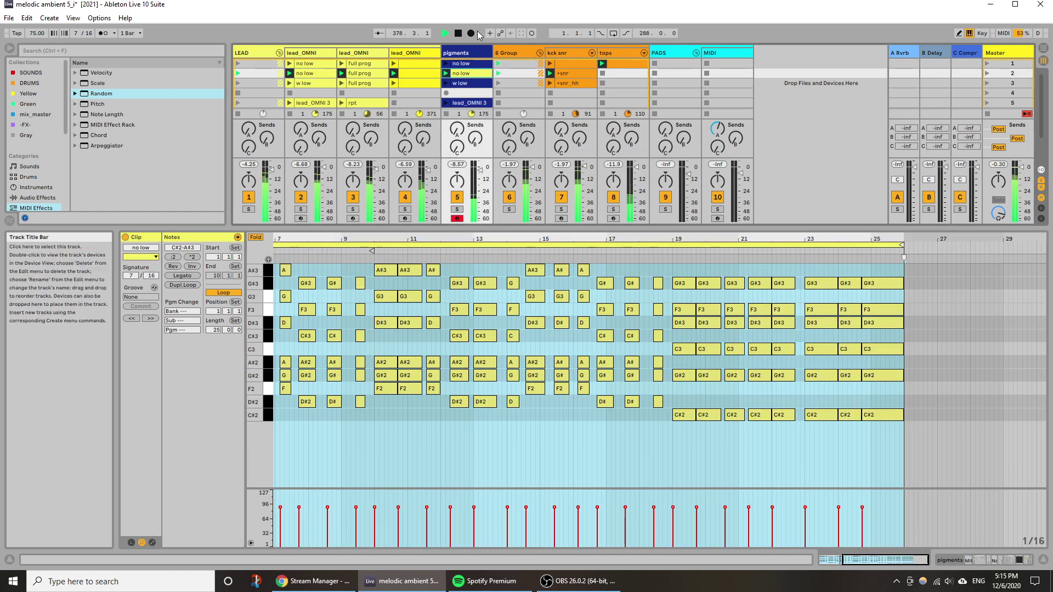
left_click(458, 33)
Compare the pigments track's clips in scenes 1 and 2 and delete its scene 2 clip.
left_click(460, 64)
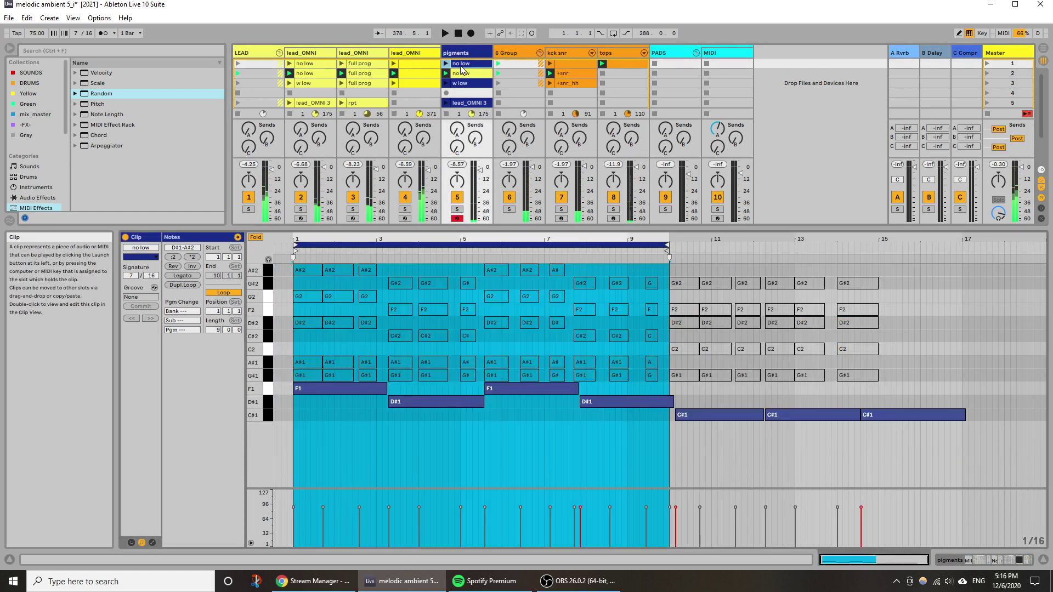
left_click(465, 74)
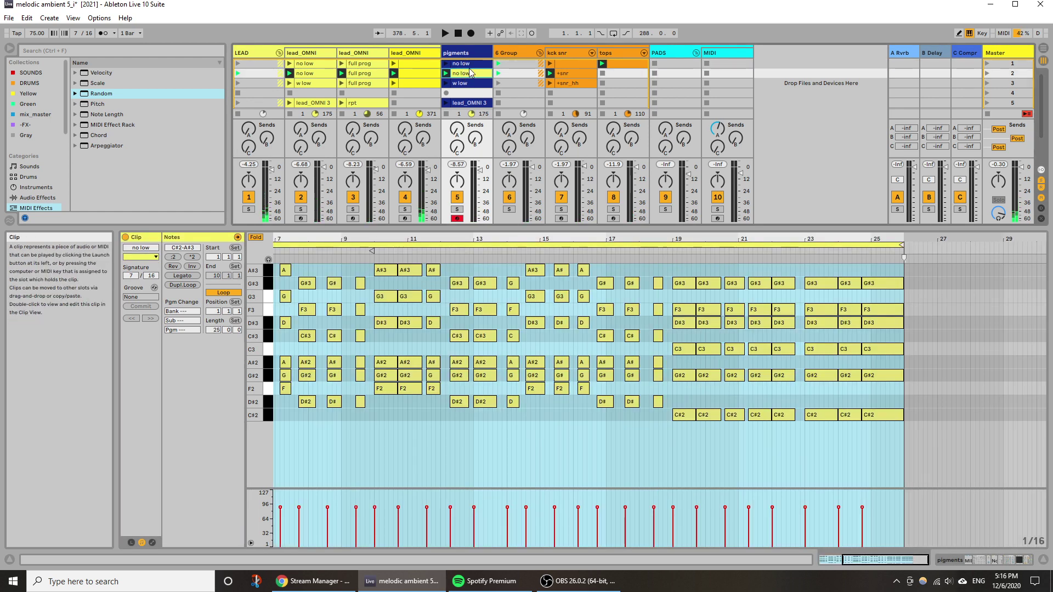
left_click(466, 65)
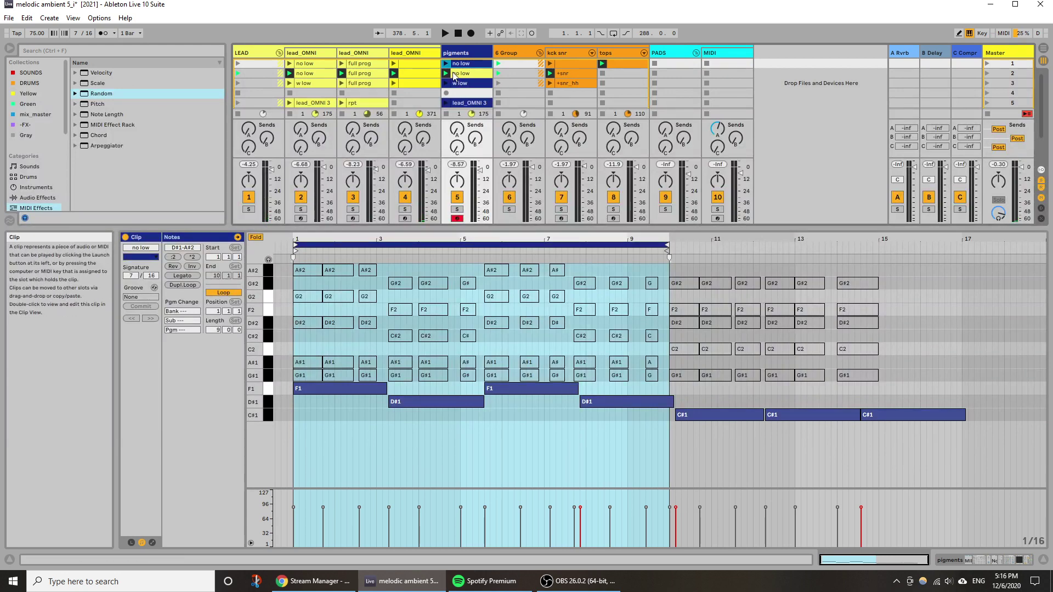
right_click(470, 75)
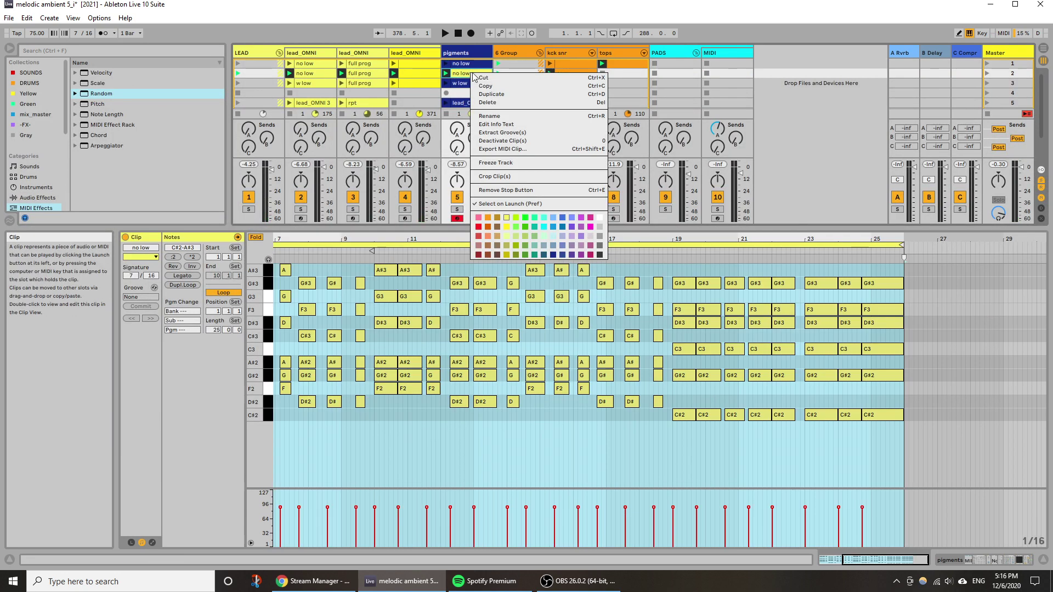
left_click(506, 103)
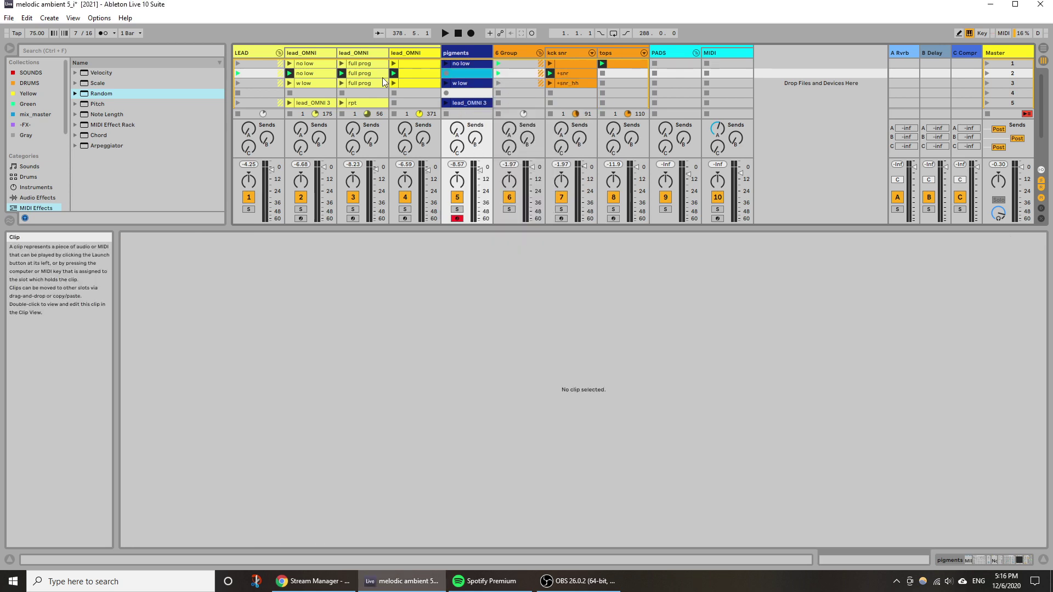
Examine the first lead_OMNI track's scene 2 clip overlaid with the pigments track's scene 1 clip in multi-clip view.
key("Up")
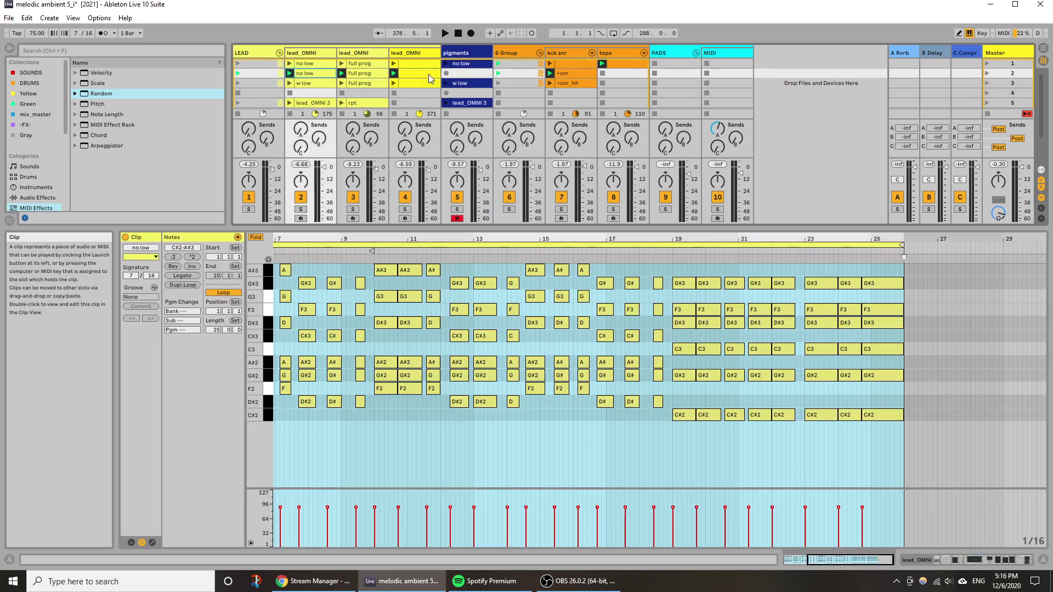
left_click(475, 68, "ctrl")
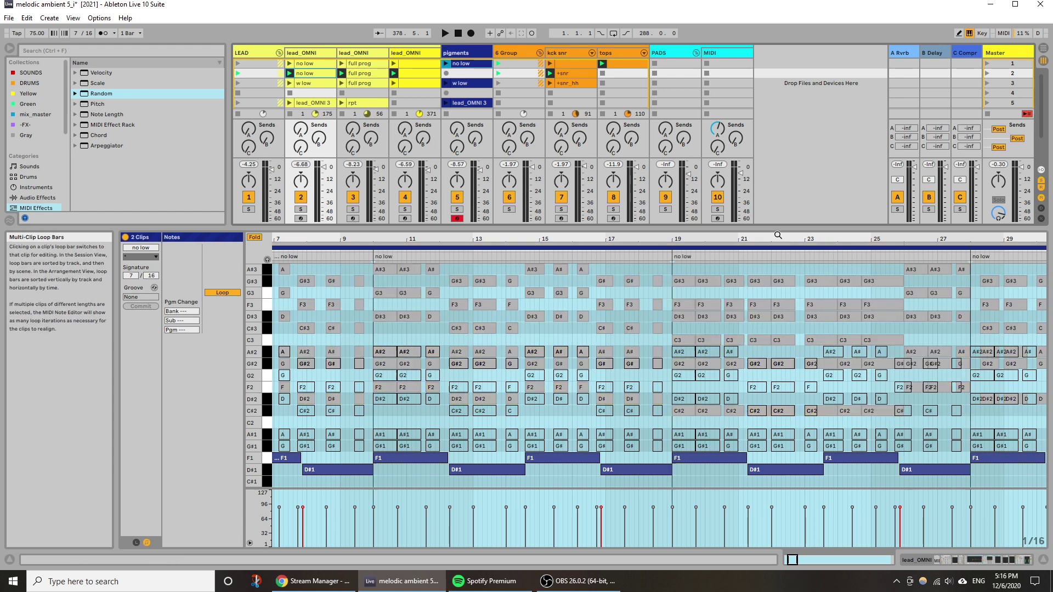
left_click_drag(751, 235, 630, 222)
left_click(474, 67)
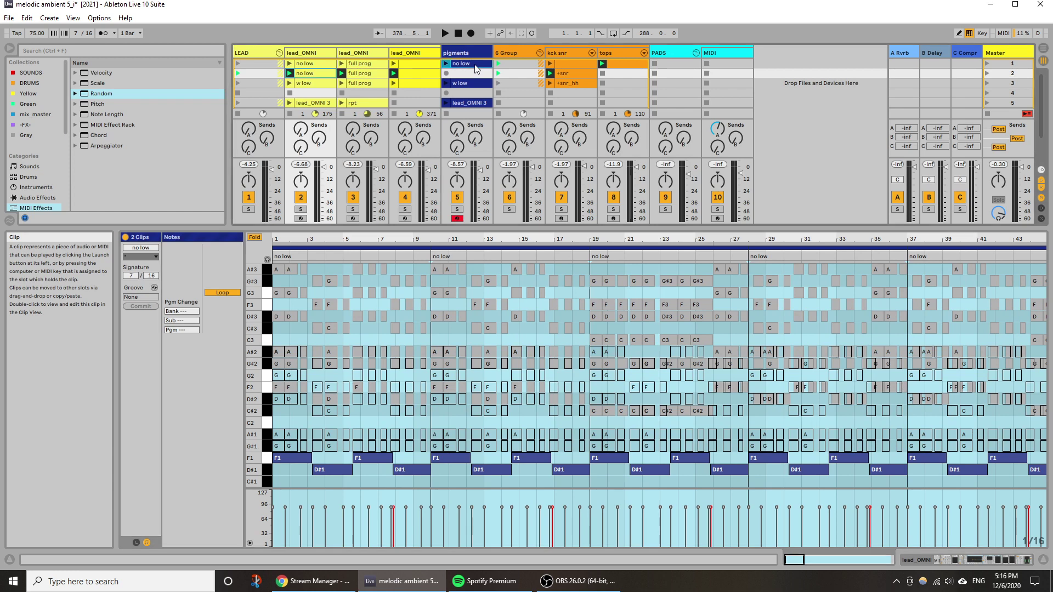
left_click(306, 76)
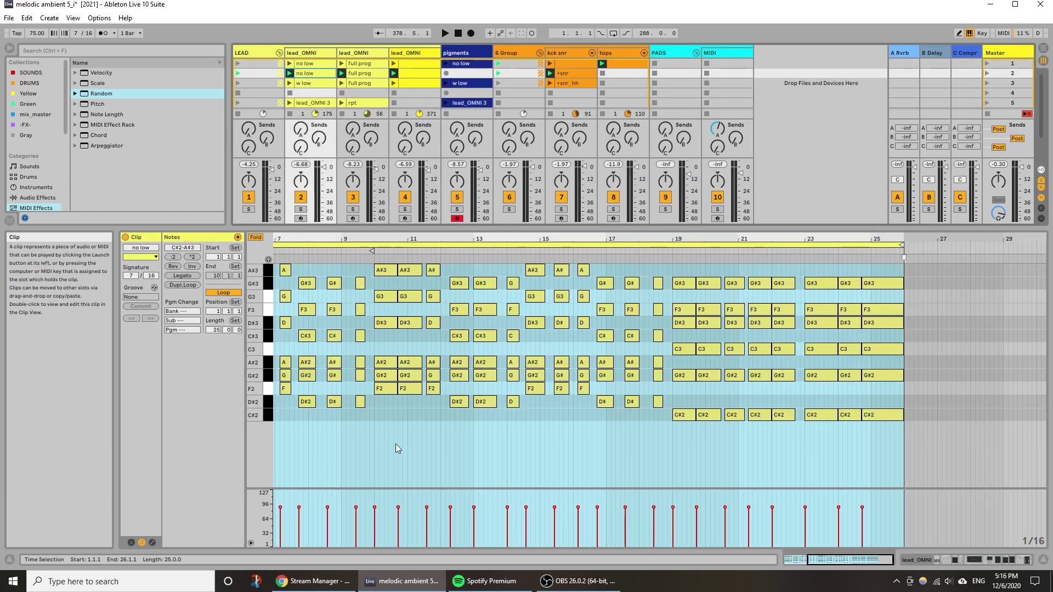
left_click(389, 458)
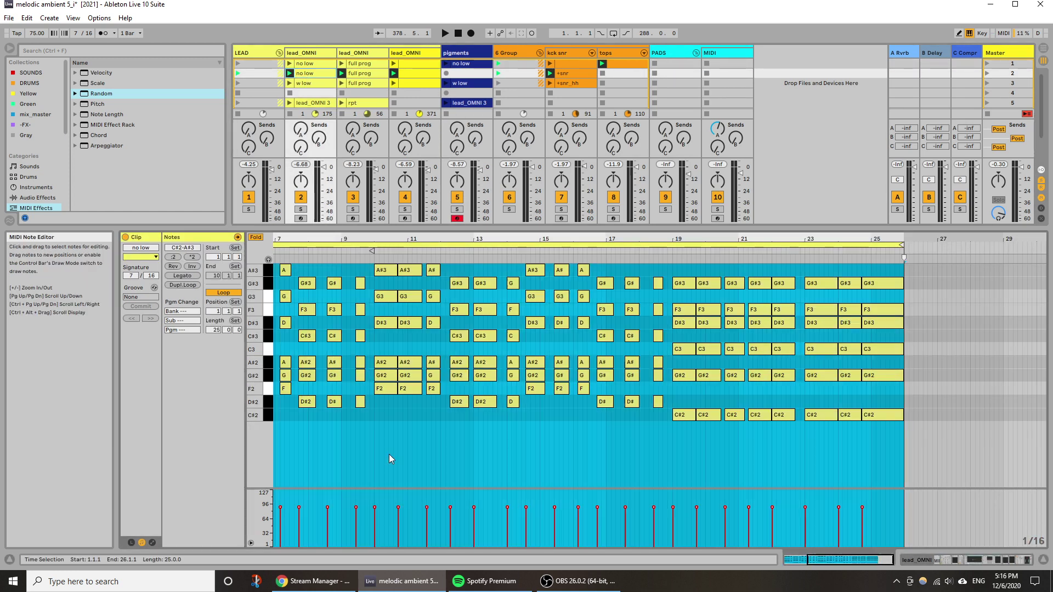
Play the first lead_OMNI track's scene 2 clip, show its whole loop, and solo the track.
left_click(290, 74)
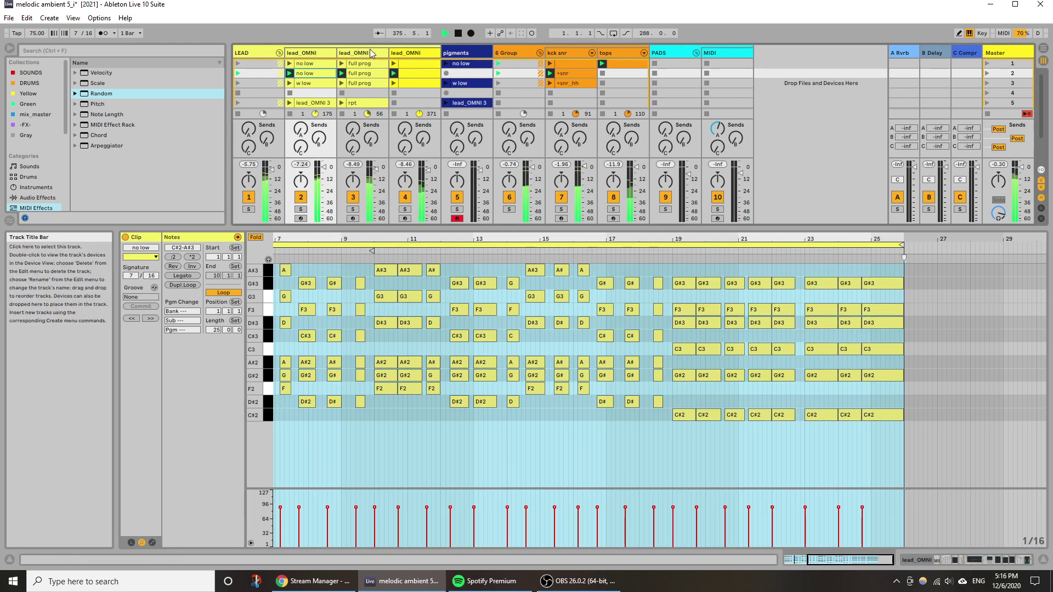
double_click(324, 76)
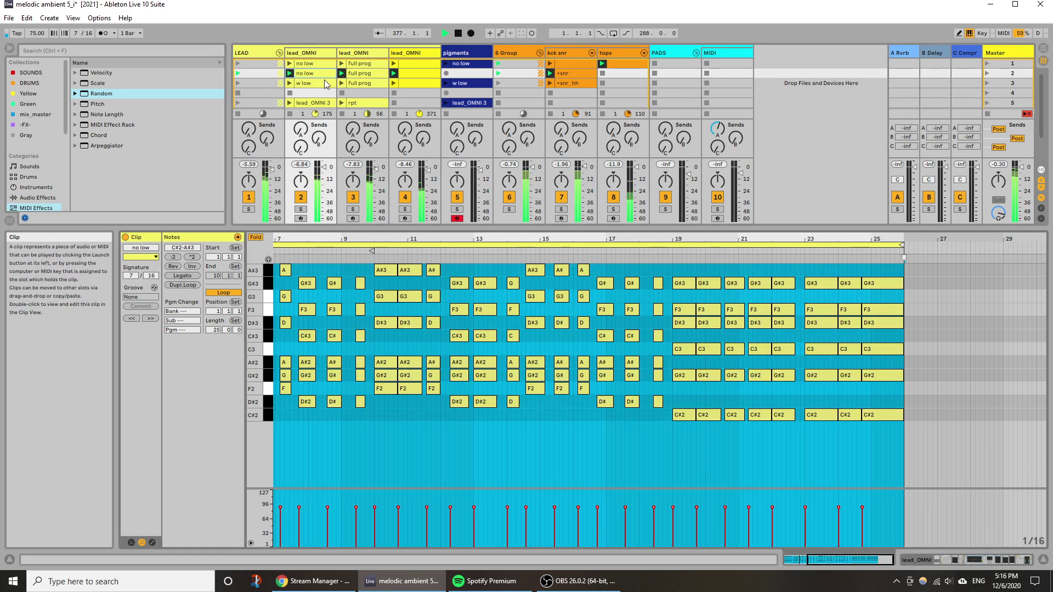
left_click_drag(465, 238, 583, 230)
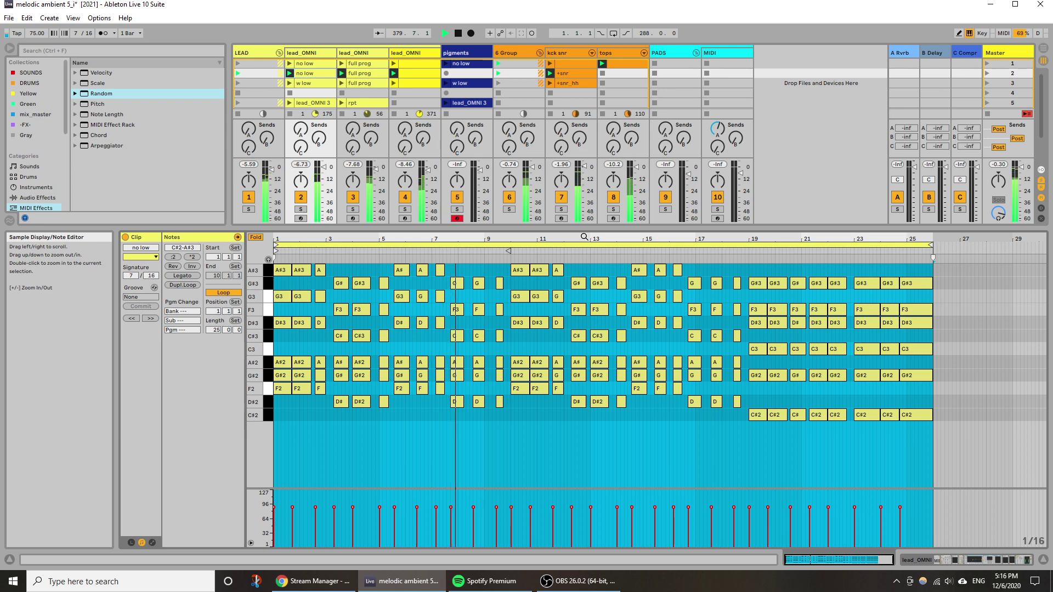
left_click(301, 209)
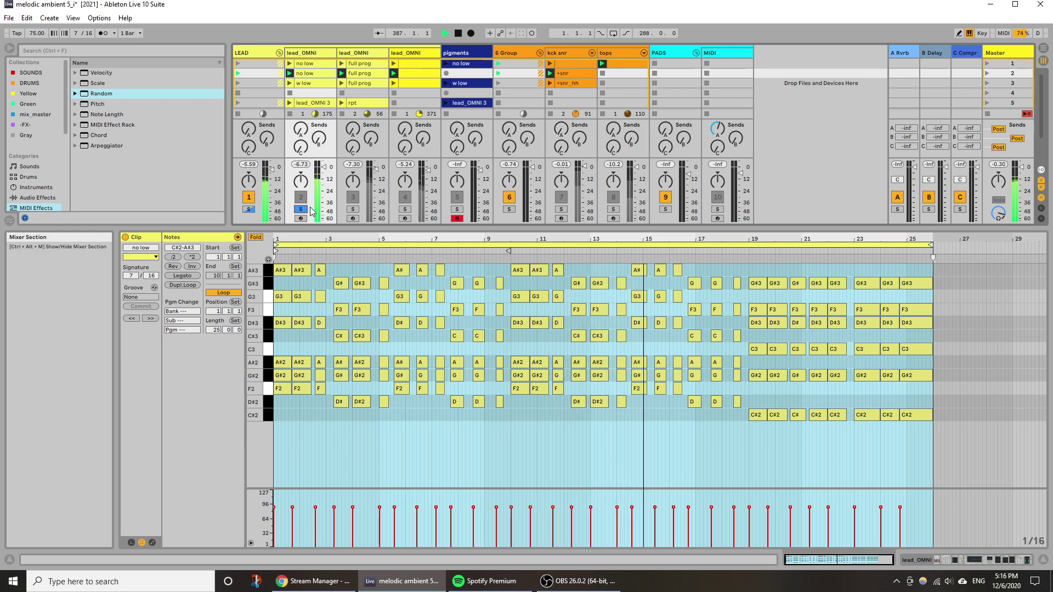
Copy the soloed lead_OMNI track's scene 2 clip into the pigments scene 2 slot and open both clips together in the note editor.
left_click_drag(324, 73, 459, 76)
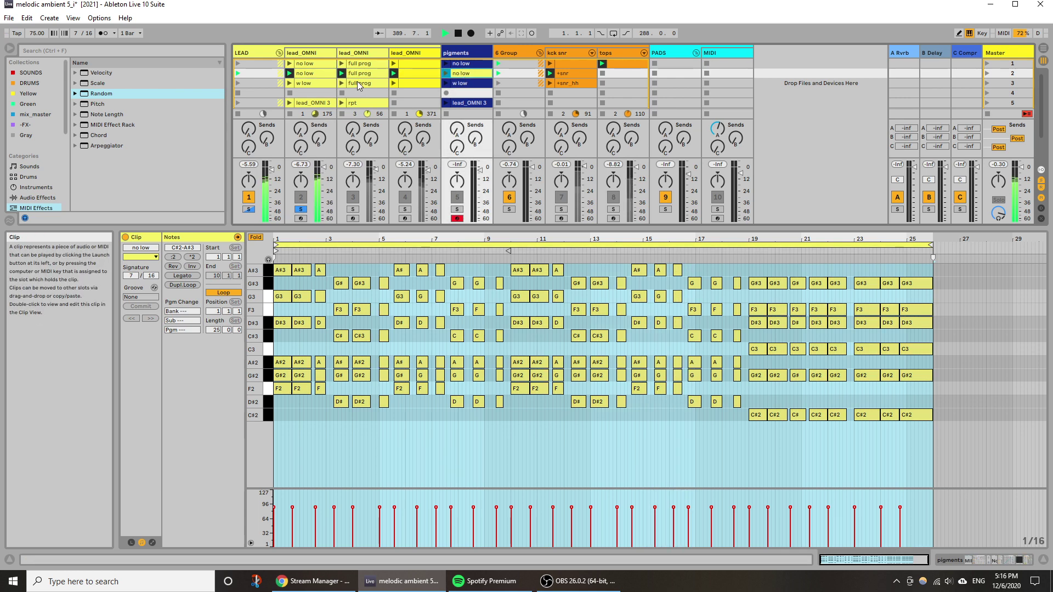
left_click(310, 71)
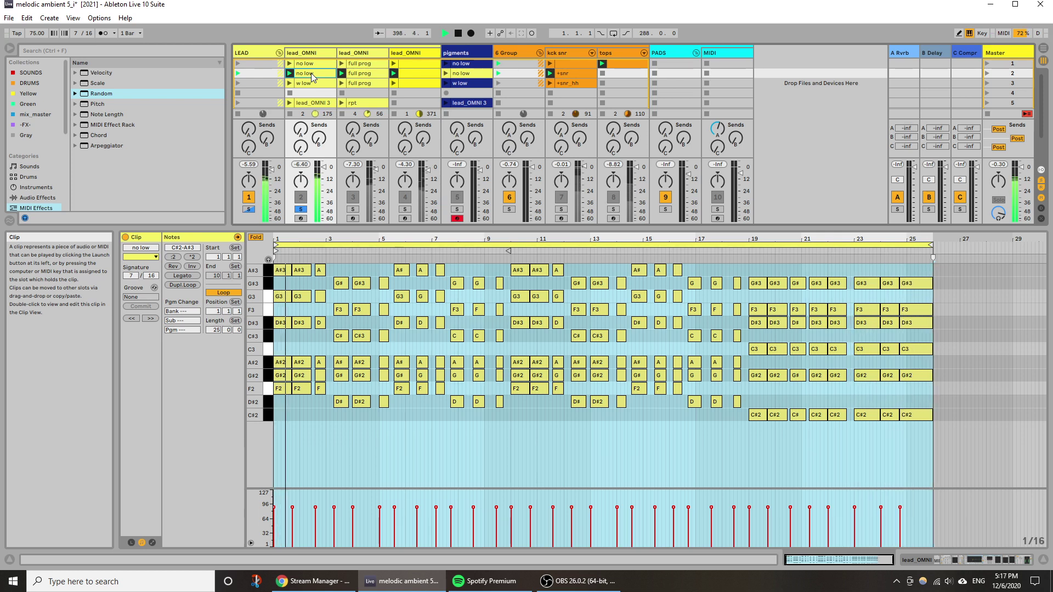
left_click(455, 74, "ctrl")
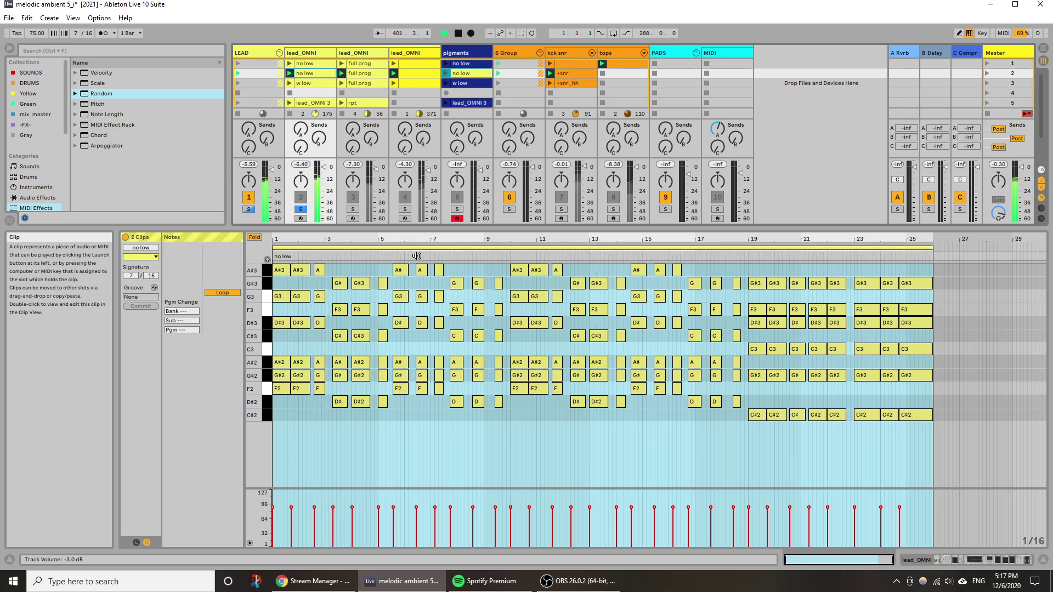
Transpose the pigments scene 2 clip's notes down an octave and delete all notes above F1.
left_click(480, 64)
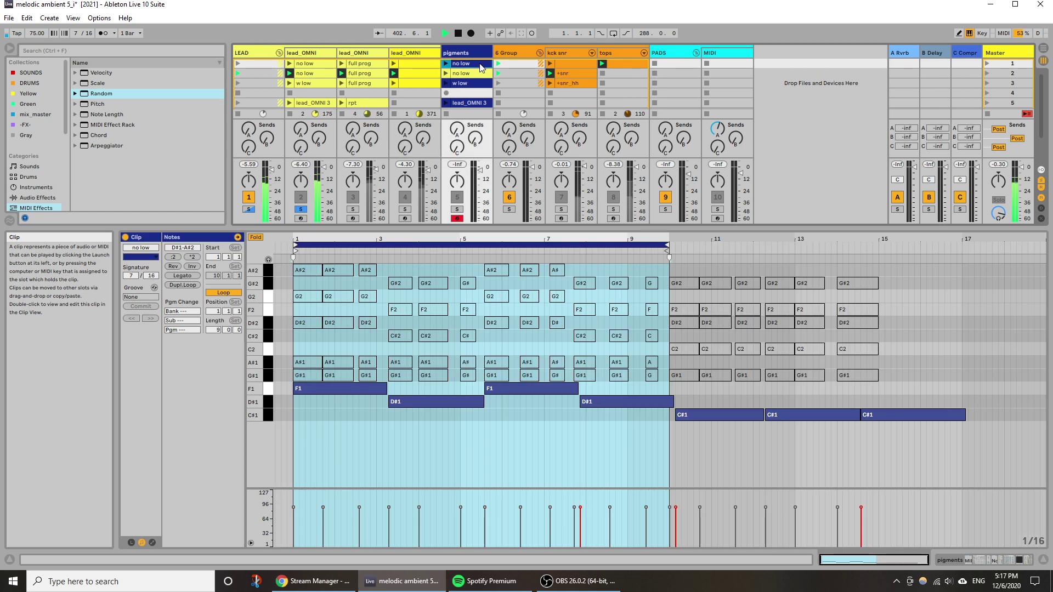
left_click(472, 74)
key("ctrl+a")
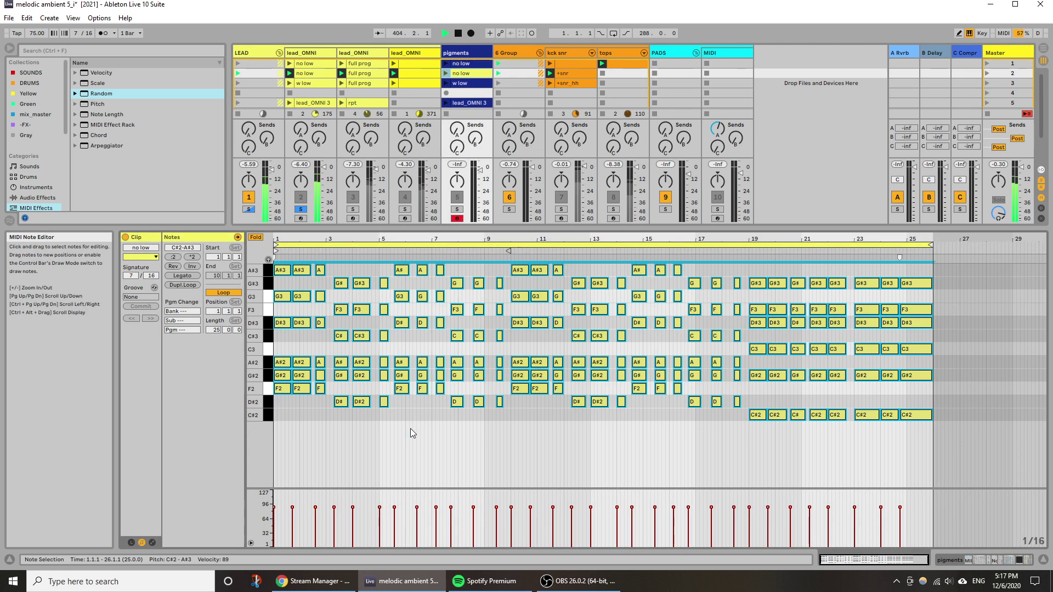
scroll(410, 429, "up", 3)
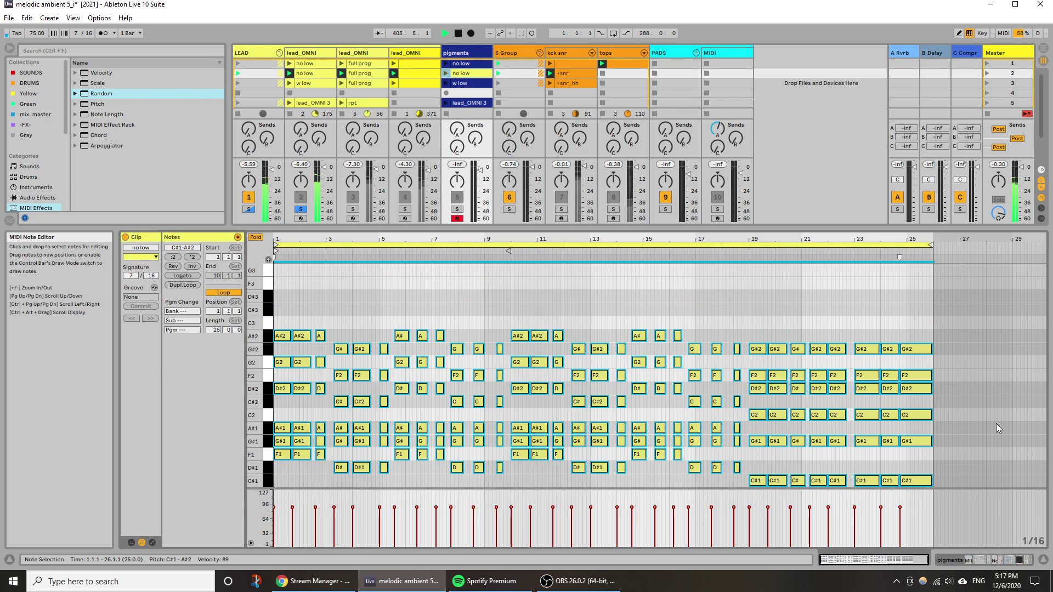
left_click(1027, 428)
left_click_drag(280, 307, 964, 436)
key("Delete")
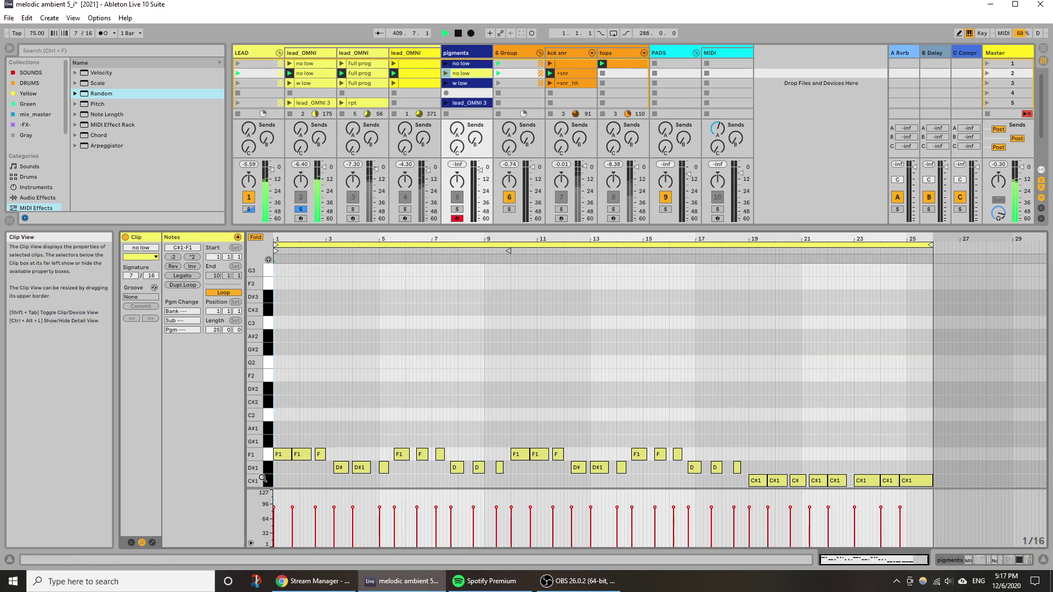
Merge the short F1 and D#1 notes in the pigments scene 2 clip into alternating sustained notes up to bar 19, following the scene 1 clip.
left_click(469, 64)
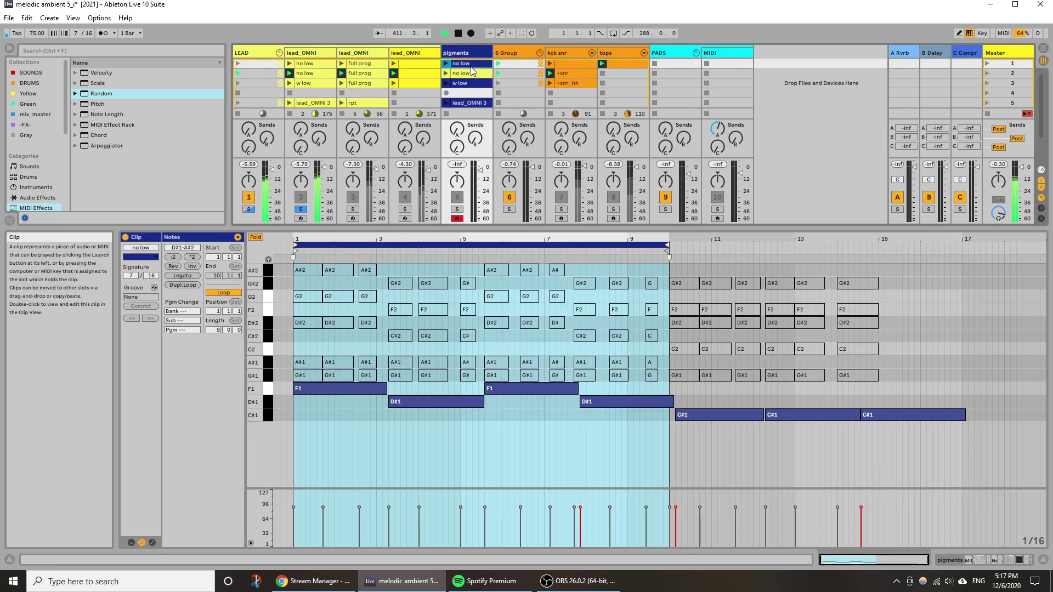
left_click(469, 74)
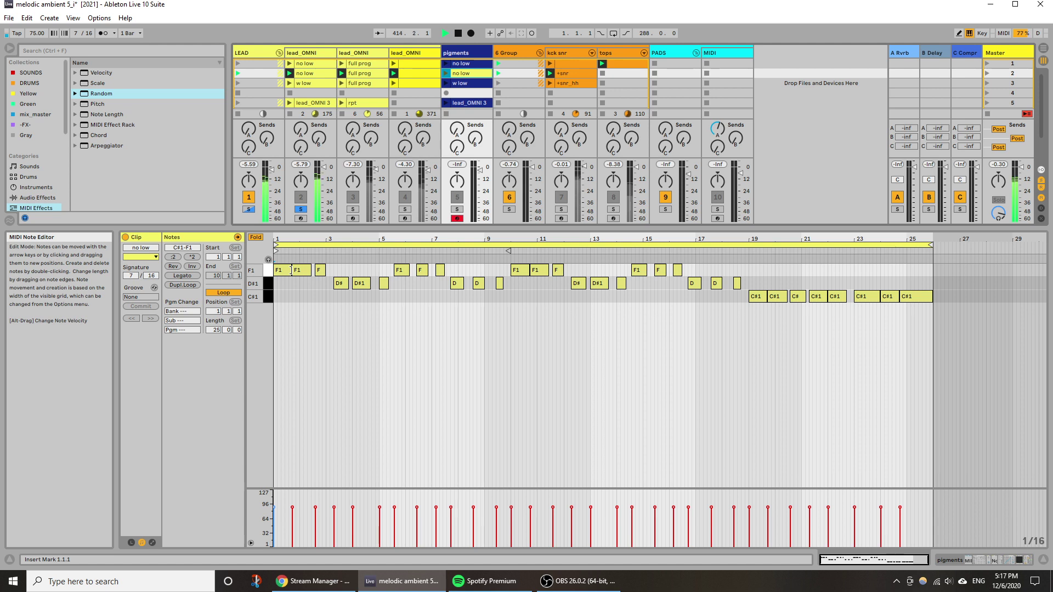
left_click_drag(291, 270, 510, 287)
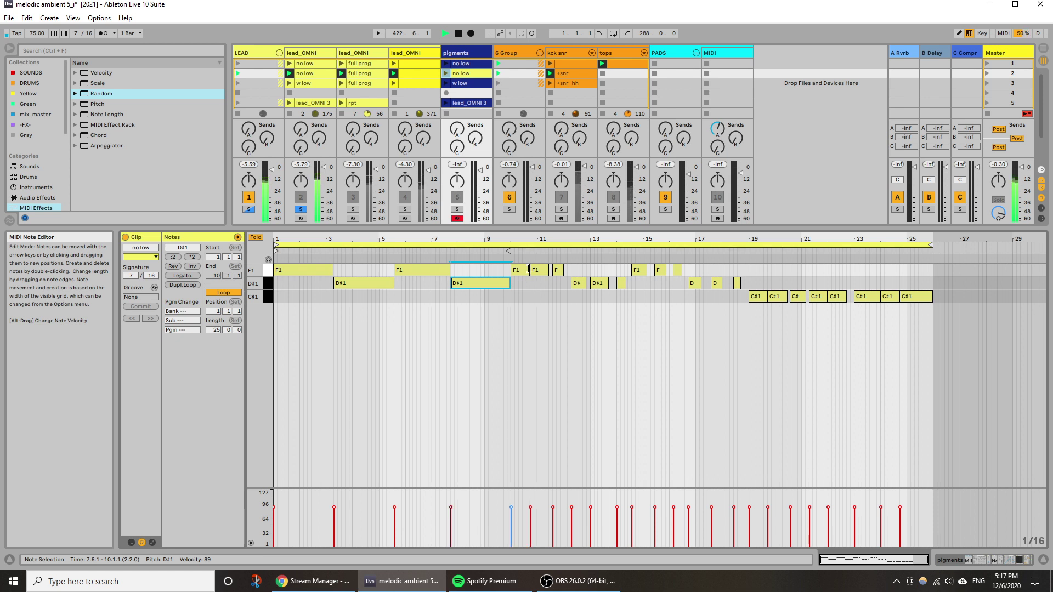
left_click_drag(528, 269, 748, 285)
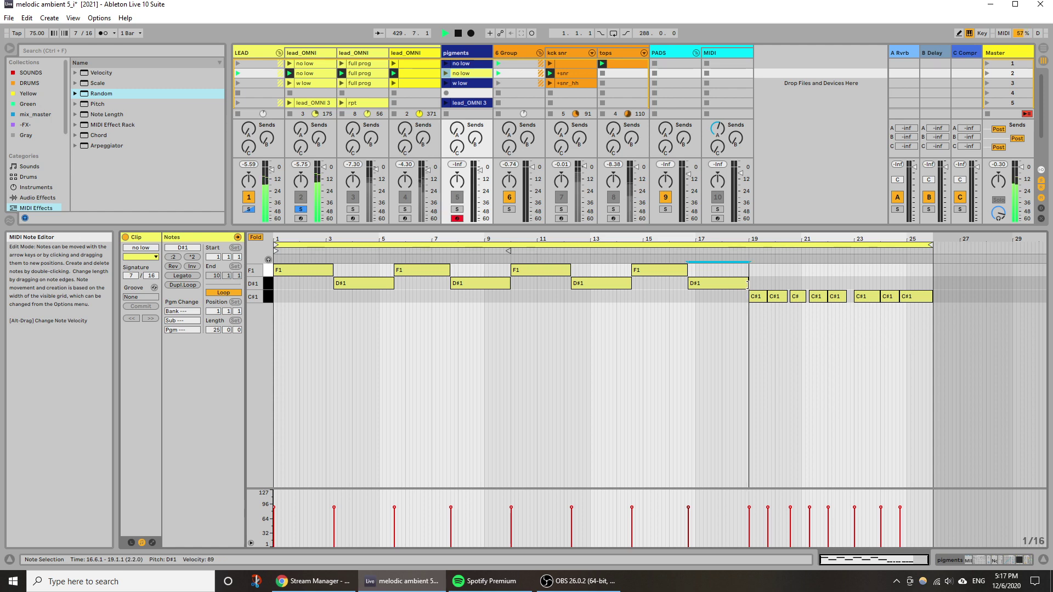
Replace the short C#1 notes in the pigments scene 2 clip with scene 1's three long C#1 notes, and assign the track color to the clips.
left_click(461, 65)
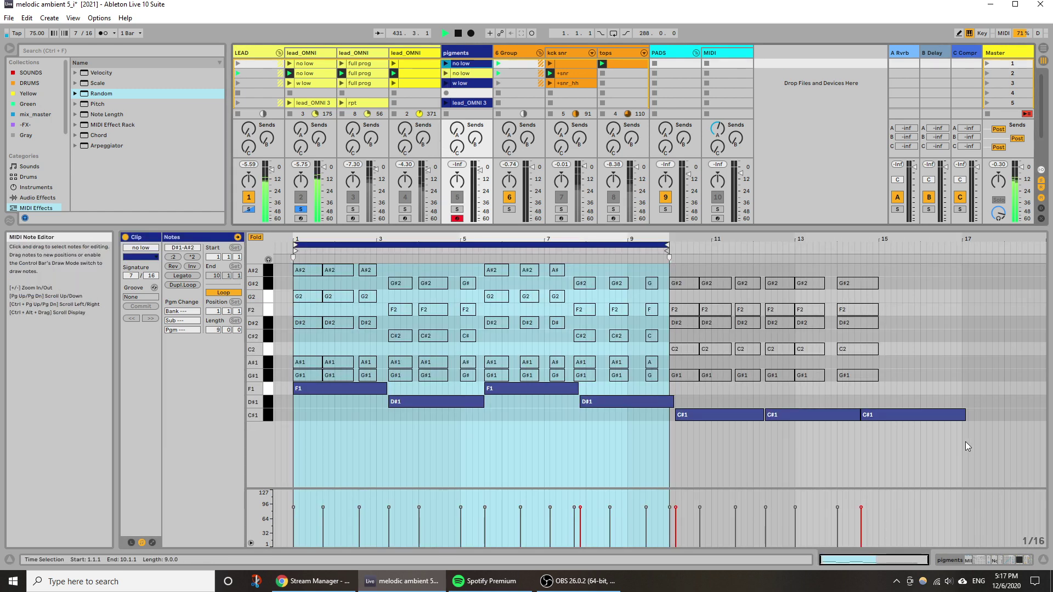
left_click_drag(991, 436, 686, 417)
key("Delete")
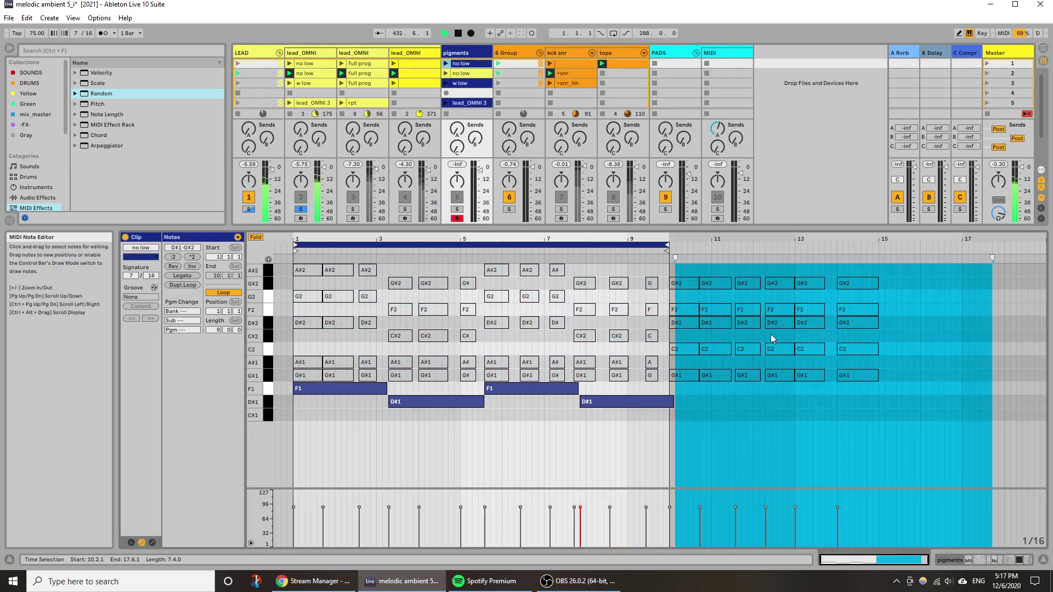
key("ctrl+z")
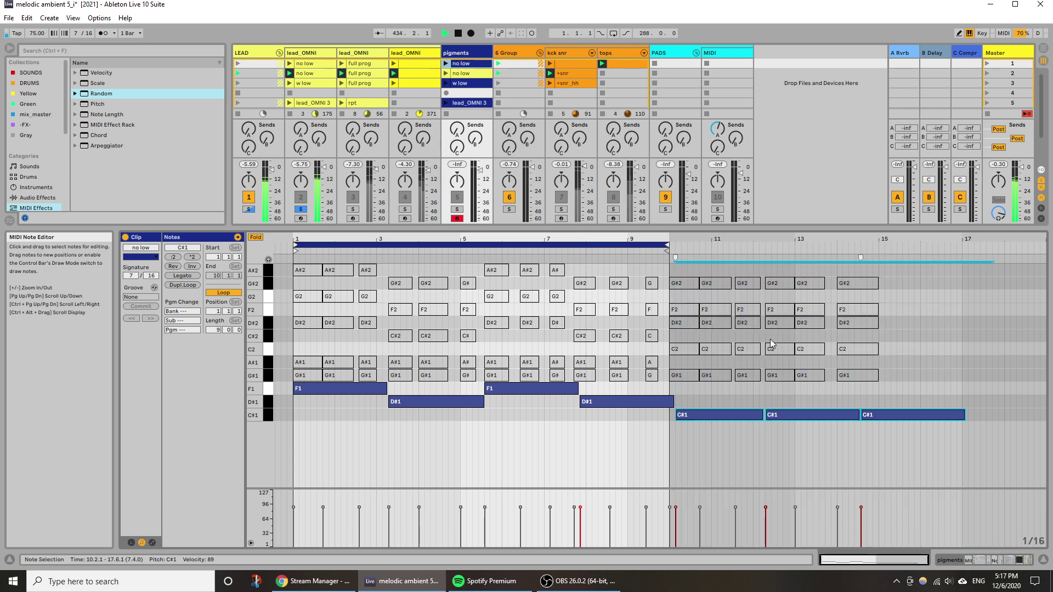
left_click(472, 73)
left_click_drag(936, 335, 759, 298)
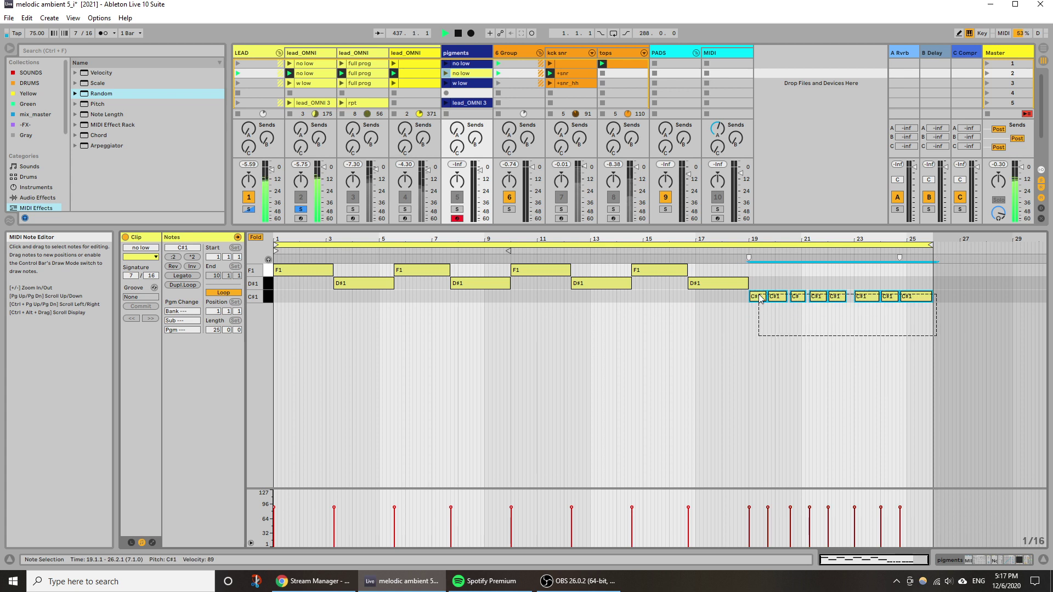
key("ctrl+v")
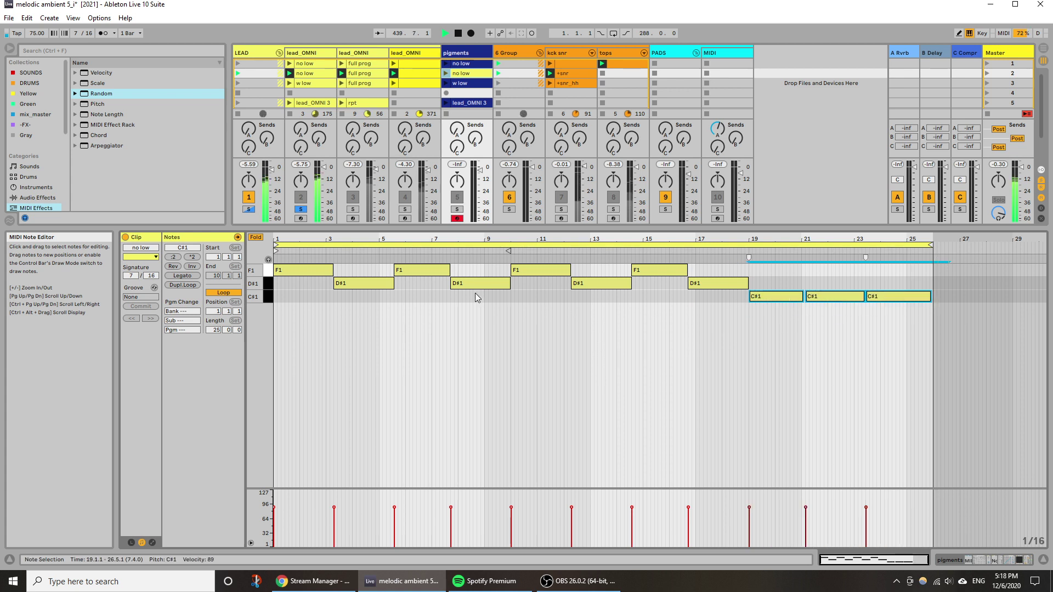
right_click(458, 52)
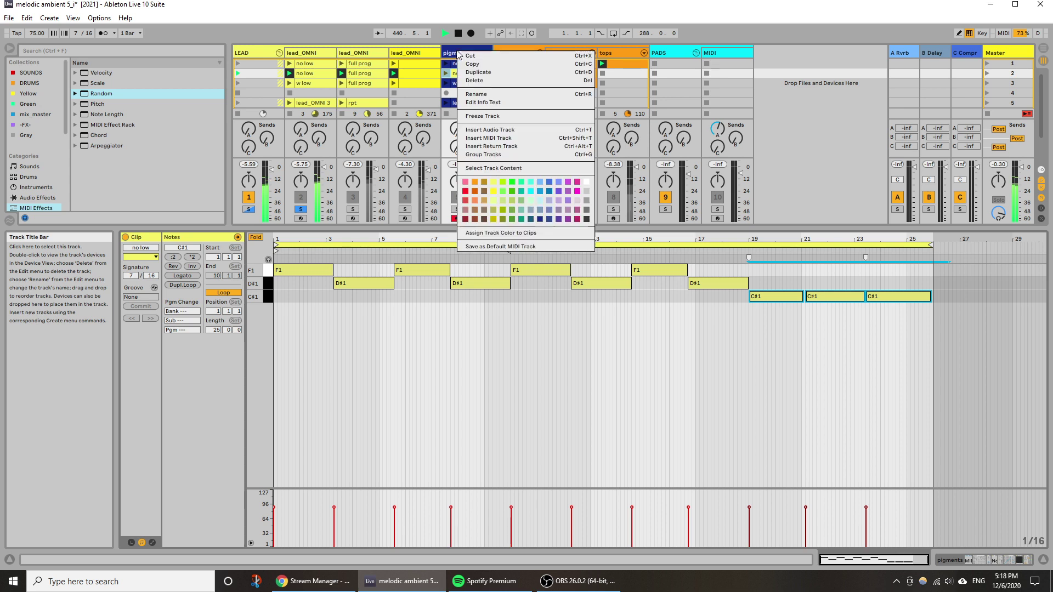
left_click(528, 233)
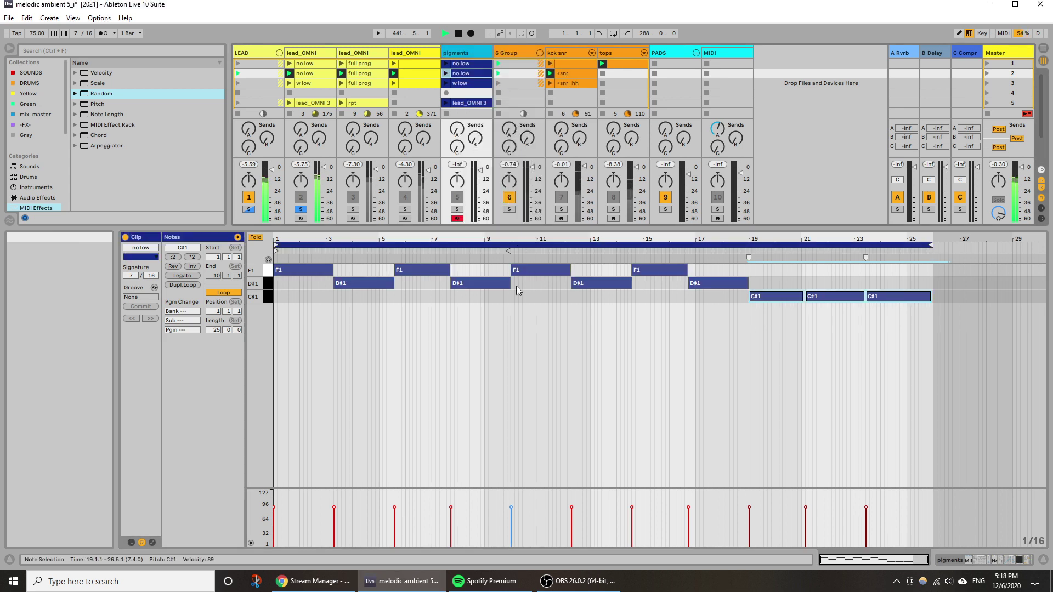
Launch scene 2 with the first lead_OMNI track unsoloed and the 6 Group muted, and view its scene 2 clip together with the pigments clip.
left_click(987, 74)
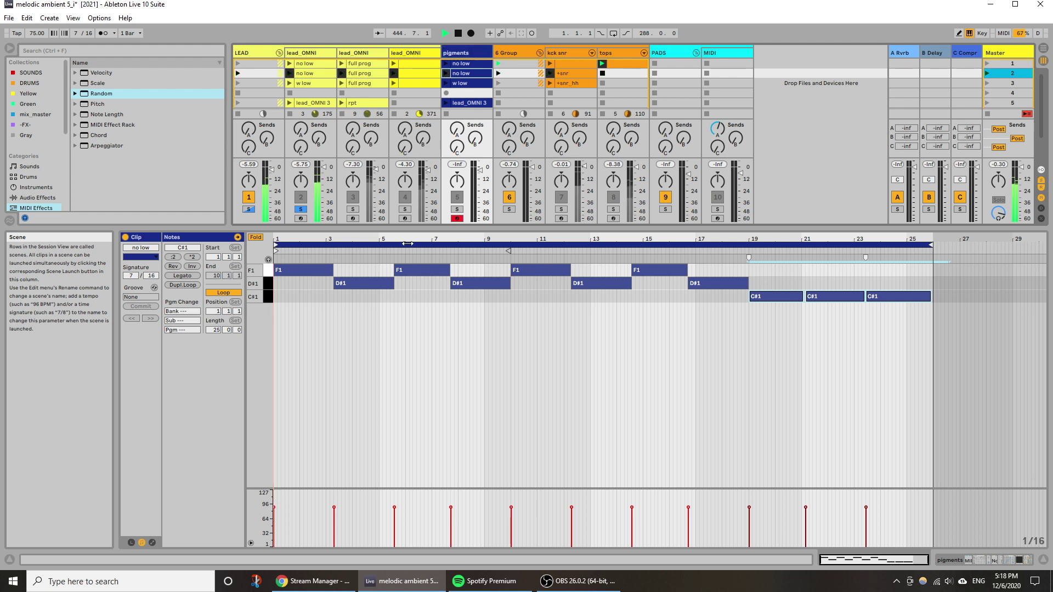
left_click(301, 210)
left_click(510, 198)
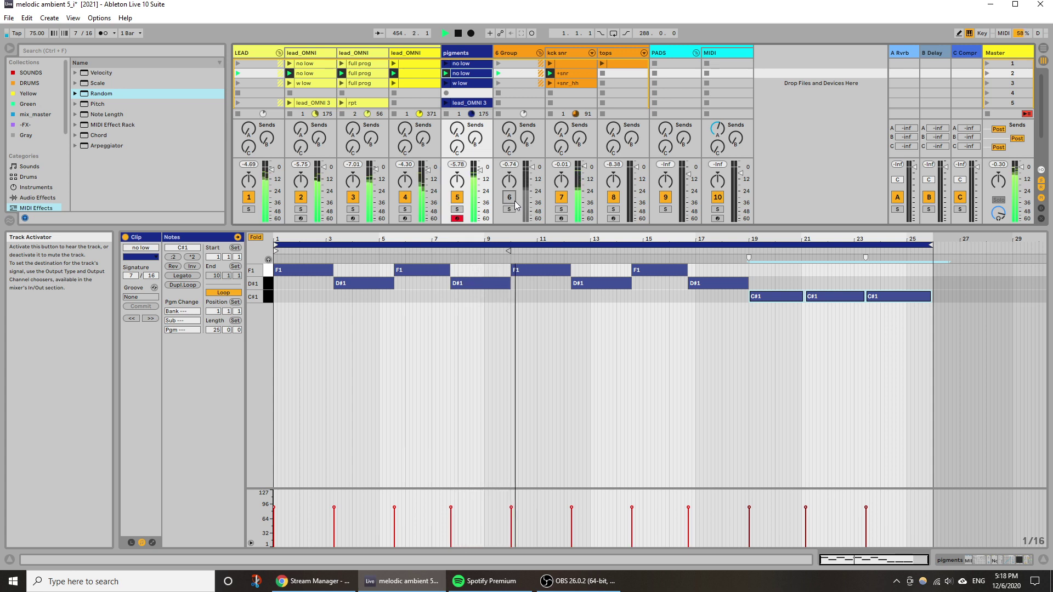
left_click(305, 74, "ctrl")
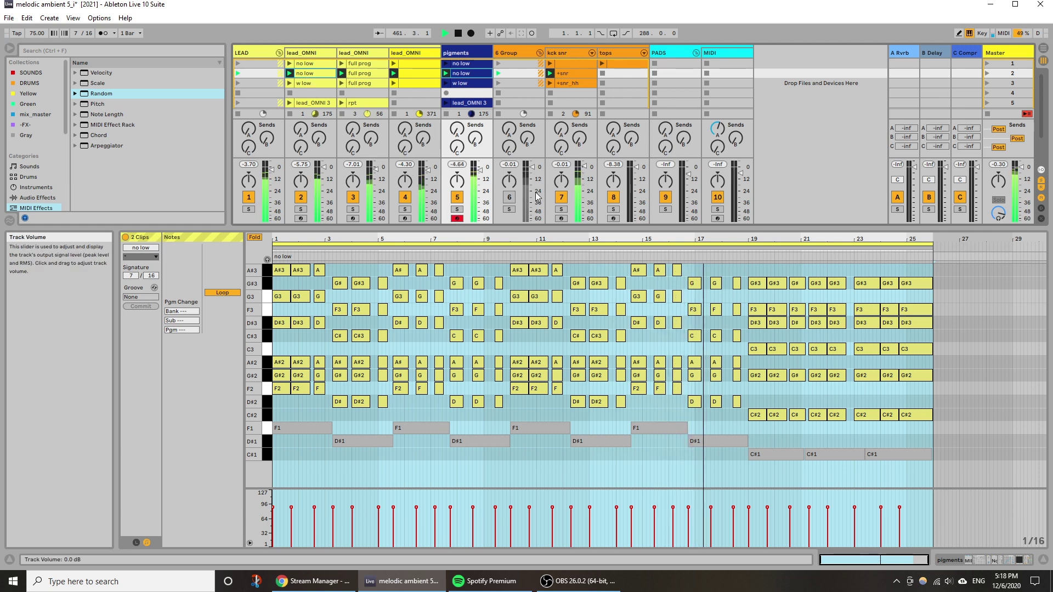
left_click(649, 253)
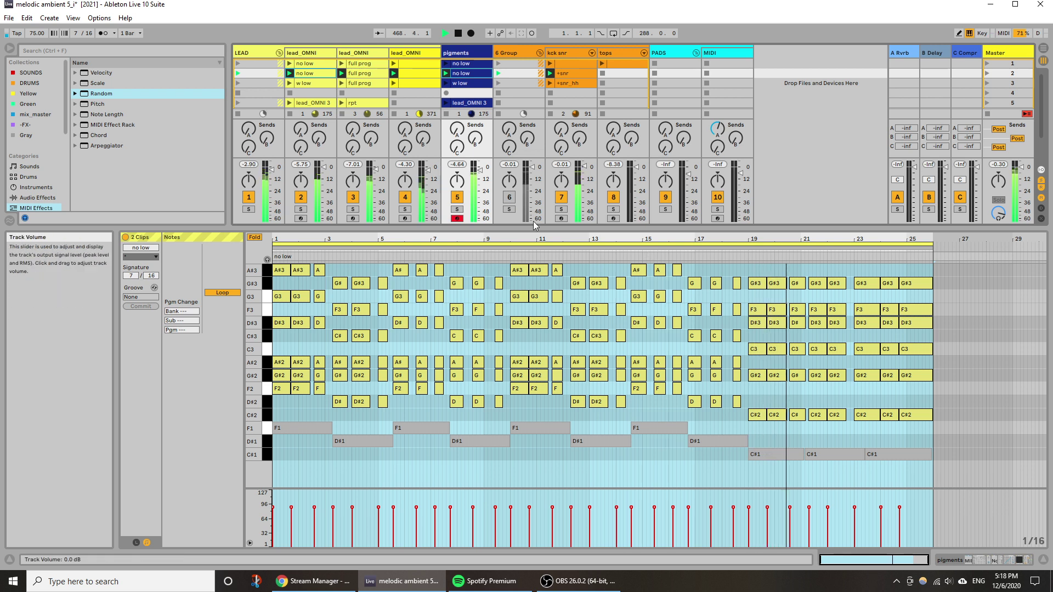
Unmute the 6 Group and launch the tops track's scene 1 clip.
left_click(509, 196)
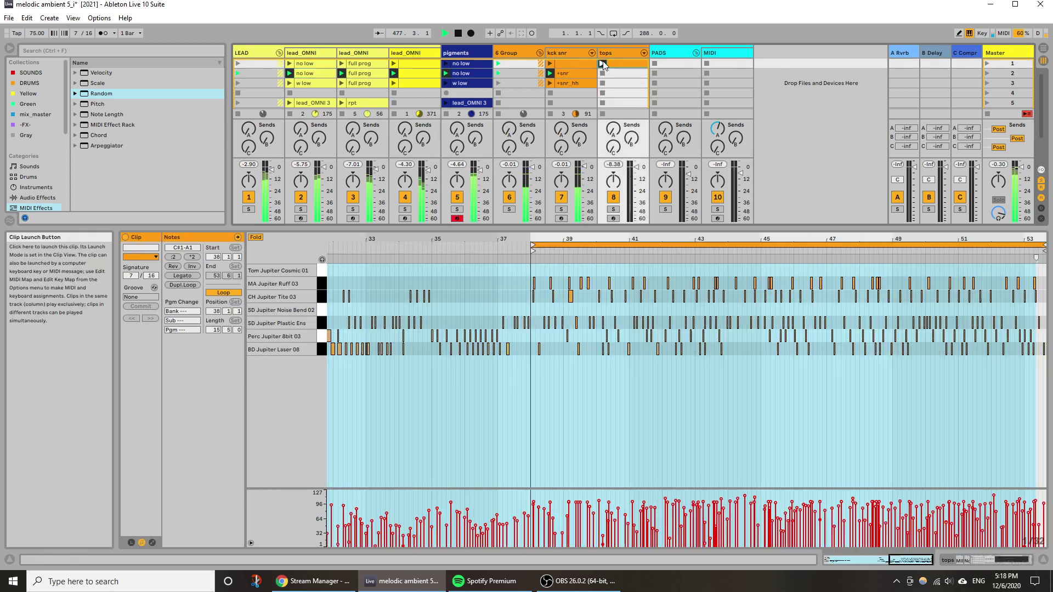
left_click(603, 64)
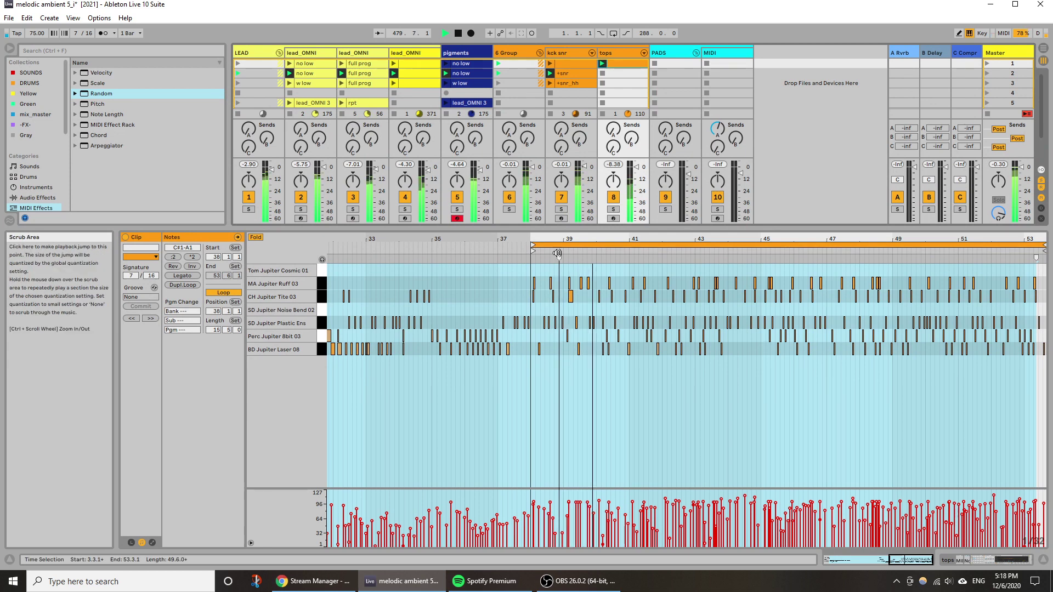
Rename the scene 2 clip on the first lead_OMNI track as long.
left_click_drag(534, 227, 535, 475)
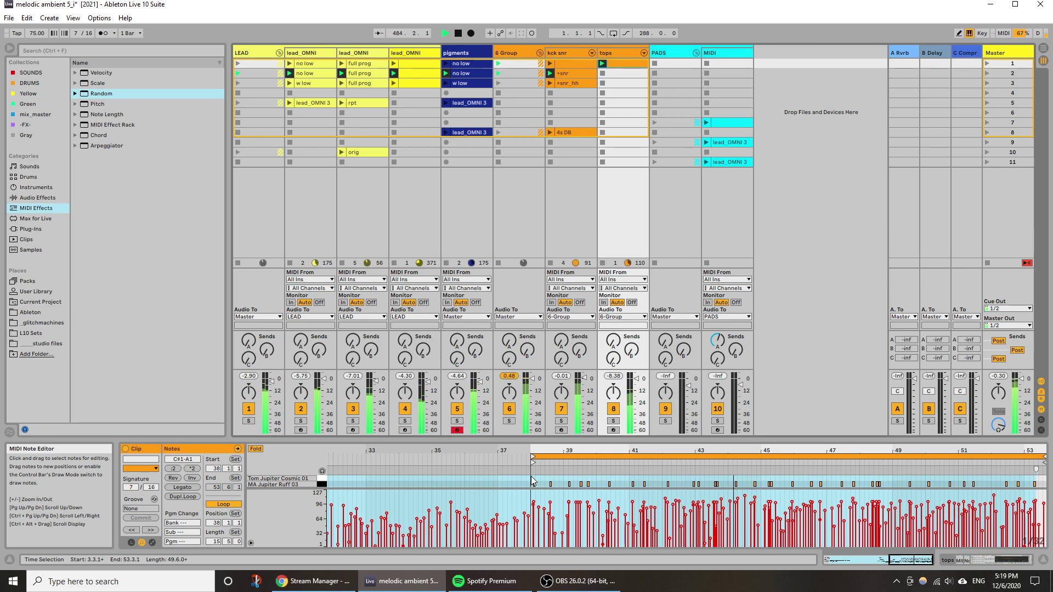
left_click_drag(540, 438, 541, 374)
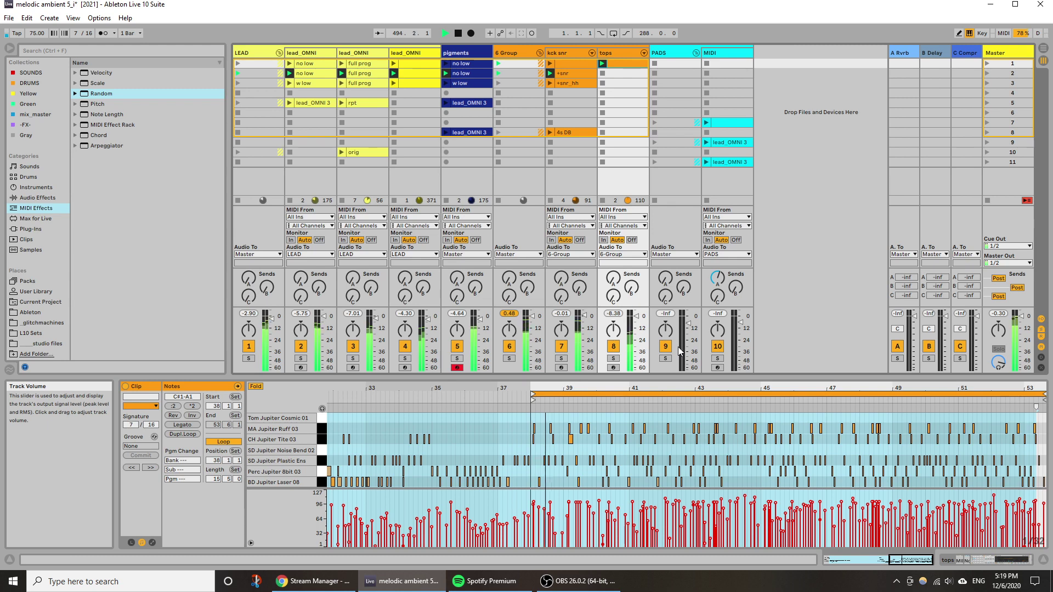
left_click(319, 85)
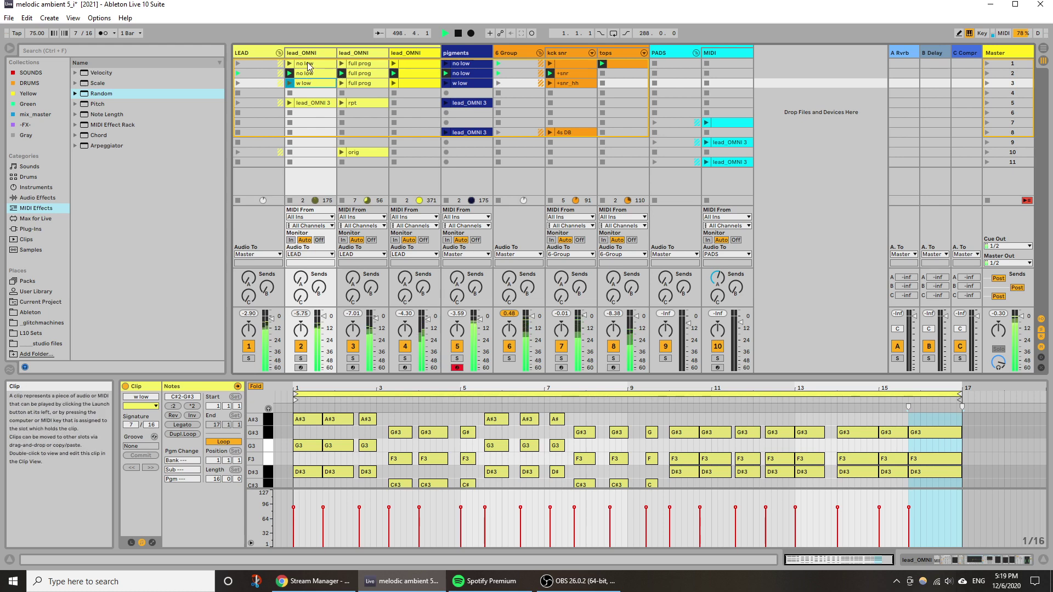
right_click(298, 75)
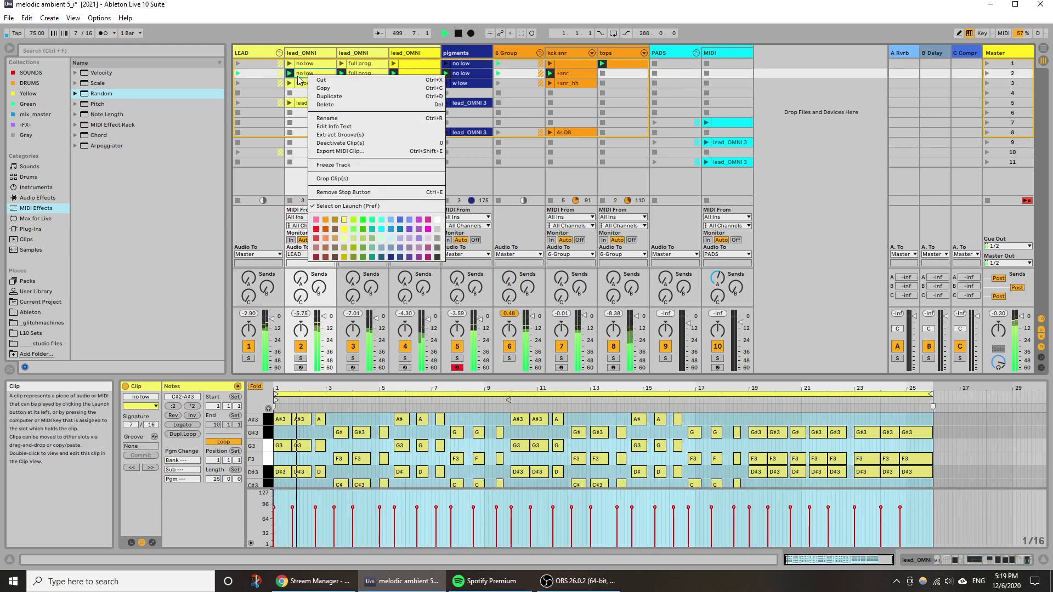
left_click(337, 118)
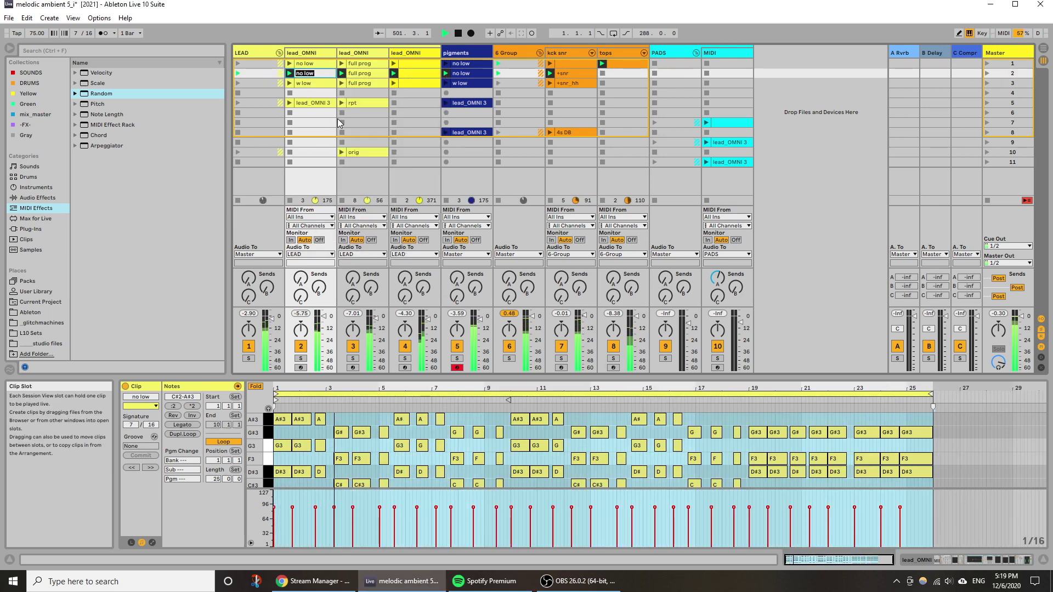
type("long")
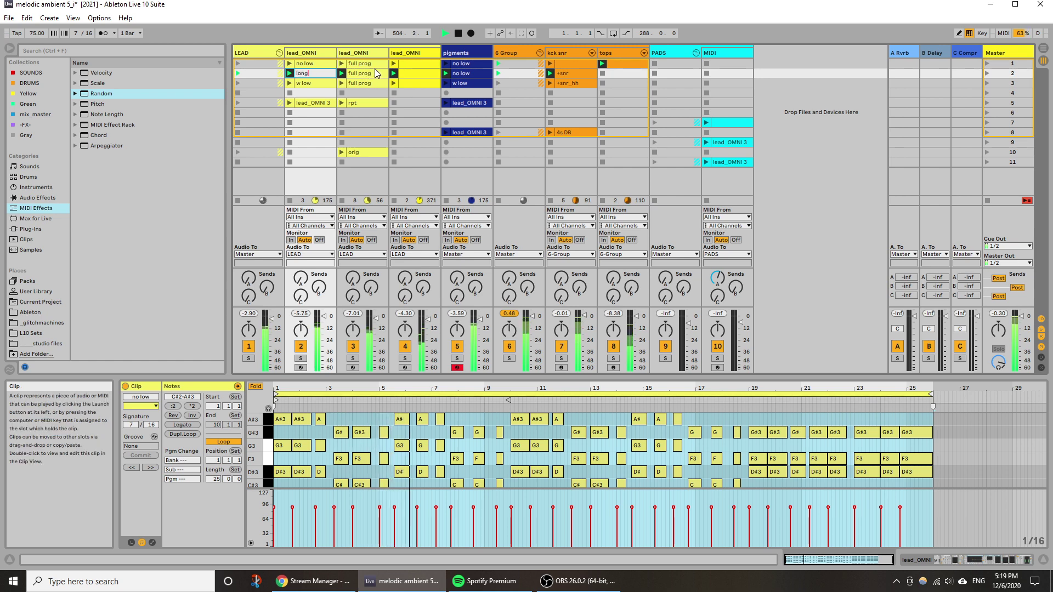
Rename the scene 2 clip on the pigments track as long.
left_click(467, 76)
key("ctrl+r")
type("long")
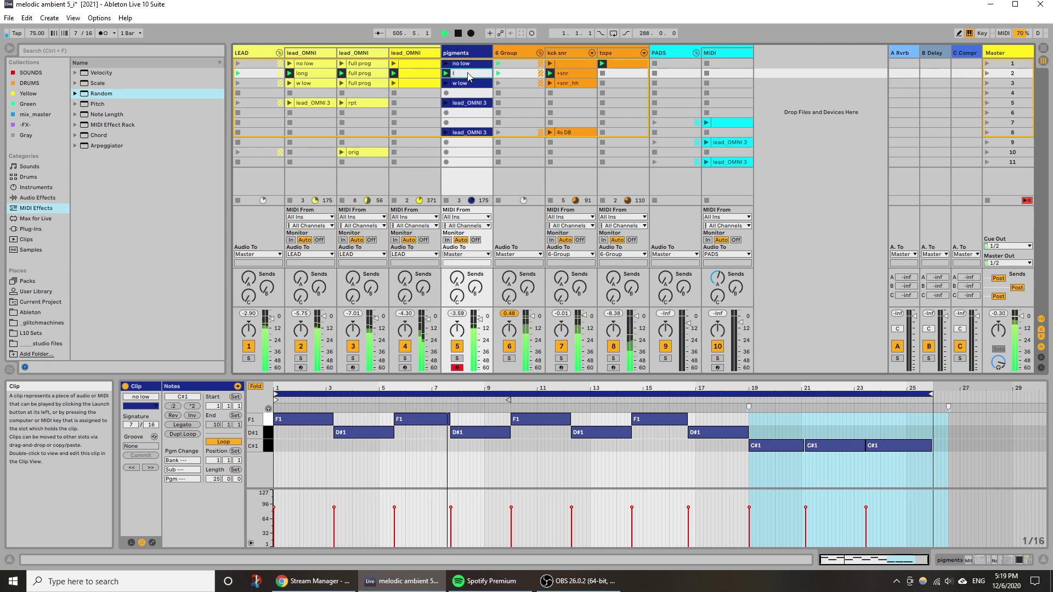
key("Return")
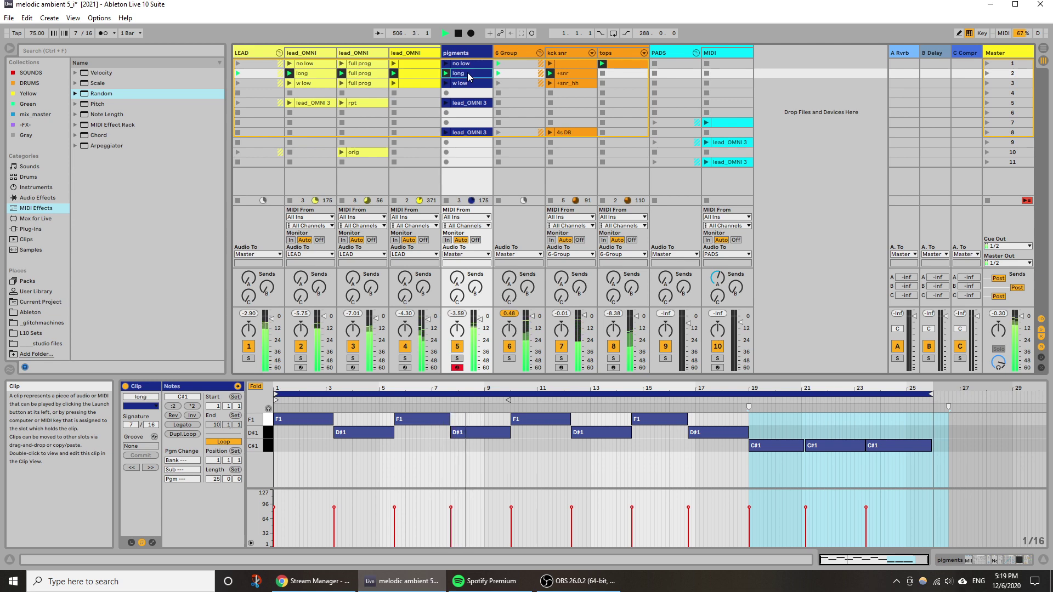
Rename the scene 3 clips on the first lead_OMNI track and the pigments track as only low.
left_click(305, 83)
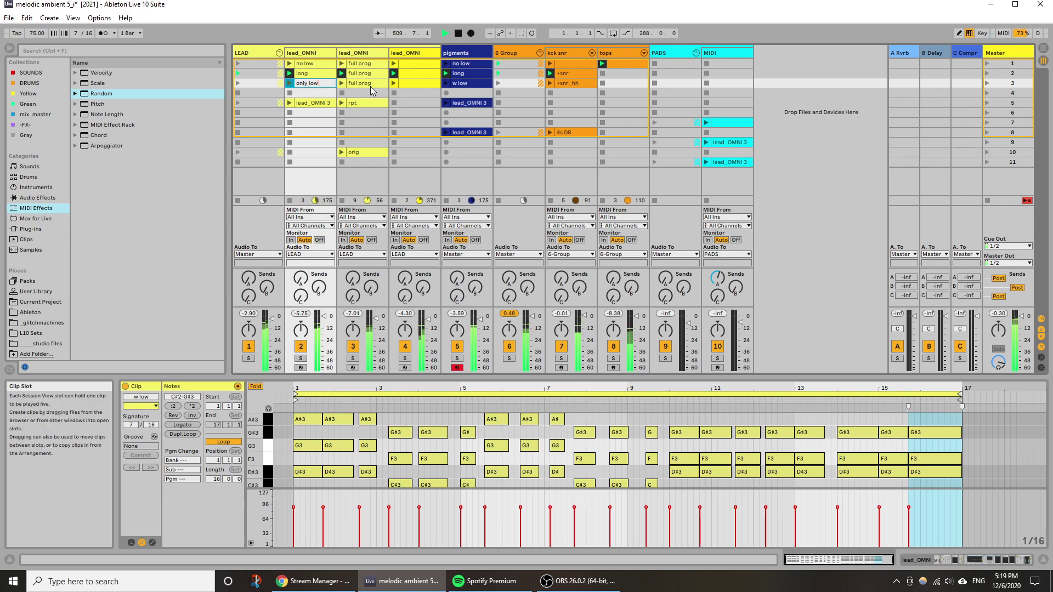
left_click(468, 84)
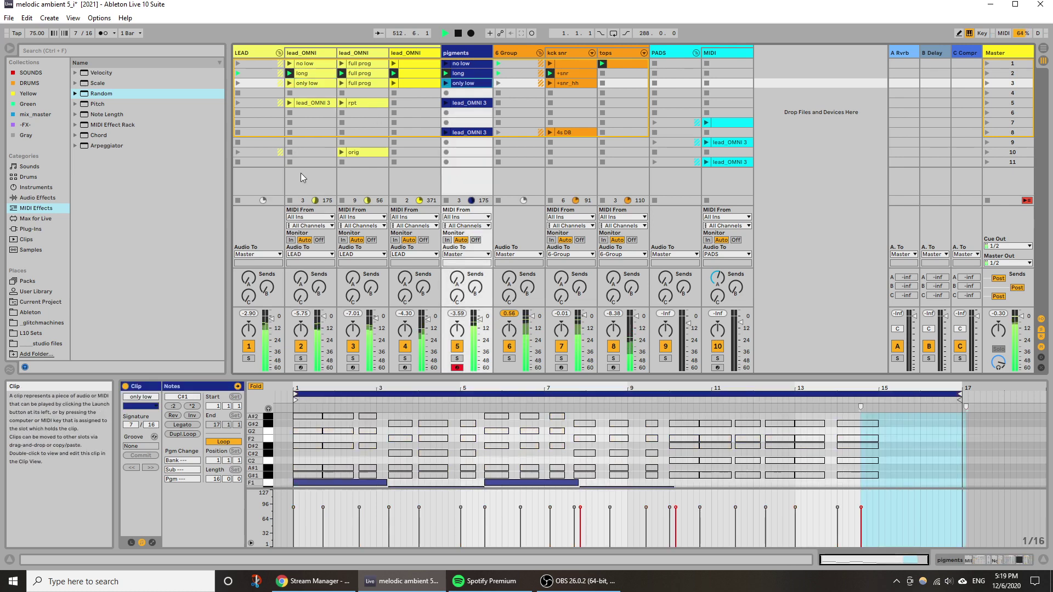
Shorten the loop of the first lead_OMNI track's only low clip so it starts at 10.1.1.
left_click(311, 84)
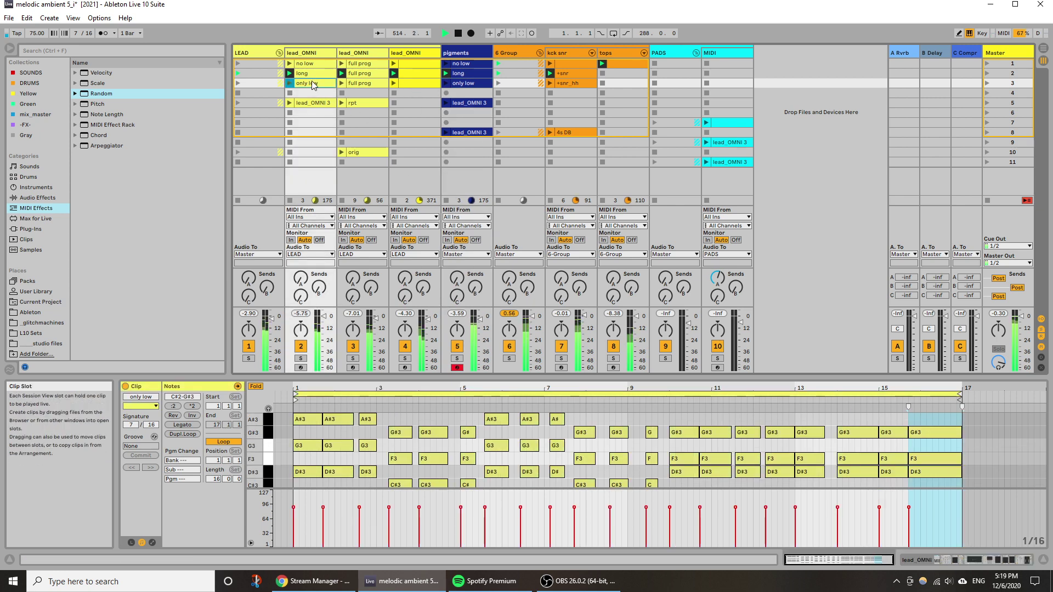
left_click_drag(604, 377, 611, 187)
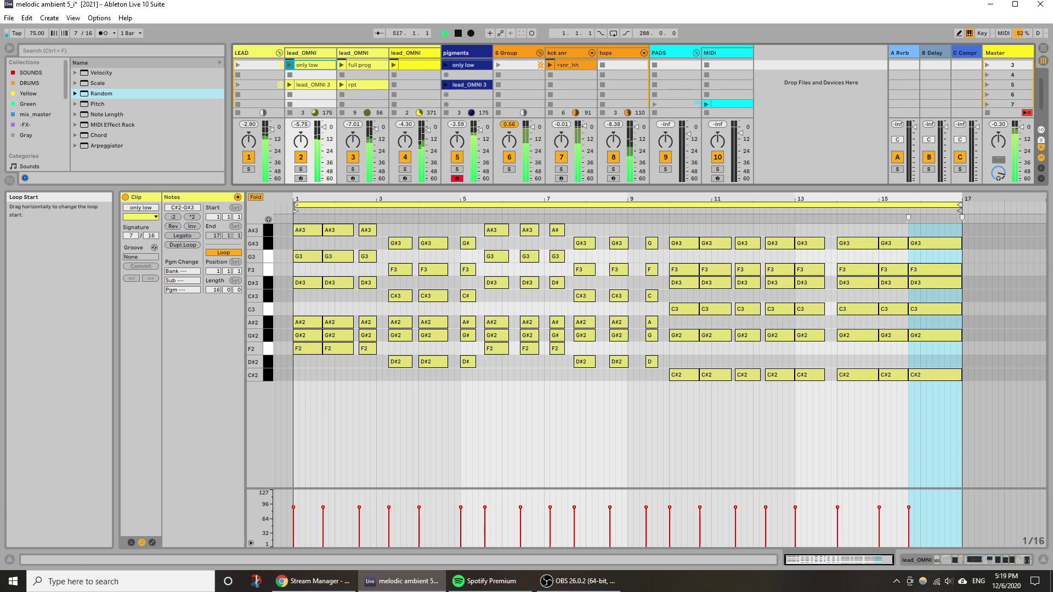
left_click_drag(296, 206, 669, 269)
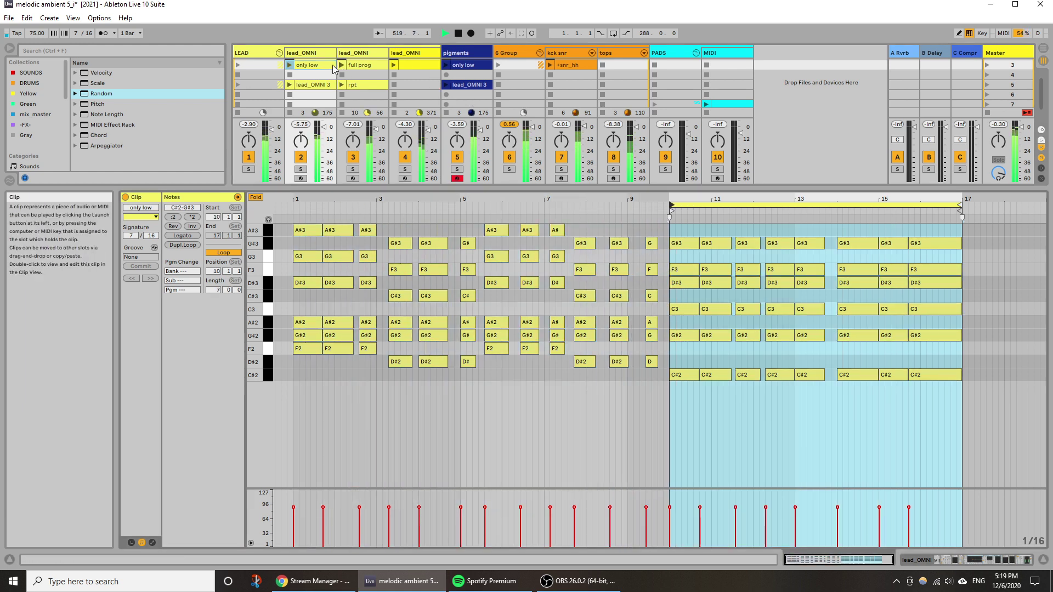
Start the loop of the pigments only low clip at 10.1.1 and align the boundary between its D#1 and C#1 notes with it.
left_click(463, 65)
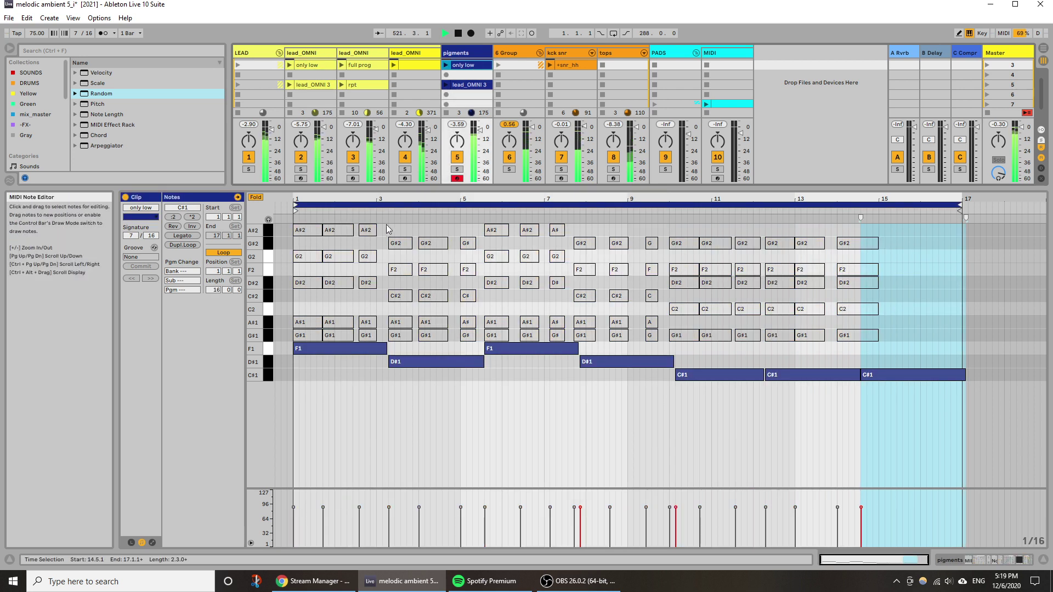
left_click_drag(295, 209, 675, 259)
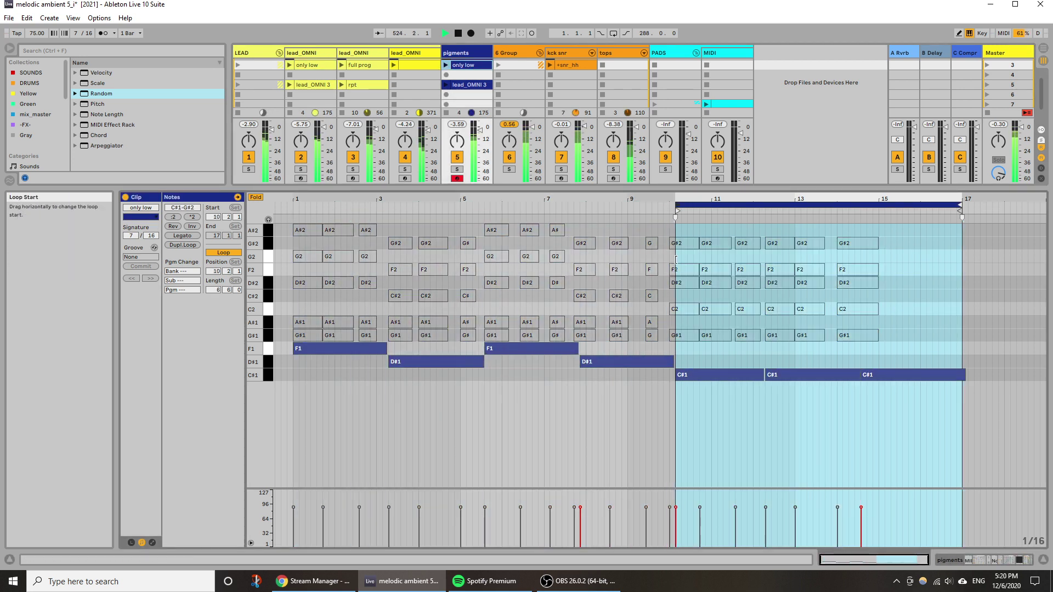
left_click(321, 65)
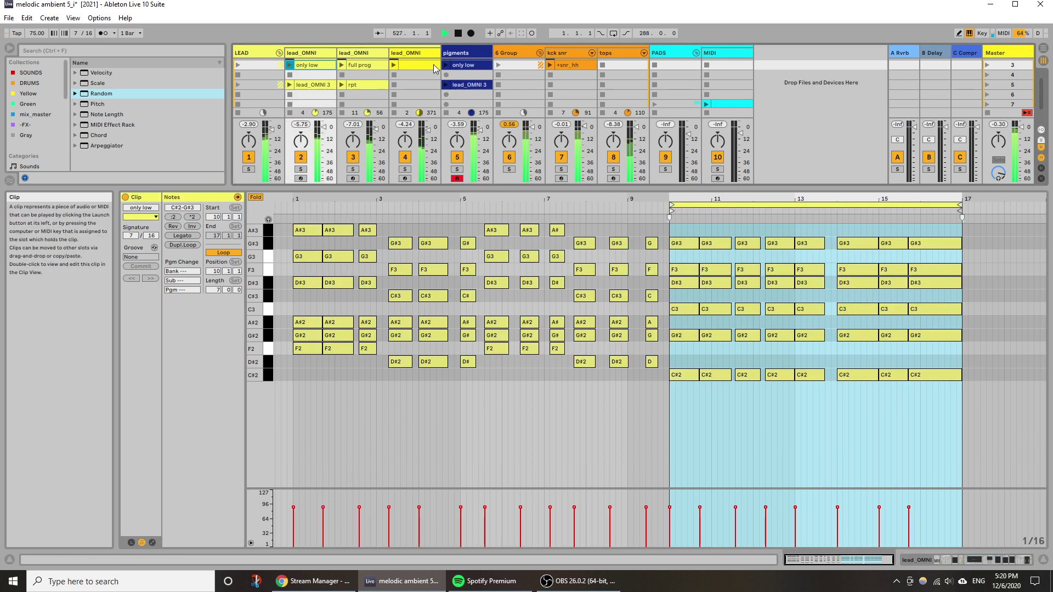
left_click(460, 66)
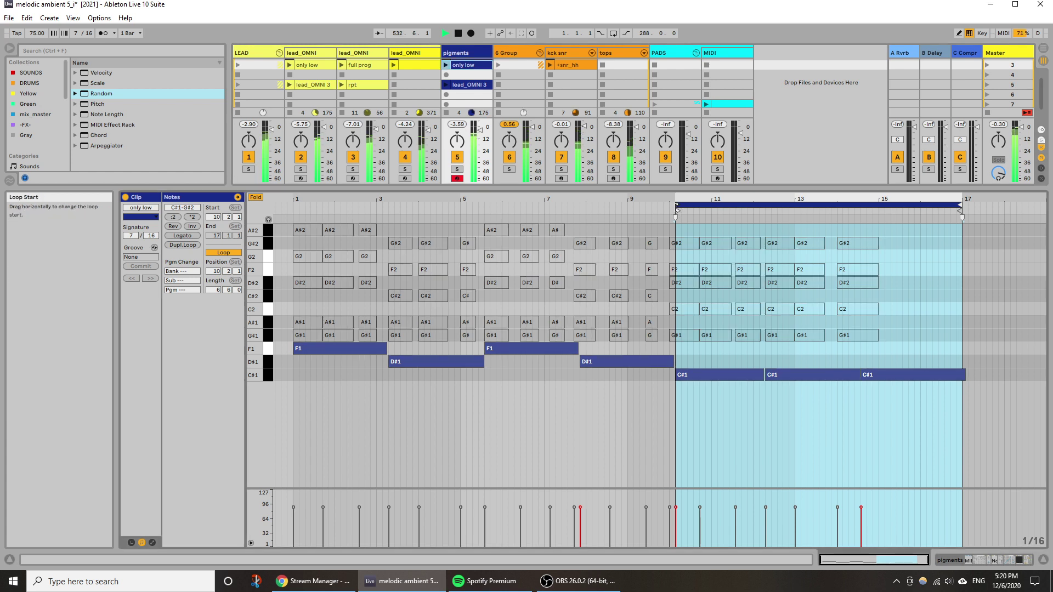
left_click_drag(677, 209, 672, 210)
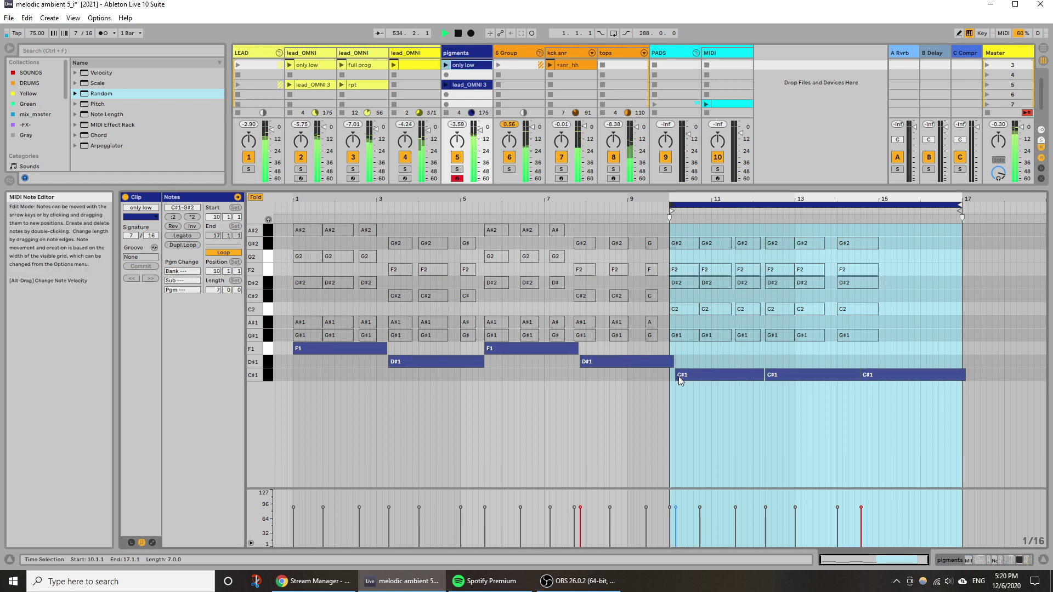
left_click_drag(676, 376, 666, 362)
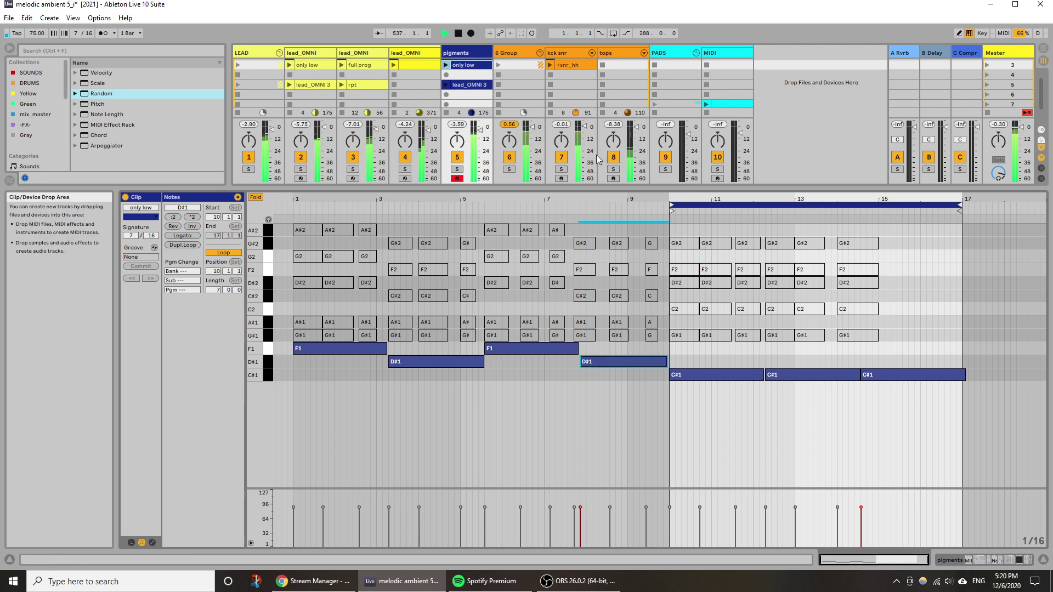
Launch the only low clips on the first lead_OMNI and pigments tracks, followed by all of scene 3.
left_click_drag(588, 189, 589, 332)
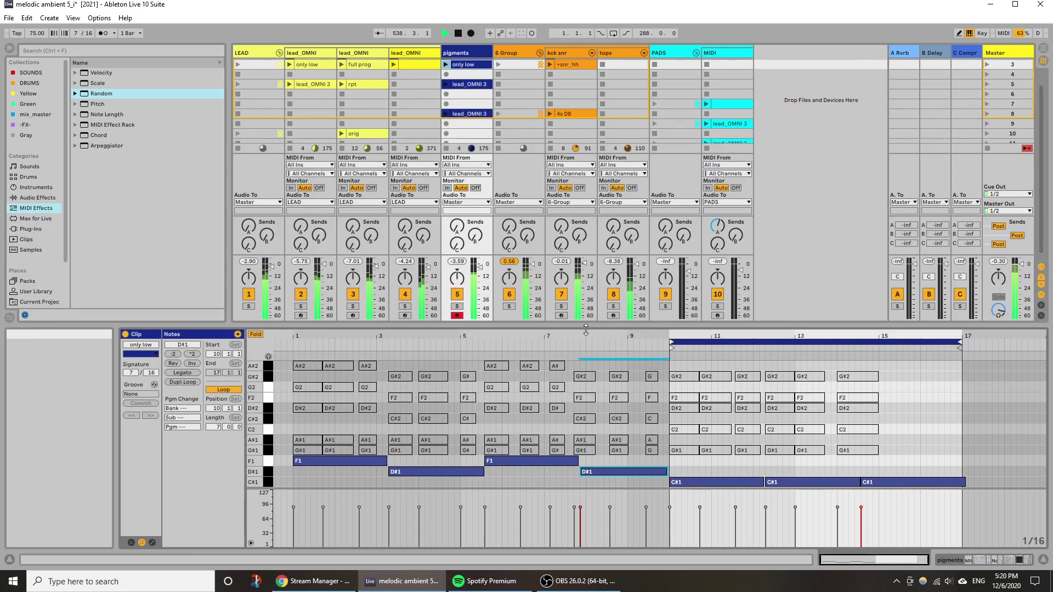
scroll(481, 151, "up", 2)
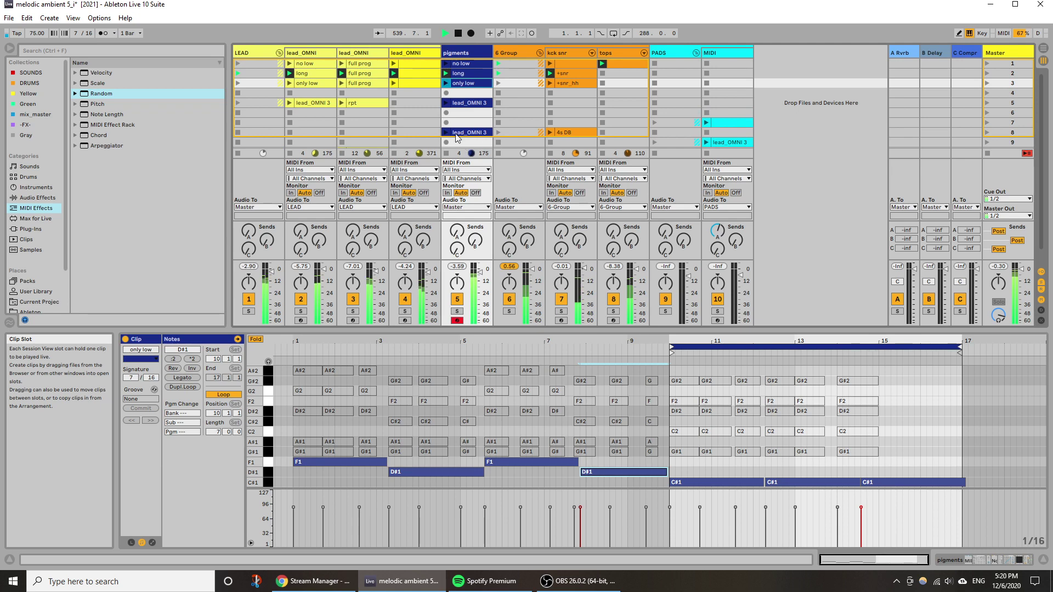
left_click(289, 83)
left_click(445, 83)
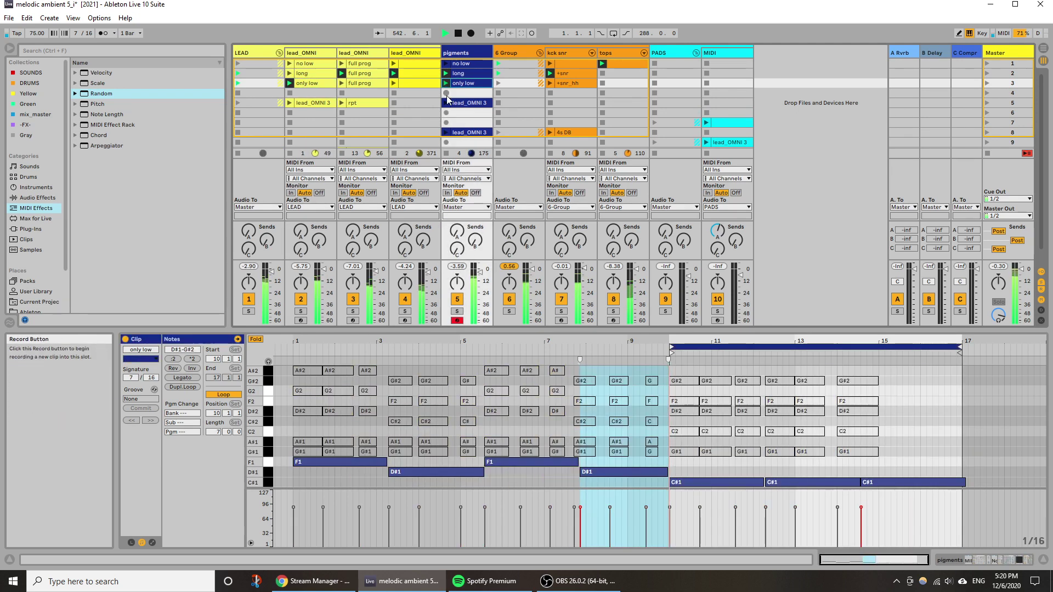
left_click(986, 83)
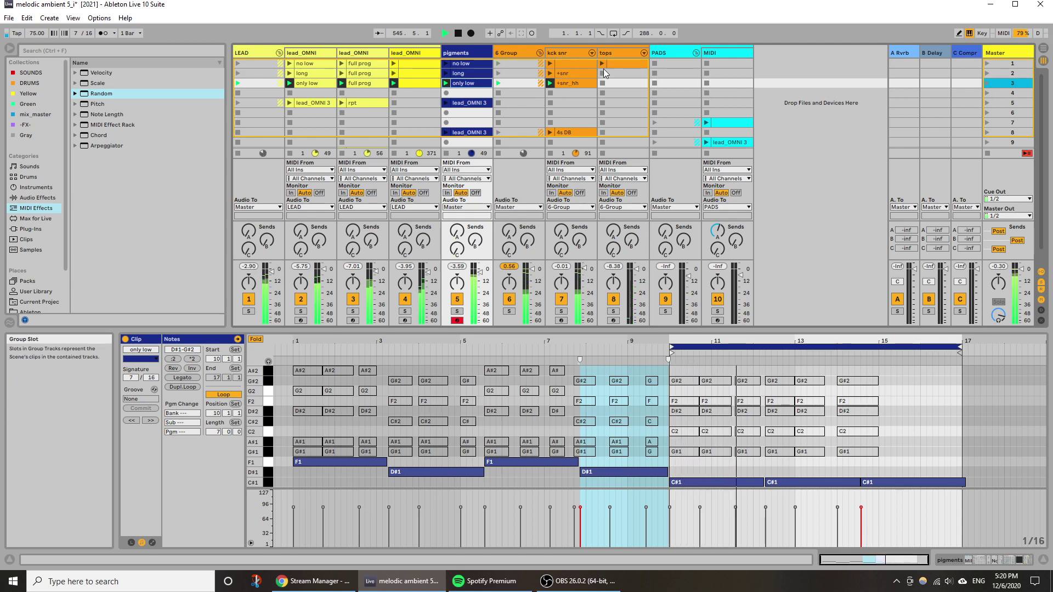
Copy the scene 1 clip on the tops track into scenes 2 and 3, and launch scene 1.
left_click(601, 63)
left_click_drag(622, 62, 623, 83)
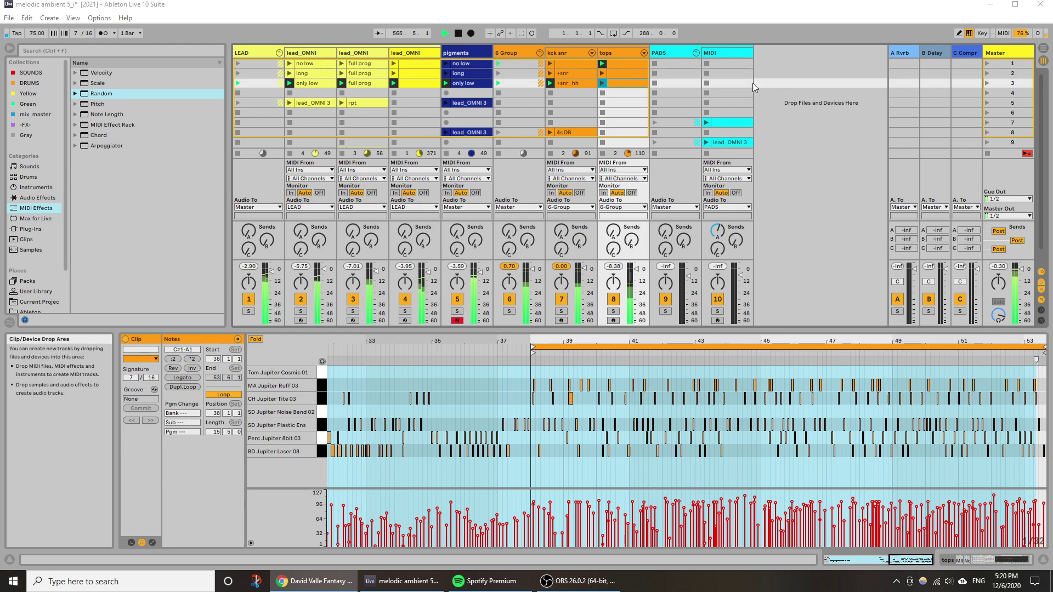
left_click(986, 63)
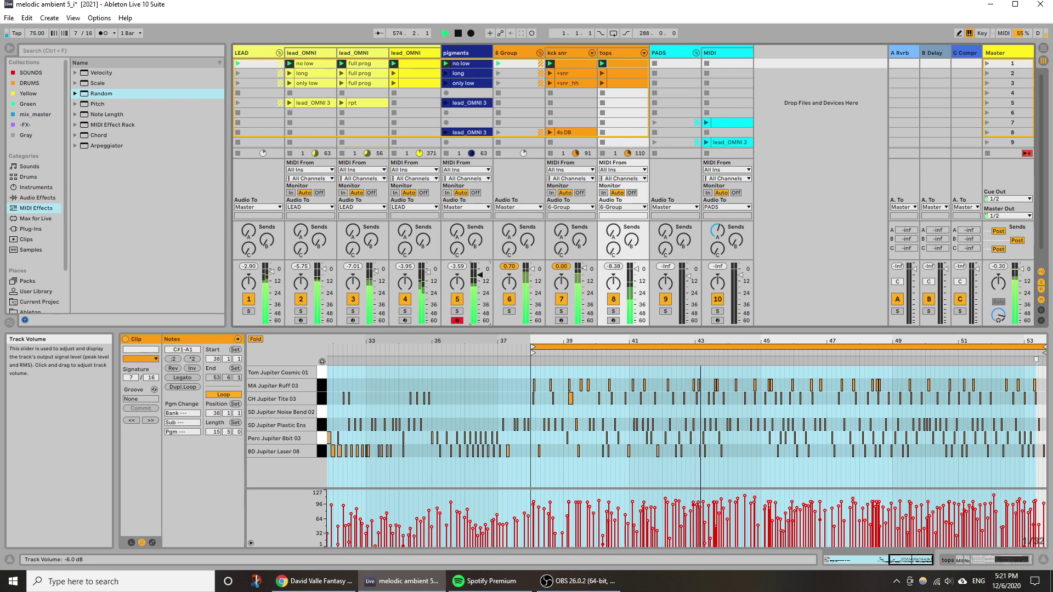
Save the set and set the Filter 2 cutoff of the pigments track's Pigments synth to about 286 Hz.
left_click(466, 54)
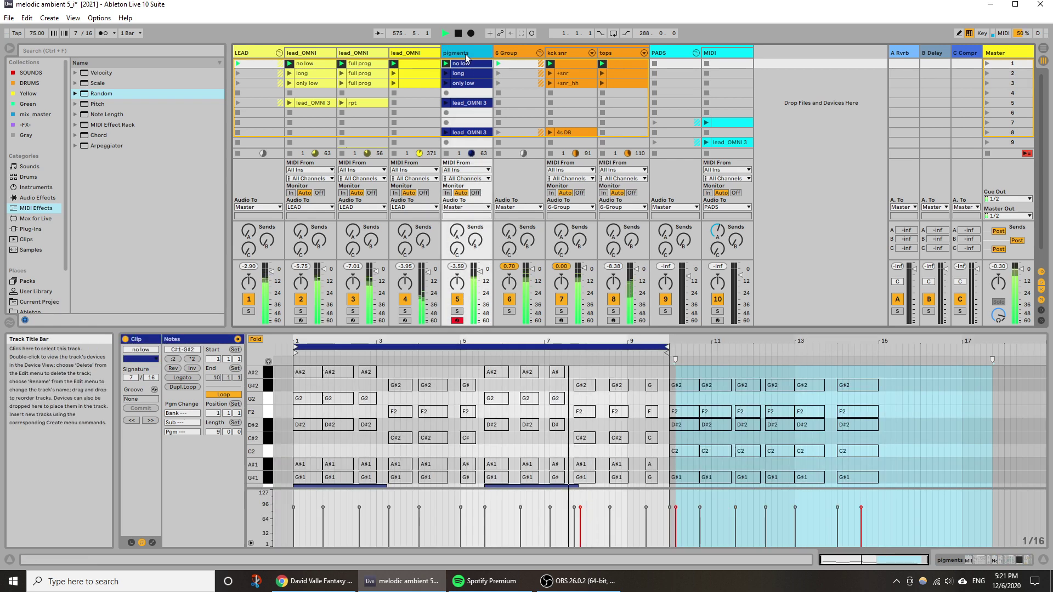
key("ctrl+s")
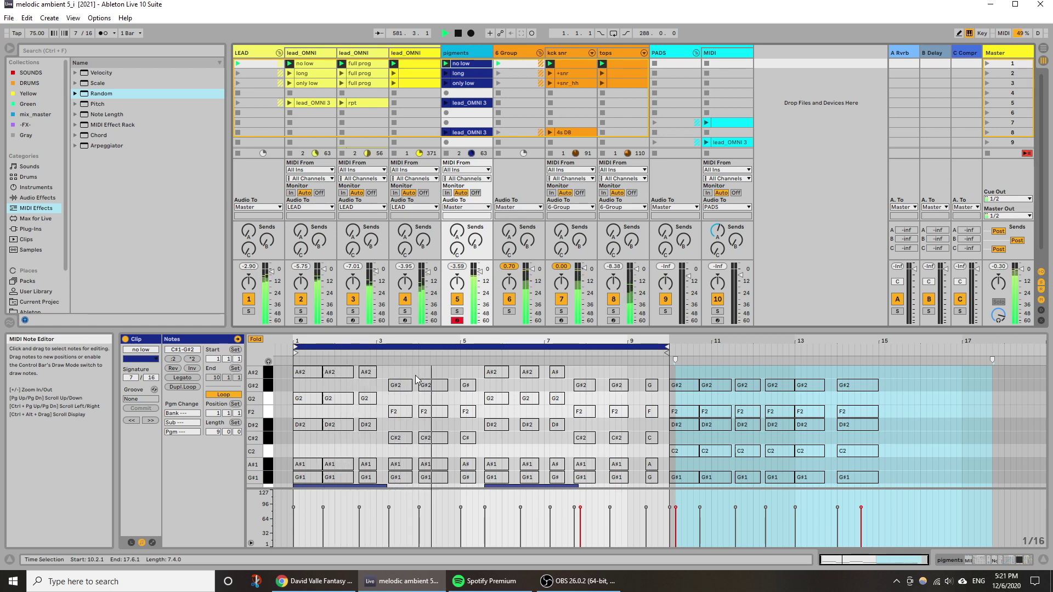
key("shift+Tab")
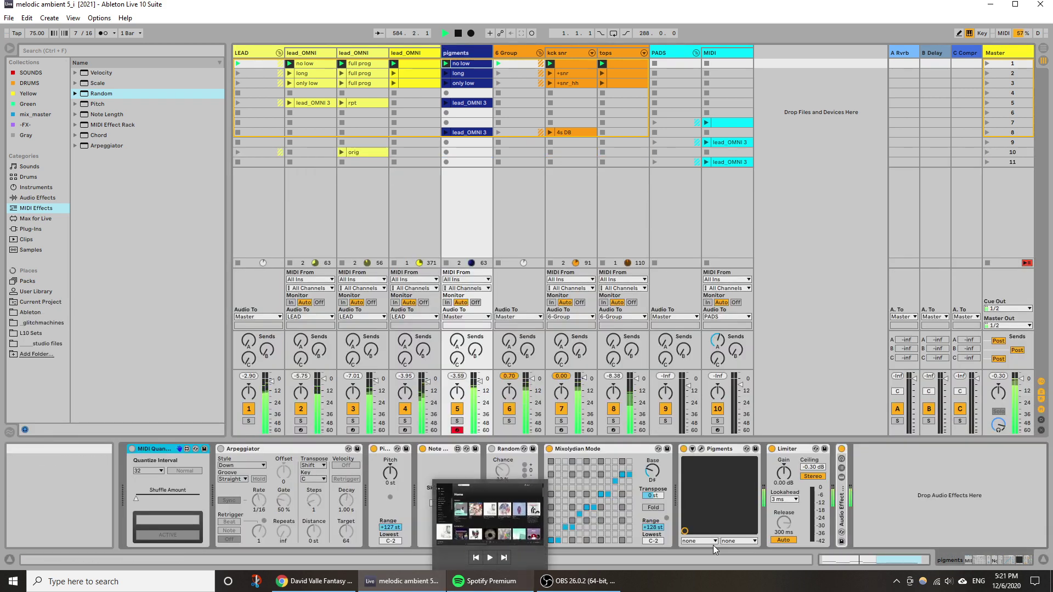
left_click(700, 449)
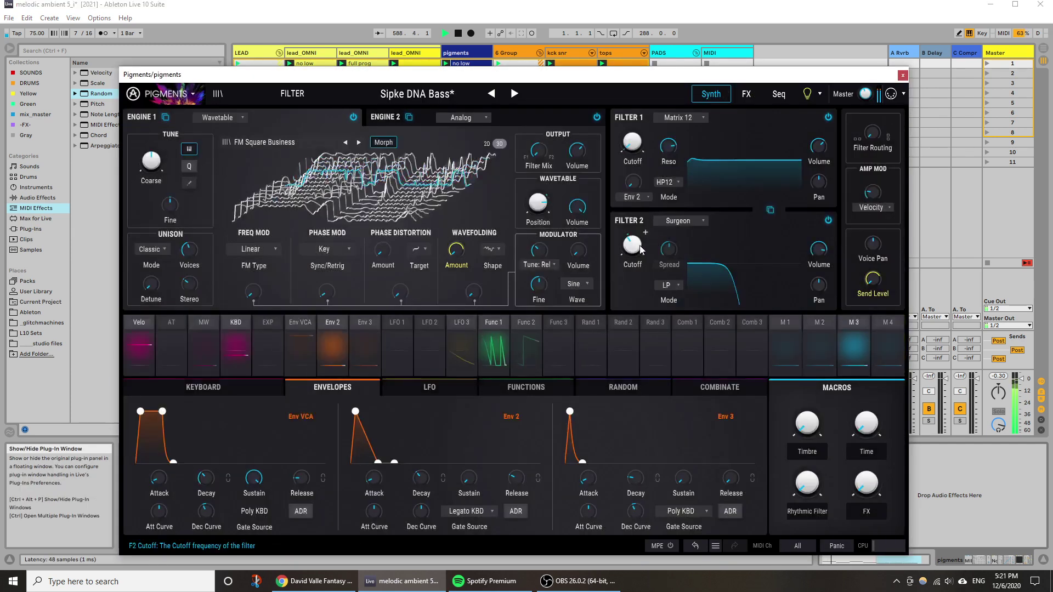
left_click_drag(640, 245, 640, 251)
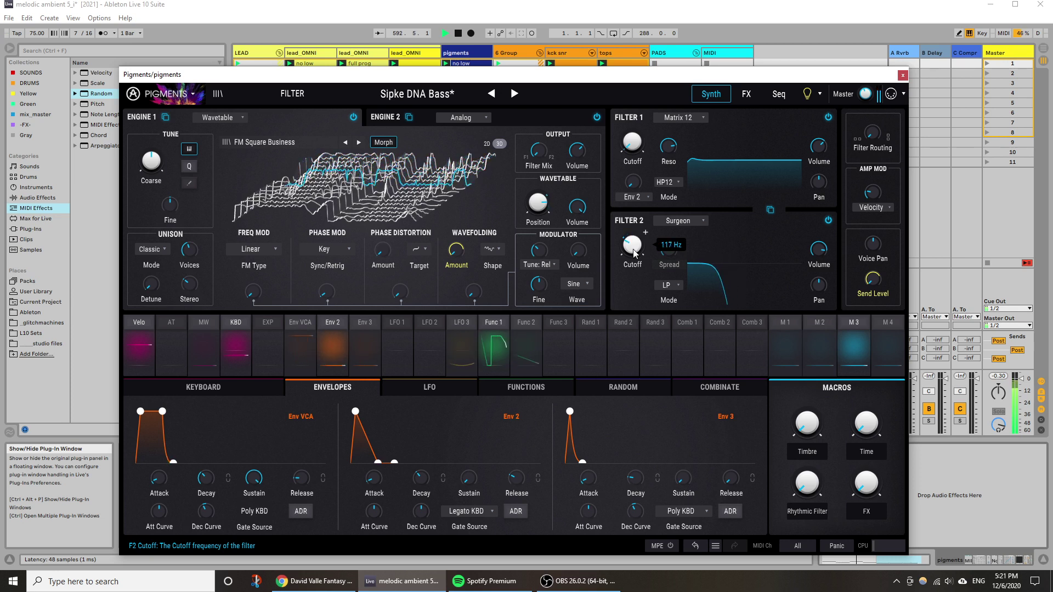
left_click_drag(634, 252, 632, 274)
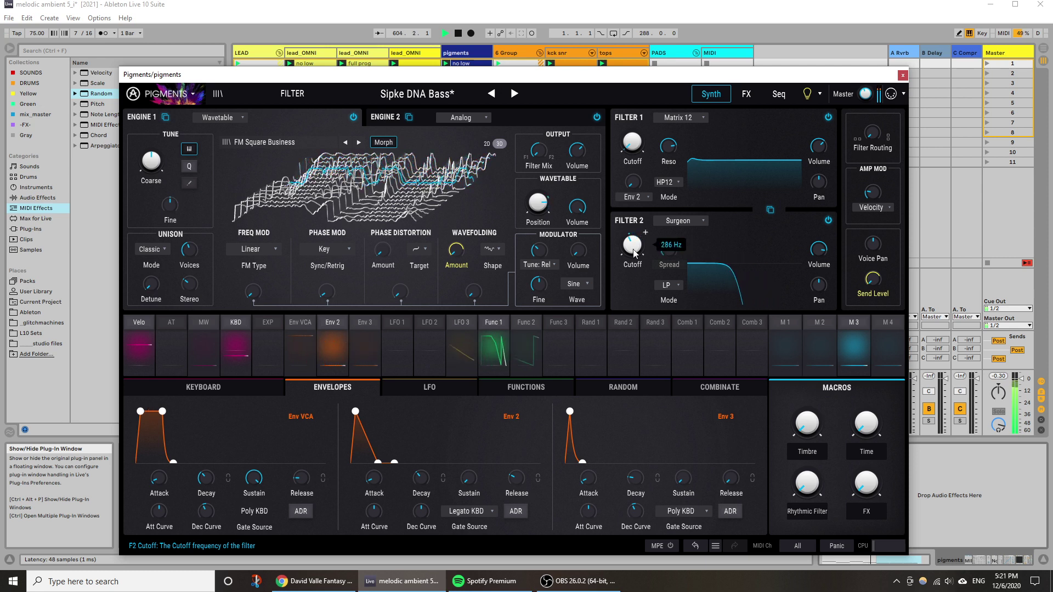
left_click(902, 75)
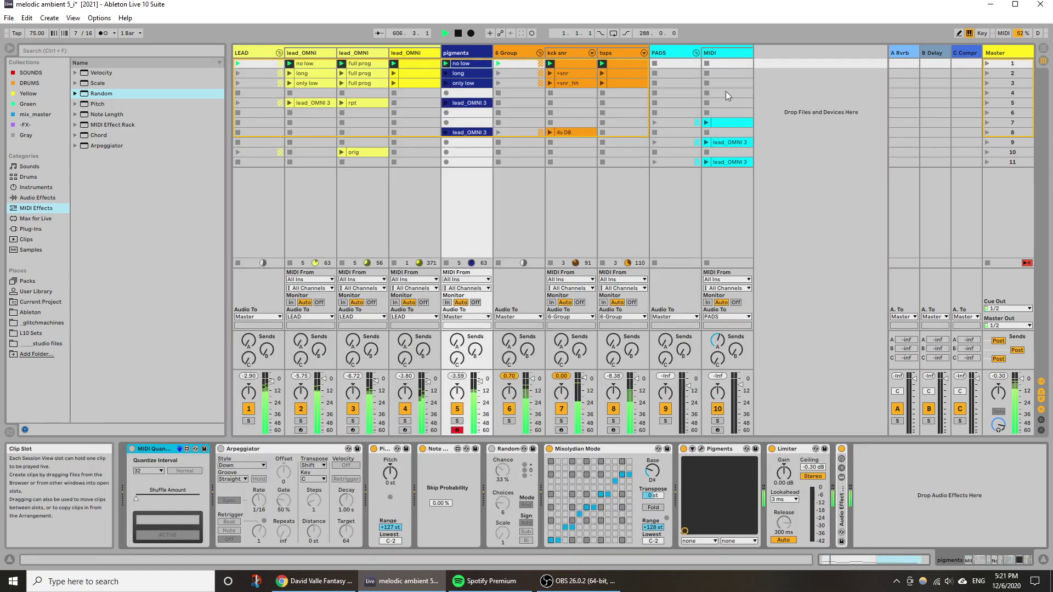
Launch scene 2 and duplicate the pigments track together with its clips.
left_click(985, 73)
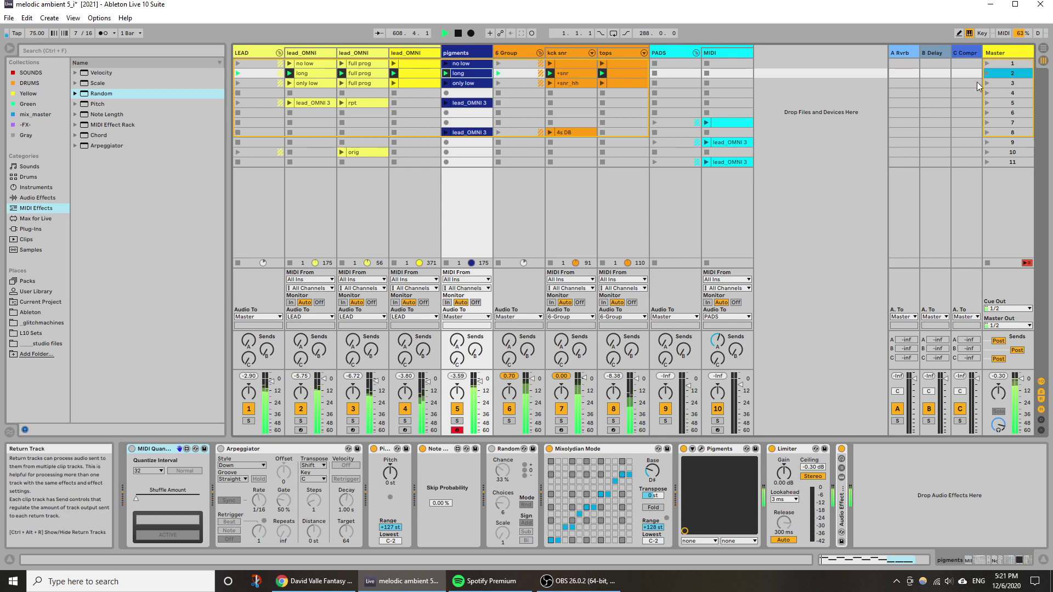
left_click(465, 54)
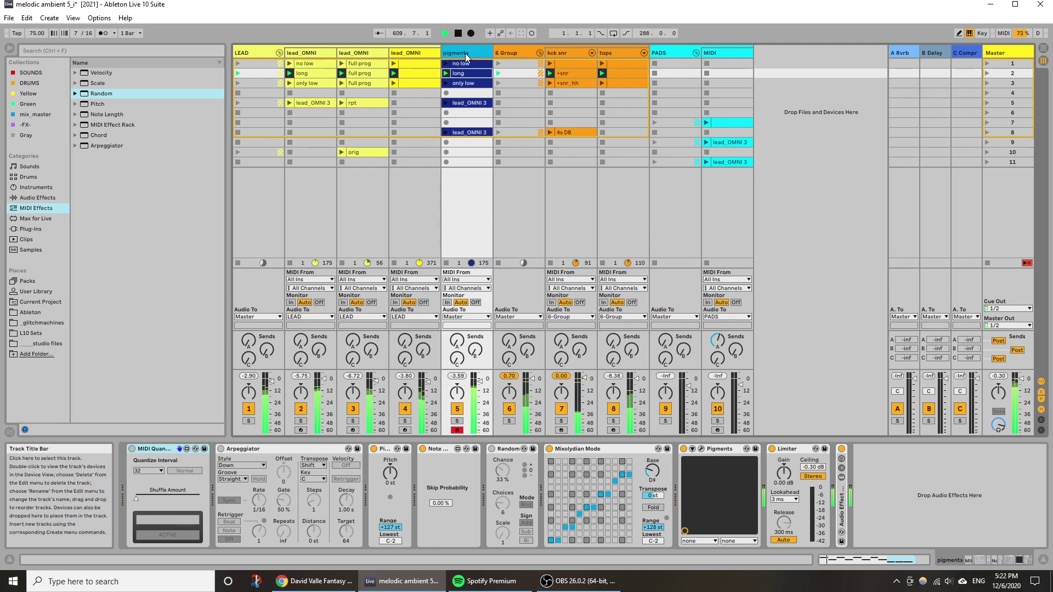
right_click(465, 57)
left_click(494, 107)
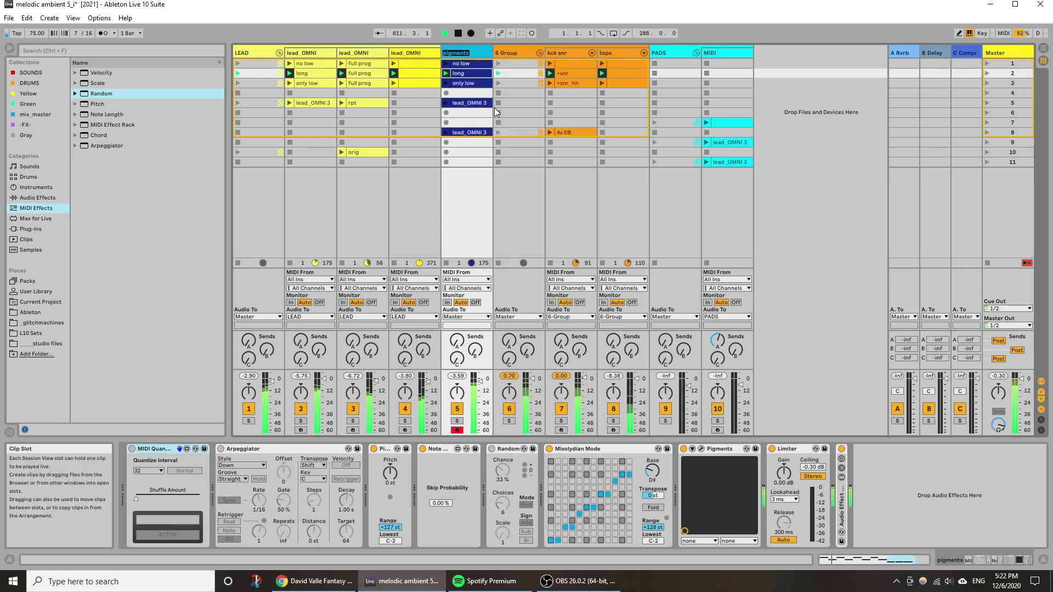
right_click(475, 53)
left_click(494, 75)
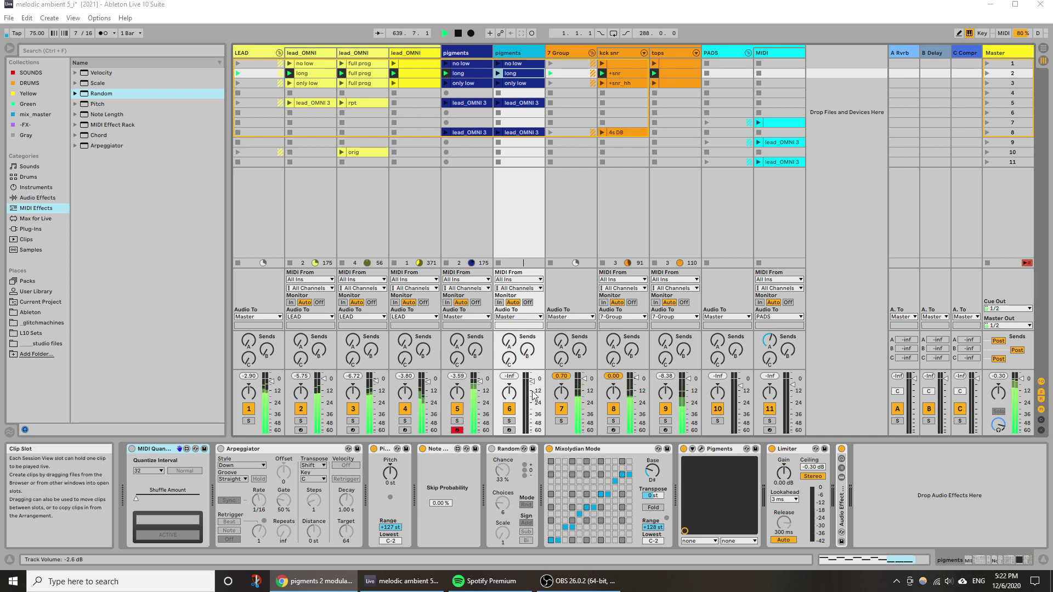
Inspect the C#1 notes in the original pigments track's long clip, and bring up the duplicated track's devices.
double_click(469, 74)
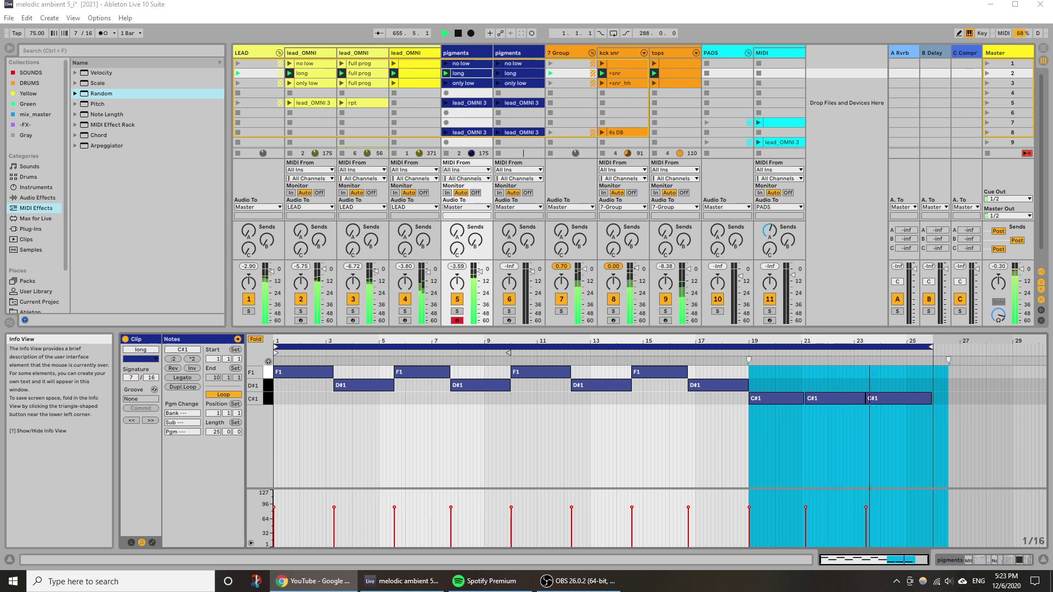
left_click(803, 397)
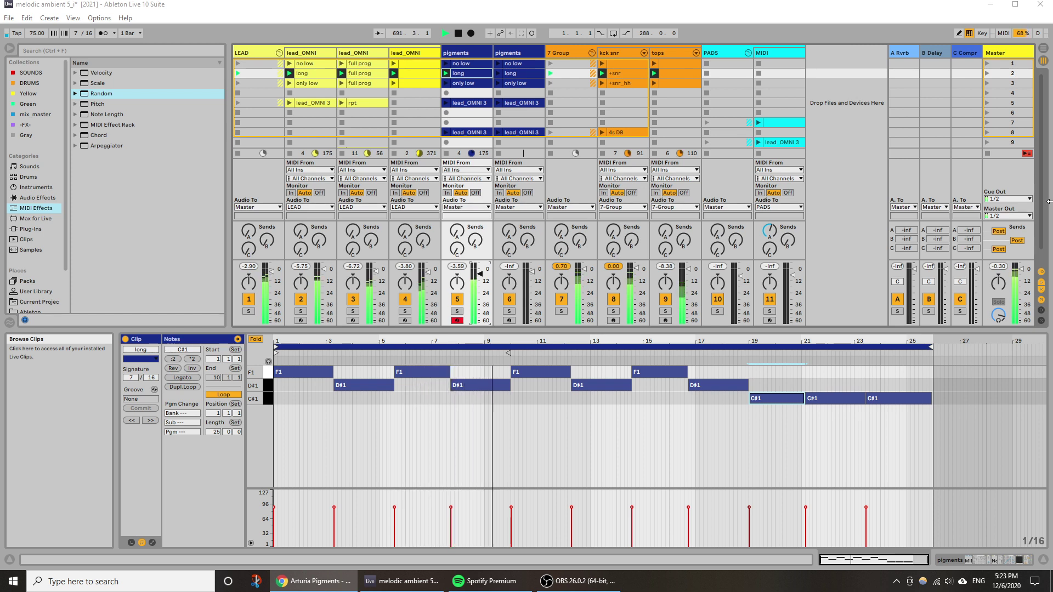
left_click(507, 53)
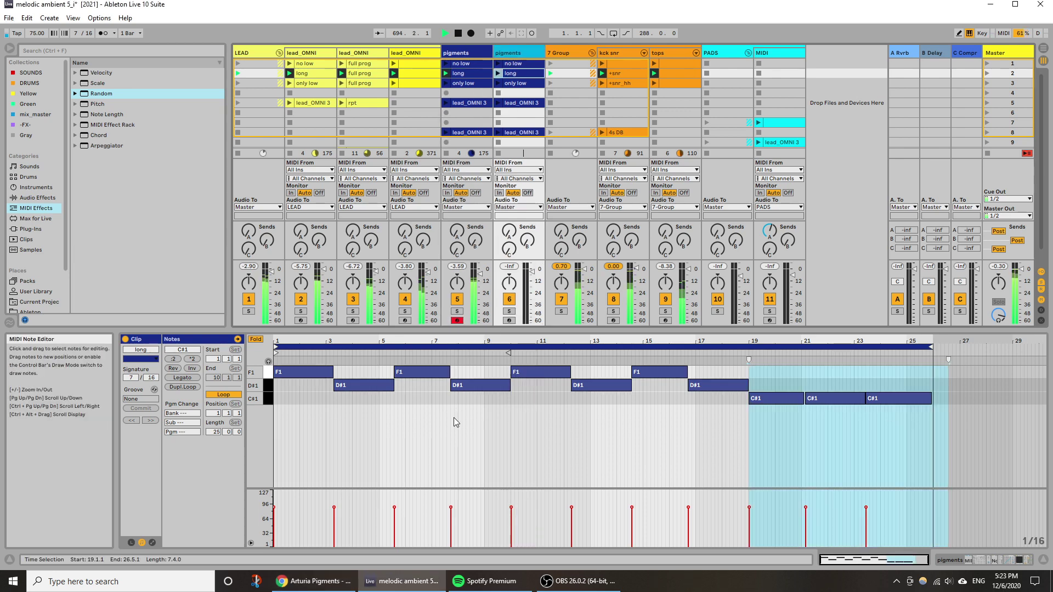
key("shift+Tab")
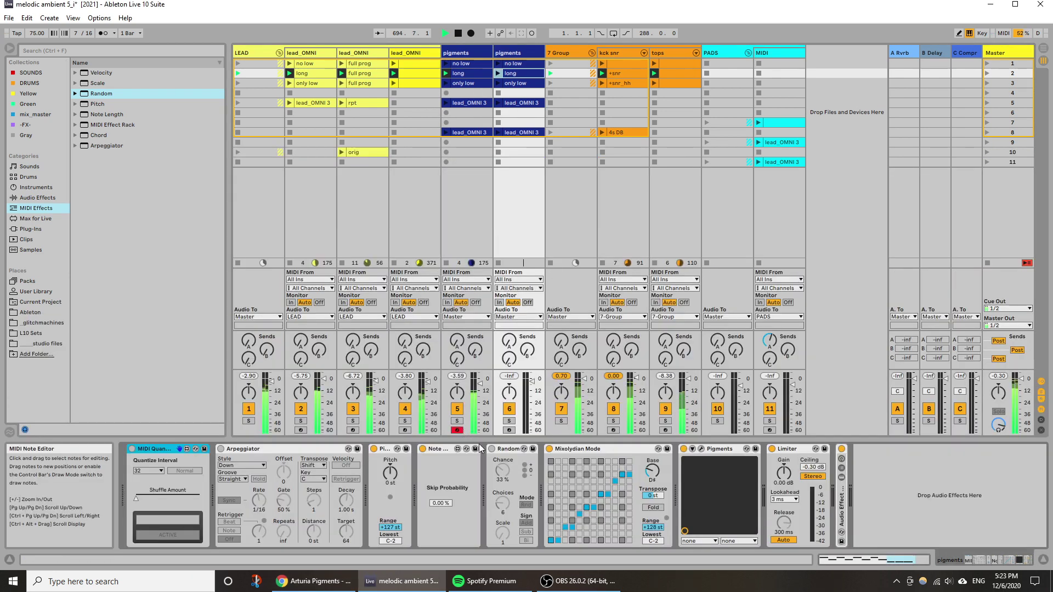
Relaunch scene 2 so the duplicated pigments track's long clip plays, and solo that track.
left_click(512, 421)
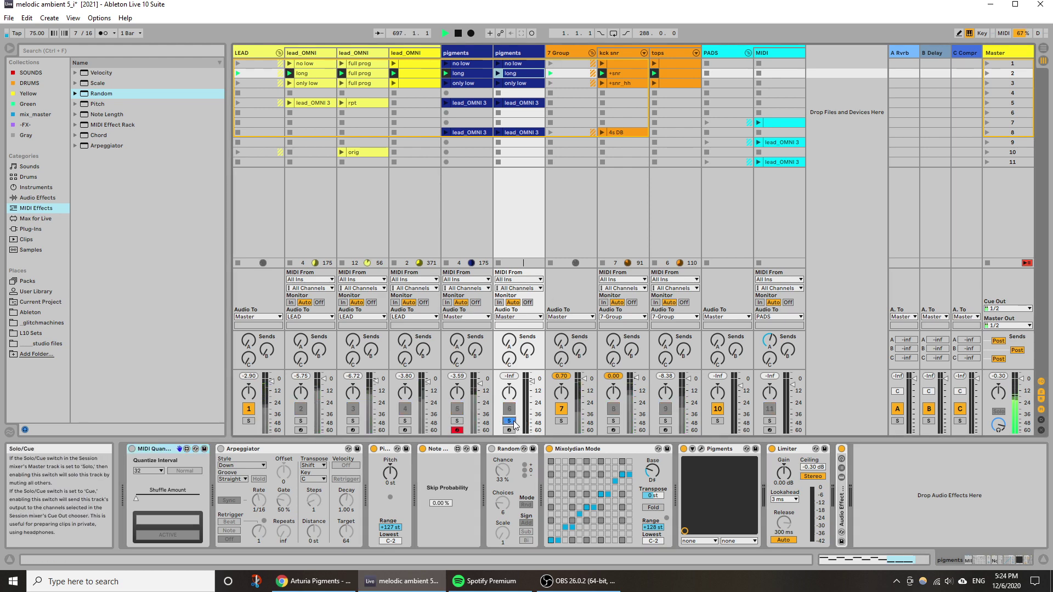
left_click(510, 421)
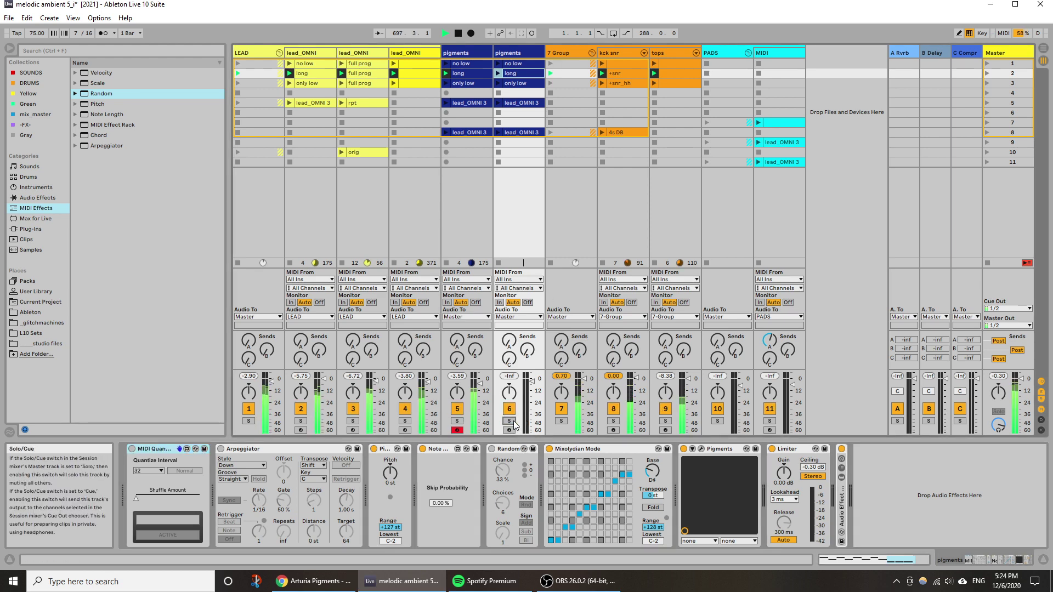
left_click(984, 75)
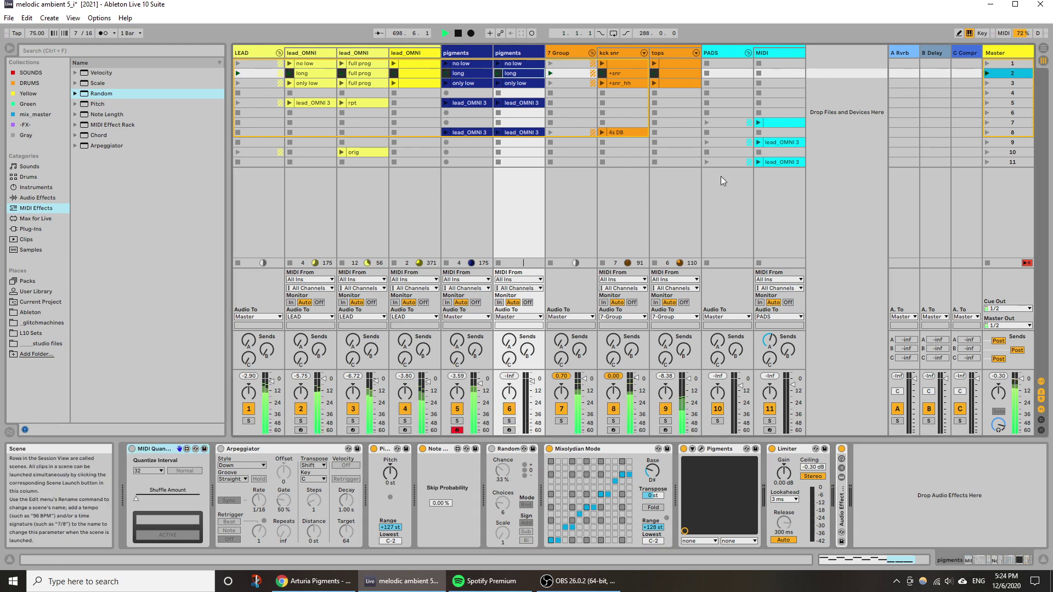
left_click(508, 421)
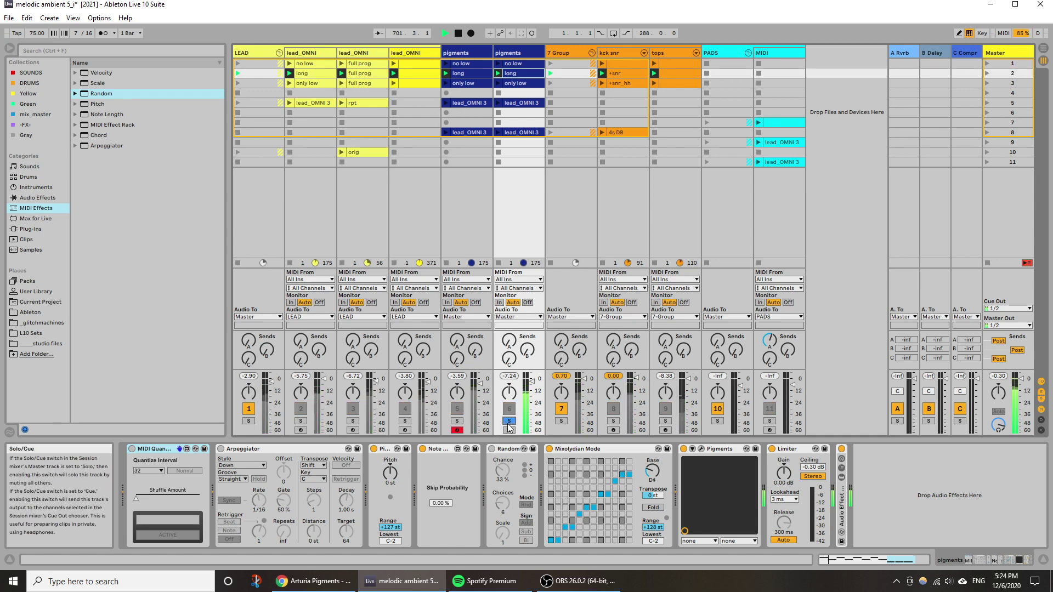
Set the Filter 2 cutoff to about 488 Hz in the duplicated track's Pigments synth.
left_click(700, 448)
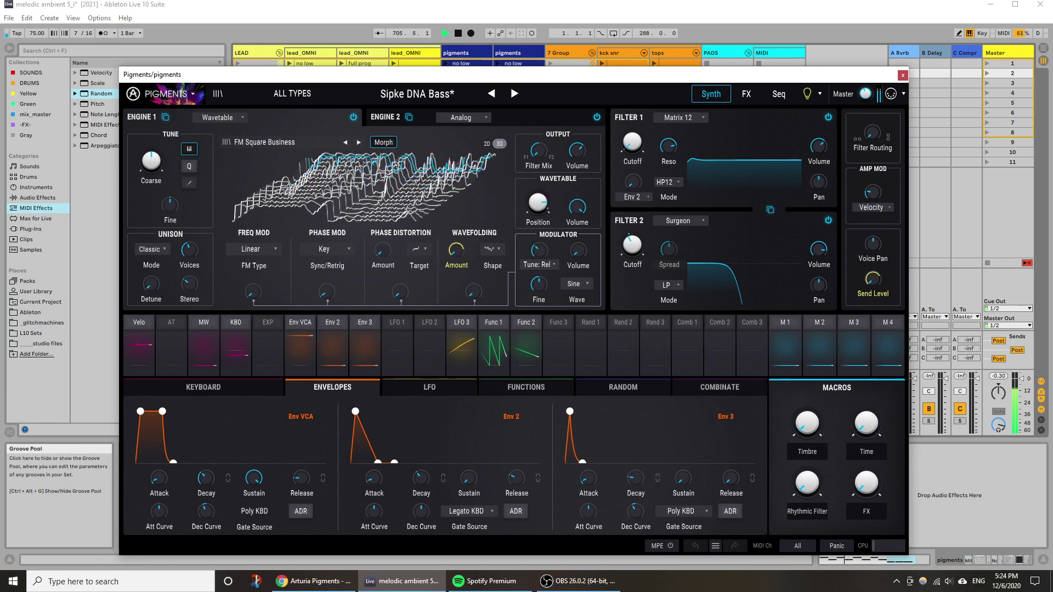
key("alt+Tab")
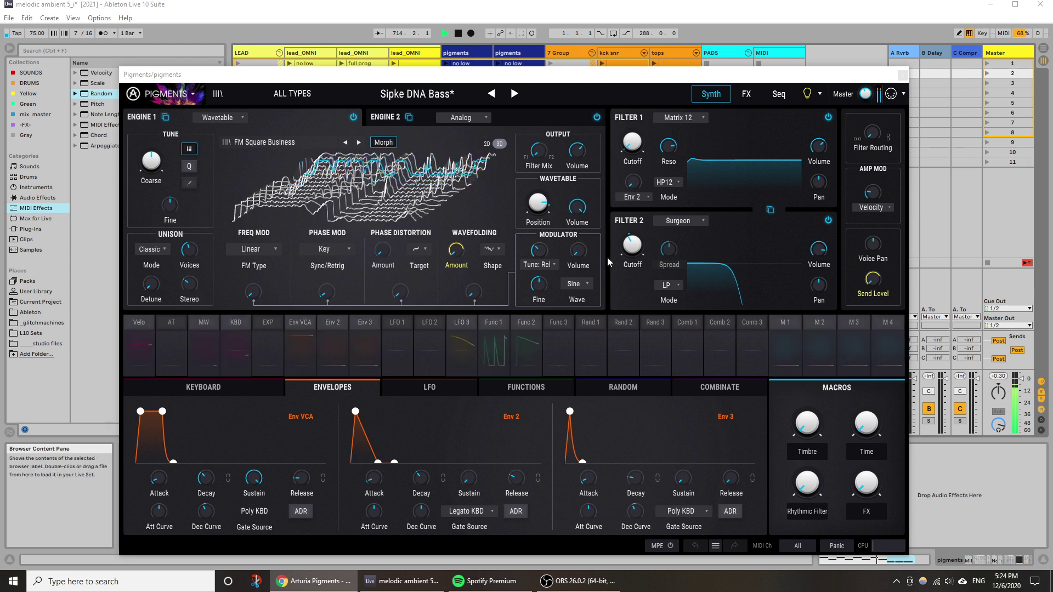
mouse_move(633, 245)
left_mouse_down()
mouse_move(632, 209)
mouse_move(630, 251)
left_mouse_up()
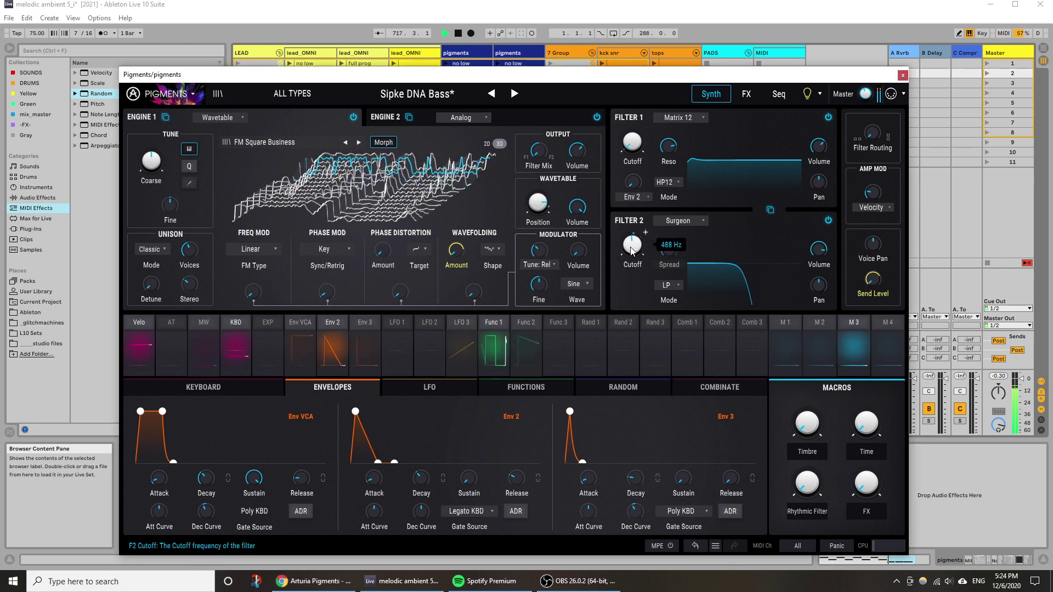
Modulate the Filter 2 cutoff with LFO 1 at an amount of -0.16.
left_click(398, 328)
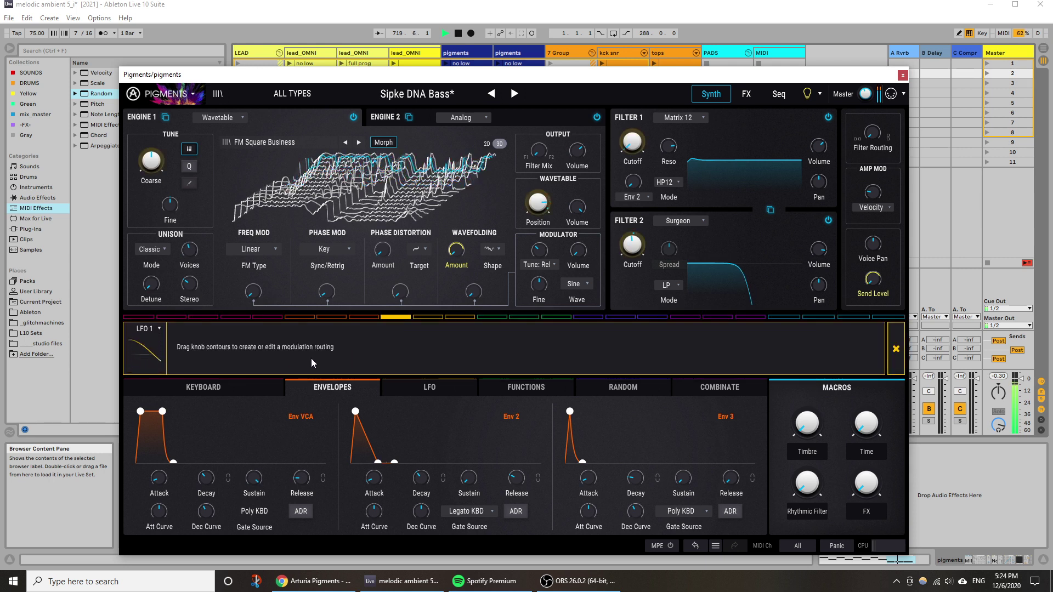
mouse_move(631, 245)
left_mouse_down()
mouse_move(631, 210)
mouse_move(632, 247)
left_mouse_up()
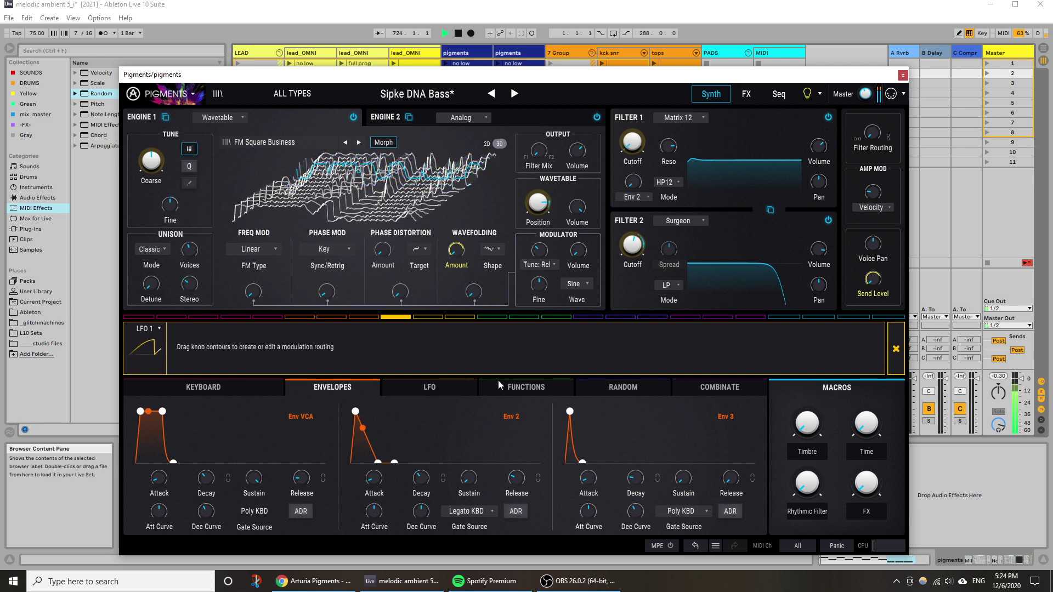
left_click(452, 386)
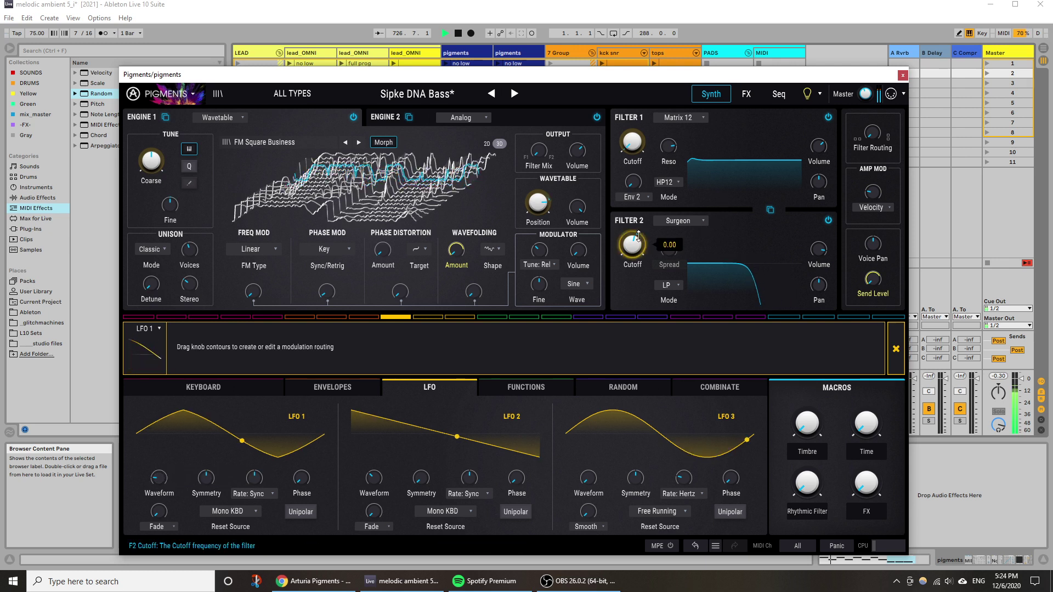
left_click_drag(641, 237, 641, 242)
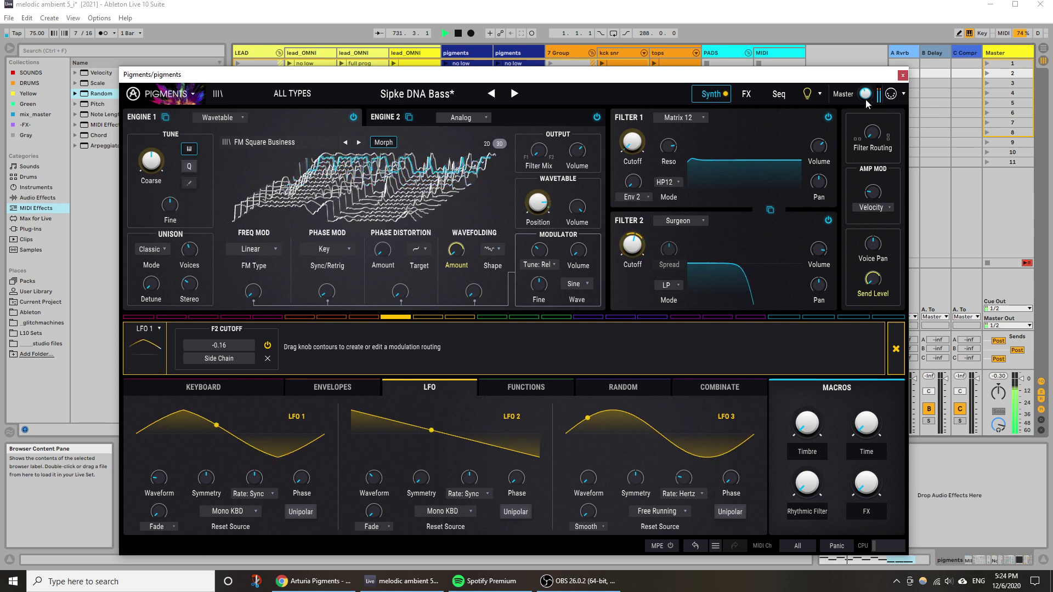
Close the synth window and slightly lower the original pigments track's volume.
left_click(901, 76)
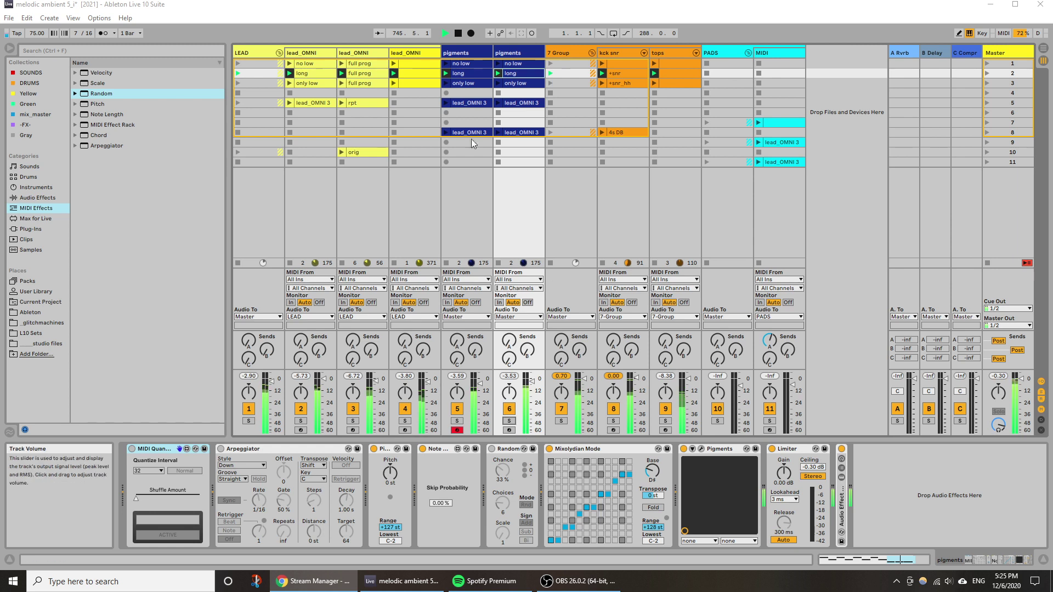
left_click(514, 51)
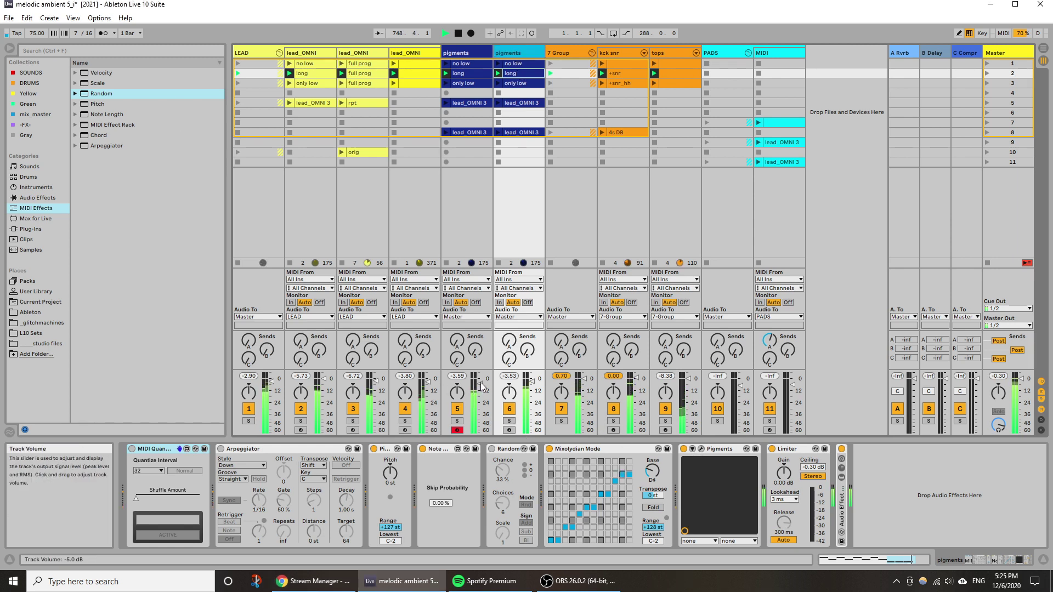
left_click_drag(479, 383, 480, 386)
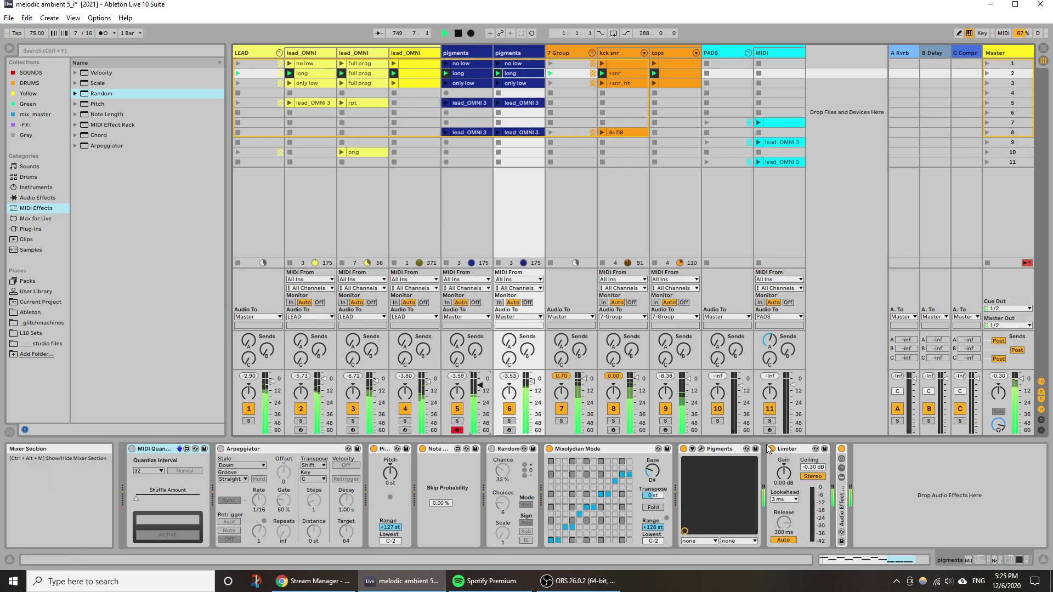
Set LFO 1's synced rate to 1/4 in the duplicated track's Pigments synth, and try a triangle-square waveform before restoring the sine.
left_click(701, 448)
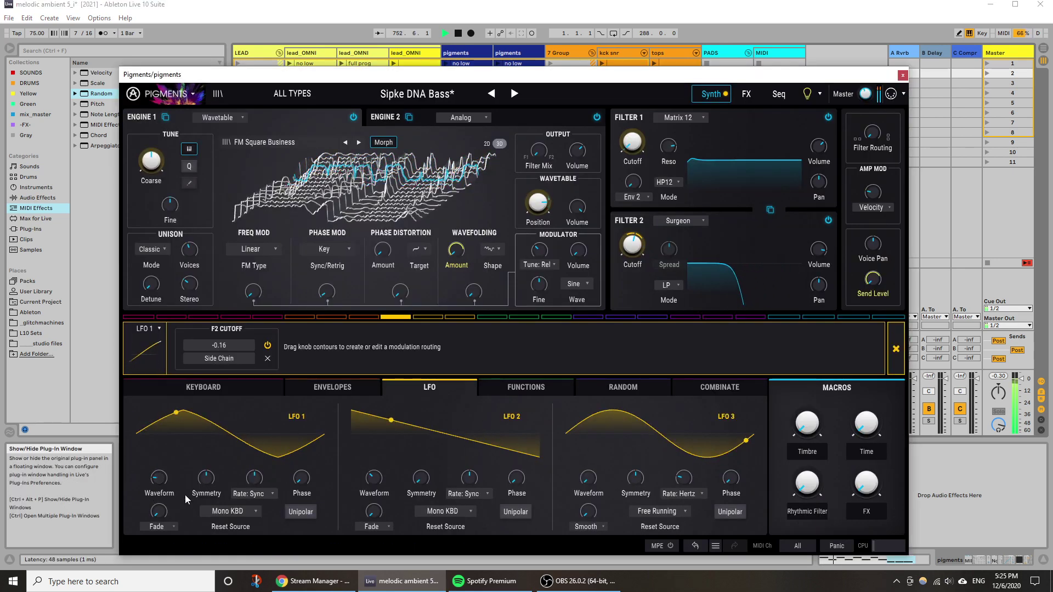
mouse_move(254, 487)
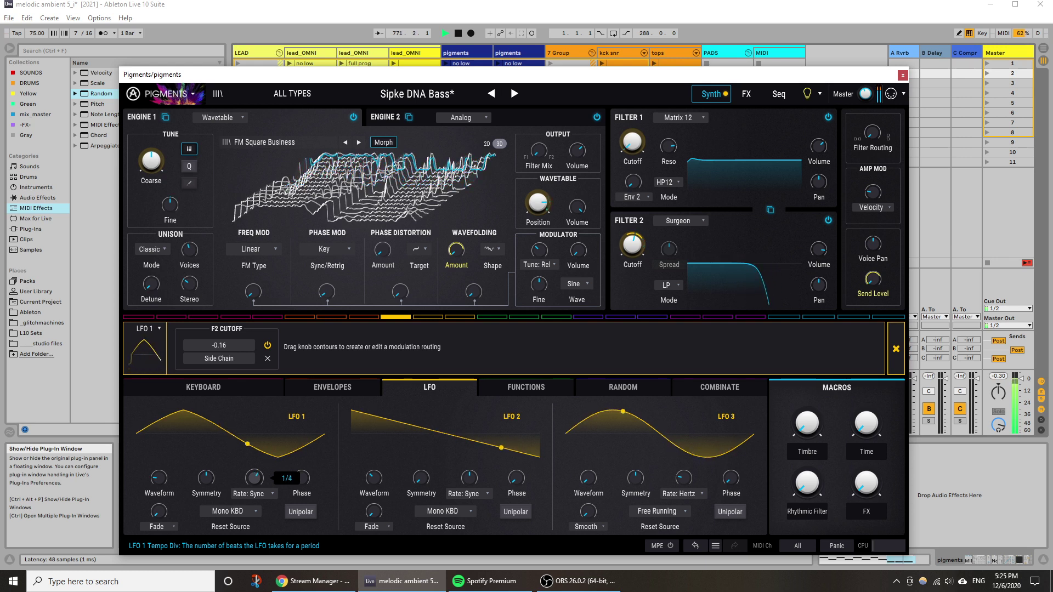
left_click_drag(158, 478, 158, 441)
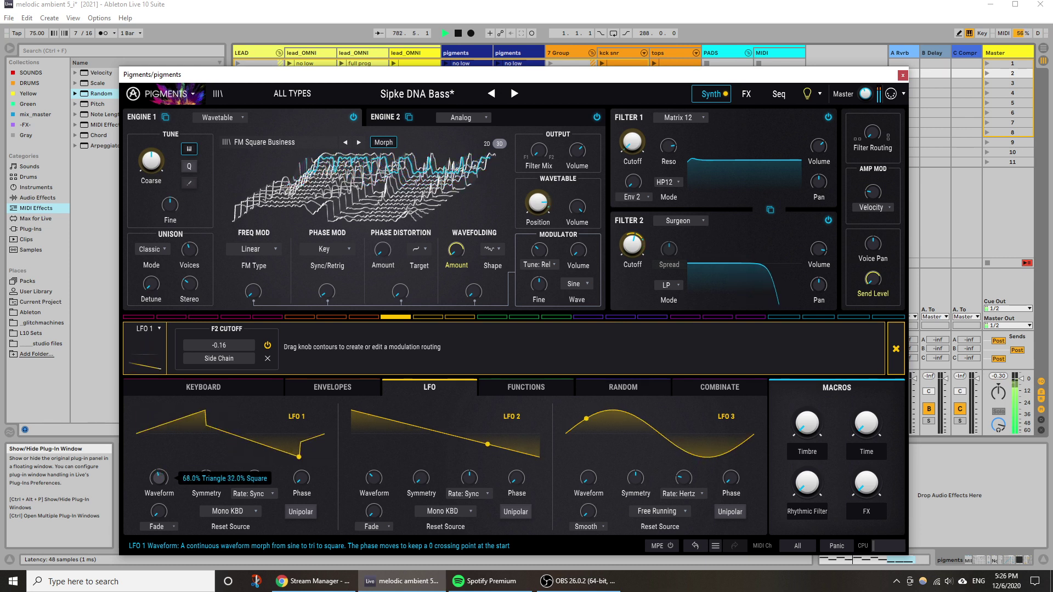
left_click_drag(254, 480, 253, 480)
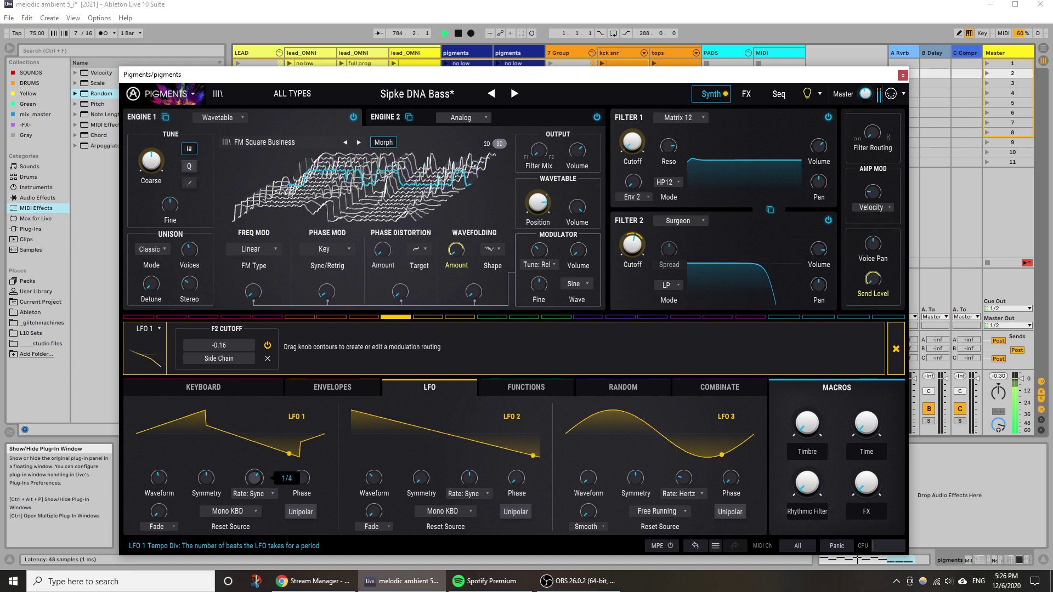
mouse_move(160, 479)
left_mouse_down()
mouse_move(161, 469)
mouse_move(160, 493)
left_mouse_up()
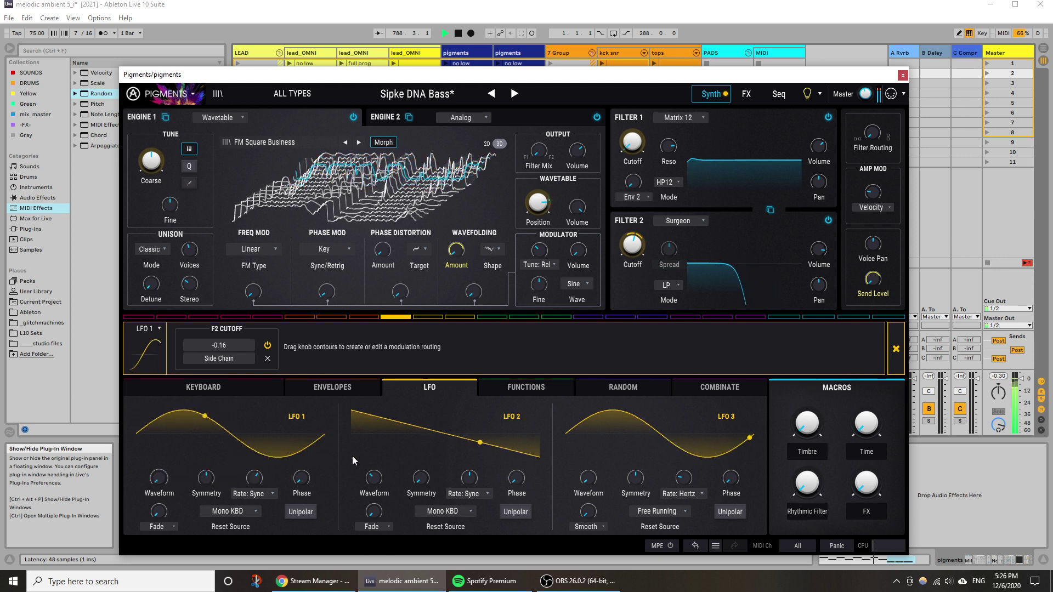
Shift LFO 1's phase so its sine starts at the peak, make its synced rate faster, and close the synth.
left_click_drag(301, 480, 301, 472)
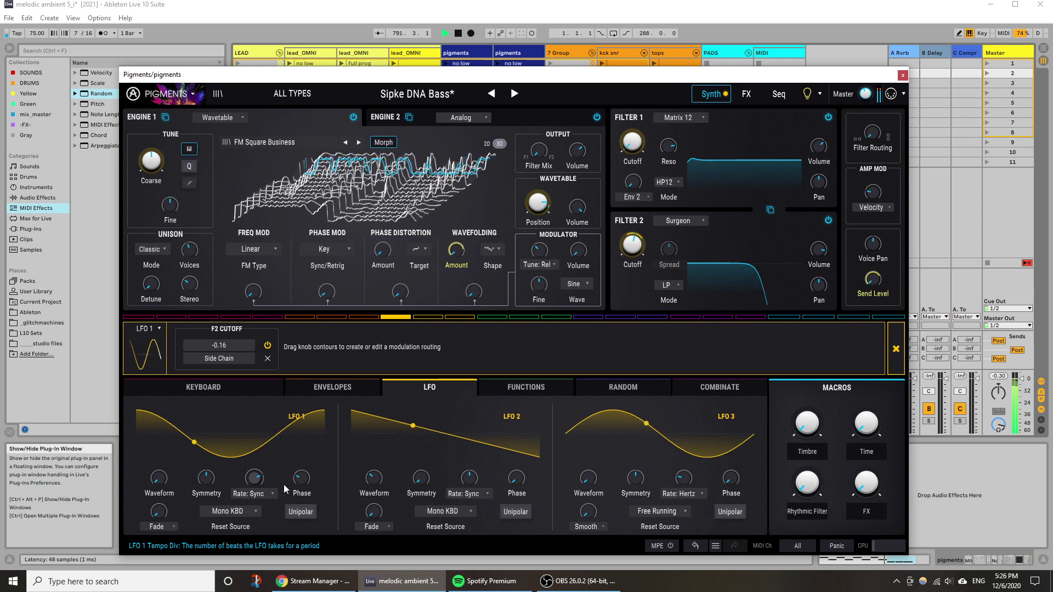
mouse_move(300, 478)
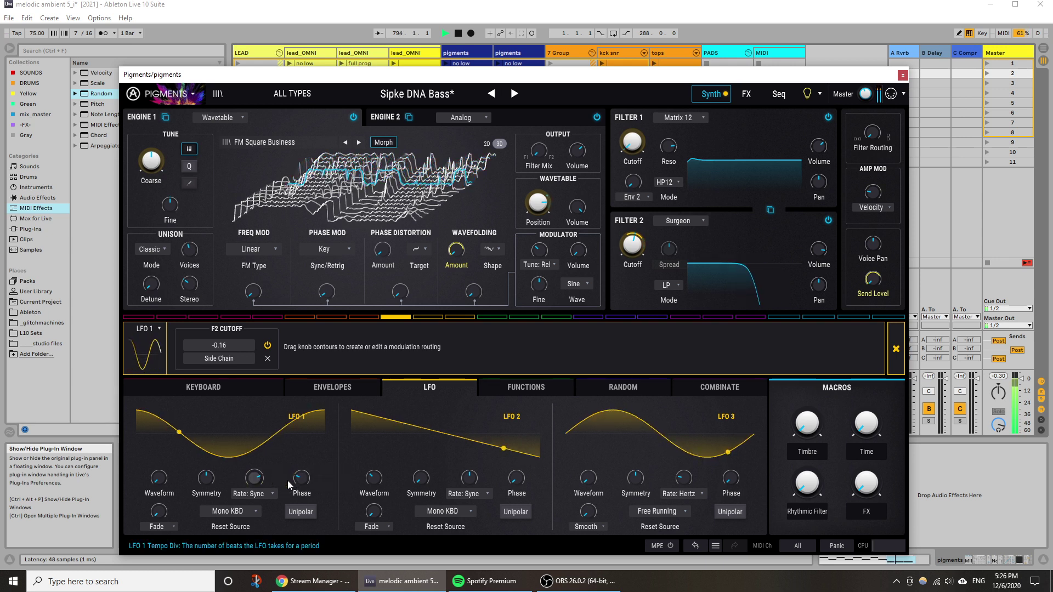
mouse_move(258, 485)
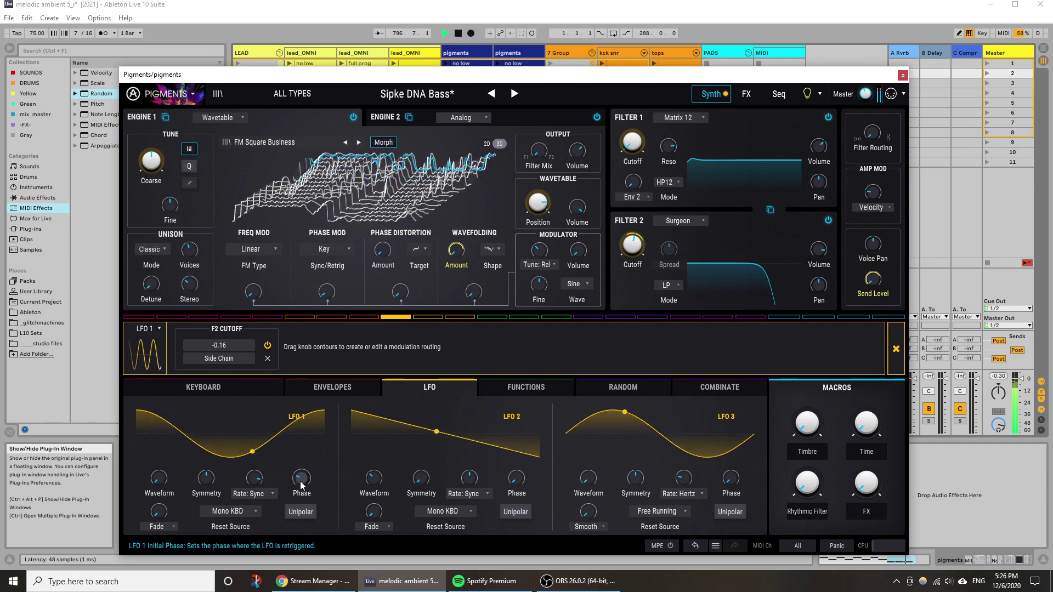
mouse_move(633, 247)
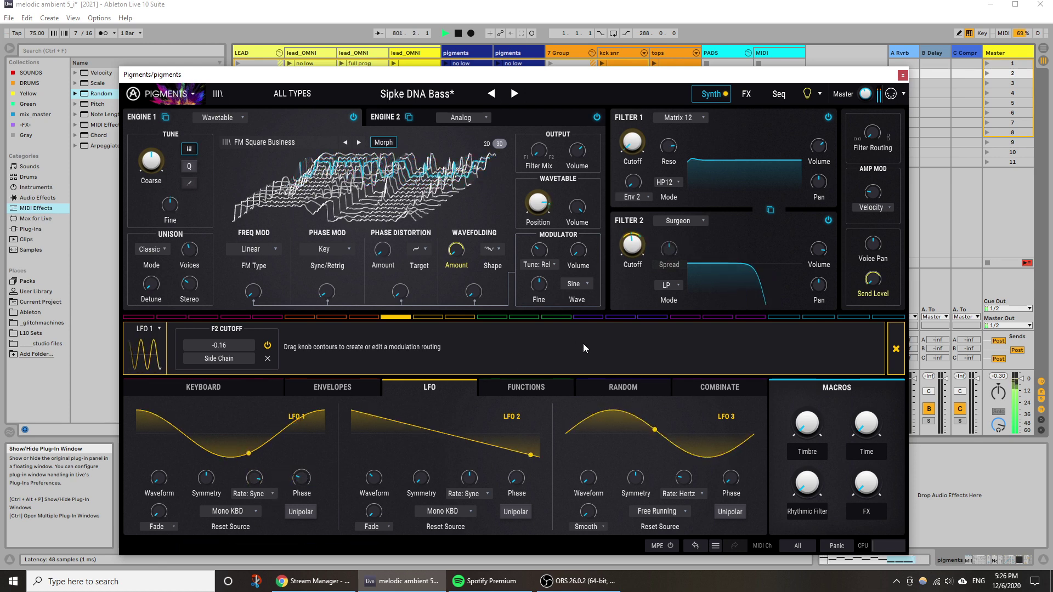
left_click(900, 76)
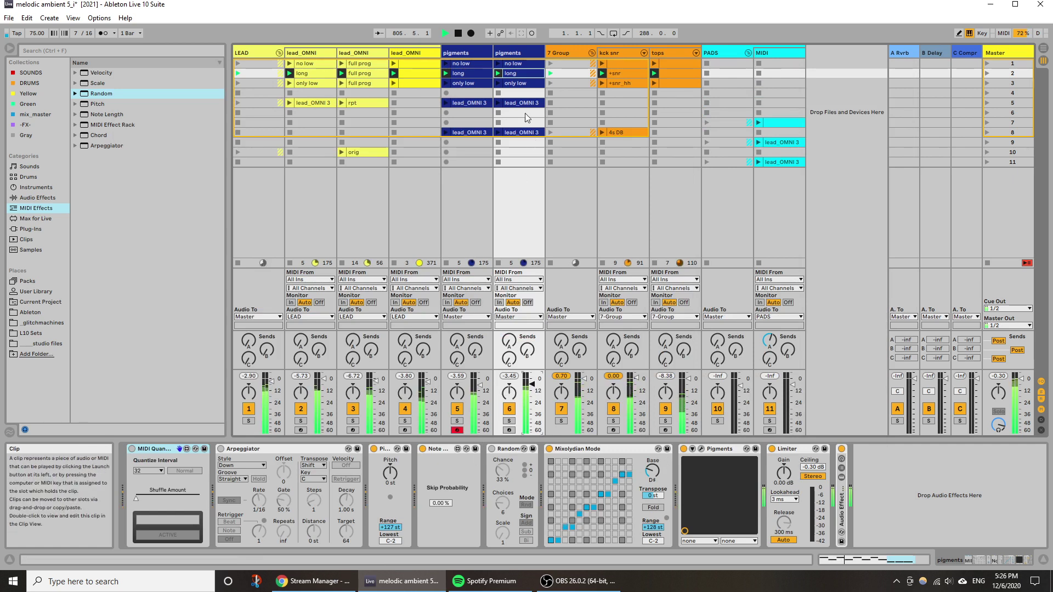
Transpose all notes in the duplicated pigments track's long clip up one octave.
double_click(531, 76)
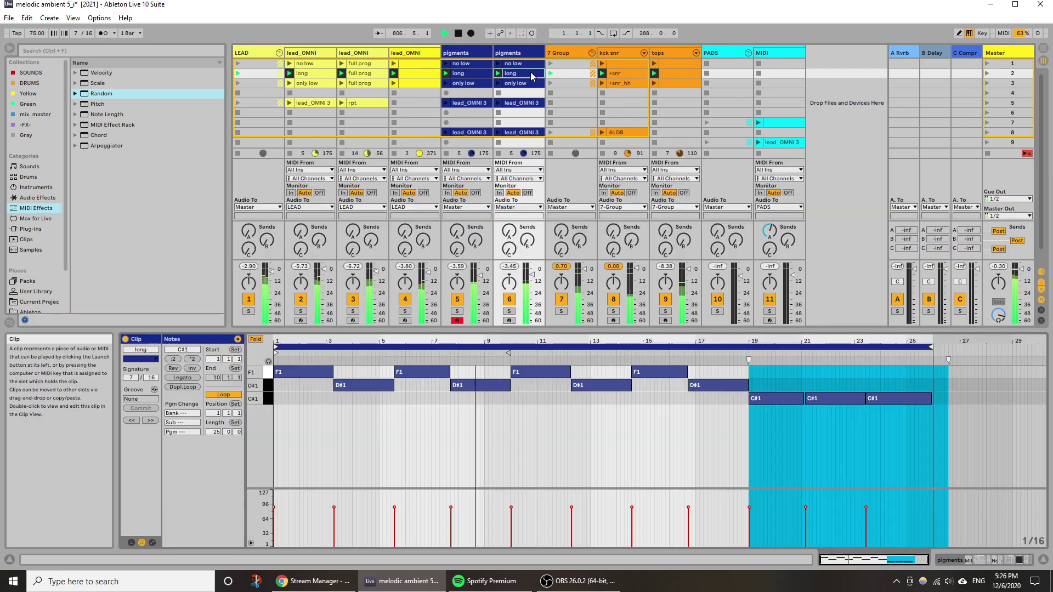
left_click(524, 454)
key("ctrl+a")
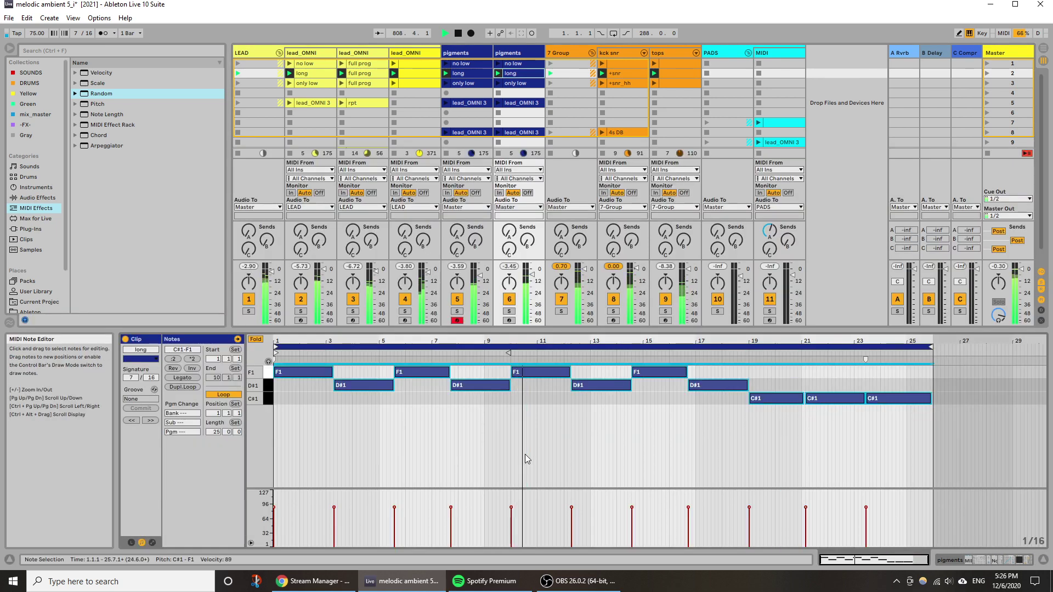
key("shift+Up")
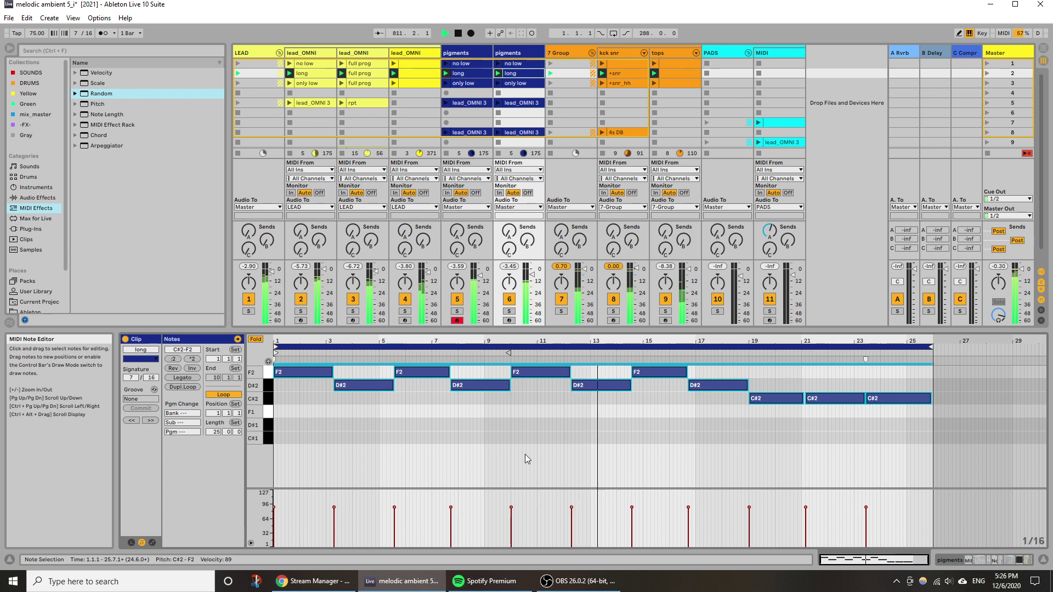
Transpose the long clip's notes down one octave and set Filter 2's cutoff to 1556 Hz in the duplicated pigments track's synth.
key("shift+Down")
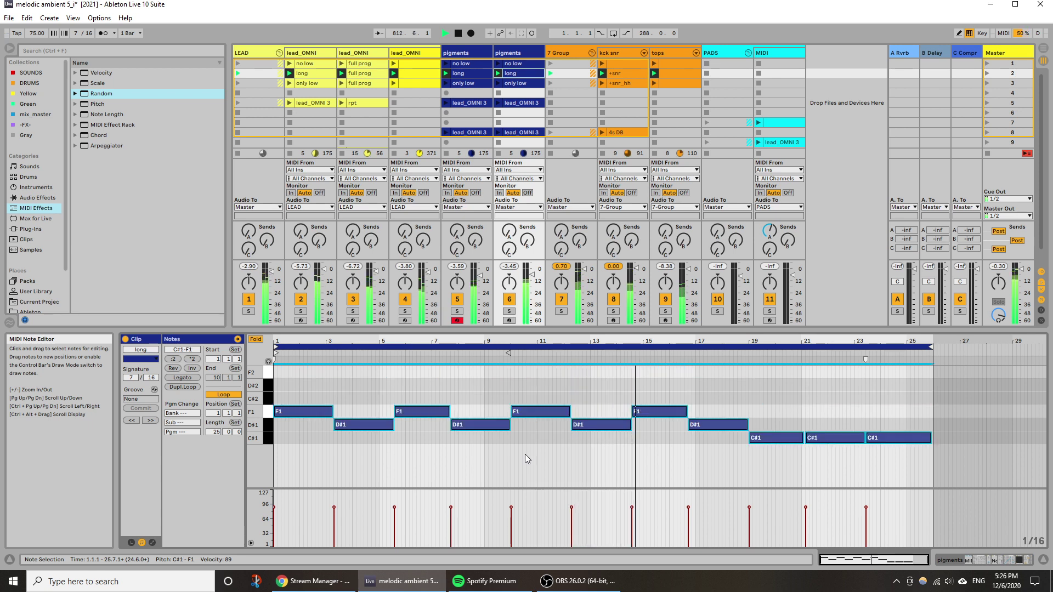
double_click(516, 53)
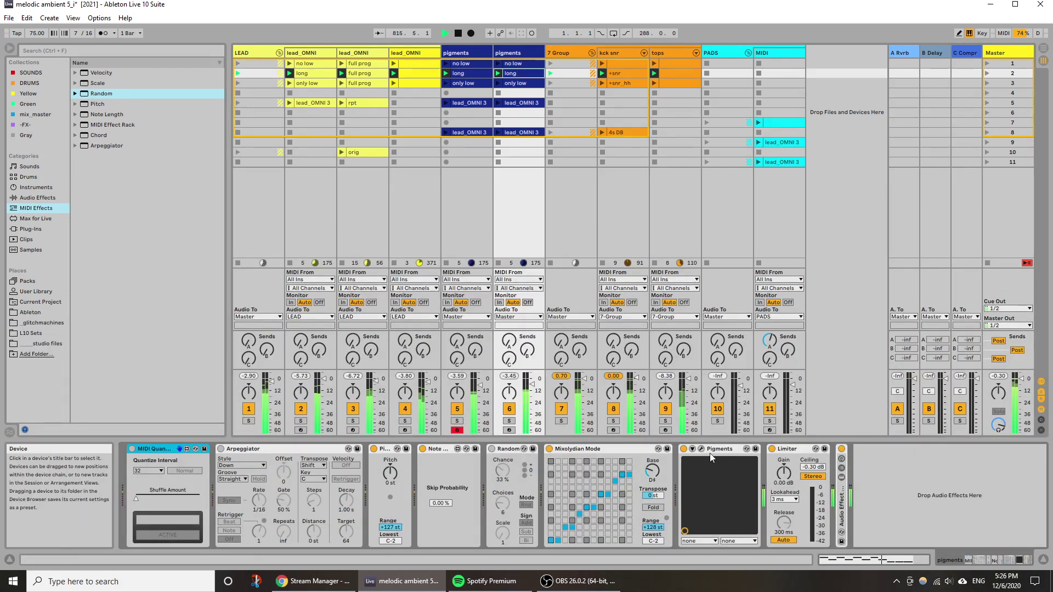
left_click(701, 450)
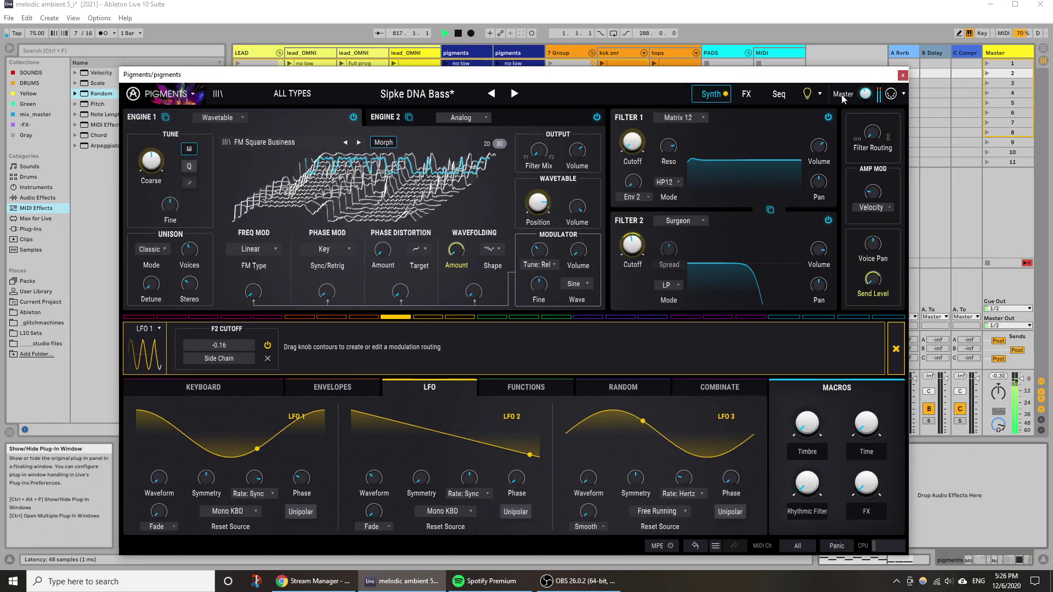
left_click_drag(632, 245, 632, 225)
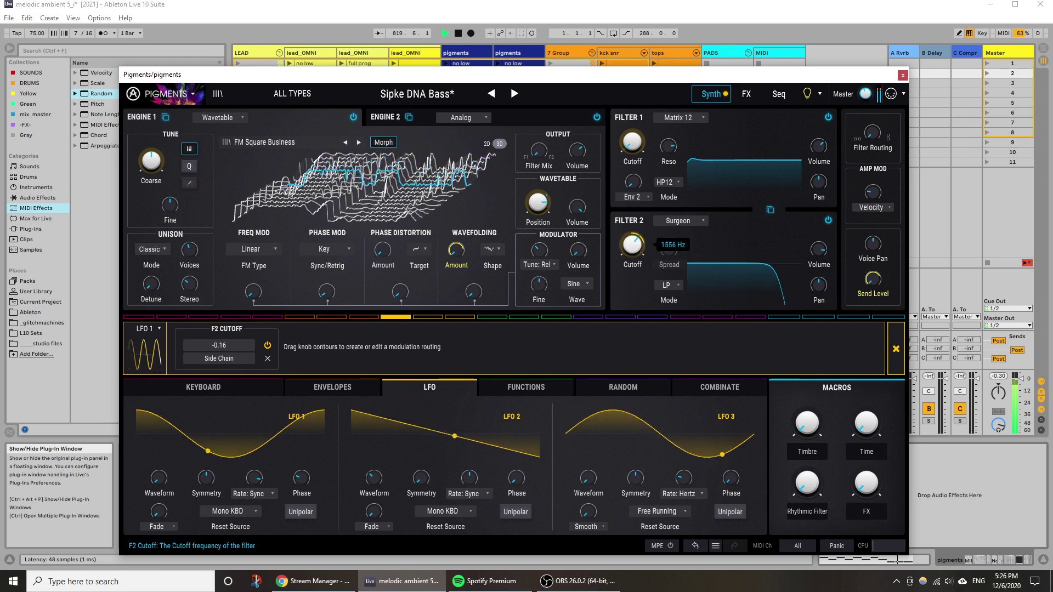
Slow LFO 1 and shift its phase, and adjust the filters with less Filter 1 resonance and a higher Filter 2 cutoff.
left_click_drag(260, 483, 301, 470)
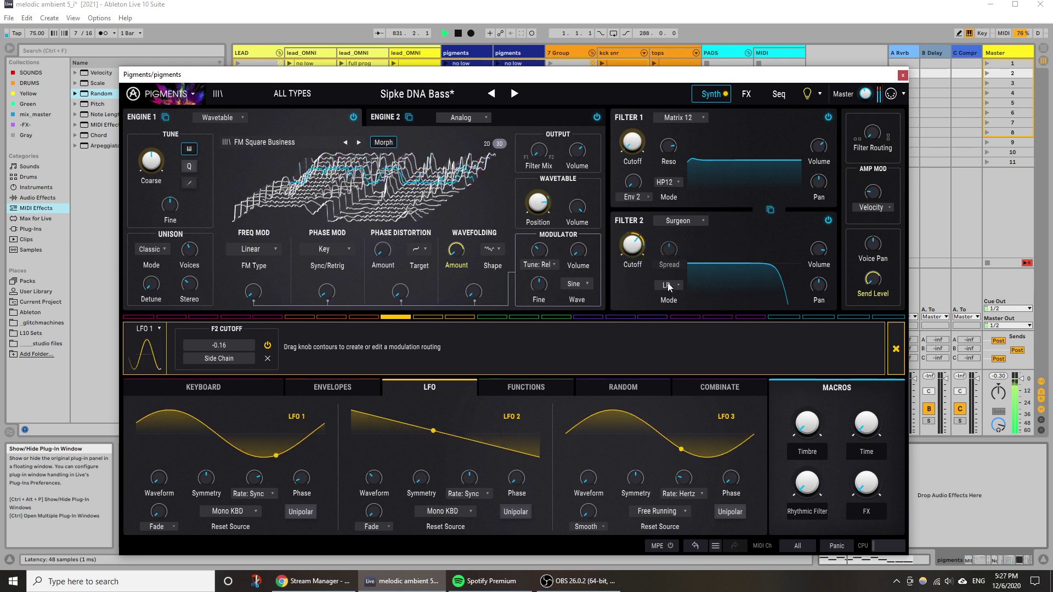
left_click_drag(665, 151, 666, 224)
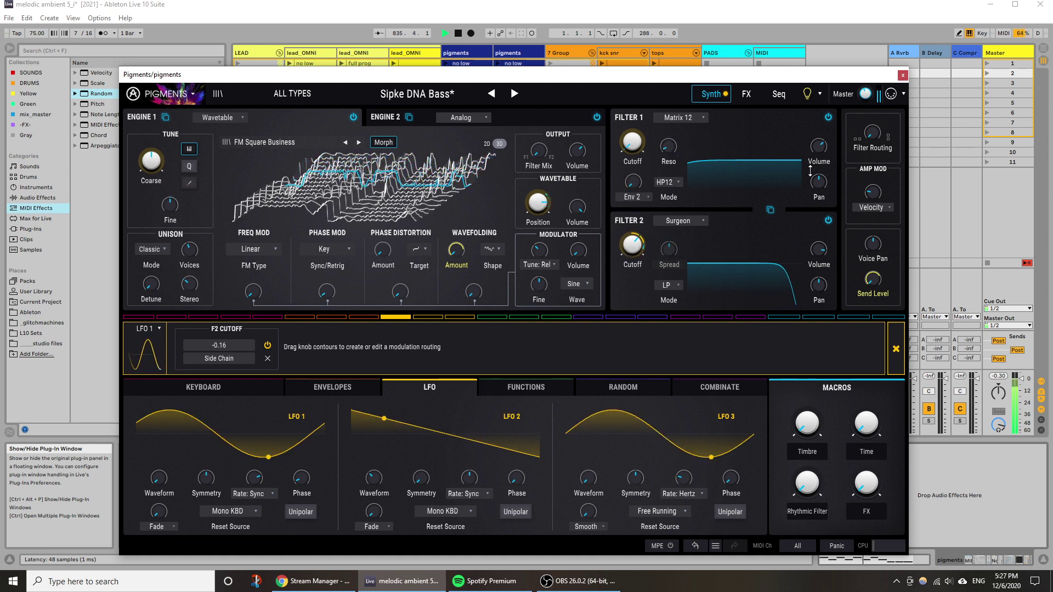
left_click_drag(632, 245, 632, 218)
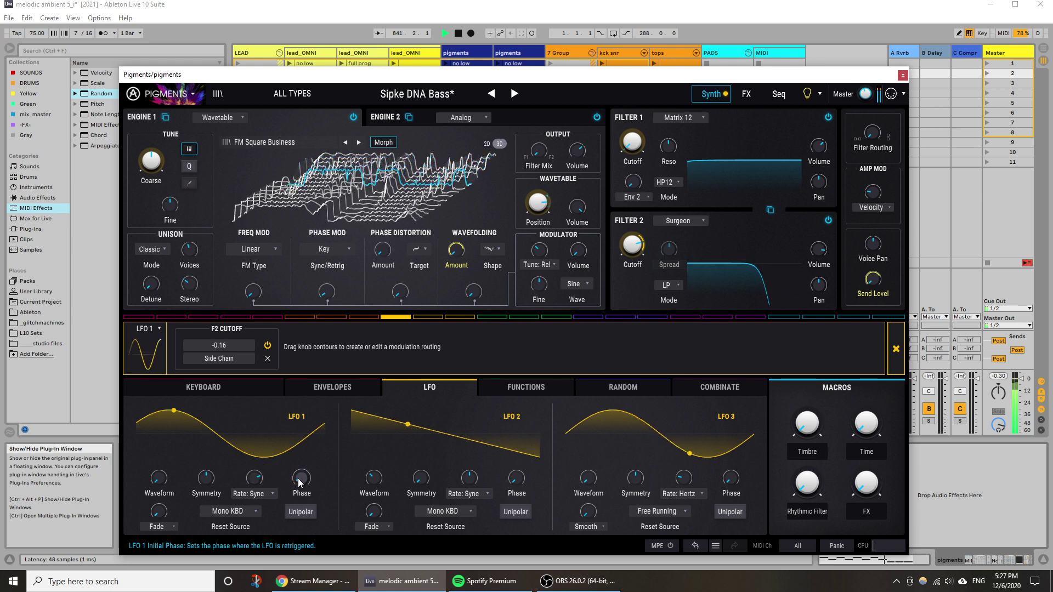
Make LFO 1's synced rate slower than 1/4, lower Filter 2's cutoff slightly, and close the synth.
left_click_drag(251, 479, 252, 493)
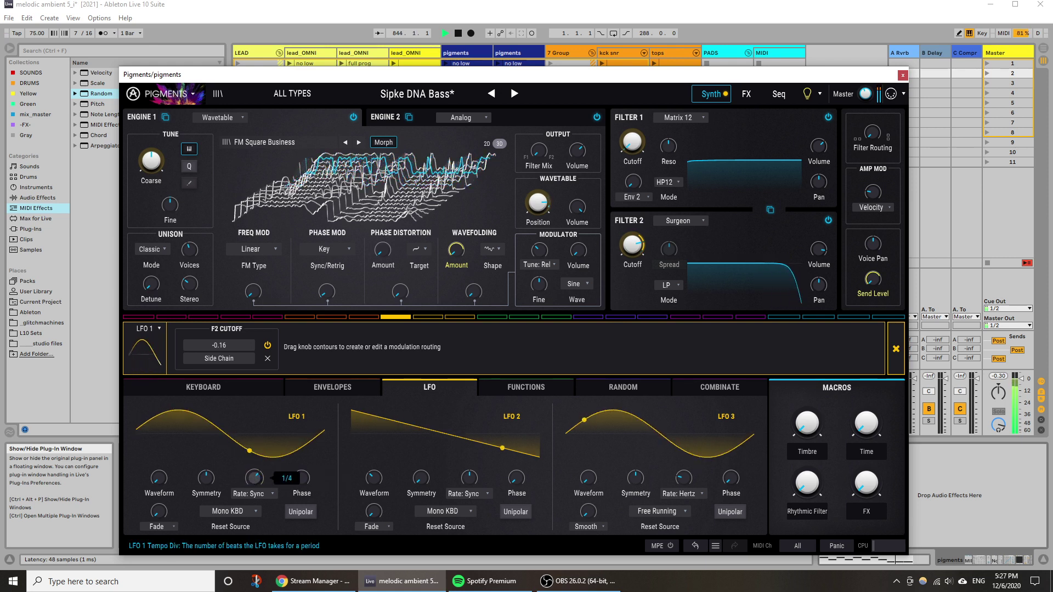
left_click_drag(252, 494, 251, 475)
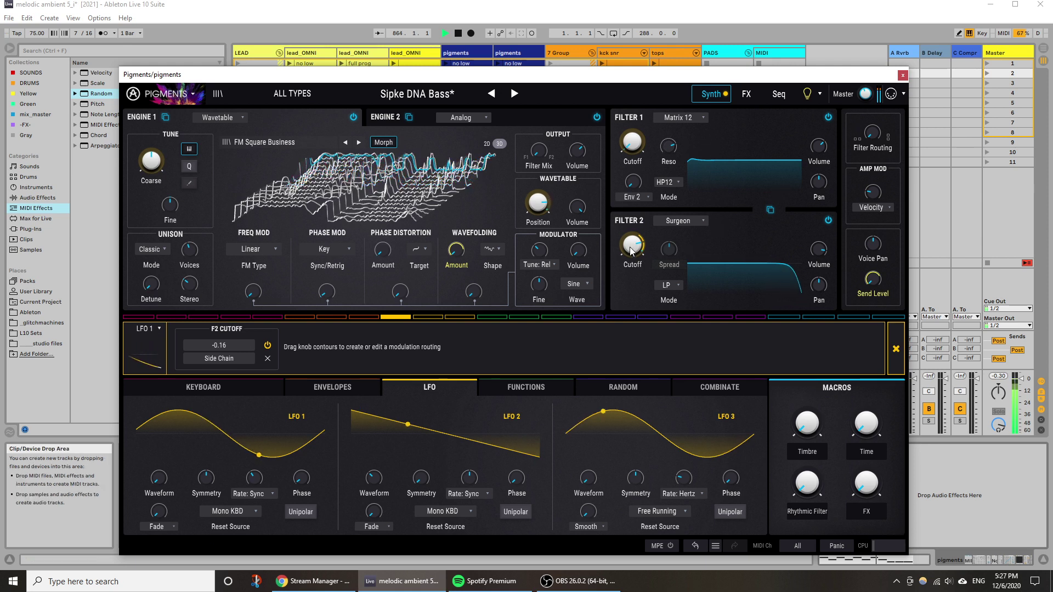
left_click_drag(631, 251, 630, 258)
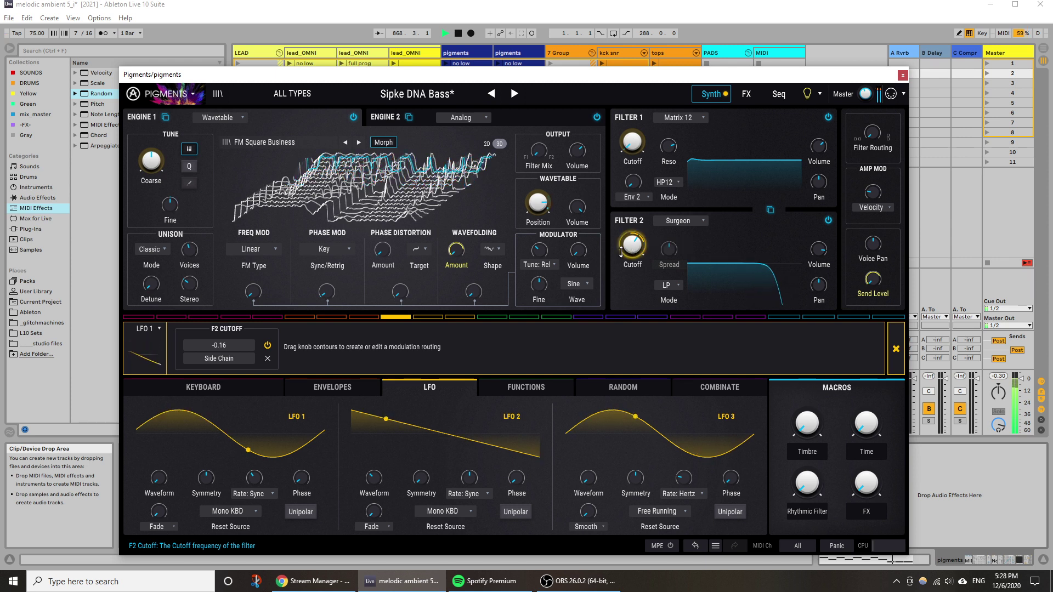
mouse_move(669, 250)
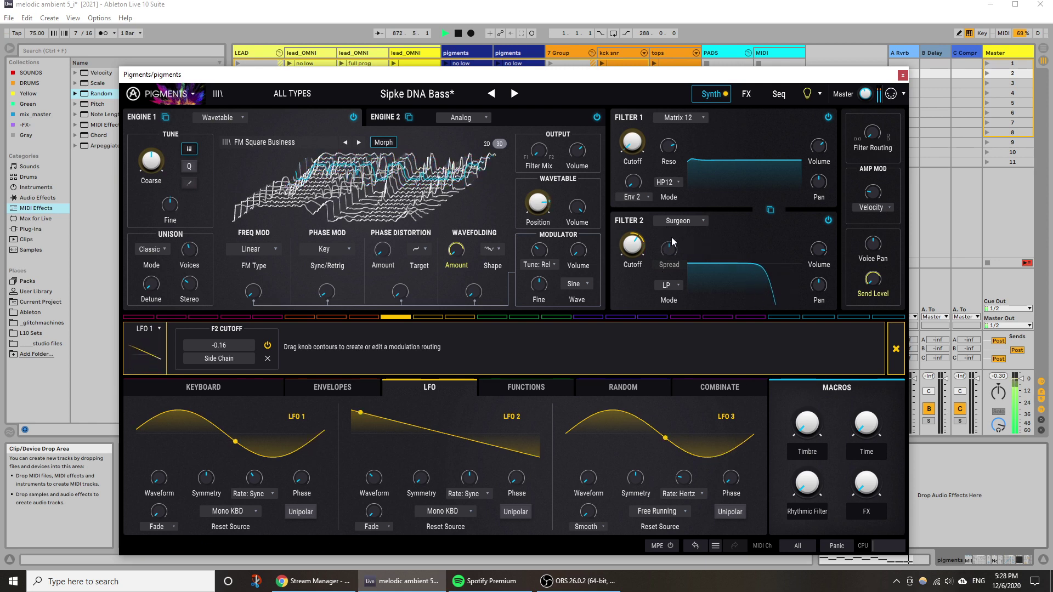
left_click(902, 76)
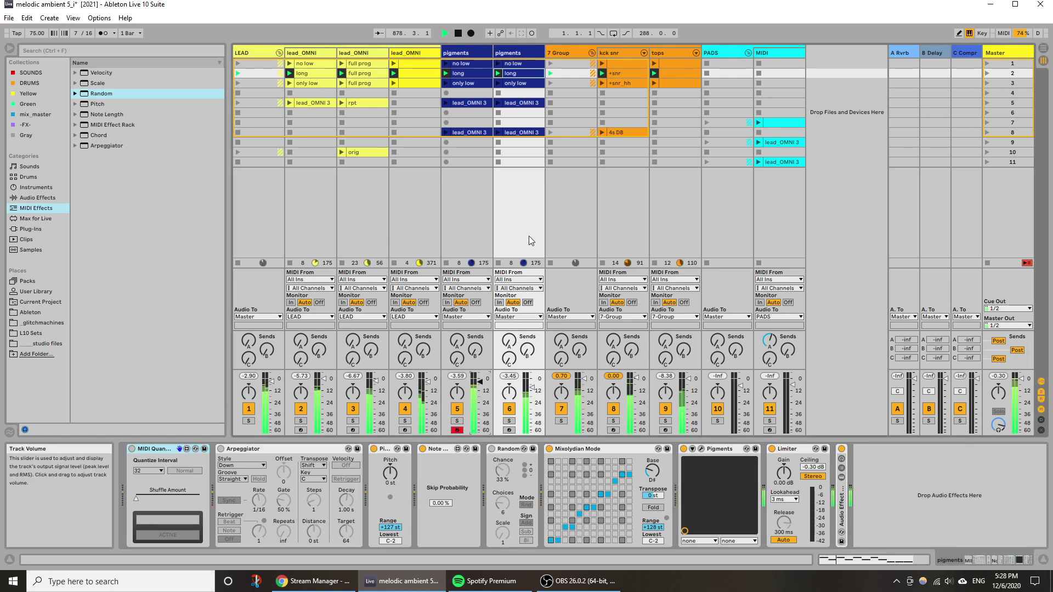
Group the two pigments tracks and rename the group bass.
left_click(480, 52)
left_click(514, 53)
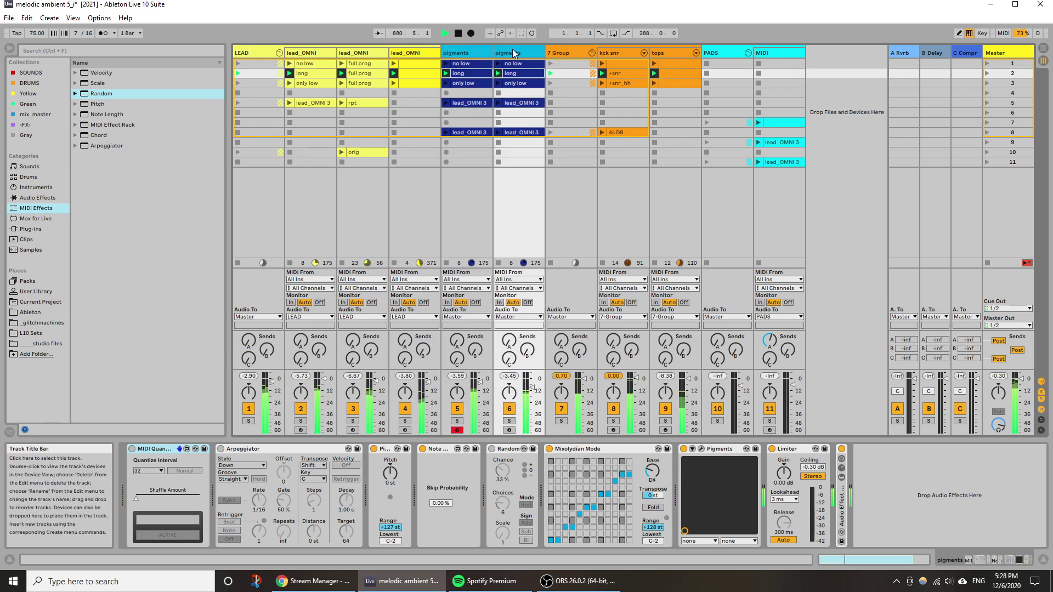
key("ctrl+g")
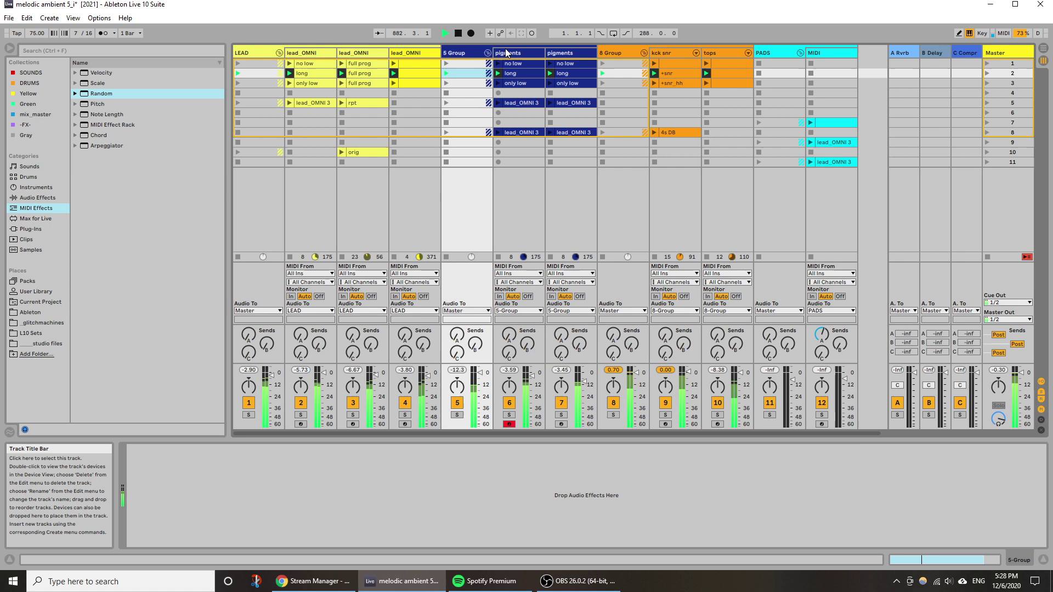
right_click(475, 55)
left_click(503, 97)
type("ba")
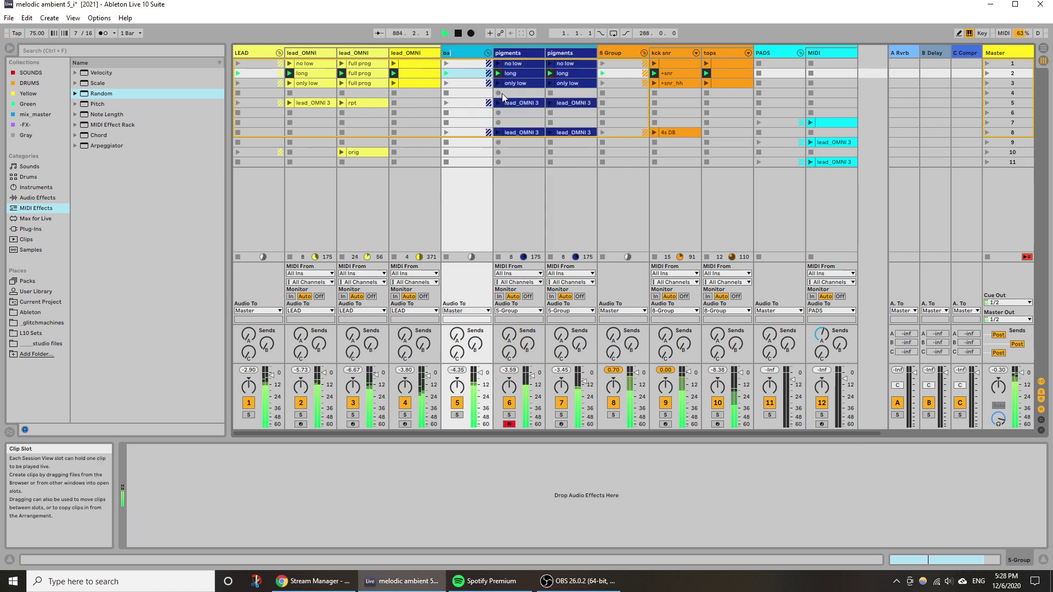
type("ss")
key("Return")
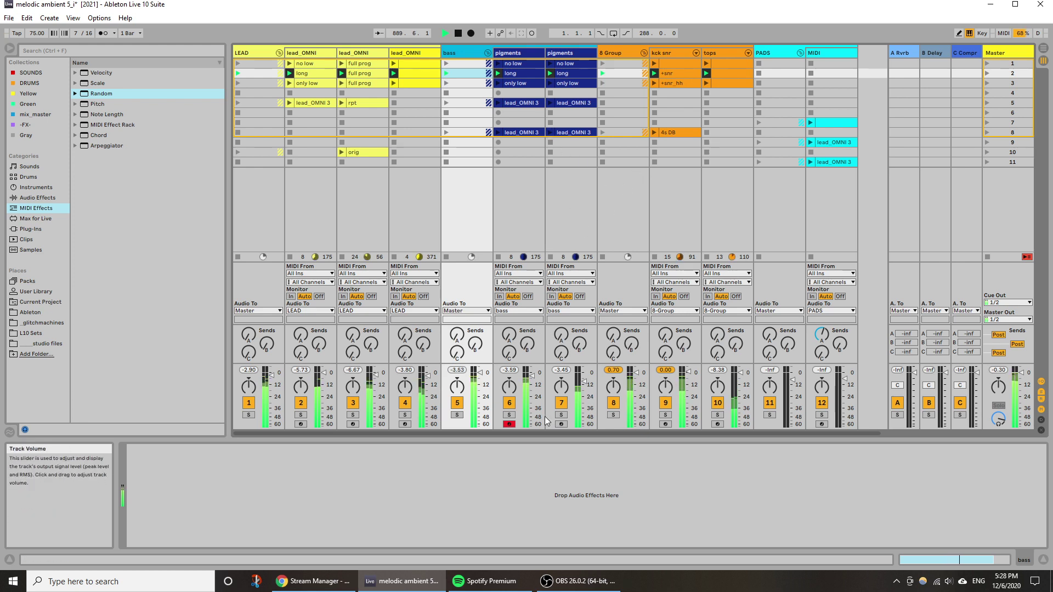
Mute the 8 Group drums and lower Filter 1's resonance in the duplicated pigments track's synth.
left_click(613, 406)
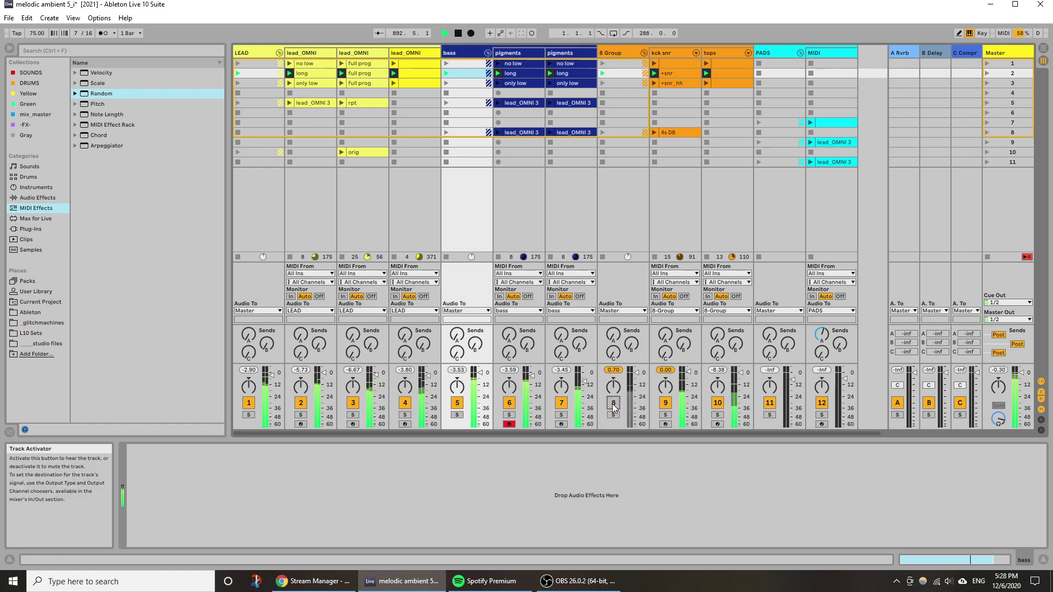
left_click(566, 74)
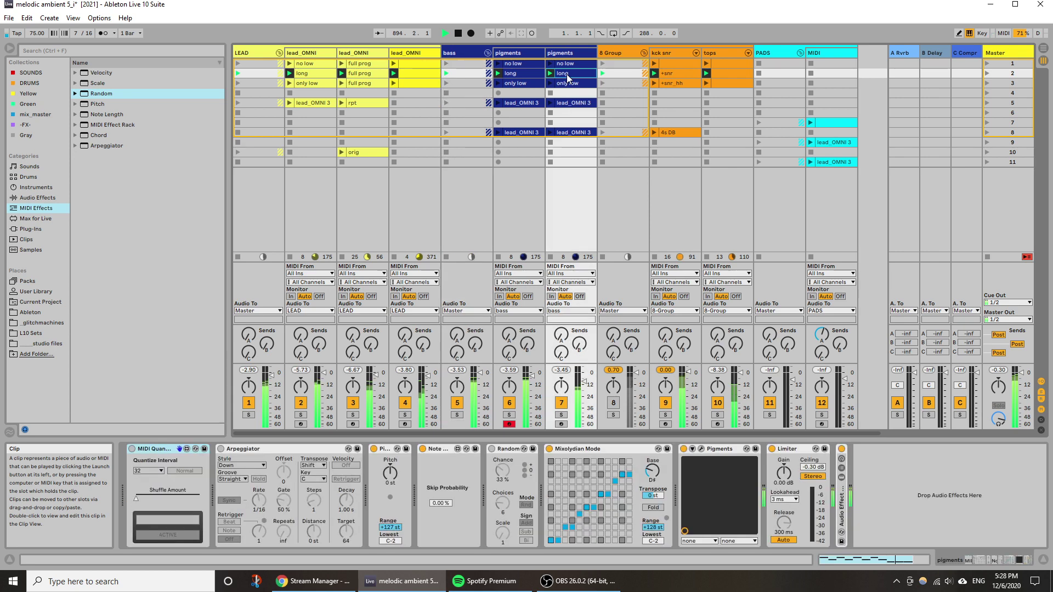
left_click(700, 448)
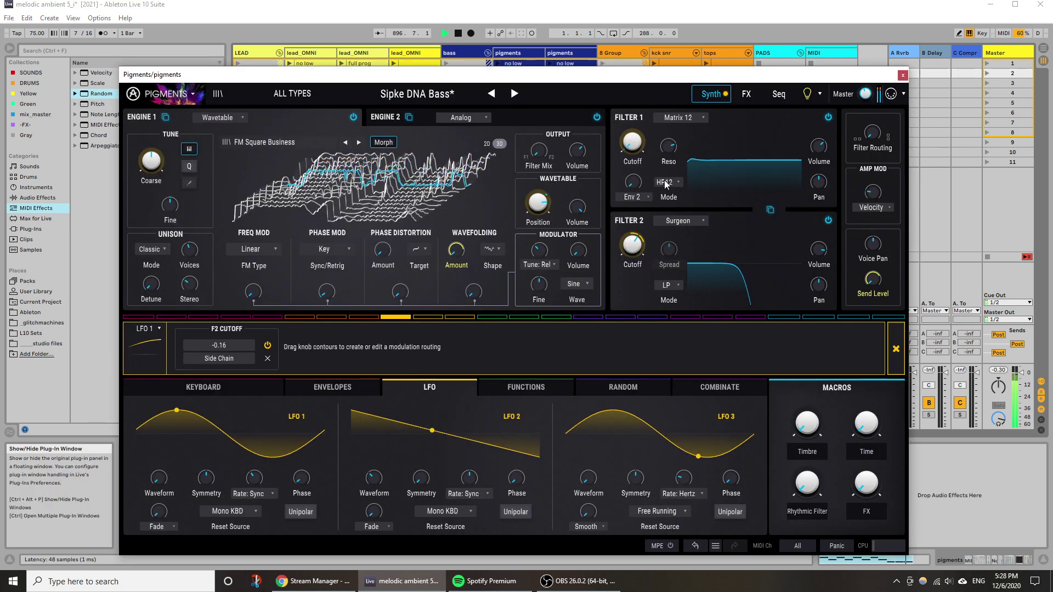
left_click_drag(669, 147, 668, 165)
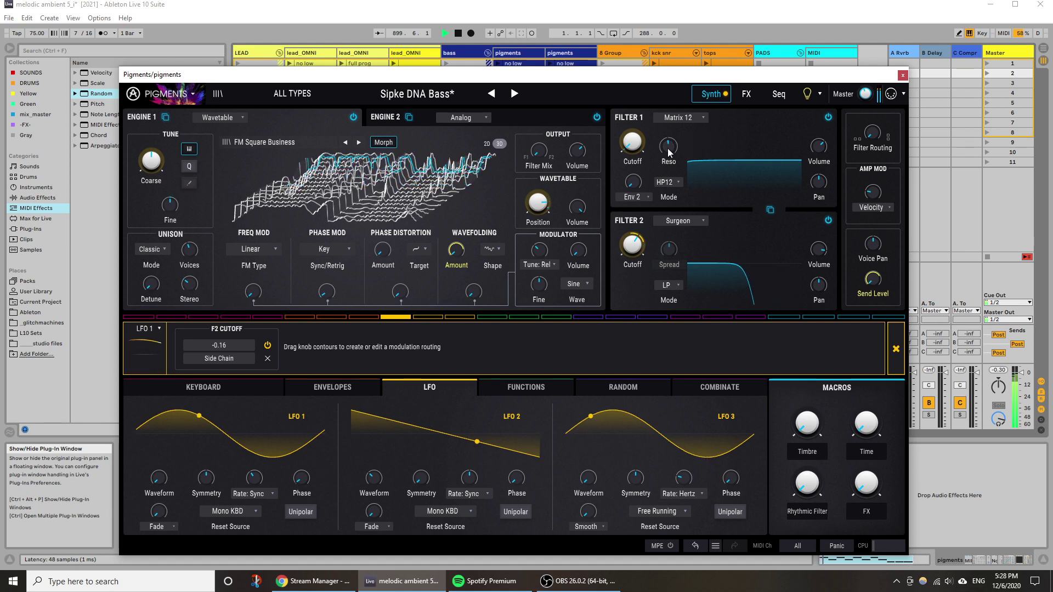
left_click(902, 75)
Lower Filter 1's resonance in the original pigments track's synth and close its window.
left_click(524, 57)
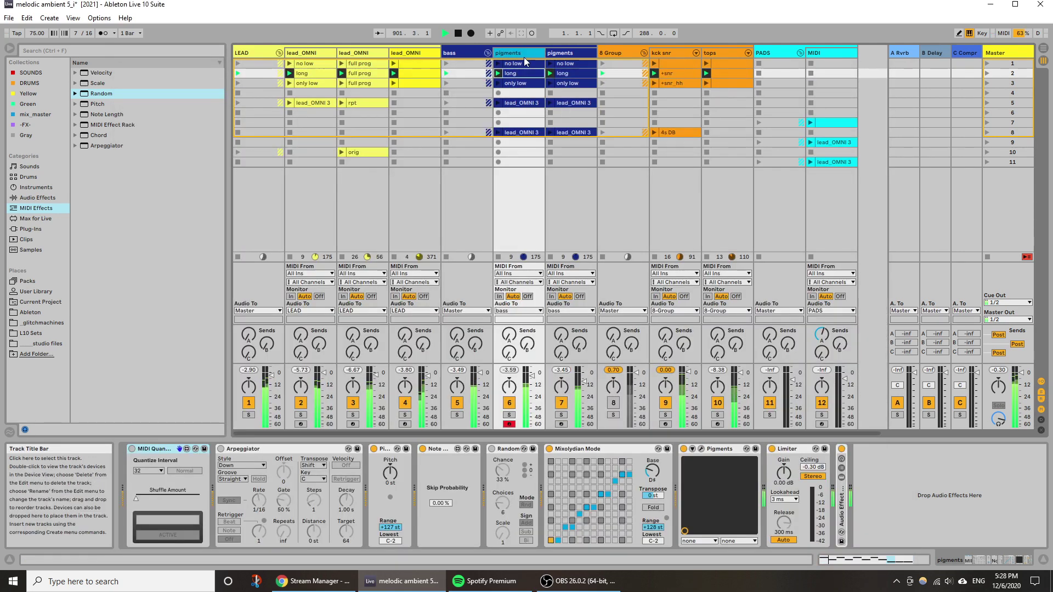
left_click(698, 450)
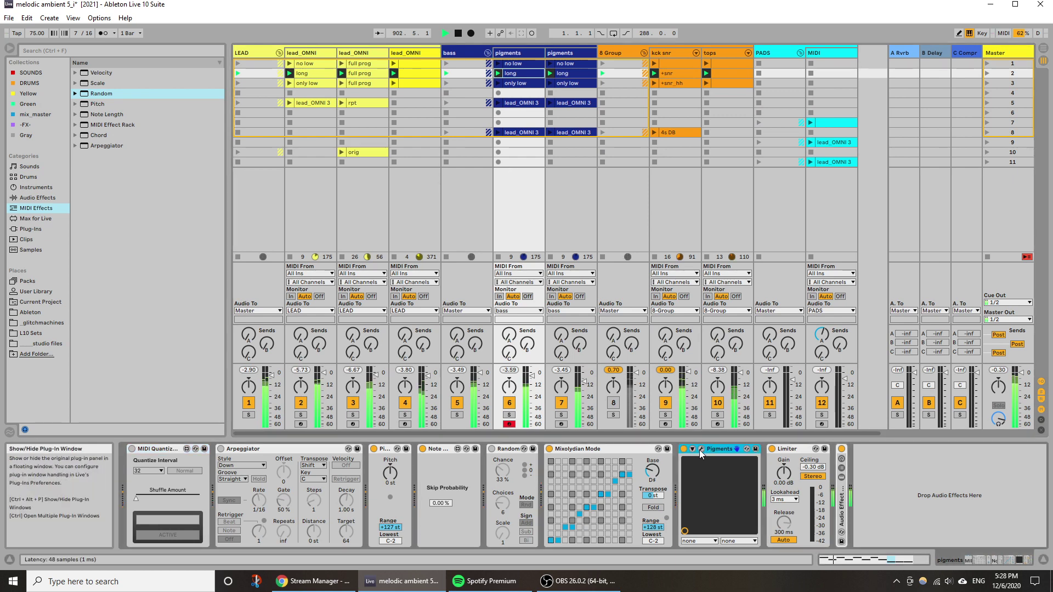
left_click(700, 449)
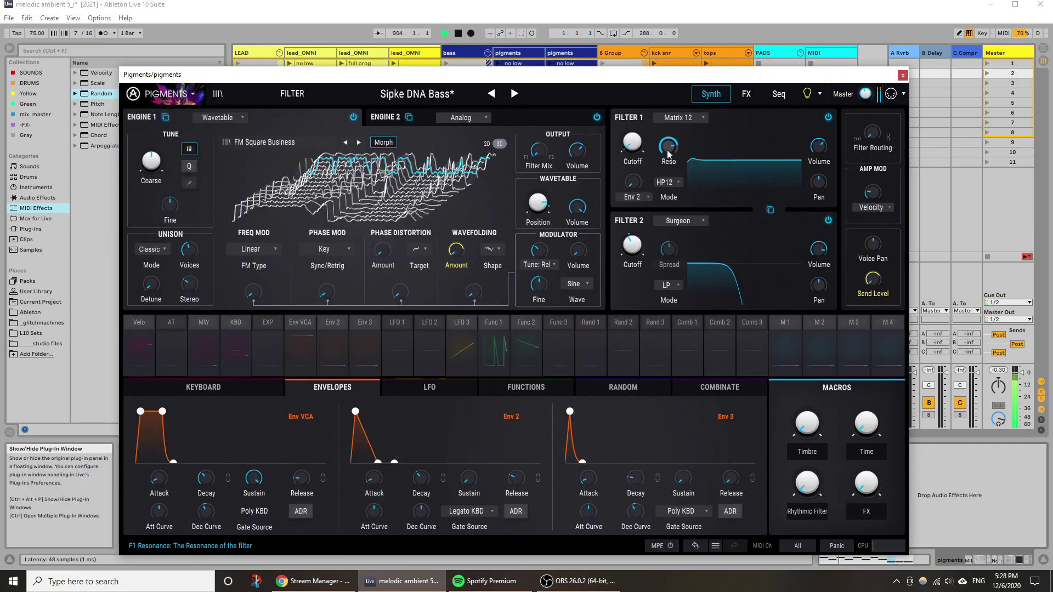
mouse_move(667, 147)
left_click_drag(668, 146, 668, 155)
left_click(901, 77)
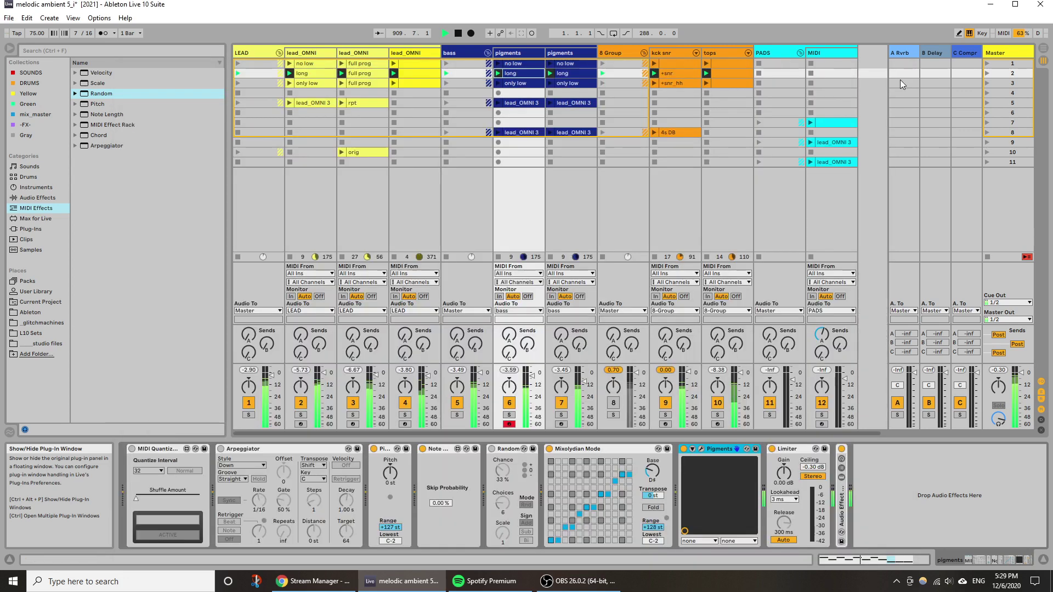
Solo the original pigments track and the duplicated one in turn to compare their sound.
left_click(551, 209)
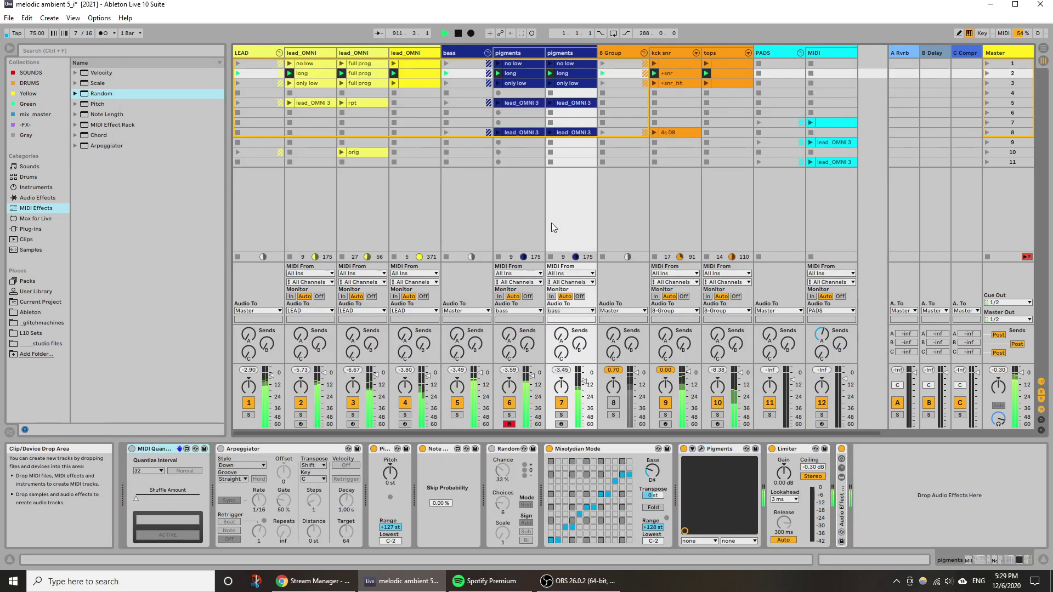
left_click(509, 415)
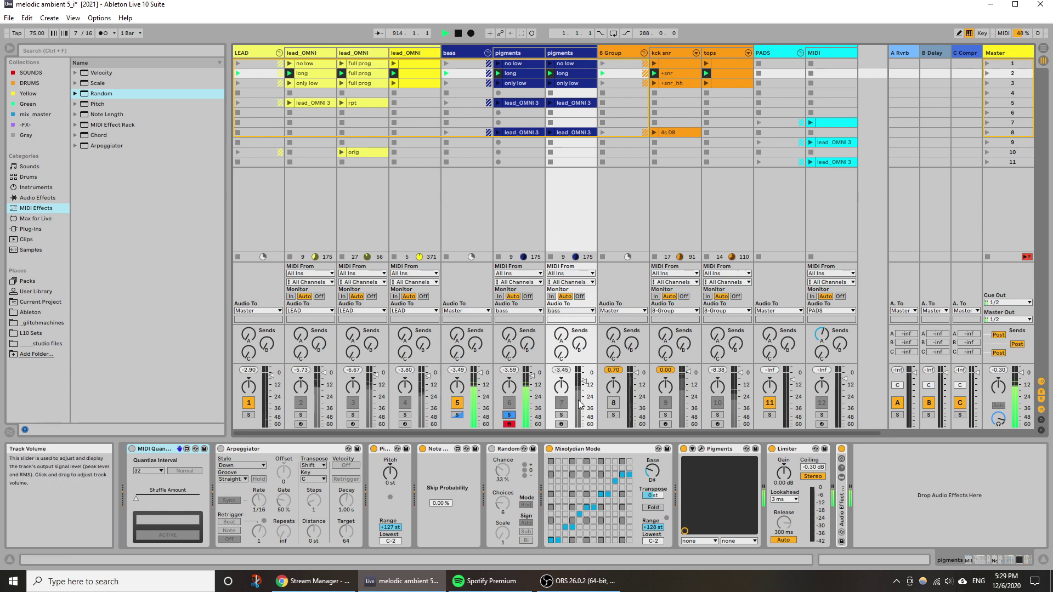
left_click(561, 415)
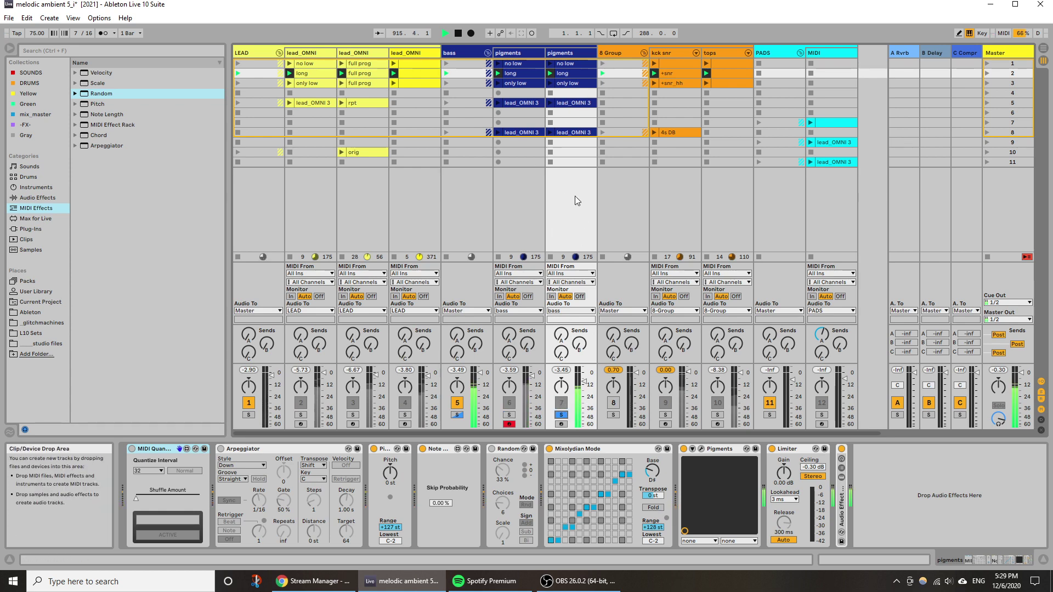
Set Filter 1's resonance to 0.528 in the duplicated pigments track's synth and close its window.
left_click(563, 53)
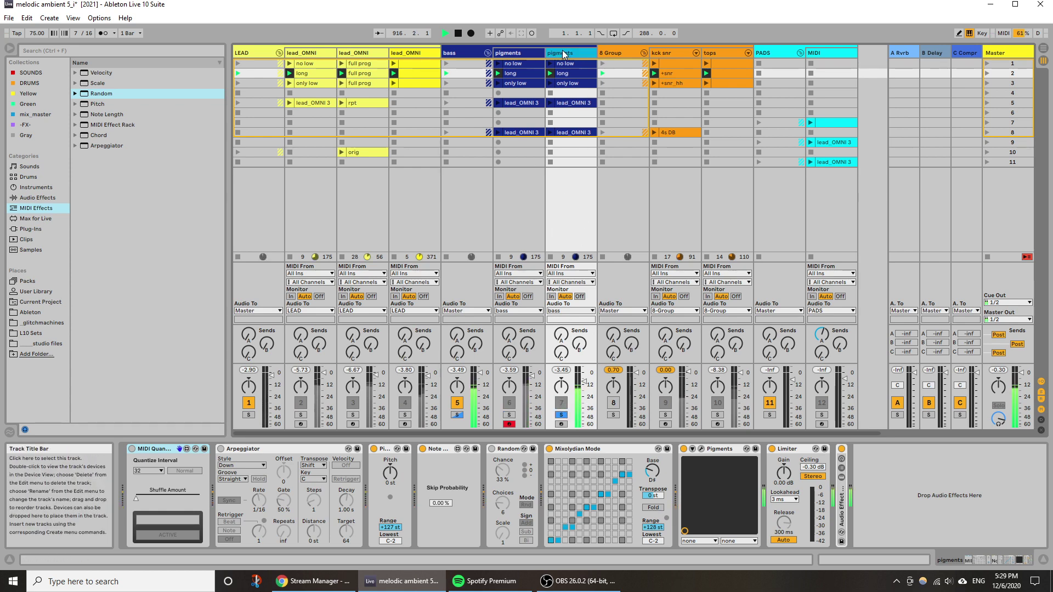
left_click(701, 449)
mouse_move(672, 148)
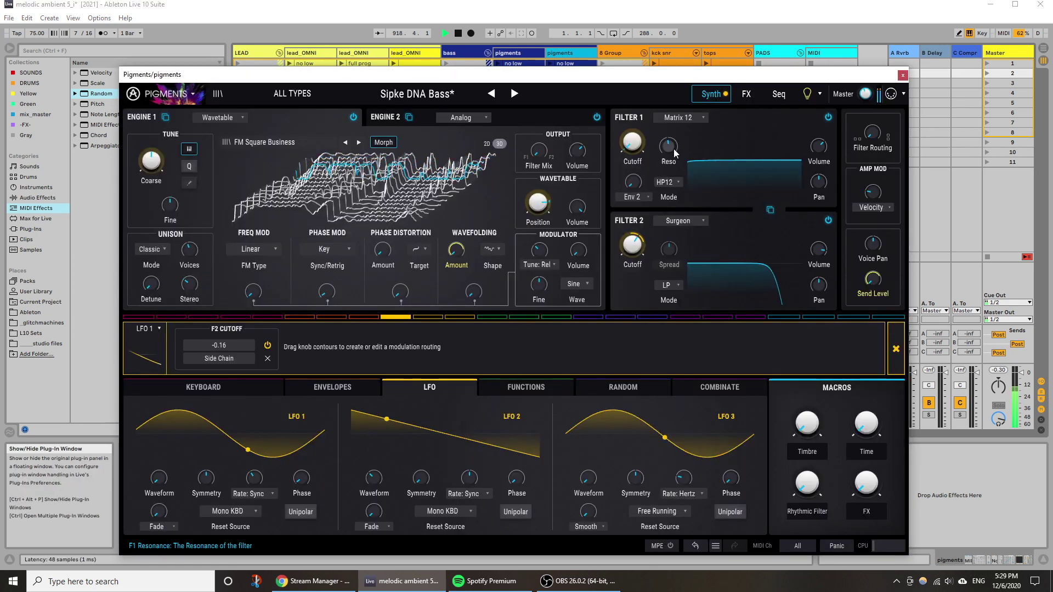
left_click_drag(672, 148, 672, 102)
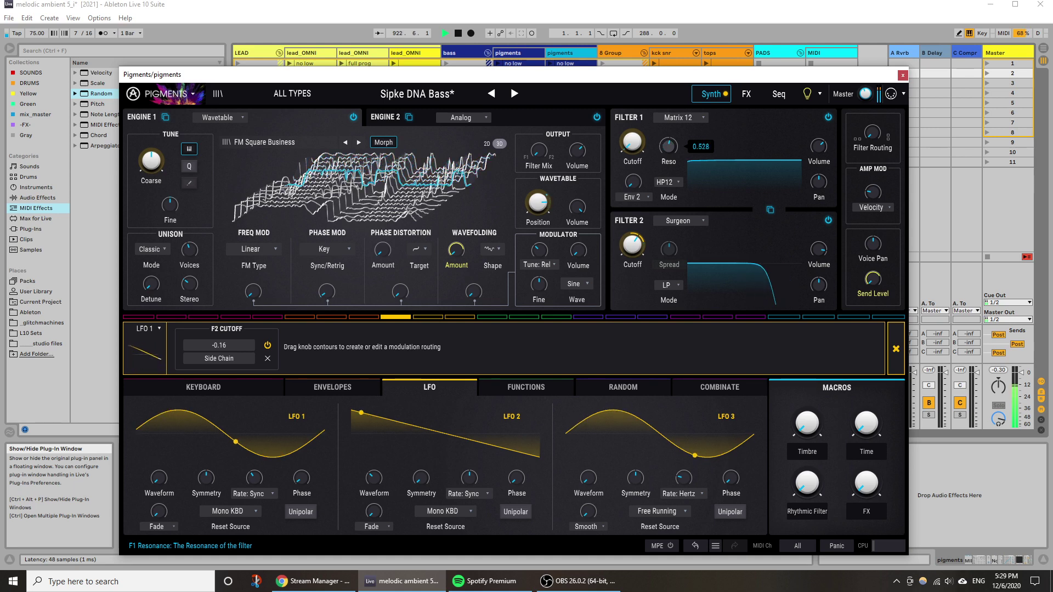
left_click(901, 74)
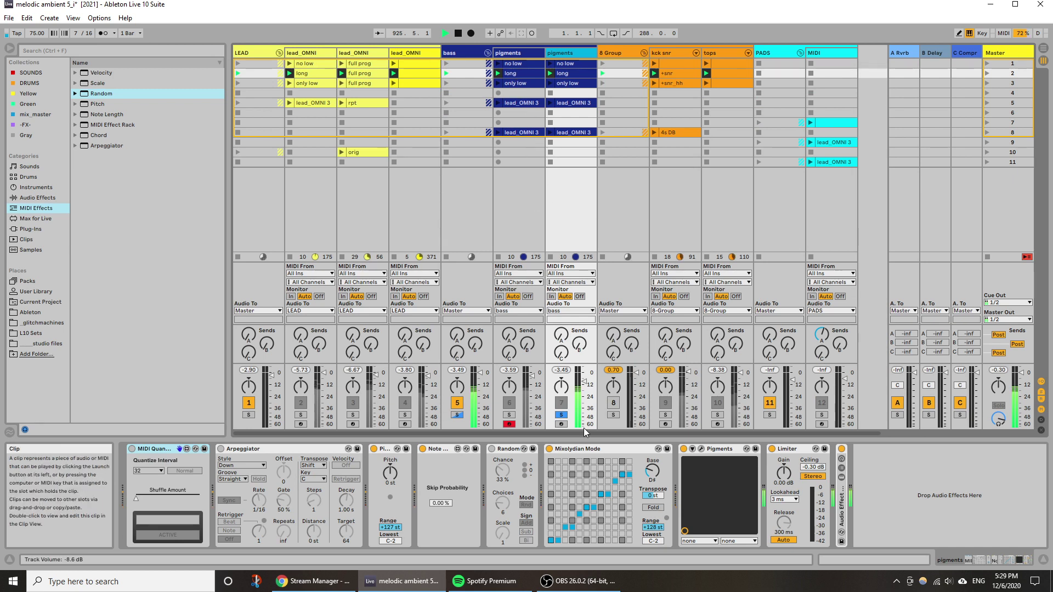
Audition the whole bass group in solo, return to the full mix with the 8 Group drums unmuted, and select the third lead_OMNI track.
left_click(458, 415)
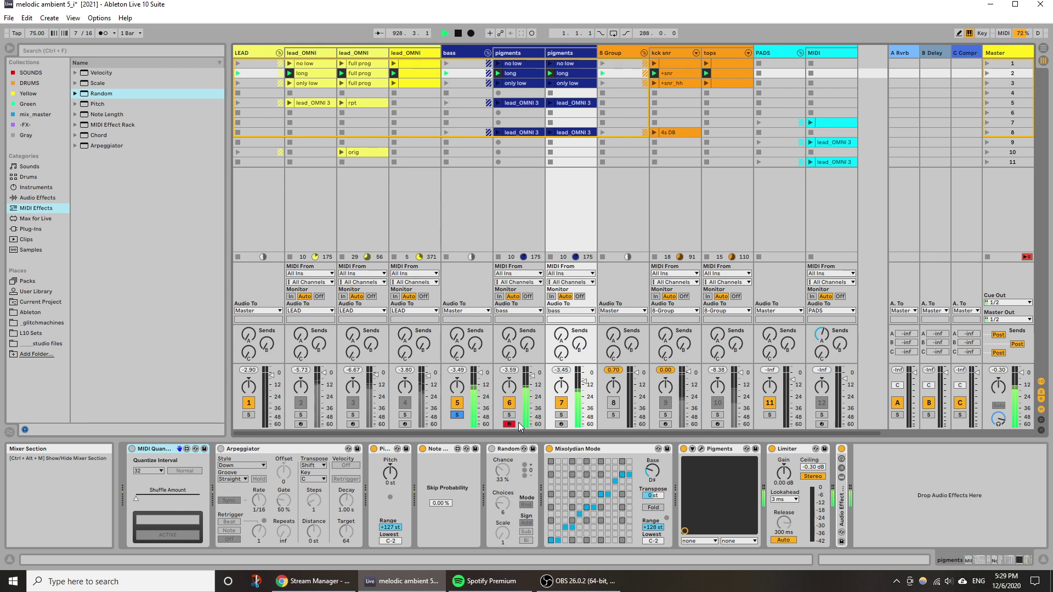
left_click(456, 415)
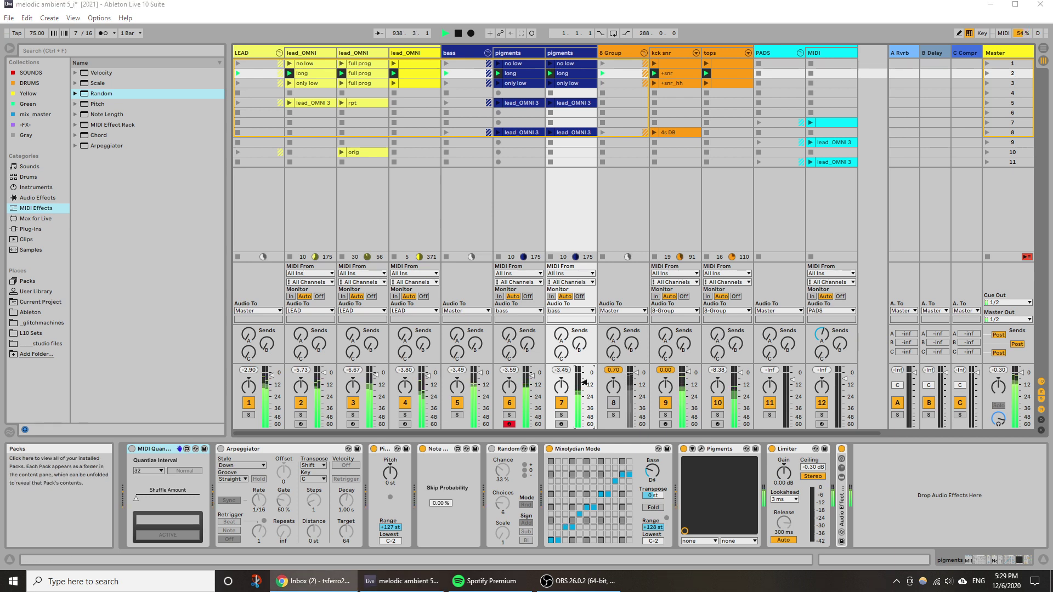
left_click(612, 404)
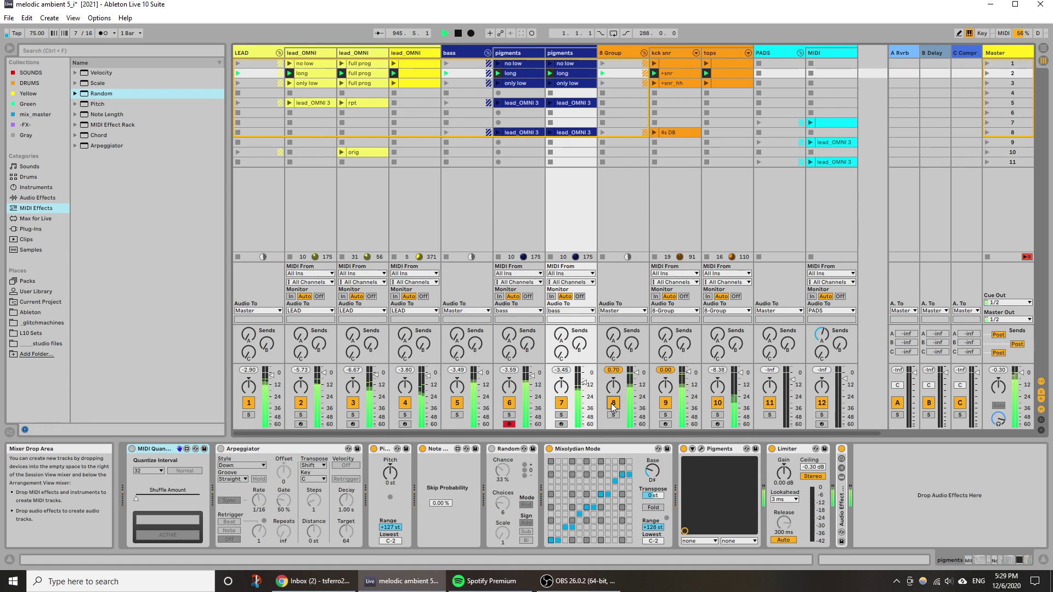
left_click(401, 54)
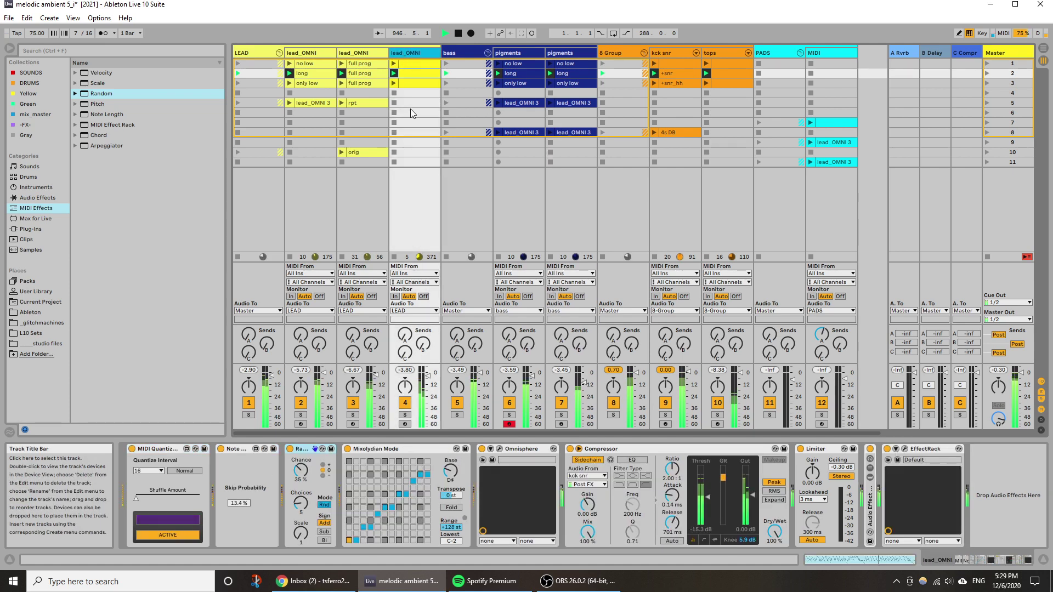
Open the first two clips of the third lead_OMNI track to examine their notes.
double_click(406, 73)
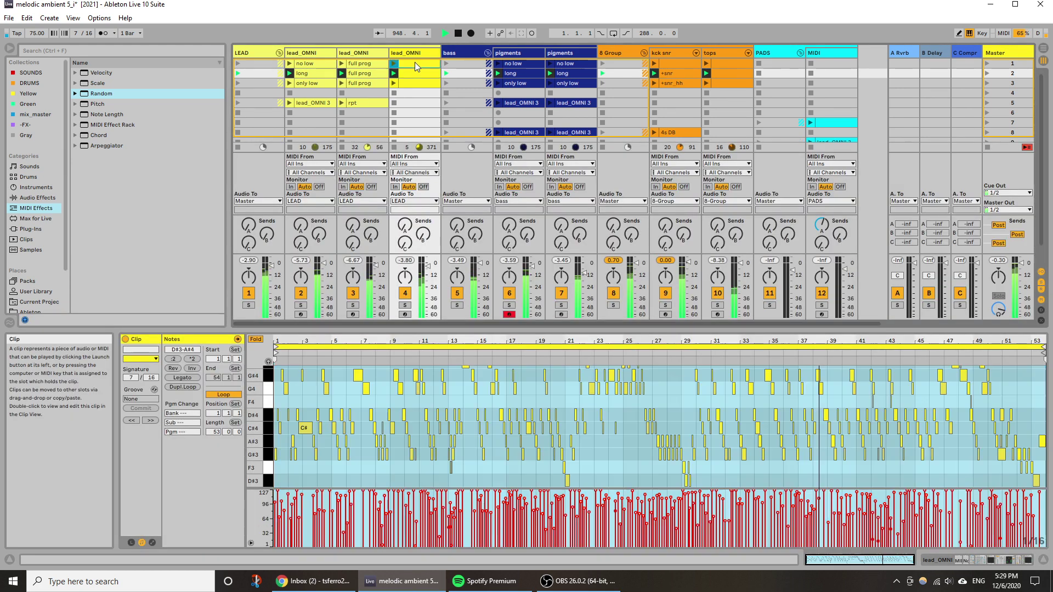
left_click(414, 63)
left_click(415, 74)
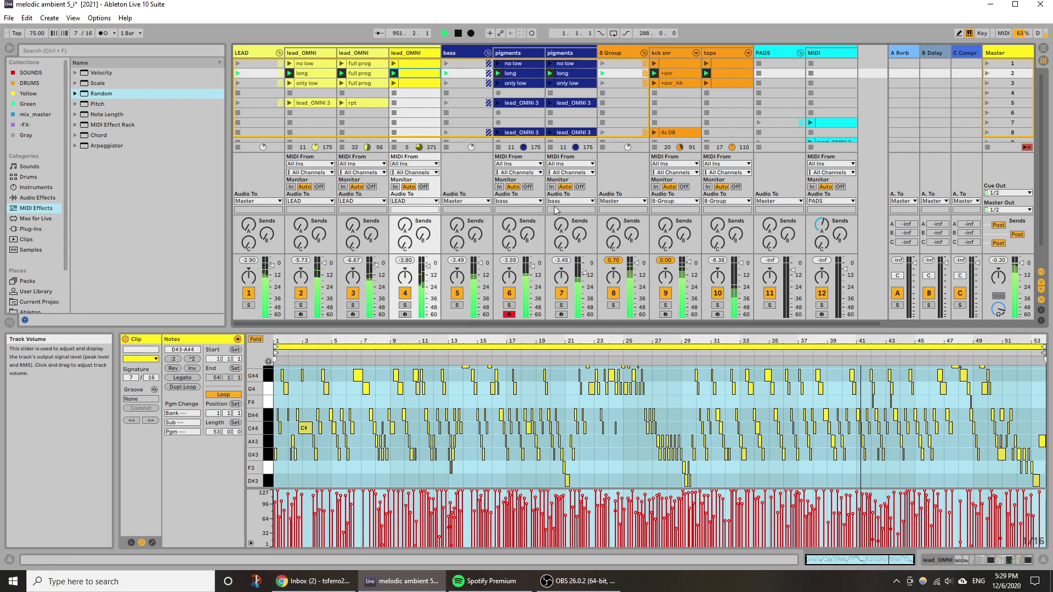
Mute the duplicated pigments track and set Filter 1's resonance to 0.576 in the original pigments track's synth, closing its window.
left_click(561, 292)
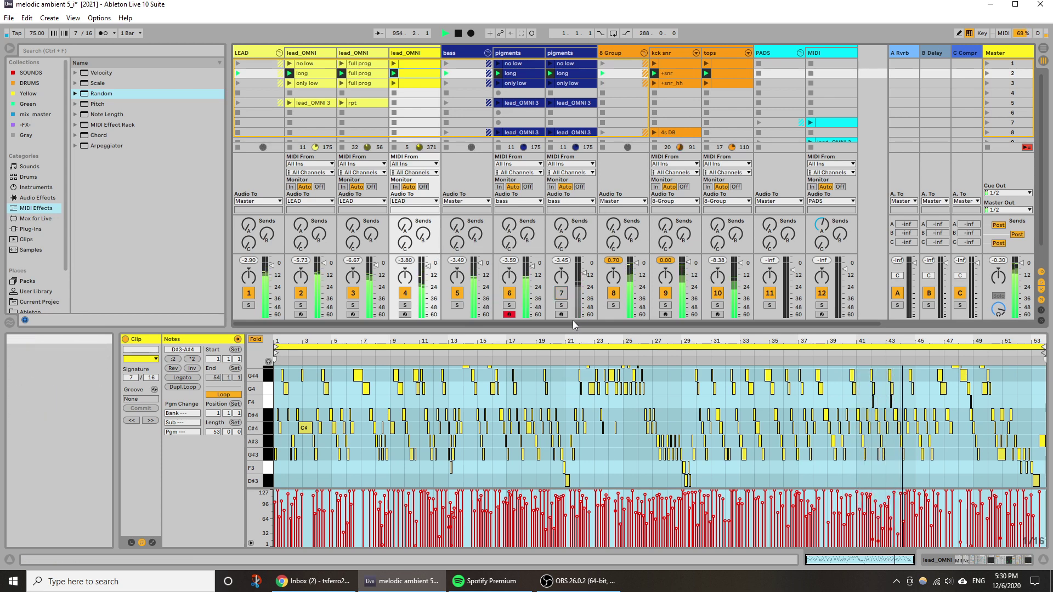
left_click(511, 75)
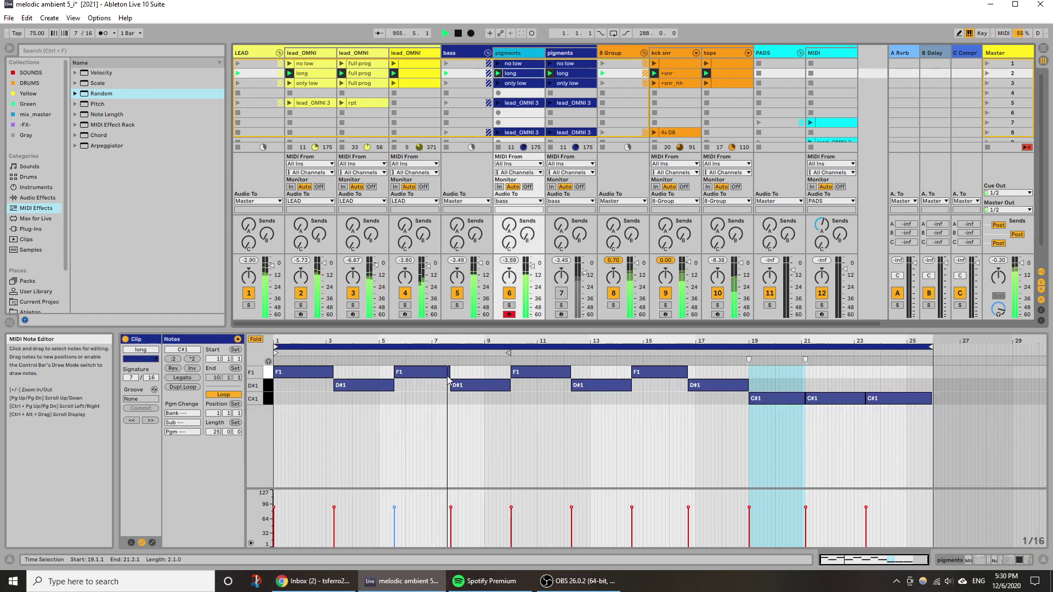
key("shift+Tab")
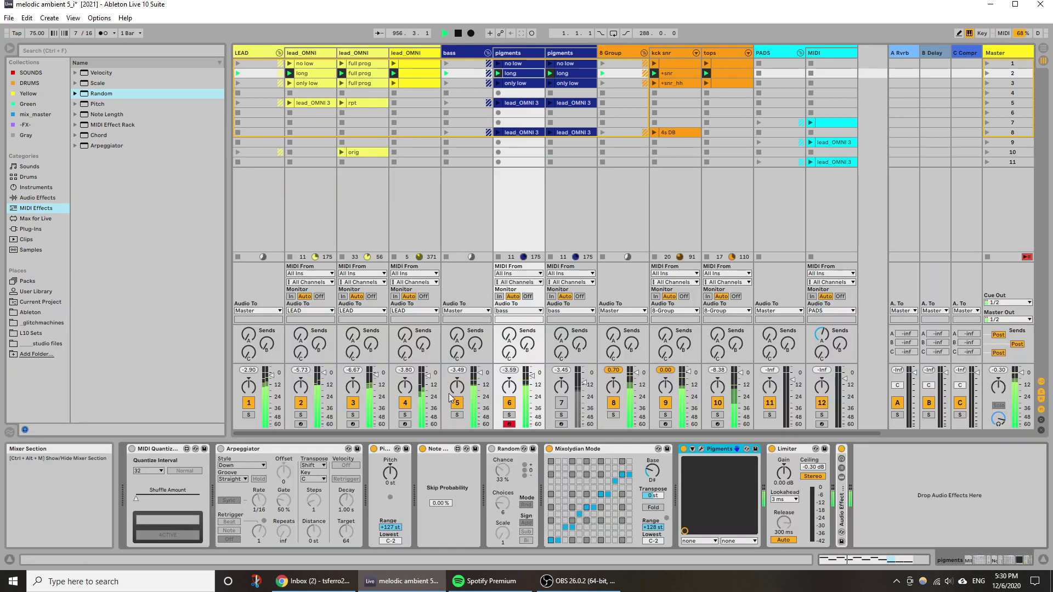
left_click(700, 449)
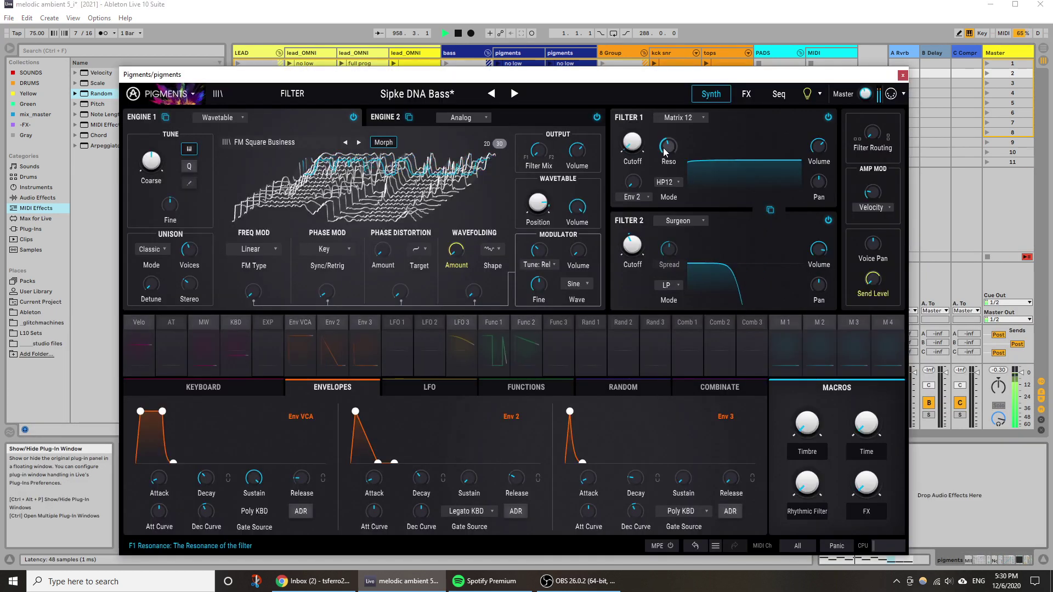
left_click_drag(668, 146, 668, 136)
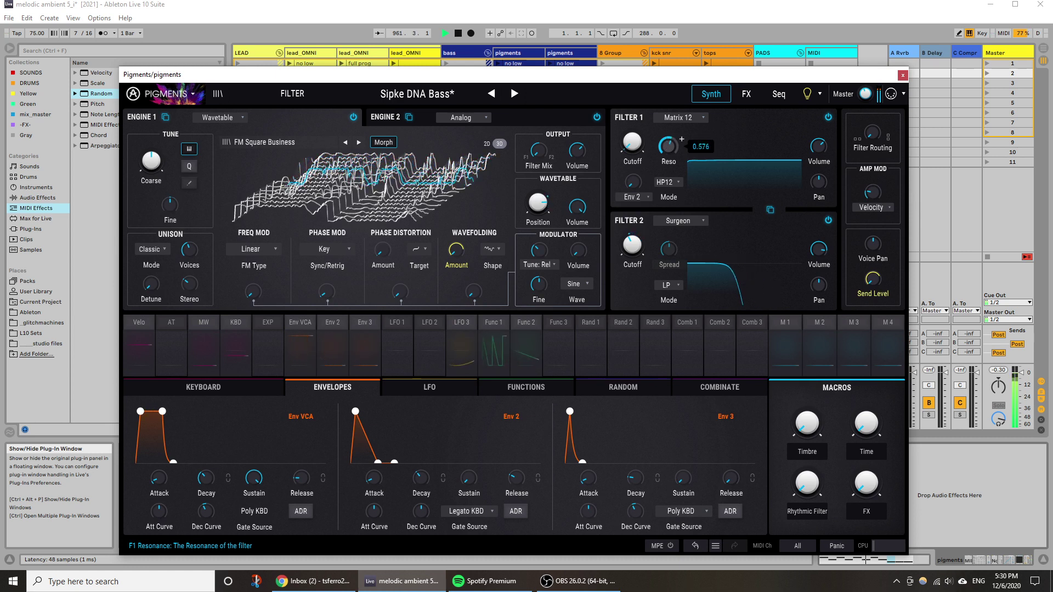
key("ctrl+alt+p")
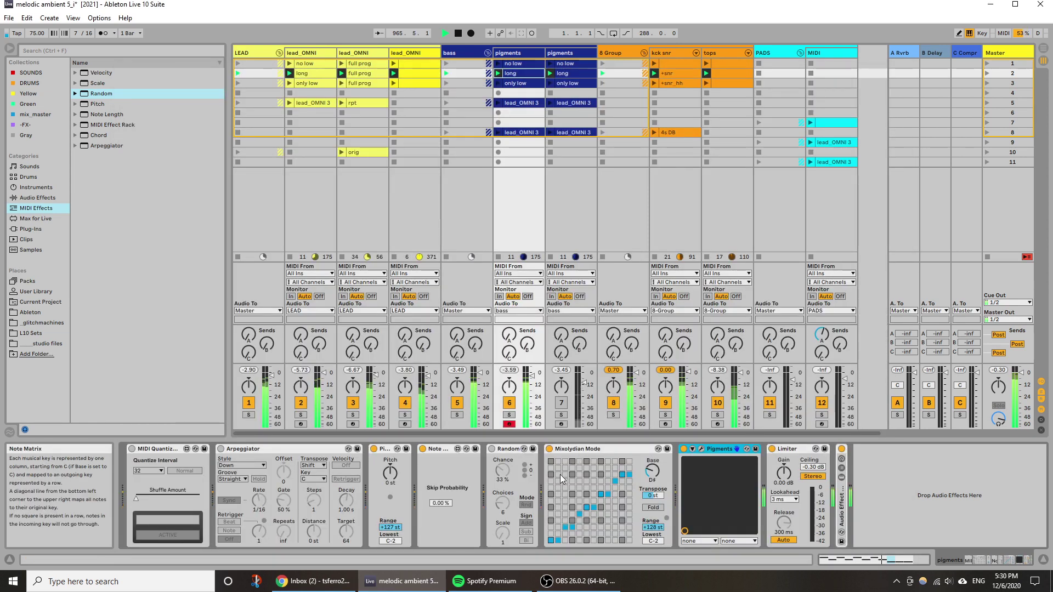
Show the "long" clips of the original pigments and first lead_OMNI tracks together in an enlarged note editor.
double_click(535, 74)
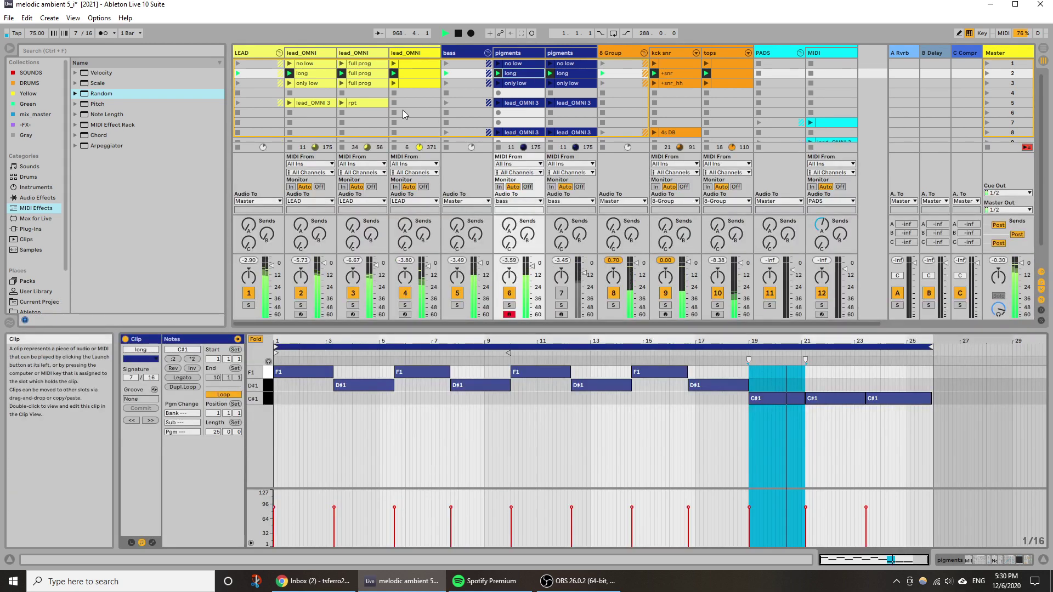
left_click(322, 75, "ctrl")
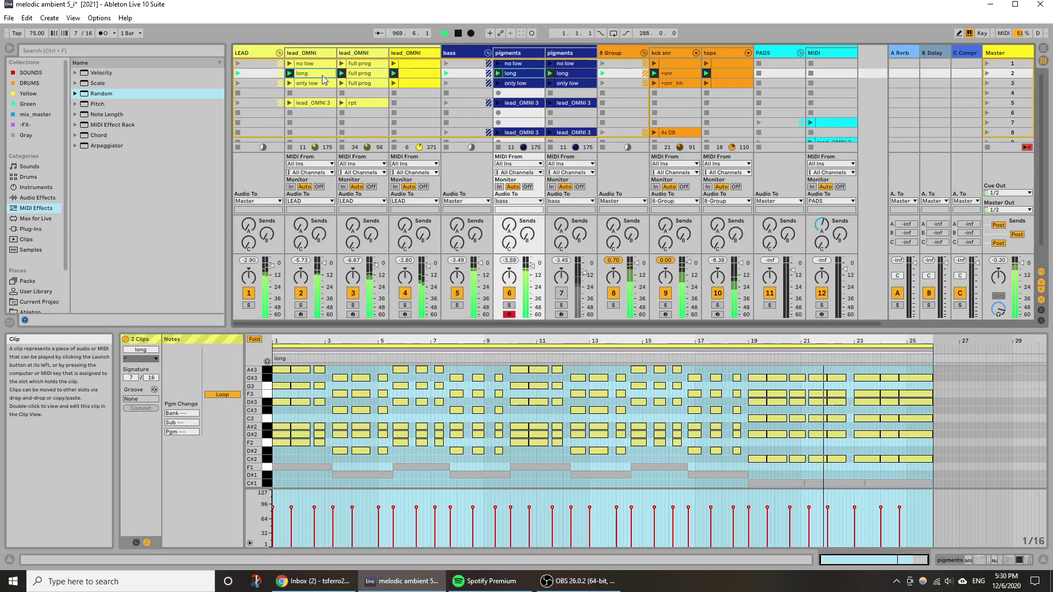
left_click(638, 396)
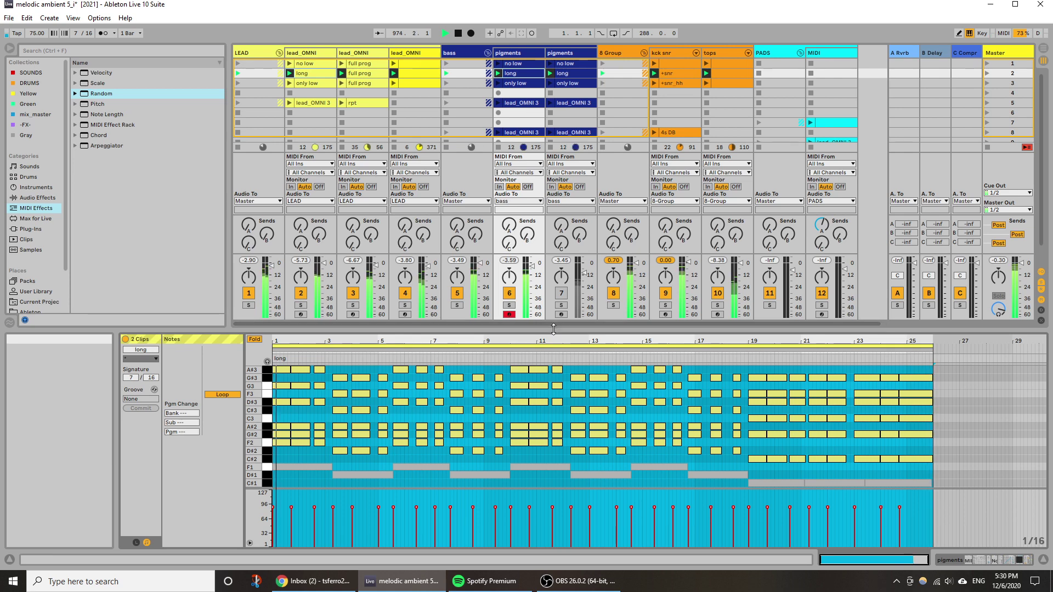
left_click_drag(554, 325, 543, 301)
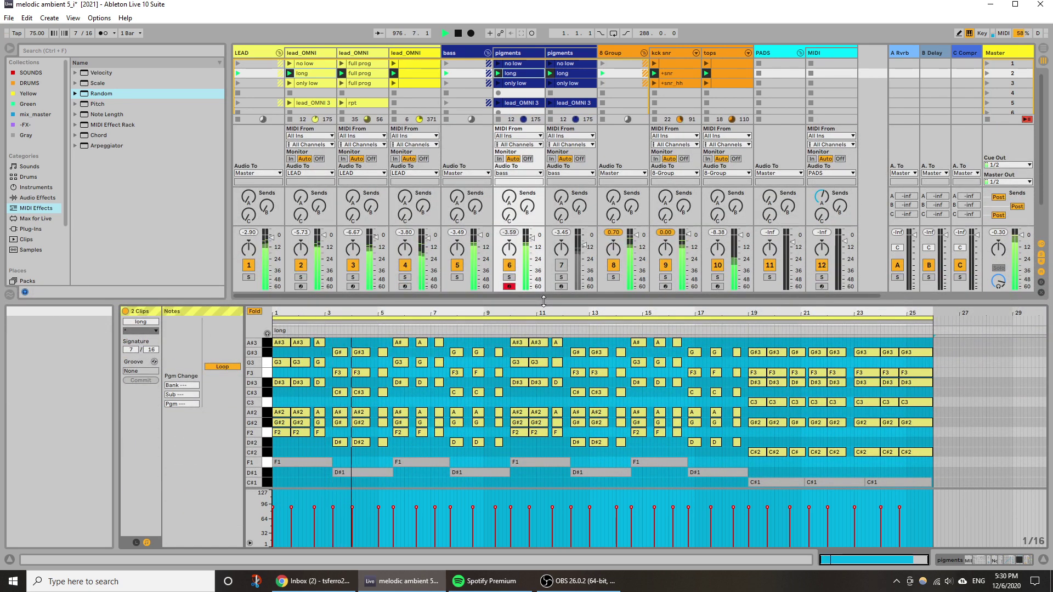
Set the third lead_OMNI track's volume to -0.5 dB and recolour the track and all its clips pale lime.
left_click_drag(428, 238, 428, 235)
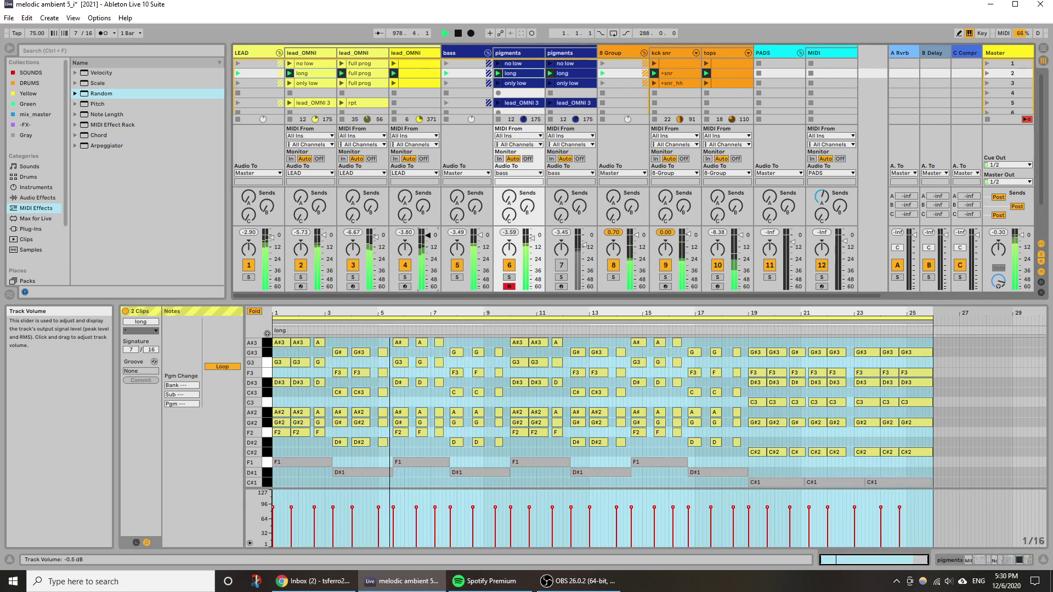
right_click(413, 63)
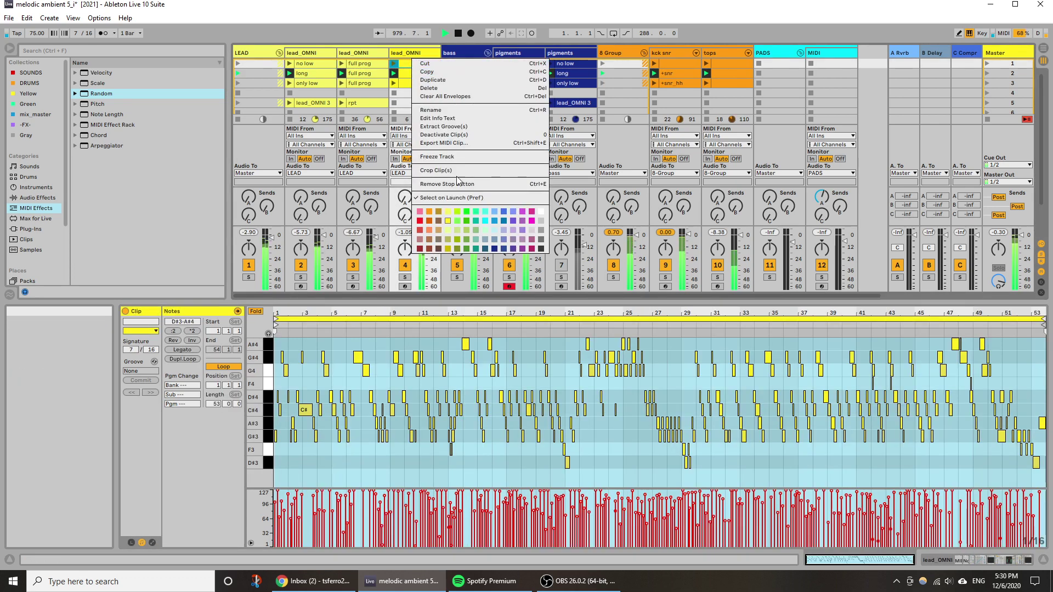
left_click(458, 212)
right_click(414, 53)
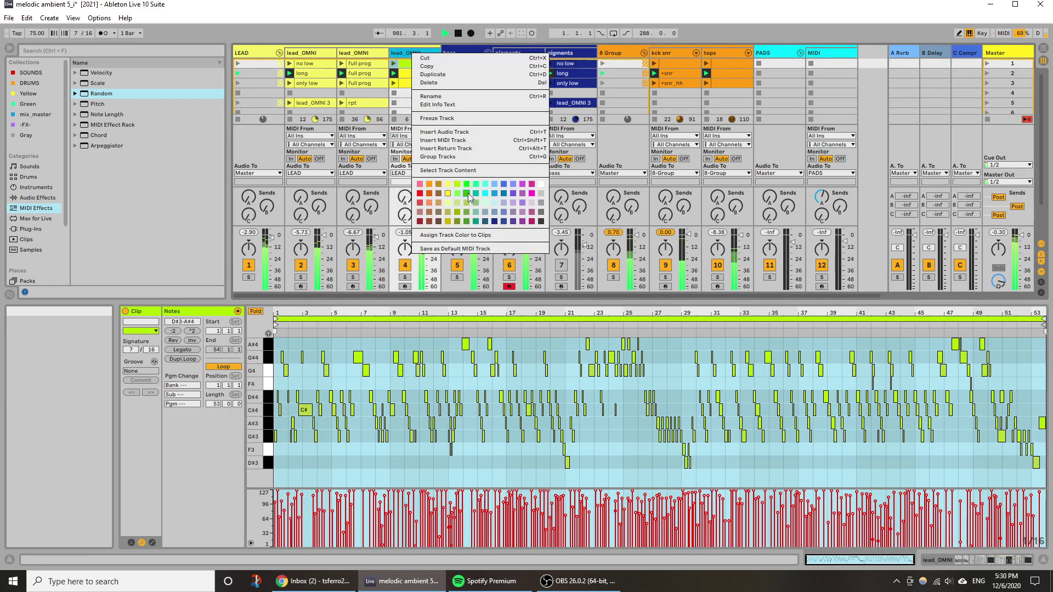
left_click(447, 203)
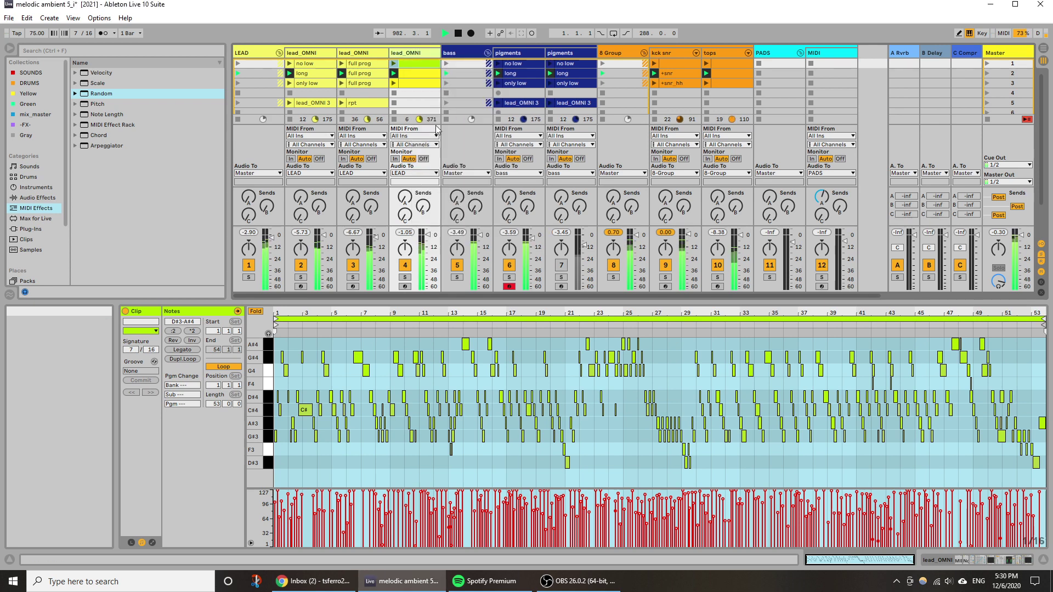
right_click(423, 54)
left_click(475, 235)
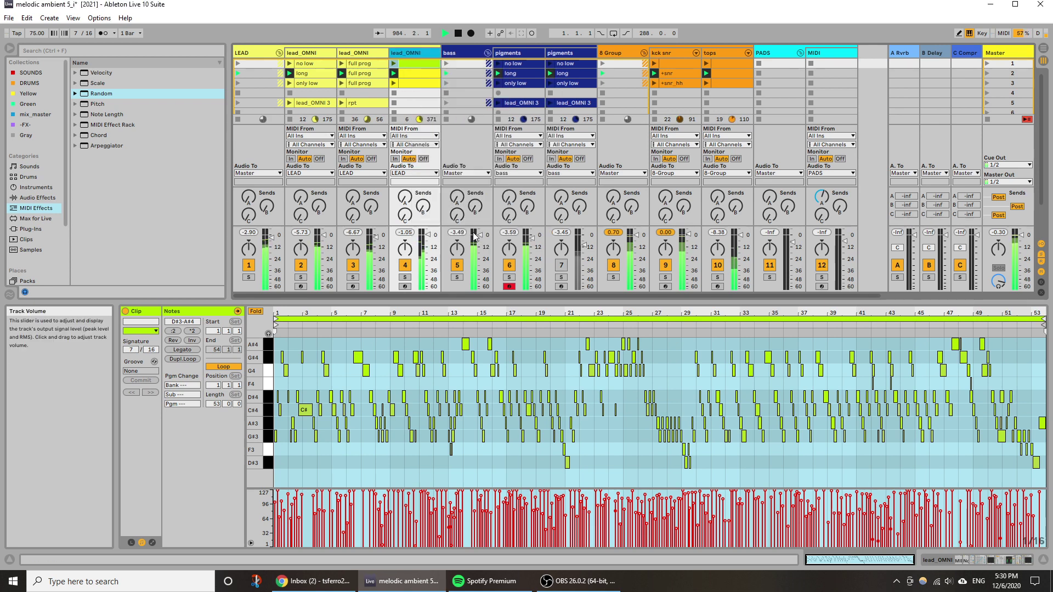
right_click(401, 52)
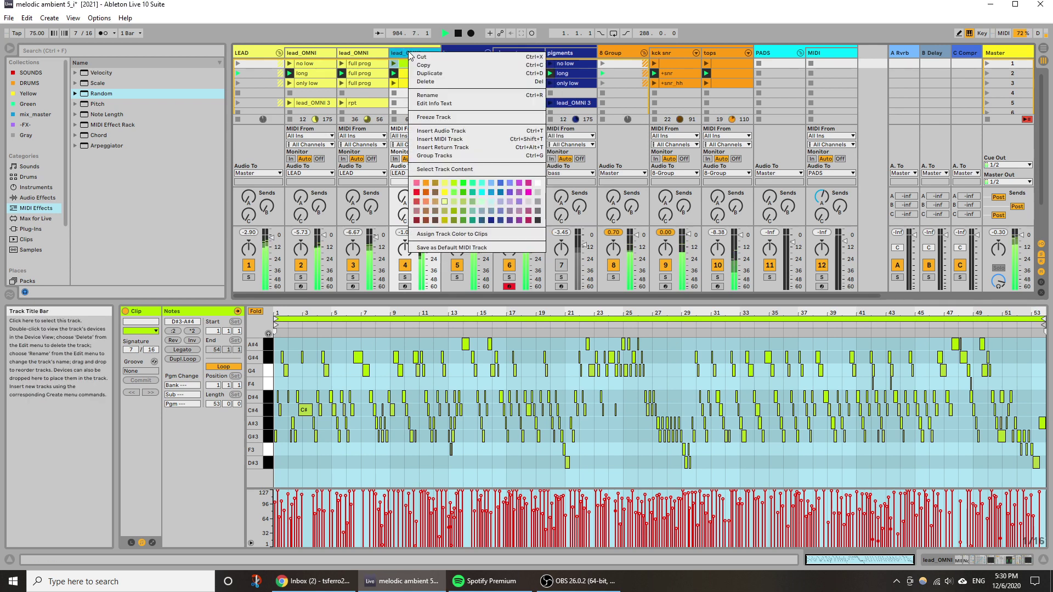
left_click(467, 236)
left_click(421, 103)
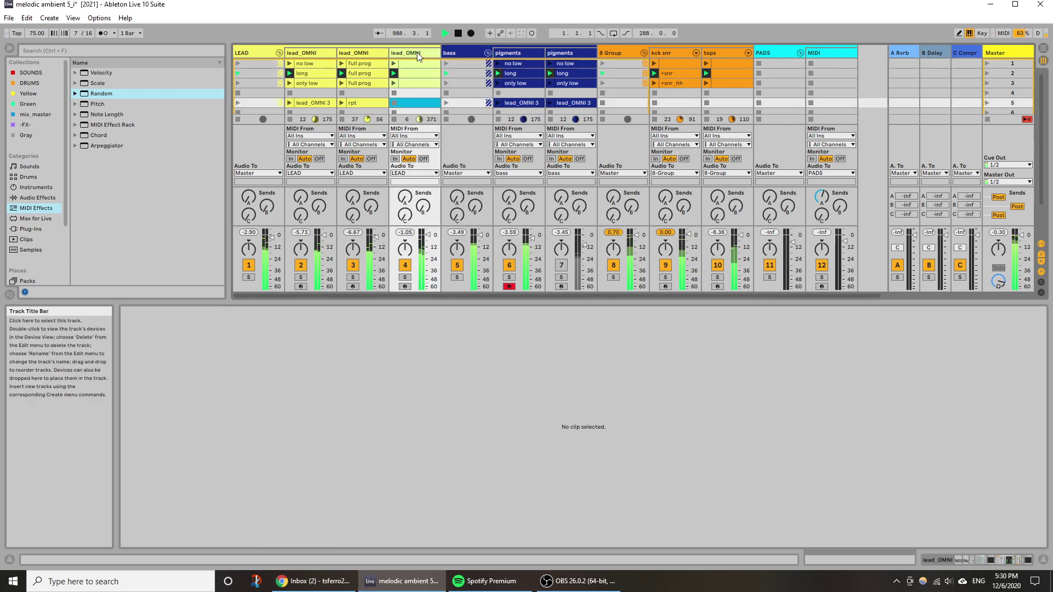
Rename the first lead_OMNI track as synth1 and the second one as sythn2.
right_click(313, 52)
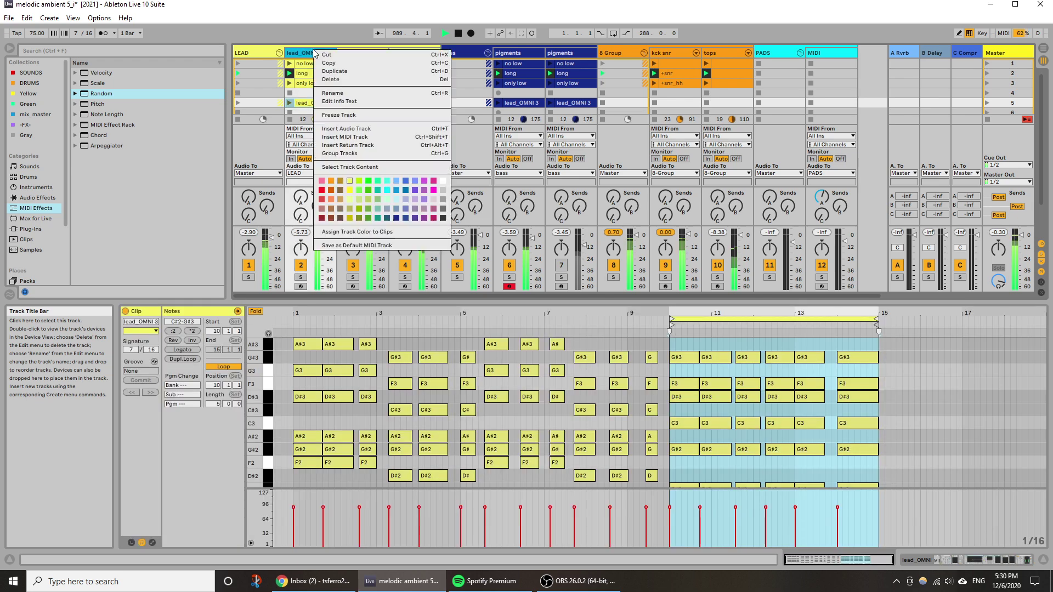
left_click(340, 99)
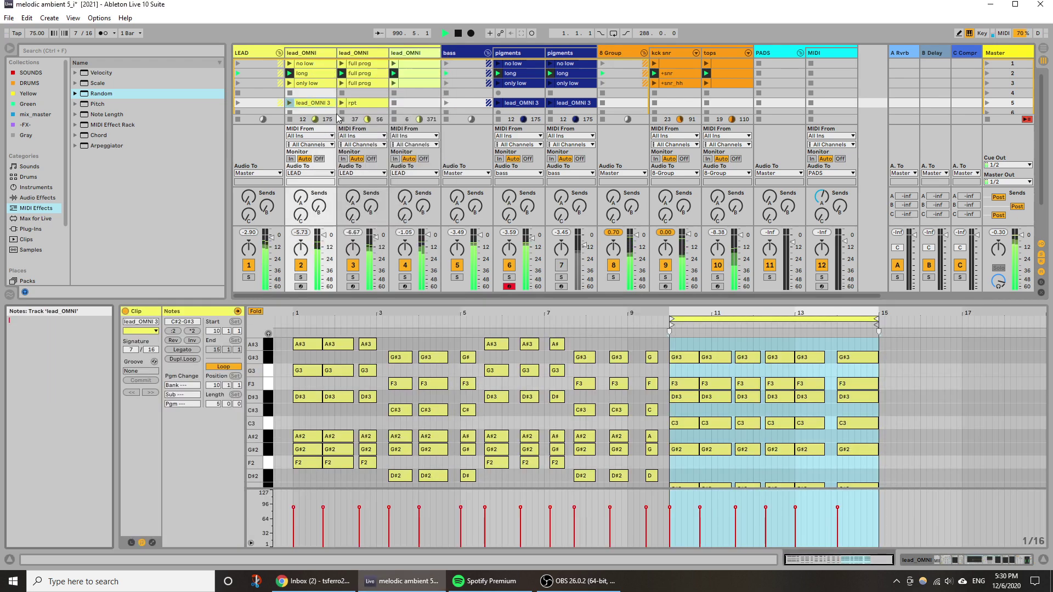
left_click(310, 52)
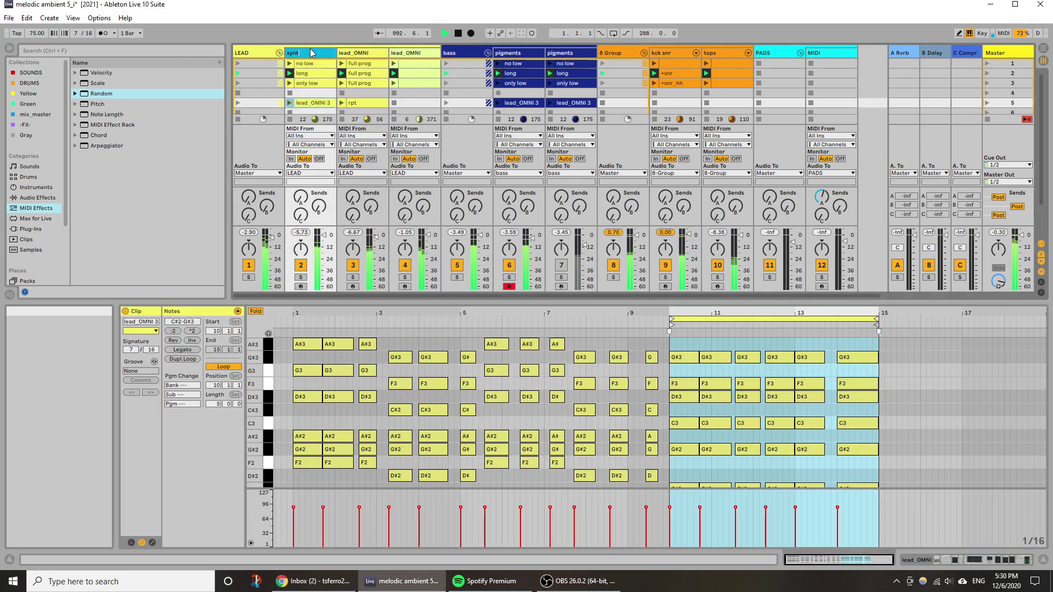
left_click(344, 52)
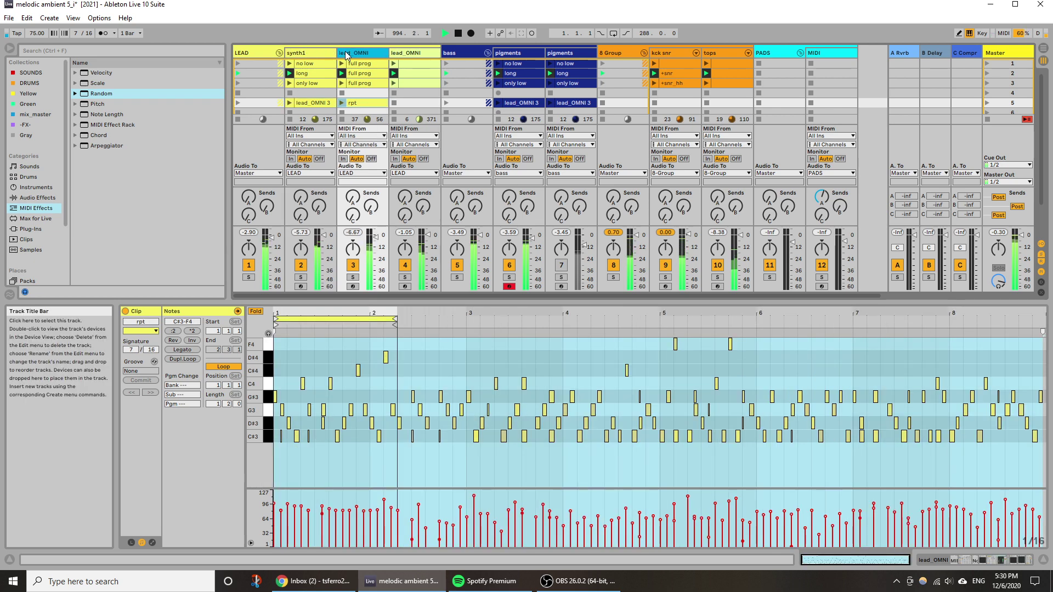
key("ctrl+r")
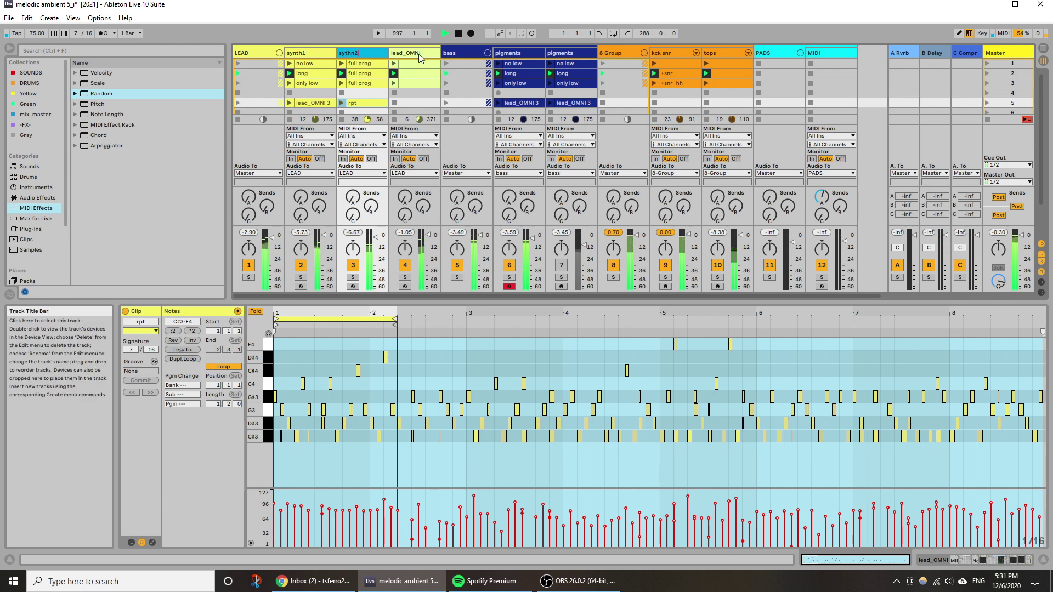
key("Return")
Shrink the note editor, launch the +snr_hh clip on the kck snr track, and save the set.
left_click(460, 84)
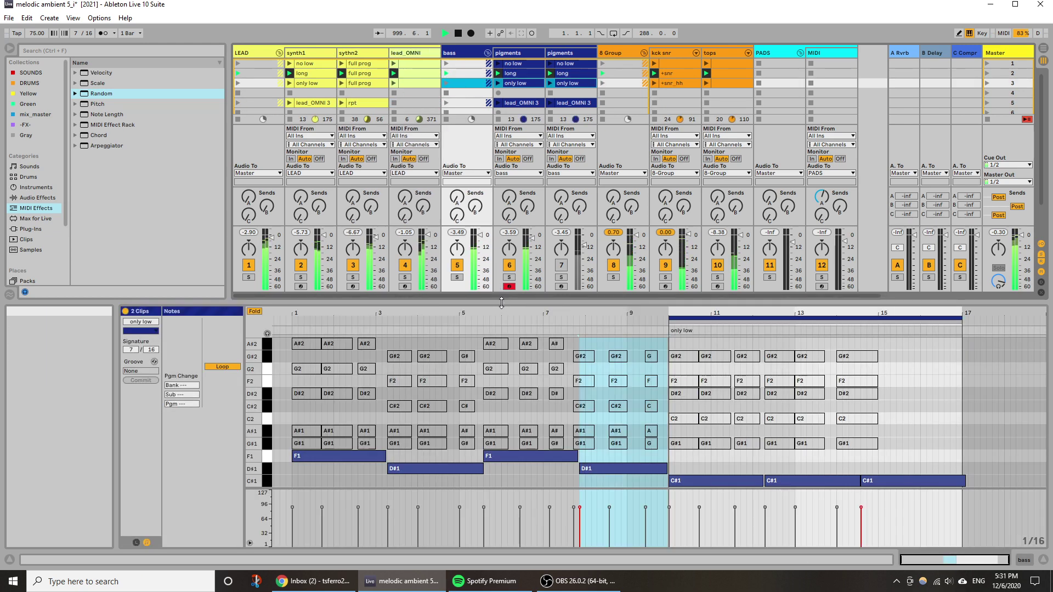
left_click_drag(501, 302, 501, 409)
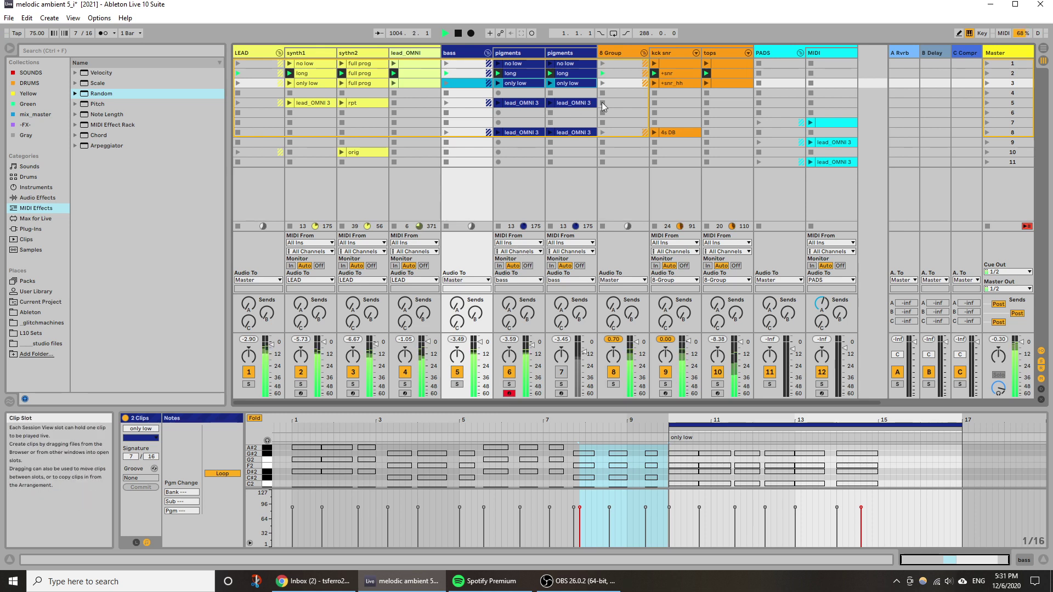
left_click(656, 85)
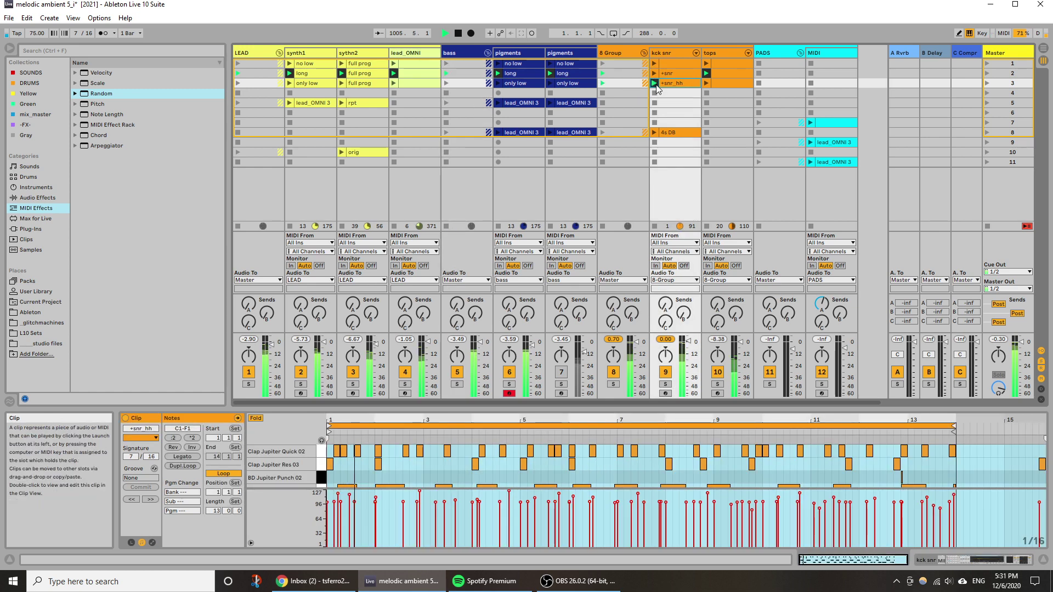
key("ctrl+s")
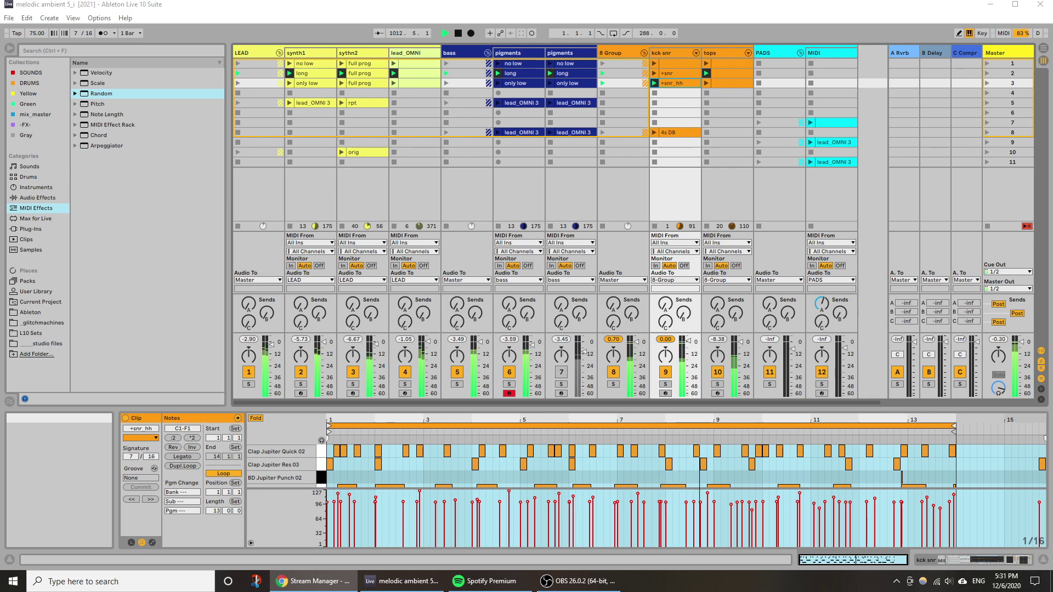
Unmute the duplicated pigments track and load general Mixing chain.adg onto the kck snr track, closing the LUXE plug-in window.
left_click(561, 375)
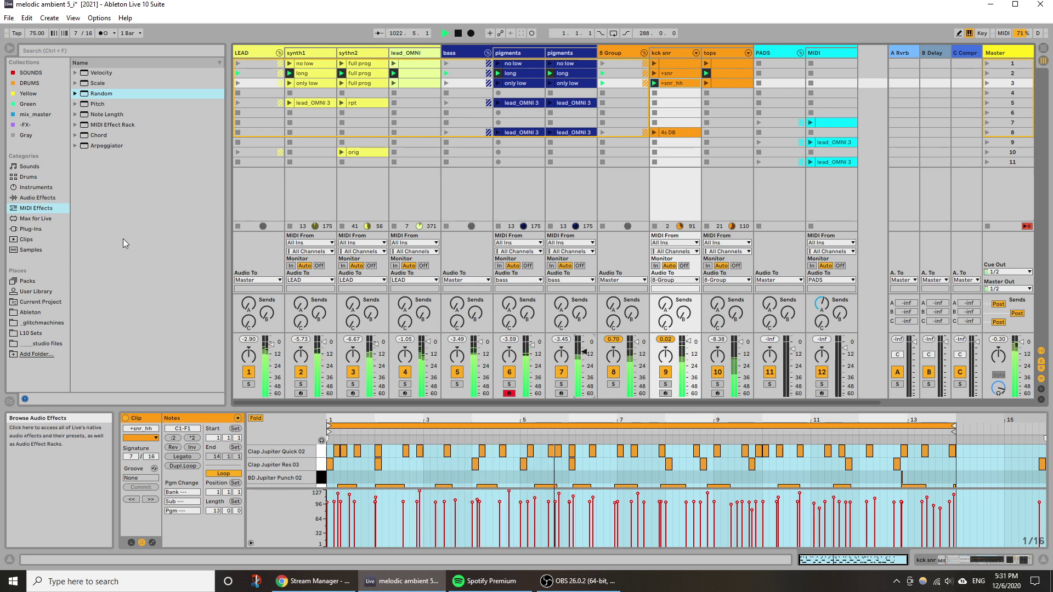
key("shift+Tab")
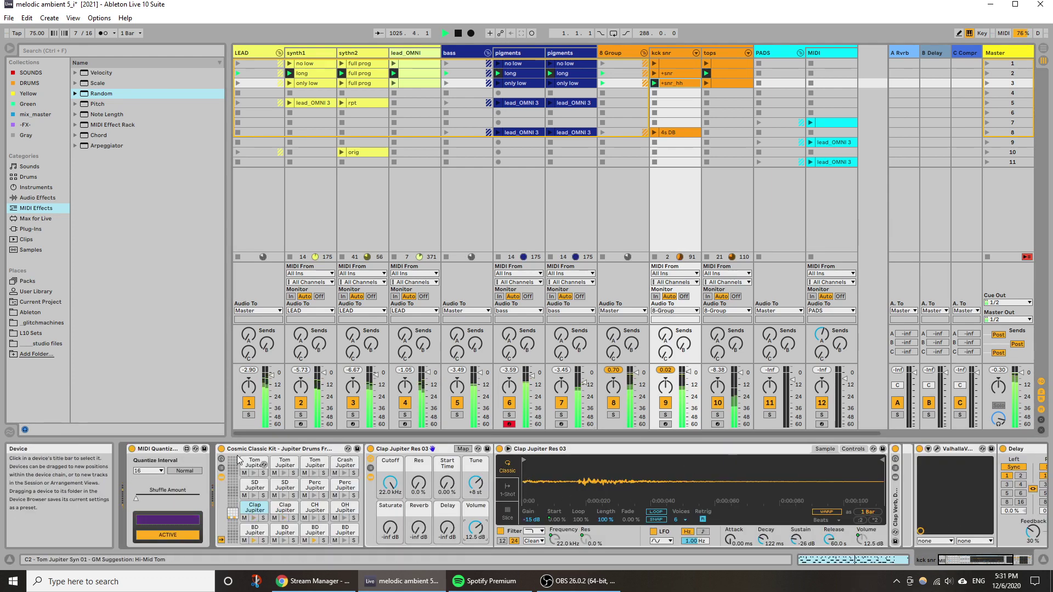
double_click(261, 449)
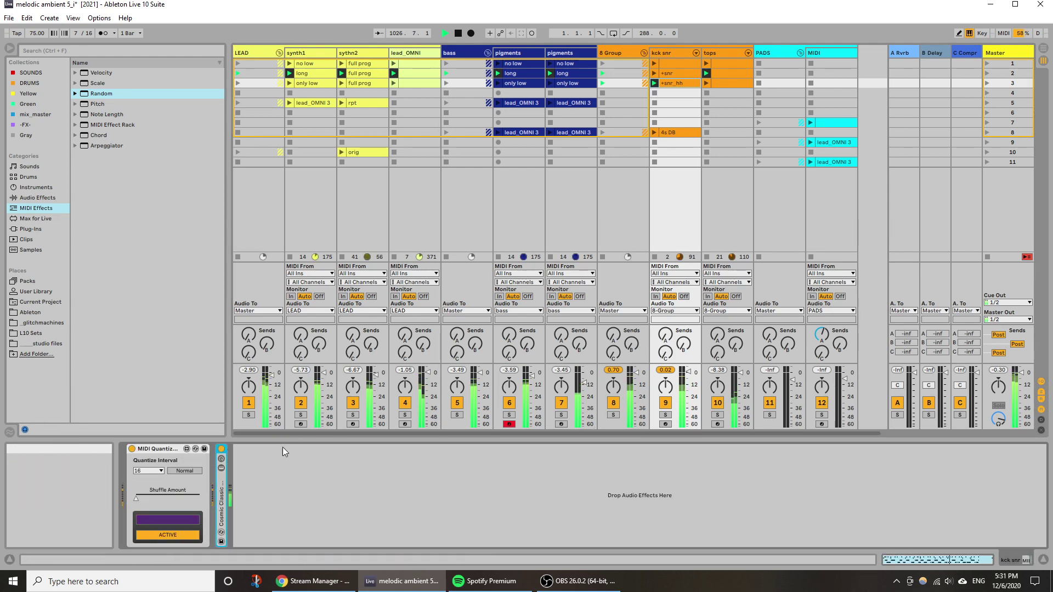
left_click(36, 292)
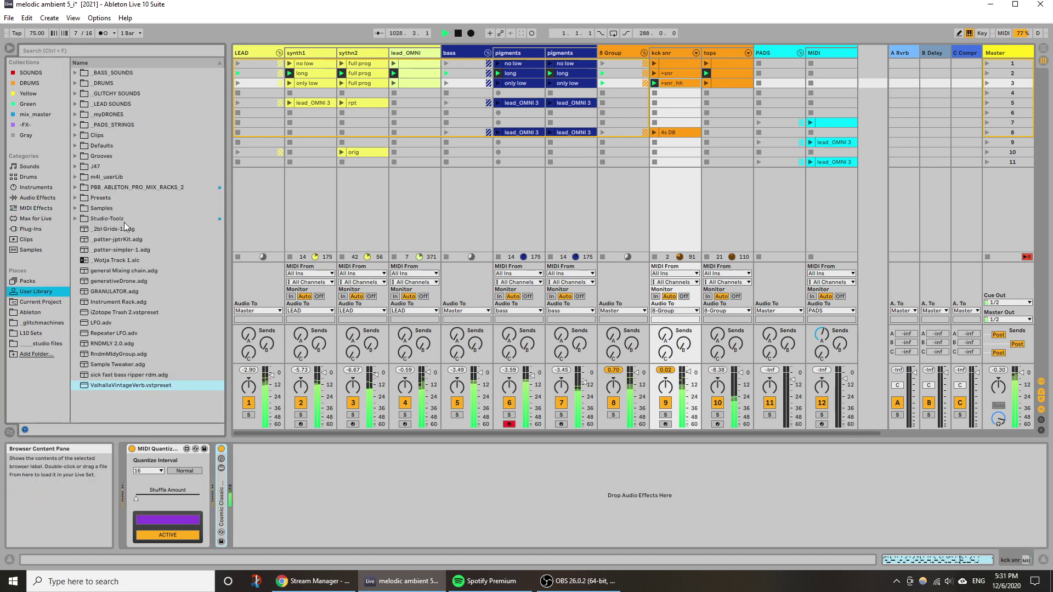
left_click(124, 271)
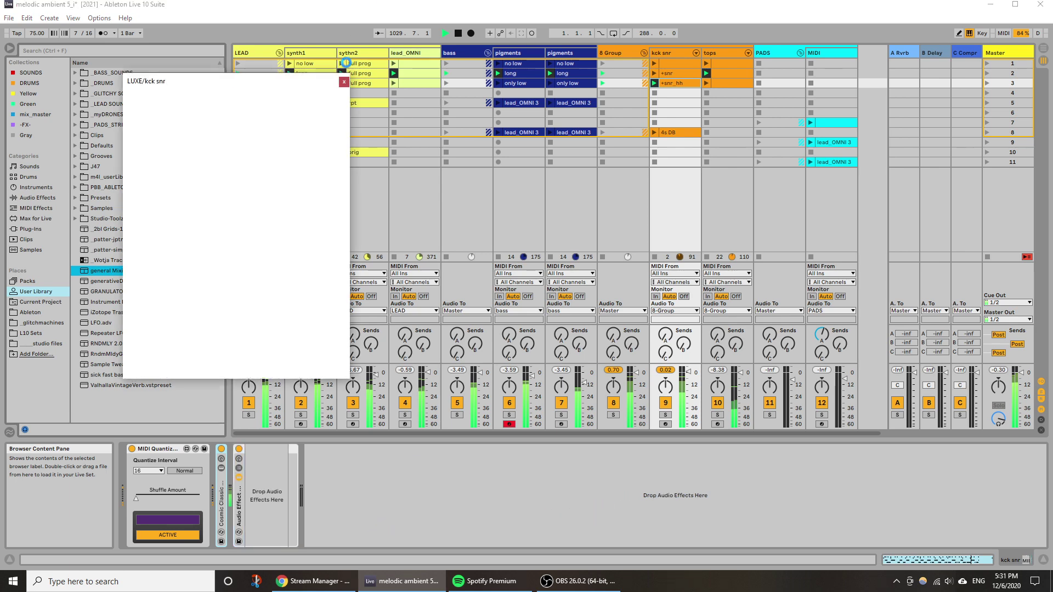
left_click(345, 82)
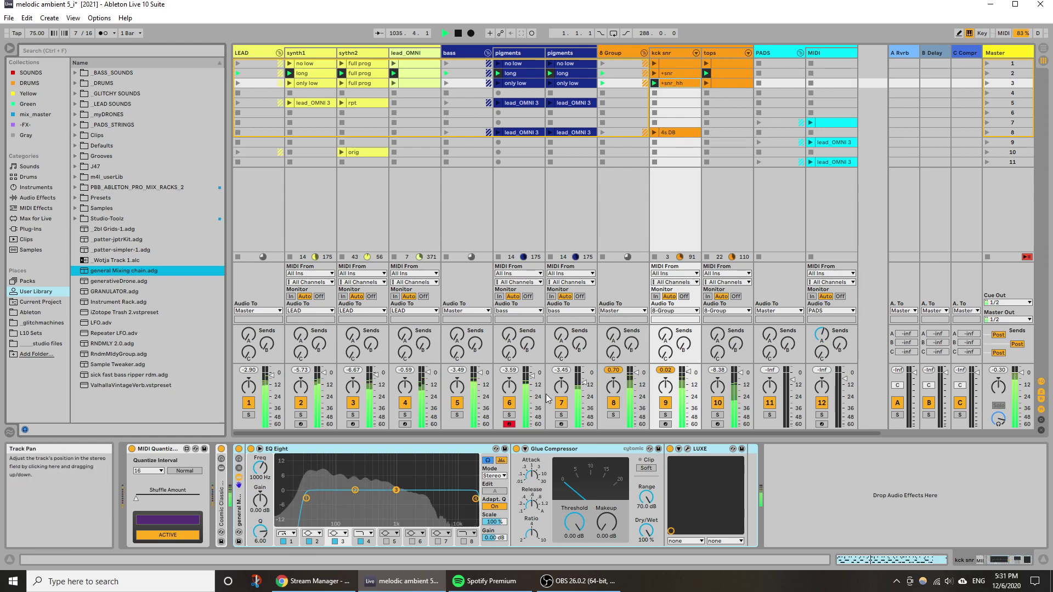
Solo the bass group and the second pigments track within it to hear that layer alone.
left_click(457, 415)
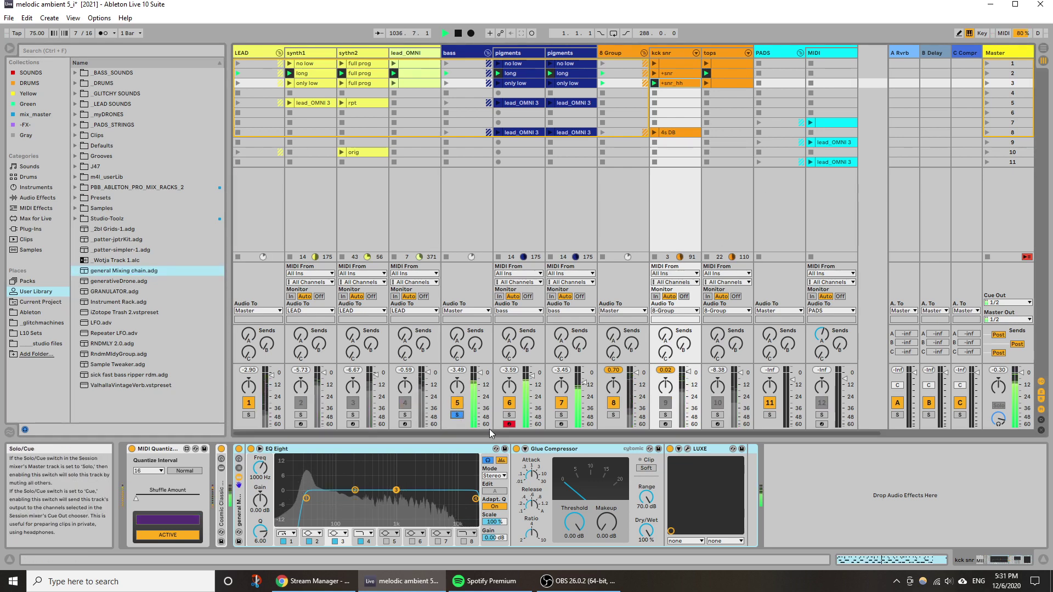
left_click(559, 209)
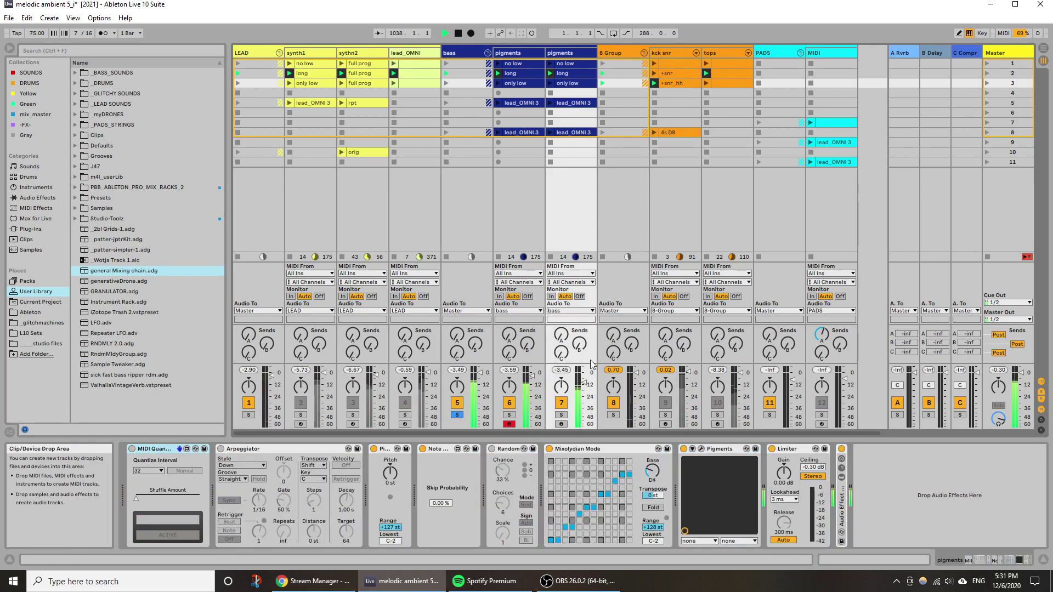
left_click(562, 415)
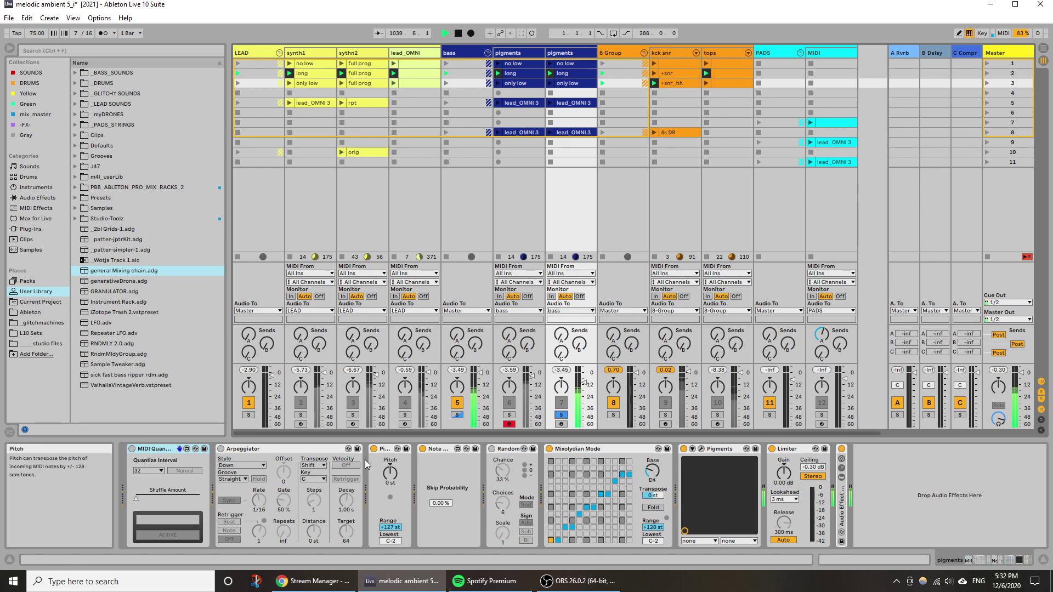
left_click(480, 186)
left_click(567, 221)
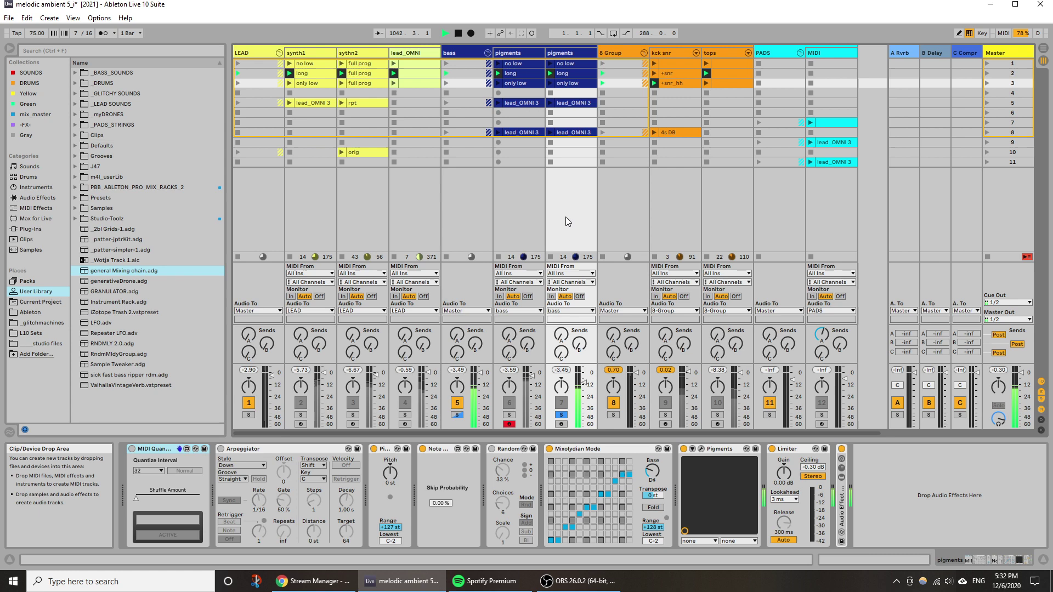
Enable EQ Eight in the second pigments track's effect rack, raise its low cut to 188 Hz, and end the soloing.
double_click(841, 514)
left_click(1012, 558)
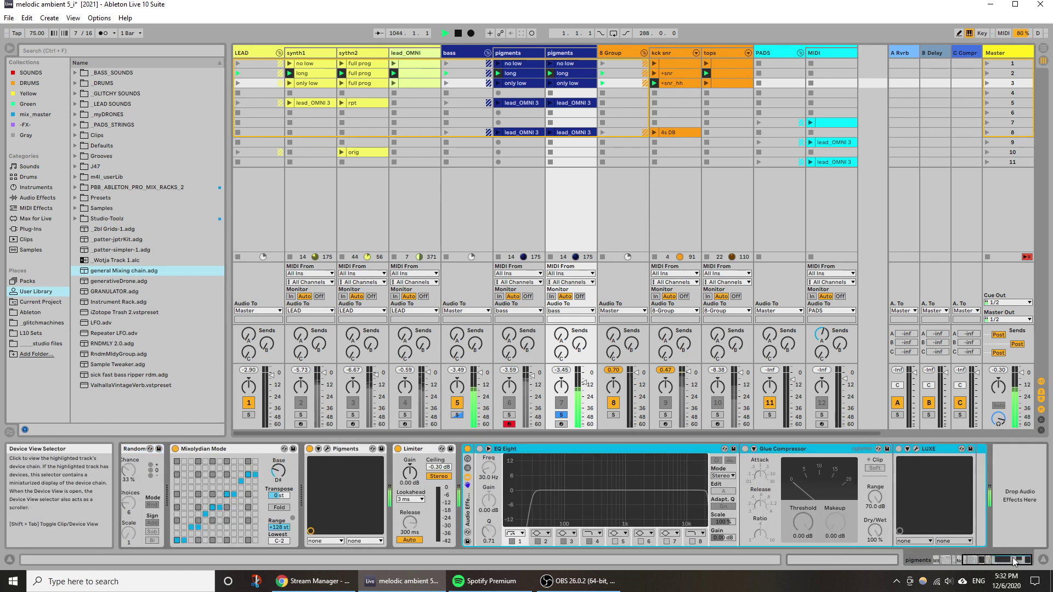
left_click(479, 449)
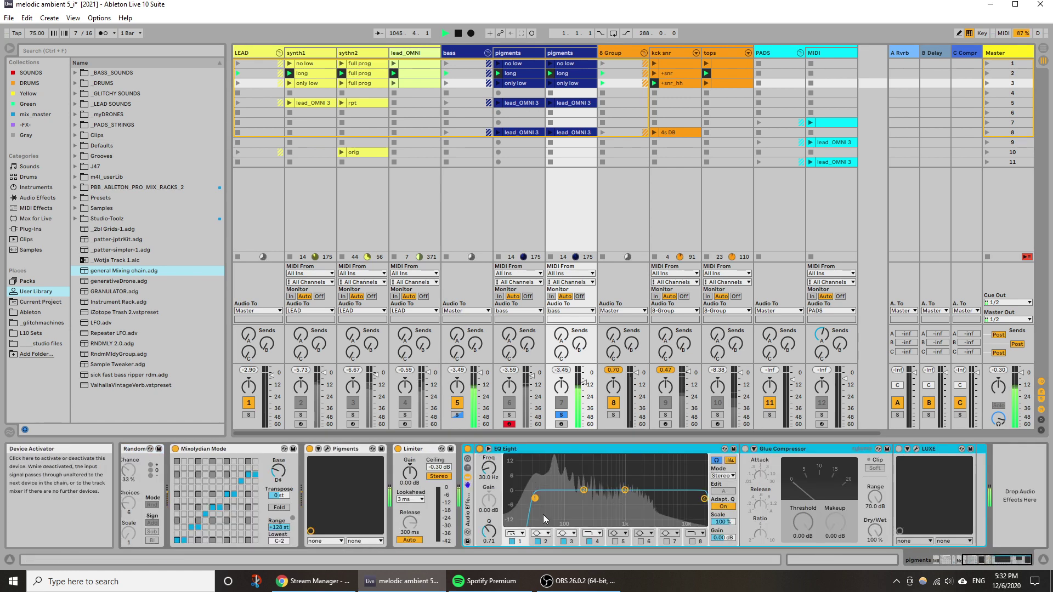
left_click_drag(489, 467, 489, 441)
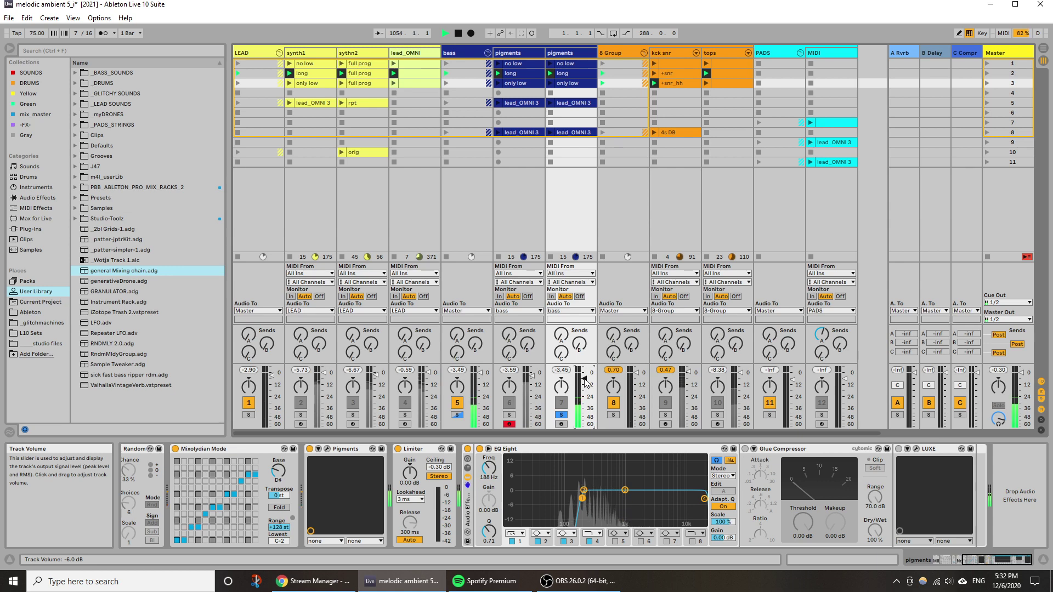
left_click(560, 415)
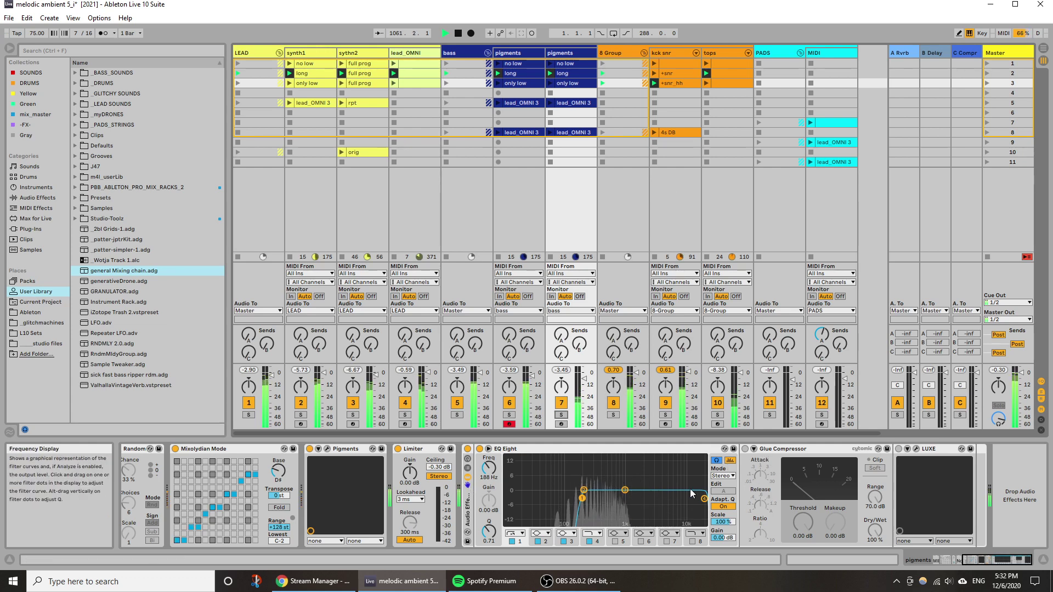
Lower EQ Eight's band 4 high cut to 5.27 kHz and switch that band off.
left_click_drag(703, 500, 667, 487)
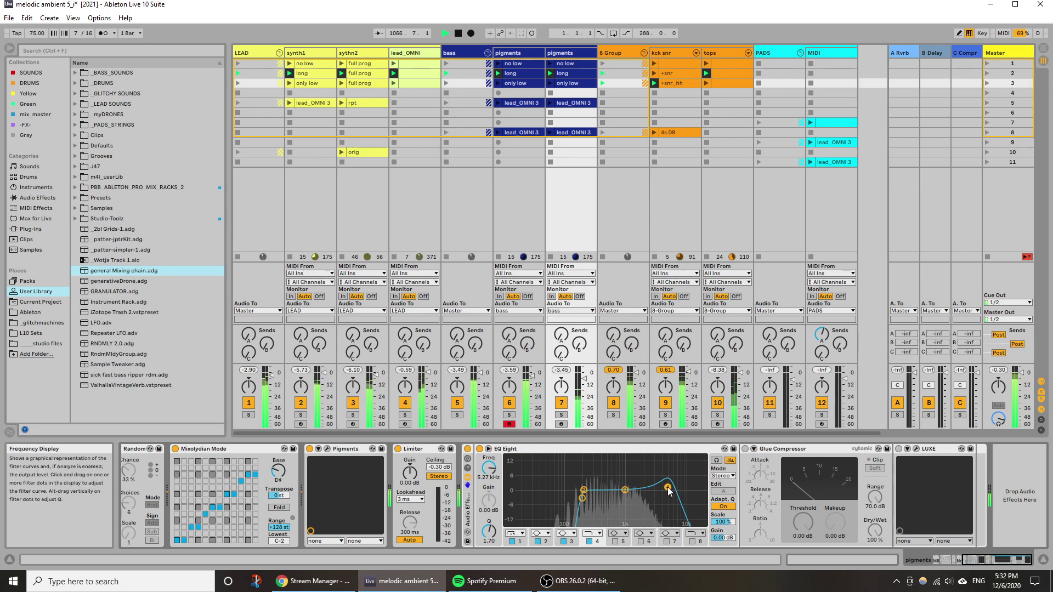
left_click(589, 543)
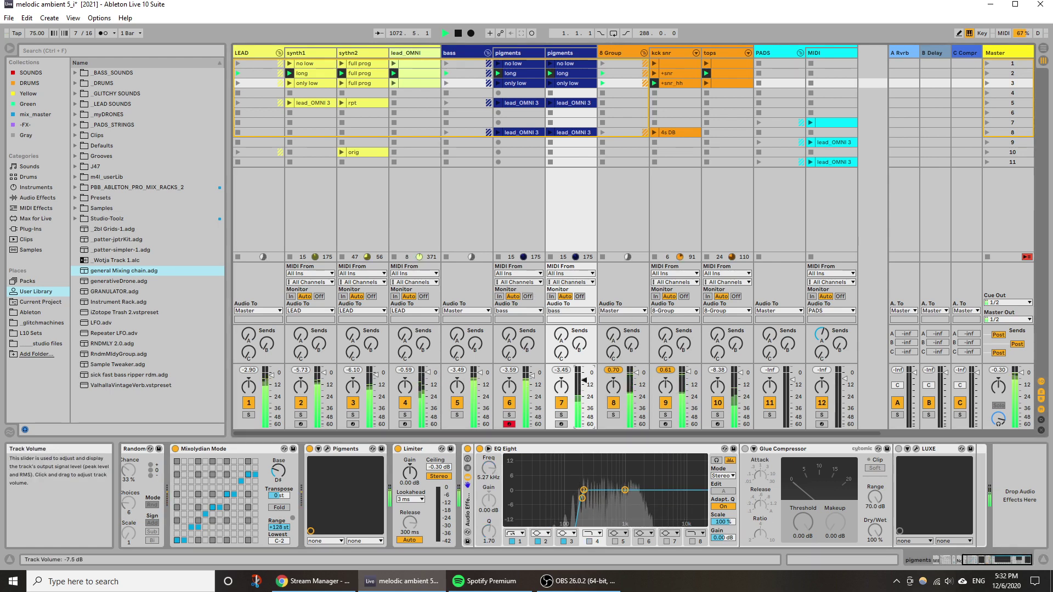
Open the second pigments track's Pigments synth and speed up LFO 1's synced rate.
left_click(327, 449)
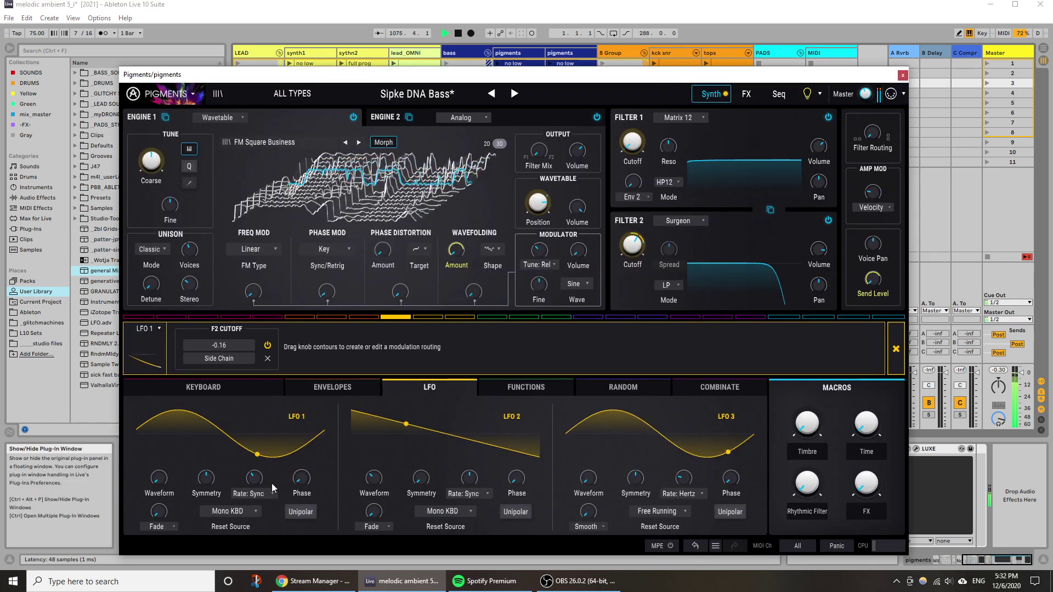
left_click_drag(251, 477, 251, 477)
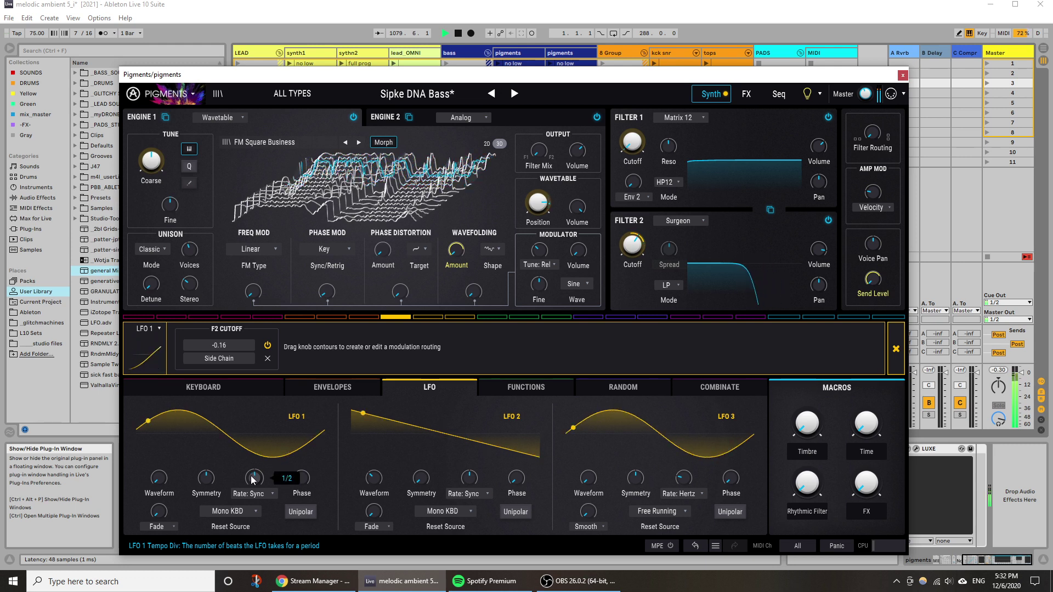
left_click_drag(251, 475, 251, 476)
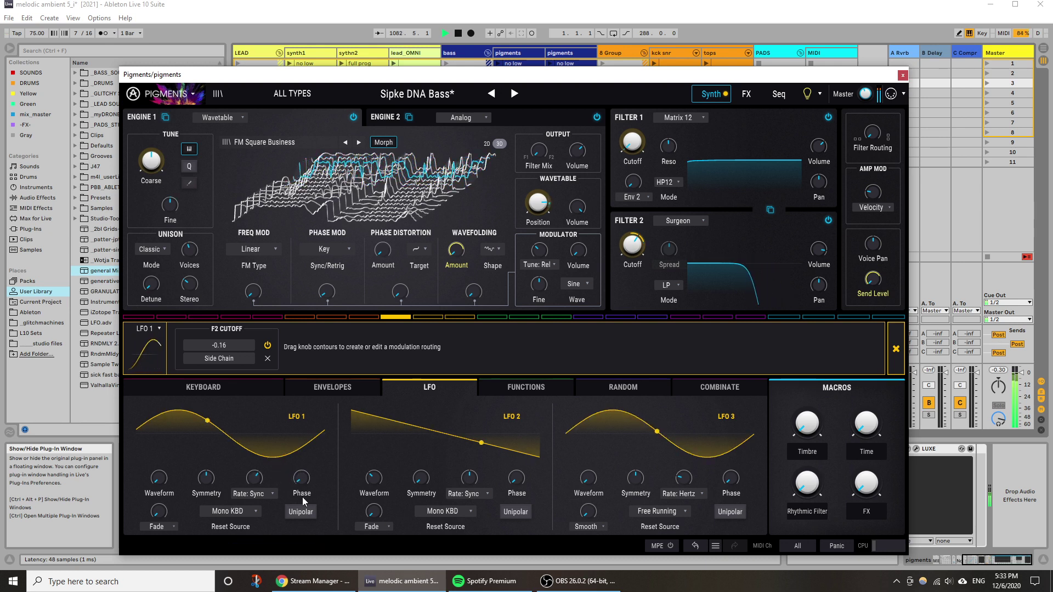
left_click_drag(254, 477, 253, 482)
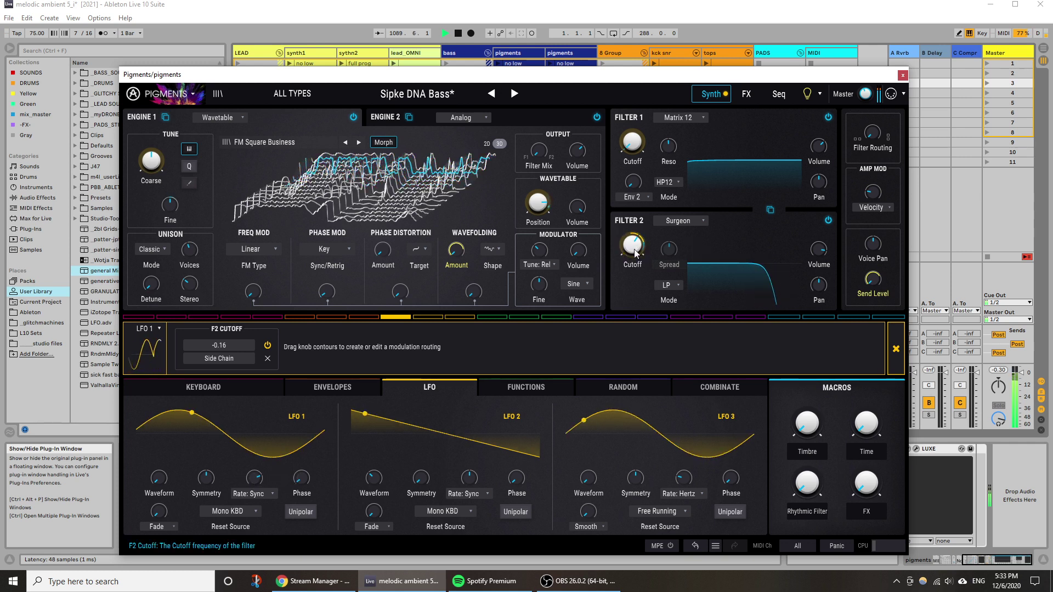
Raise Filter 2's cutoff to 2742 Hz and give LFO 1 a 180° phase with a faster synced rate.
left_click_drag(633, 248, 633, 240)
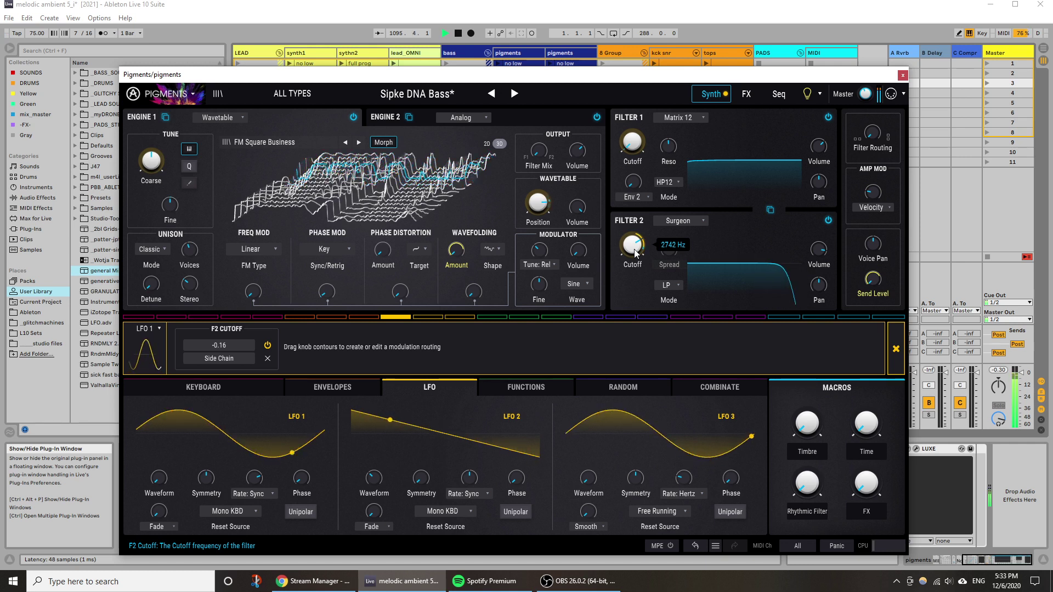
left_click_drag(305, 474, 302, 481)
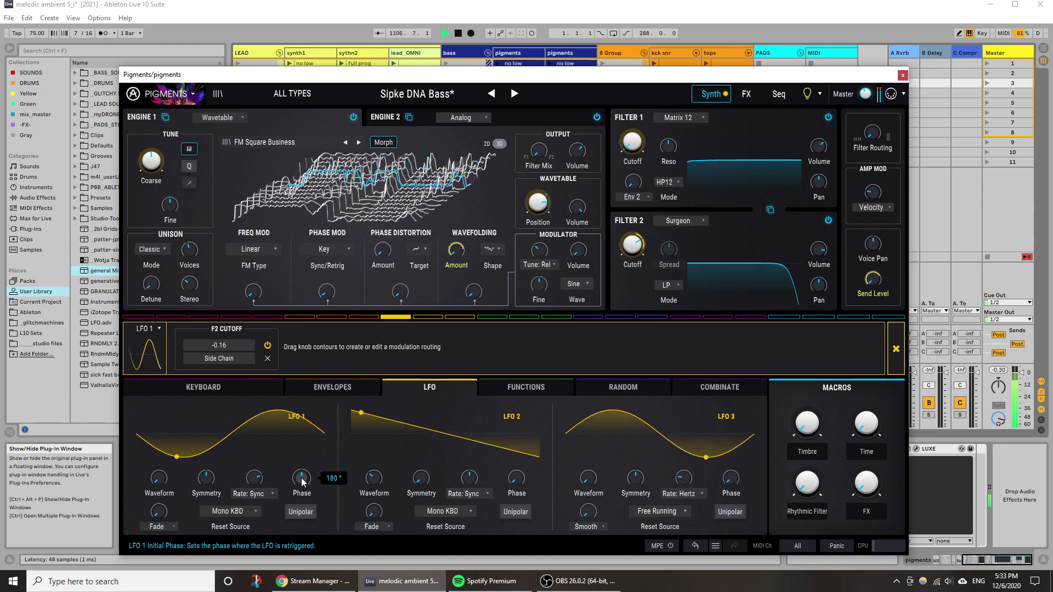
left_click_drag(256, 481, 256, 480)
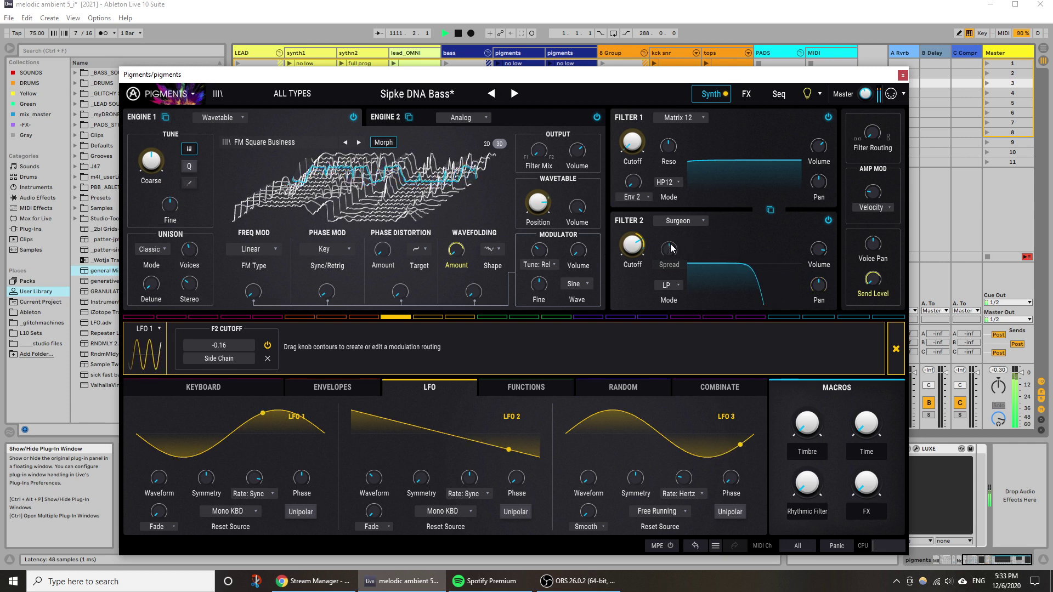
Readjust Filter 2's cutoff around 1694 Hz and speed up LFO 1's synced rate further.
left_click_drag(633, 246, 633, 244)
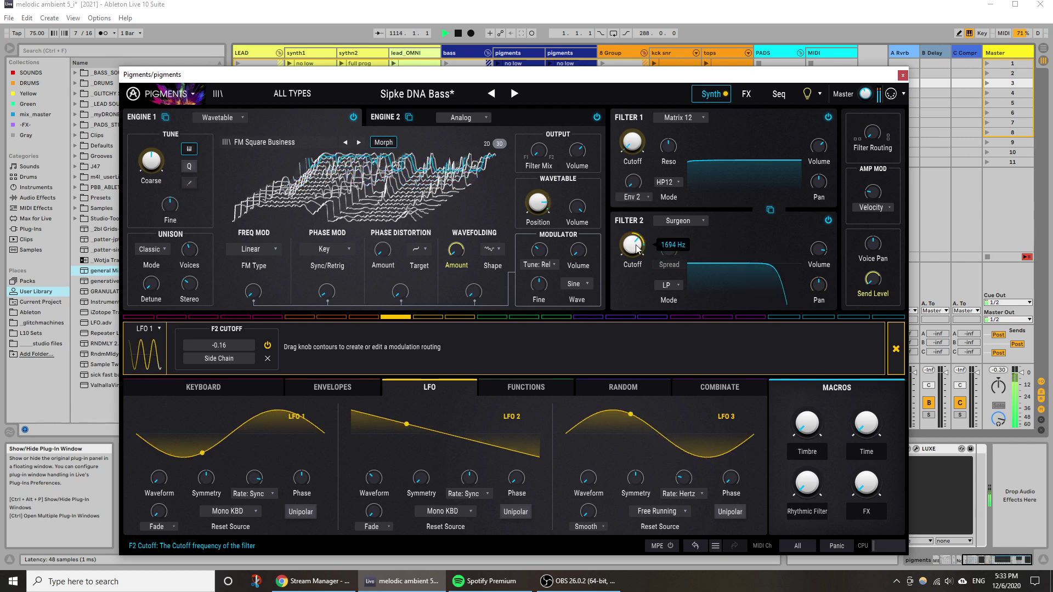
left_click_drag(637, 247, 636, 246)
mouse_move(255, 480)
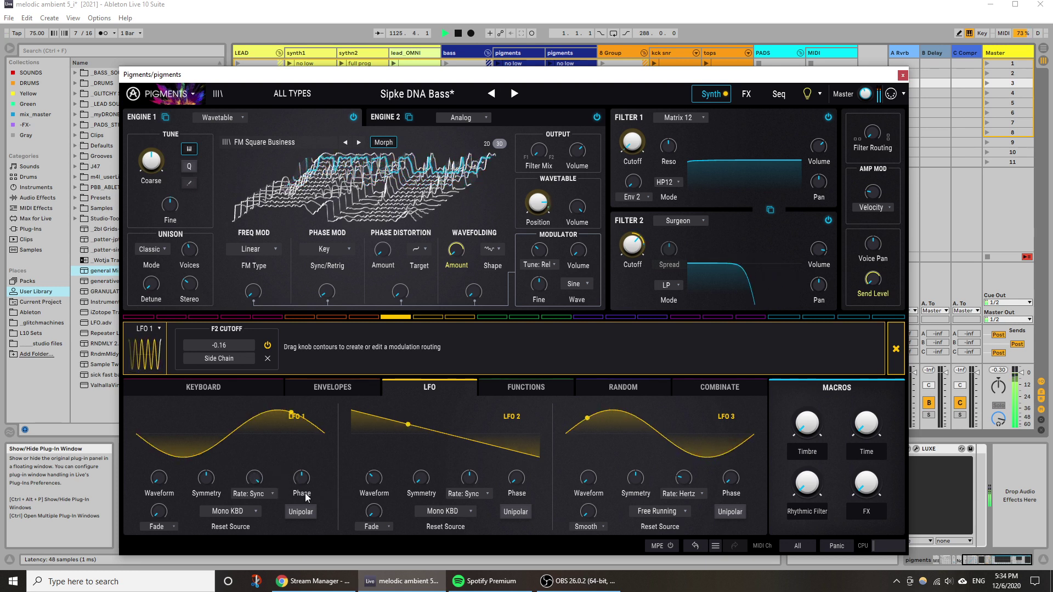
mouse_move(307, 493)
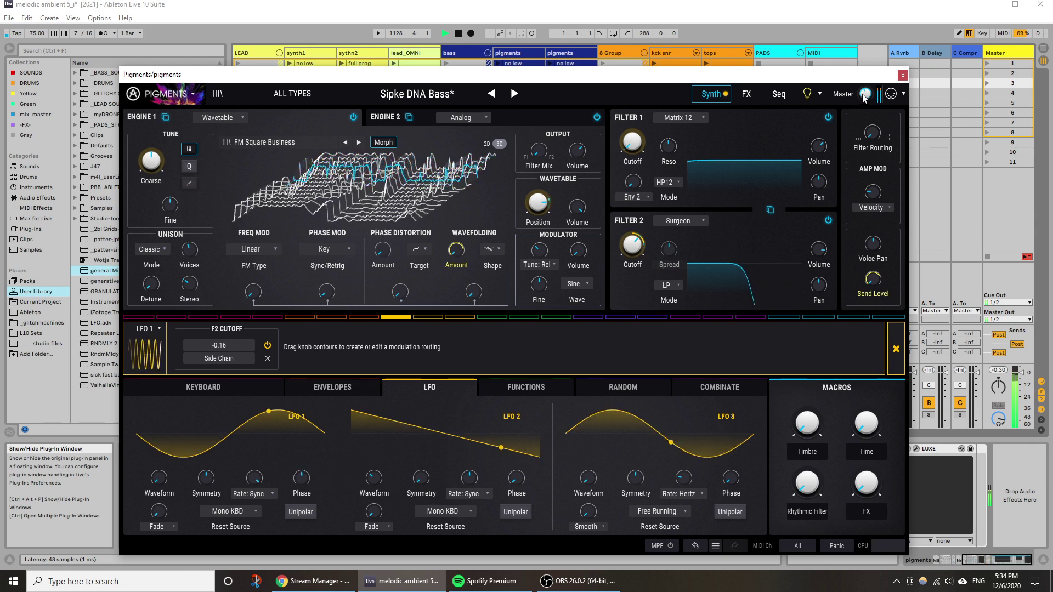
mouse_move(864, 97)
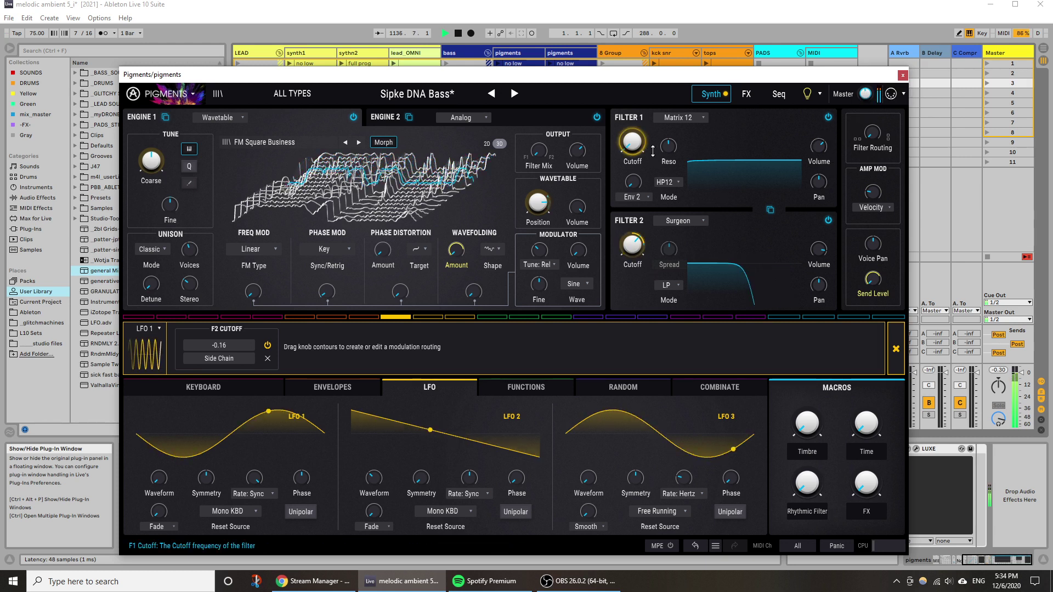
Raise Filter 1's high-pass cutoff, easing it back from 989 Hz, and lower Engine 1's wavetable position.
left_click_drag(632, 143, 632, 117)
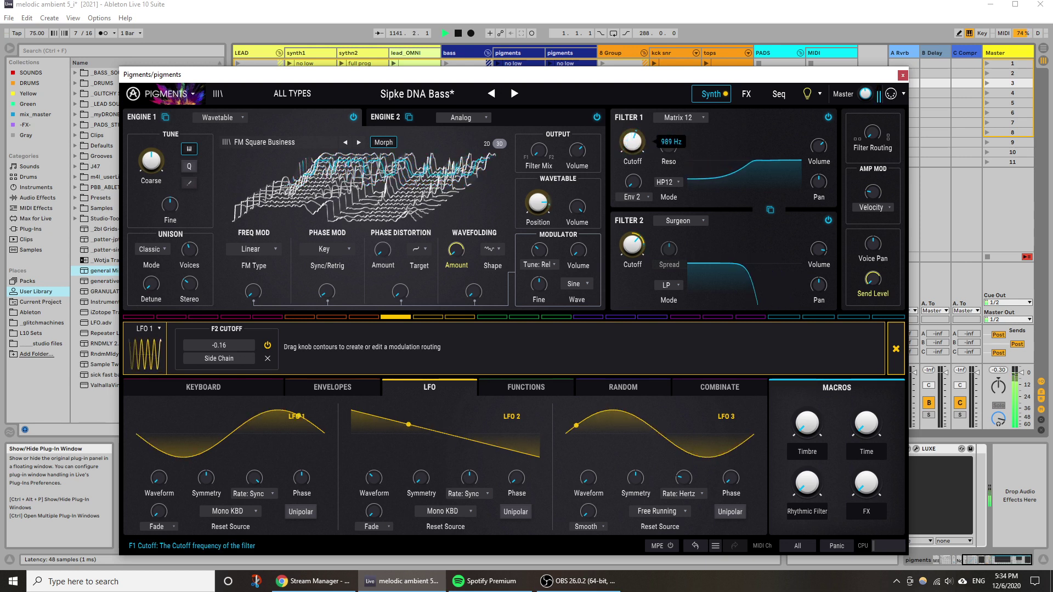
left_click_drag(632, 141, 632, 150)
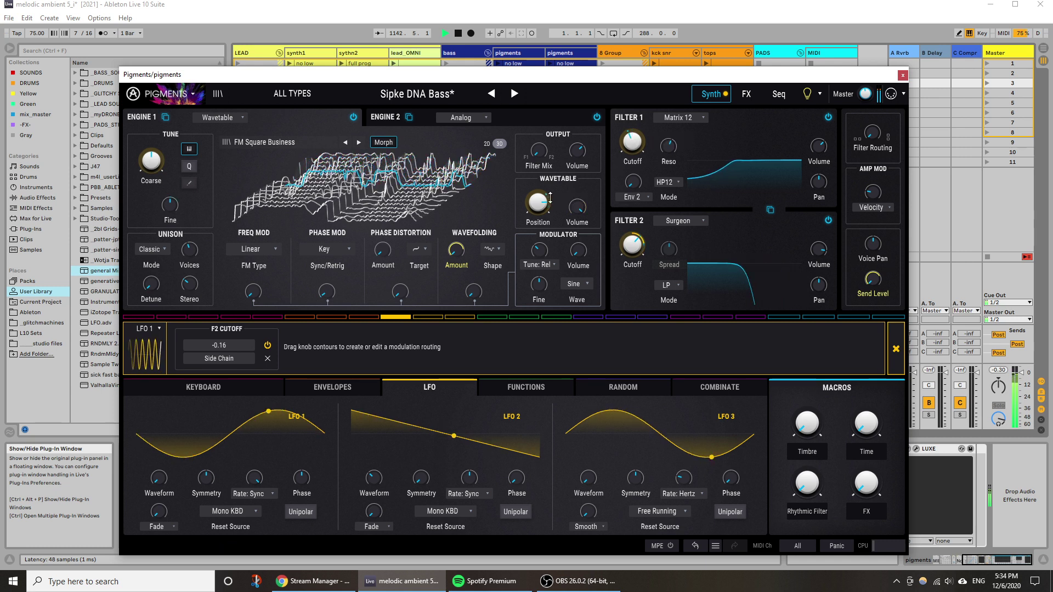
left_click_drag(538, 203, 538, 239)
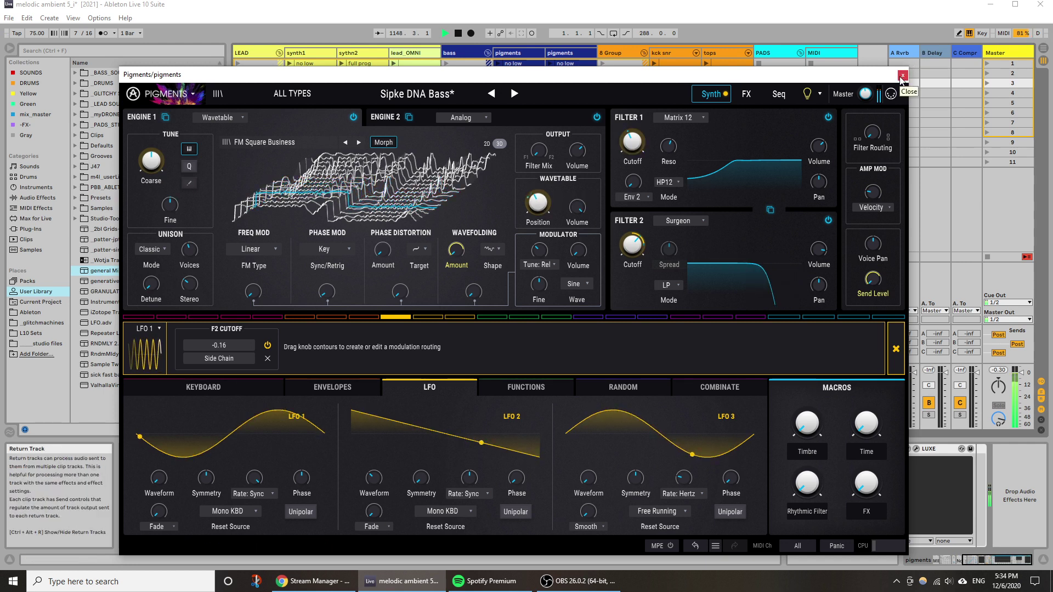
Move the Pigments window aside, show the notes of the first pigments track's long clip, and save the set.
left_click_drag(855, 75, 30, 72)
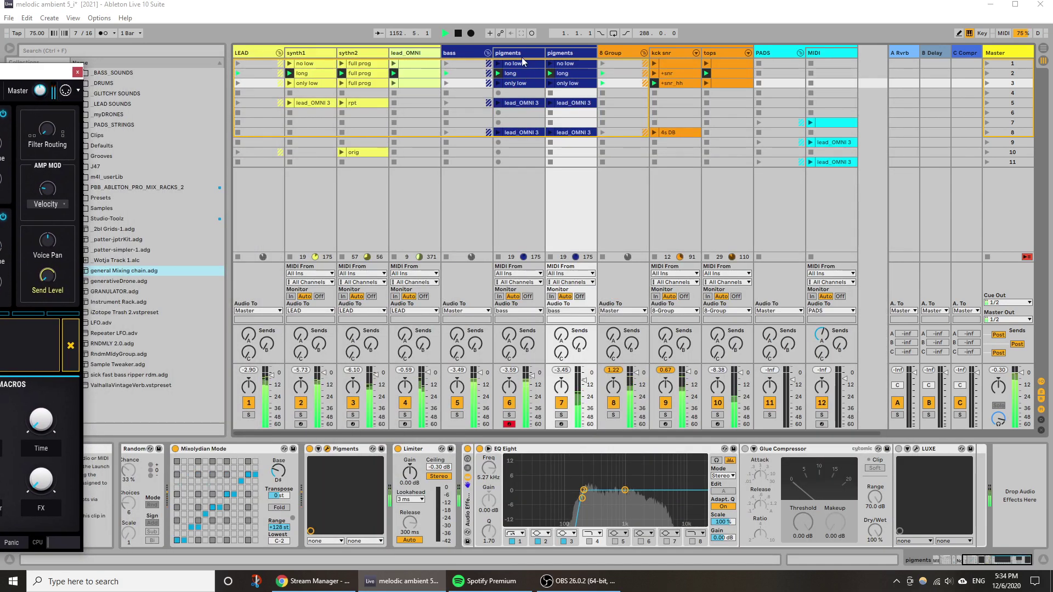
left_click(525, 77)
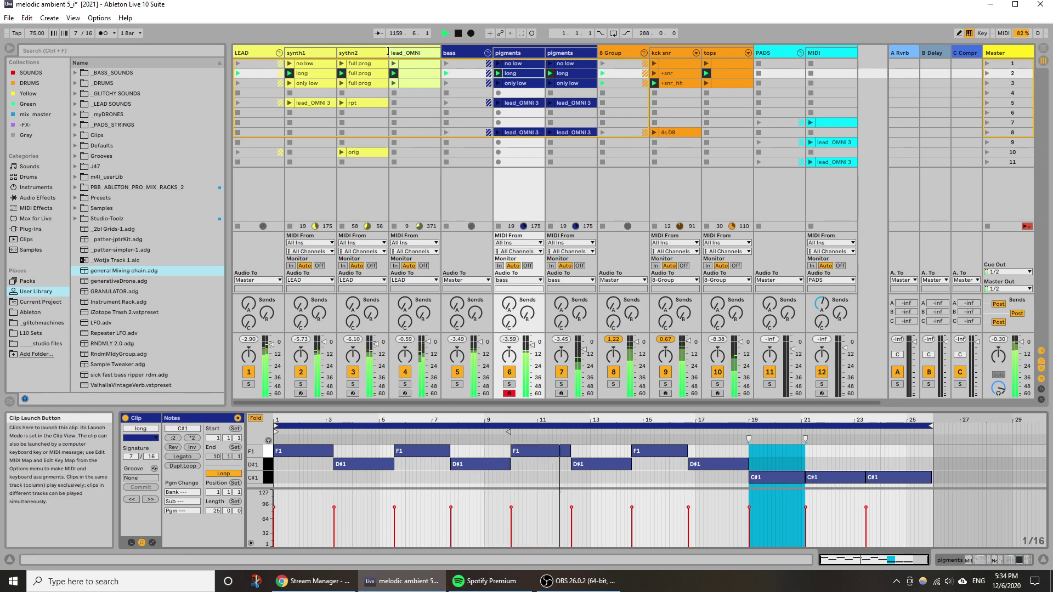
left_click(10, 17)
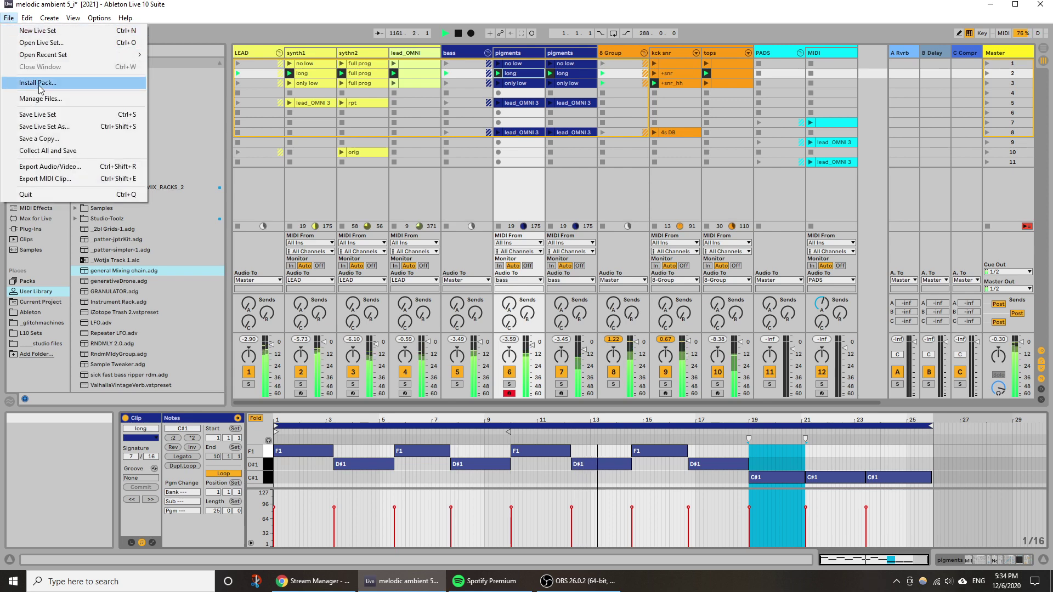
left_click(42, 115)
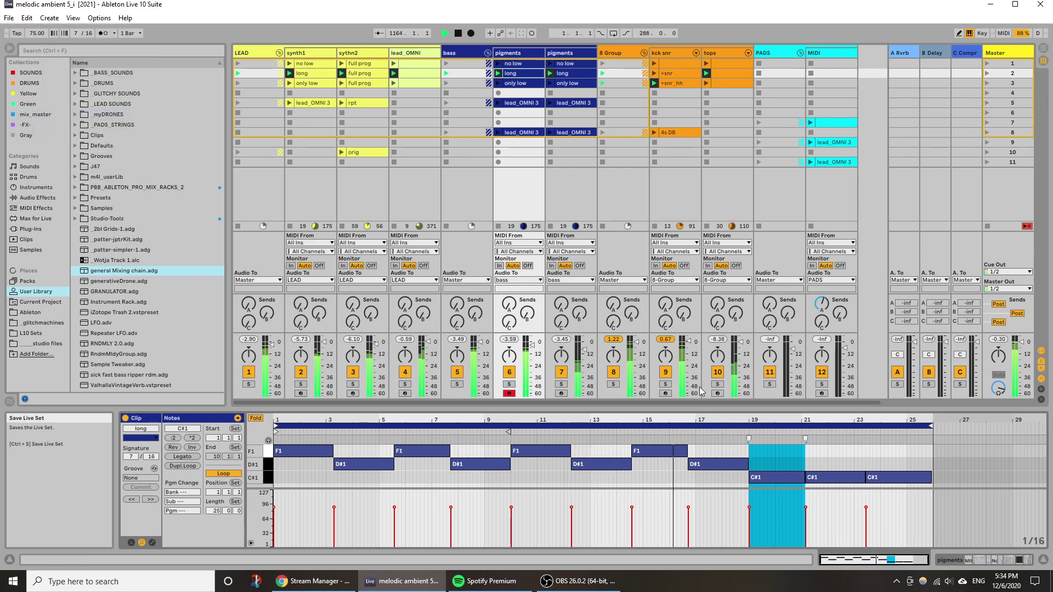
Move the second track's Pigments window aside and examine the notes of the first pigments track's long clip at larger scale.
left_click(568, 192)
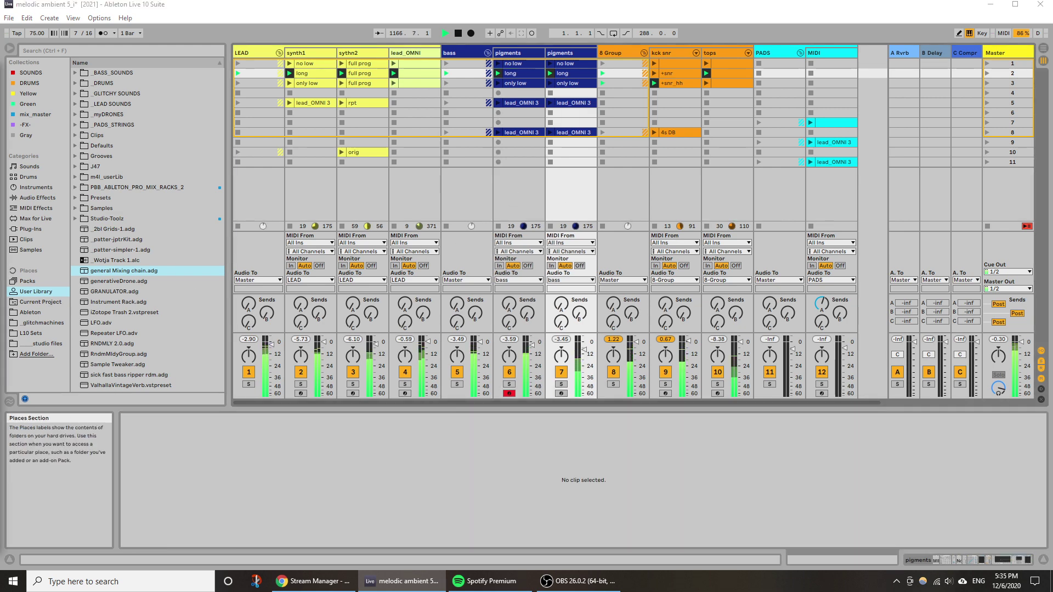
left_click_drag(0, 72, 0, 37)
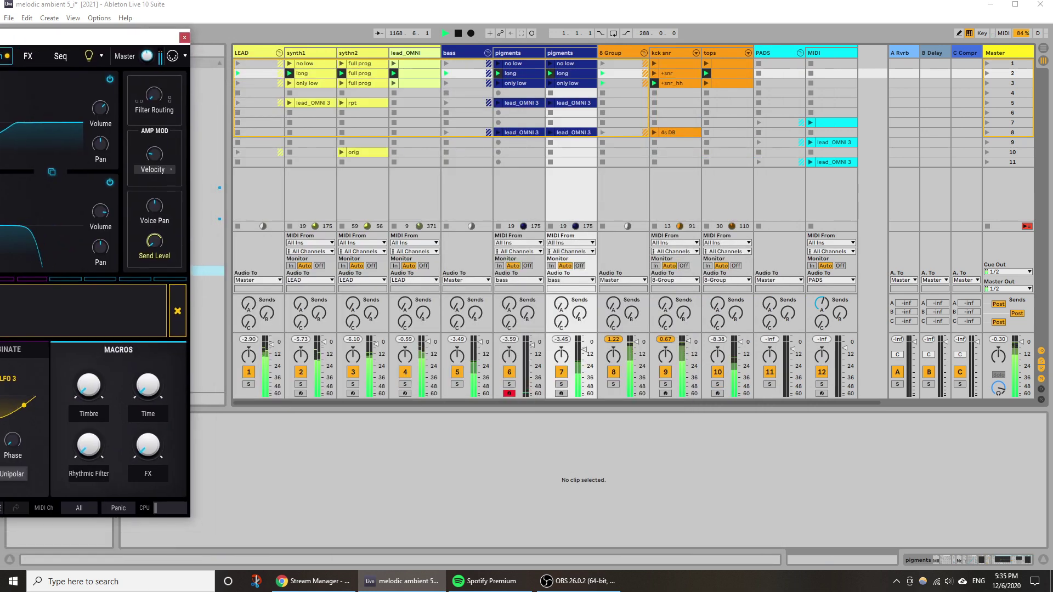
left_click(520, 77)
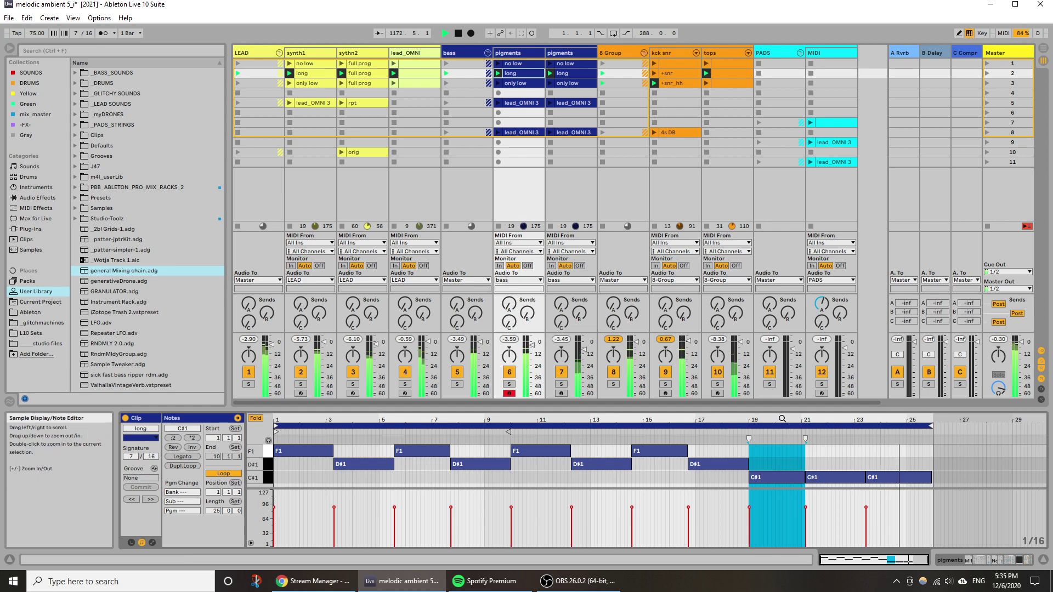
mouse_move(782, 419)
left_mouse_down()
mouse_move(782, 455)
mouse_move(782, 419)
left_mouse_up()
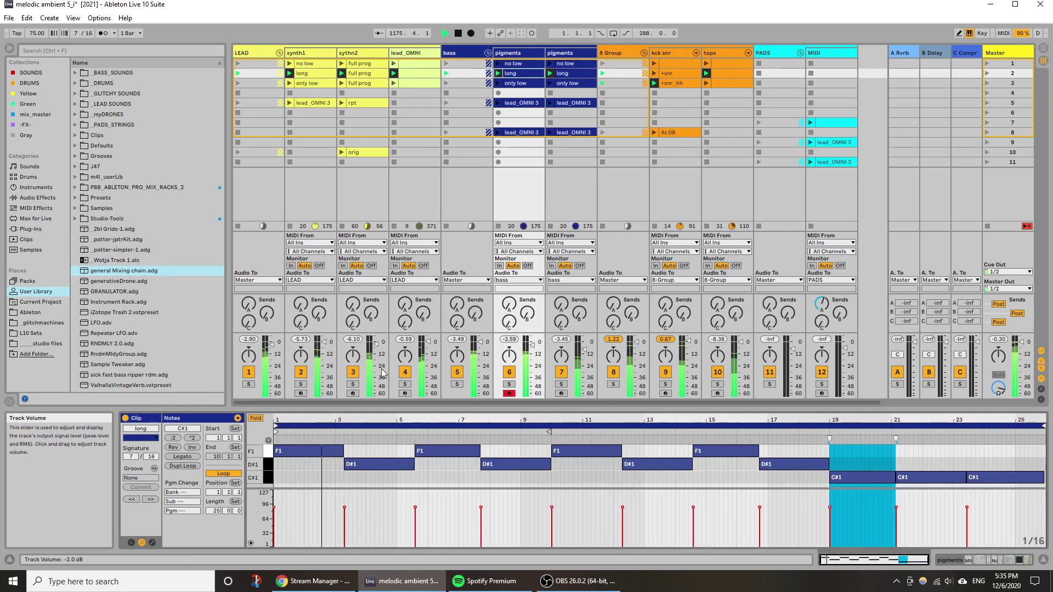
Bring back the second pigments track's synth window, raise Filter 2's cutoff, and shift the window away from the mixer.
left_click(569, 183)
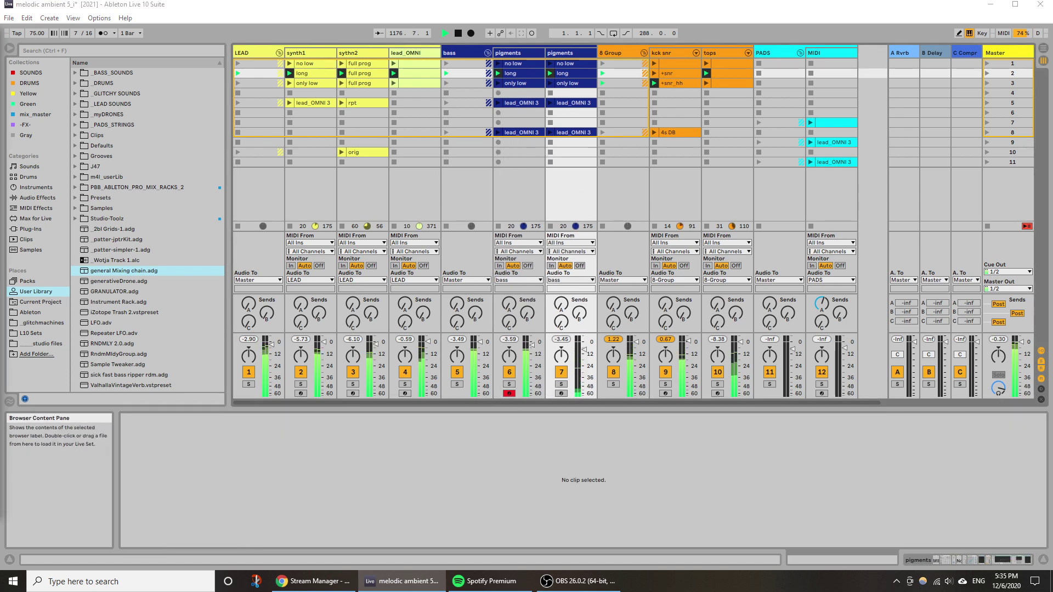
left_click_drag(0, 41, 715, 74)
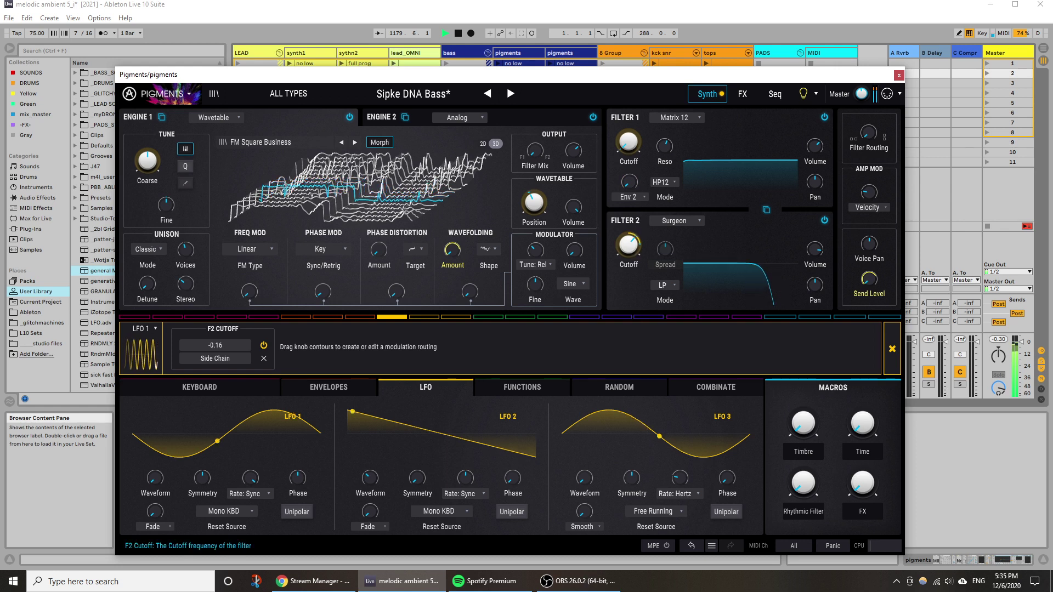
left_click_drag(628, 246, 629, 233)
left_click_drag(876, 79, 653, 88)
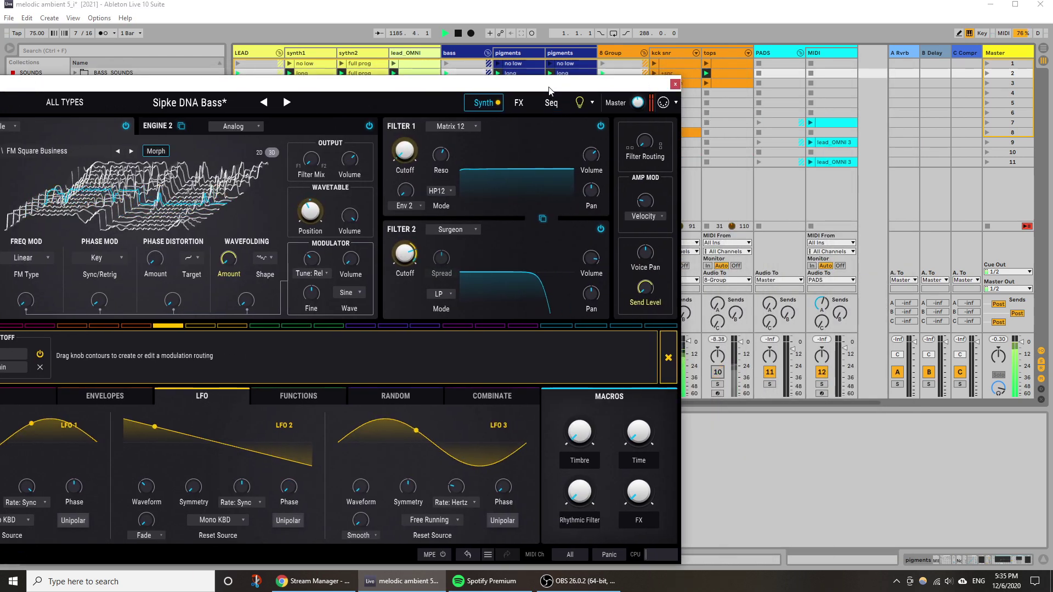
Set Filter 2's cutoff in the second pigments track's synth to 3160 Hz and close the Pigments window.
left_click_drag(549, 90, 764, 88)
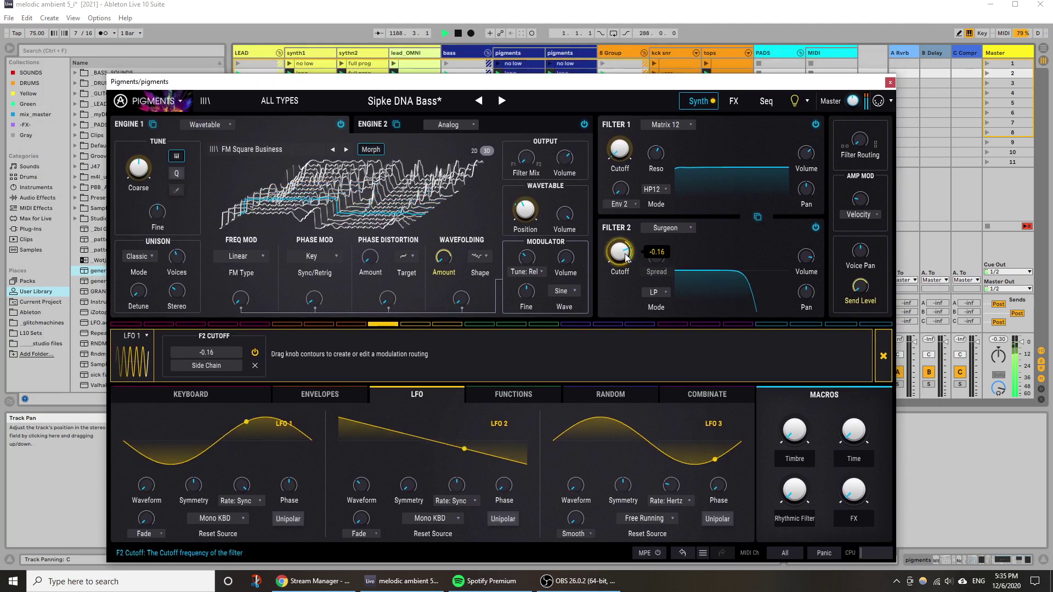
left_click_drag(620, 250, 620, 272)
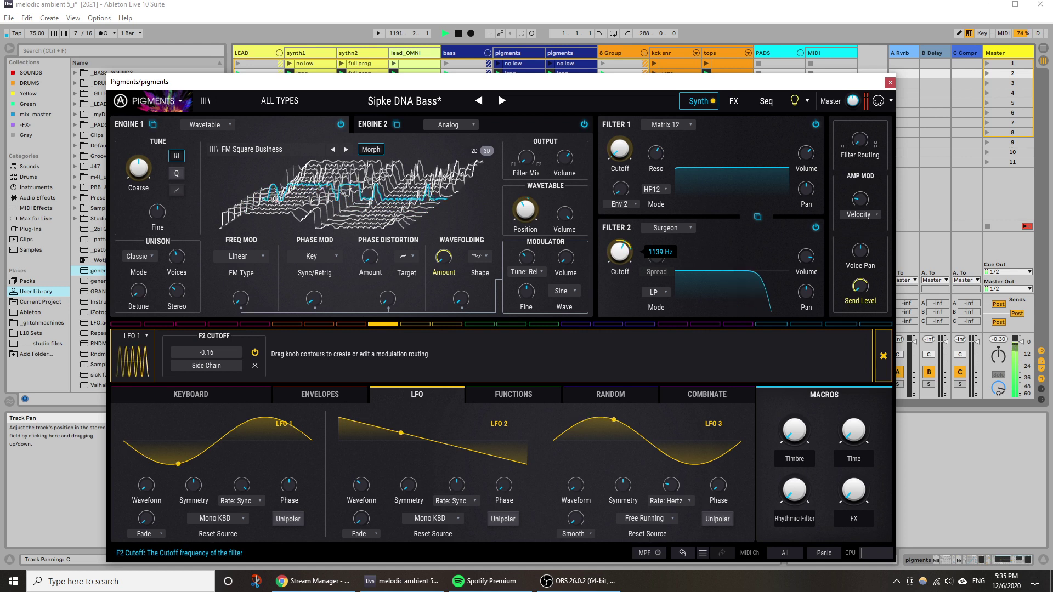
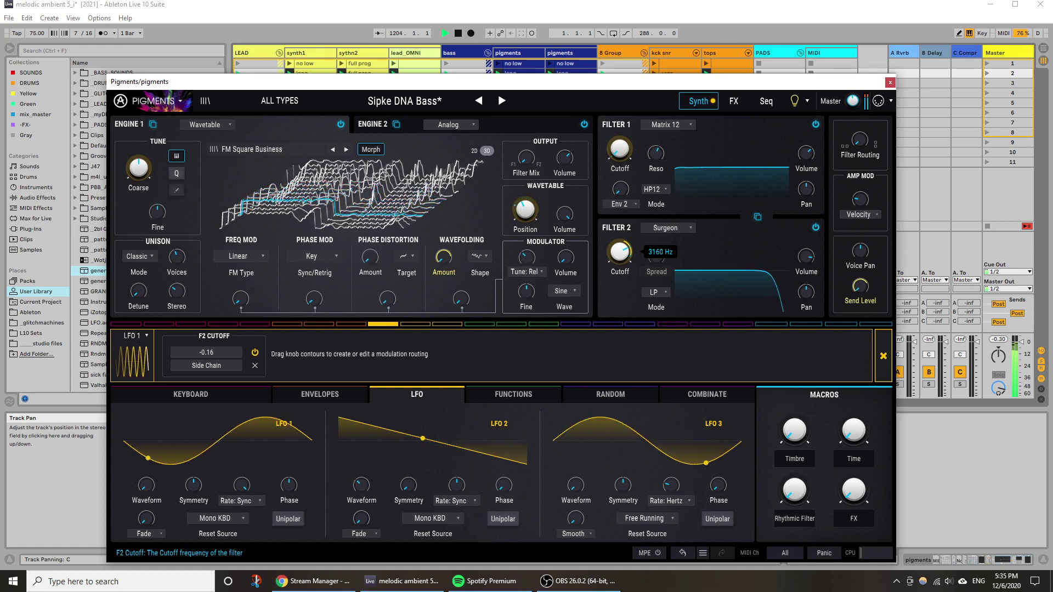
left_click(889, 82)
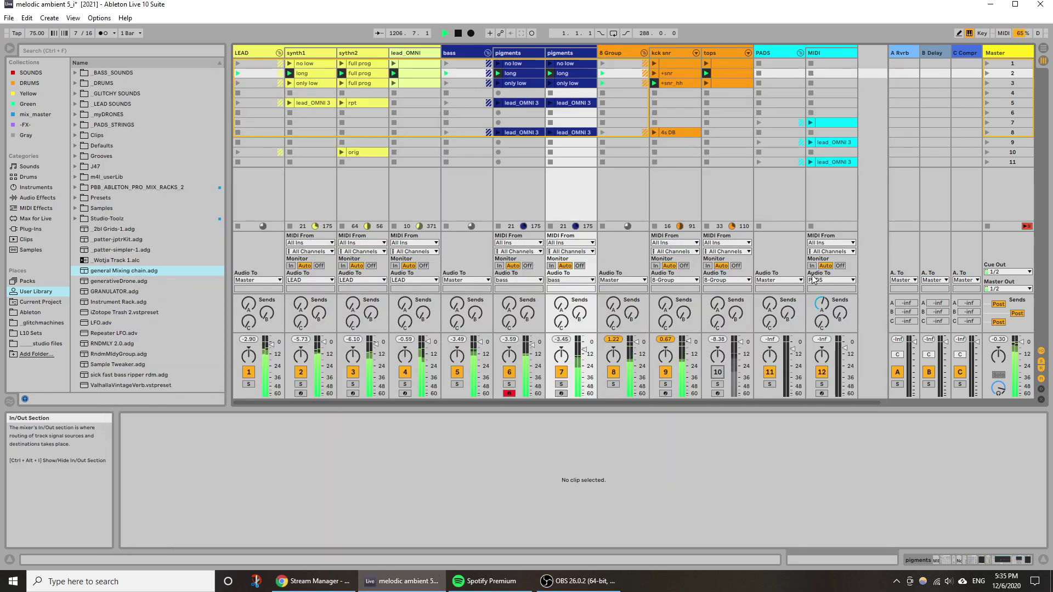
Delete the MIDI Quantize and Arpeggiator devices from the start of the second pigments track's device chain.
key("shift+Tab")
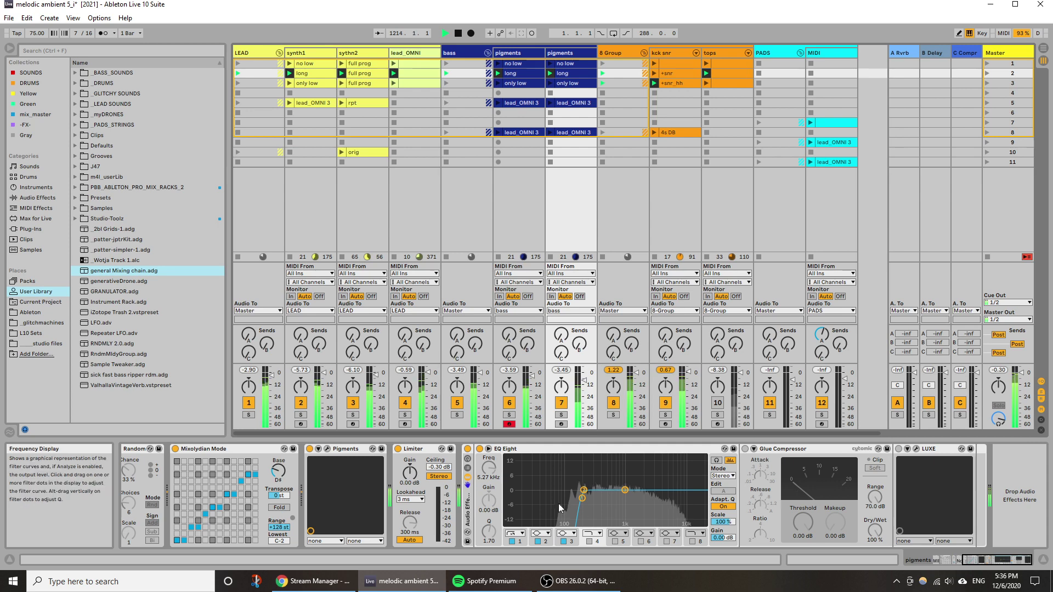
left_click(936, 563)
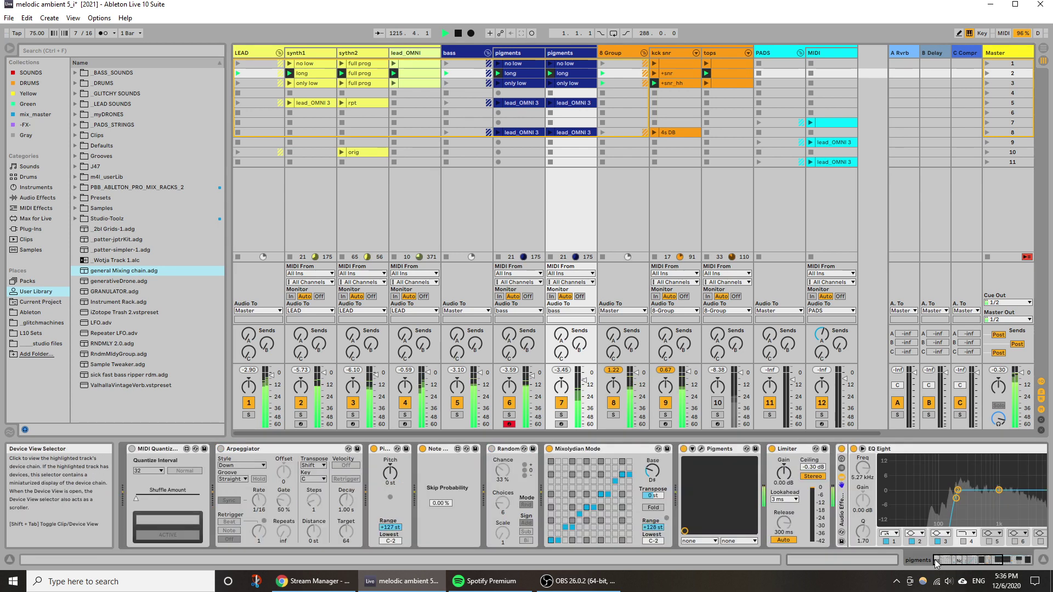
left_click(158, 448)
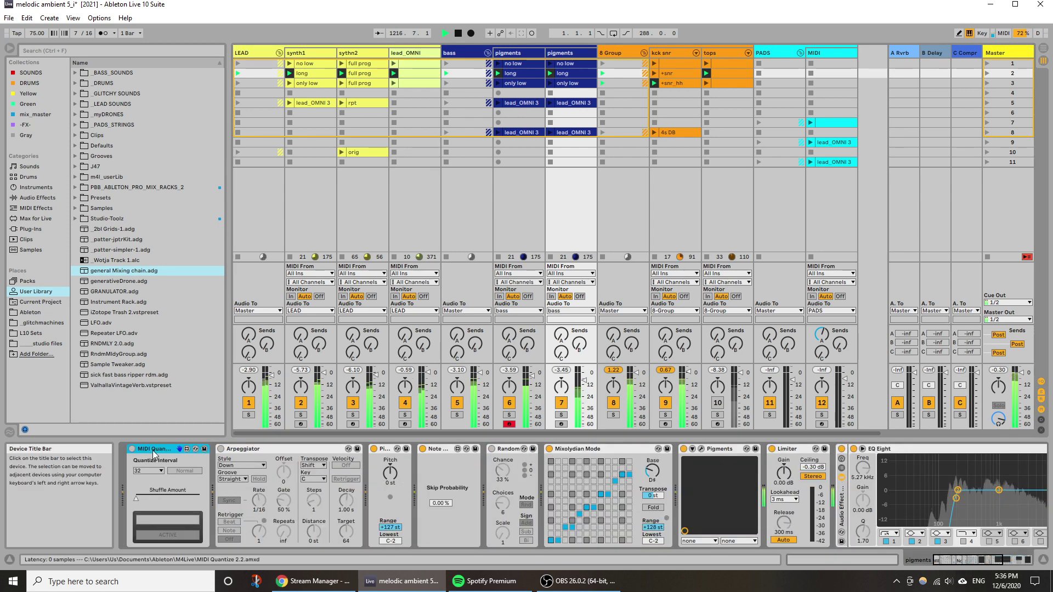
left_click(254, 451, "shift")
right_click(255, 451)
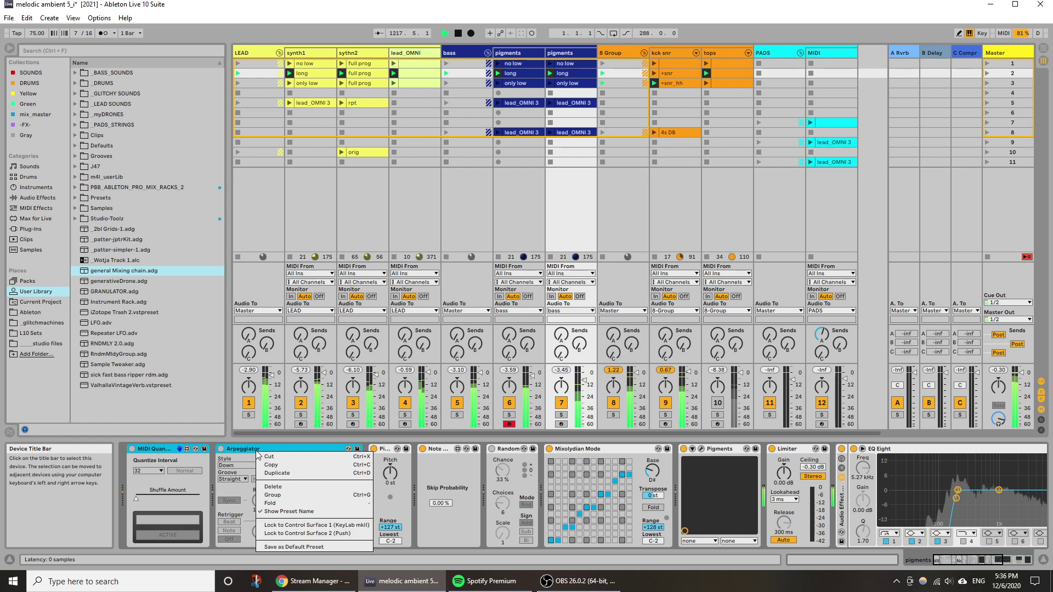
left_click(304, 489)
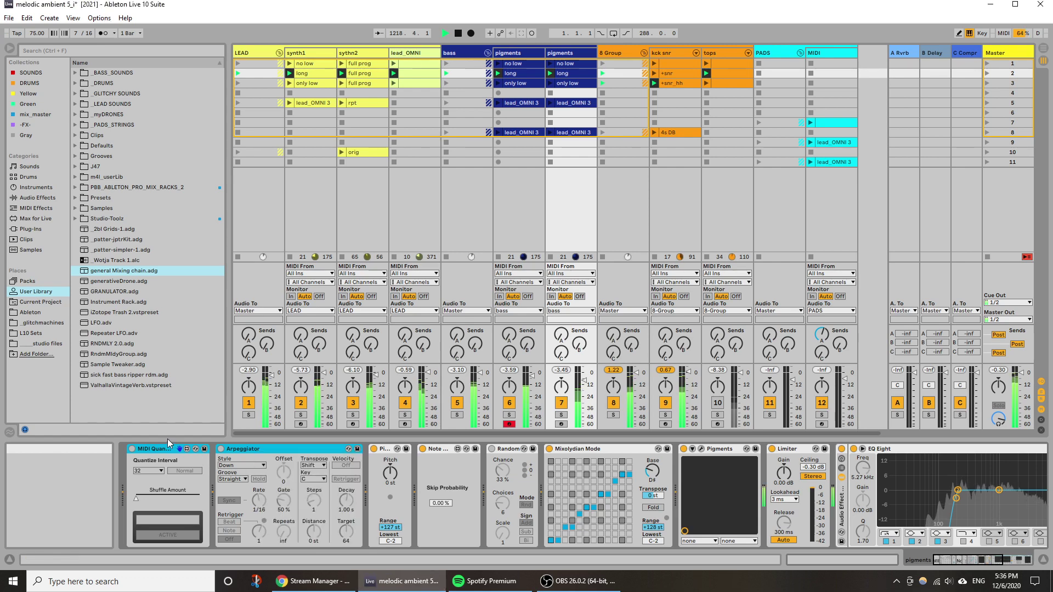
key("Delete")
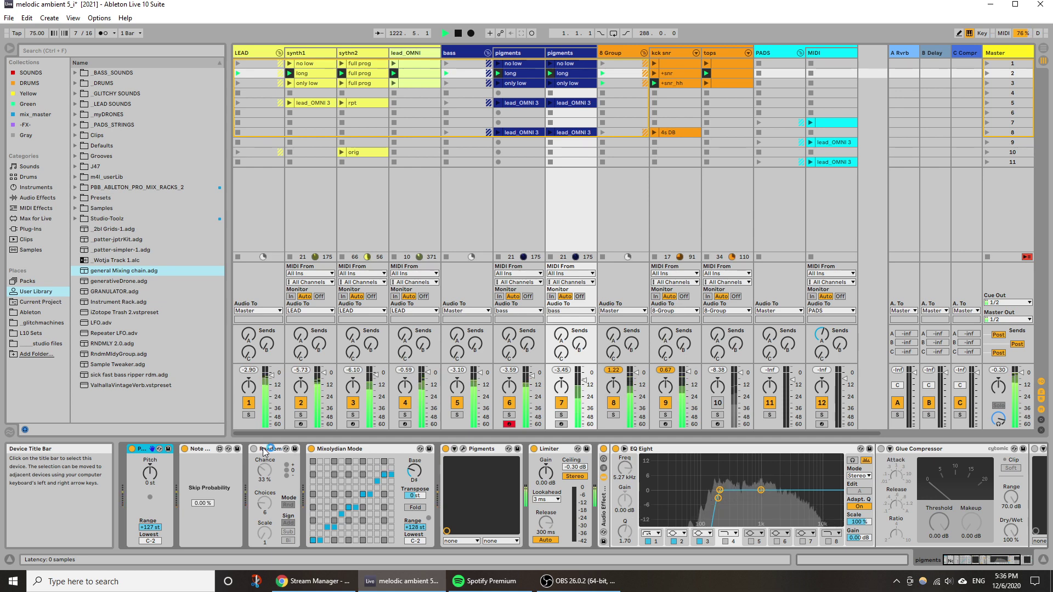
Search the plug-ins for "soundto" and load the Soundtoys EffectRack onto the second pigments track.
left_click(54, 229)
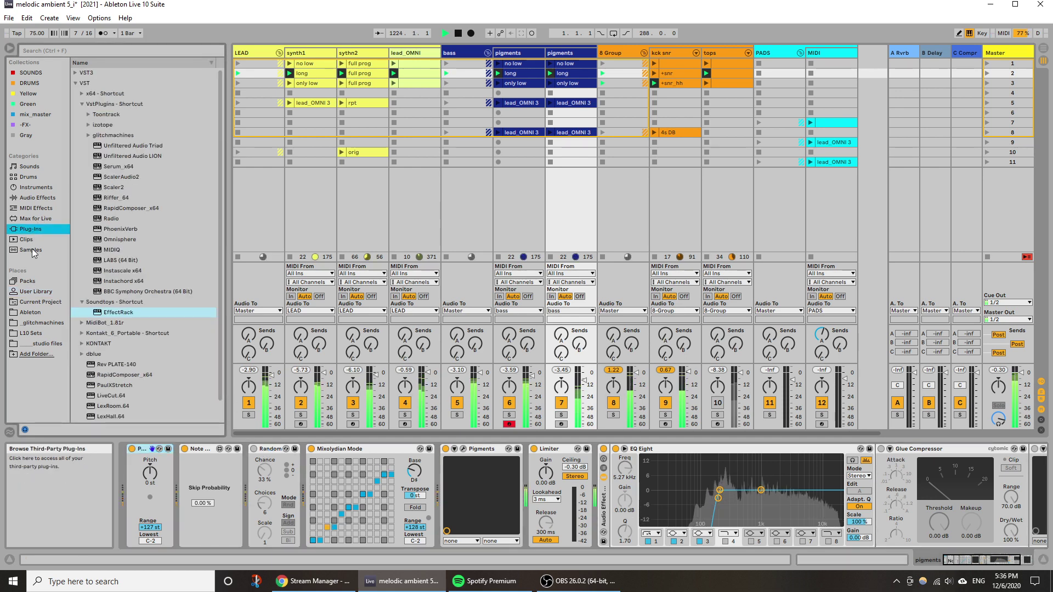
left_click(74, 83)
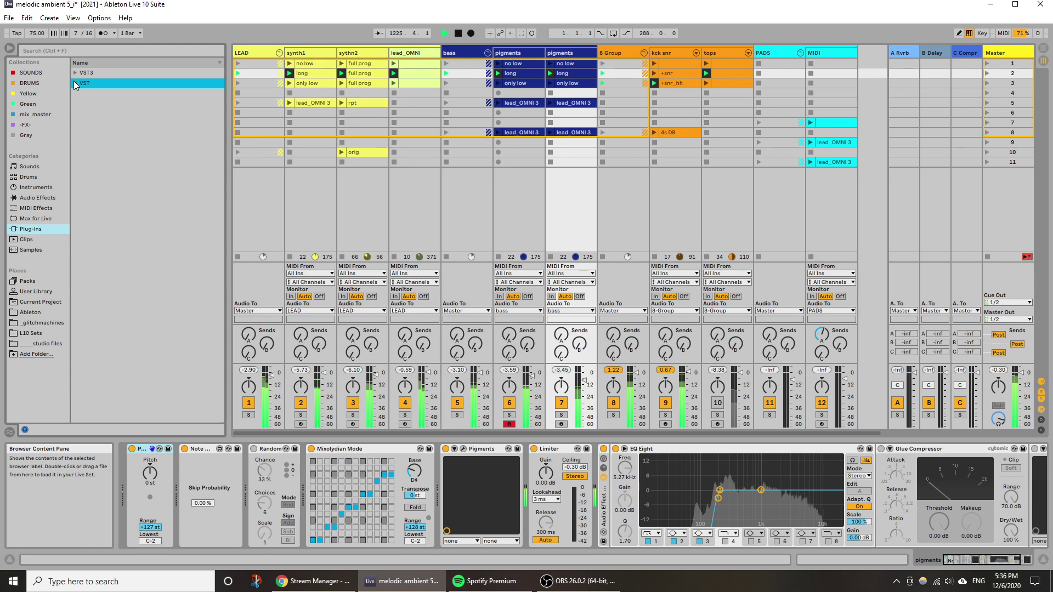
left_click(74, 82)
left_click(87, 136)
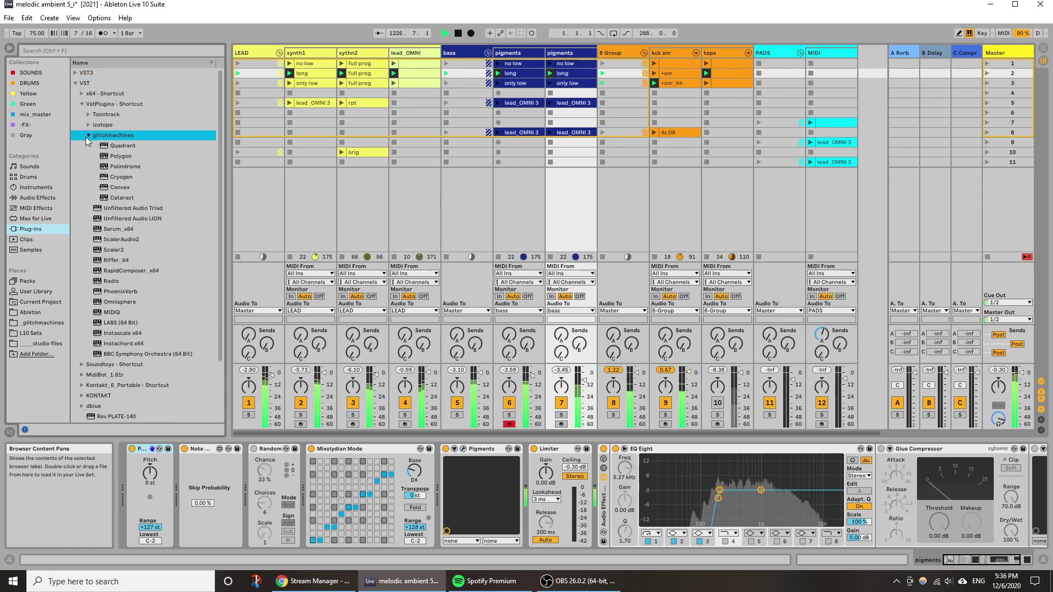
left_click(75, 82)
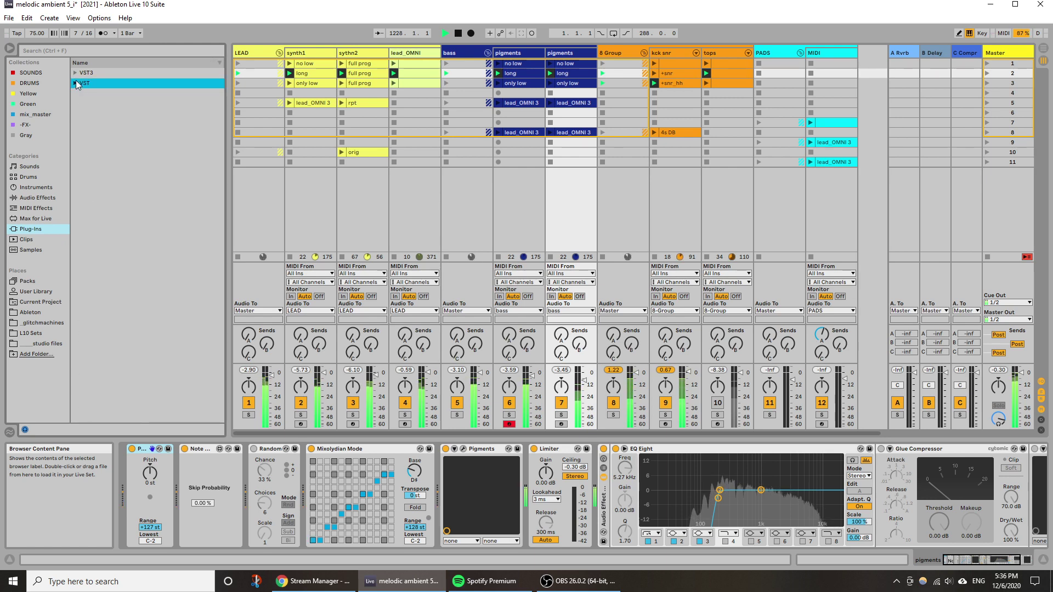
left_click(87, 49)
type("soundto")
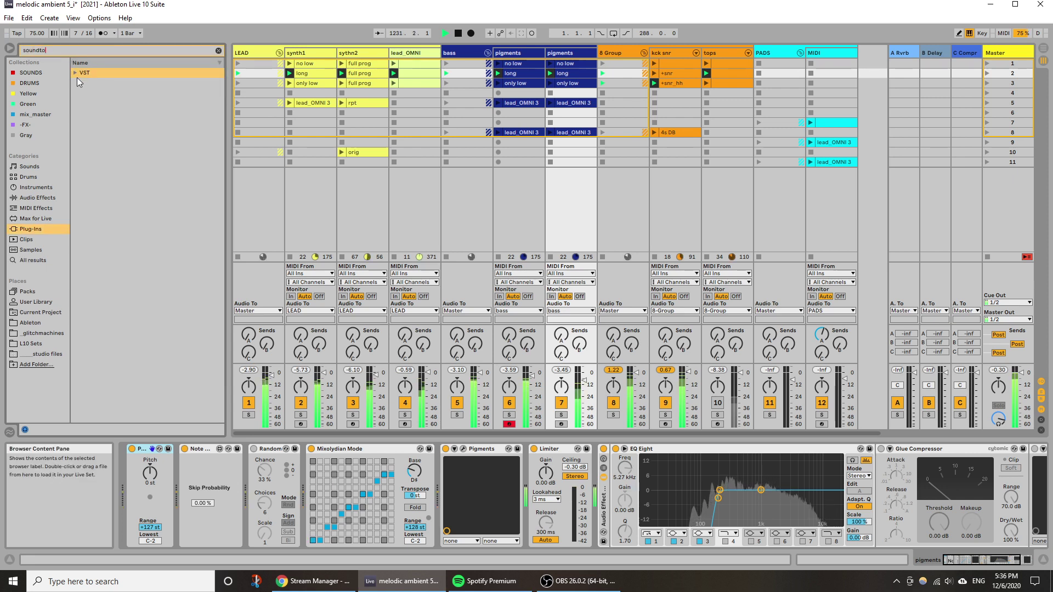
left_click(75, 73)
left_click(82, 83)
left_click(99, 95)
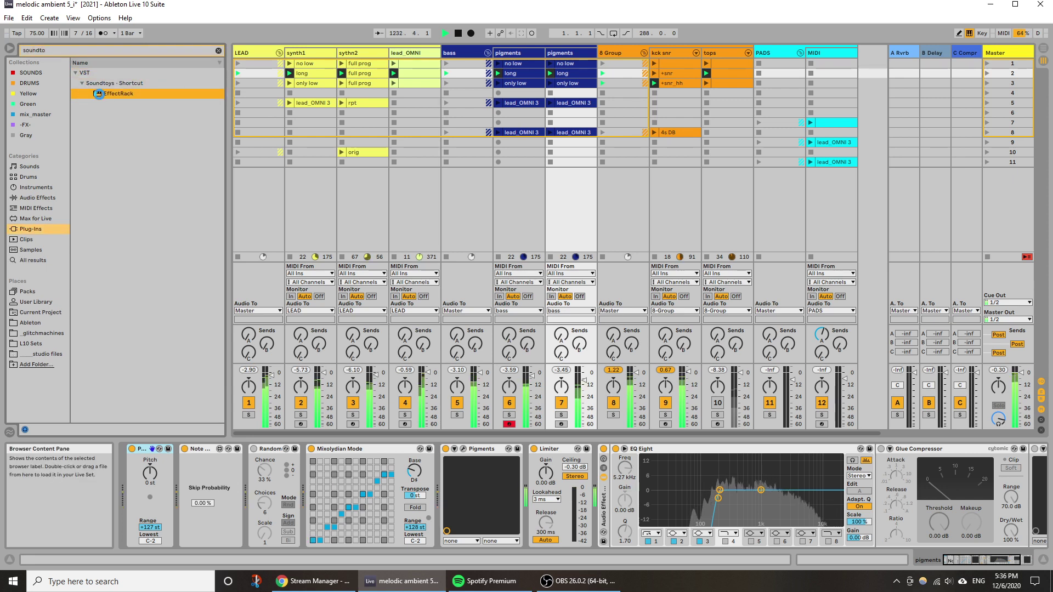
double_click(99, 95)
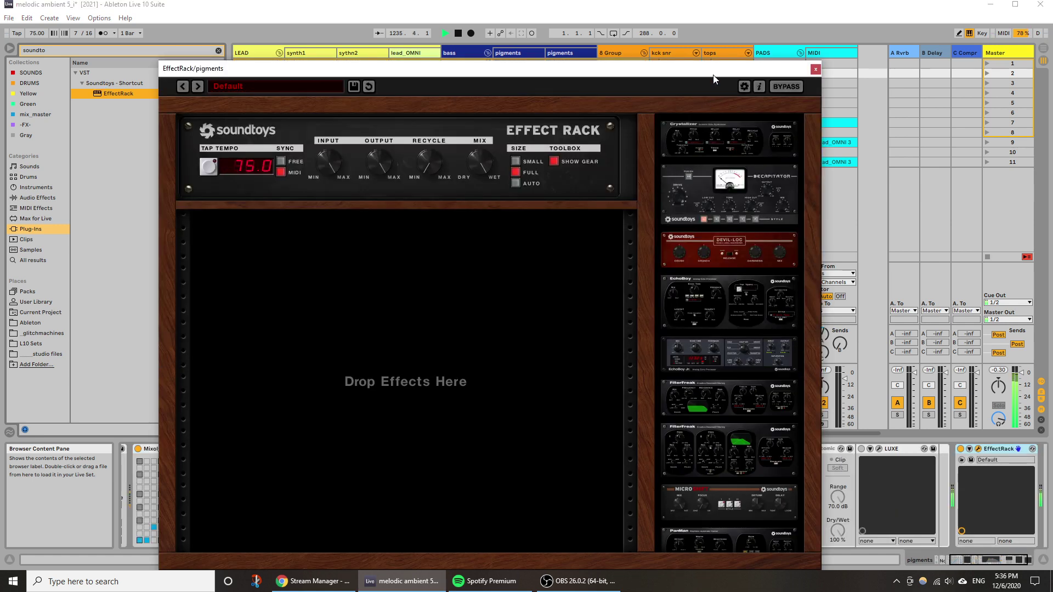
Add Decapitator to the EffectRack, load its Bass preset Beefy, and close the rack window.
left_click_drag(713, 73, 669, 66)
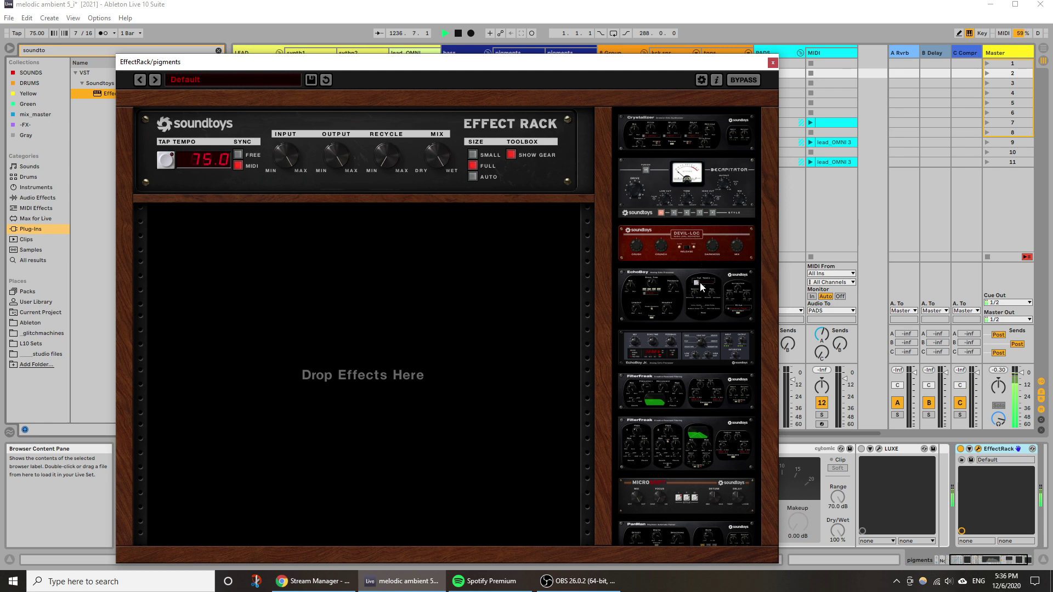
left_click_drag(681, 162, 331, 306)
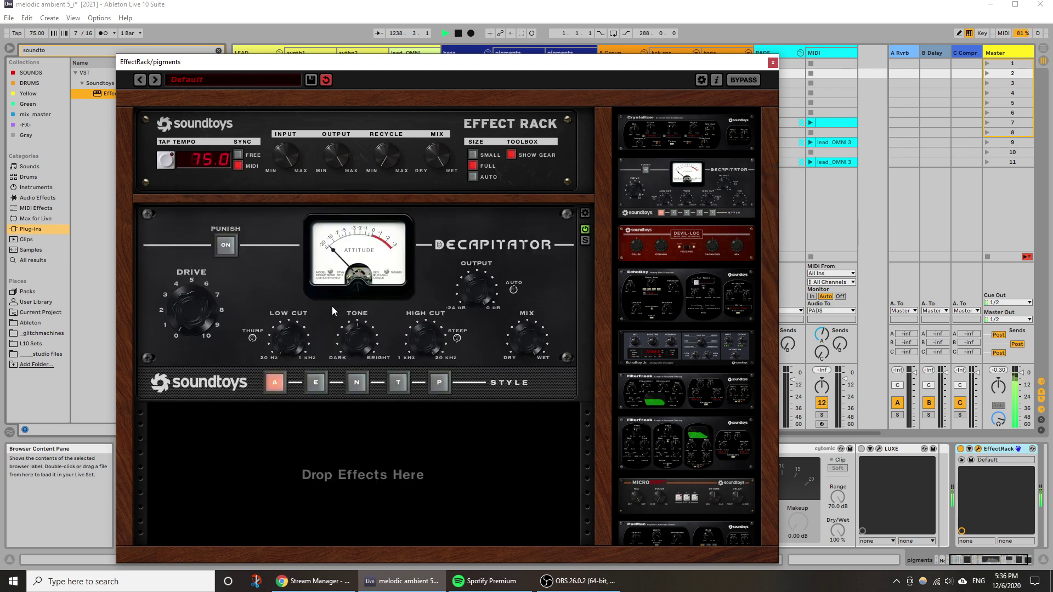
left_click(585, 215)
left_click(210, 408)
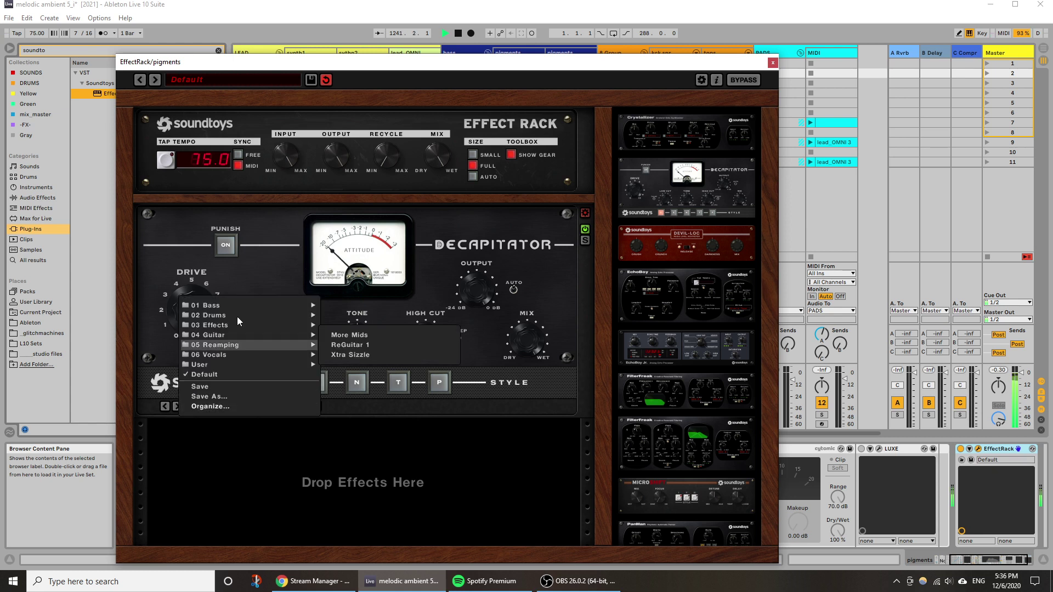
mouse_move(239, 305)
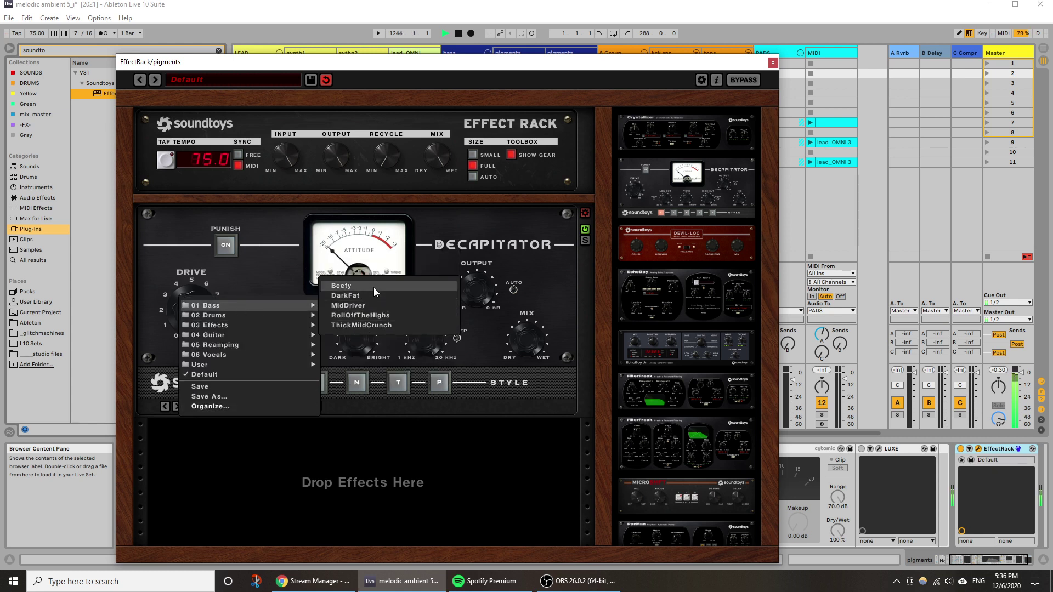
left_click(773, 63)
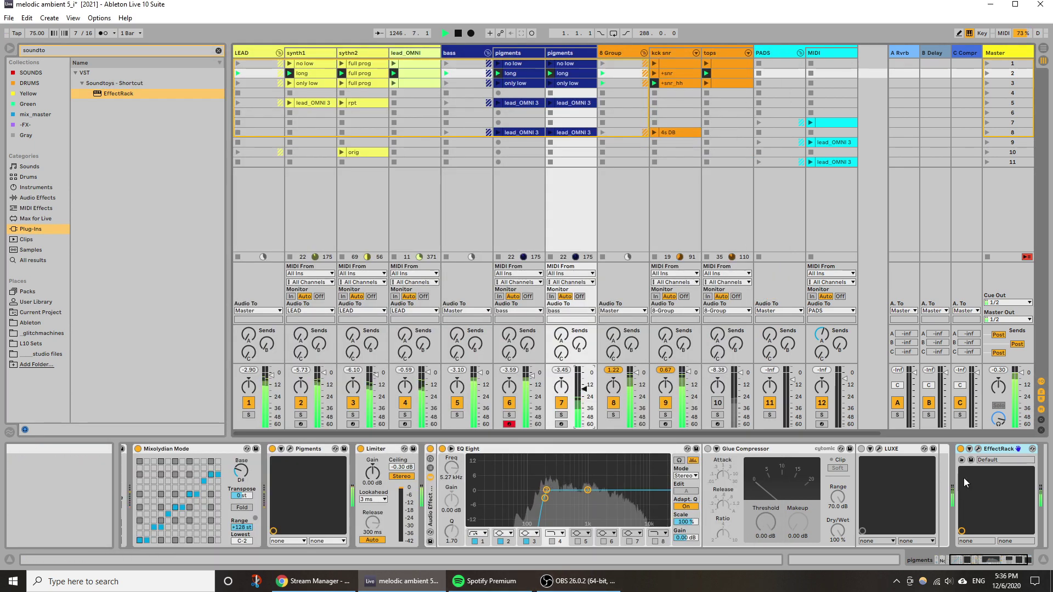
left_click(978, 449)
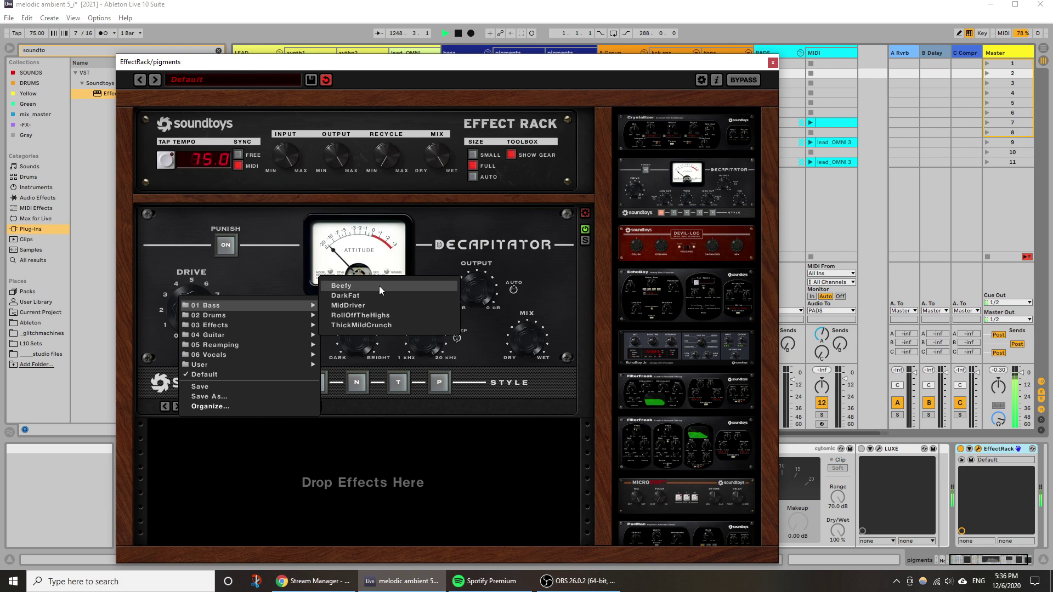
left_click(380, 285)
left_click_drag(535, 70, 440, 72)
left_click(678, 64)
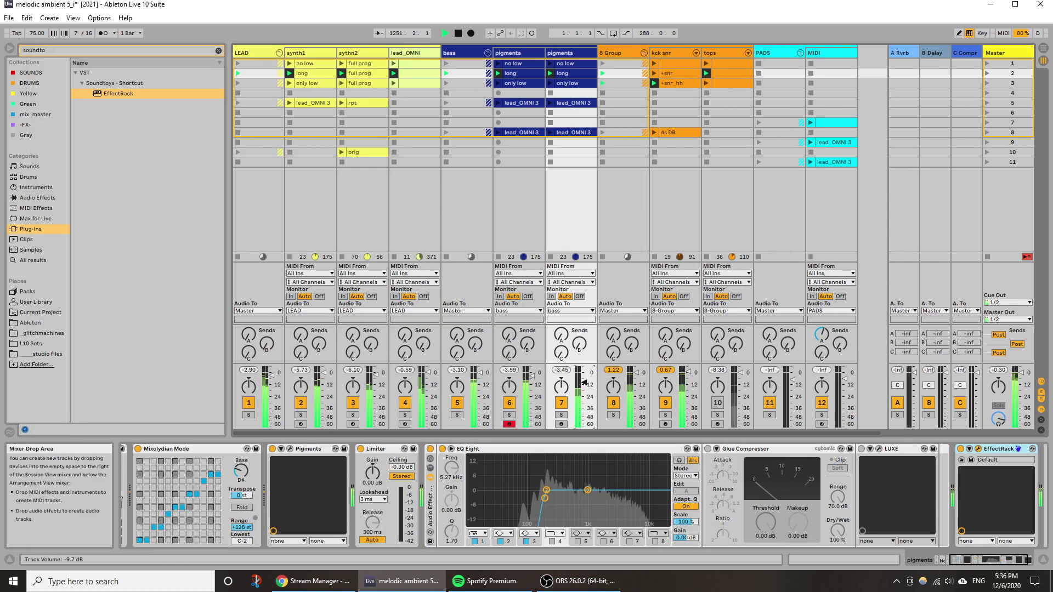
Solo the second pigments track at a volume of -6.4 dB and compare its sound with Decapitator off and on.
left_click(561, 415)
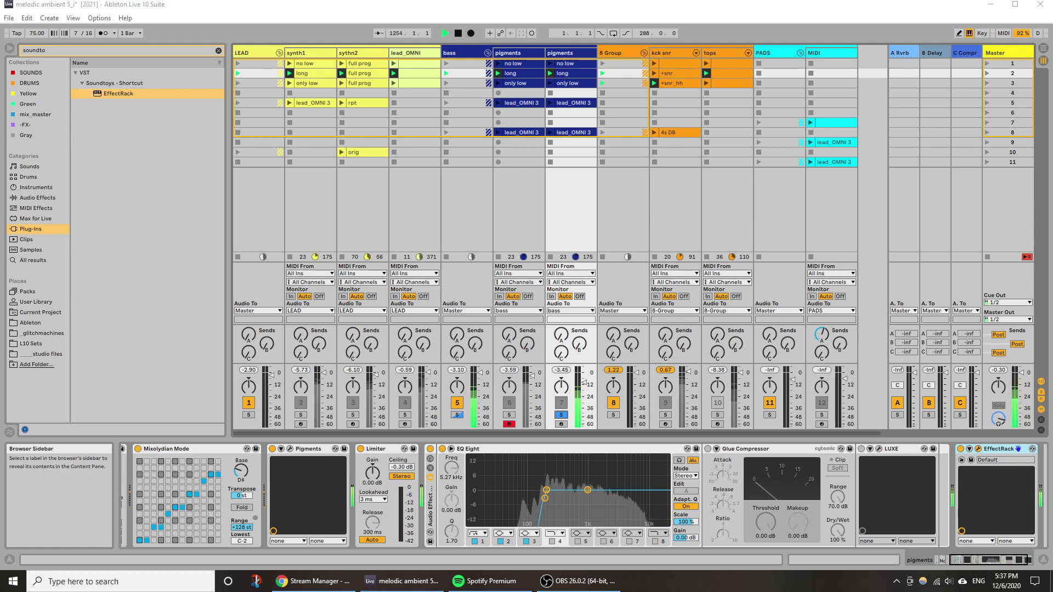
left_click_drag(586, 383, 586, 380)
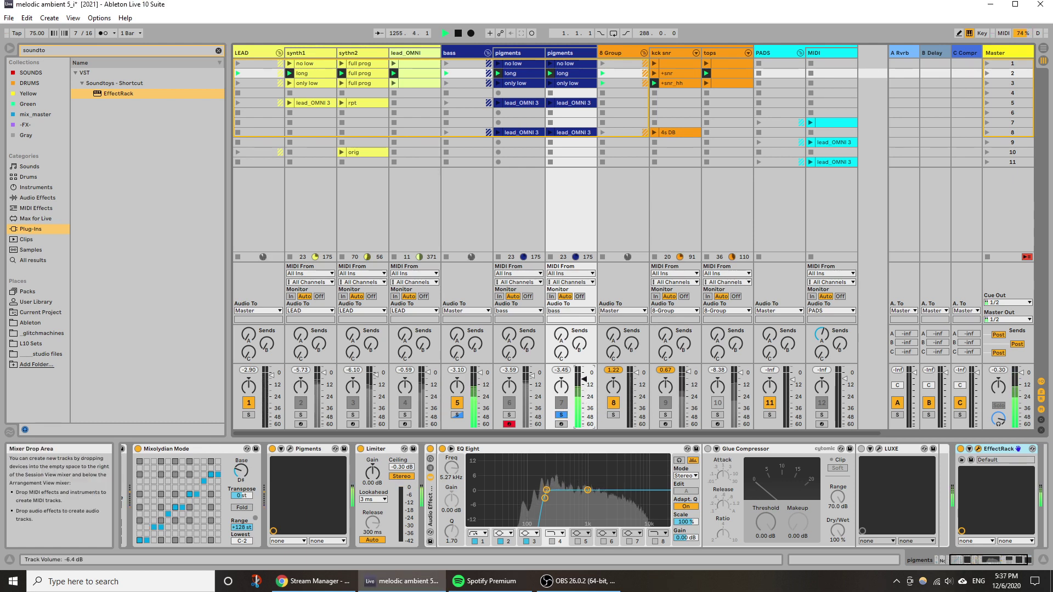
left_click_drag(0, 65, 653, 43)
left_click(546, 208)
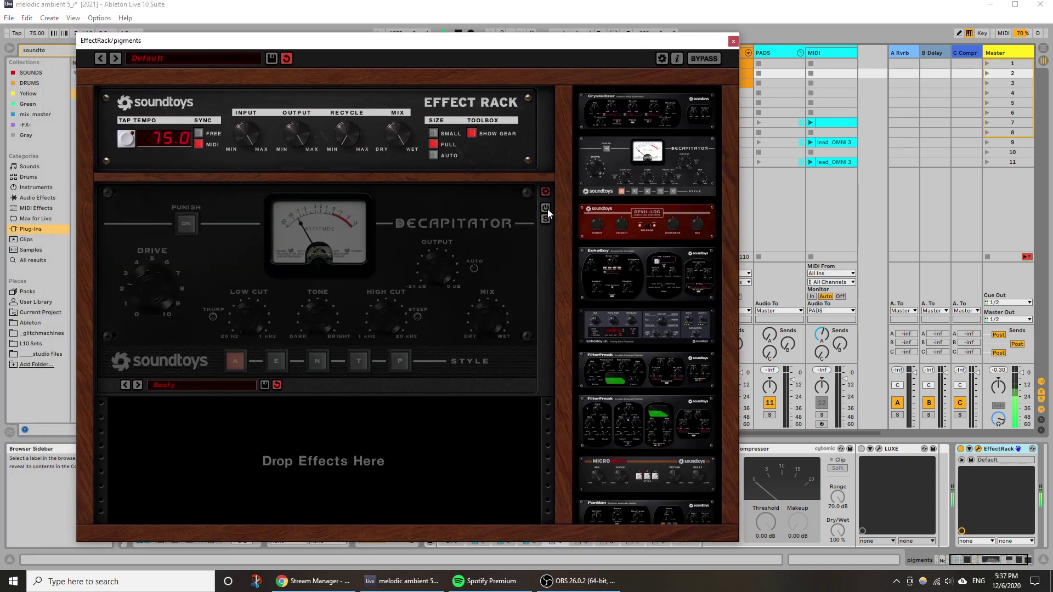
left_click(546, 209)
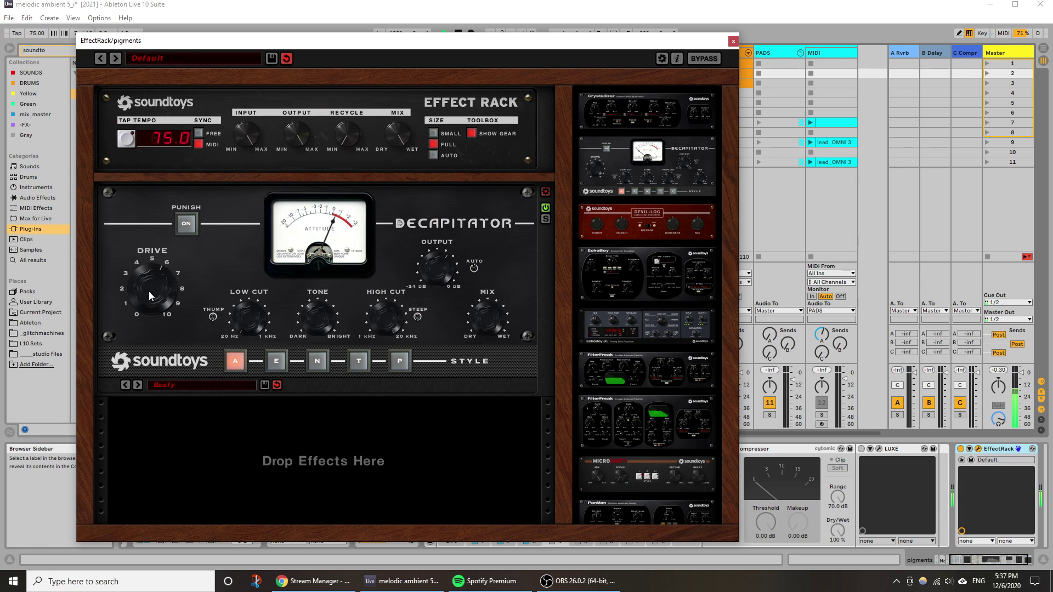
Adjust Decapitator's Drive with Punish turned on, and unsolo the second pigments track.
left_click_drag(149, 291, 147, 297)
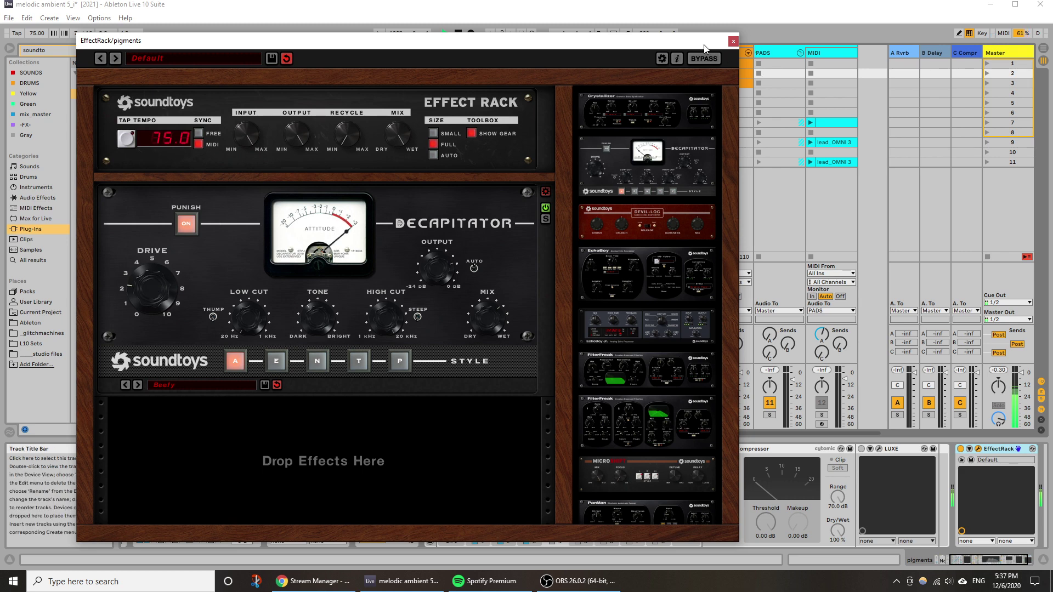
left_click(733, 41)
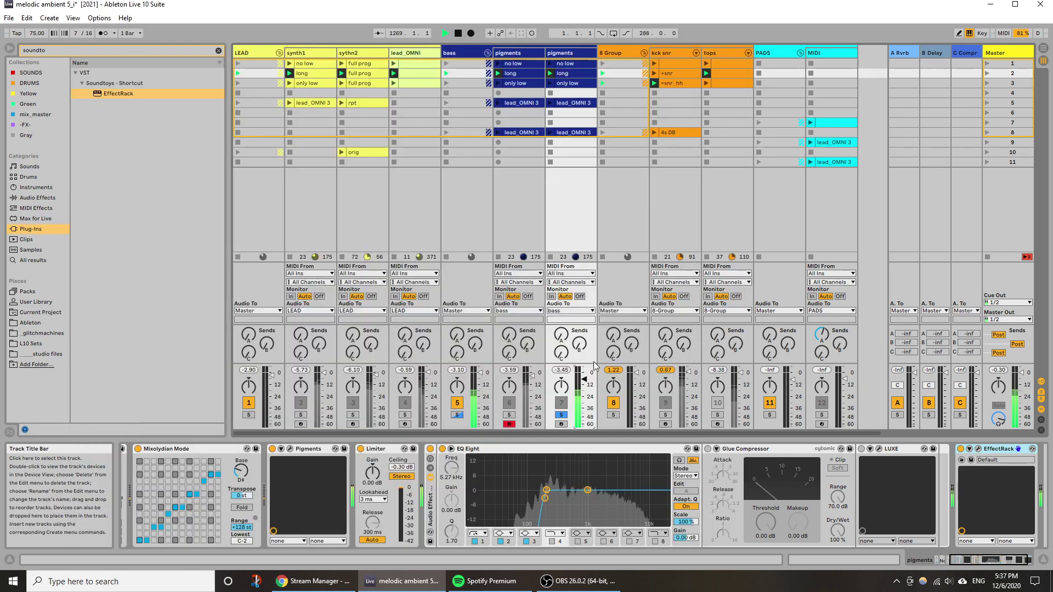
left_click(562, 415)
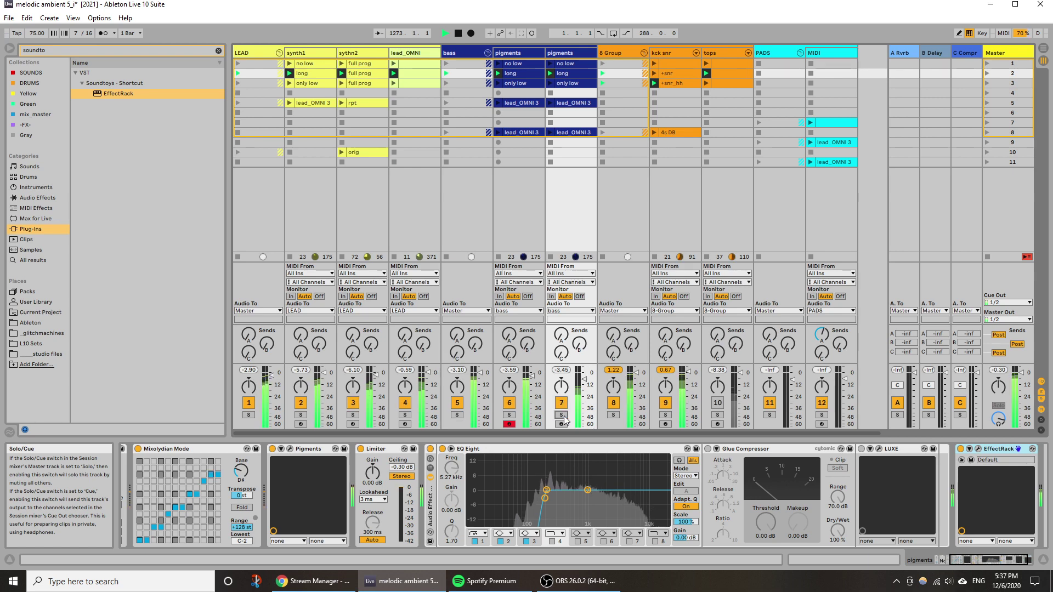
Turn off Decapitator's Punish, audition the effect off and on and with neighbouring presets, and close the rack window.
left_click(978, 449)
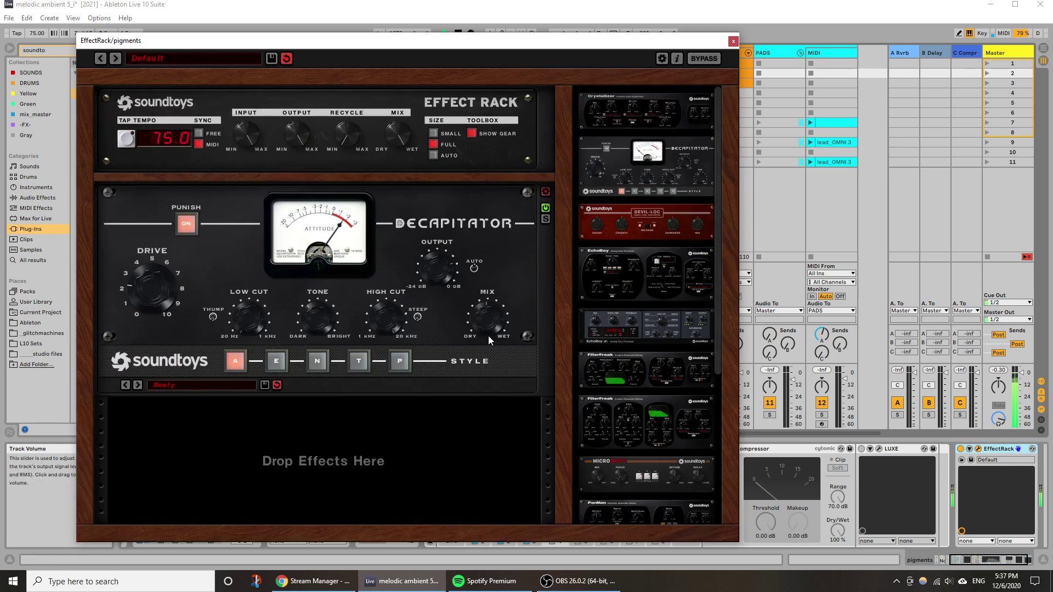
left_click(180, 227)
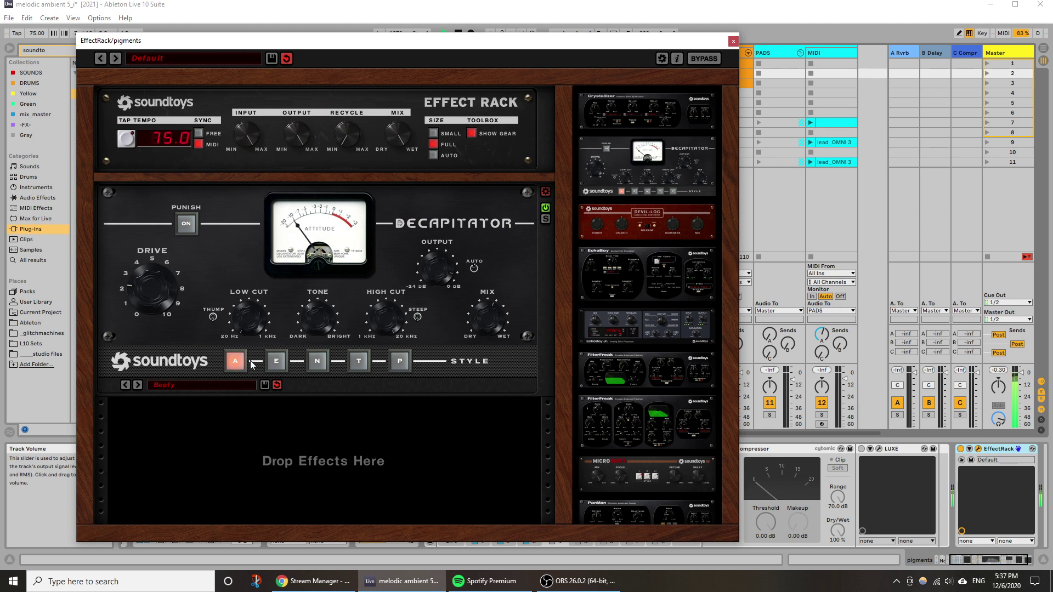
left_click(545, 209)
left_click(544, 209)
left_click(139, 386)
left_click(128, 385)
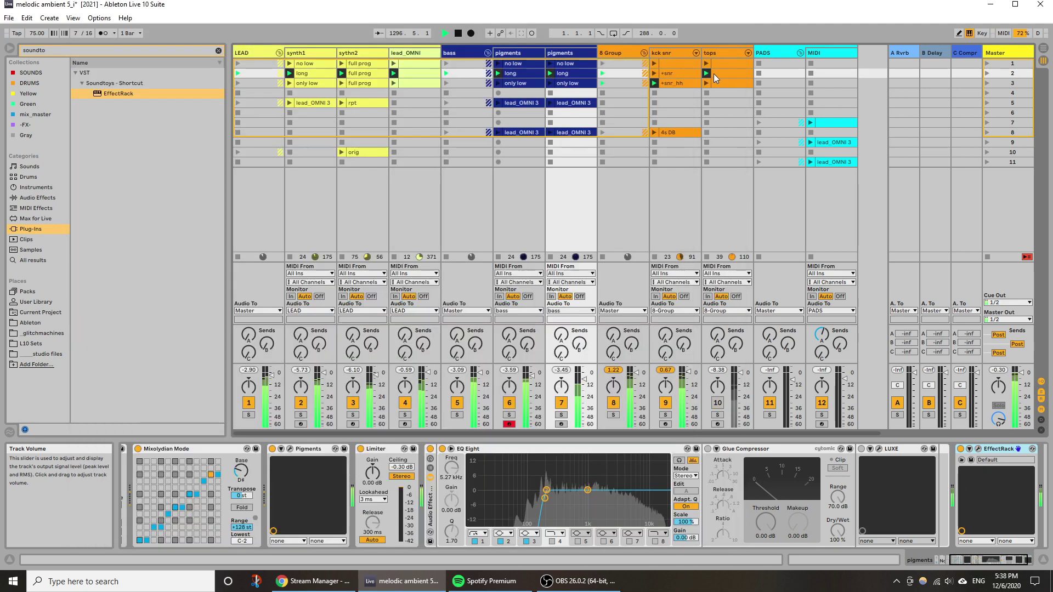
left_click(732, 42)
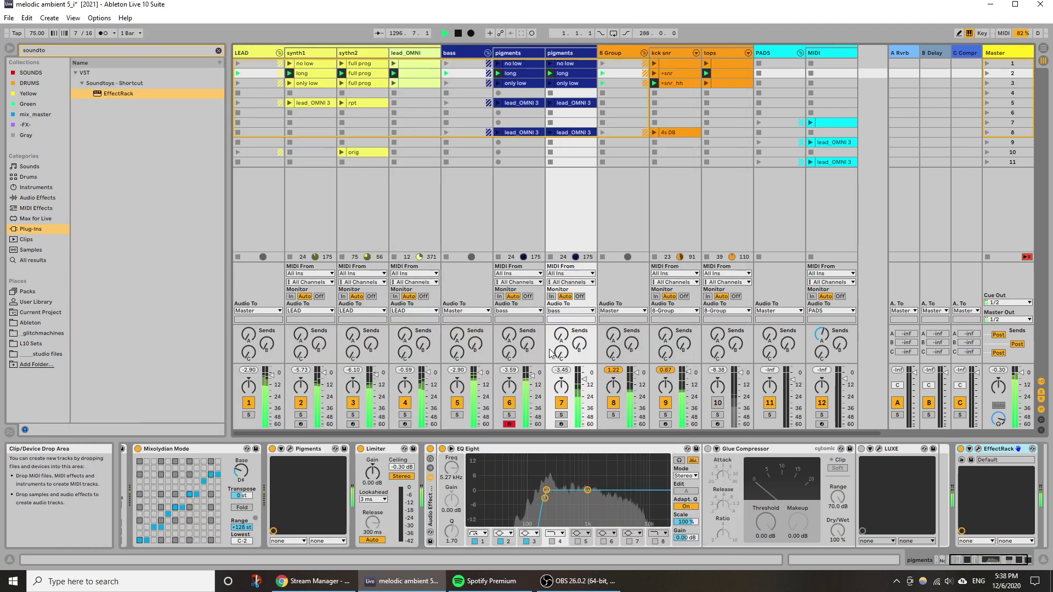
Open Pigments on the second pigments track and readjust the cutoffs of Filter 2, to about 562 Hz, and Filter 1.
left_click(290, 449)
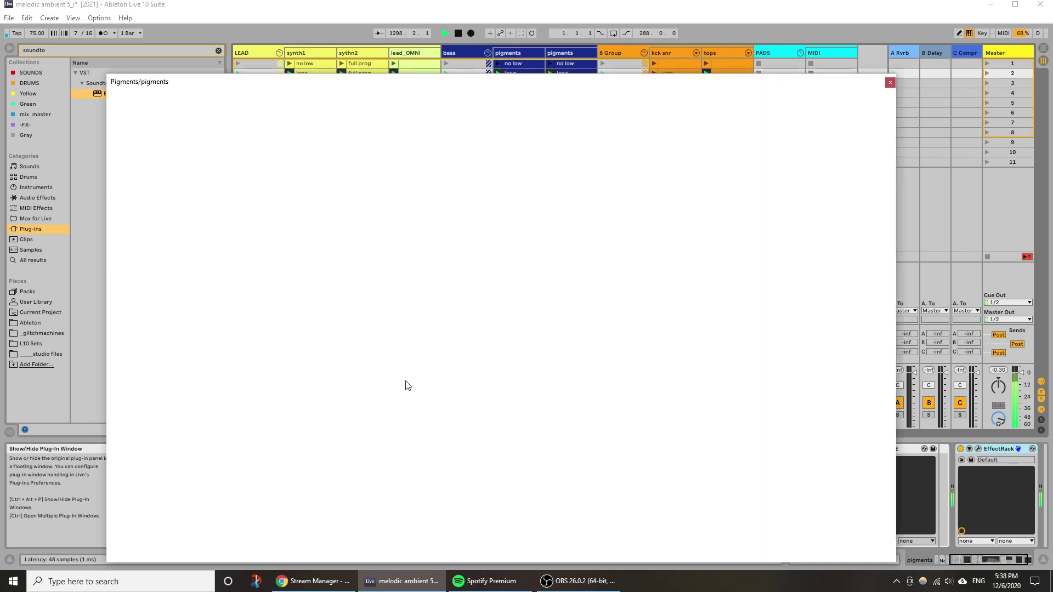
left_click_drag(620, 252, 620, 275)
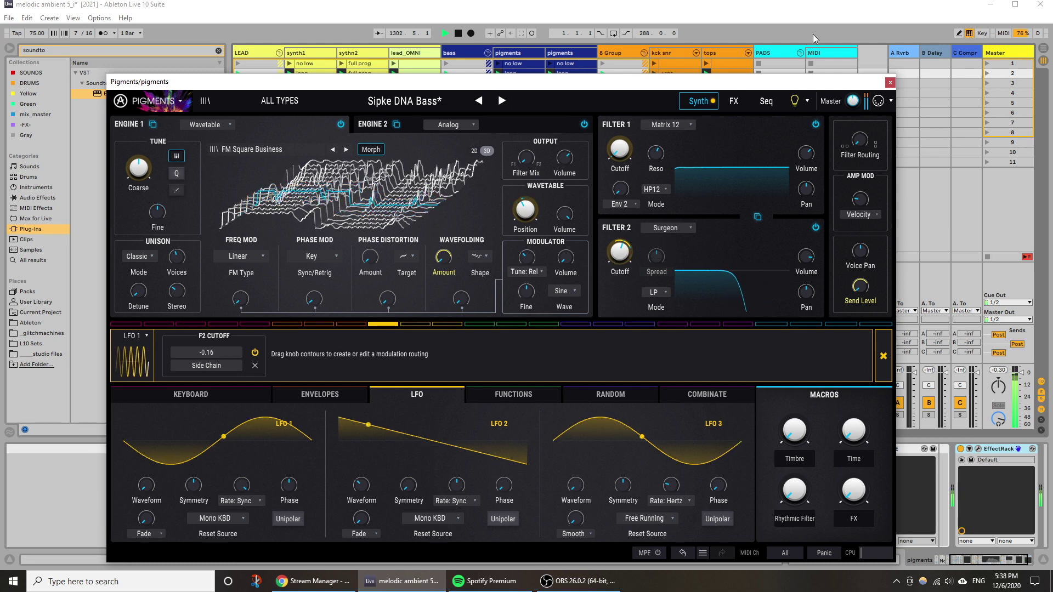
left_click_drag(824, 85, 607, 94)
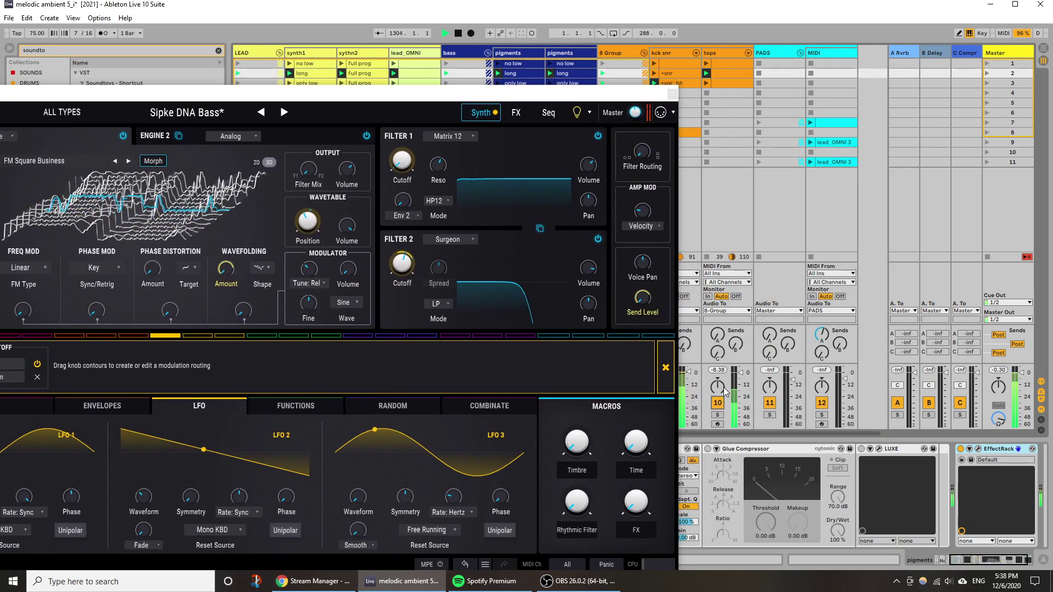
left_click_drag(535, 101, 744, 123)
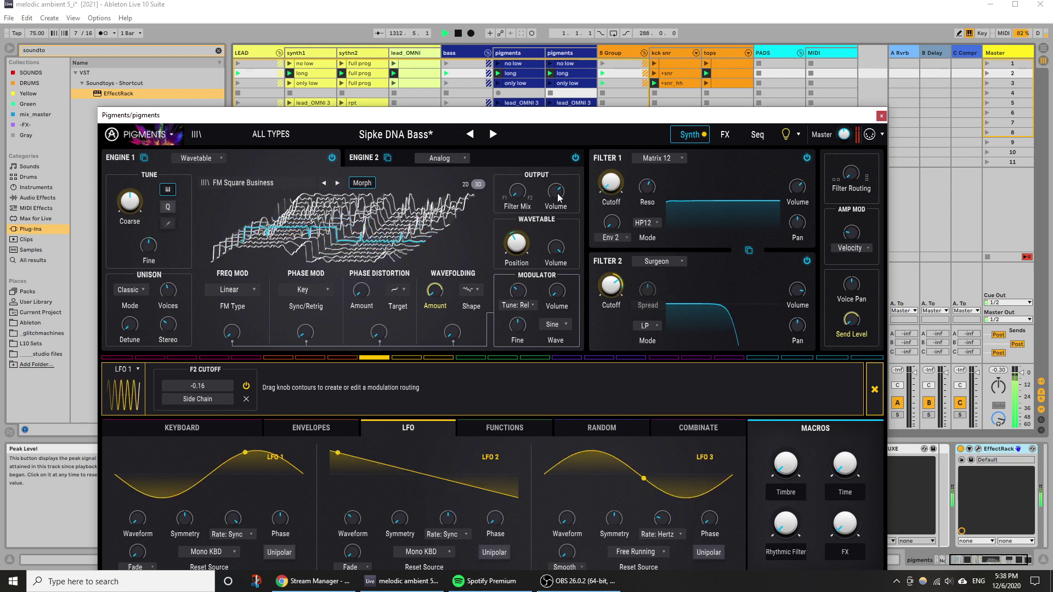
left_click_drag(577, 115, 575, 96)
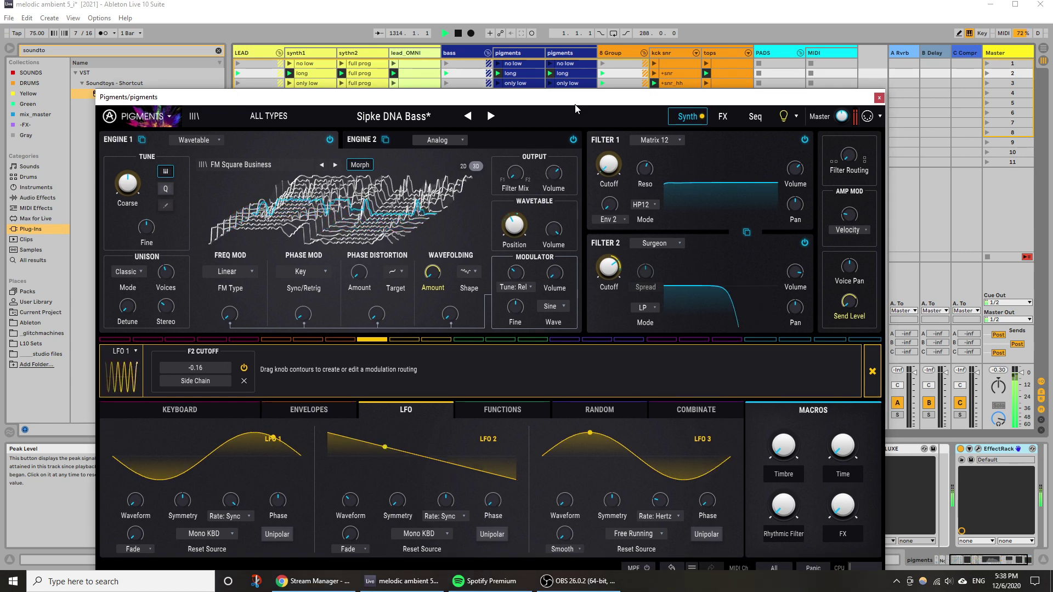
left_click_drag(430, 99, 535, 153)
left_click(396, 94)
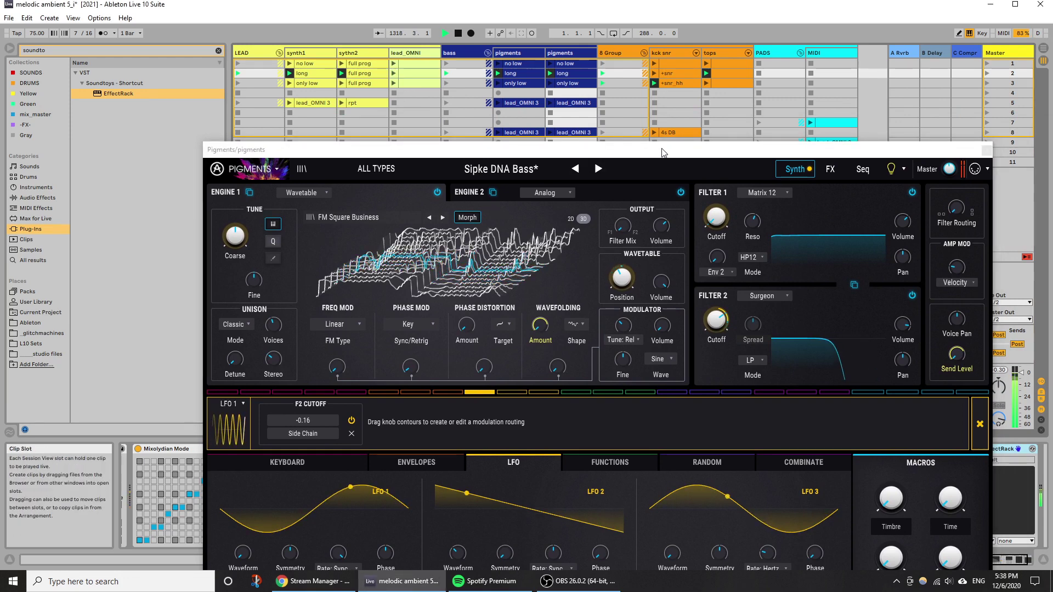
left_click_drag(662, 151, 601, 407)
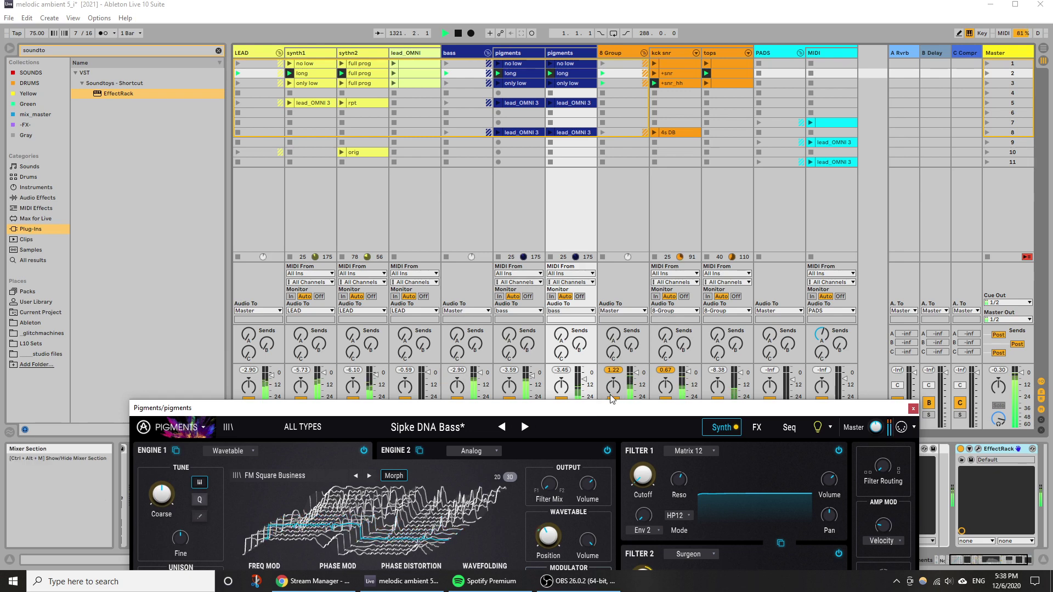
left_click_drag(614, 408, 591, 57)
left_click_drag(621, 229, 621, 237)
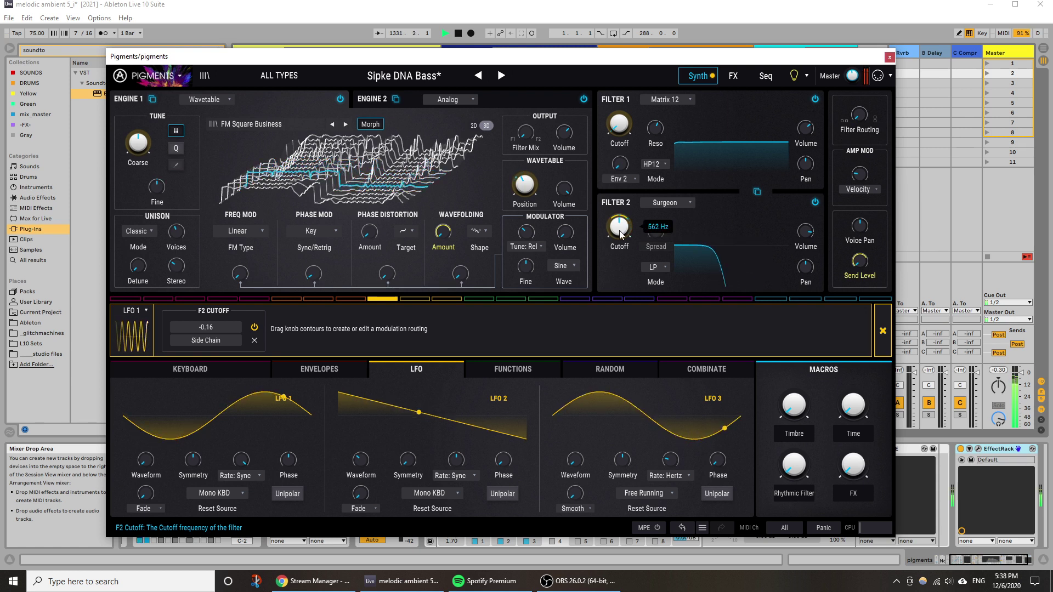
mouse_move(619, 125)
left_mouse_down()
mouse_move(618, 112)
mouse_move(618, 132)
left_mouse_up()
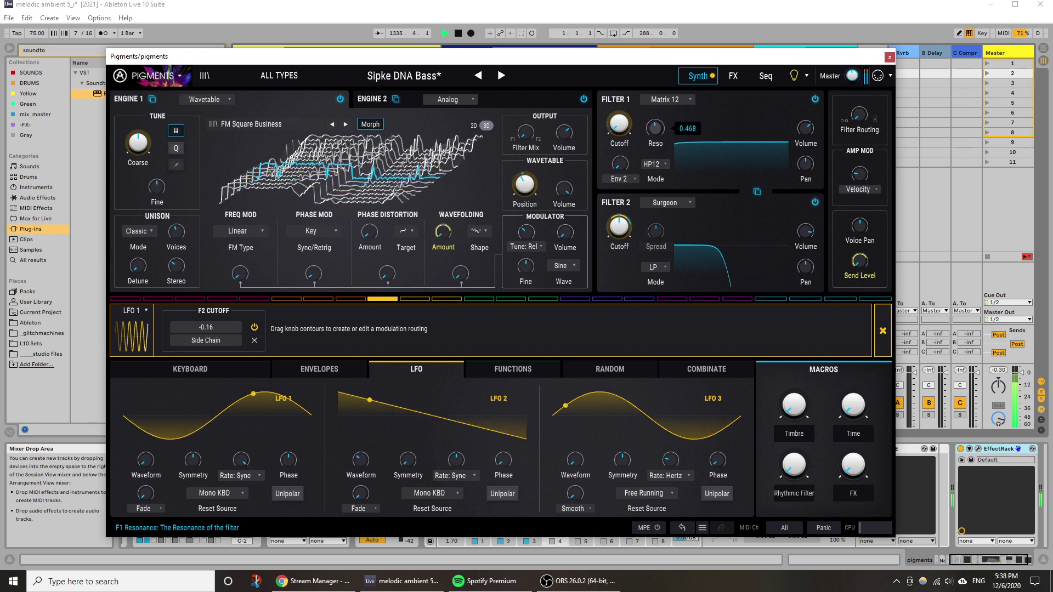
mouse_move(657, 226)
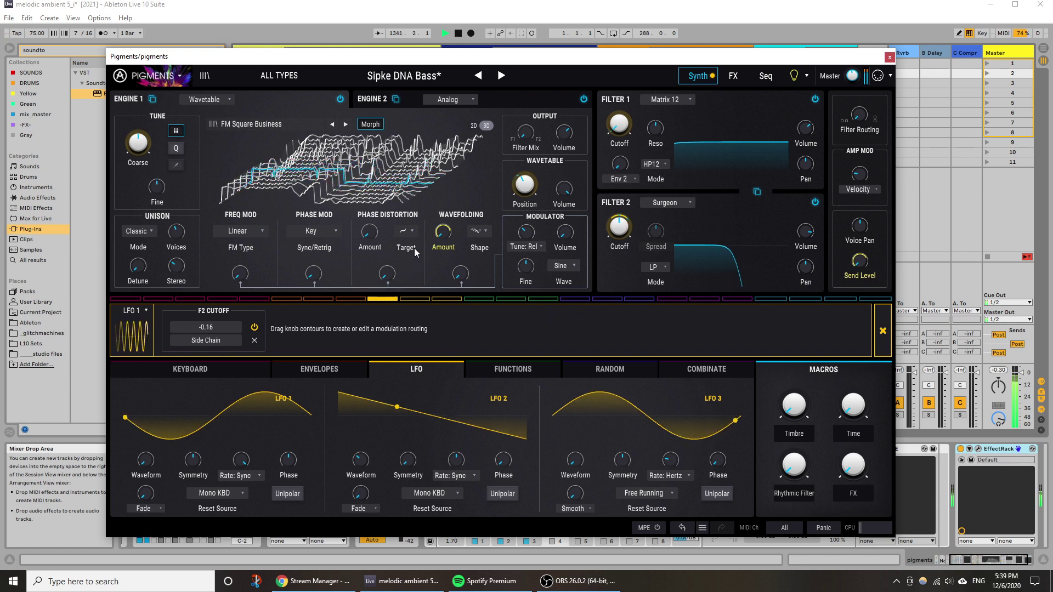
Modulate Engine 1's wavetable position with LFO 1 by -0.10, slightly lower Pigments' master volume, and close its window.
left_click_drag(524, 184, 522, 206)
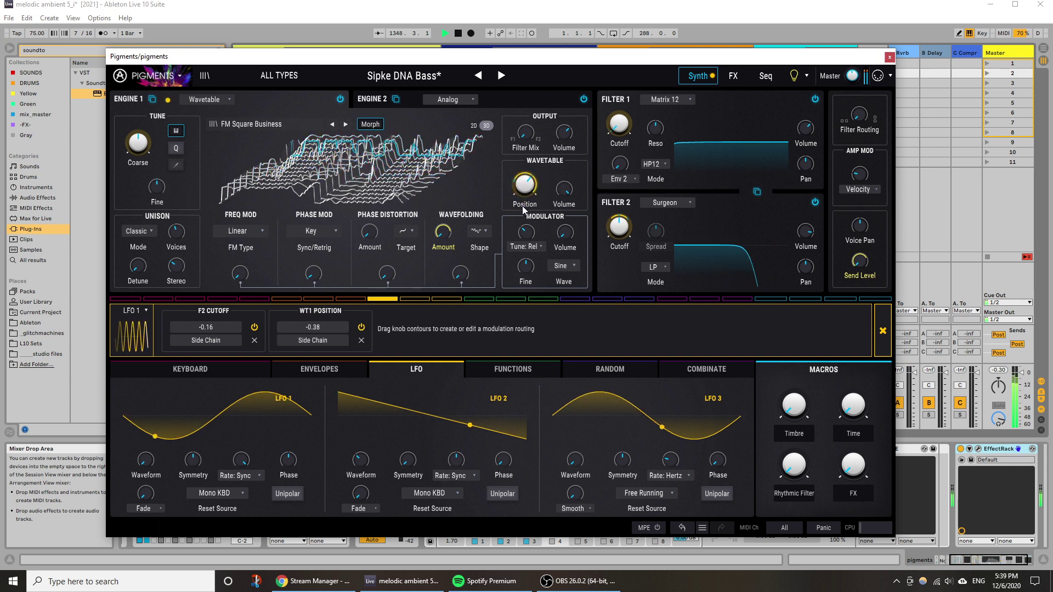
mouse_move(525, 193)
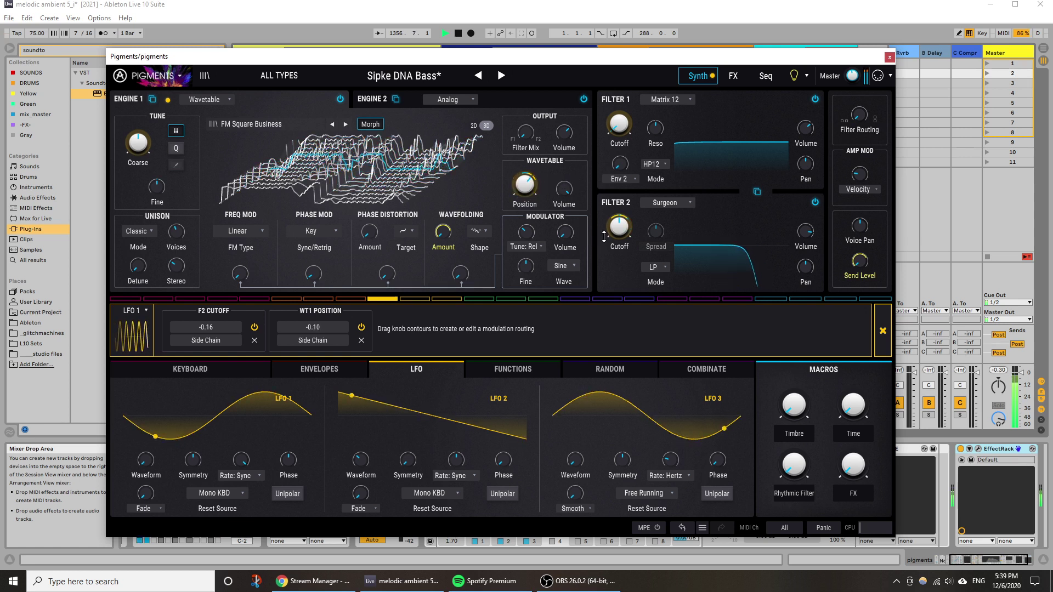
mouse_move(619, 226)
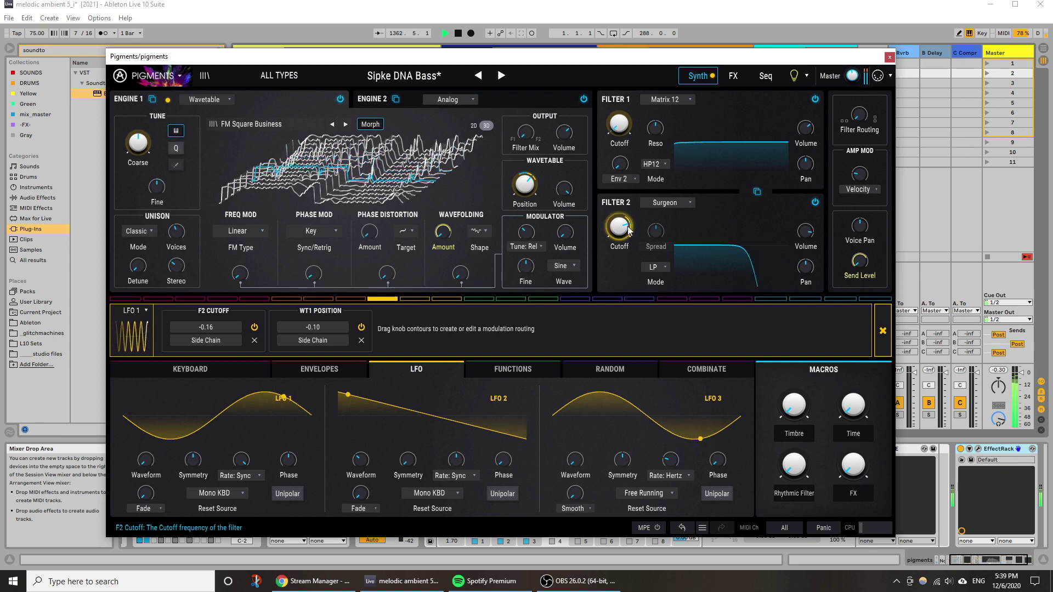
left_click_drag(851, 77, 851, 83)
left_click(888, 57)
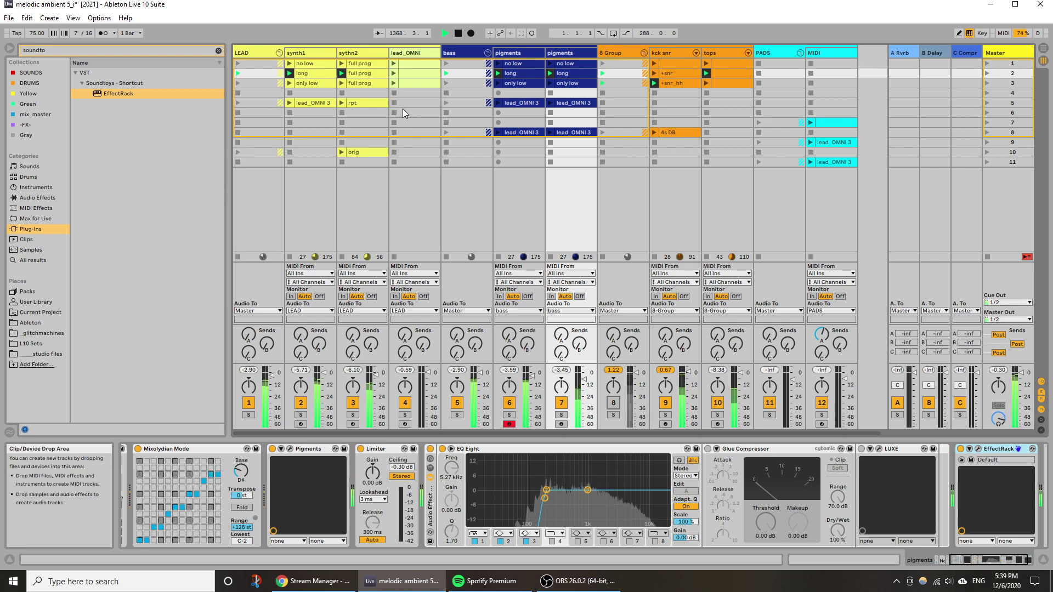
Launch the first lead_OMNI clip and reactivate the drum group on track 8.
left_click(396, 62)
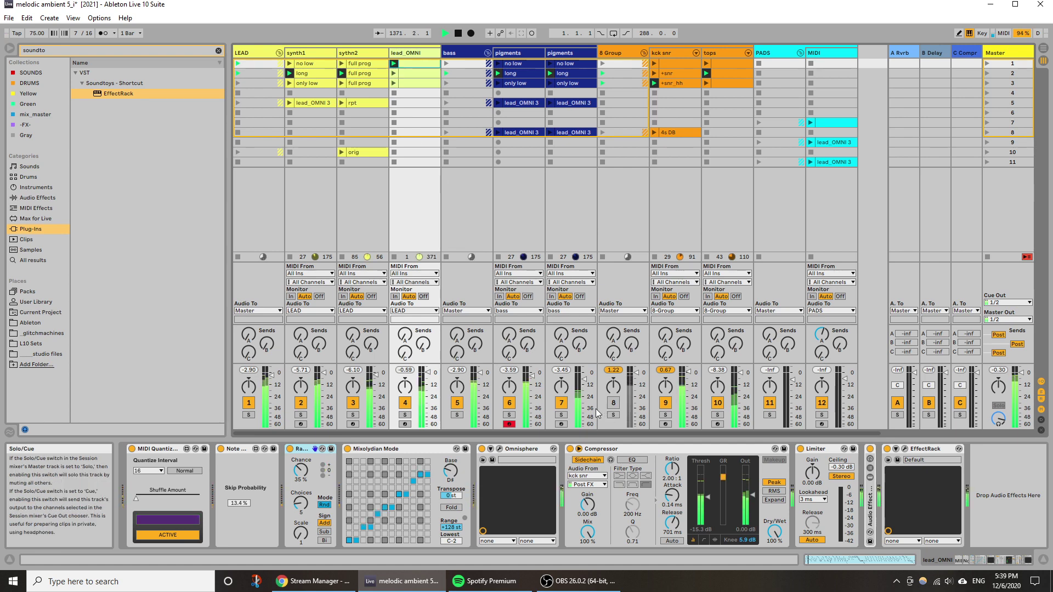
left_click(613, 402)
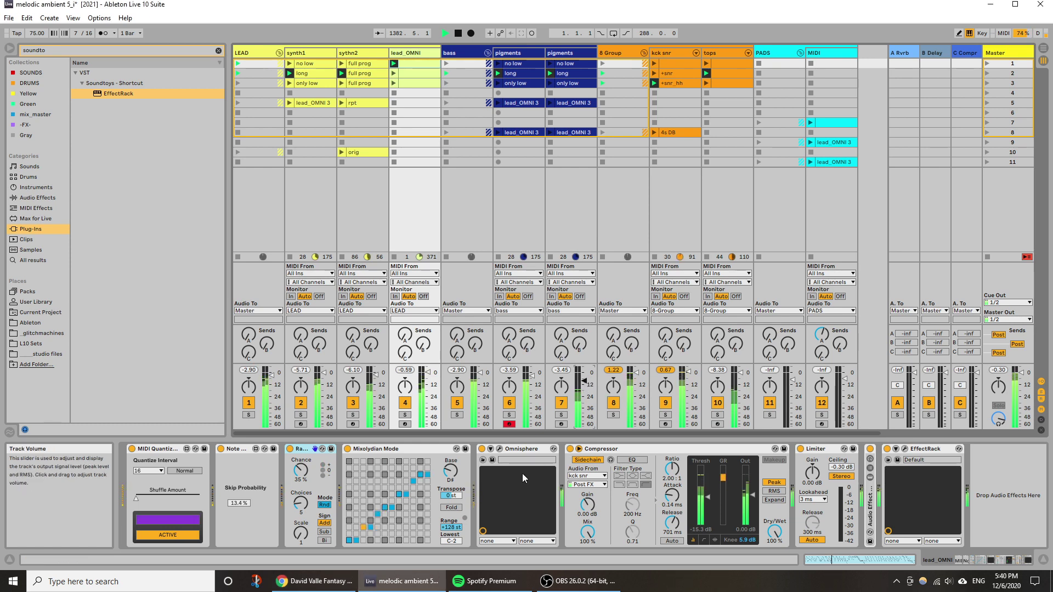
Compare the second pigments track with its EffectRack off and on, and review the Decapitator and Pigments settings.
left_click(603, 208)
left_click(591, 205)
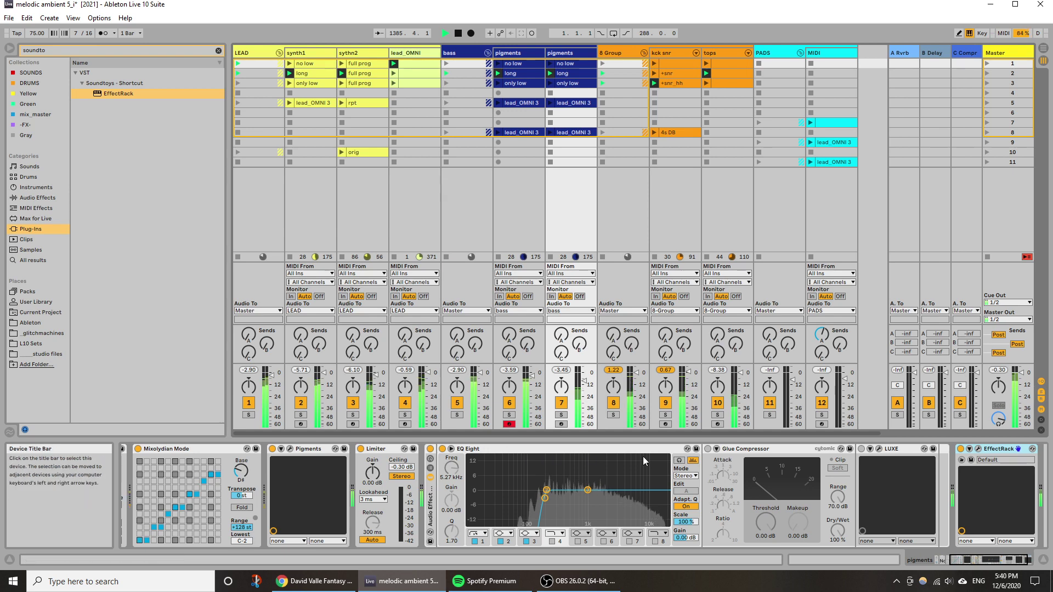
left_click(960, 449)
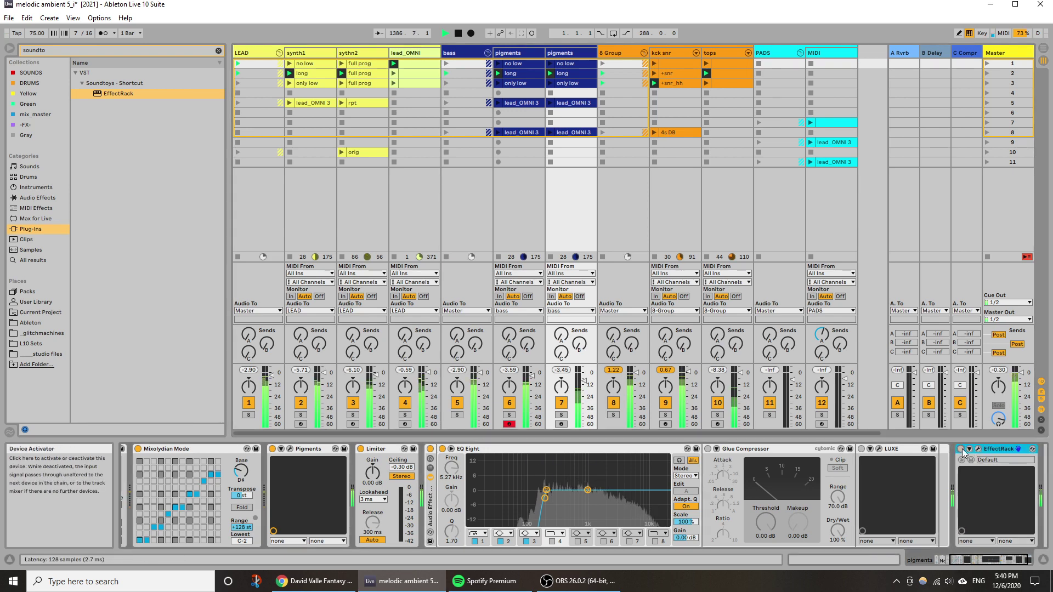
left_click(962, 448)
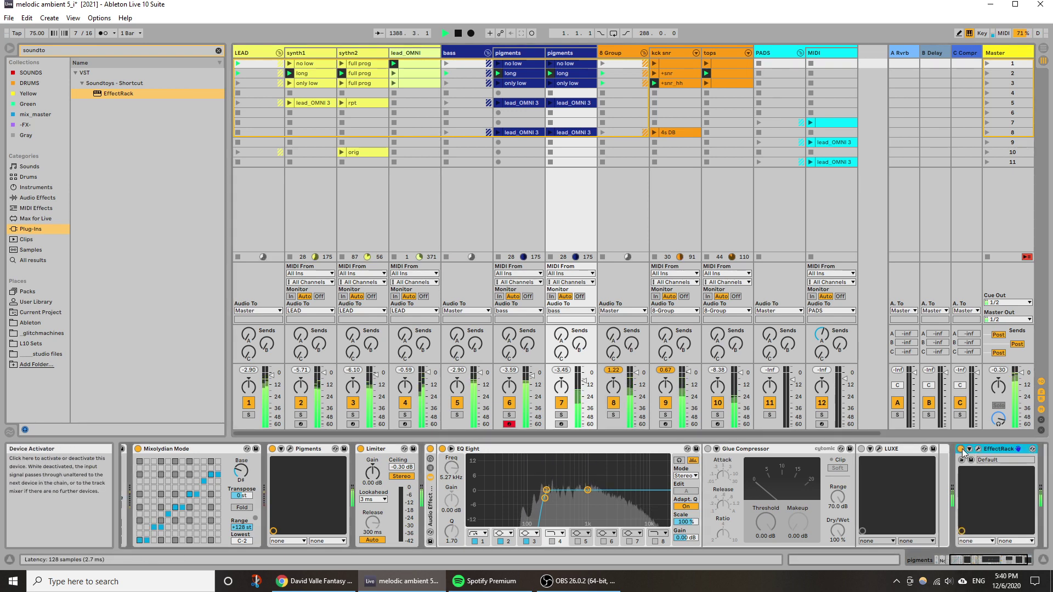
left_click(979, 448)
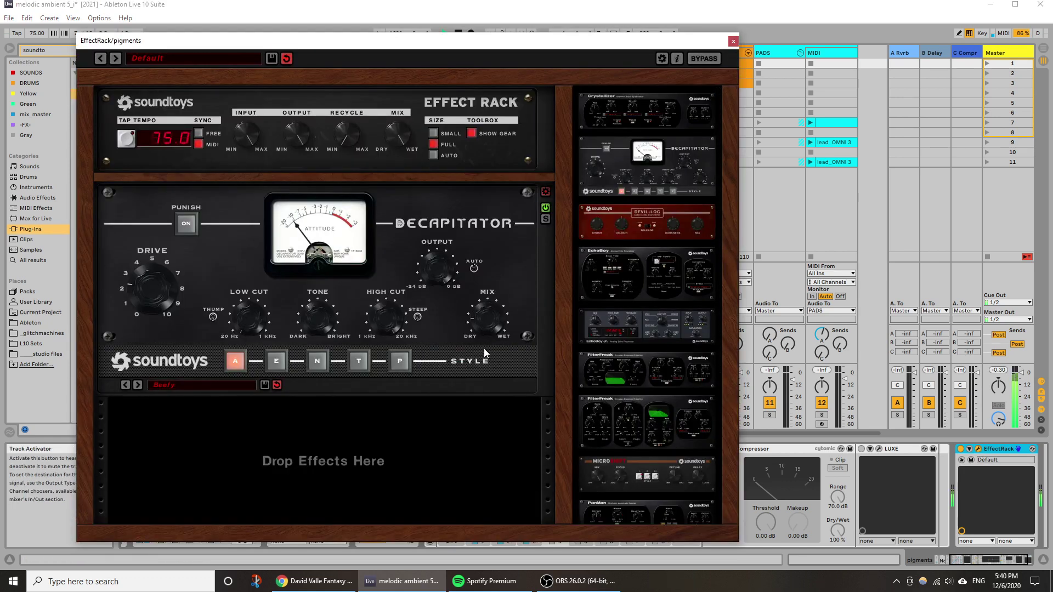
left_click(732, 43)
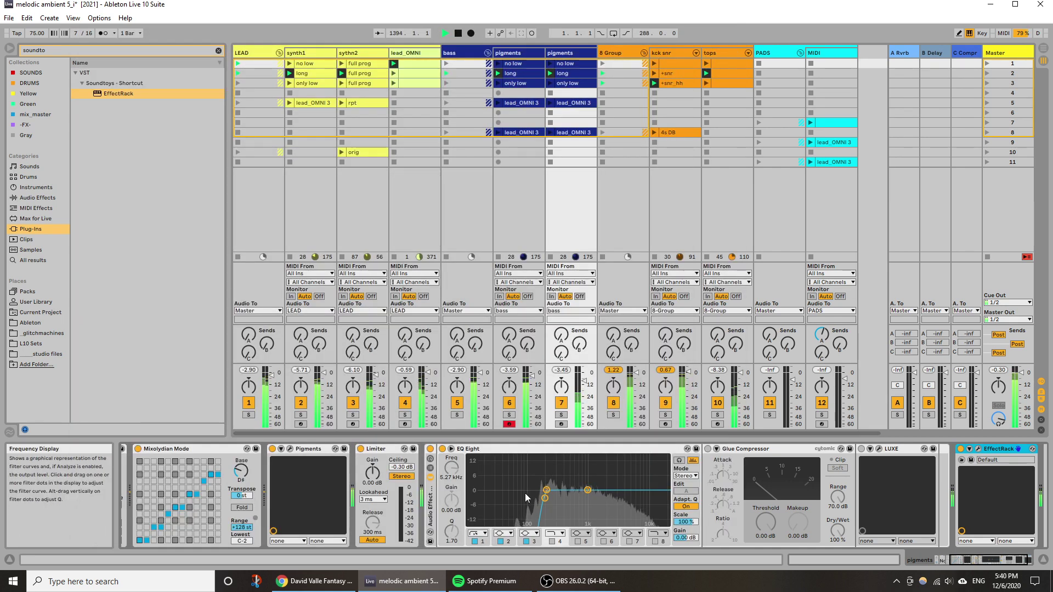
left_click(291, 449)
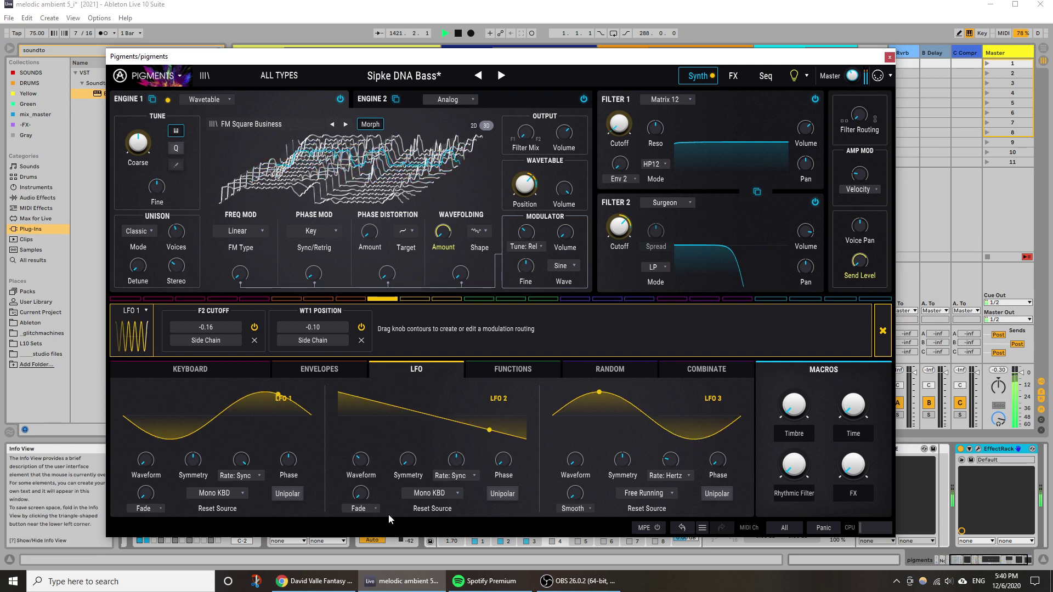
left_click(888, 57)
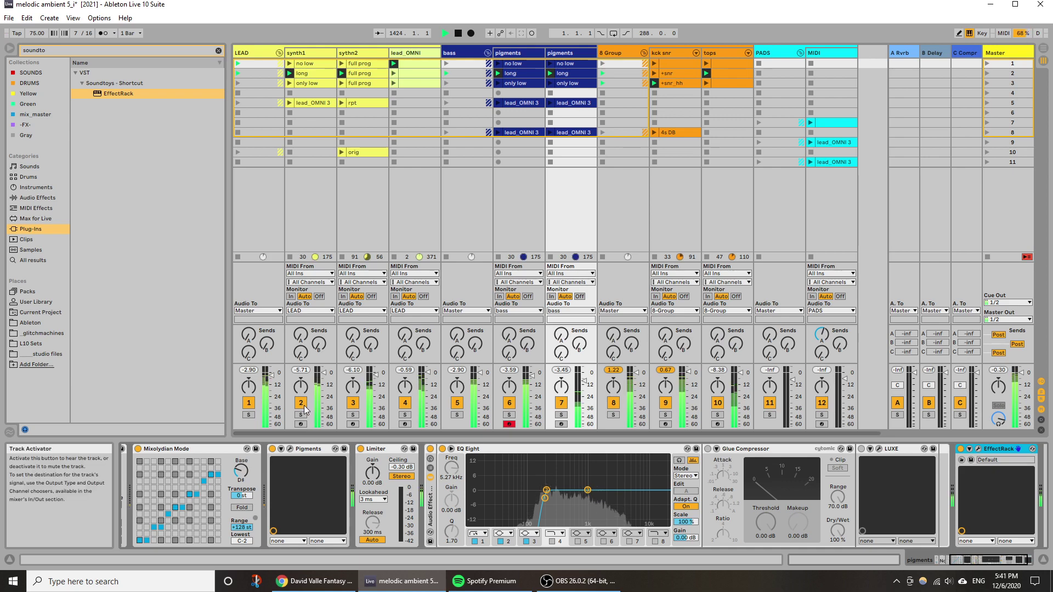
Audition the mix with the LEAD group muted and reactivated, and with lead_OMNI and sythn2 muted.
left_click(248, 403)
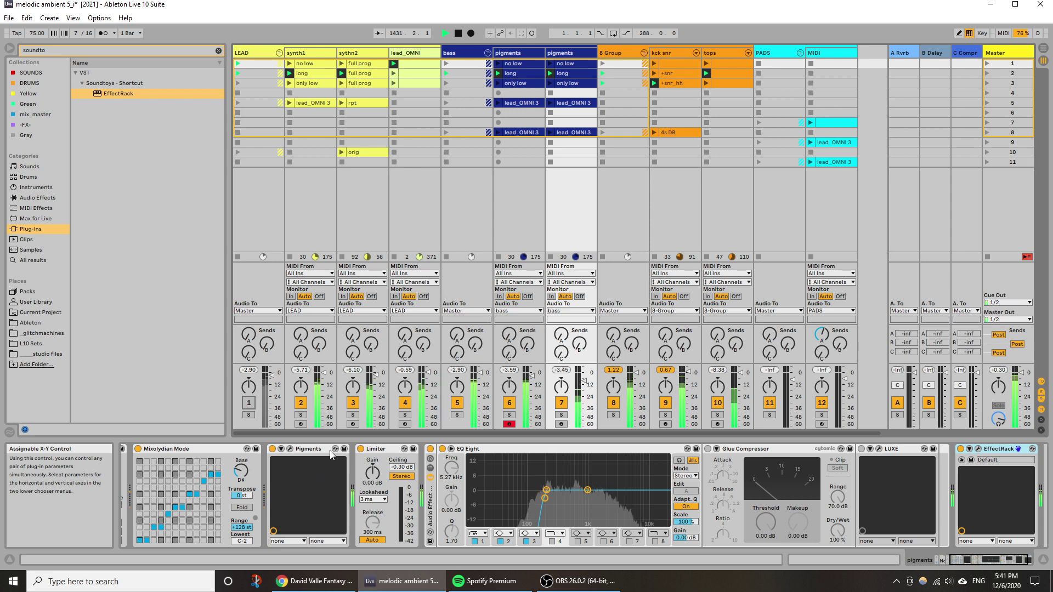
left_click(404, 403)
left_click(353, 403)
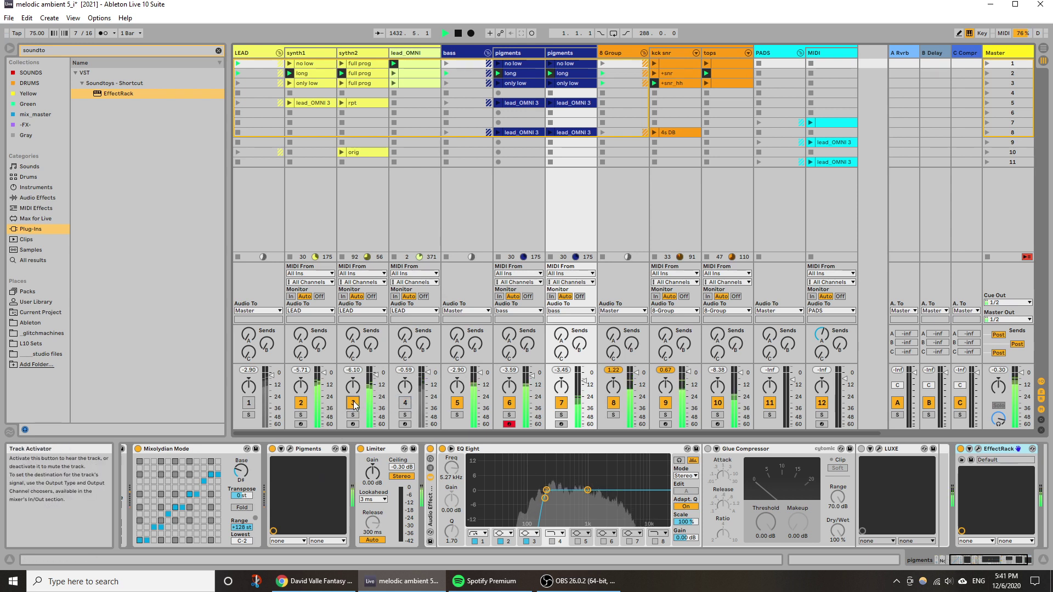
left_click(248, 403)
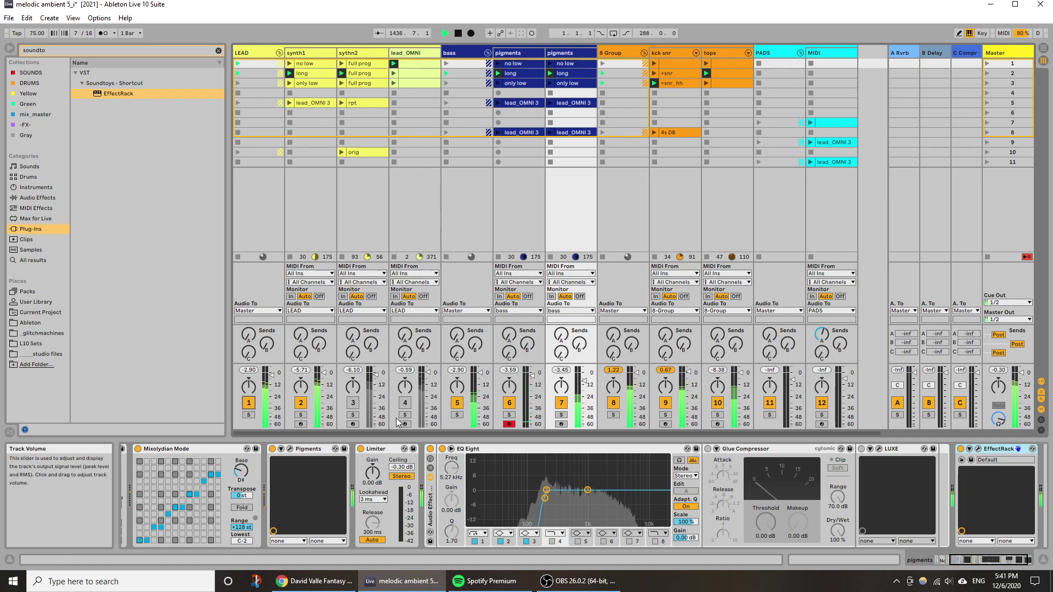
Reactivate sythn2, set the end of the first pigments track's long clip to 26.1.1, and crop the clip.
left_click(528, 74)
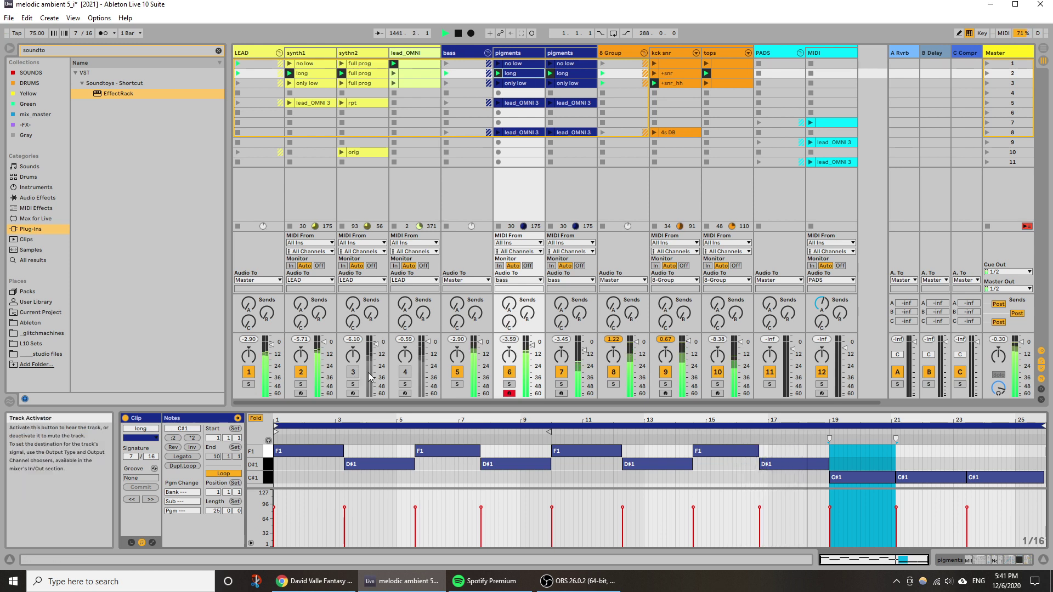
left_click(405, 373)
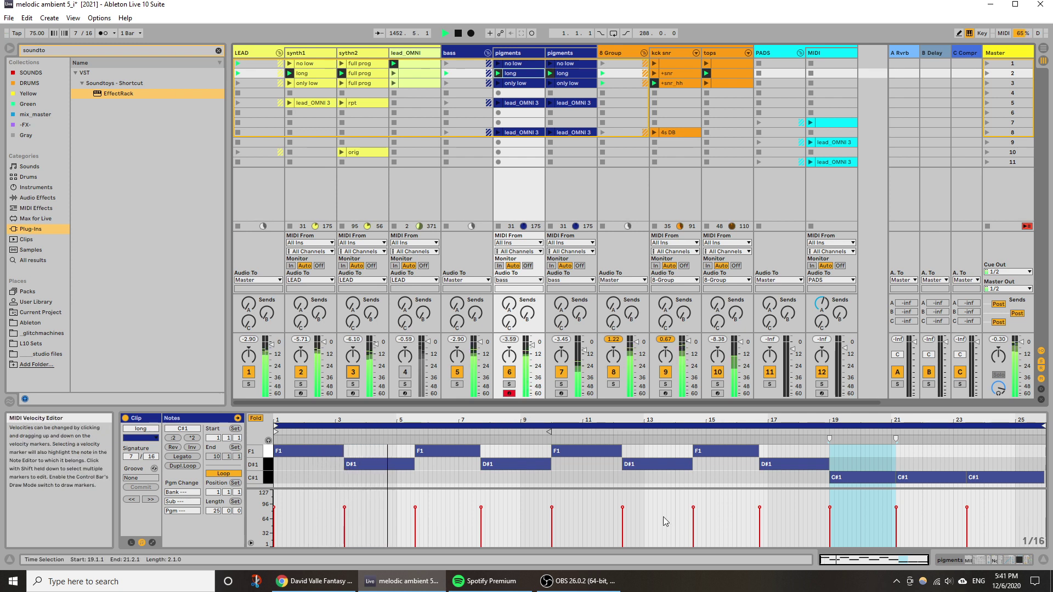
left_click_drag(1044, 475, 1030, 476)
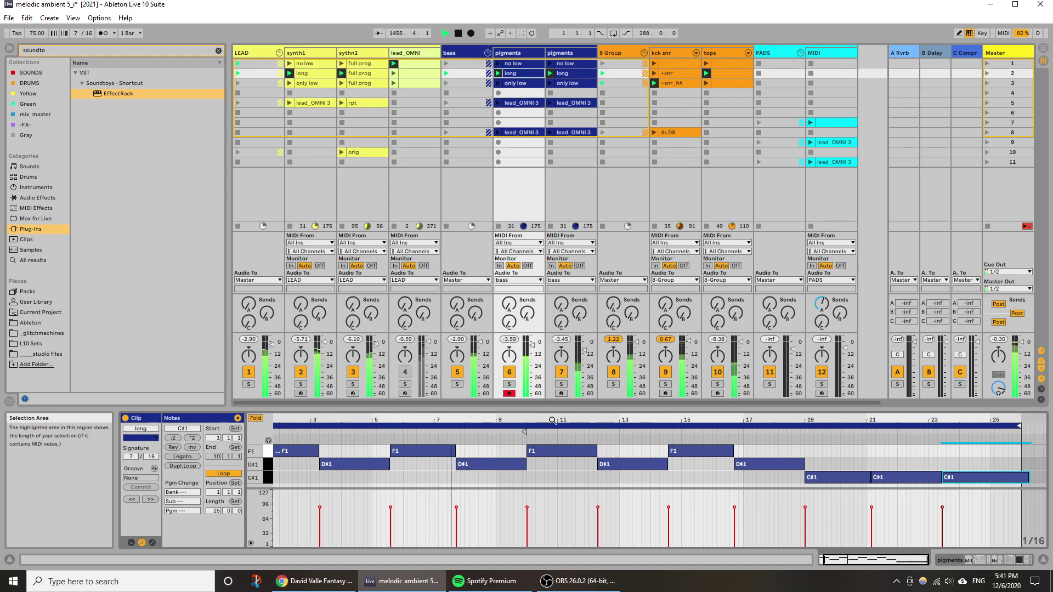
left_click_drag(523, 431, 1018, 433)
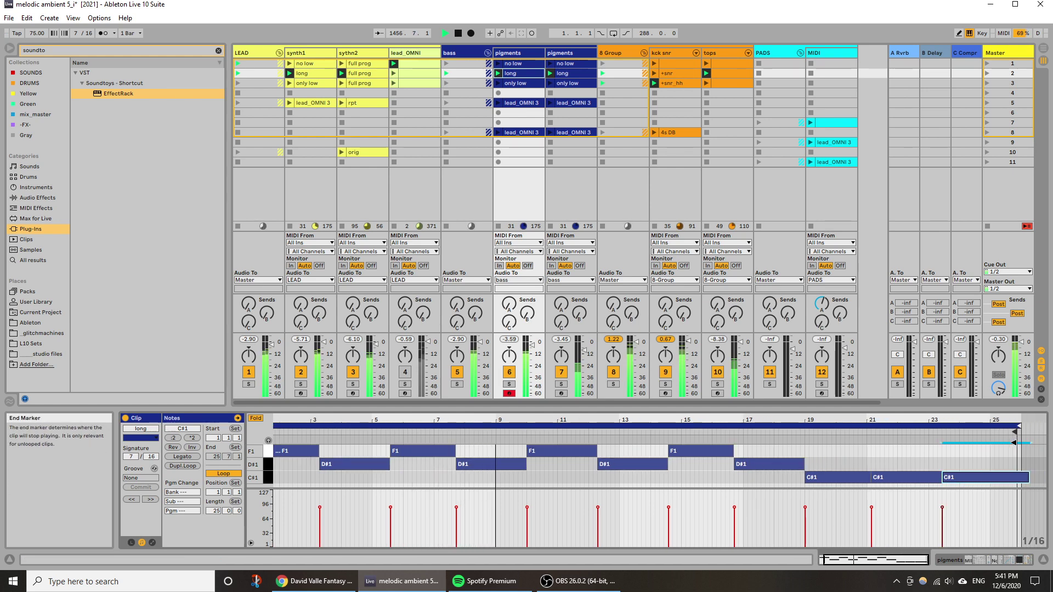
right_click(879, 449)
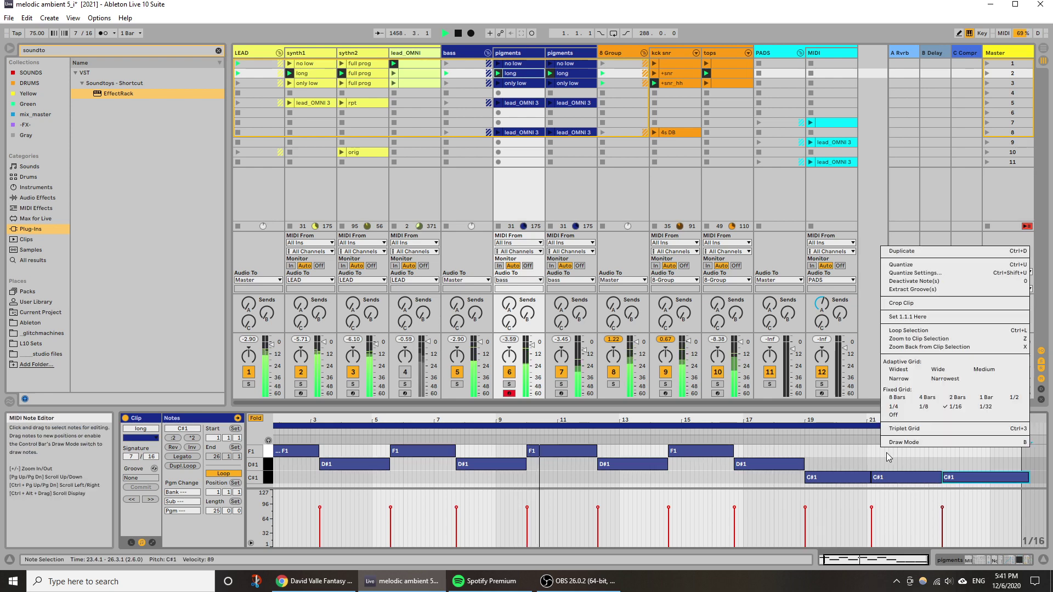
left_click(908, 310)
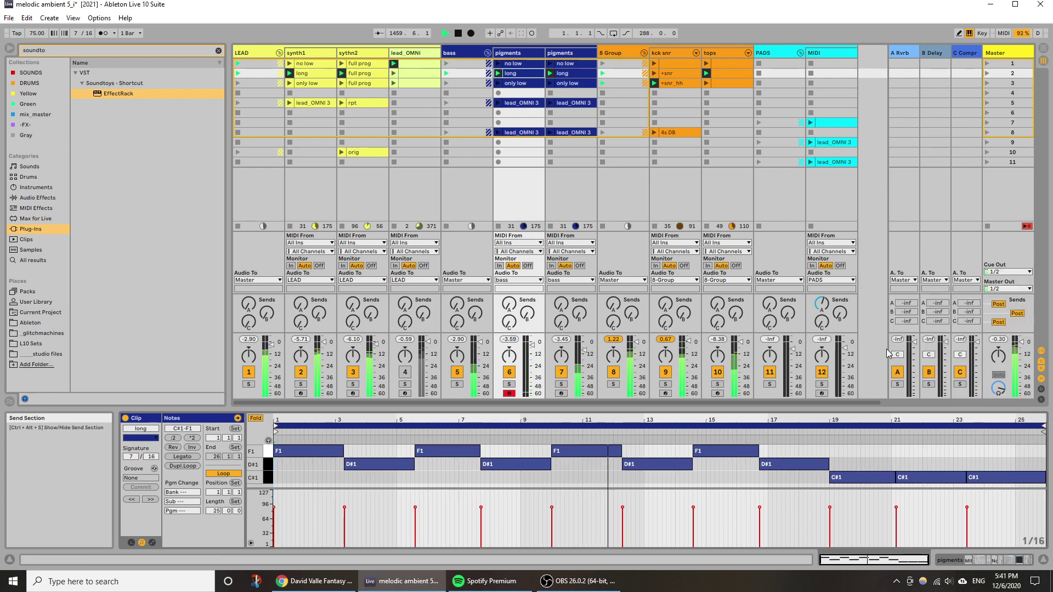
left_click(581, 472)
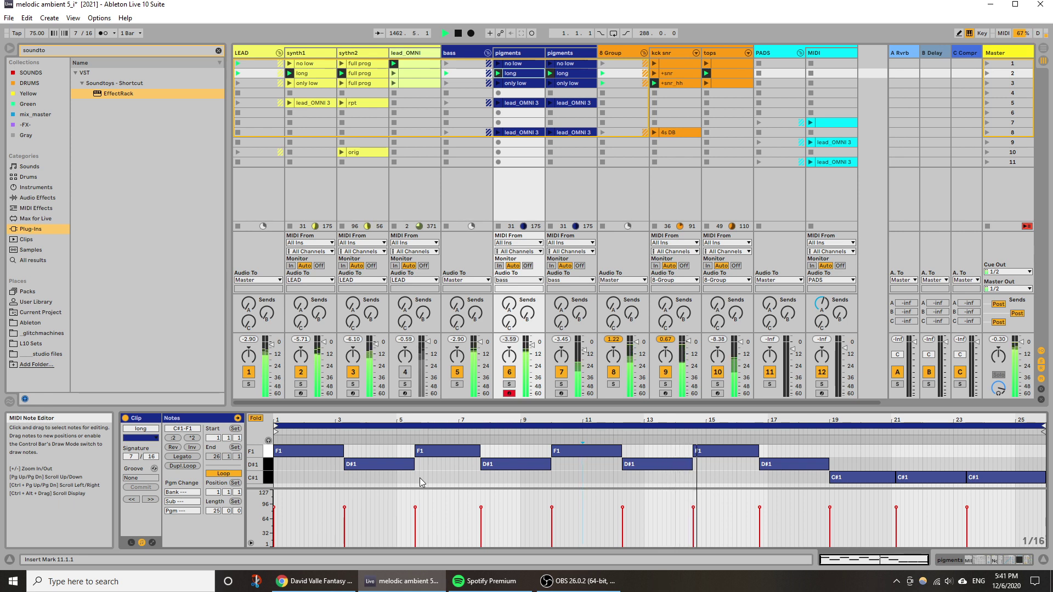
Reactivate the lead_OMNI track and arm it for recording.
left_click(406, 373)
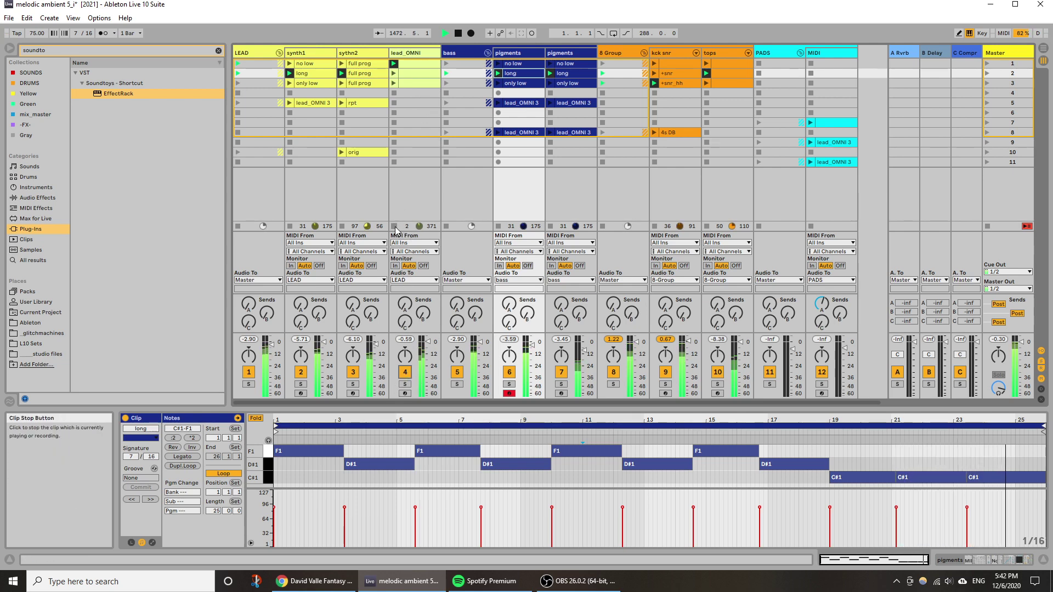
left_click(407, 393)
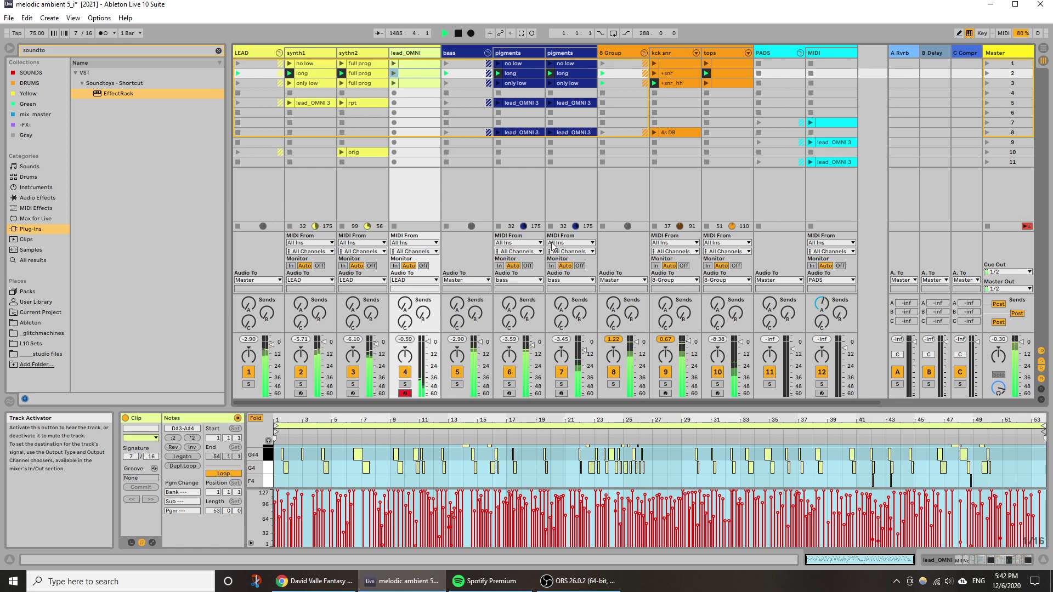
Mute the tops and second pigments tracks and launch the kck snr clip in scene 1.
left_click(717, 372)
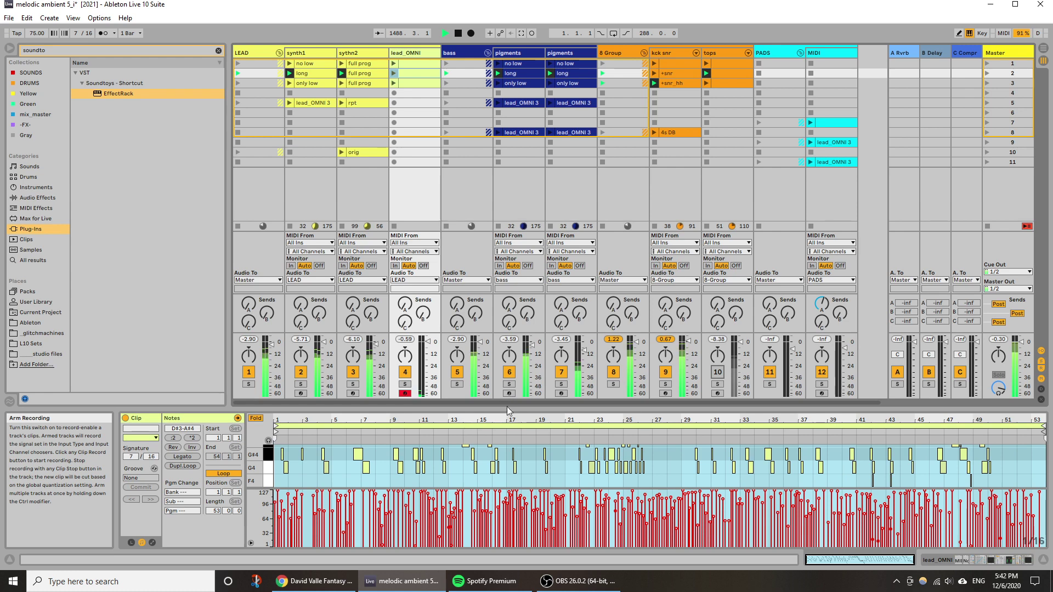
left_click(560, 372)
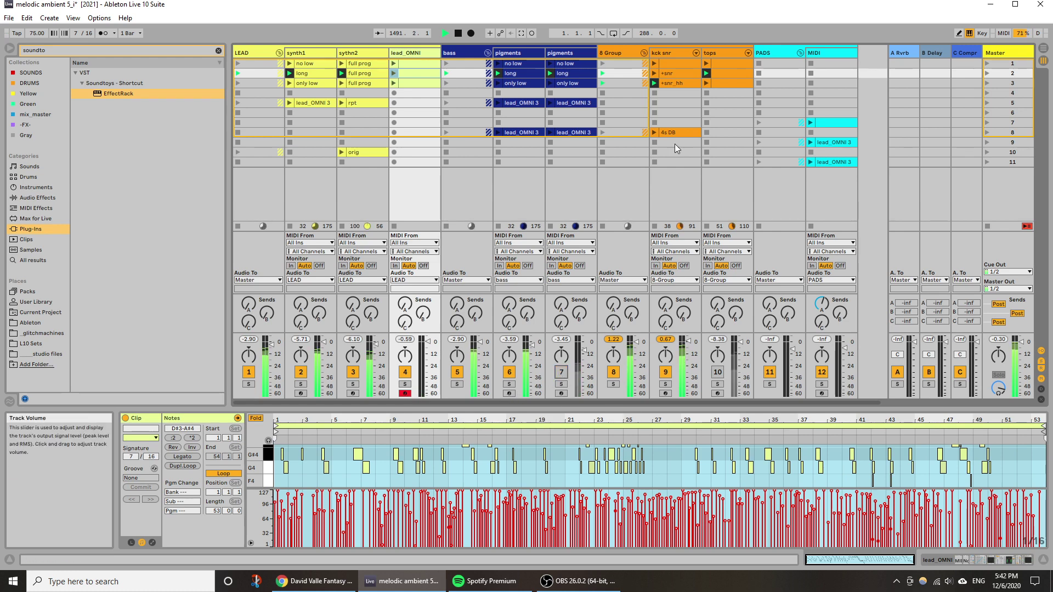
left_click(653, 62)
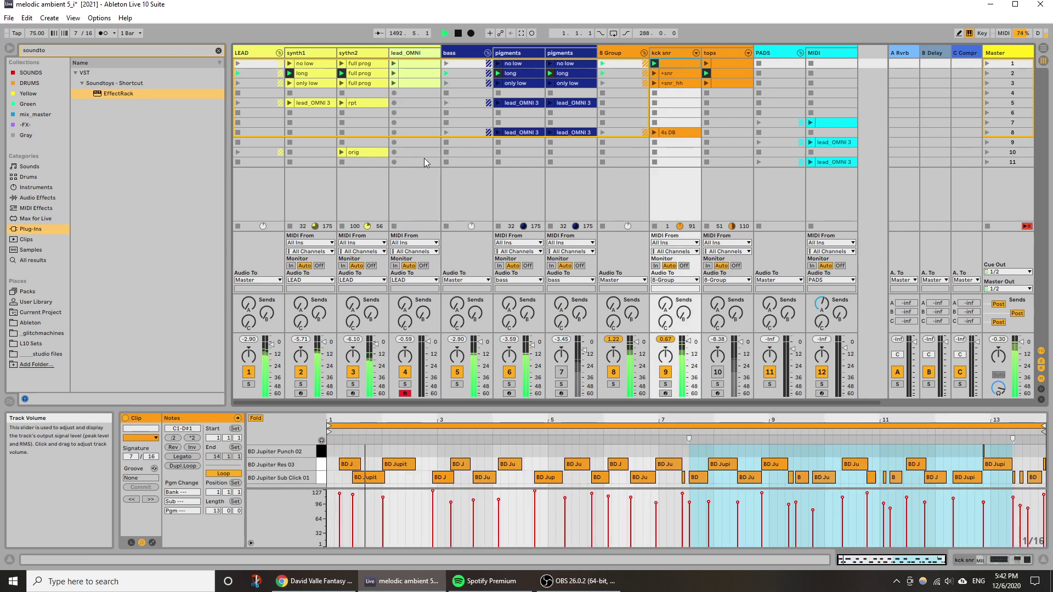
Launch the lead_OMNI clip in scene 1, enlarge its note view, and show the track's device chain.
left_click(415, 191)
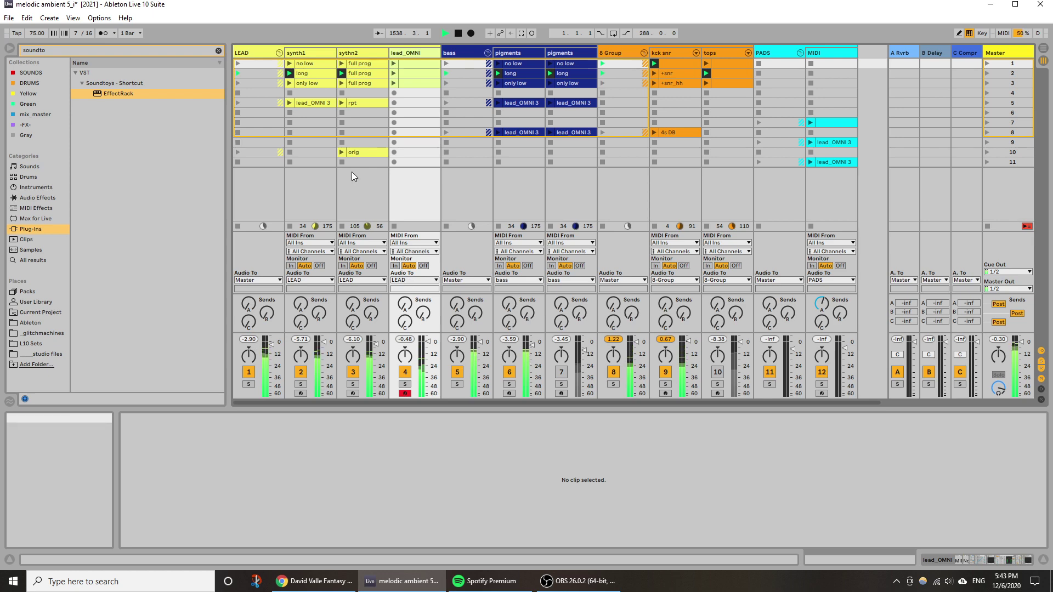
left_click(394, 63)
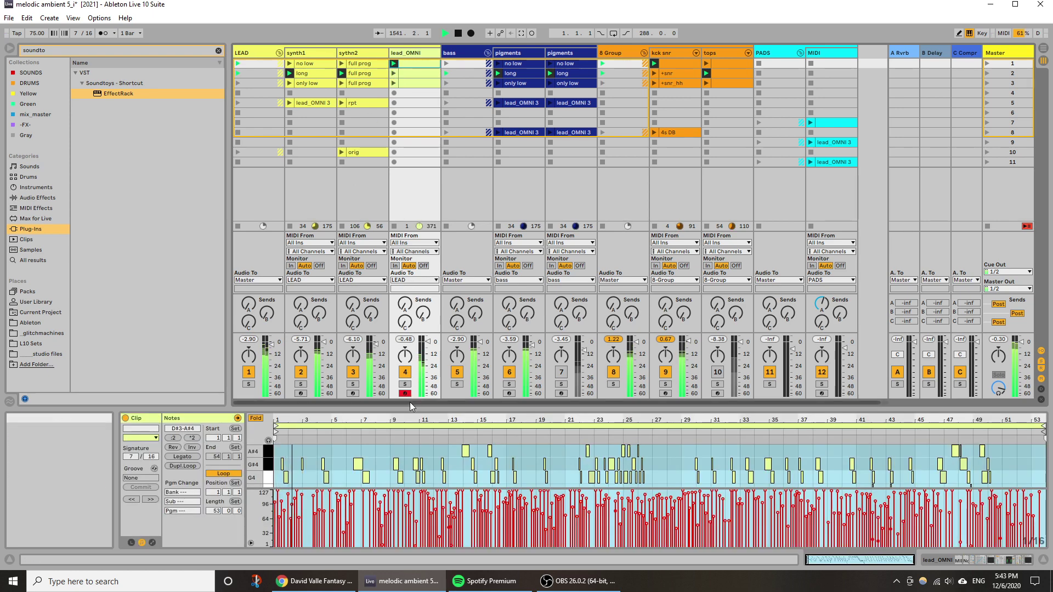
left_click_drag(410, 403, 413, 357)
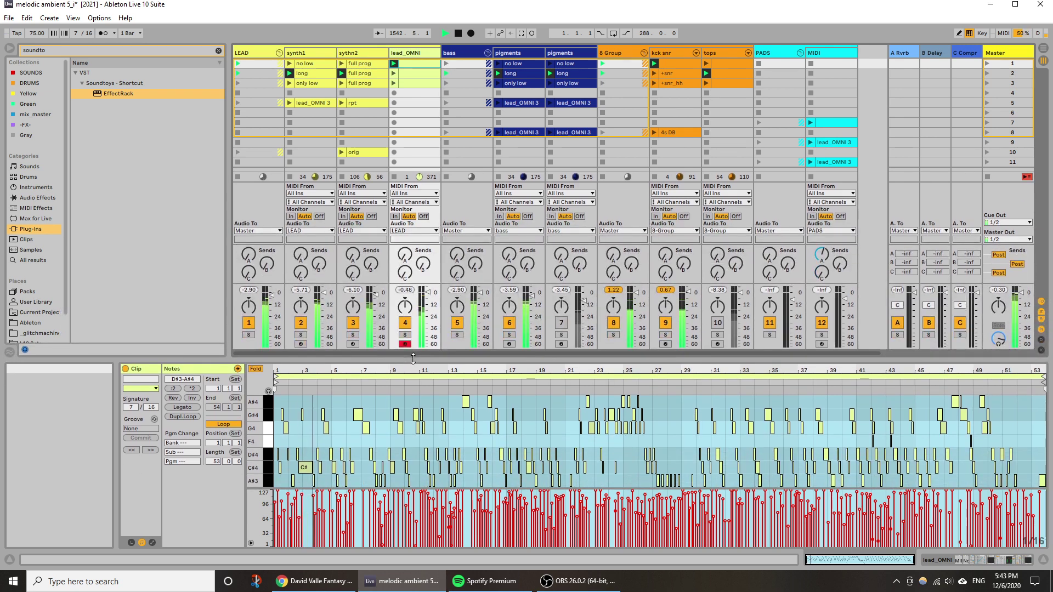
key("shift+Tab")
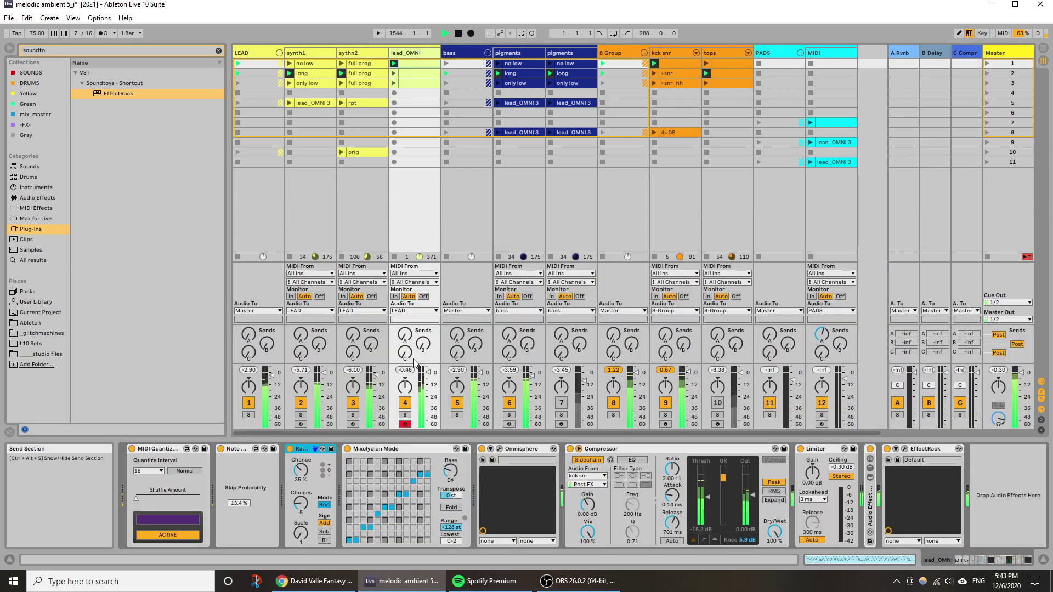
Fine-tune EchoBoy Jr.'s feedback in the lead_OMNI track's EffectRack and close the plug-in.
left_click(904, 449)
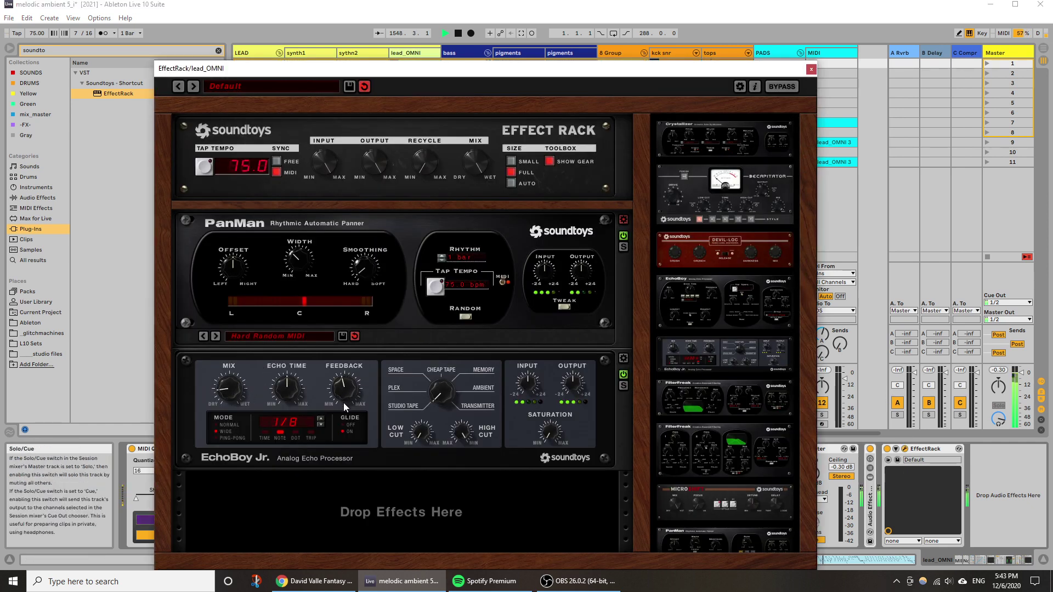
left_click_drag(343, 403, 342, 407)
left_click_drag(340, 407, 342, 405)
left_click(810, 69)
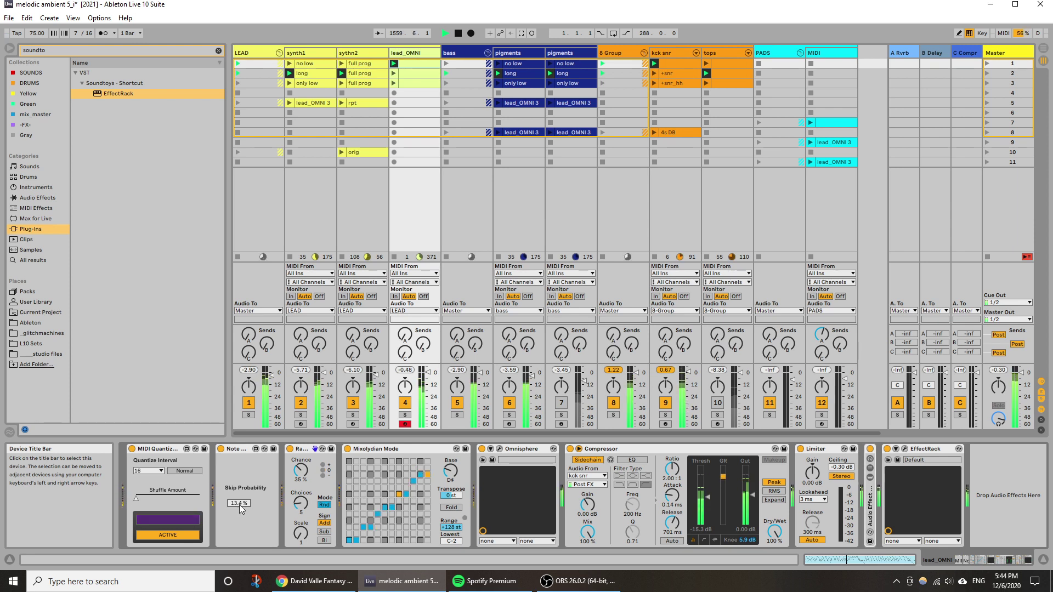
Set lead_OMNI's note Skip Probability to 15.0 % and its Random device's Choices to 7.
left_click_drag(239, 504, 239, 498)
left_click_drag(239, 508, 239, 503)
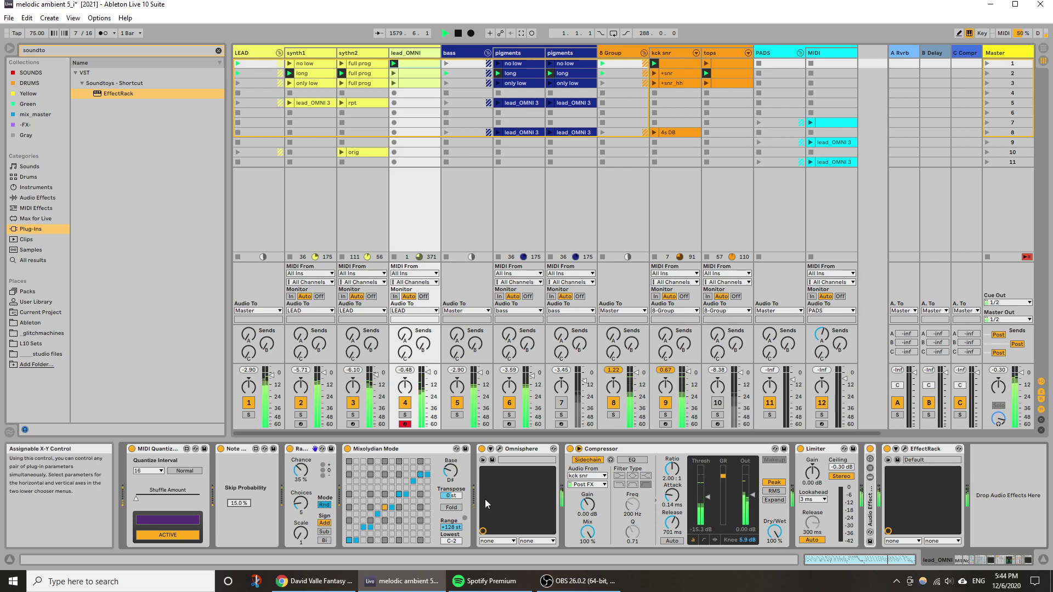
left_click_drag(297, 503, 297, 487)
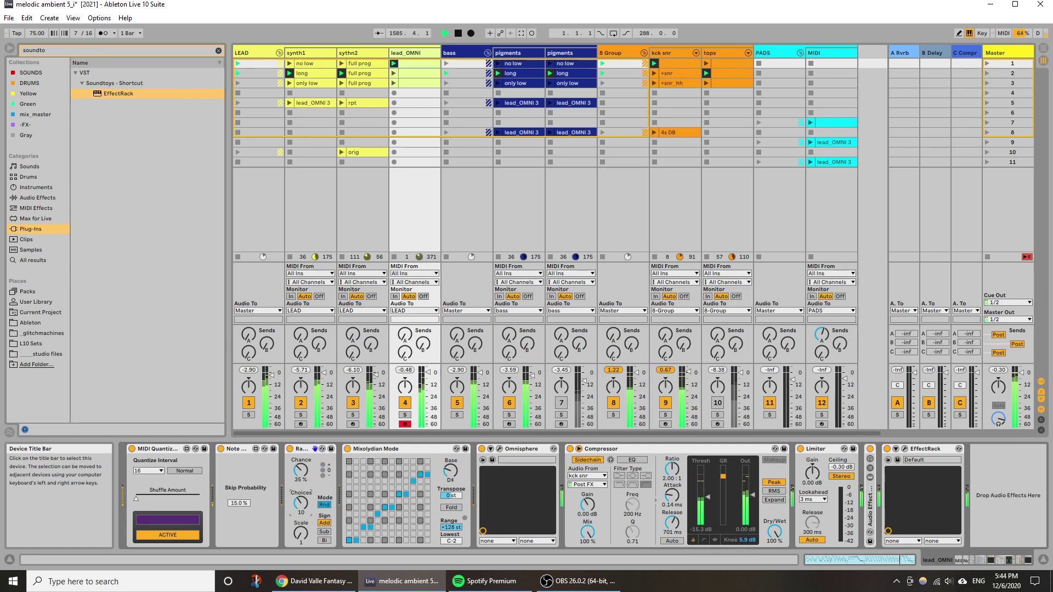
left_click_drag(297, 486, 298, 495)
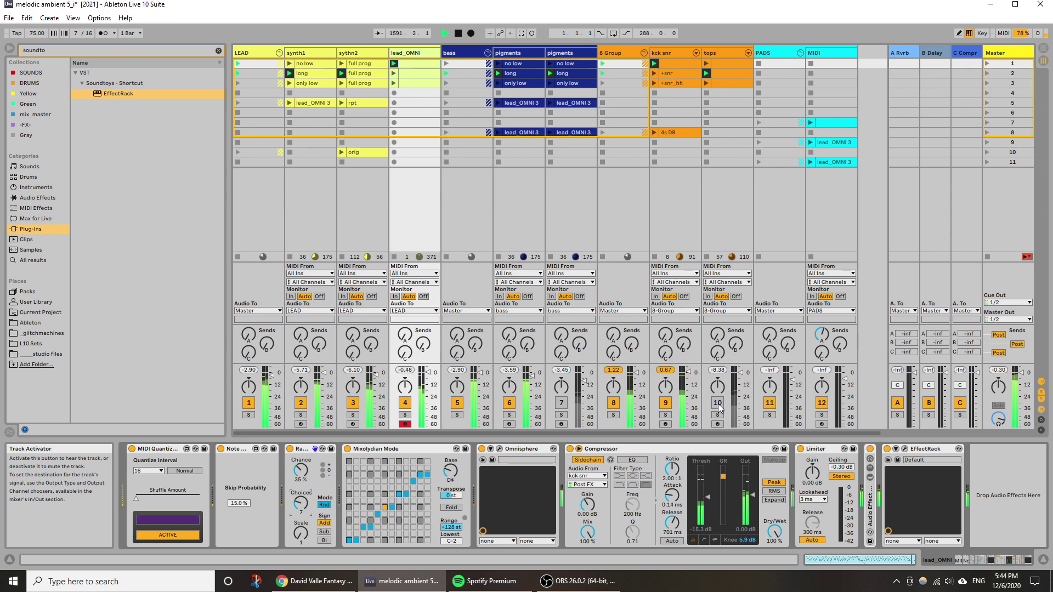
Reactivate the second pigments track and check the Filter 2 cutoff in its Pigments synth.
left_click(561, 403)
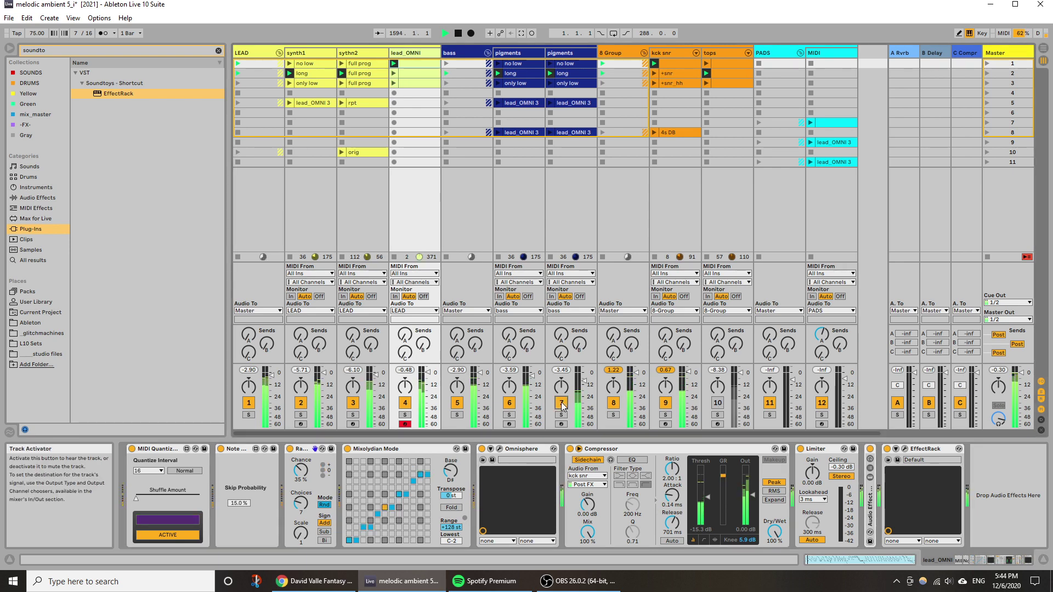
left_click(561, 176)
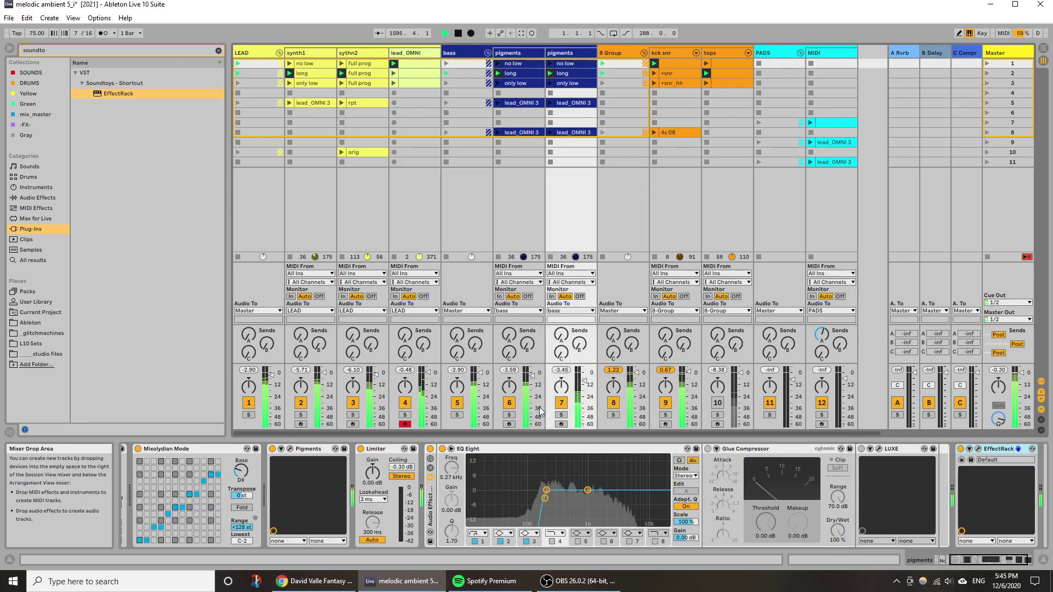
left_click(290, 449)
mouse_move(619, 226)
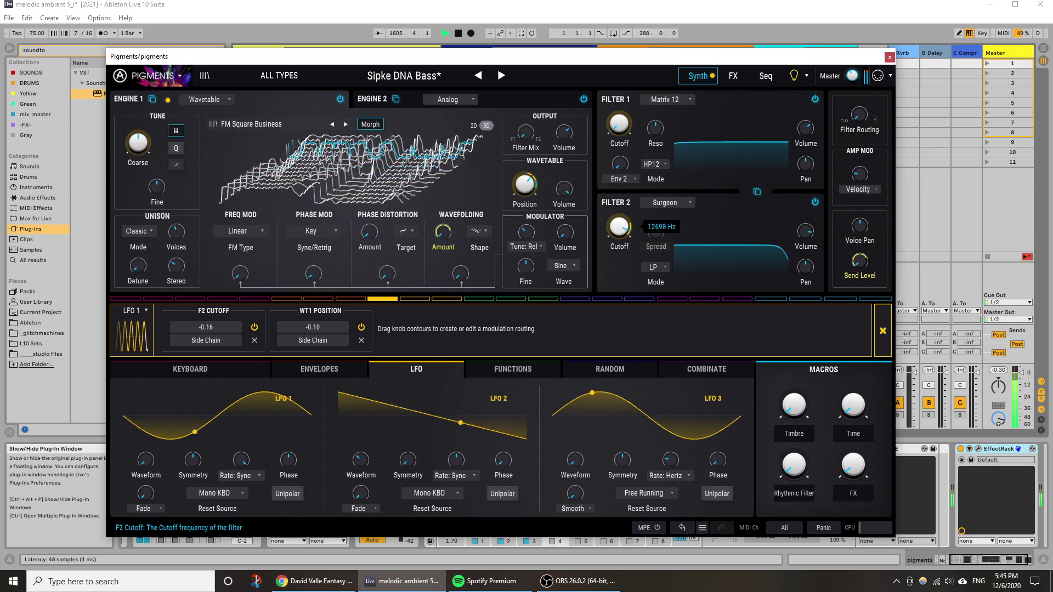
left_click(889, 57)
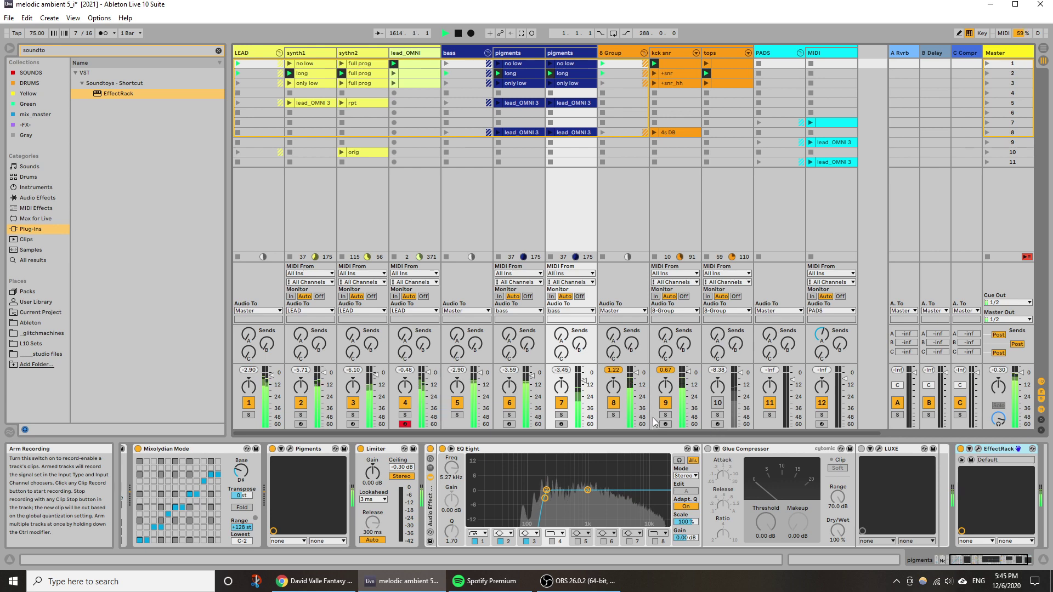
Reactivate the tops track and lower the Filter 2 cutoff in the second pigments track's Pigments synth.
left_click(613, 403)
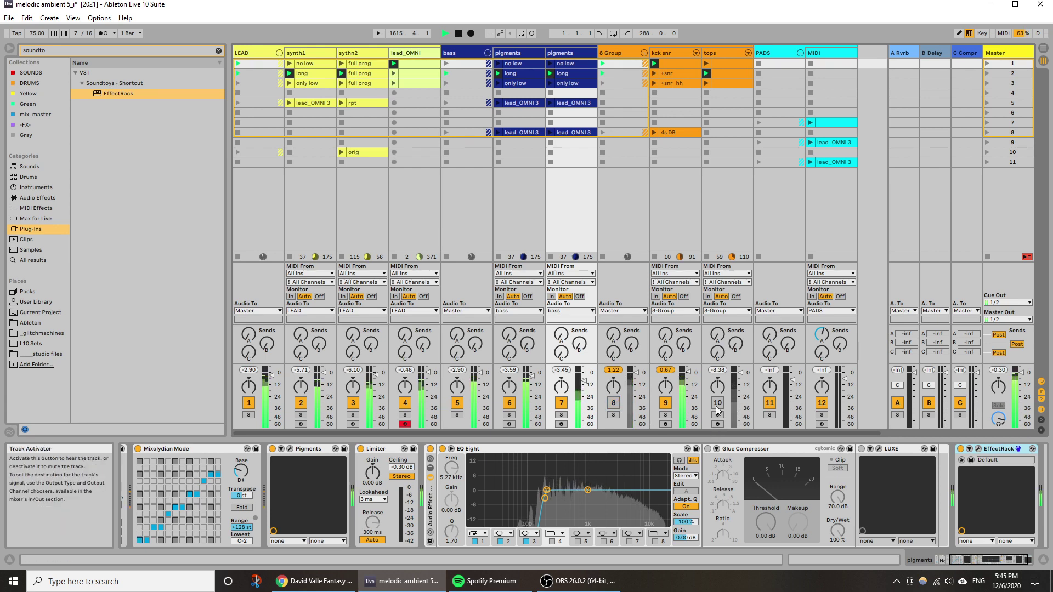
left_click(614, 404)
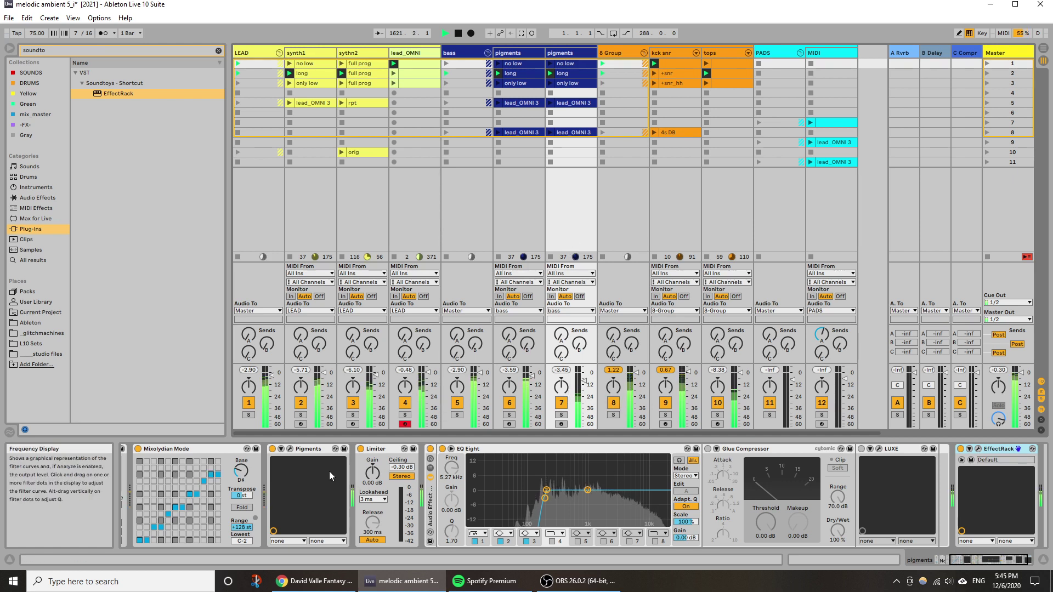
left_click(290, 449)
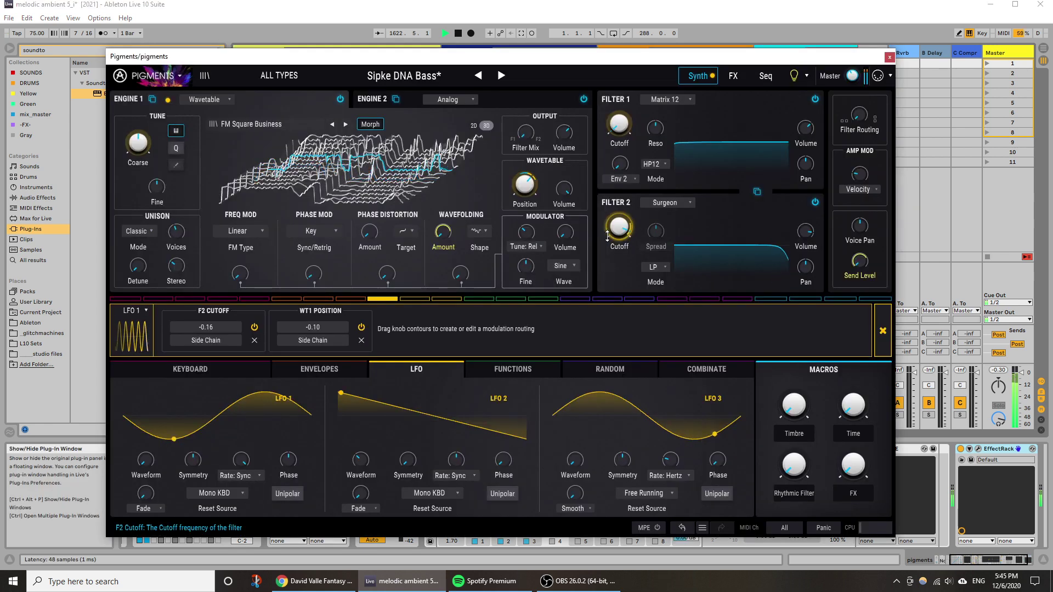
left_click_drag(620, 227, 620, 263)
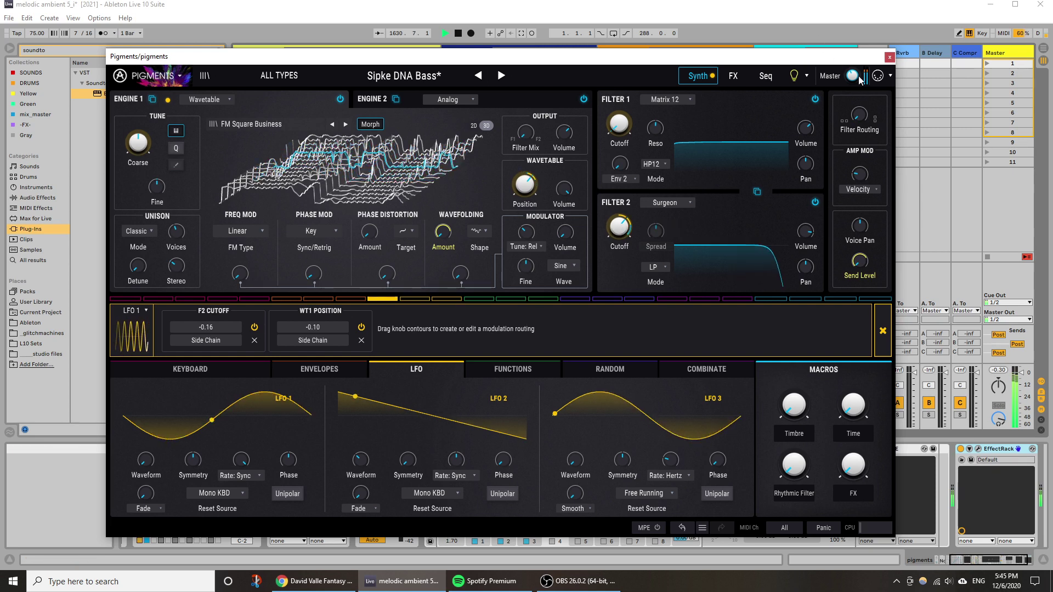
left_click(889, 58)
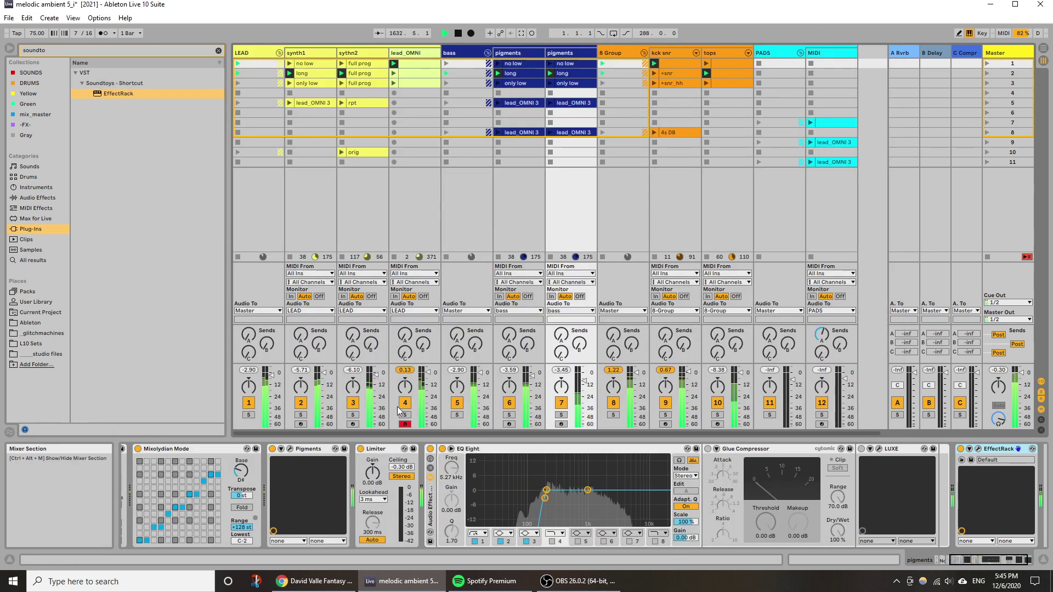
Set the Random device's Chance to 0.0 % on the lead_OMNI track.
left_click(411, 153)
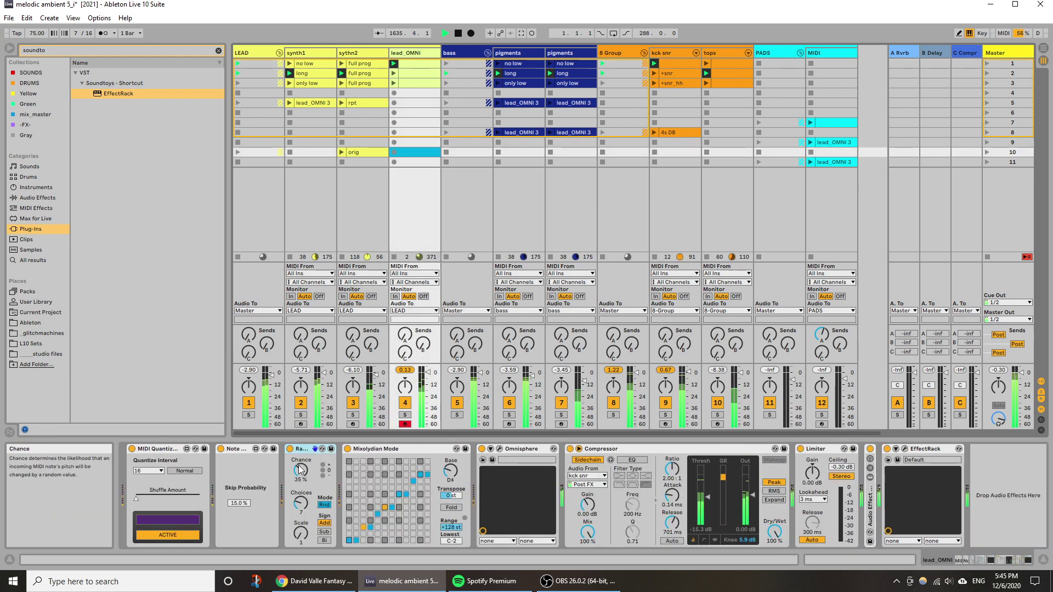
left_click_drag(293, 483, 299, 494)
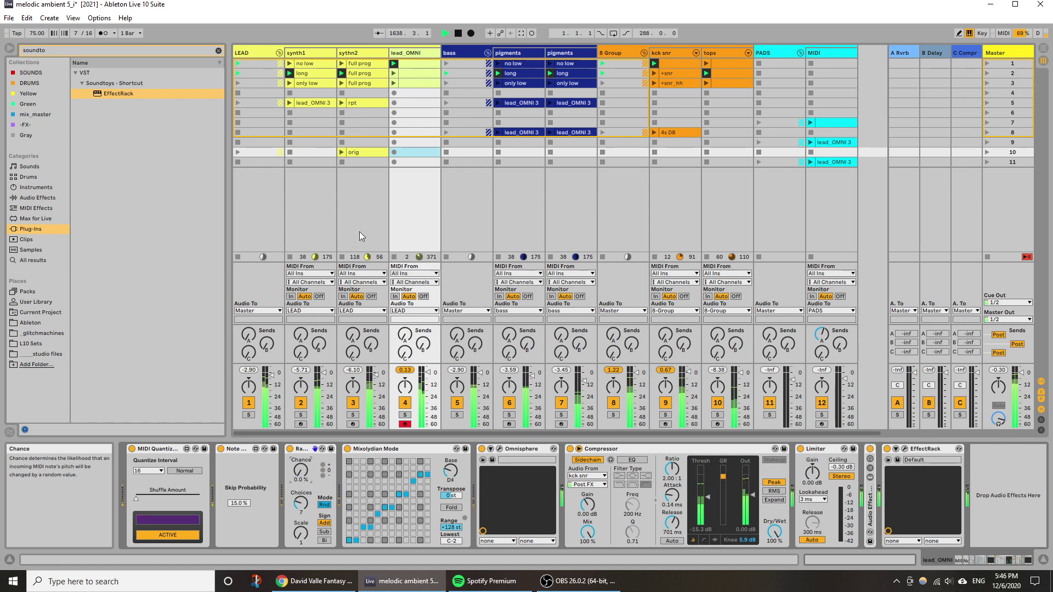
Open Omnisphere on the sythn2 track and raise layer A's filter cutoff past about 4 kHz.
left_click(363, 216)
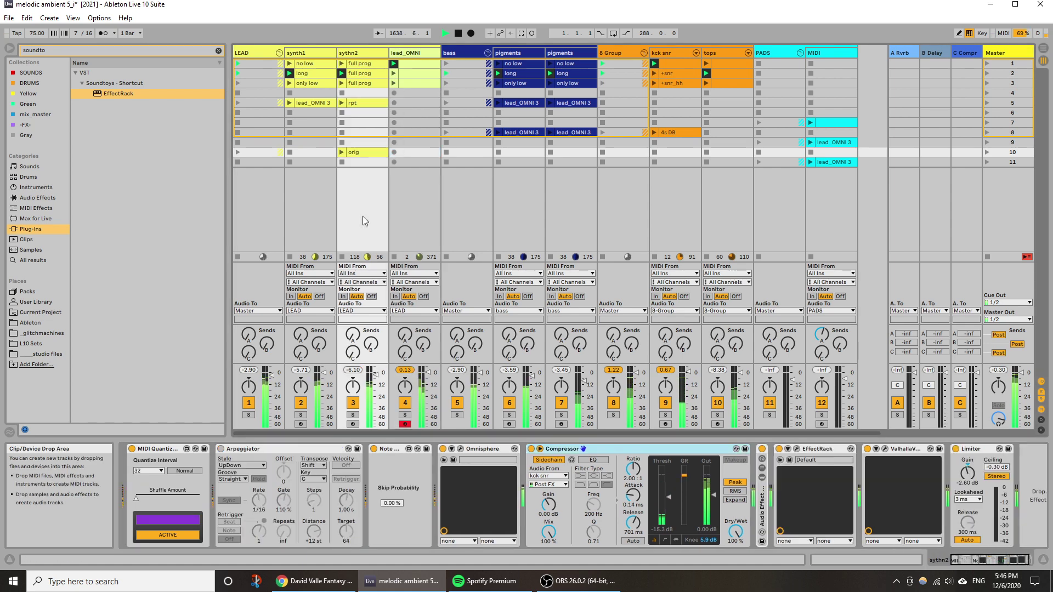
left_click(460, 449)
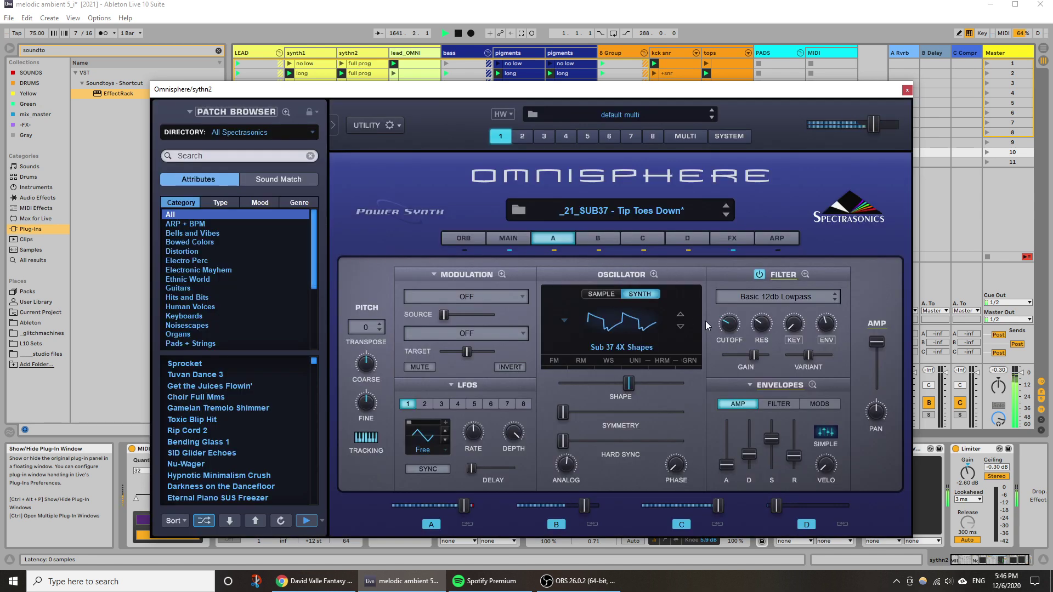
mouse_move(729, 315)
scroll(729, 314, "up", 2)
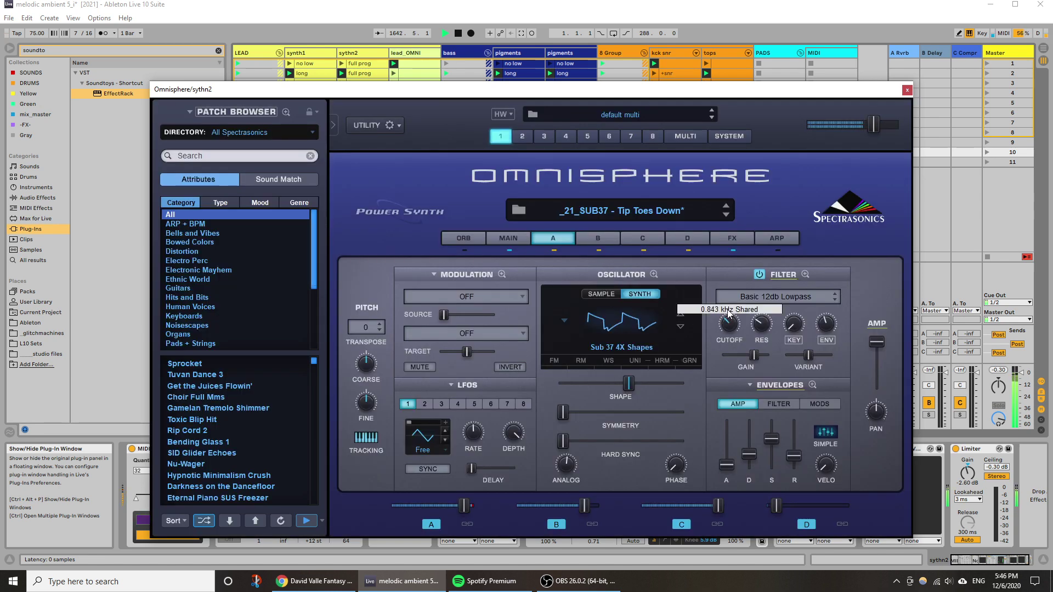
scroll(728, 311, "up", 1)
scroll(729, 307, "up", 1)
scroll(728, 303, "up", 1)
scroll(728, 303, "up", 1)
scroll(726, 298, "up", 3)
left_click_drag(722, 279, 722, 277)
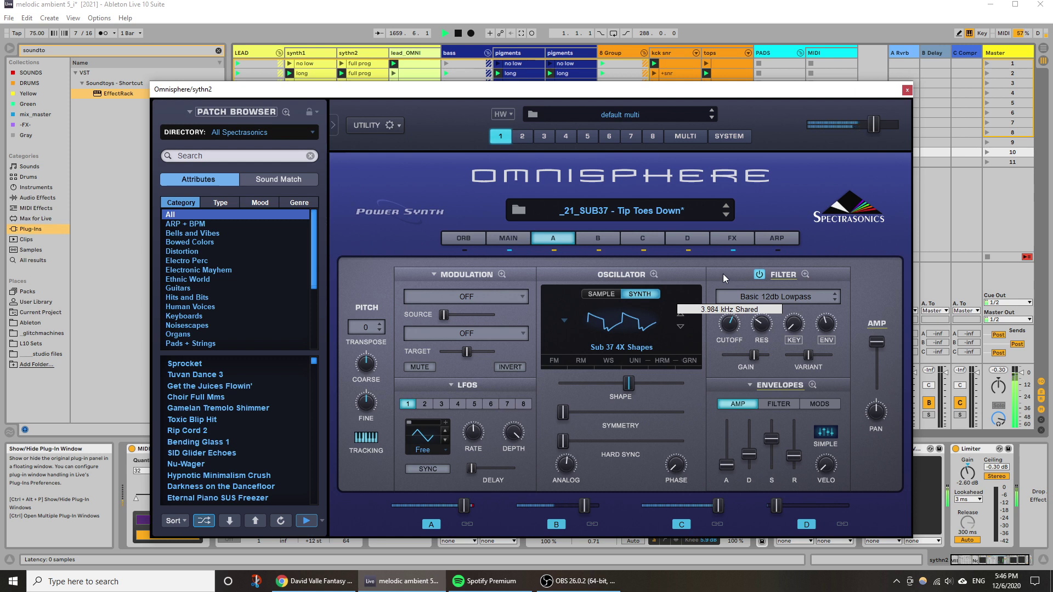
left_click_drag(723, 272, 725, 252)
Try a longer amp envelope decay and release on layer A and readjust its filter cutoff.
mouse_move(764, 325)
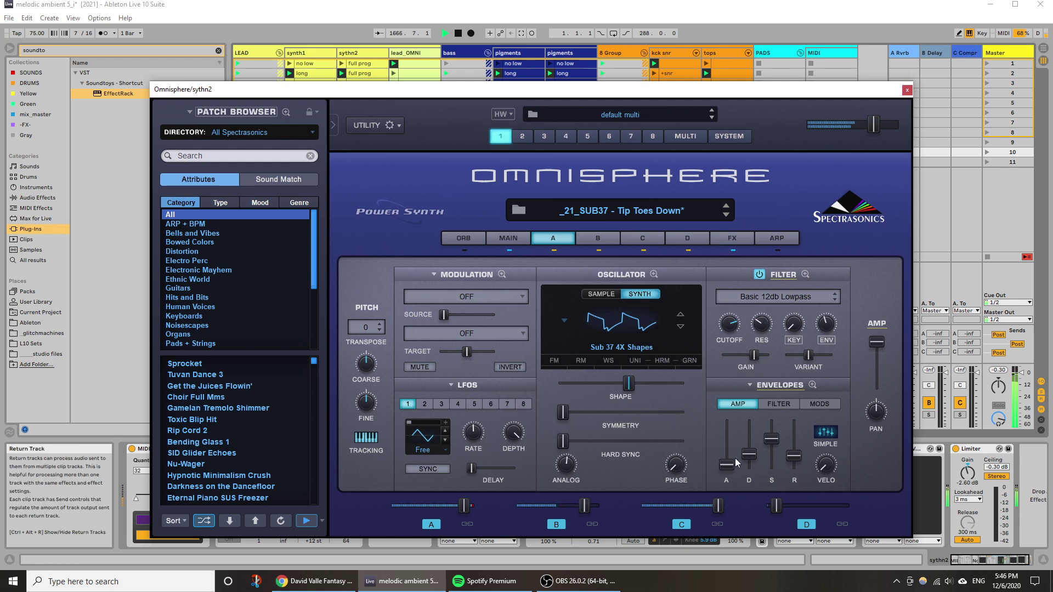
mouse_move(748, 455)
left_mouse_down()
mouse_move(786, 447)
mouse_move(749, 437)
left_mouse_up()
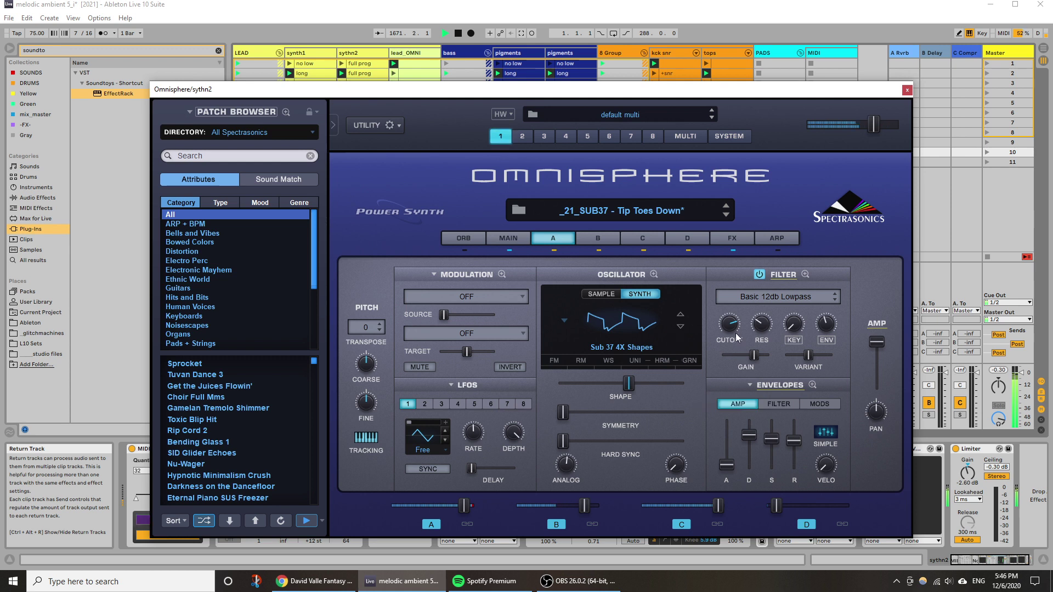
left_click_drag(738, 328, 737, 320)
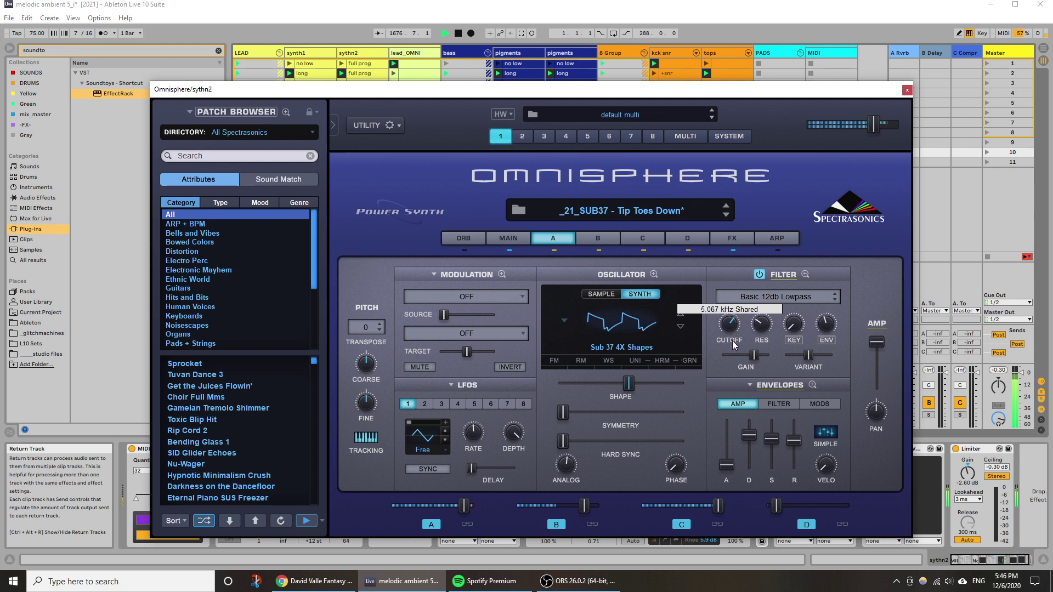
Lower layer A's filter cutoff to about 0.950 kHz, shorten the amp decay and release, and adjust the filter resonance.
mouse_move(735, 346)
left_mouse_down()
mouse_move(763, 317)
mouse_move(729, 347)
left_mouse_up()
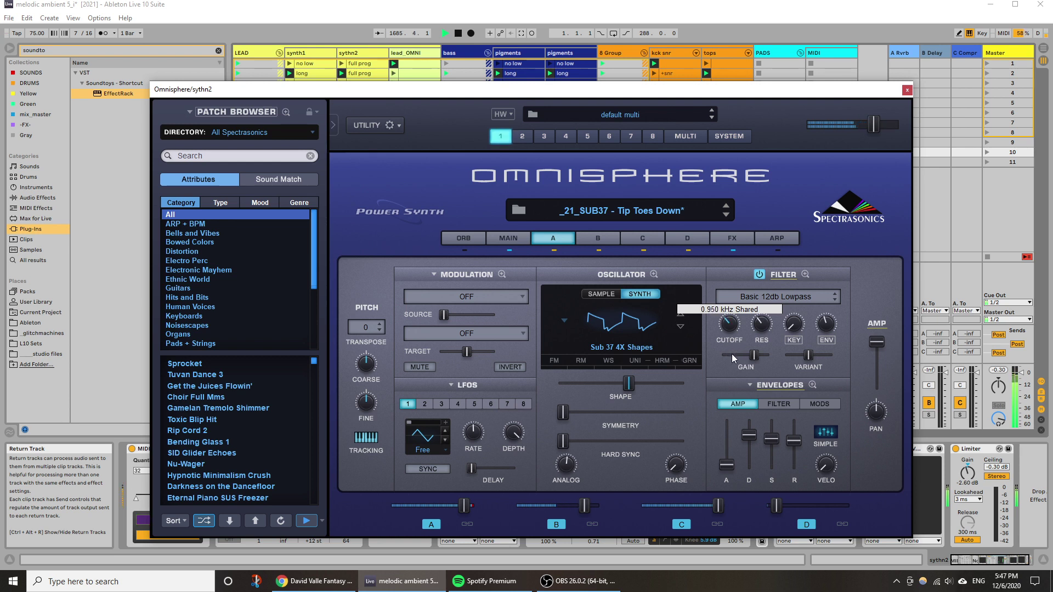
left_click_drag(750, 436, 794, 459)
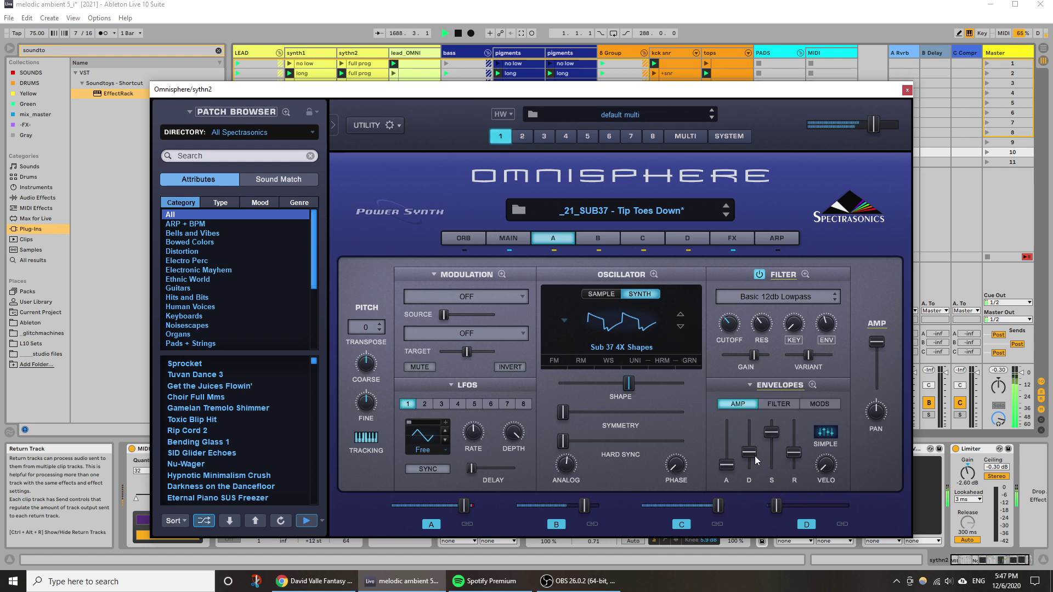
left_click_drag(728, 324, 760, 322)
Undo the most recent filter resonance, amp envelope release and decay changes on layer A of the sythn2 Omnisphere patch.
key("ctrl+z")
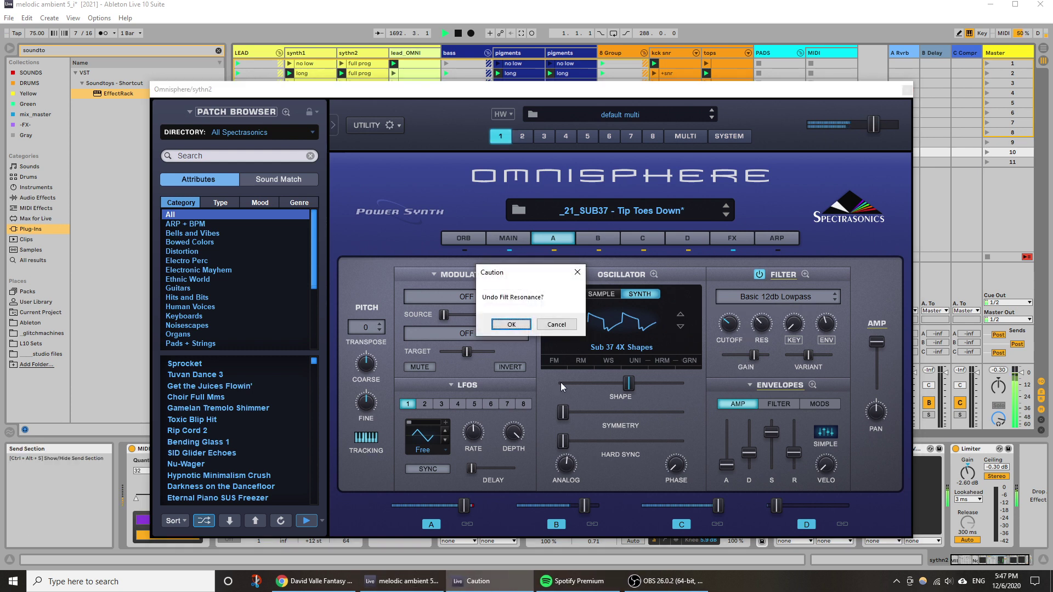
left_click(507, 325)
key("ctrl+z")
left_click(518, 325)
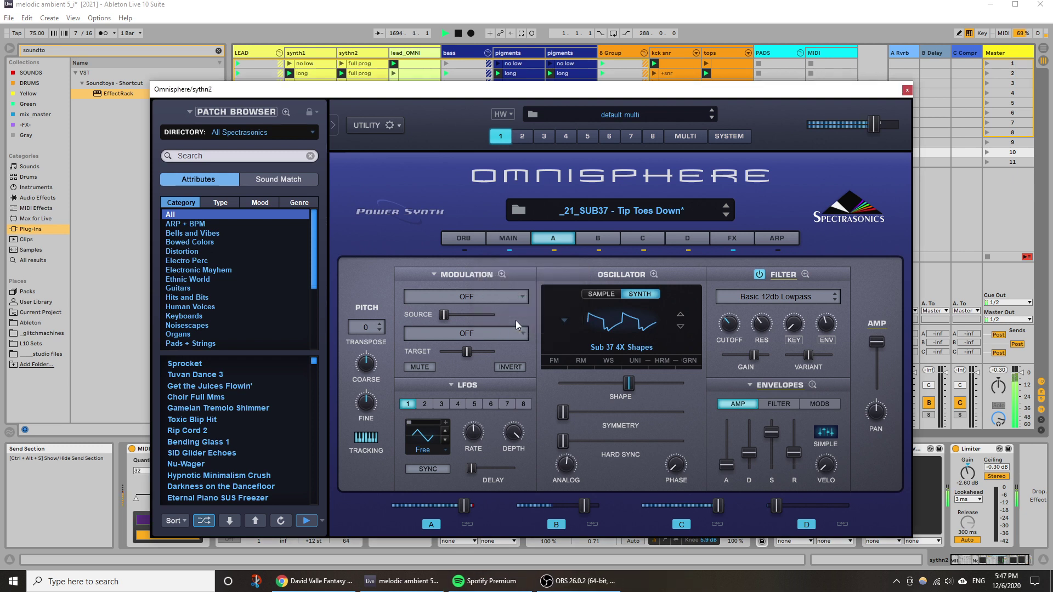
key("ctrl+z")
left_click(517, 325)
key("ctrl+z")
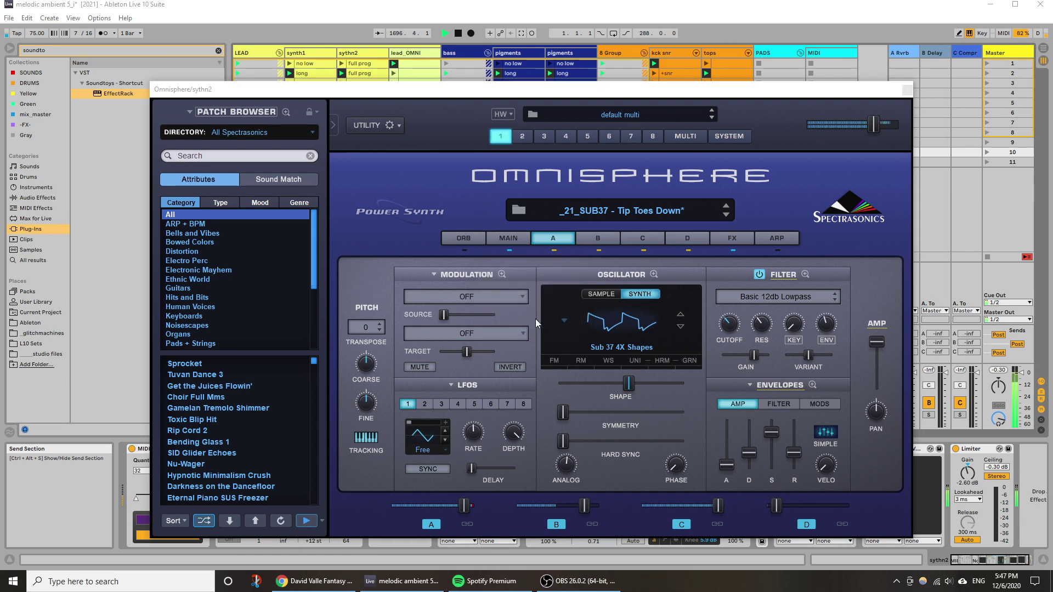
left_click(518, 325)
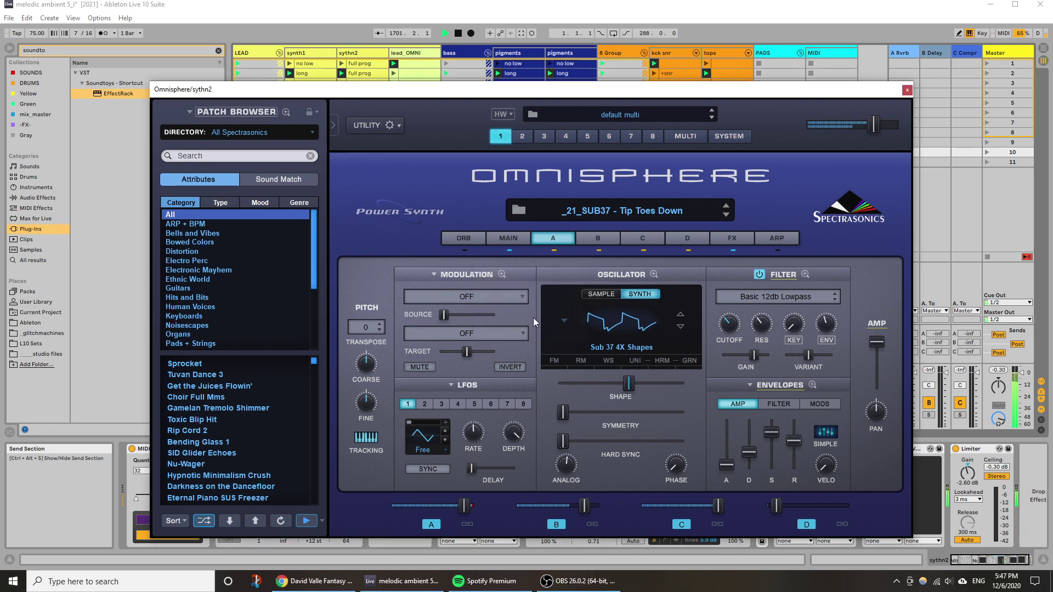
key("ctrl+z")
left_click(521, 325)
key("ctrl+z")
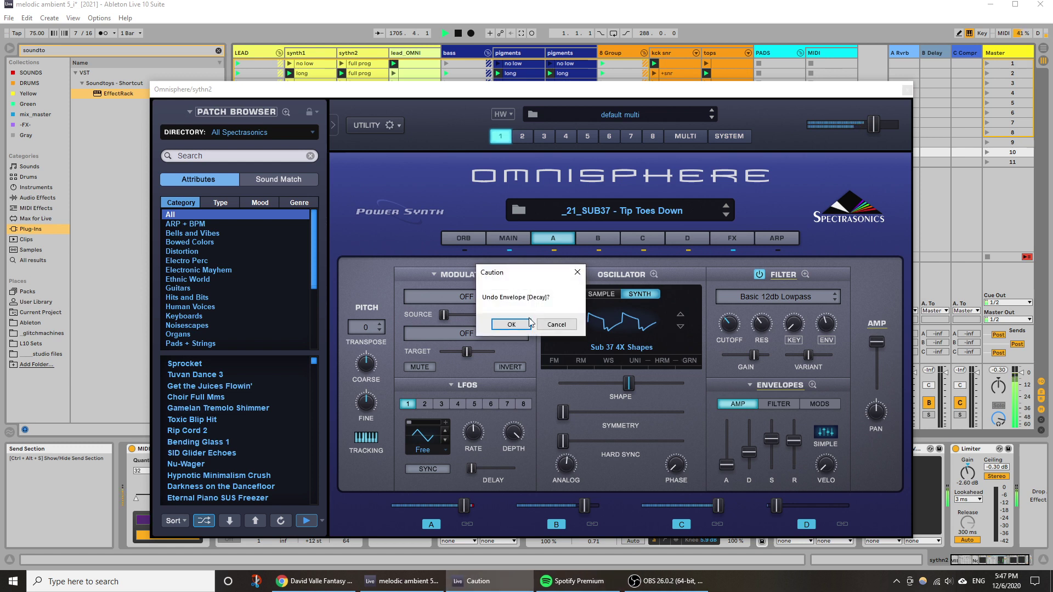
left_click(515, 324)
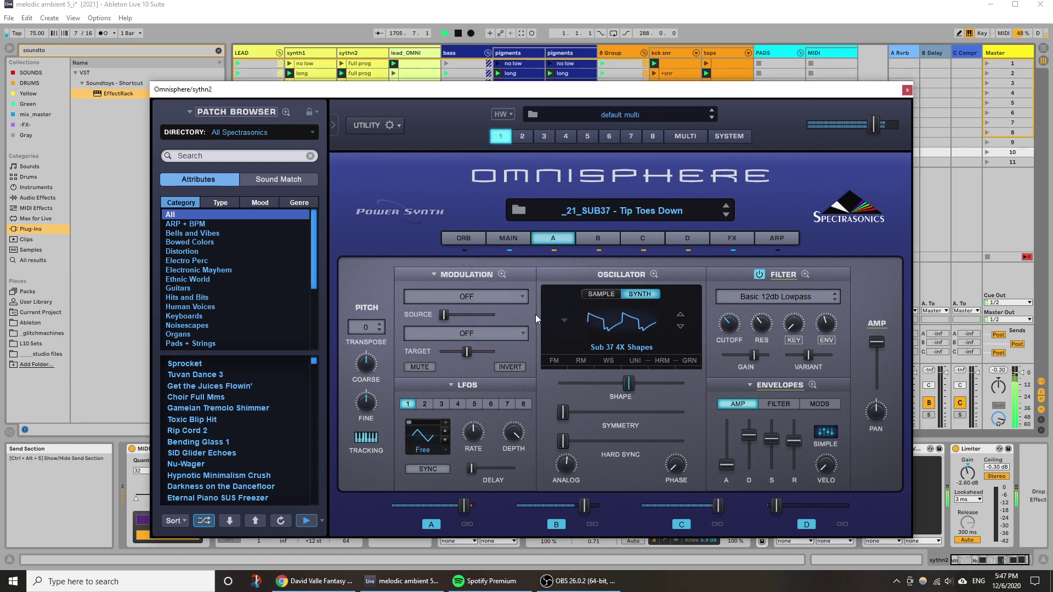
Undo the earlier filter cutoff and resonance changes on layer A.
key("ctrl+z")
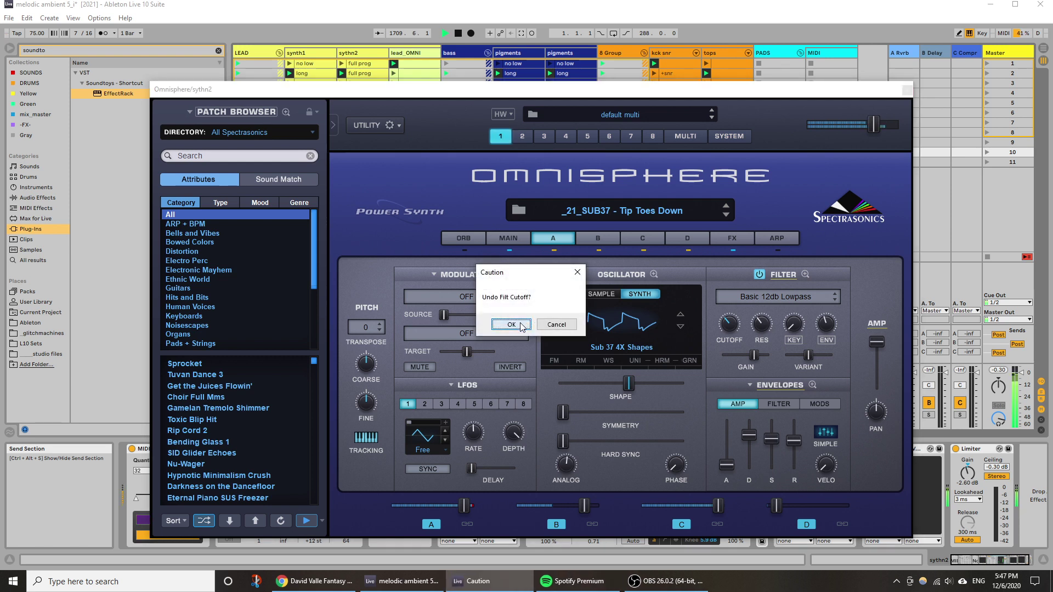
left_click(520, 324)
key("ctrl+z")
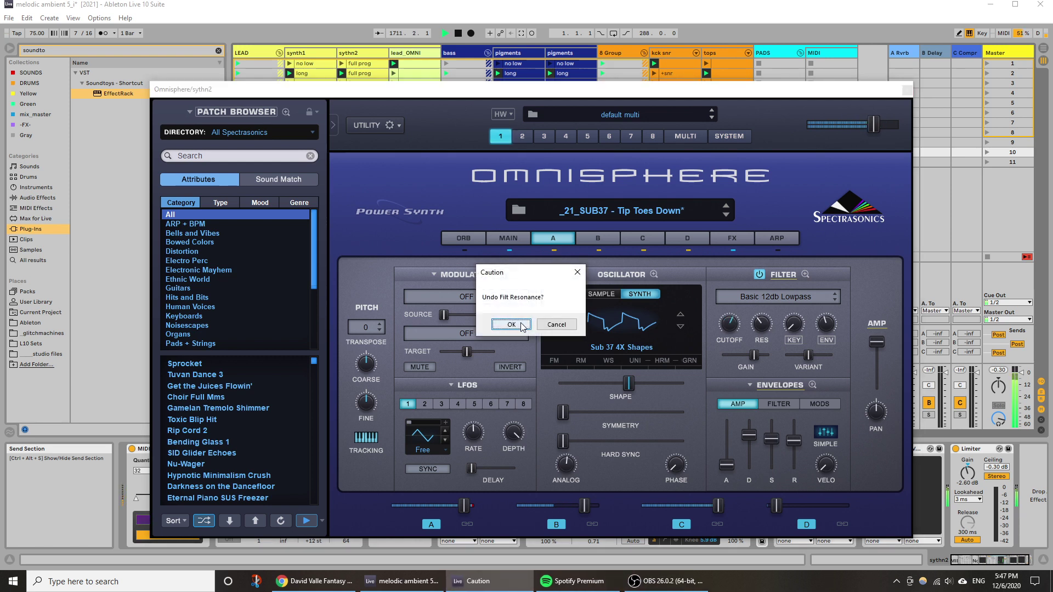
left_click(521, 327)
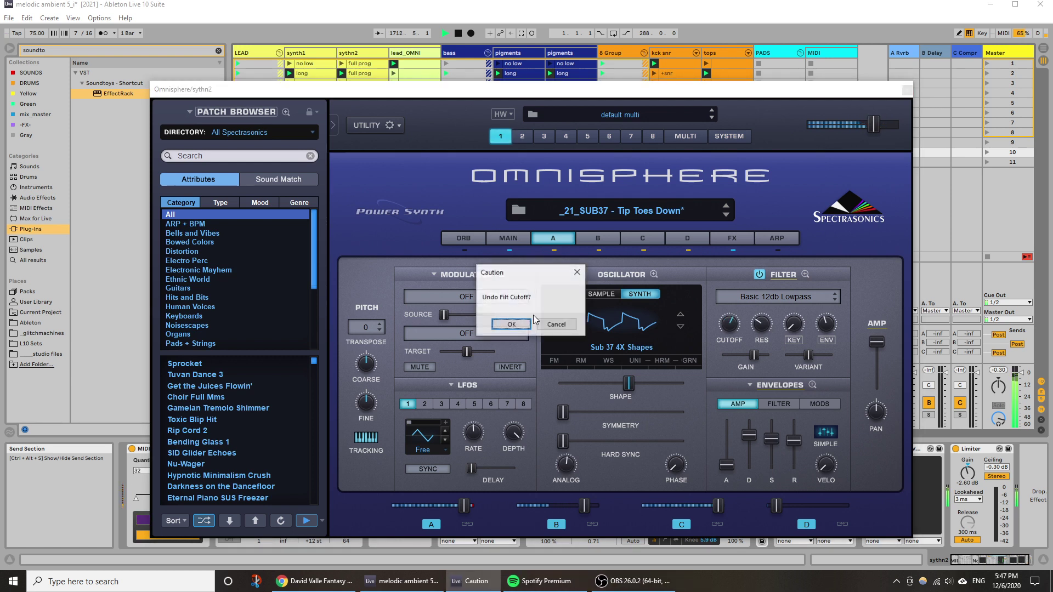
key("ctrl+z")
left_click(519, 329)
Undo the remaining amp envelope decay and release changes on layer A and close the Omnisphere window.
key("ctrl+z")
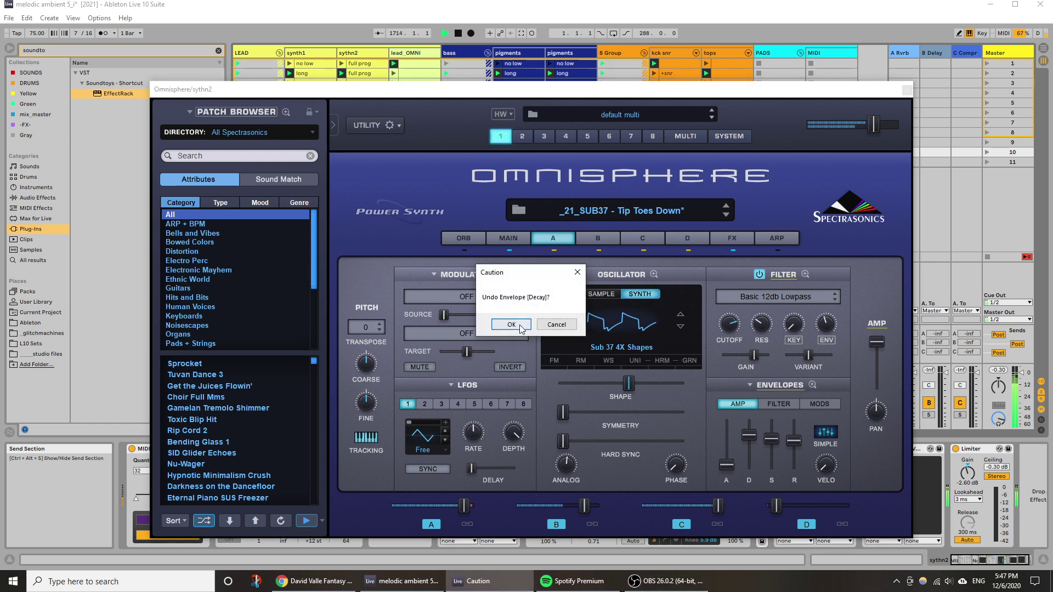
left_click(520, 327)
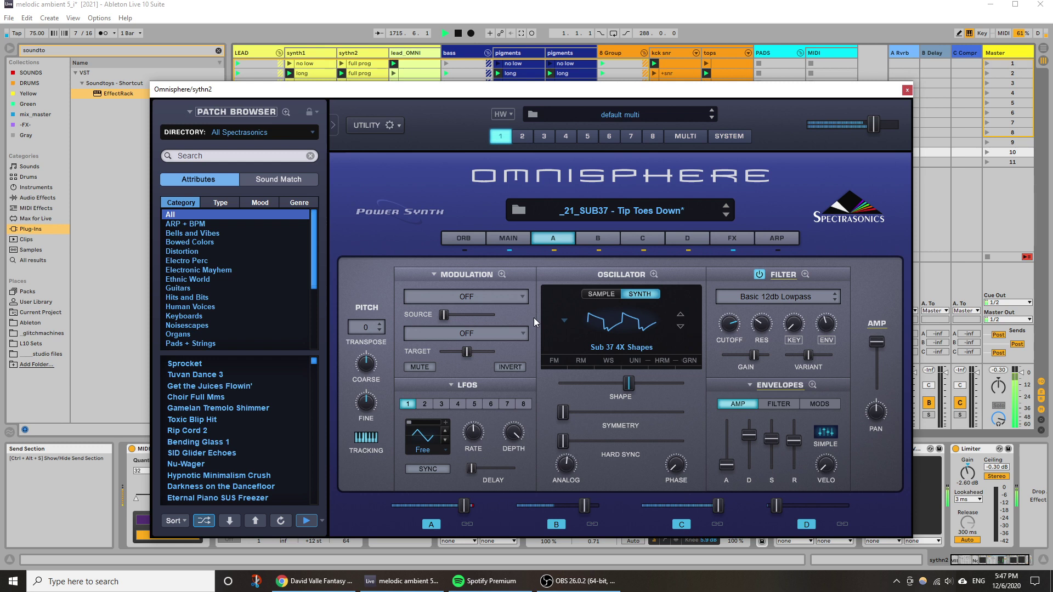
key("ctrl+z")
left_click(508, 325)
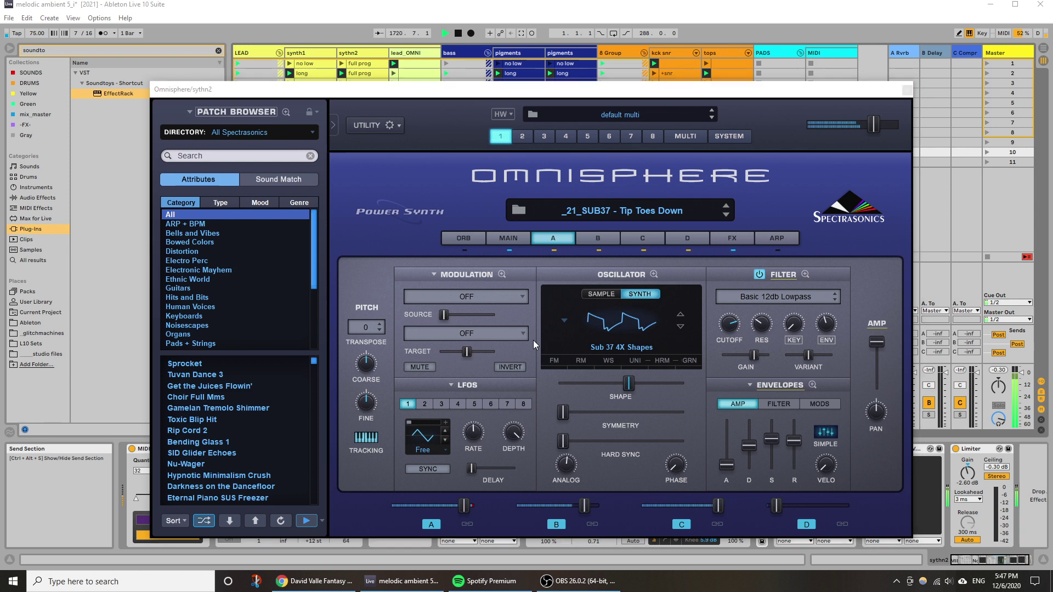
key("ctrl+z")
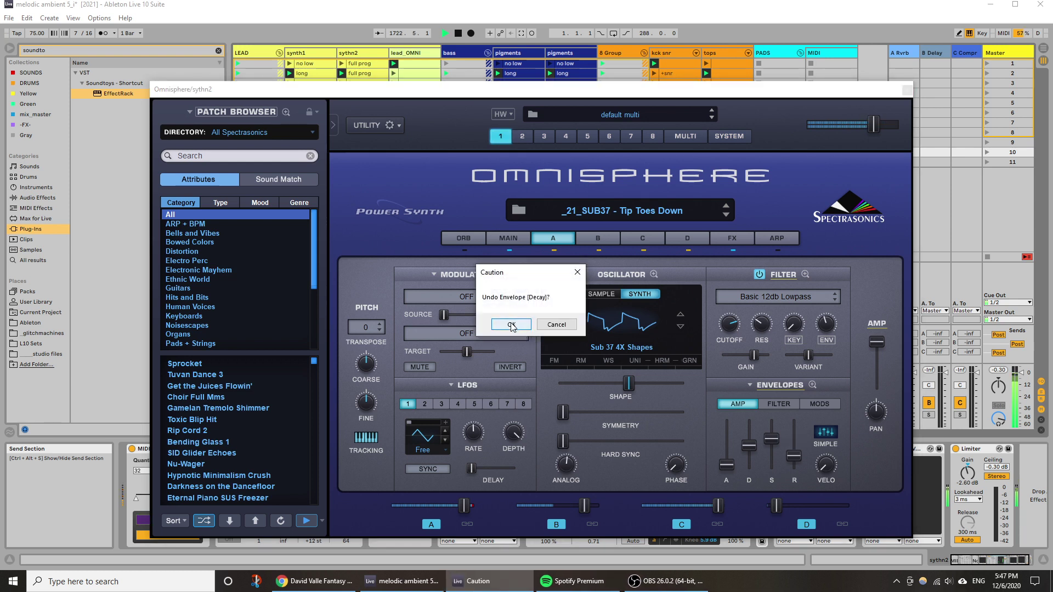
left_click(511, 324)
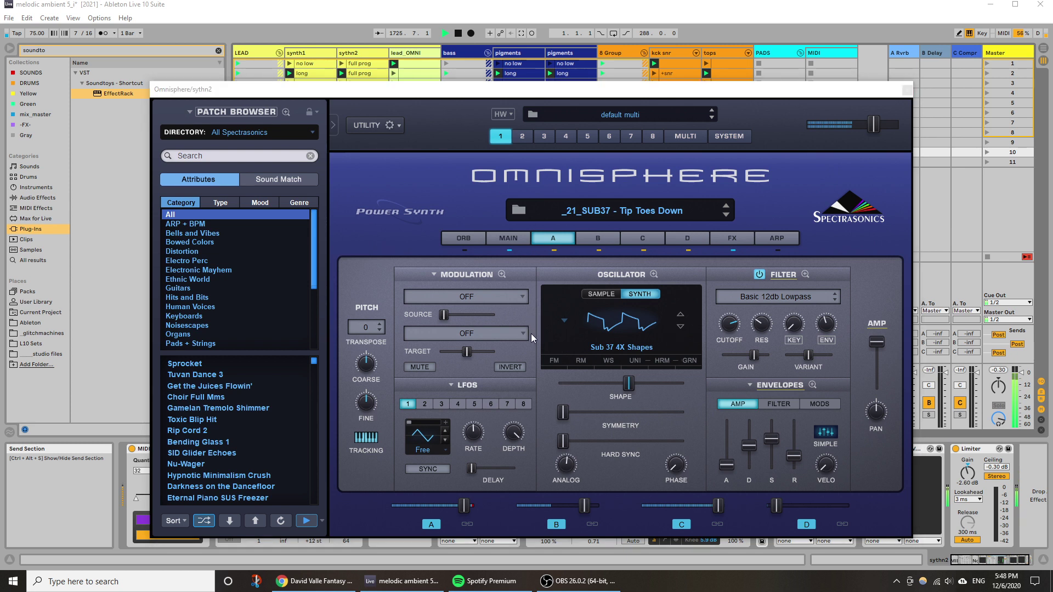
key("ctrl+z")
left_click(515, 331)
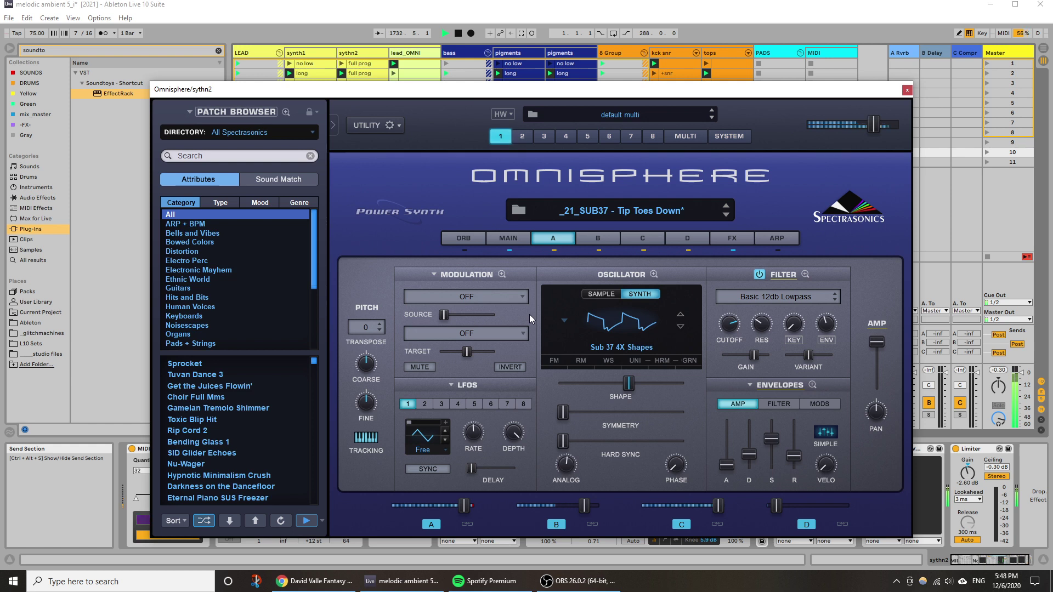
left_click(524, 323)
left_click(907, 90)
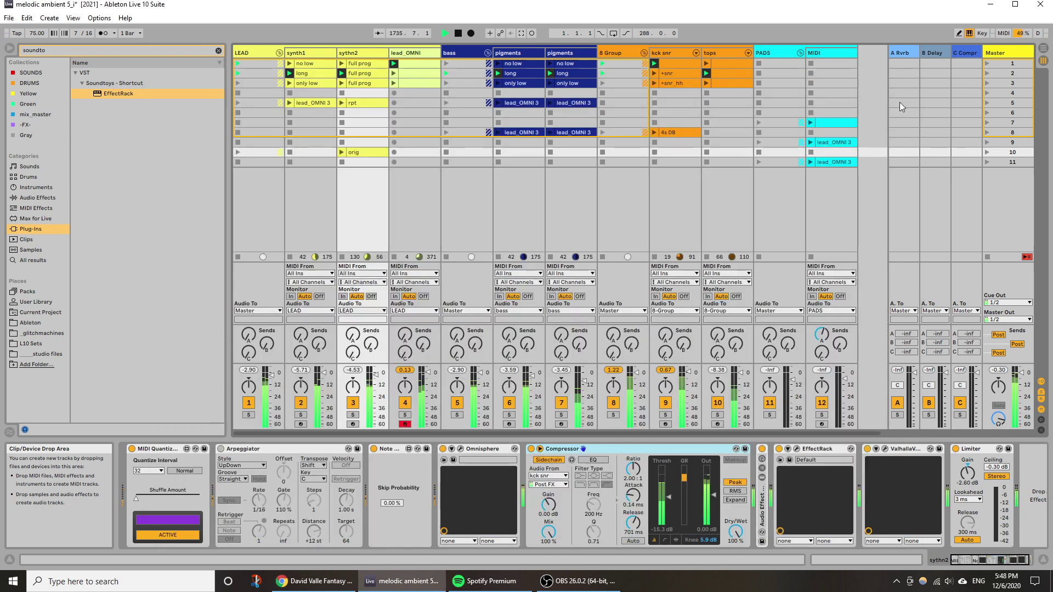
Deactivate the lead_OMNI track, the 8 Group and the second pigments bass track in the mixer.
left_click(405, 403)
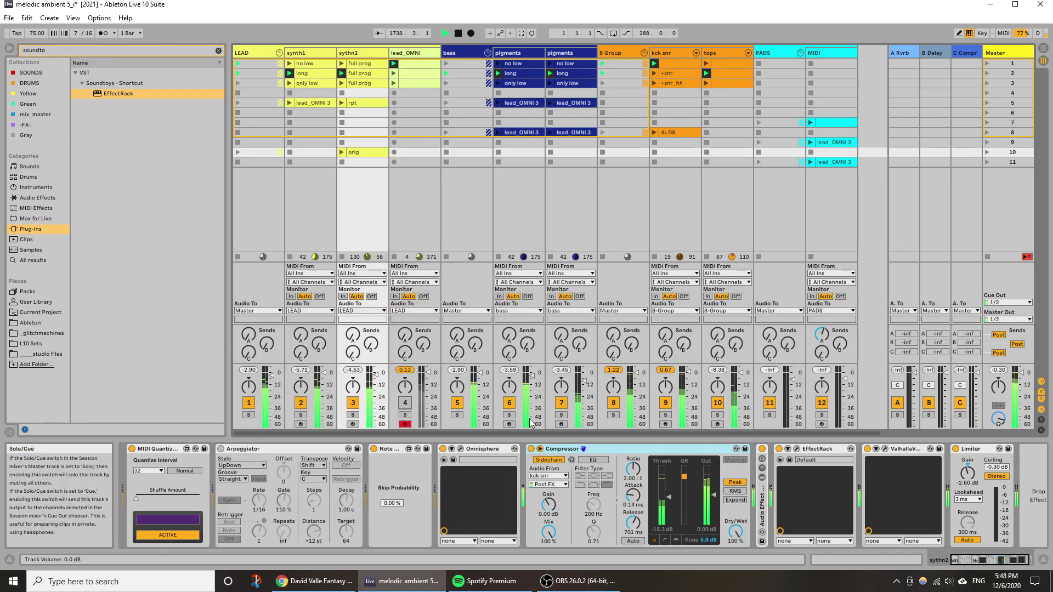
left_click(613, 404)
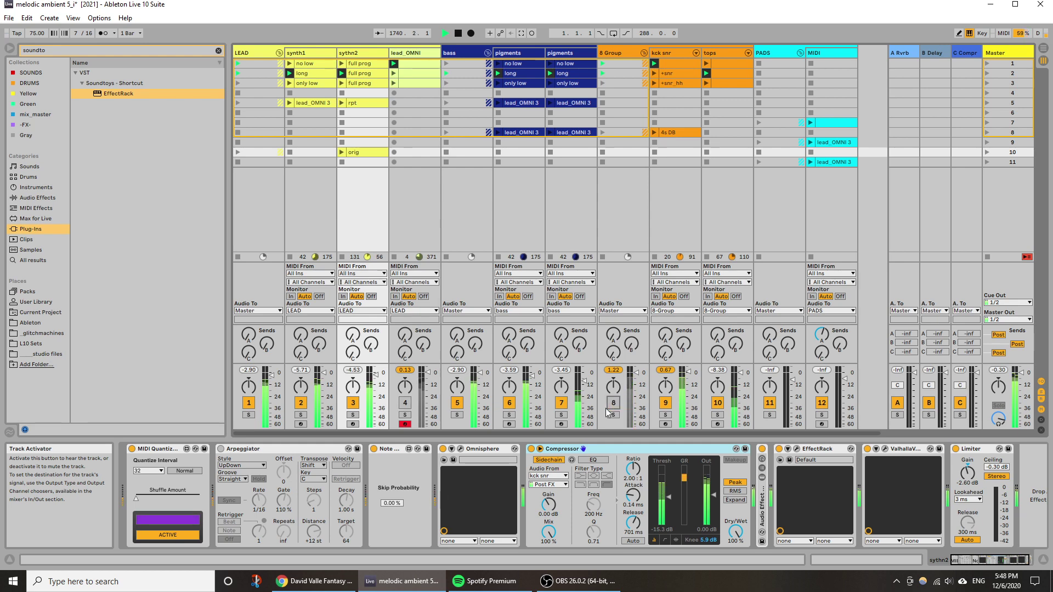
left_click(563, 404)
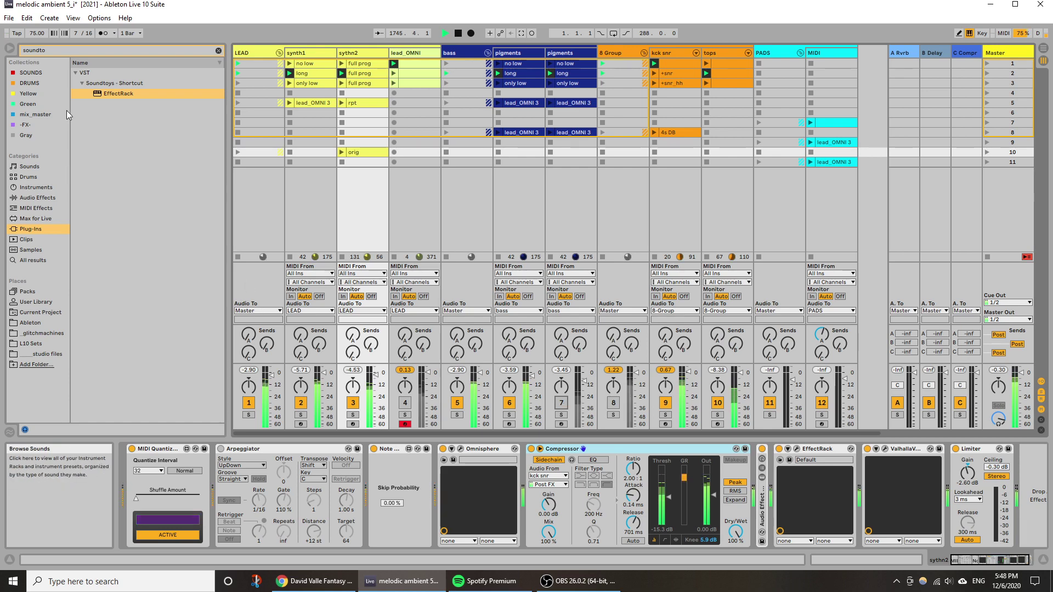
Save the Live Set and stop playback.
left_click(9, 18)
left_click(39, 114)
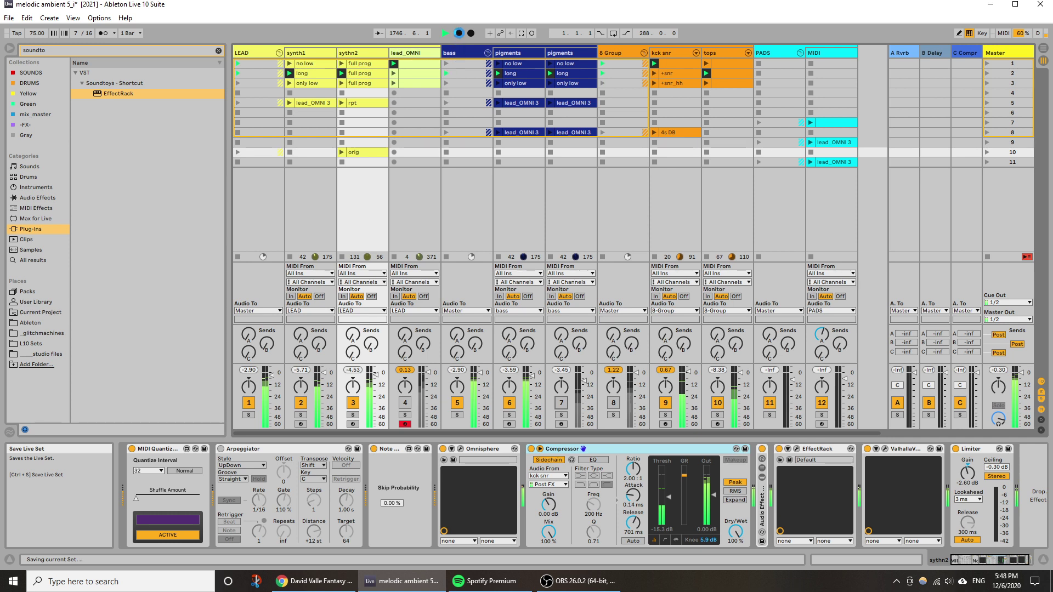
left_click(459, 33)
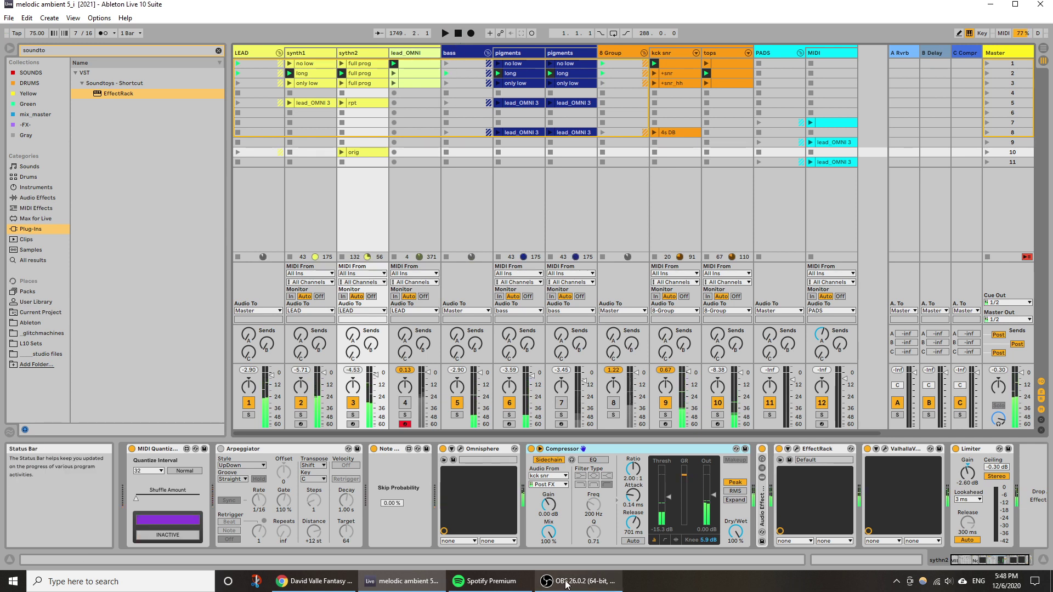